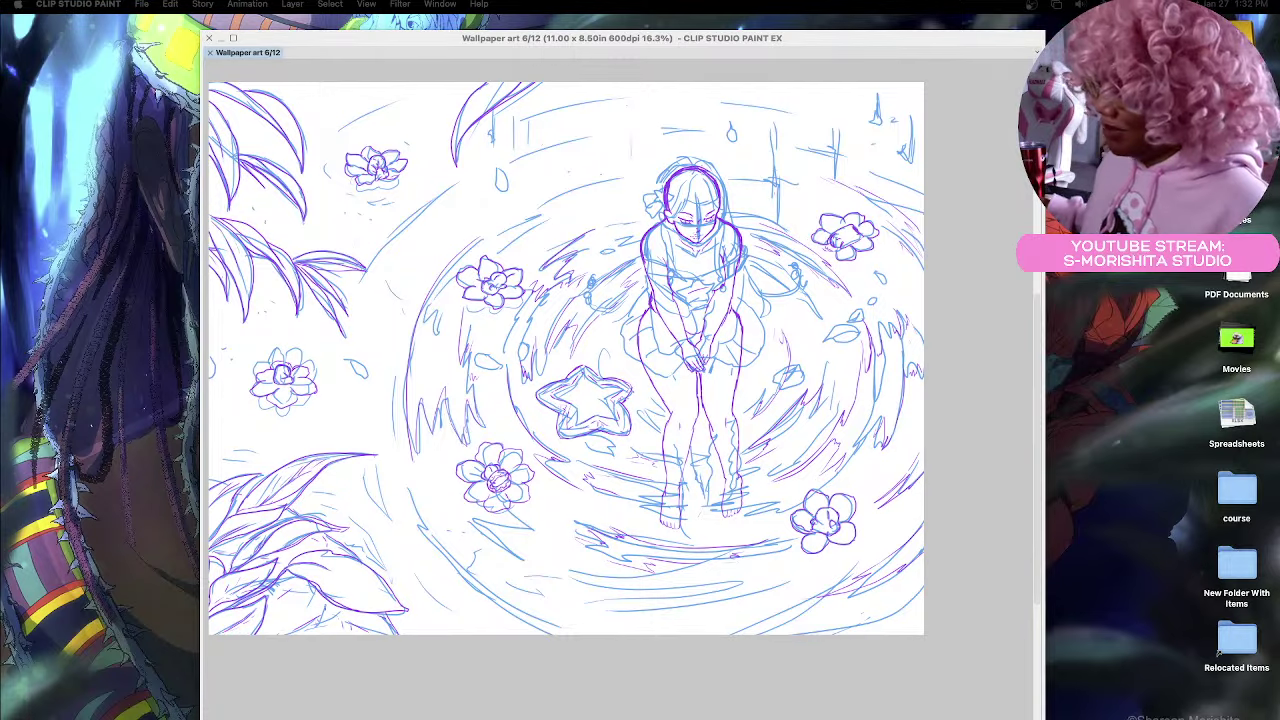
# Show the color rough on Layer 7 and move that layer directly below Layer 2
pyautogui.press('Tab')
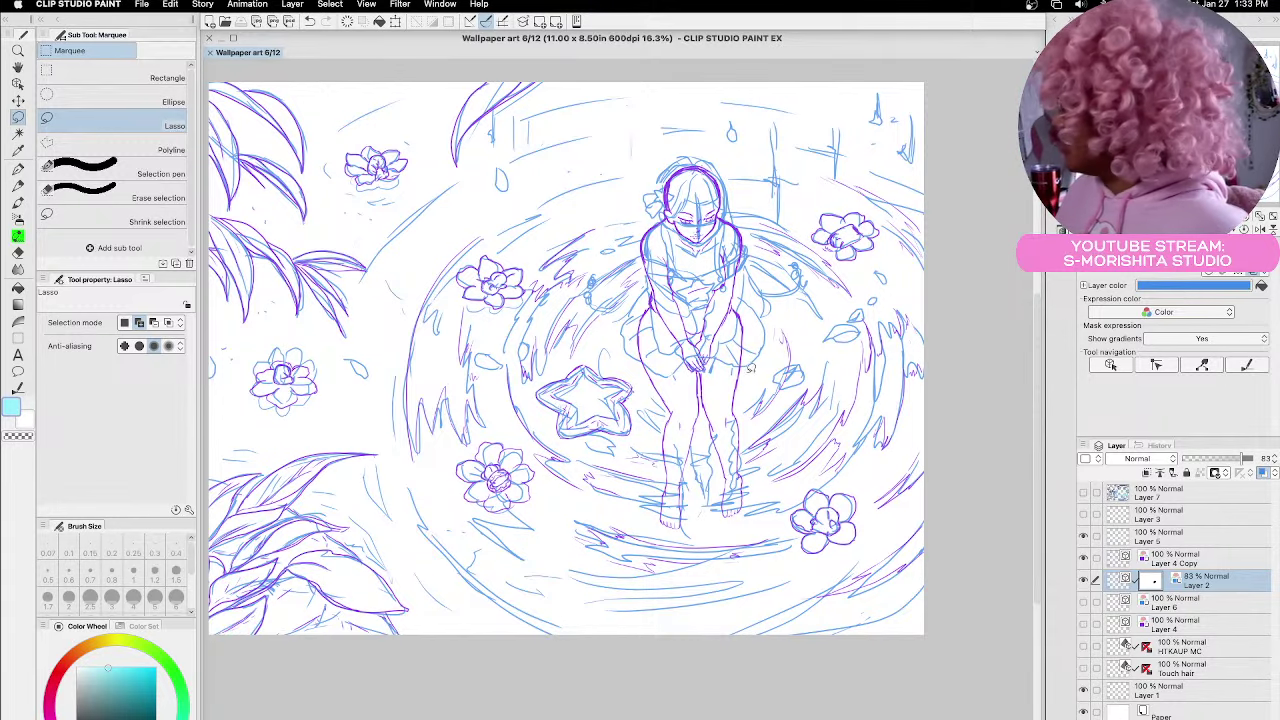
pyautogui.click(18, 186)
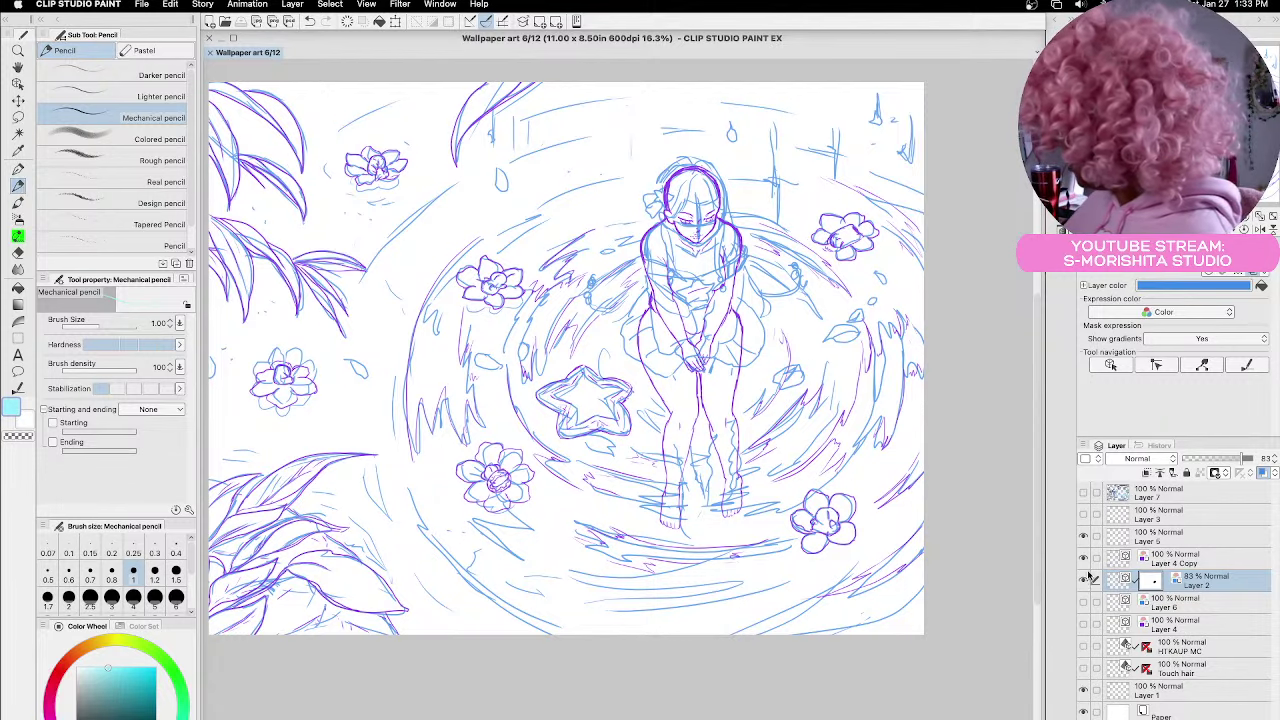
pyautogui.click(1084, 581)
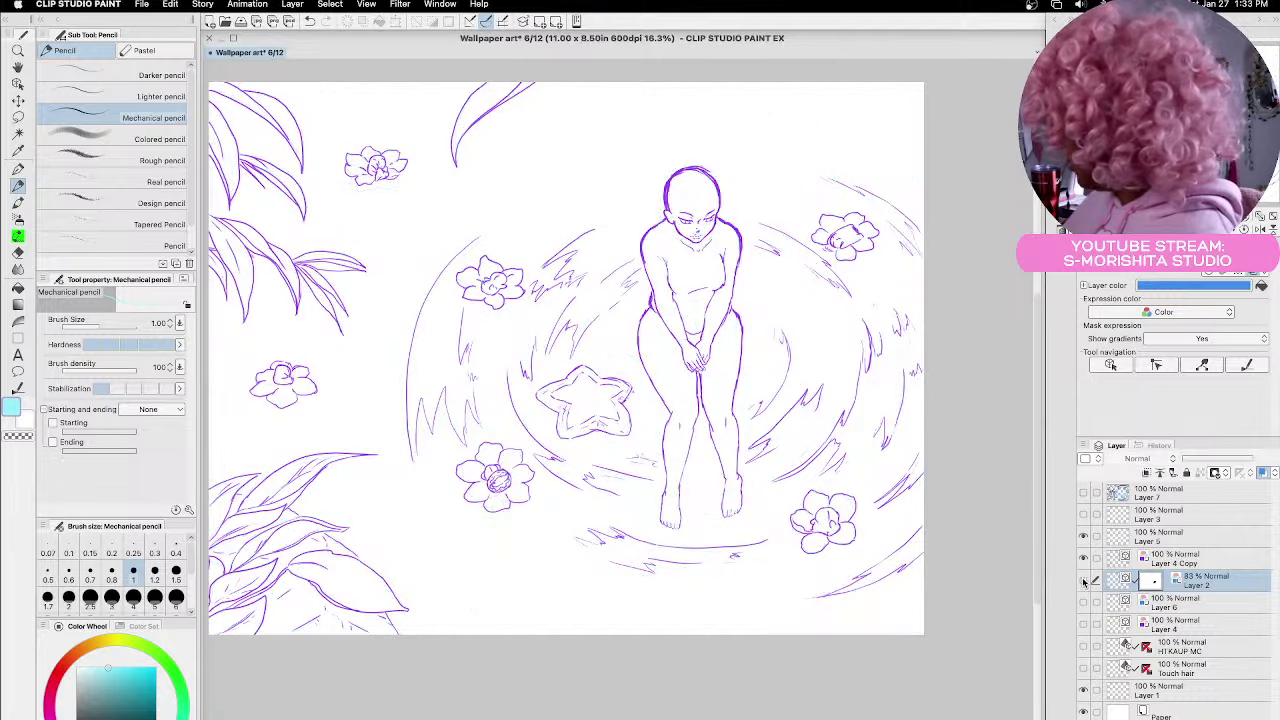
pyautogui.click(1084, 580)
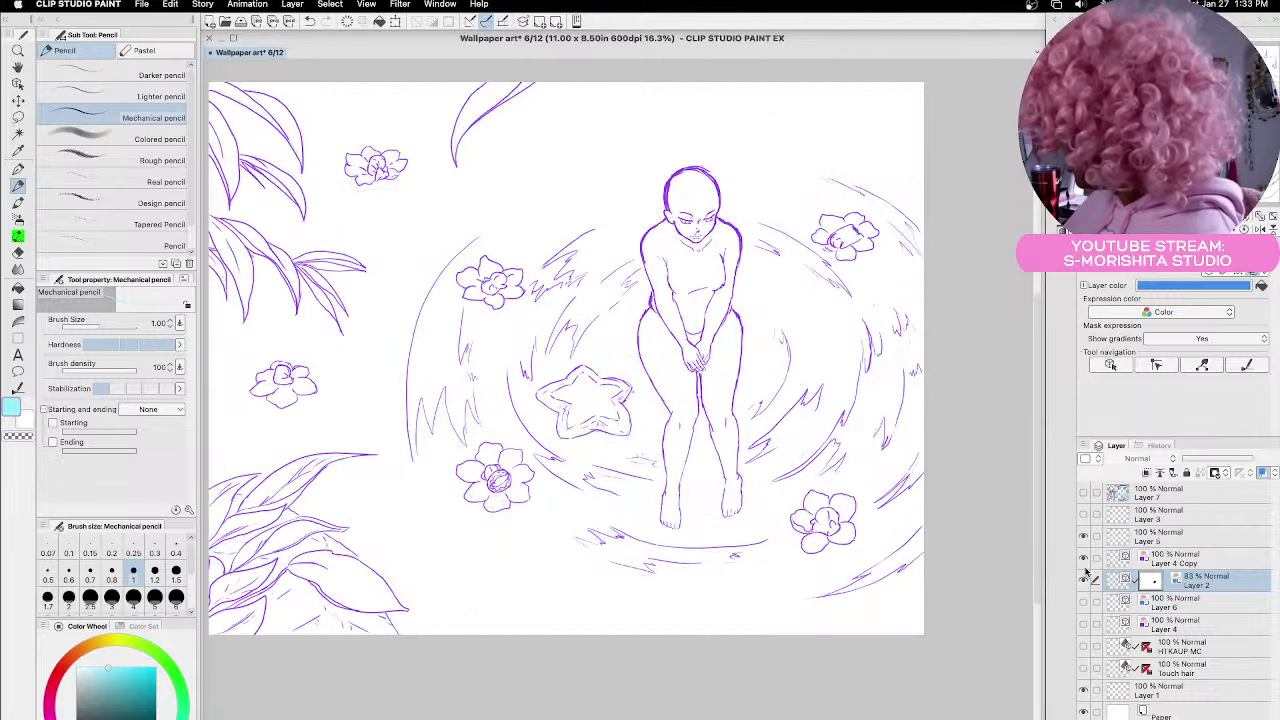
pyautogui.click(1083, 491)
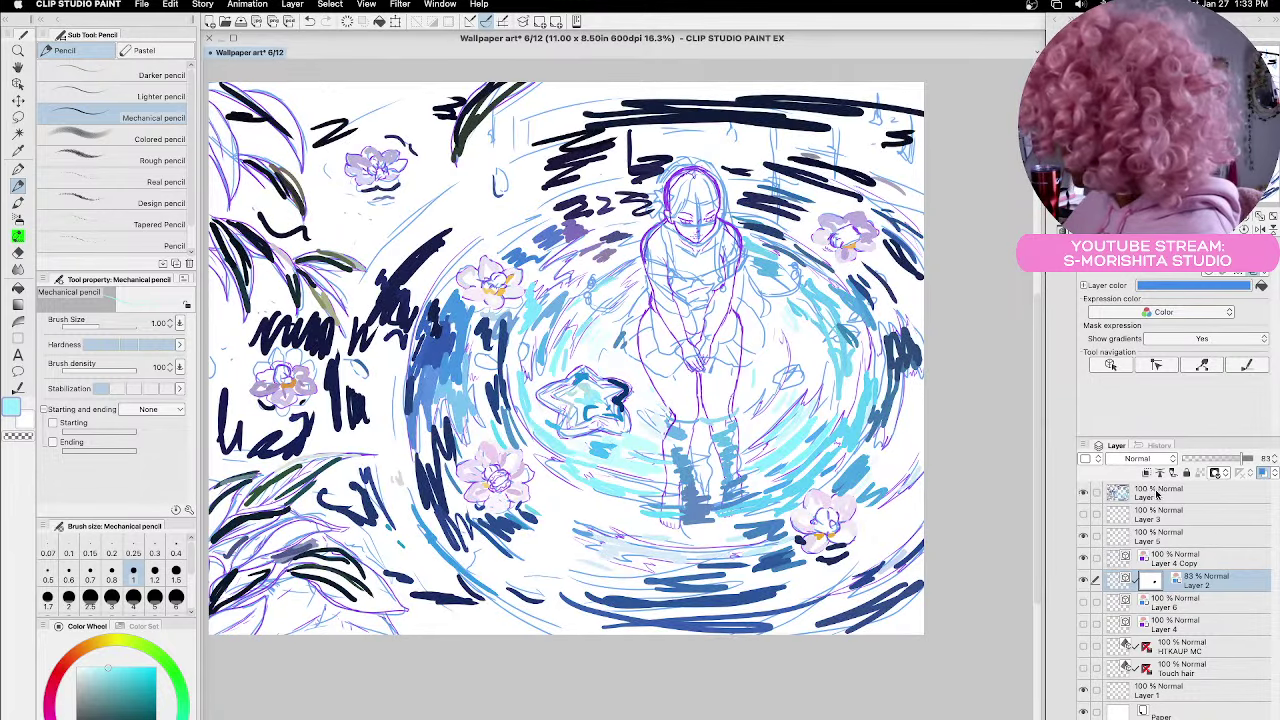
pyautogui.moveTo(1158, 495)
pyautogui.mouseDown()
pyautogui.moveTo(1185, 498)
pyautogui.moveTo(1193, 596)
pyautogui.mouseUp()
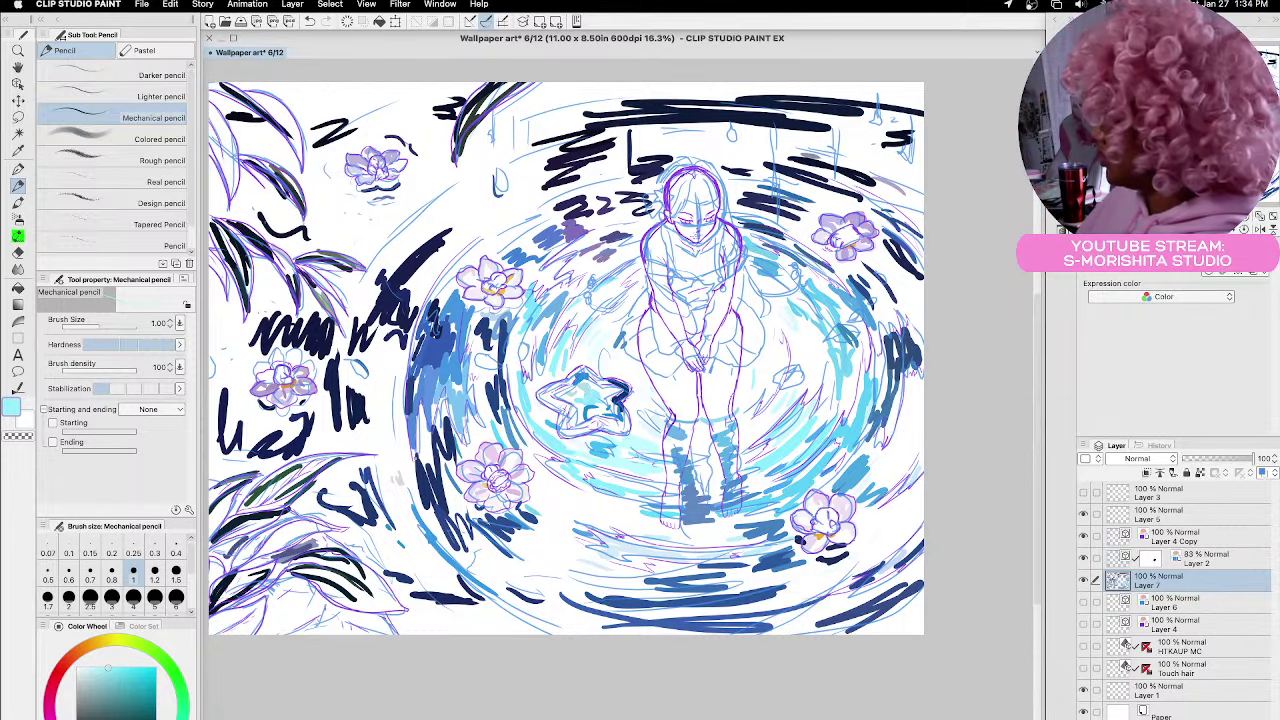
# Hide the blue sketch on Layer 2, compare the purple line art with and without Layer 7's colors, and leave Layer 7 hidden
pyautogui.click(1083, 585)
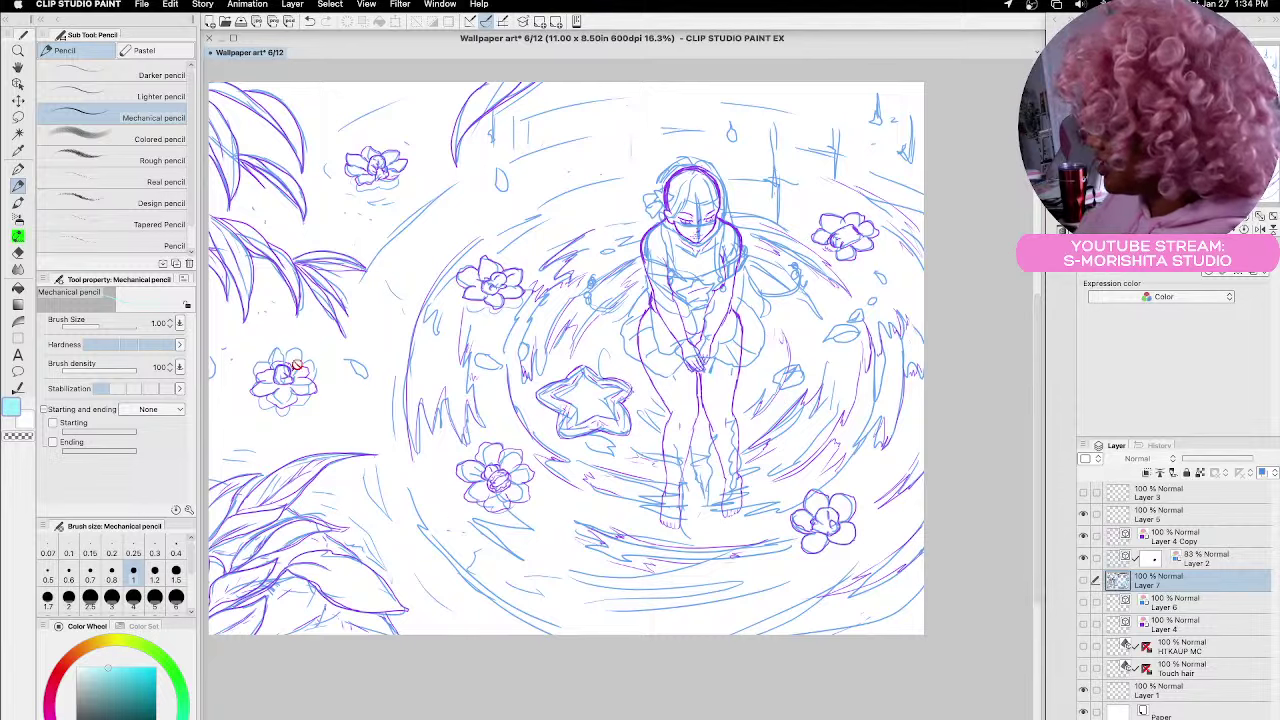
pyautogui.click(1081, 558)
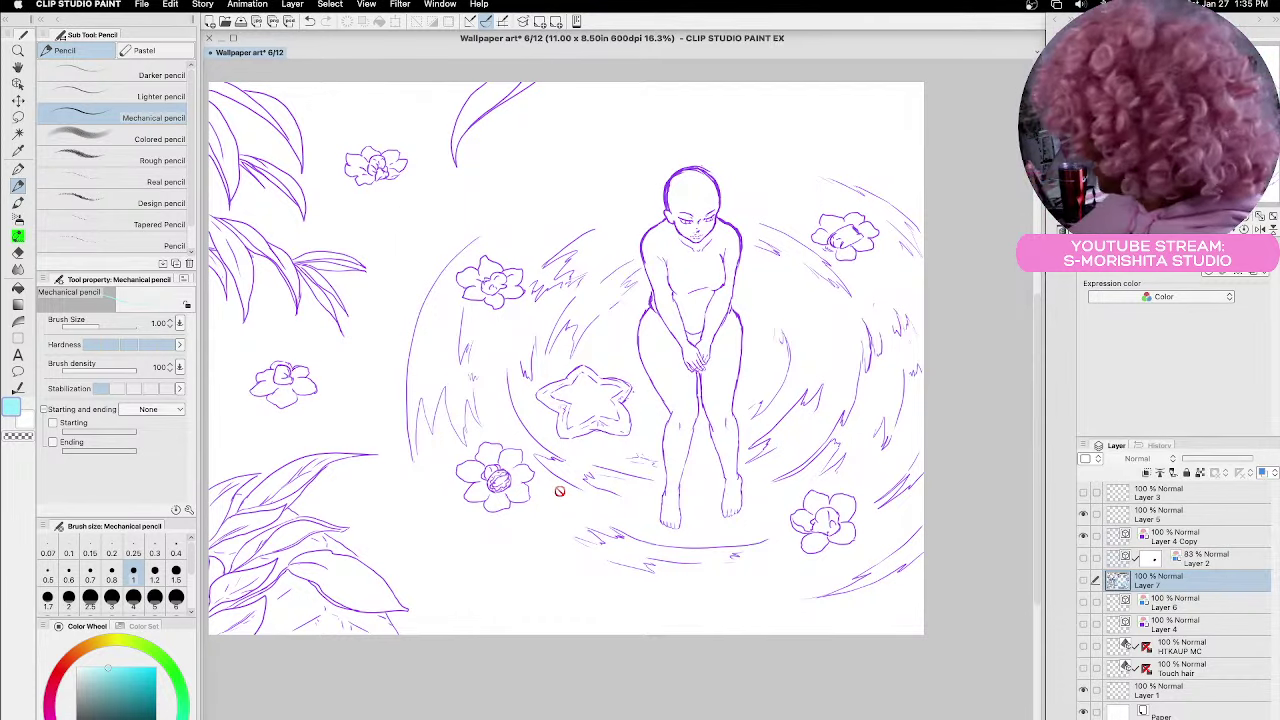
pyautogui.click(1084, 582)
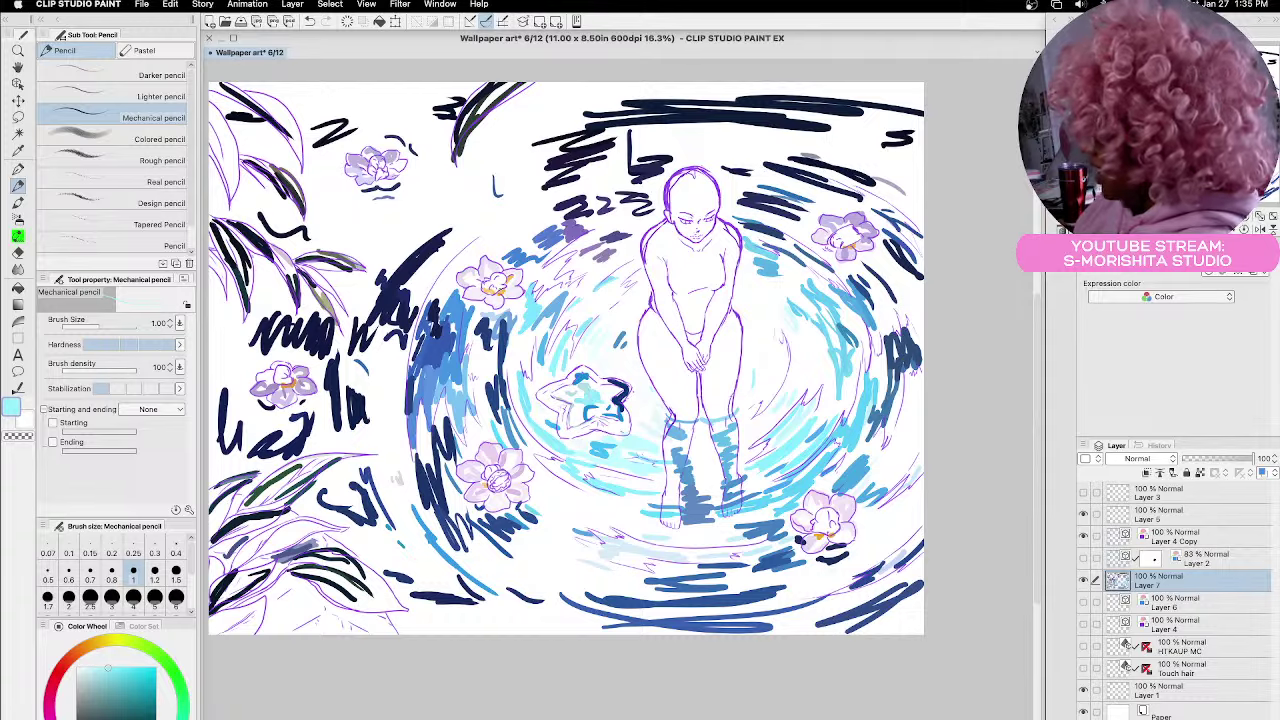
pyautogui.scroll(2, 500, 290)
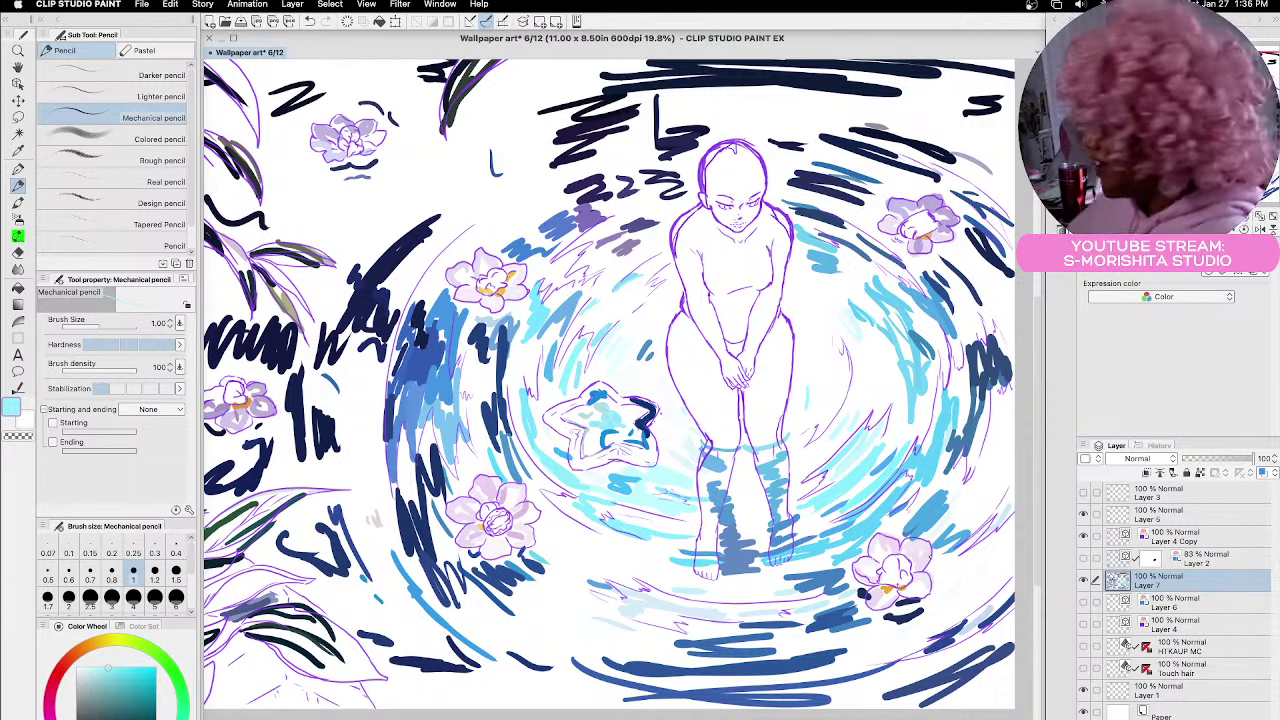
pyautogui.scroll(-3, 599, 497)
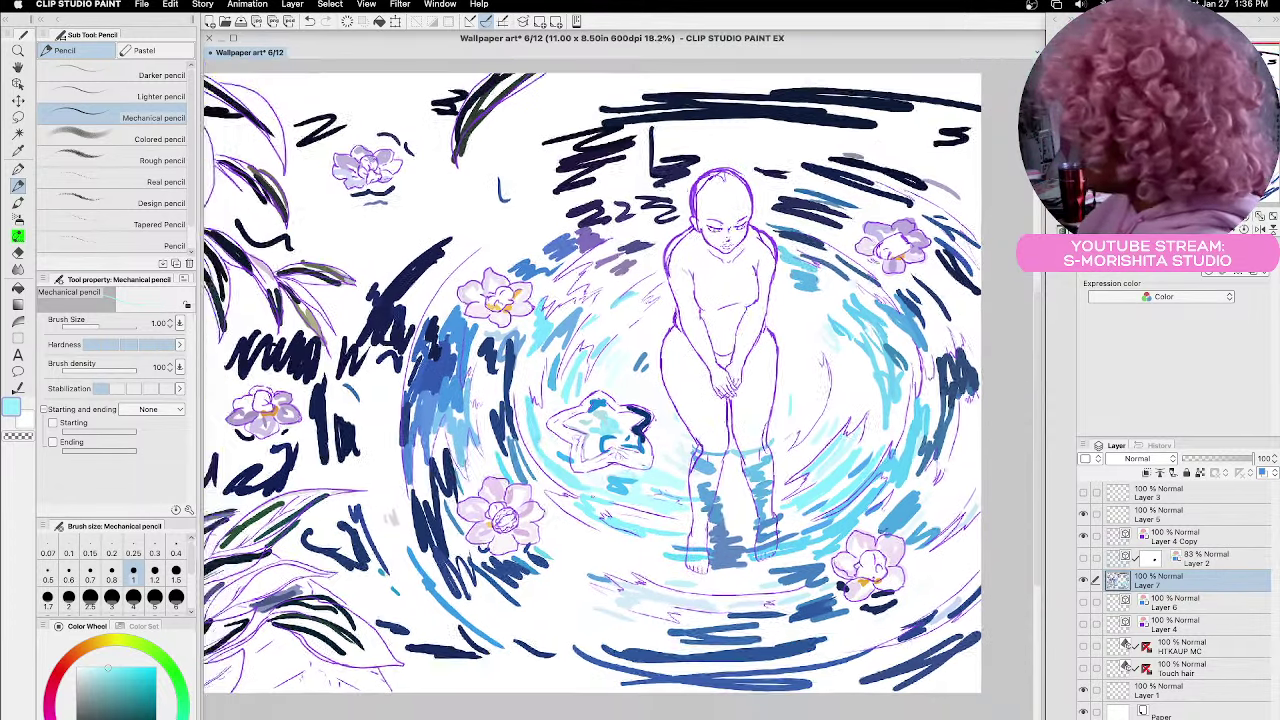
pyautogui.click(1083, 580)
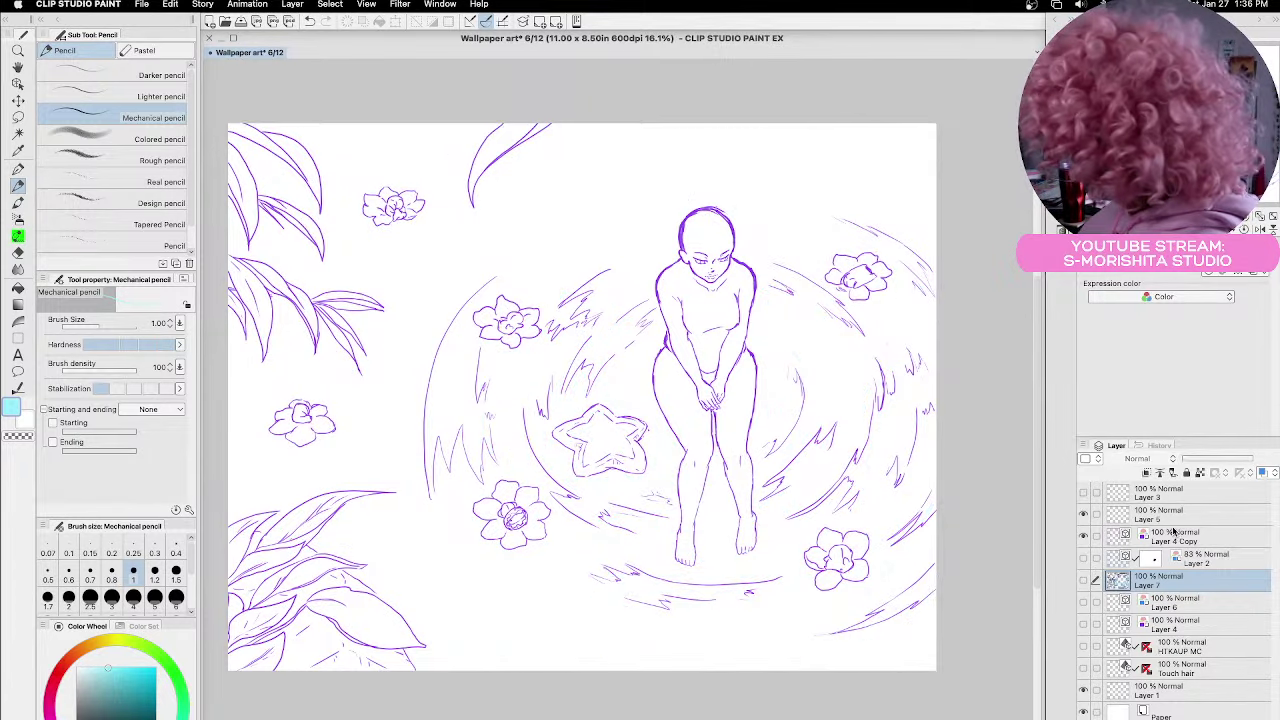
# Make Layer 4 Copy the active layer, switch the drawing color to black, and toggle the layer's visibility to check its line art
pyautogui.click(1170, 535)
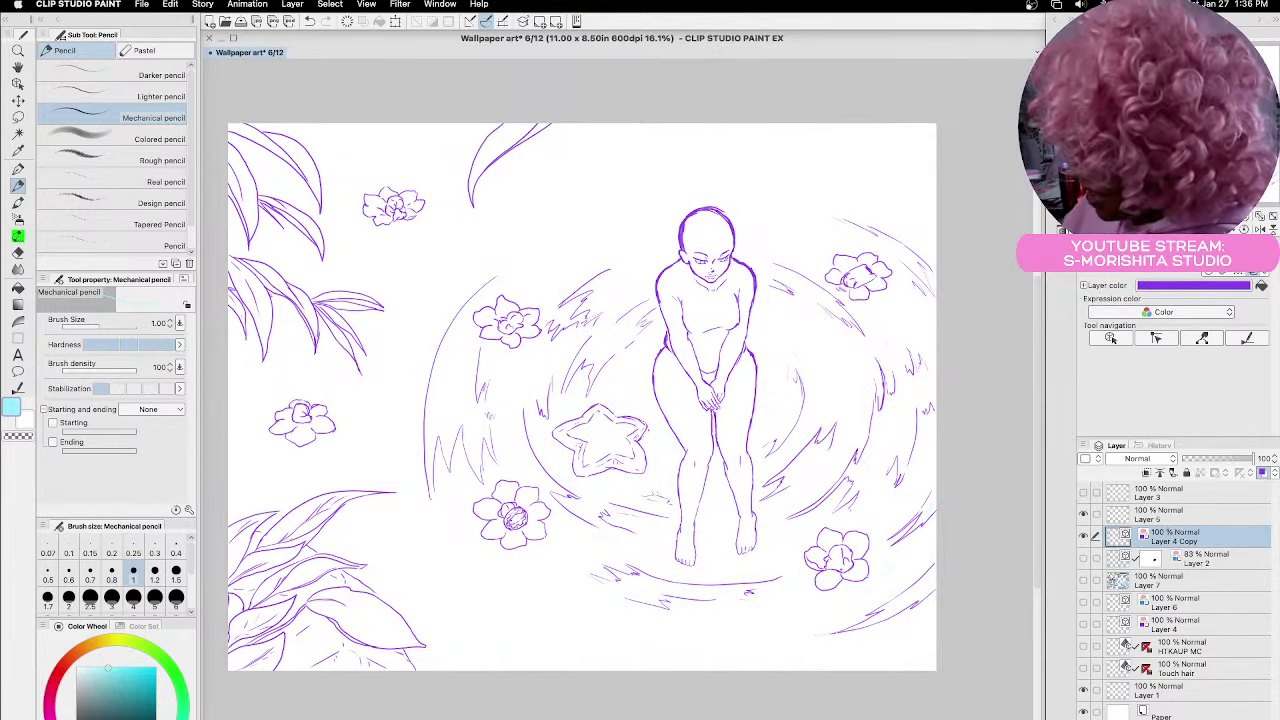
pyautogui.press('x')
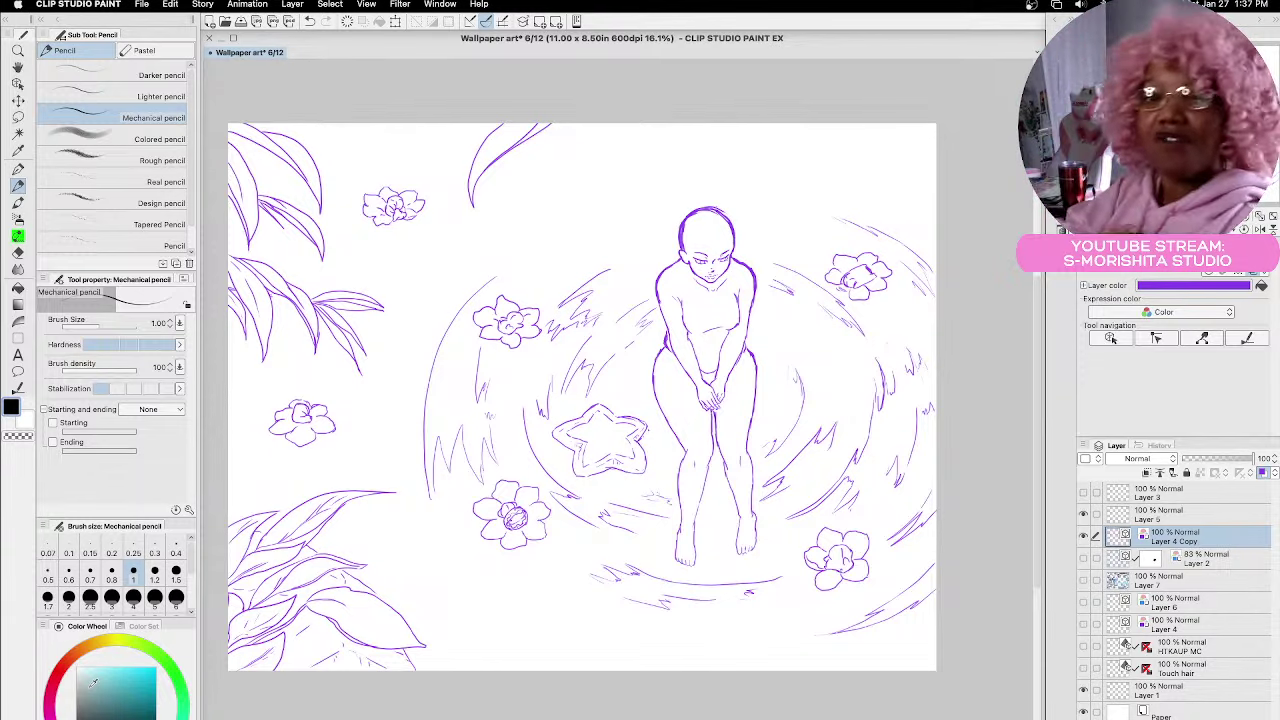
pyautogui.click(1083, 536)
pyautogui.click(1083, 536)
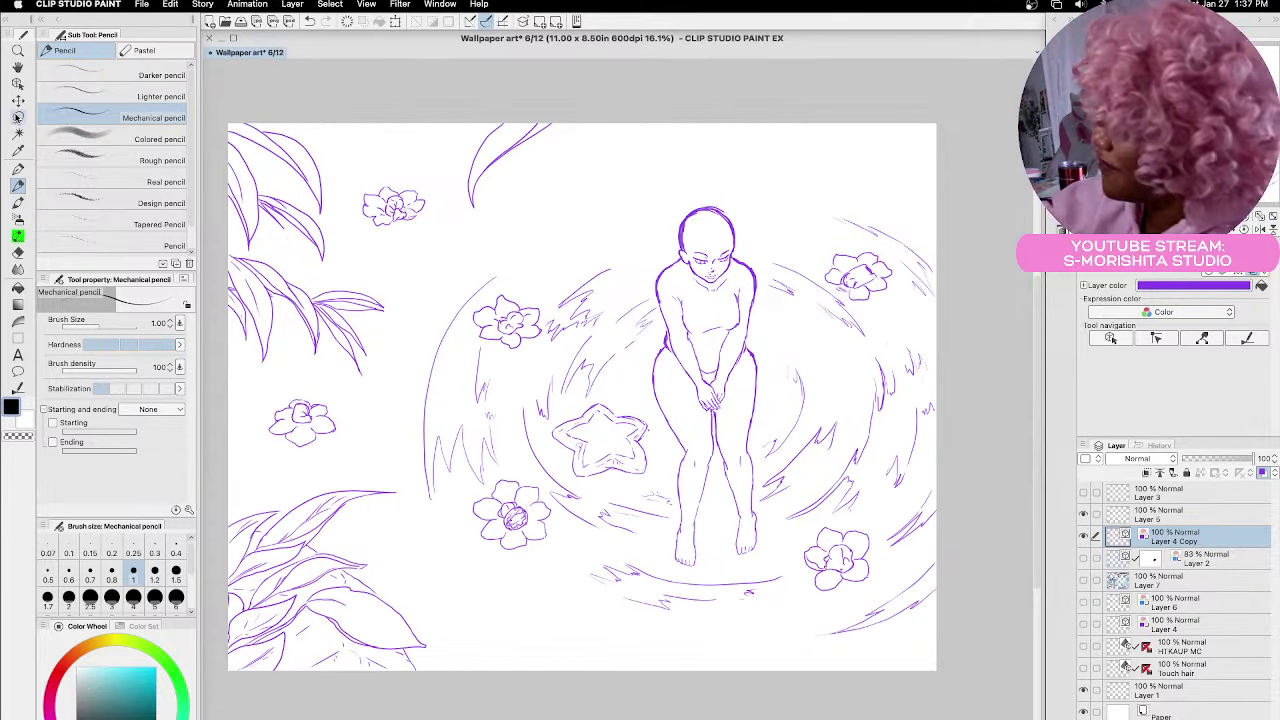
# Try to taper the figure's lower legs on Layer 4 Copy with a lasso selection and a Perspective transform
pyautogui.press('m')
pyautogui.moveTo(755, 445)
pyautogui.mouseDown()
pyautogui.moveTo(685, 444)
pyautogui.moveTo(673, 467)
pyautogui.moveTo(686, 564)
pyautogui.moveTo(736, 570)
pyautogui.moveTo(770, 542)
pyautogui.moveTo(752, 438)
pyautogui.mouseUp()
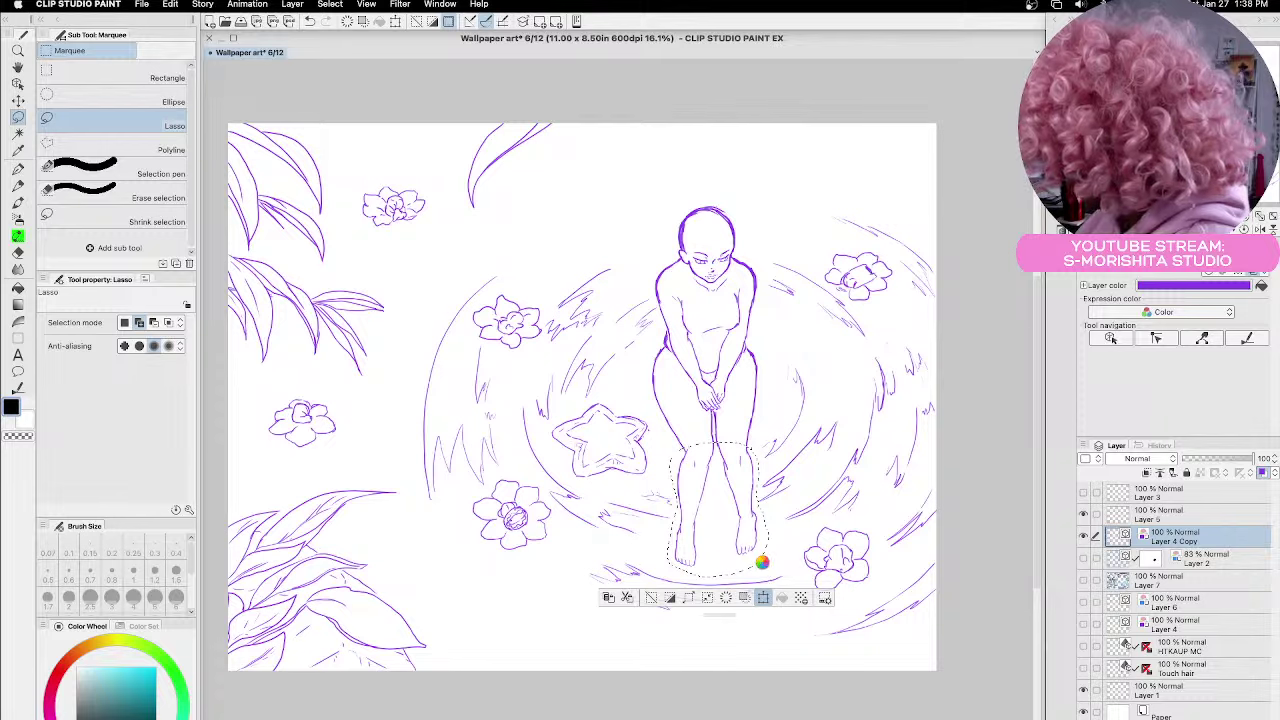
pyautogui.press('super+t')
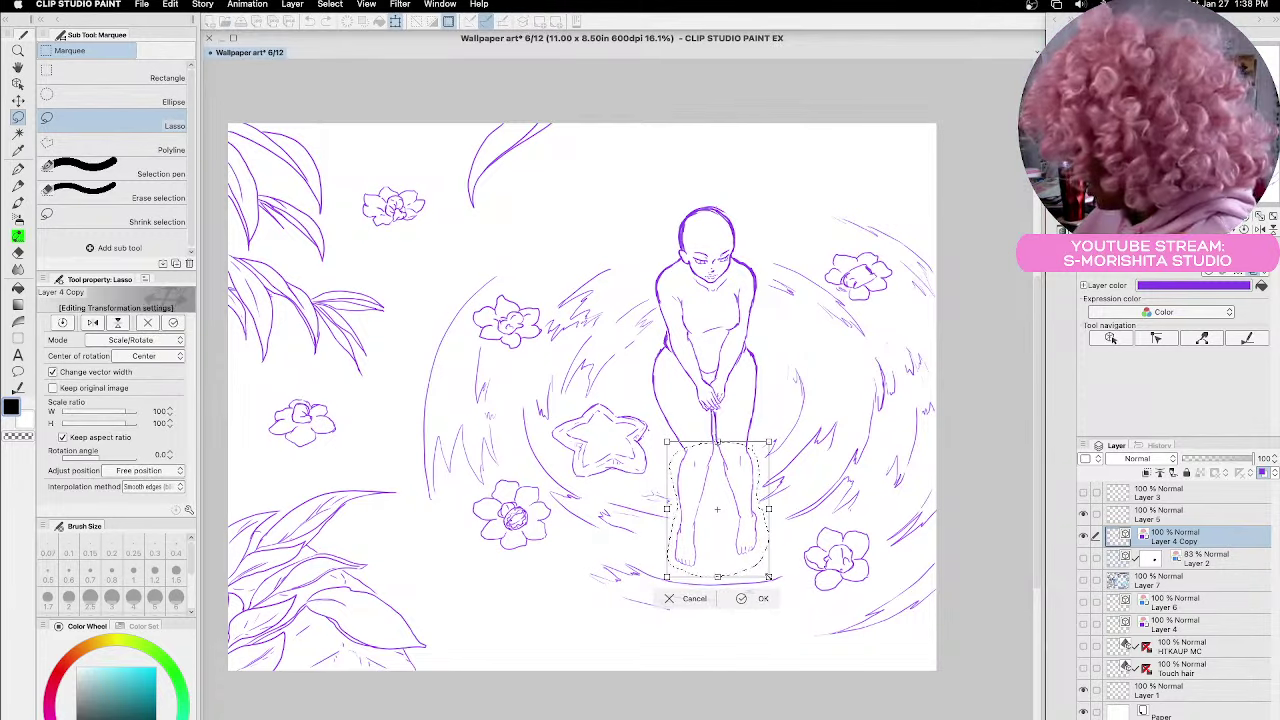
pyautogui.click(140, 340)
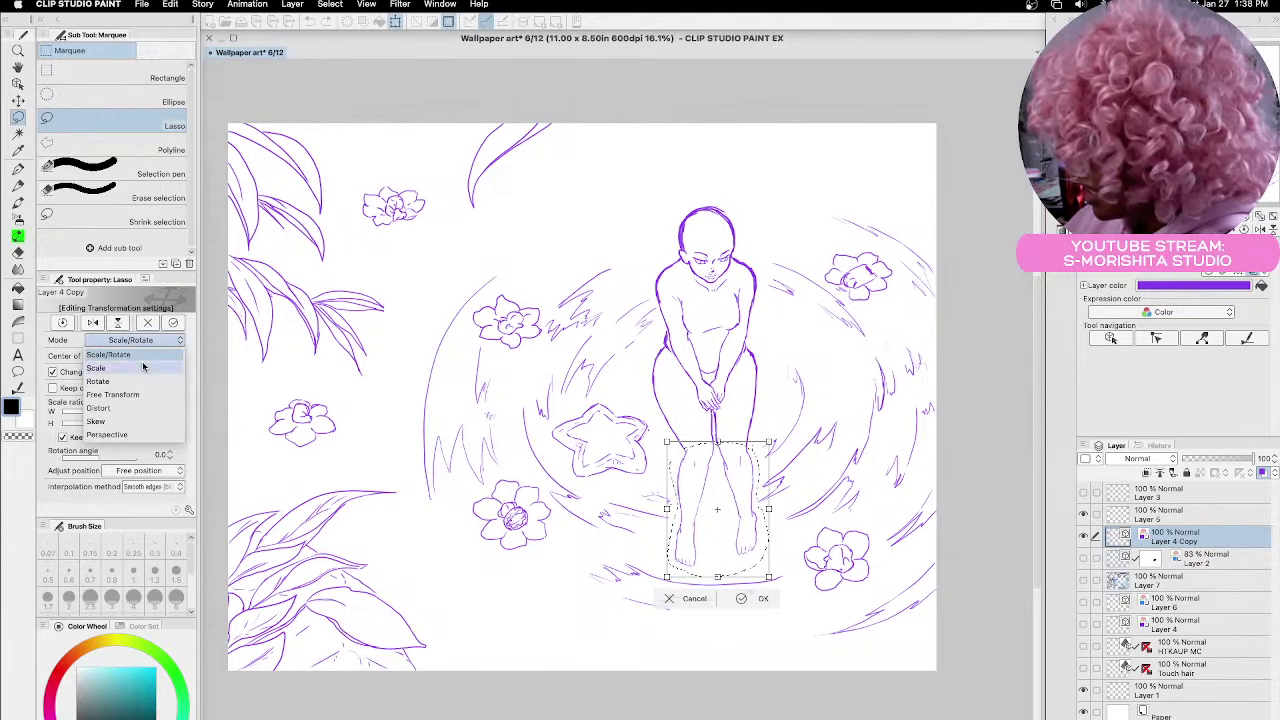
pyautogui.click(122, 432)
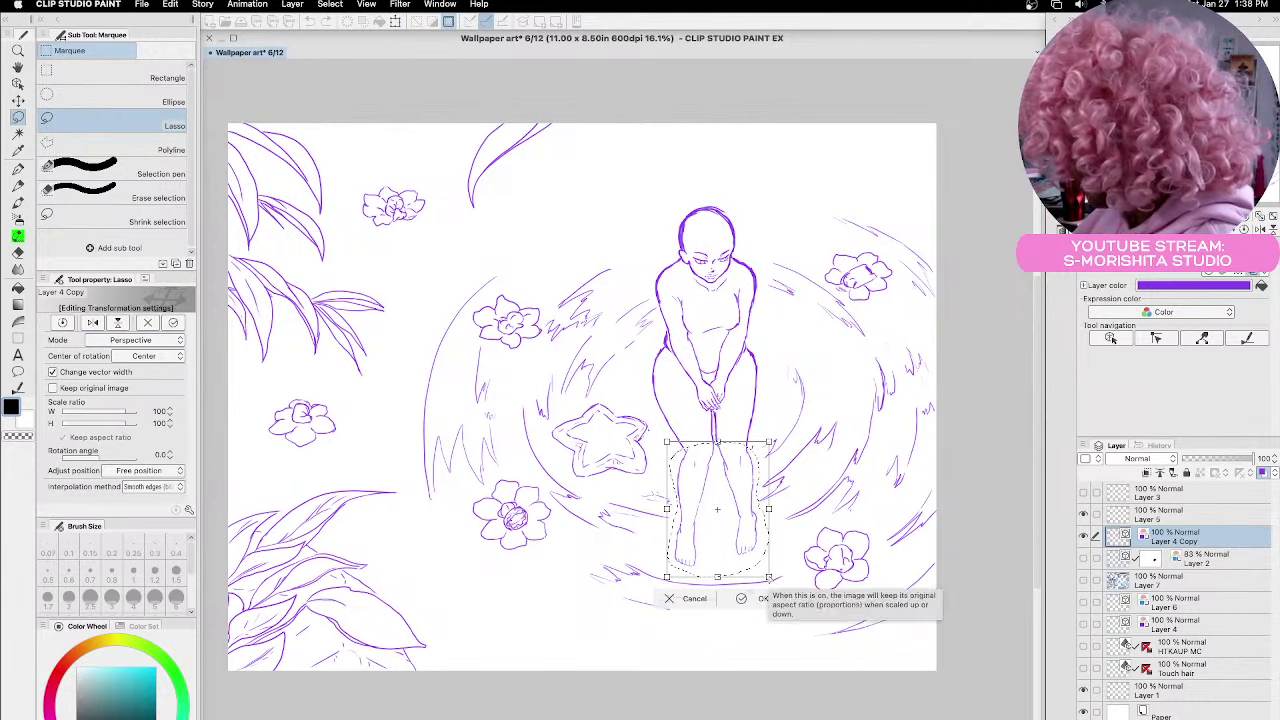
pyautogui.moveTo(768, 577); pyautogui.dragTo(762, 578)
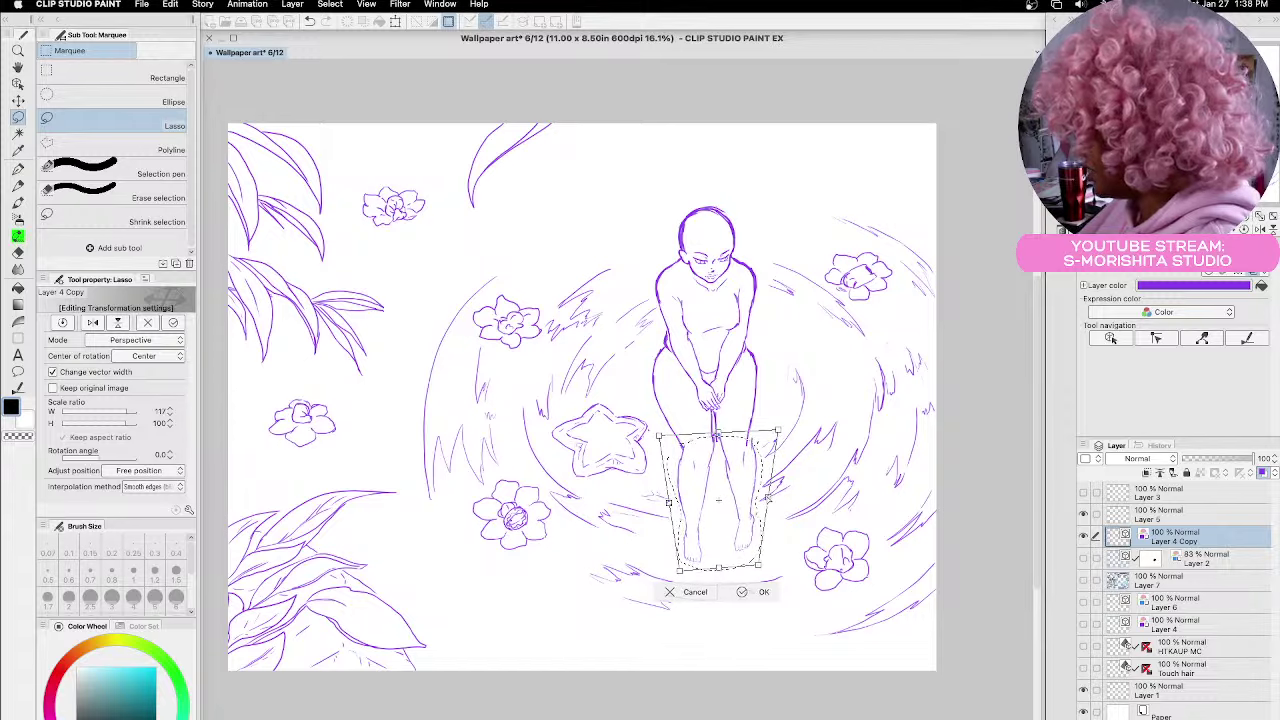
pyautogui.moveTo(717, 497); pyautogui.dragTo(770, 508)
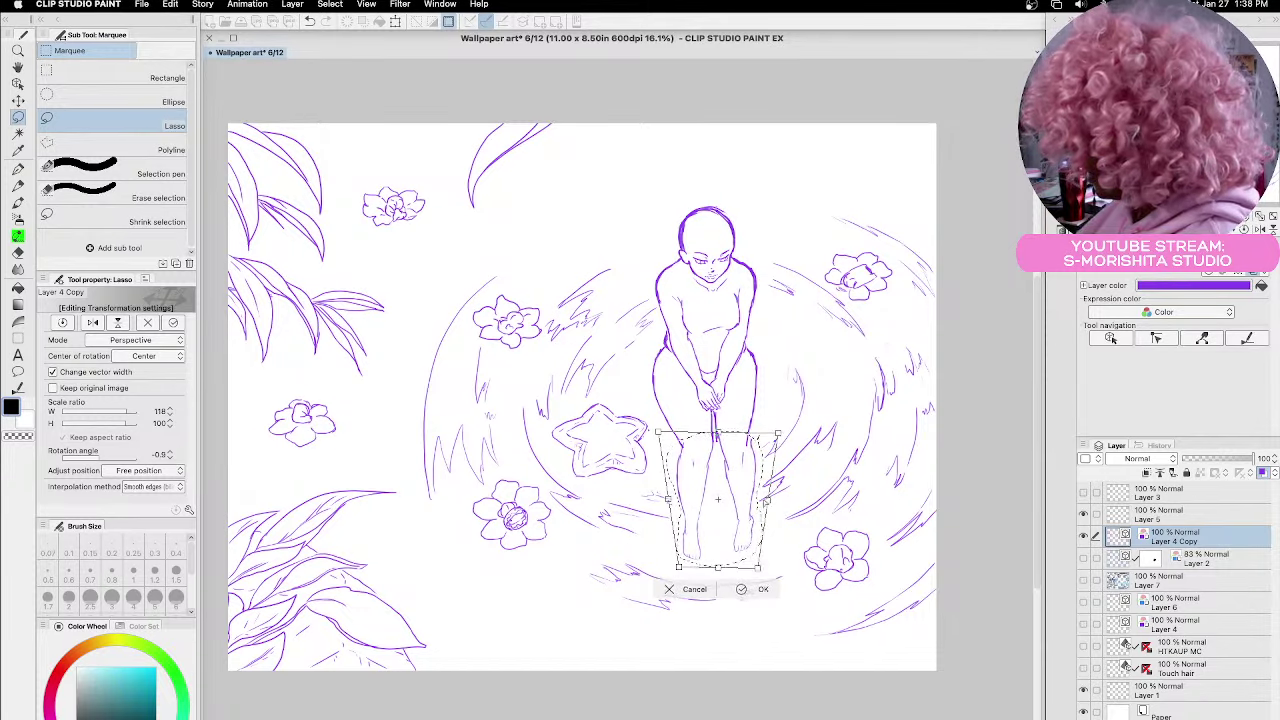
pyautogui.click(760, 587)
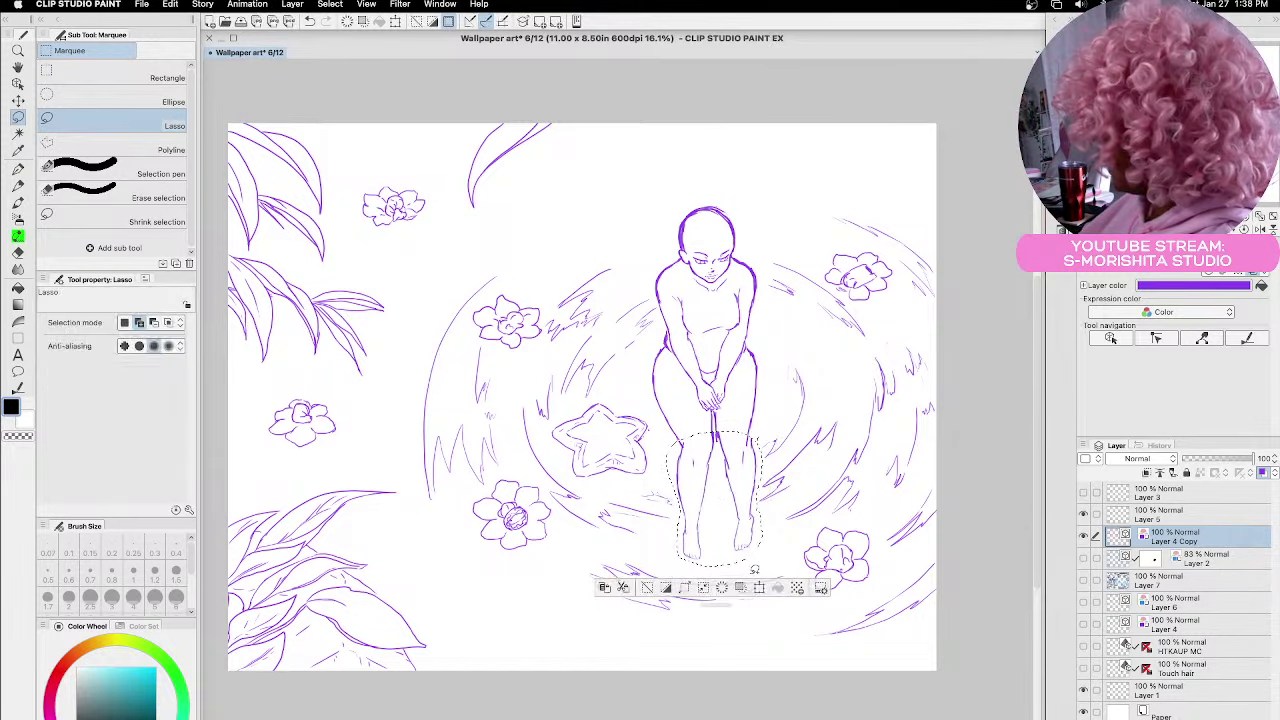
pyautogui.click(754, 569)
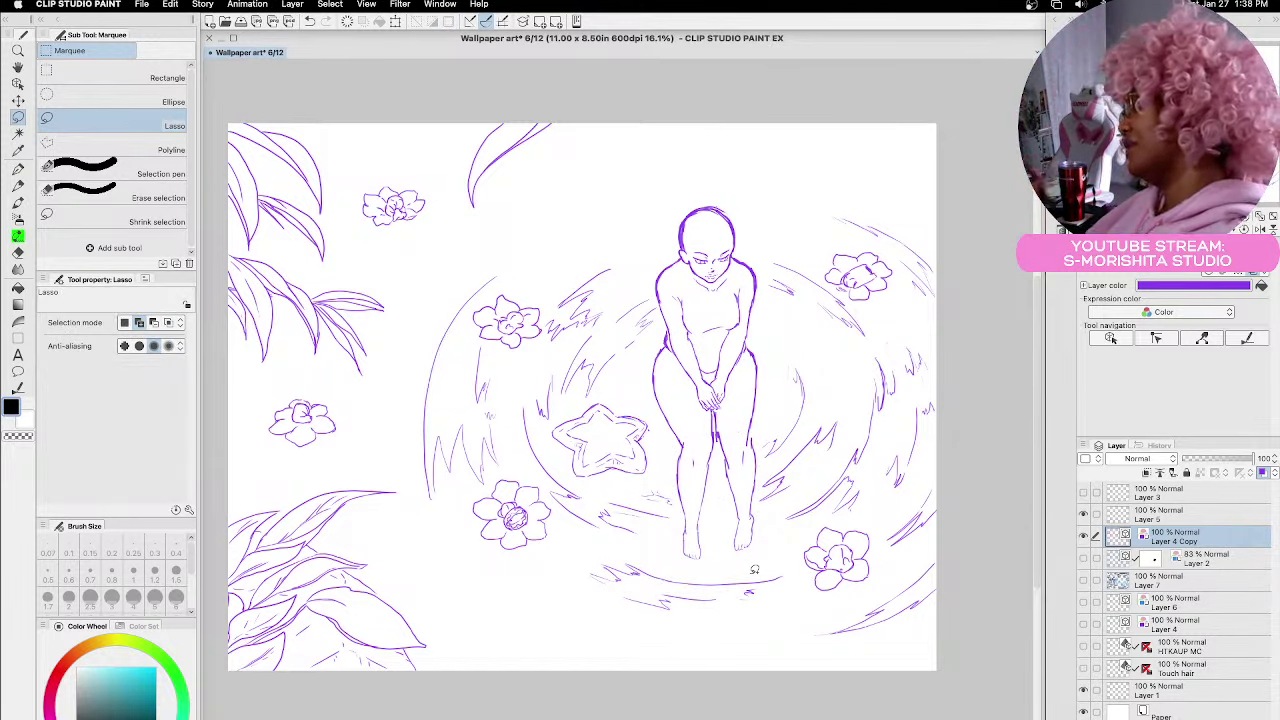
pyautogui.moveTo(765, 470); pyautogui.dragTo(762, 476)
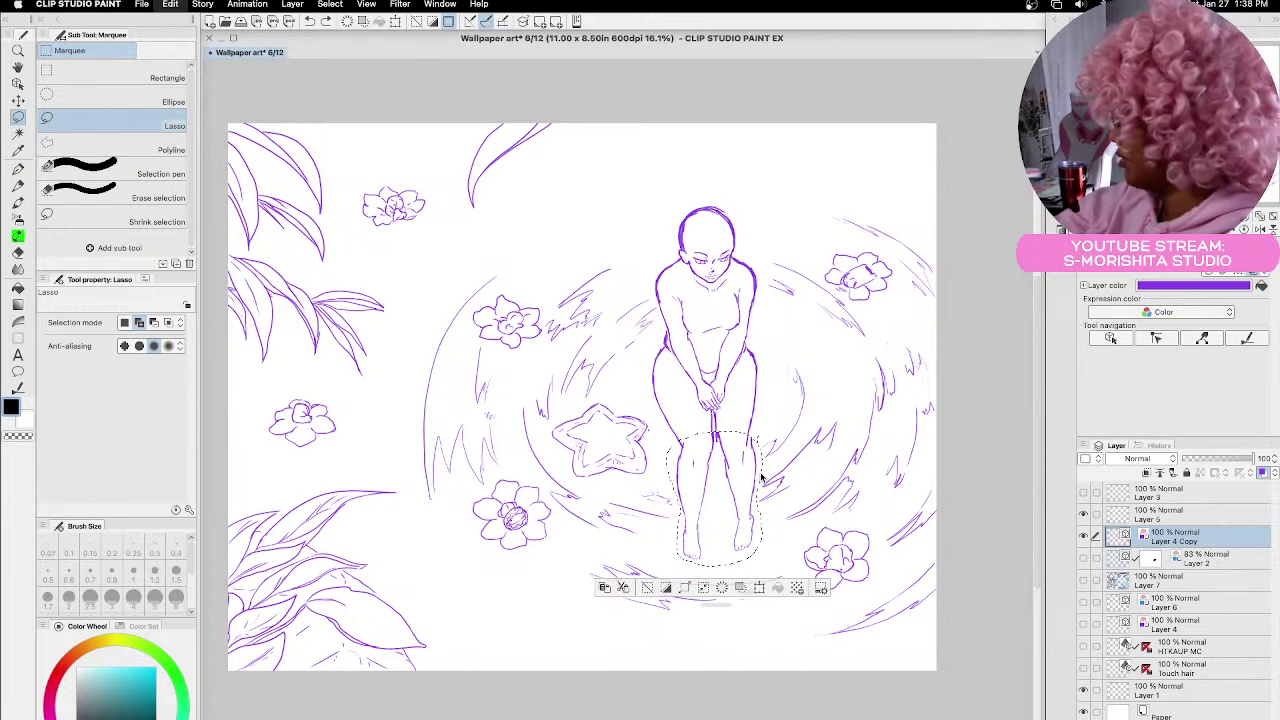
pyautogui.click(764, 473)
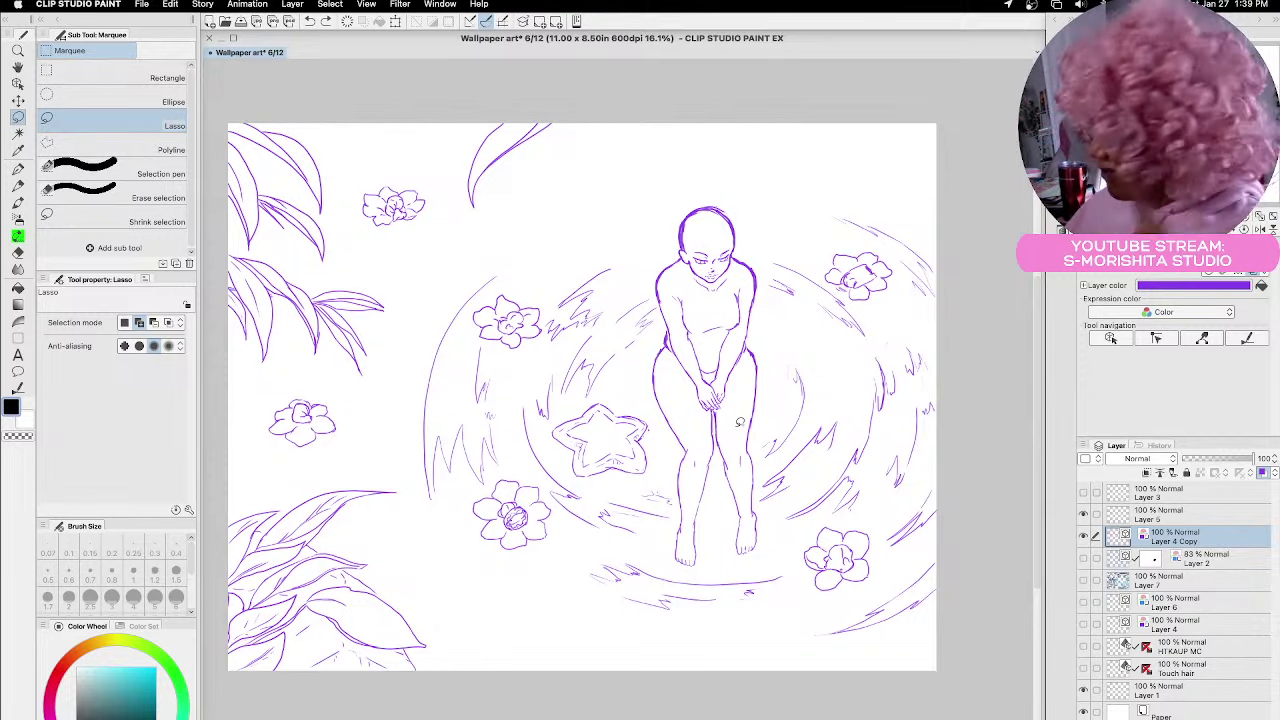
# Show Layer 2 again and add a new layer above Layer 4 Copy with its layer color set to green (6AEC3E)
pyautogui.click(1083, 559)
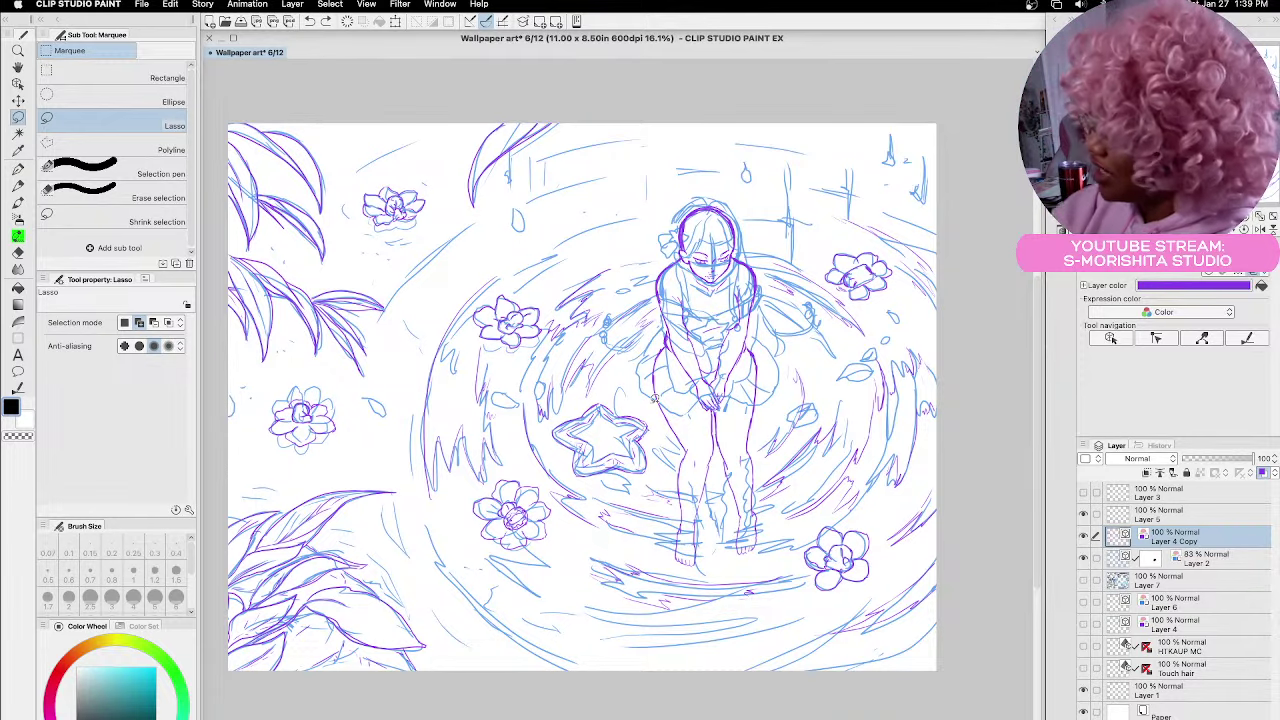
pyautogui.click(18, 186)
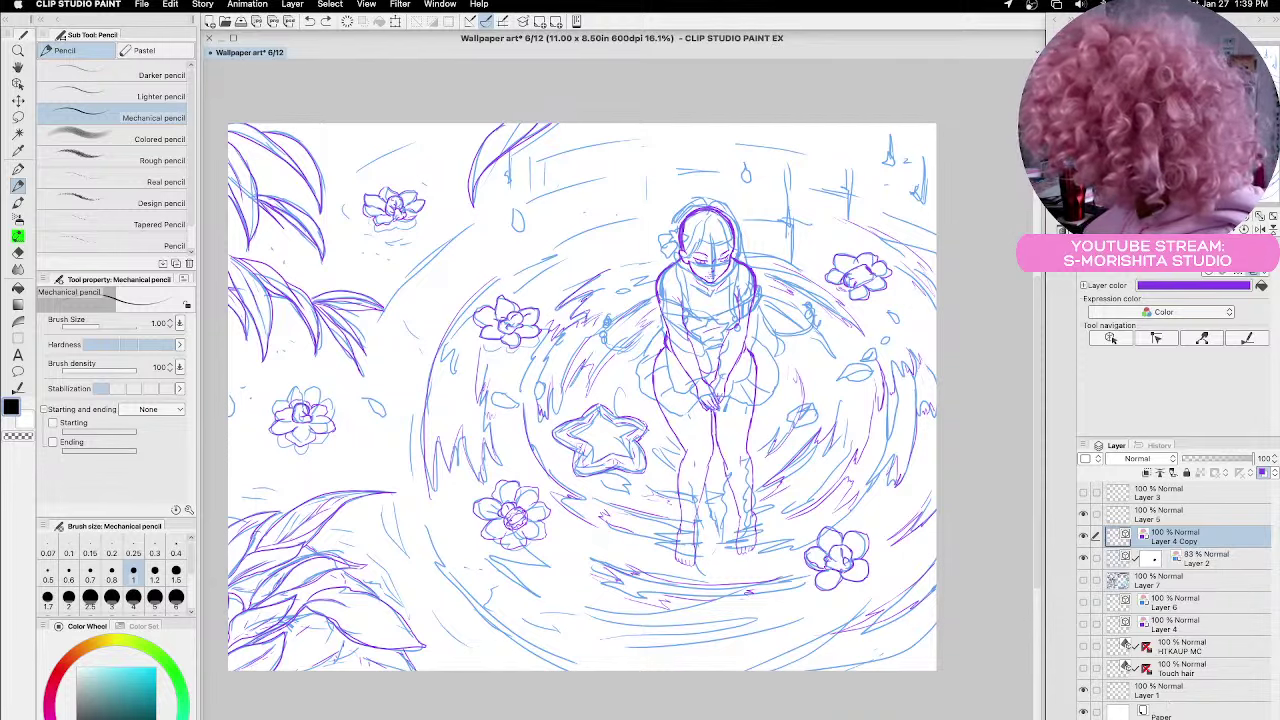
pyautogui.press('super+shift+n')
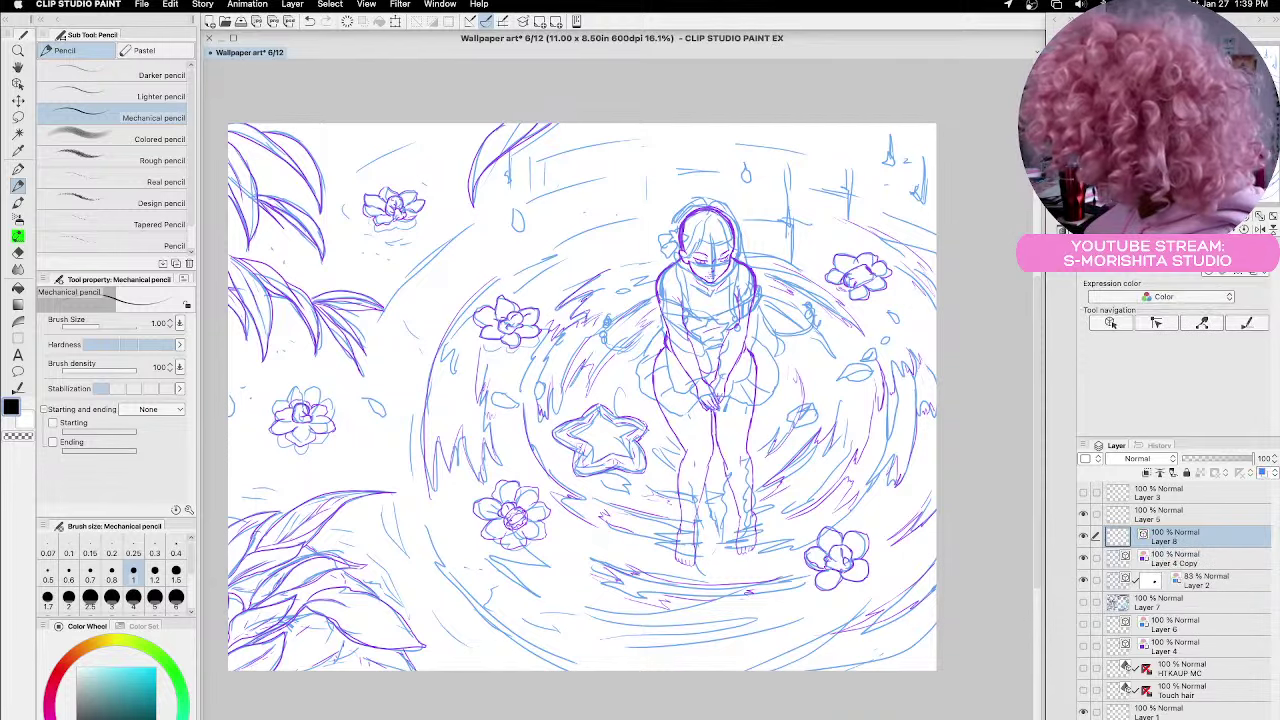
pyautogui.click(1252, 275)
pyautogui.click(1183, 288)
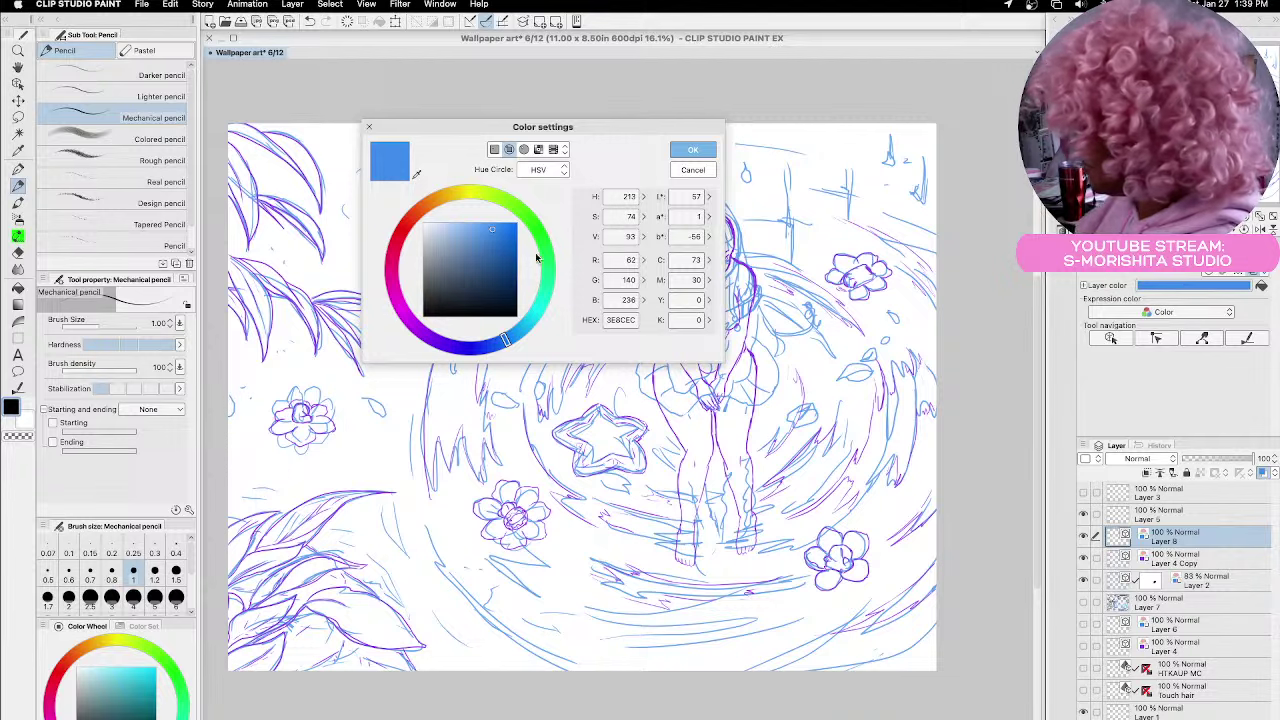
pyautogui.moveTo(536, 258); pyautogui.dragTo(528, 208)
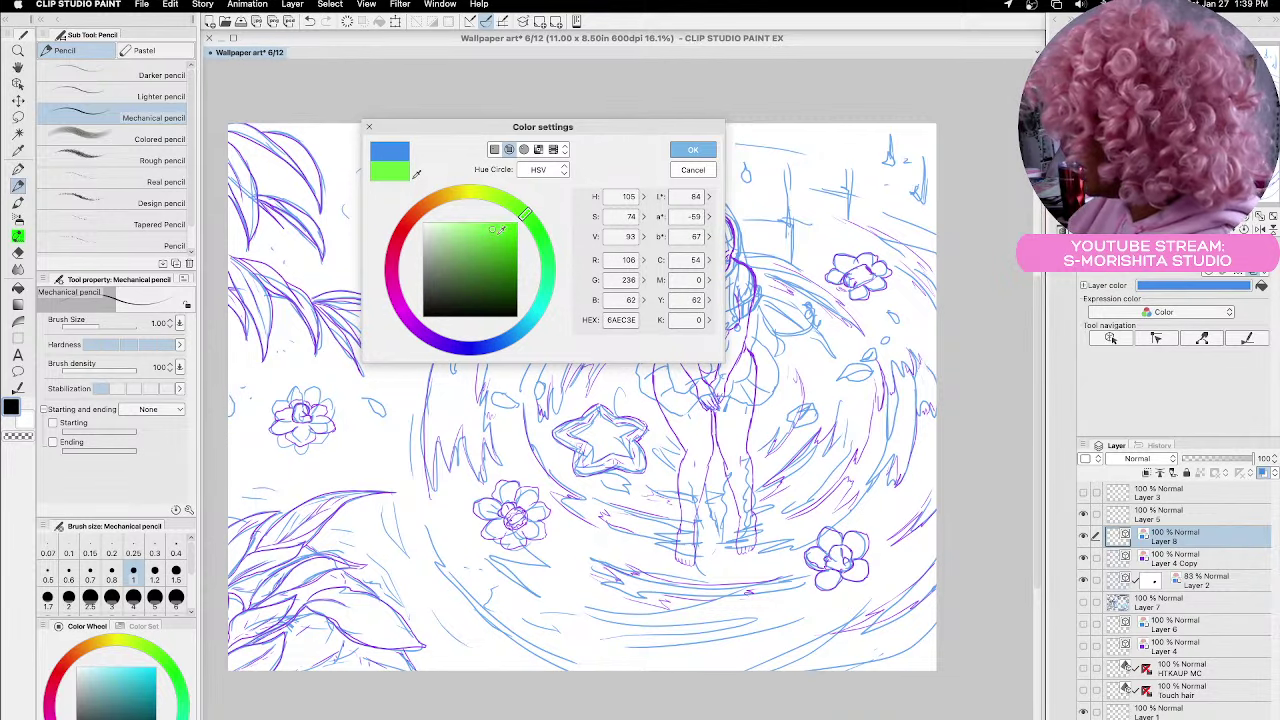
pyautogui.click(700, 150)
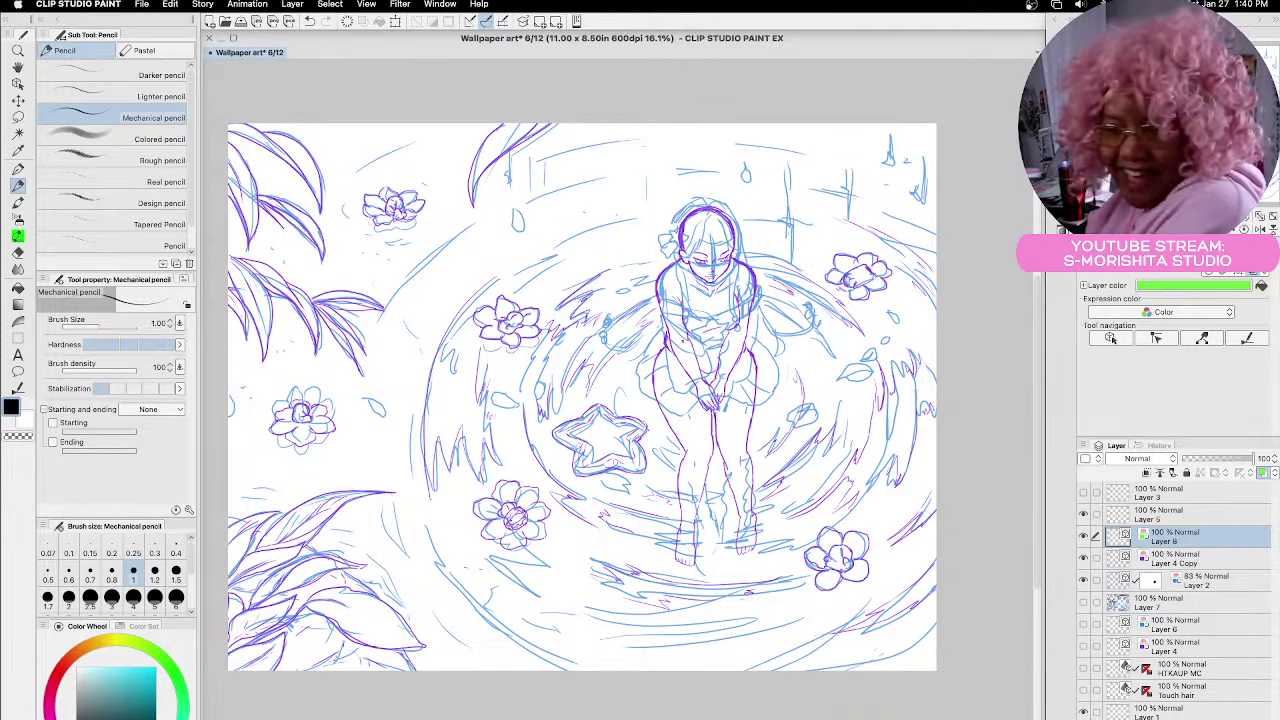
# Draw the skirt's outline with the Mechanical pencil at size 1, from one side of the waist along the wavy hem to the other
pyautogui.scroll(5, 675, 330)
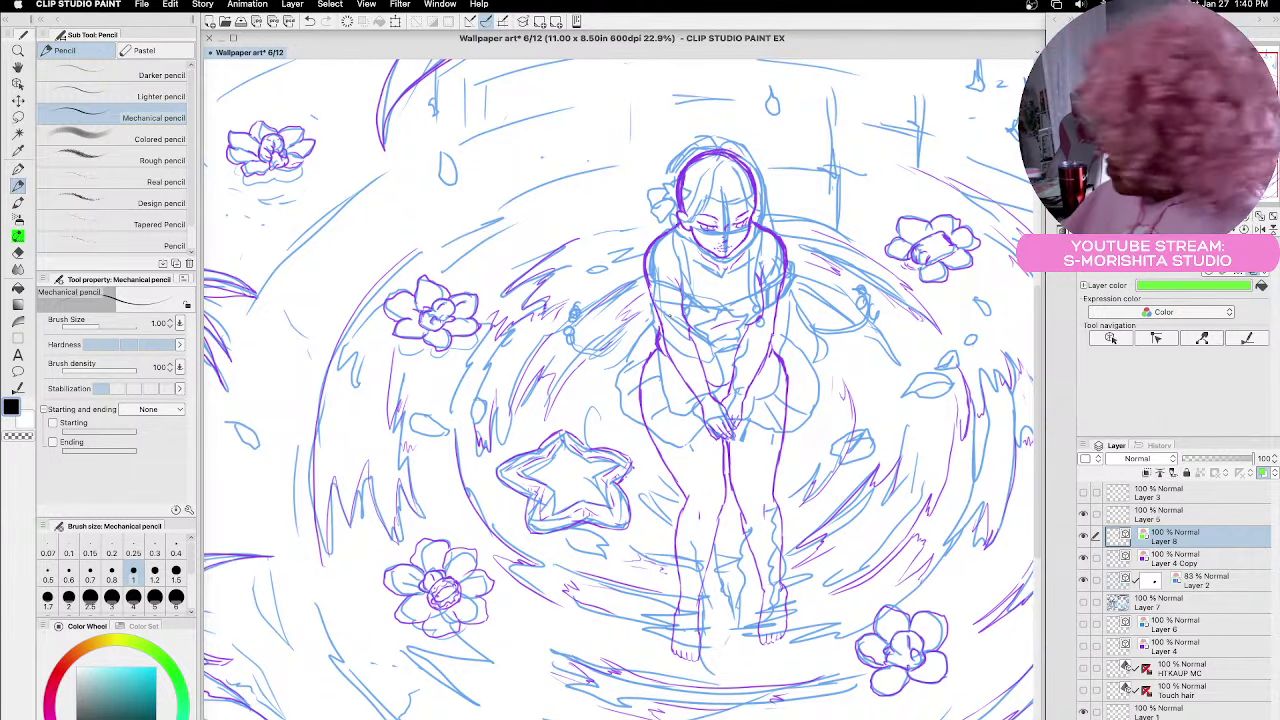
pyautogui.moveTo(650, 321)
pyautogui.mouseDown()
pyautogui.moveTo(617, 375)
pyautogui.moveTo(625, 415)
pyautogui.moveTo(649, 440)
pyautogui.moveTo(718, 438)
pyautogui.mouseUp()
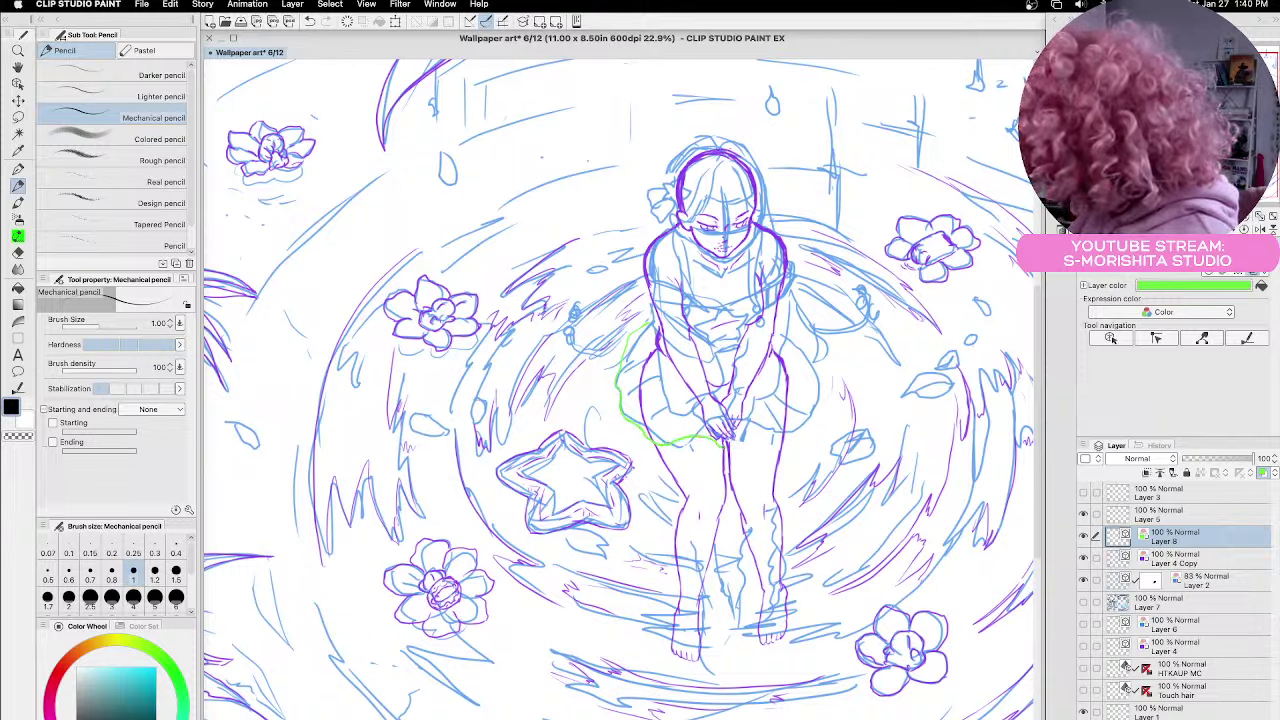
pyautogui.moveTo(730, 446); pyautogui.dragTo(778, 447)
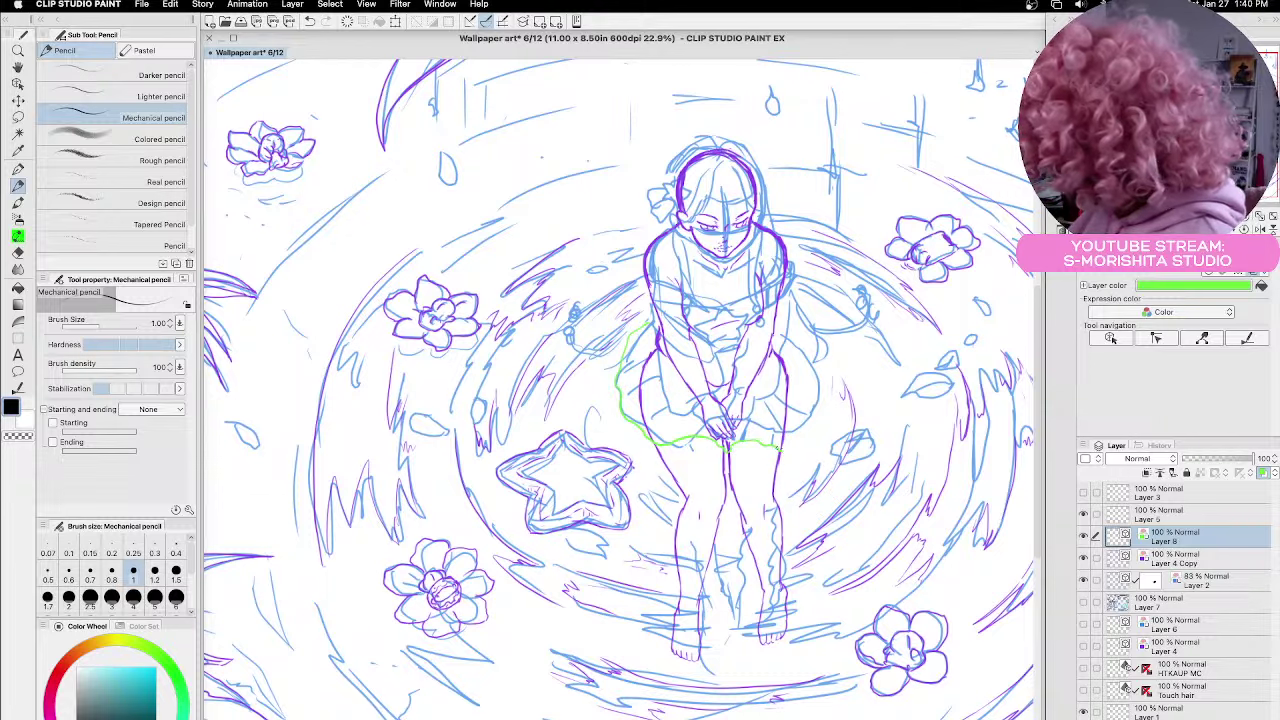
pyautogui.moveTo(788, 452)
pyautogui.mouseDown()
pyautogui.moveTo(814, 438)
pyautogui.moveTo(826, 404)
pyautogui.moveTo(824, 370)
pyautogui.moveTo(788, 335)
pyautogui.mouseUp()
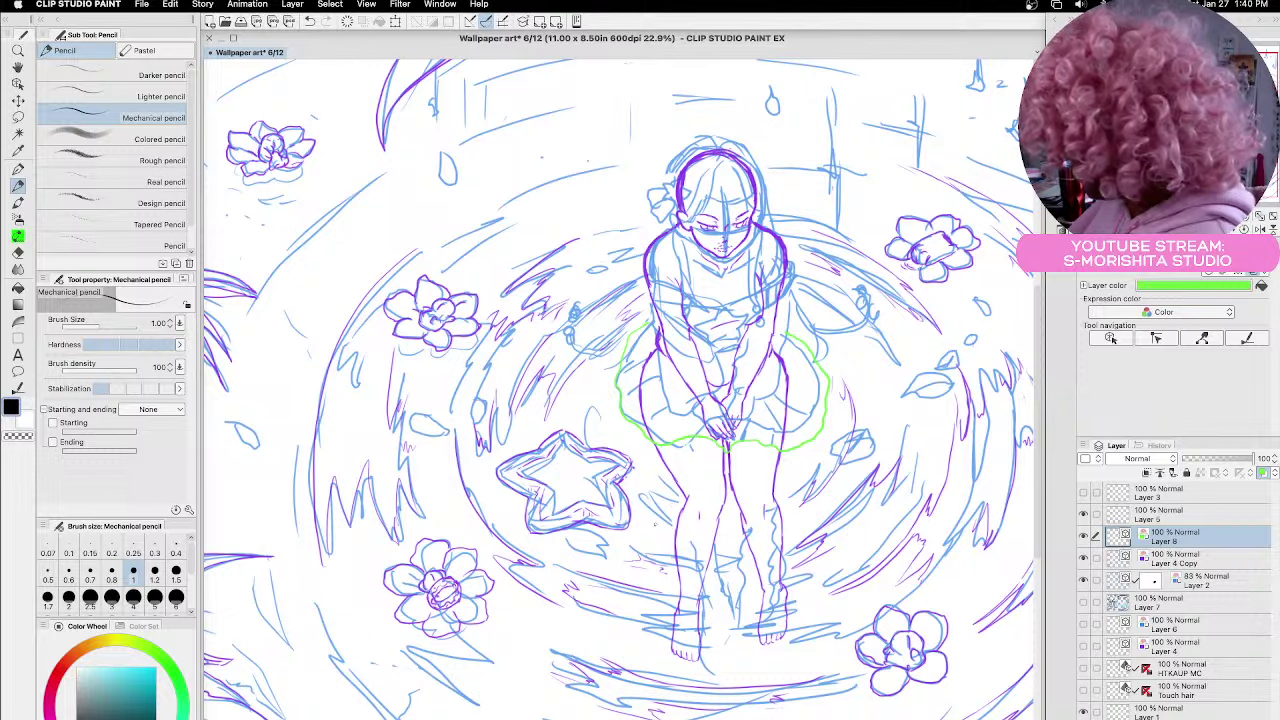
# Show the Touch hair 3D figure in place of Layer 2 and Layer 4 Copy, and draw skirt folds over the hip on the left
pyautogui.click(1084, 668)
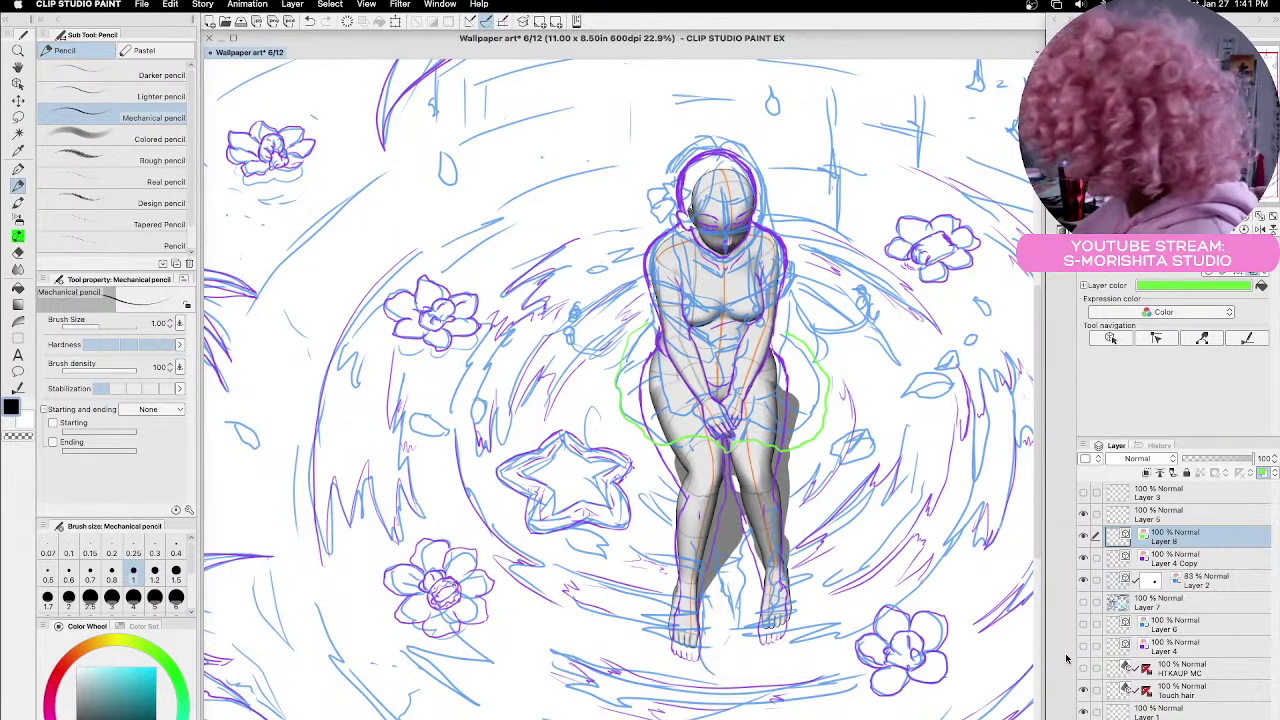
pyautogui.click(1084, 580)
pyautogui.click(1087, 559)
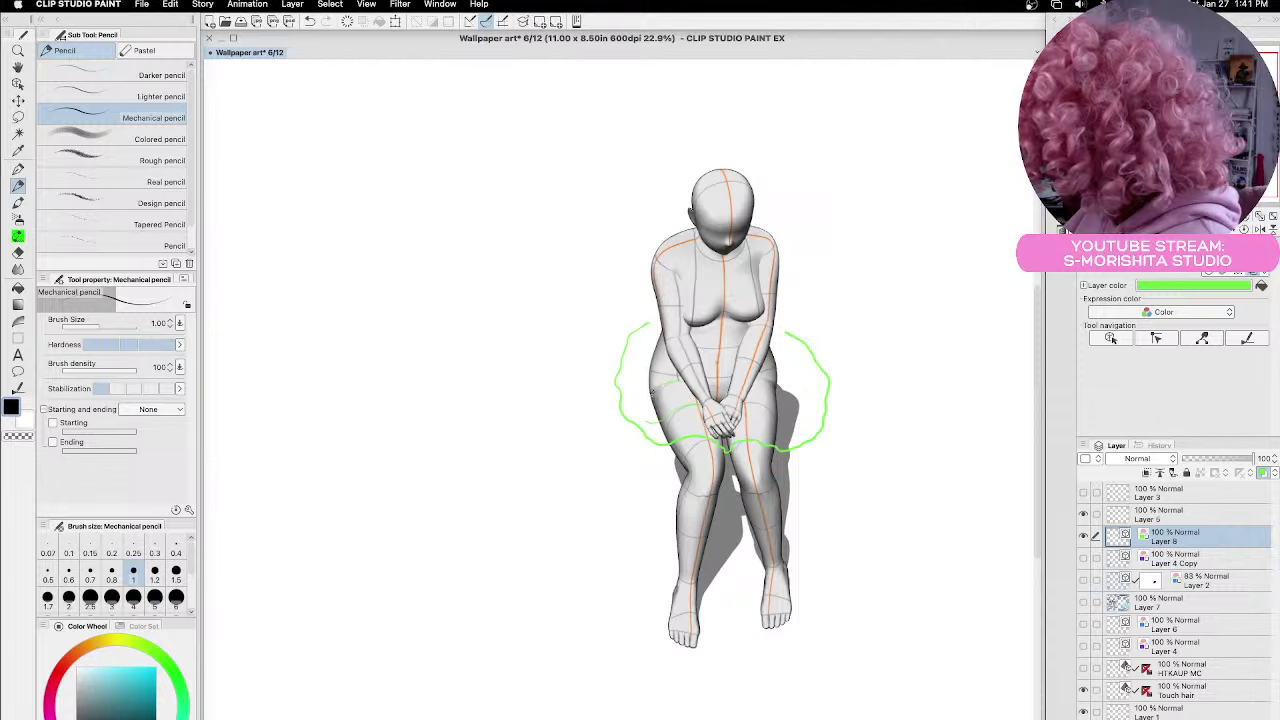
pyautogui.moveTo(652, 396)
pyautogui.mouseDown()
pyautogui.moveTo(648, 408)
pyautogui.moveTo(644, 388)
pyautogui.mouseUp()
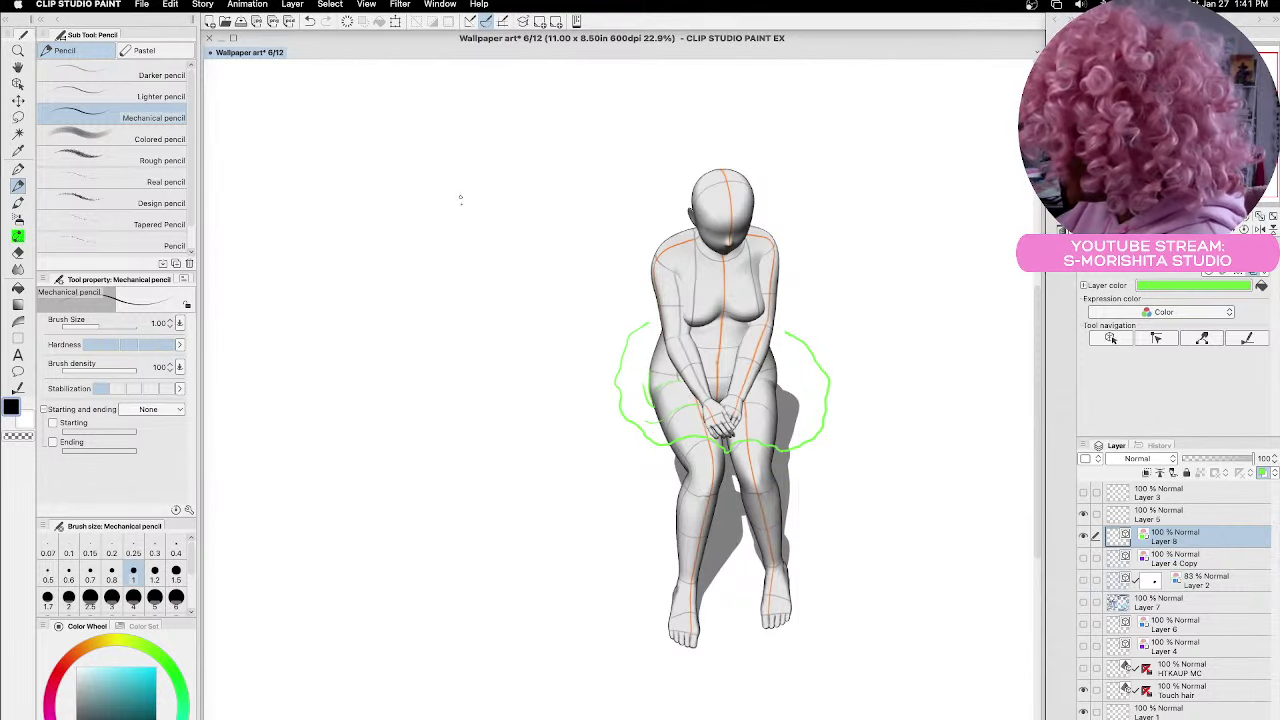
# Sketch sample fold strokes in the empty canvas area beside the figure and erase them
pyautogui.moveTo(462, 210); pyautogui.dragTo(505, 174)
pyautogui.moveTo(521, 293)
pyautogui.mouseDown()
pyautogui.moveTo(520, 245)
pyautogui.moveTo(551, 298)
pyautogui.moveTo(542, 392)
pyautogui.mouseUp()
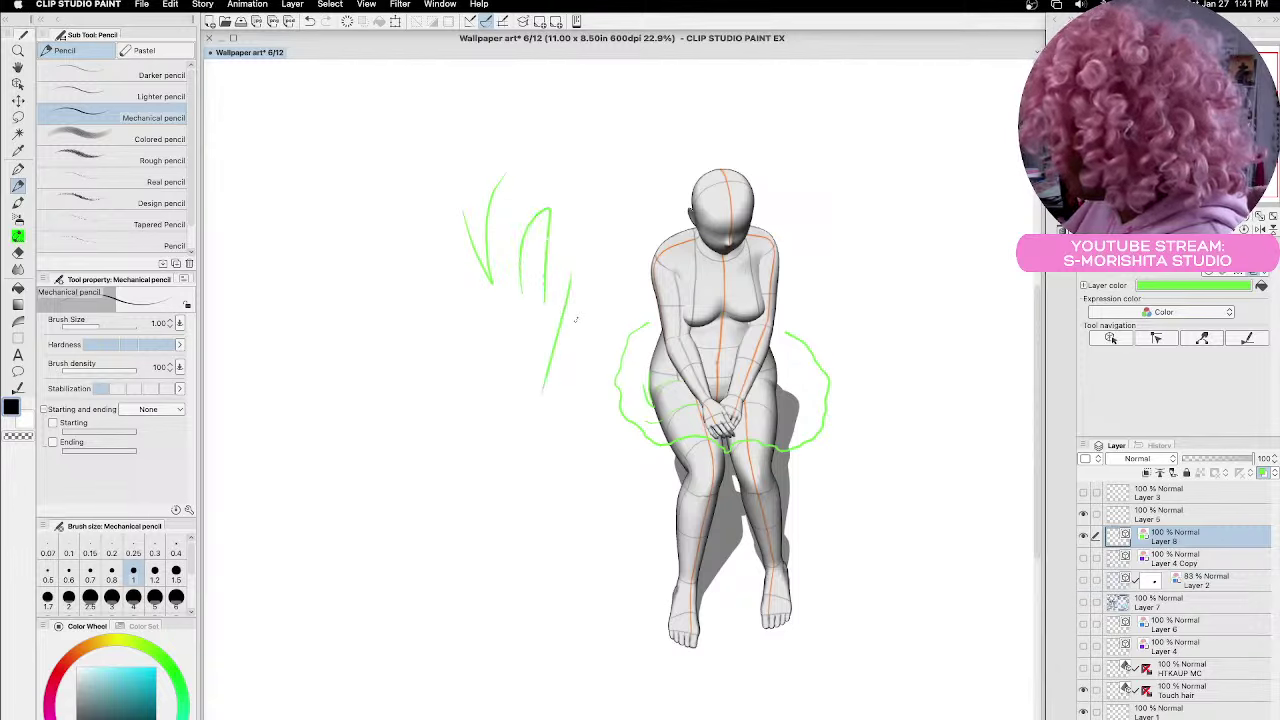
pyautogui.moveTo(594, 288); pyautogui.dragTo(561, 391)
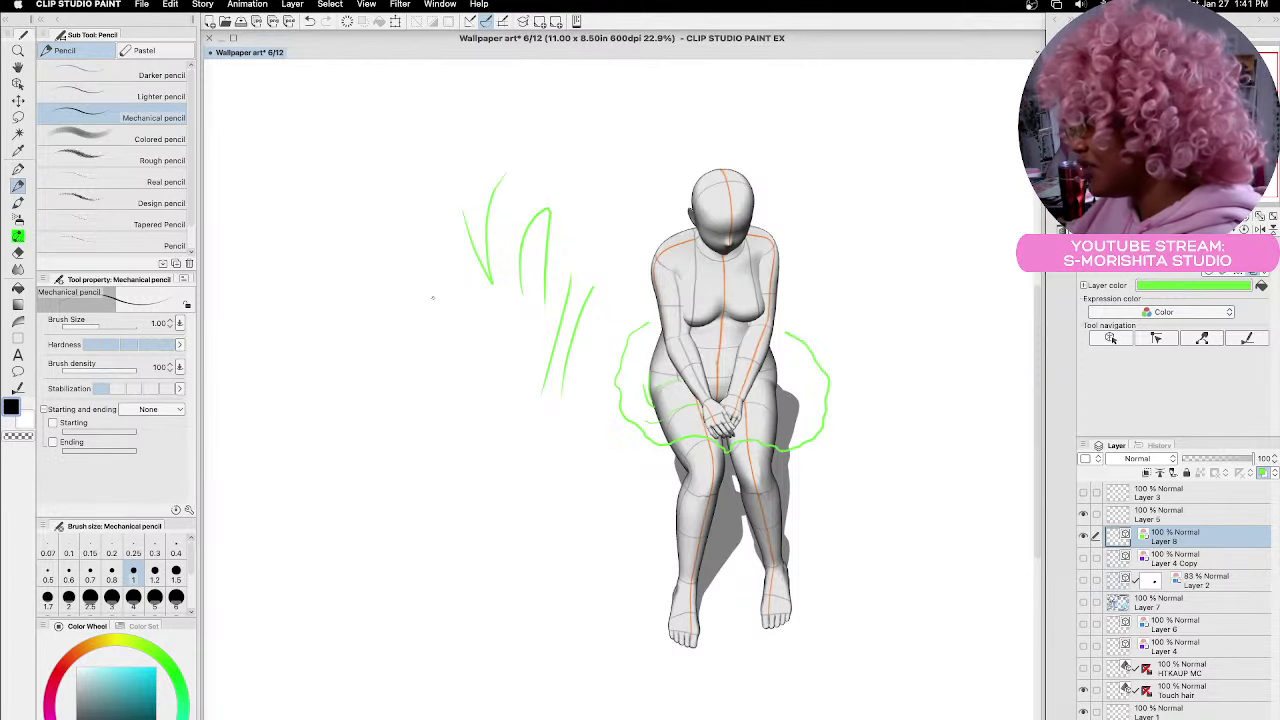
pyautogui.moveTo(436, 307)
pyautogui.mouseDown()
pyautogui.moveTo(453, 390)
pyautogui.moveTo(459, 311)
pyautogui.mouseUp()
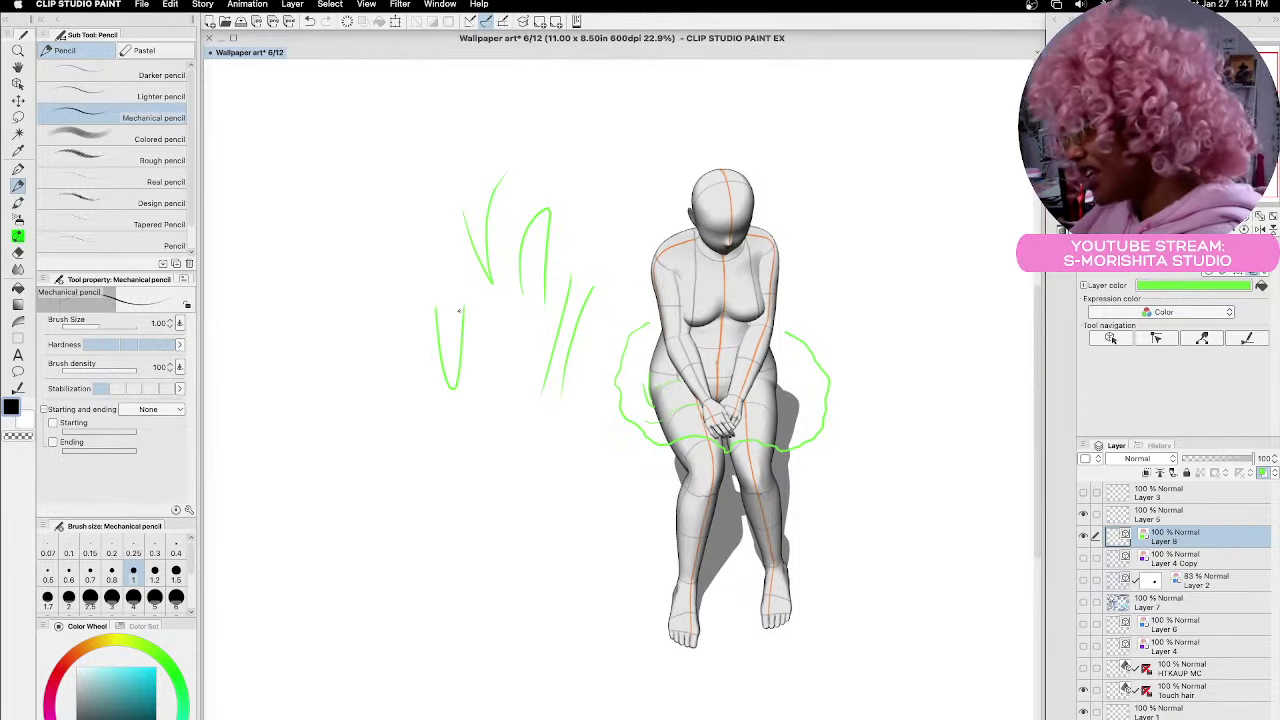
pyautogui.moveTo(483, 418); pyautogui.dragTo(502, 564)
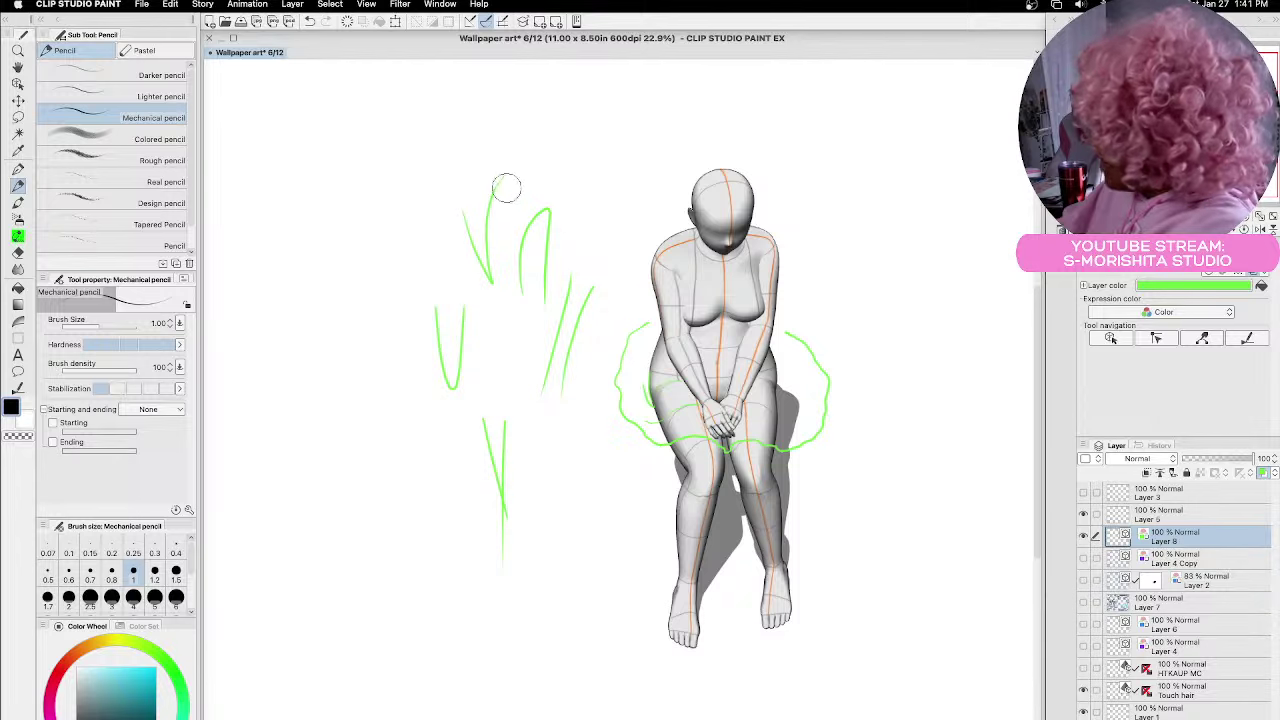
pyautogui.moveTo(505, 190); pyautogui.dragTo(457, 251)
pyautogui.moveTo(448, 341)
pyautogui.mouseDown()
pyautogui.moveTo(491, 534)
pyautogui.moveTo(509, 520)
pyautogui.moveTo(503, 606)
pyautogui.mouseUp()
pyautogui.moveTo(528, 298)
pyautogui.mouseDown()
pyautogui.moveTo(513, 208)
pyautogui.moveTo(551, 209)
pyautogui.moveTo(589, 266)
pyautogui.moveTo(554, 323)
pyautogui.mouseUp()
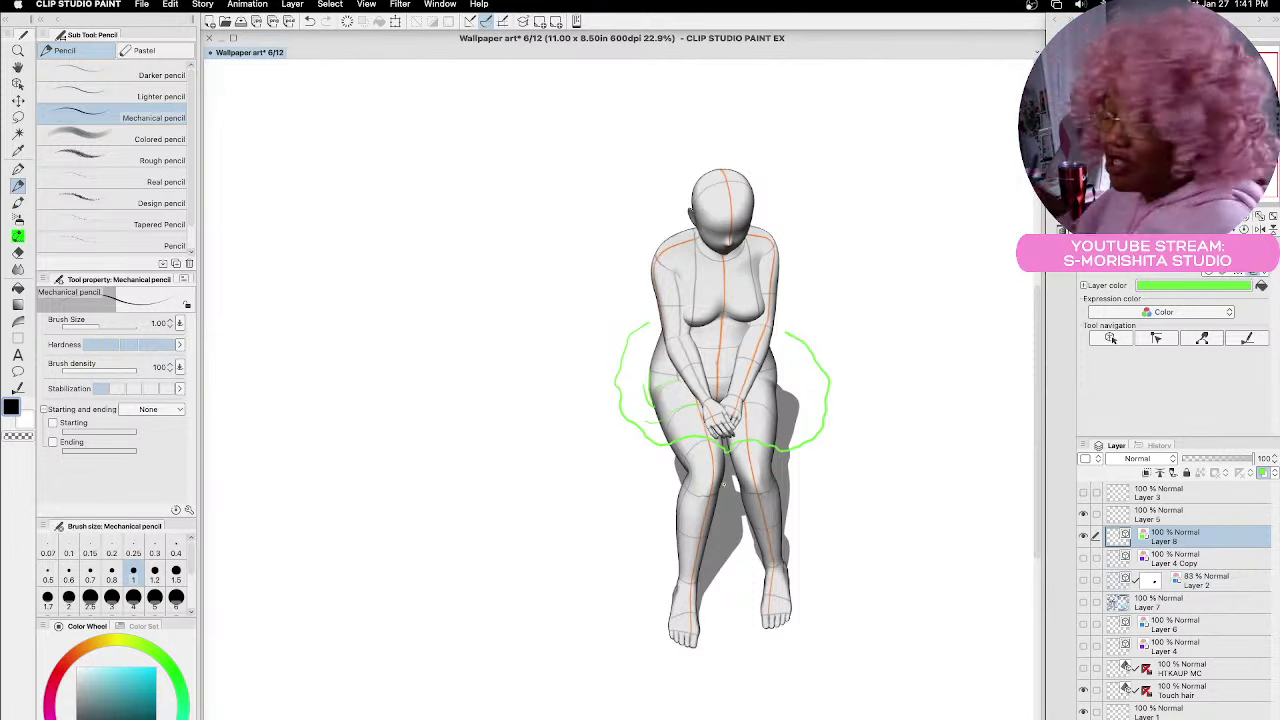
# Look through the Hand and Entire body pose materials in the material library and close it
pyautogui.click(440, 5)
pyautogui.moveTo(469, 573)
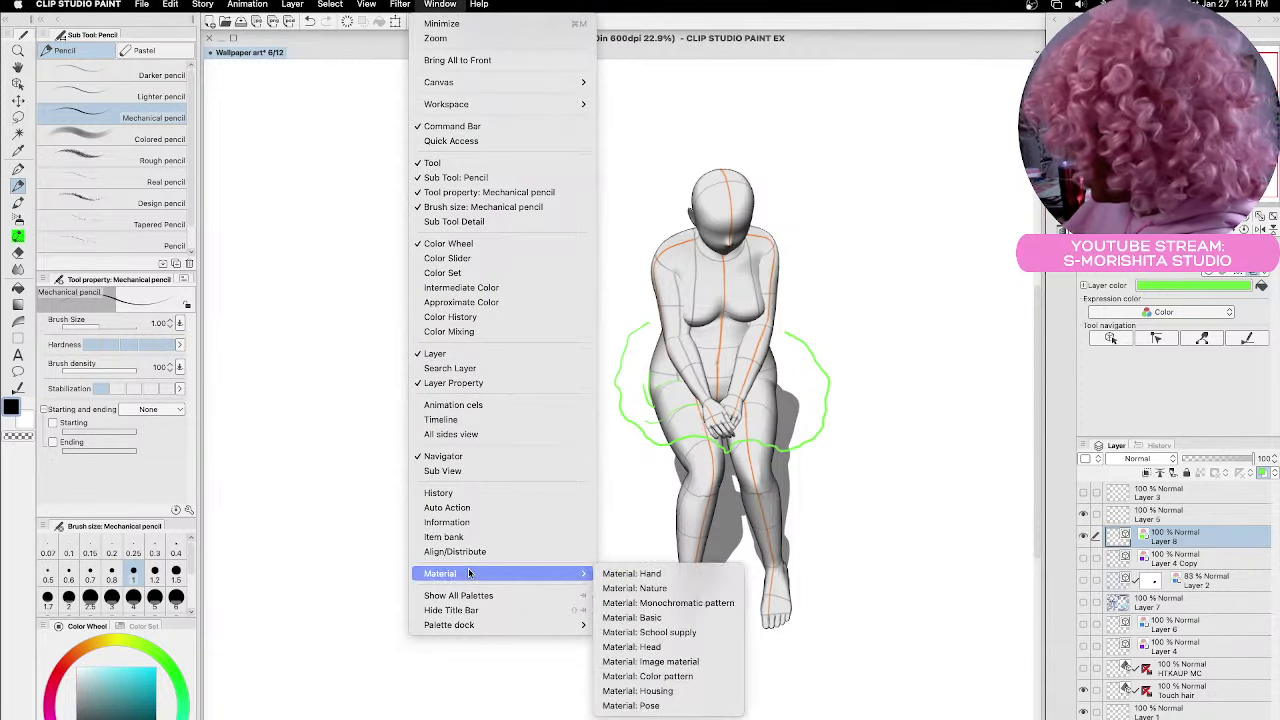
pyautogui.click(650, 573)
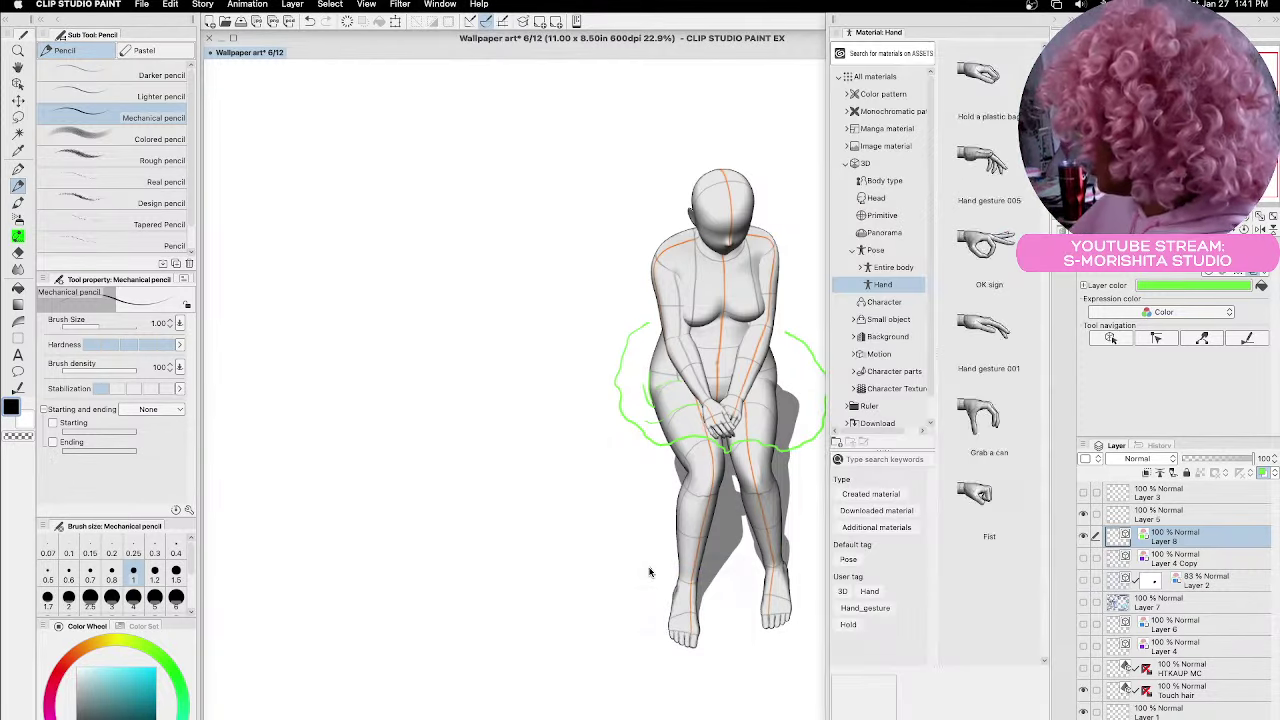
pyautogui.click(893, 268)
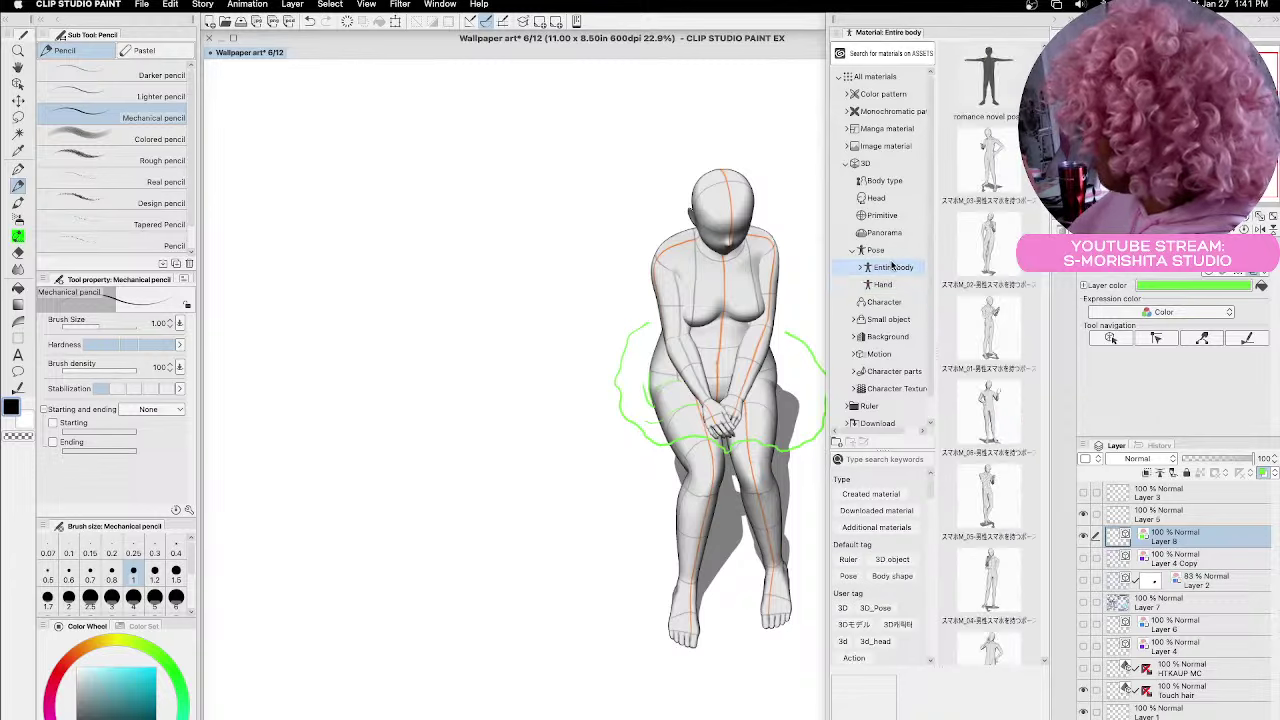
pyautogui.click(1052, 22)
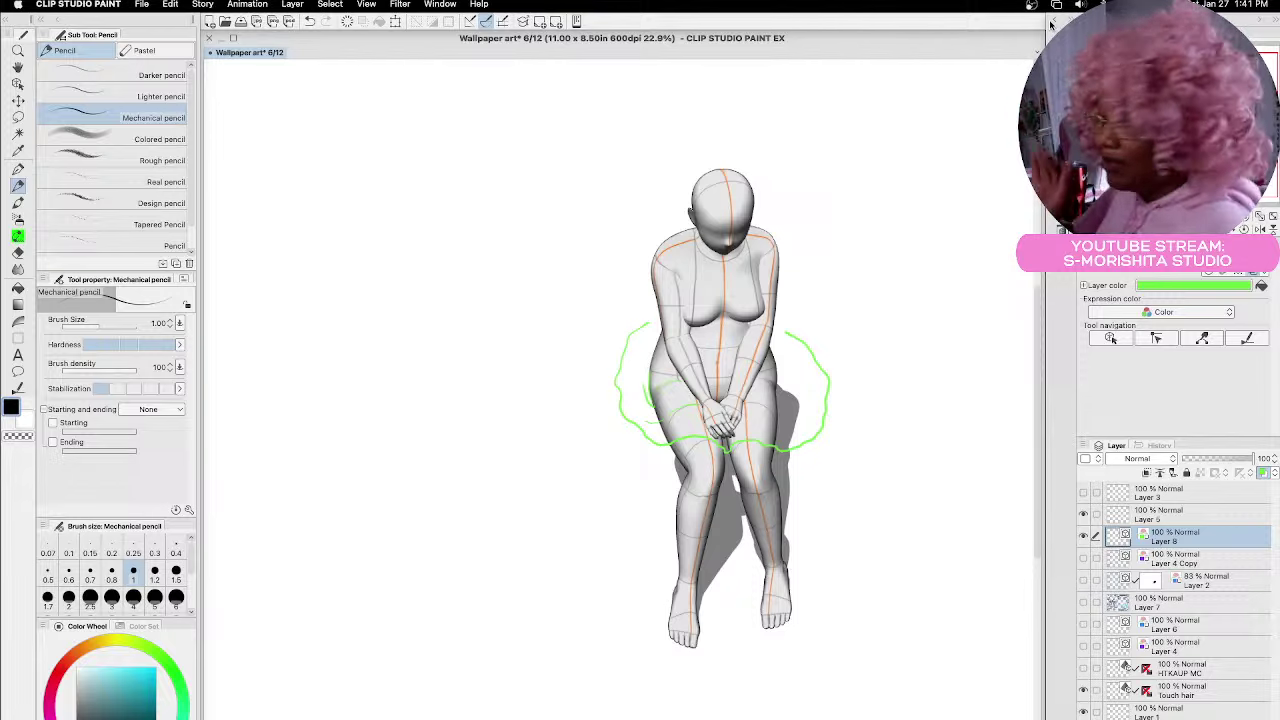
# Try several full-body proportions on the Touch hair 3D figure, including 22/13, -39/10 and -5/38, and return them to -2/31
pyautogui.press('o')
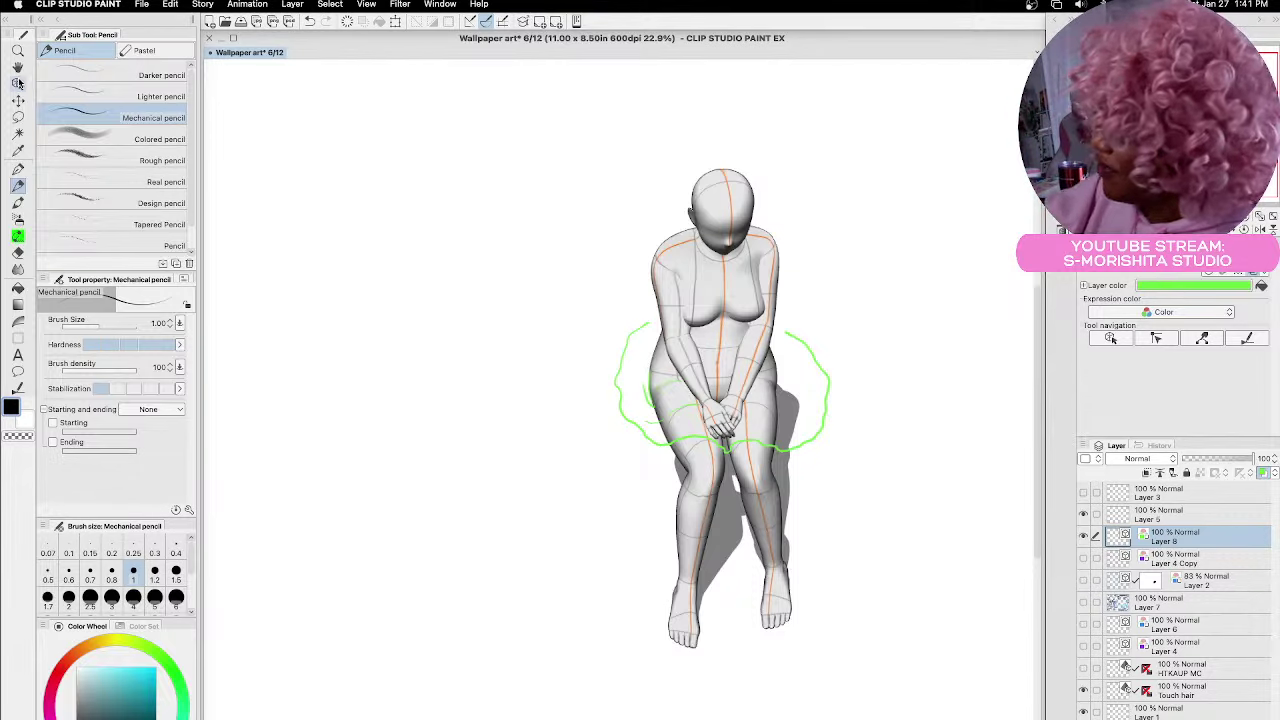
pyautogui.click(706, 332)
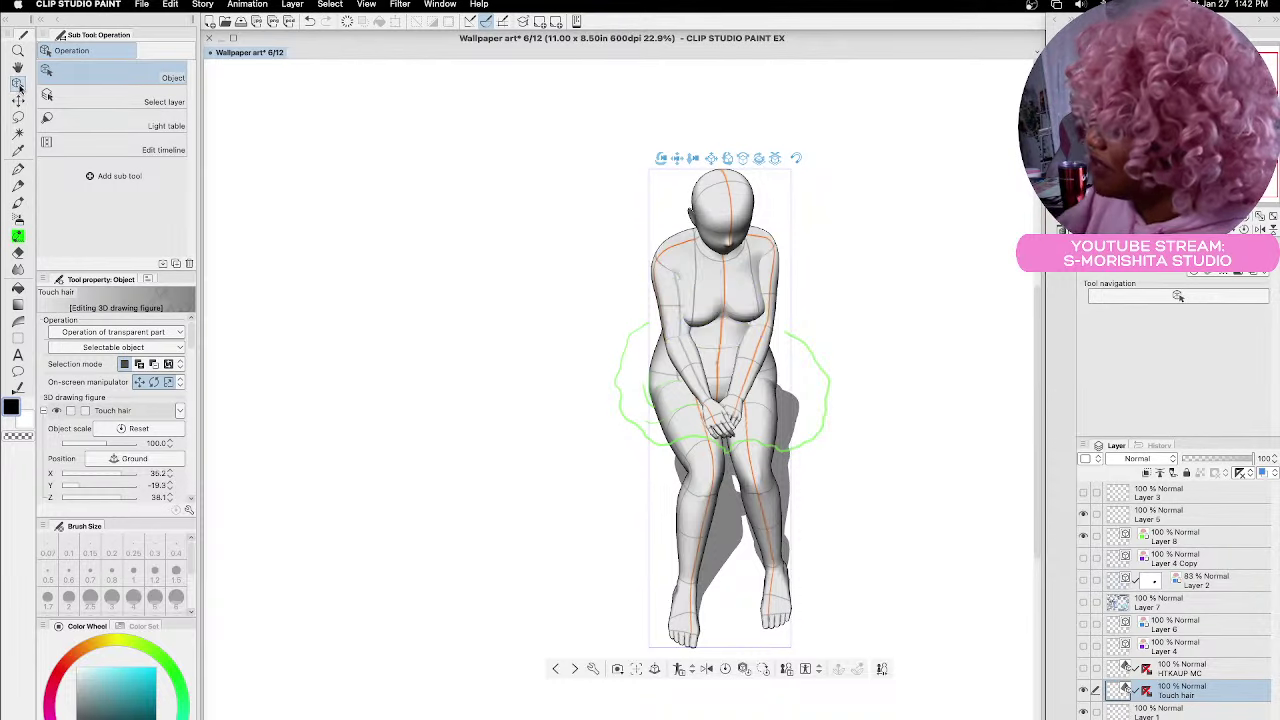
pyautogui.moveTo(190, 335); pyautogui.dragTo(66, 420)
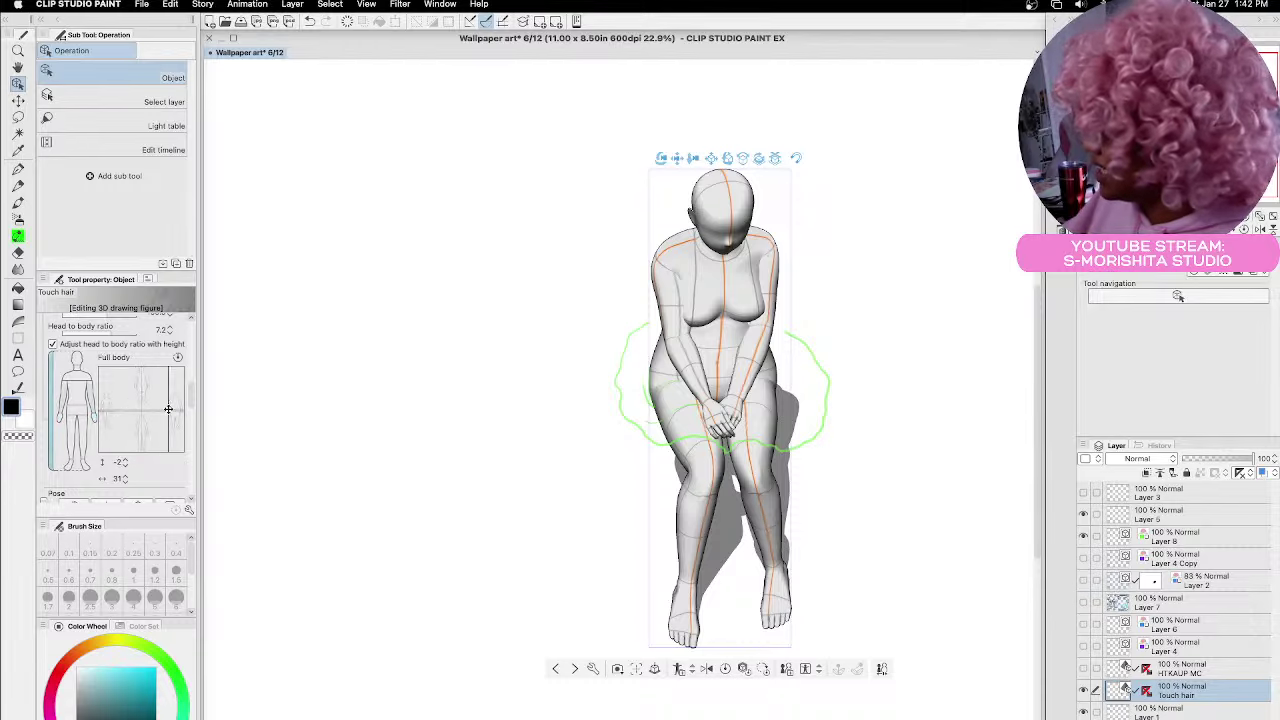
pyautogui.click(153, 390)
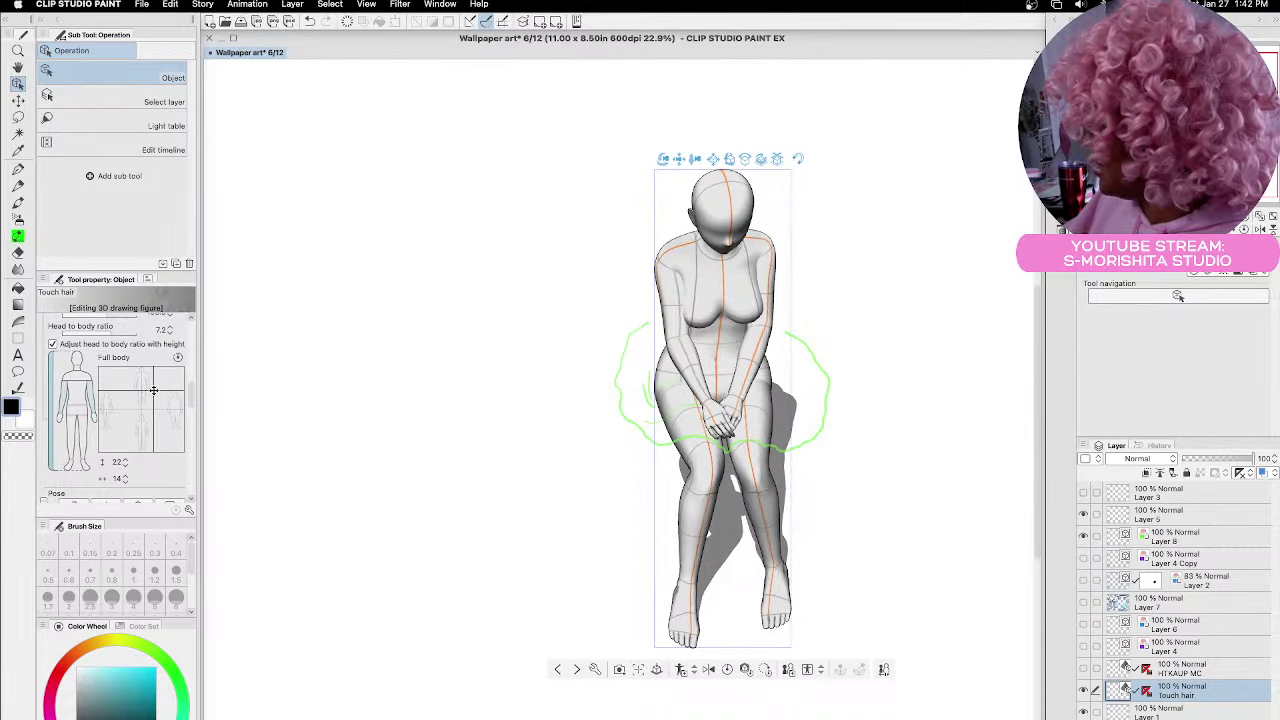
pyautogui.click(118, 385)
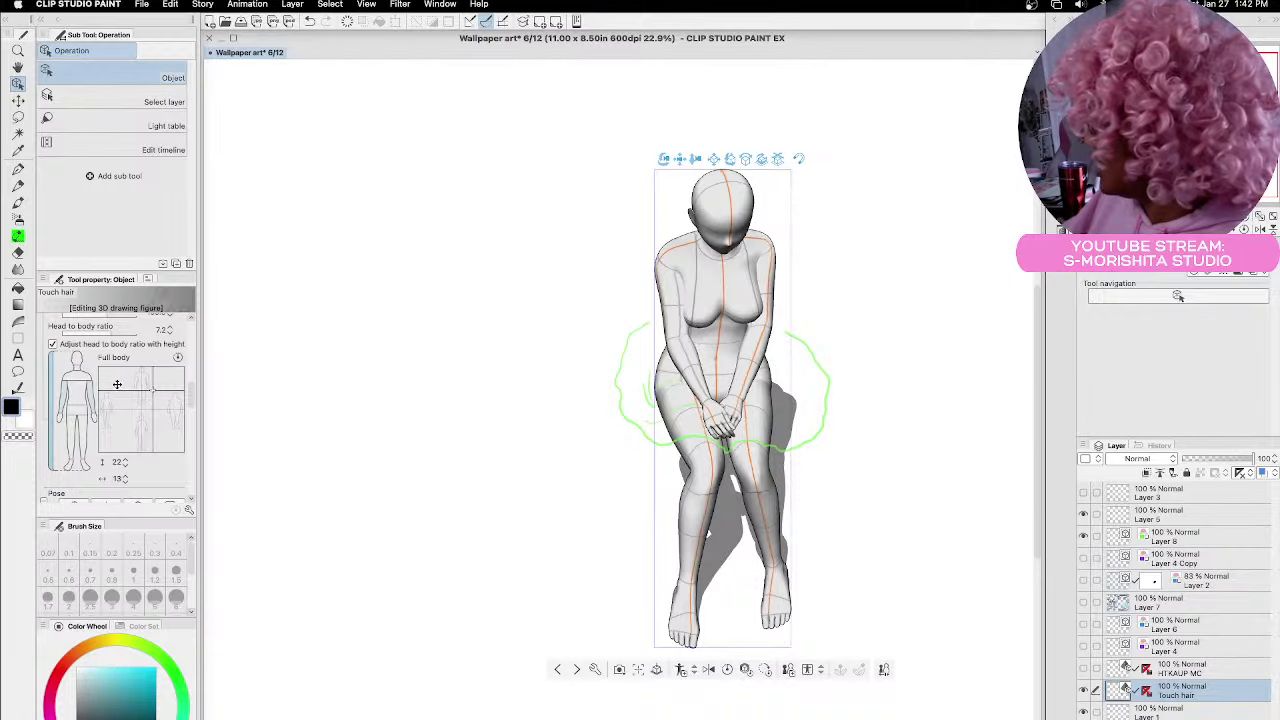
pyautogui.click(151, 445)
pyautogui.click(151, 443)
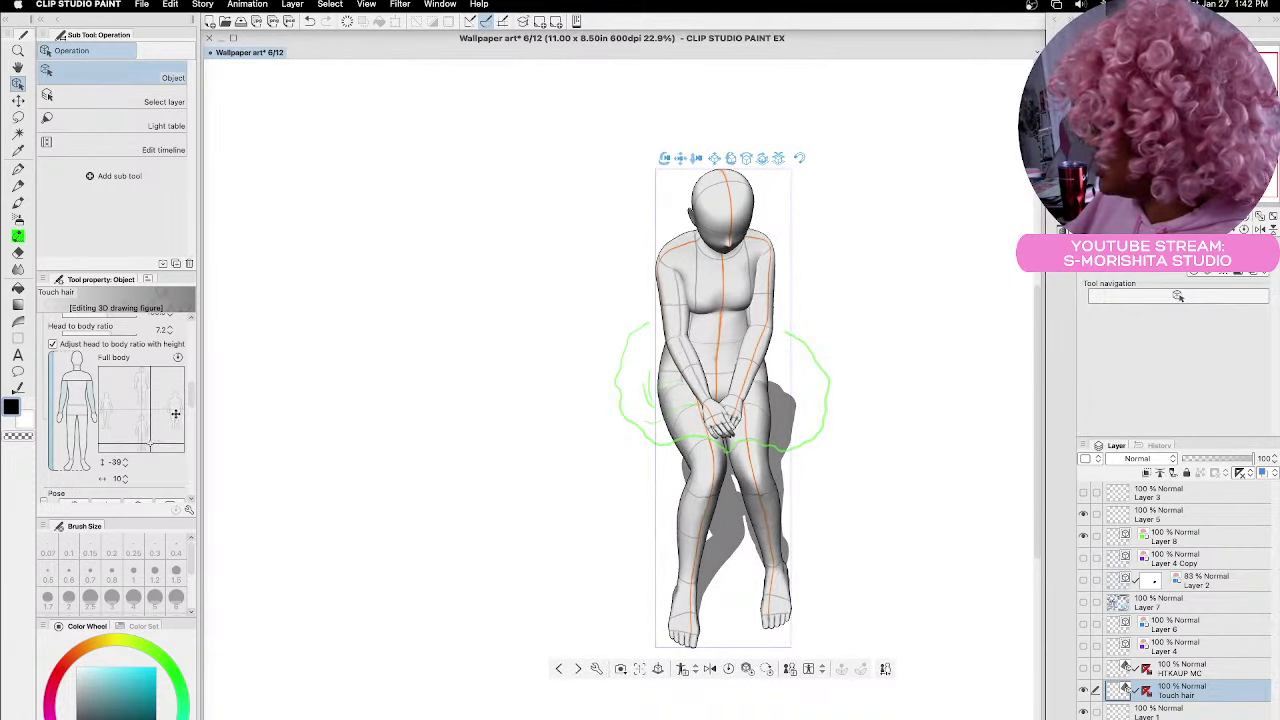
pyautogui.click(175, 413)
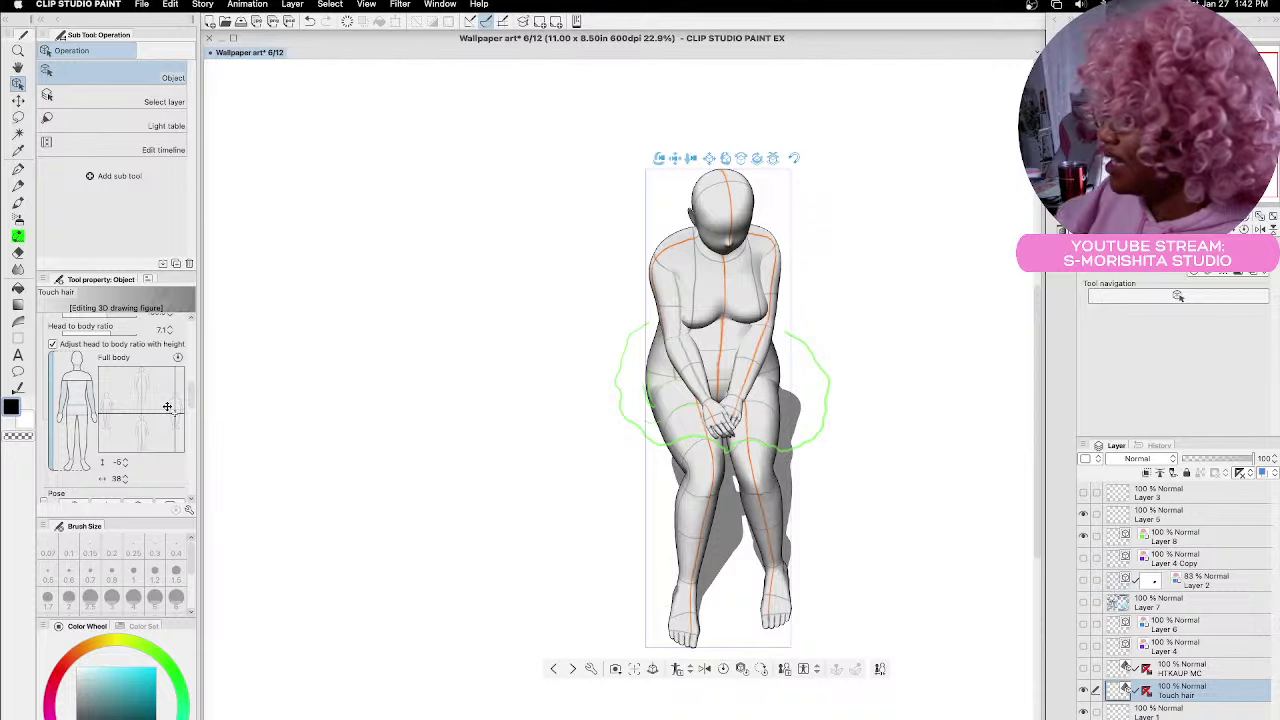
pyautogui.click(167, 406)
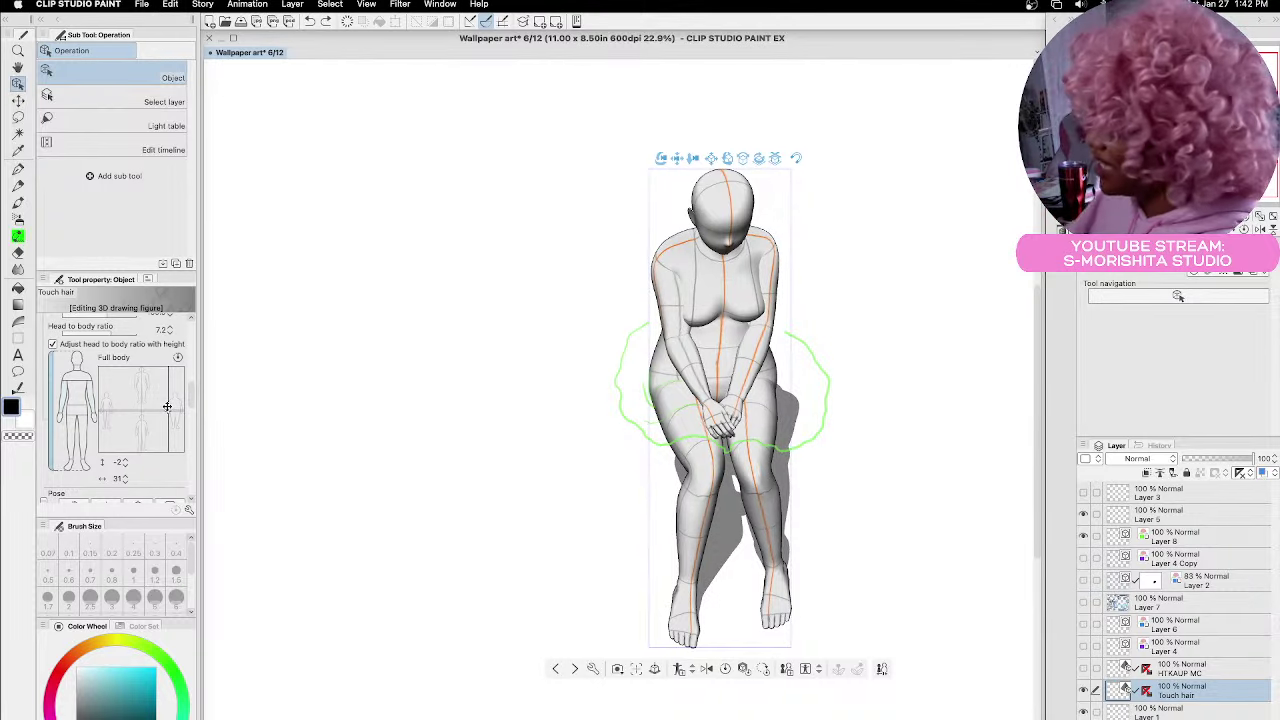
# Draw curved skirt folds over the hip on the right with the Mechanical pencil on green Layer 8, redrawing the strokes once
pyautogui.click(19, 175)
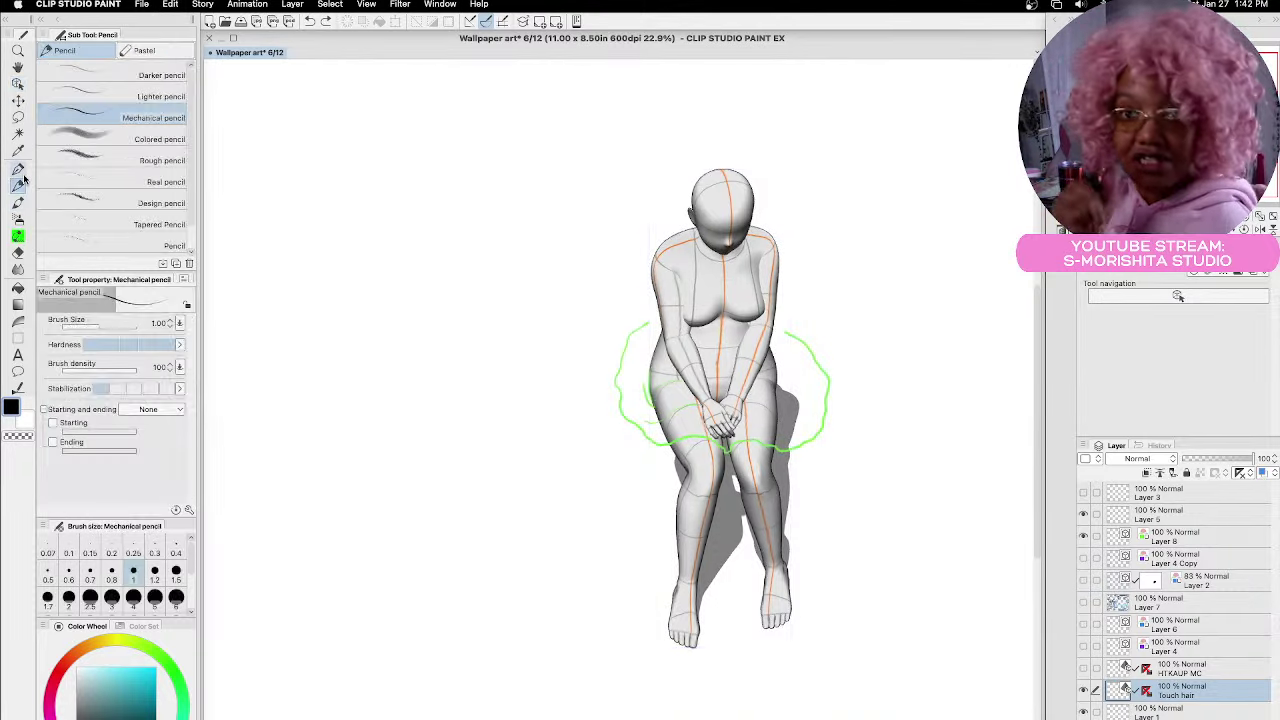
pyautogui.click(1181, 537)
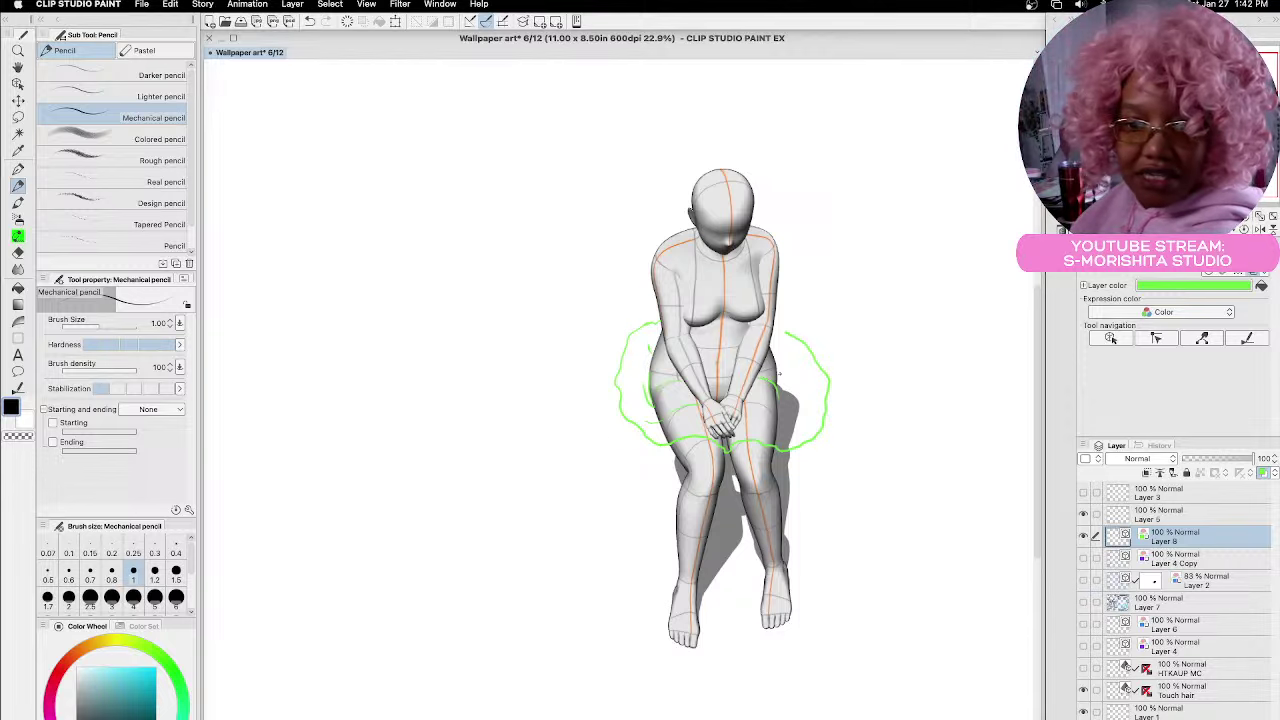
pyautogui.scroll(1, 779, 373)
pyautogui.scroll(3, 779, 373)
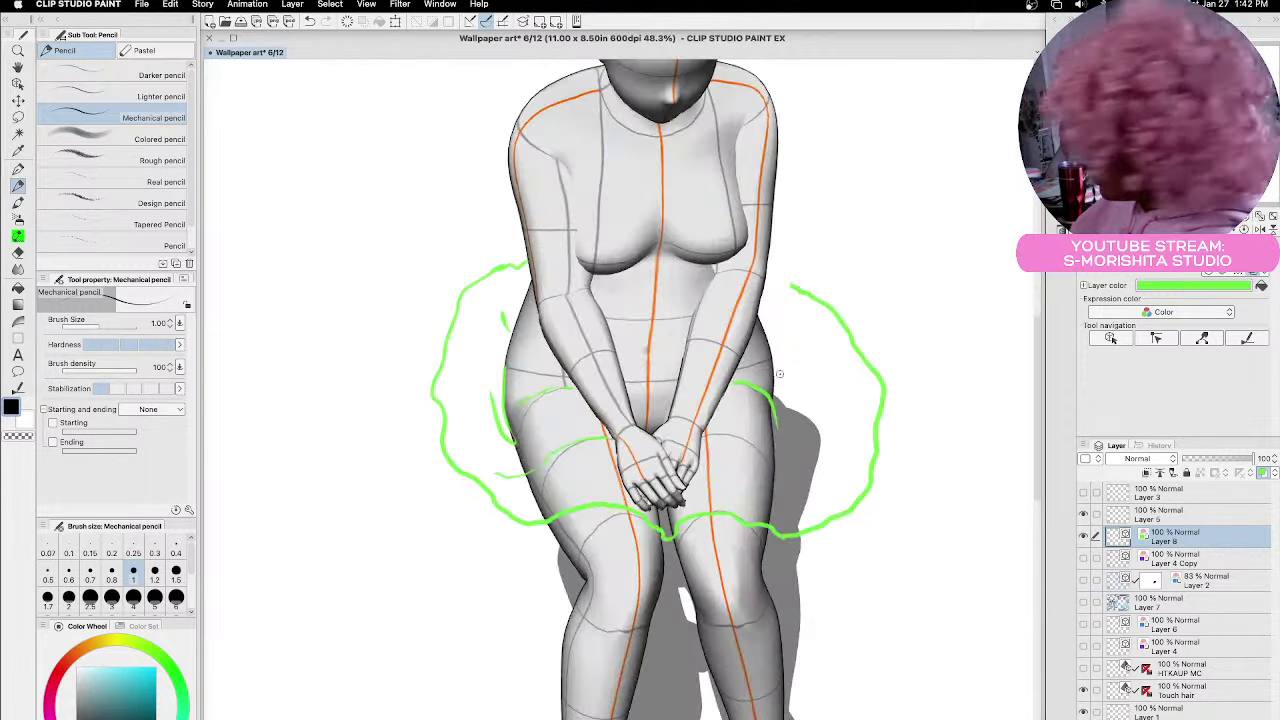
pyautogui.scroll(-2, 779, 373)
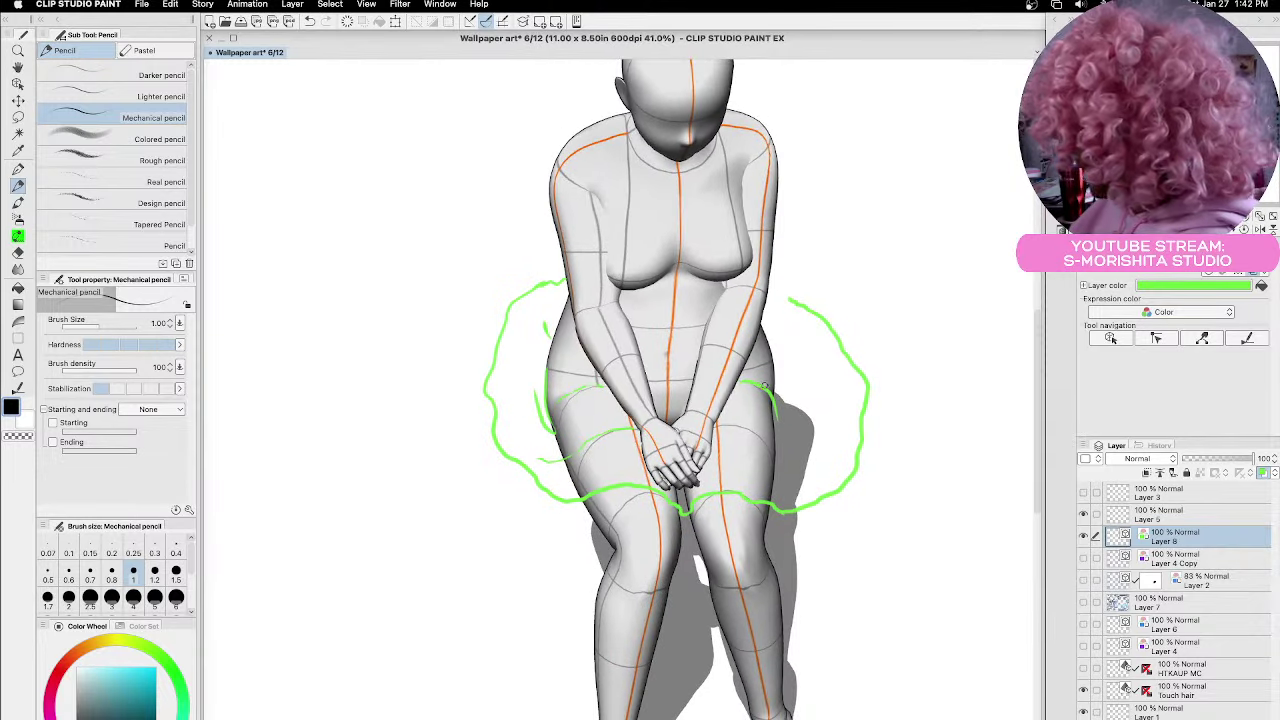
pyautogui.moveTo(770, 385); pyautogui.dragTo(790, 396)
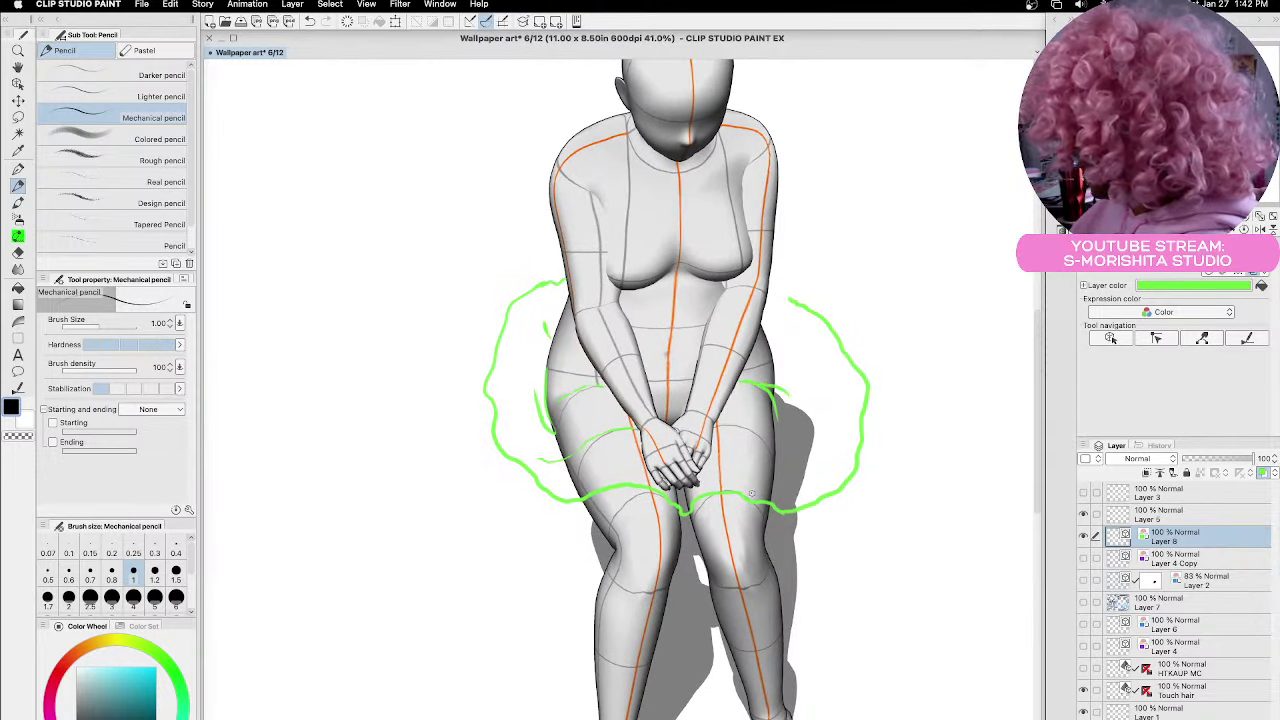
pyautogui.hotkey('ctrl', 'z')
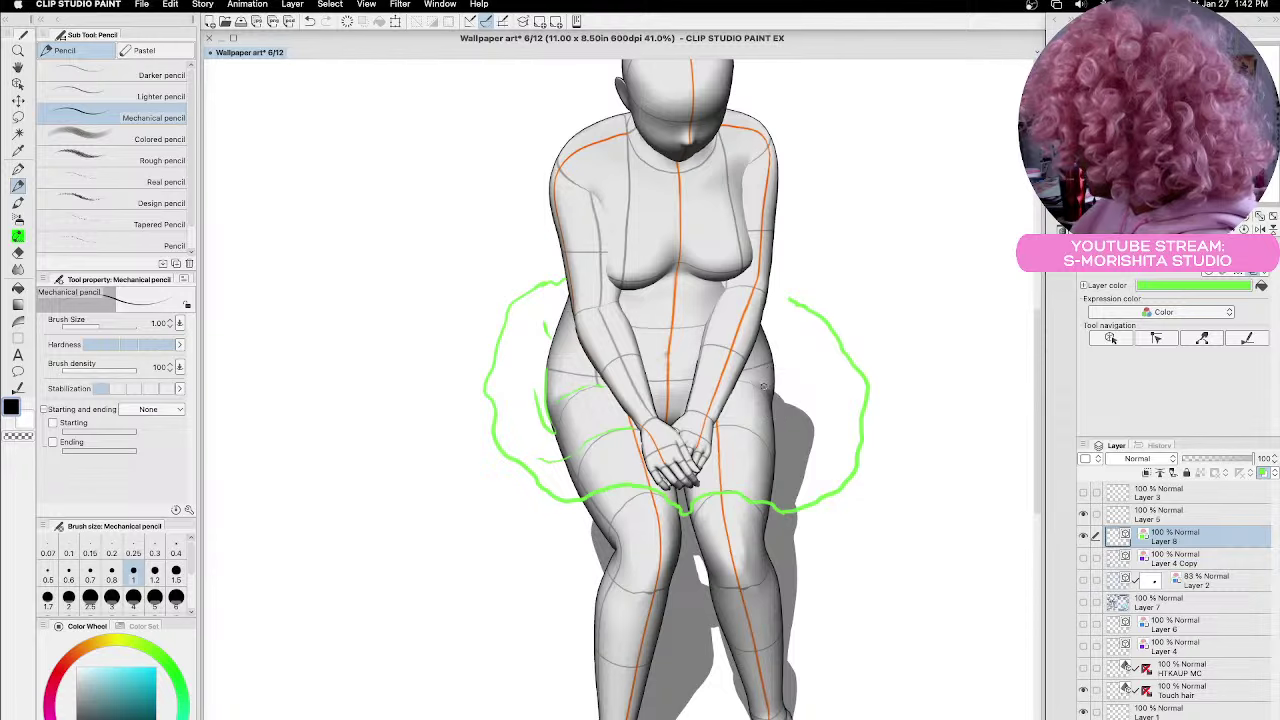
pyautogui.moveTo(742, 380)
pyautogui.mouseDown()
pyautogui.moveTo(779, 416)
pyautogui.moveTo(763, 382)
pyautogui.moveTo(740, 383)
pyautogui.moveTo(800, 394)
pyautogui.mouseUp()
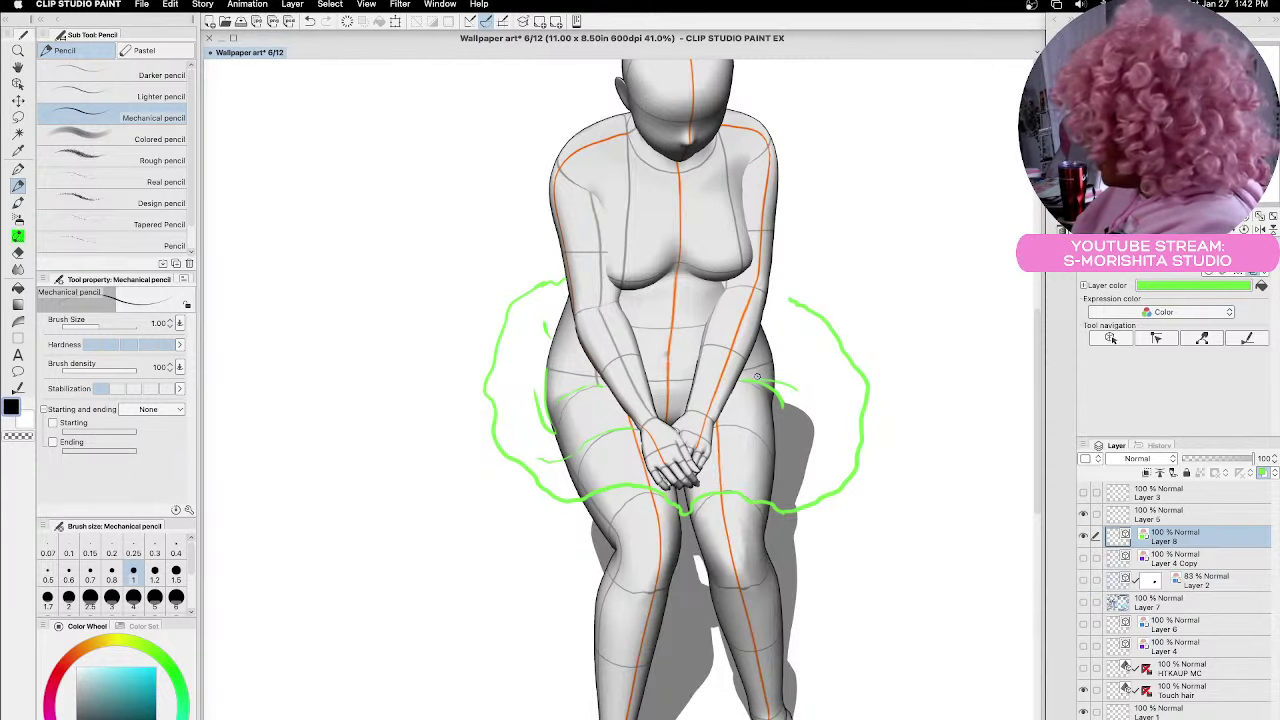
# Reduce the pencil size to 0.6, add finer folds over the thighs and hip, and extend the skirt outline up to the waist
pyautogui.press('[')
pyautogui.press('[')
pyautogui.press('[')
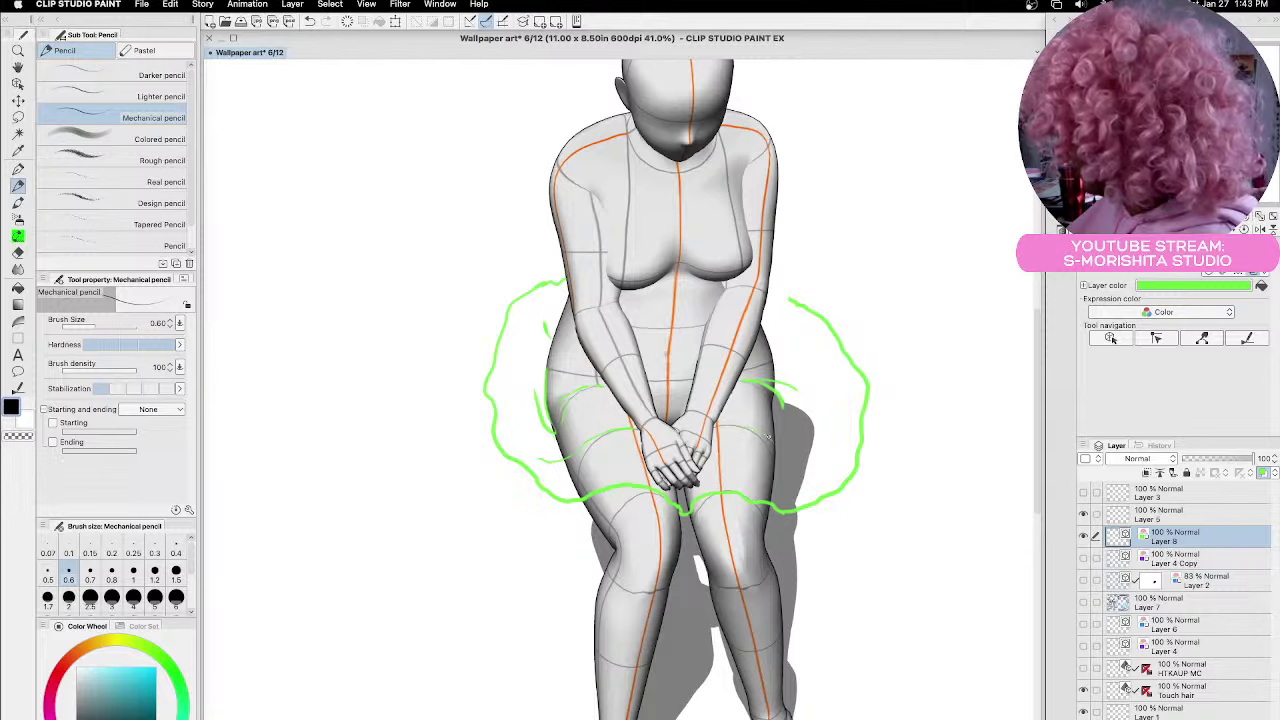
pyautogui.moveTo(778, 436); pyautogui.dragTo(768, 460)
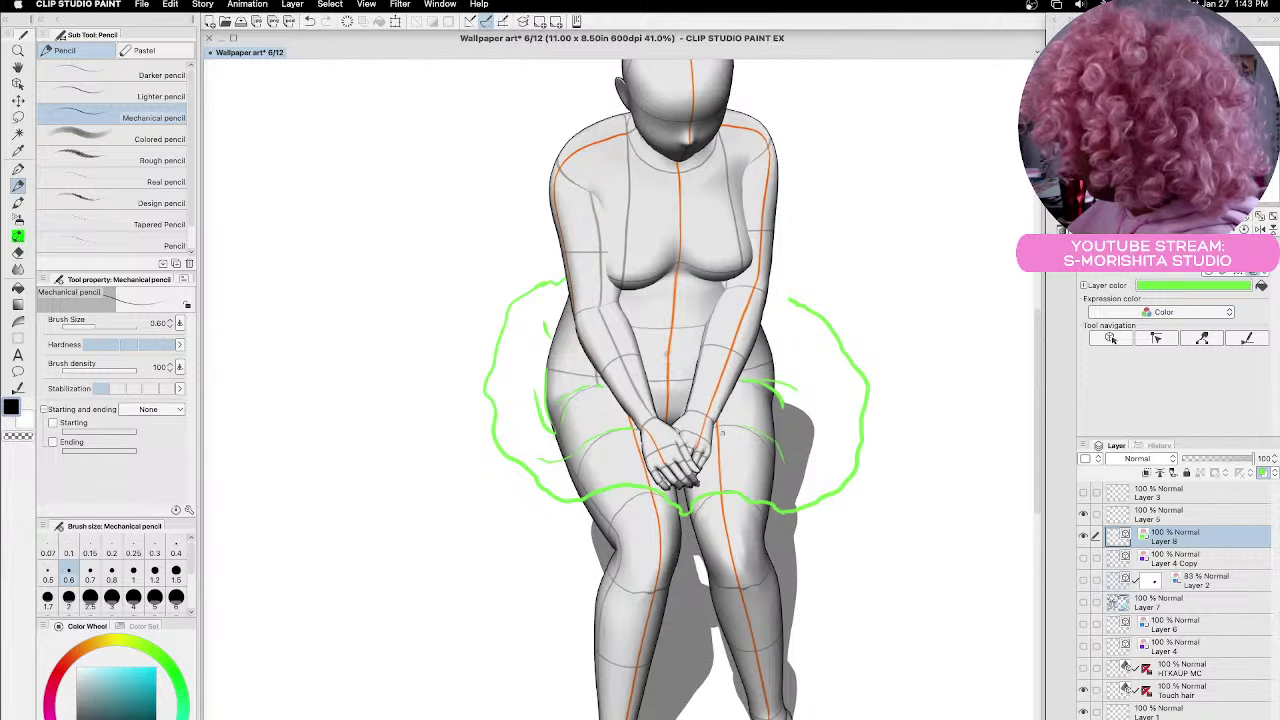
pyautogui.moveTo(719, 428); pyautogui.dragTo(723, 460)
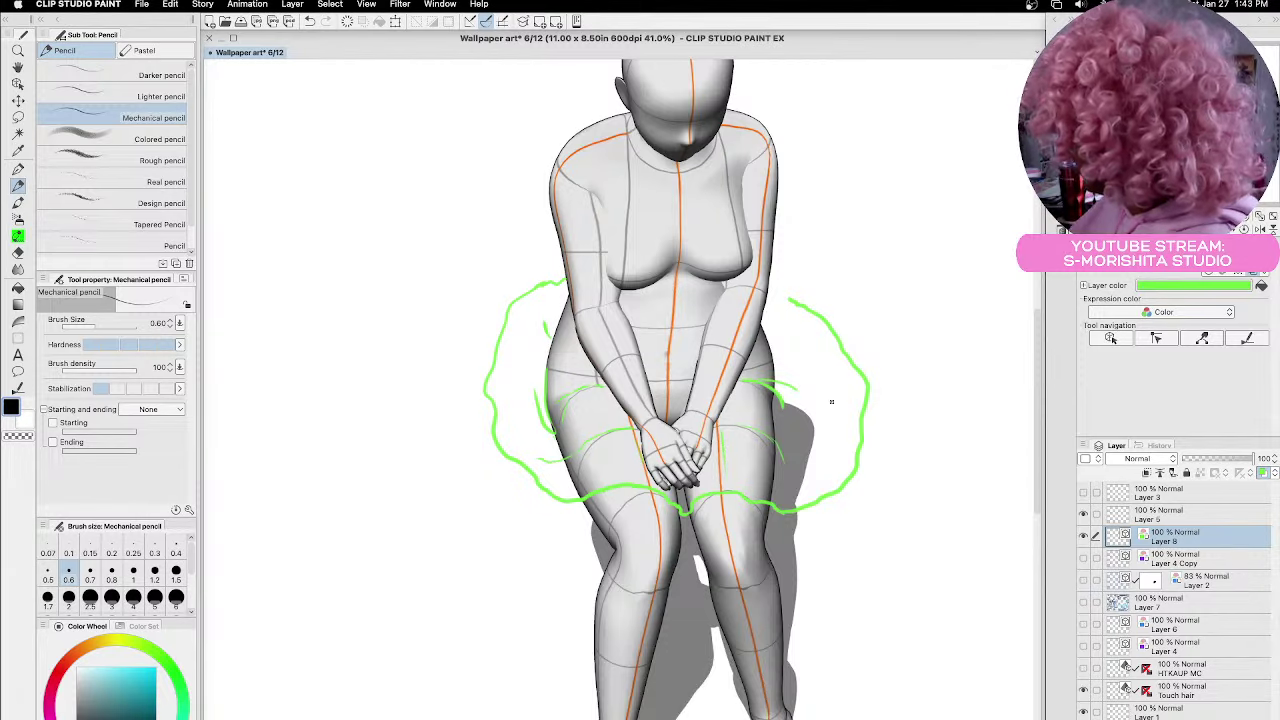
pyautogui.moveTo(778, 356); pyautogui.dragTo(781, 374)
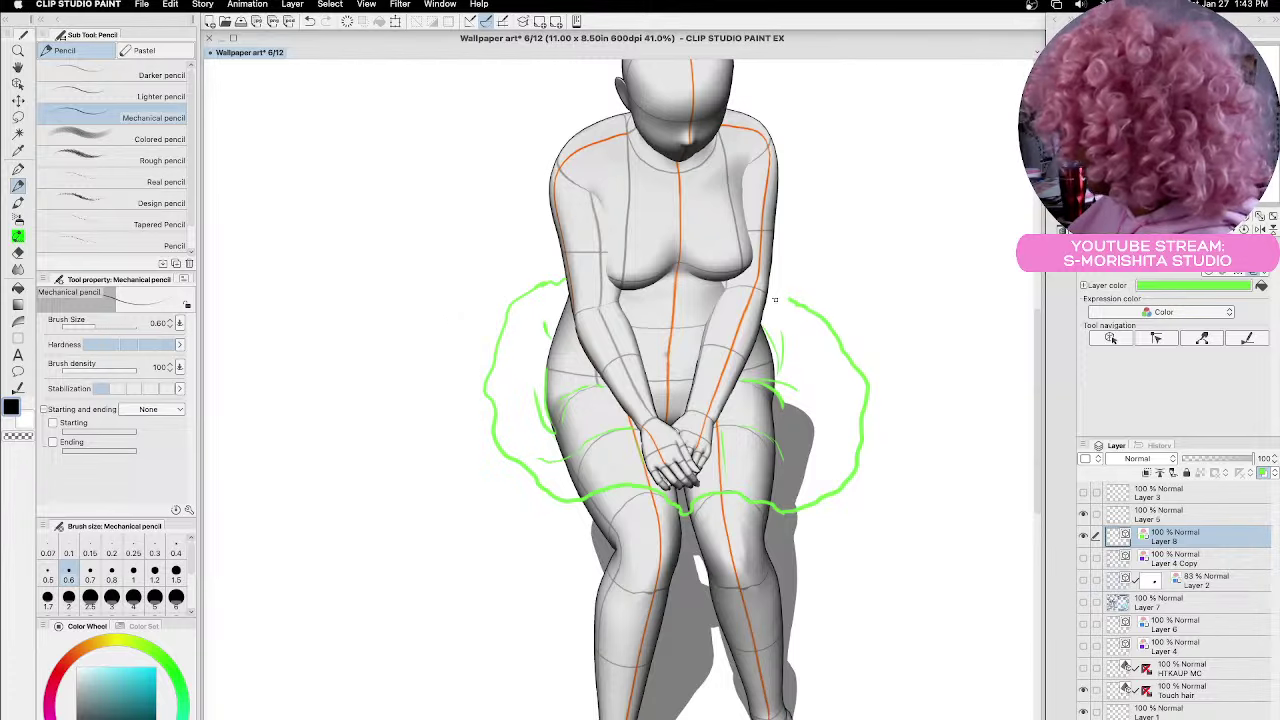
pyautogui.moveTo(785, 296)
pyautogui.mouseDown()
pyautogui.moveTo(868, 400)
pyautogui.moveTo(816, 505)
pyautogui.mouseUp()
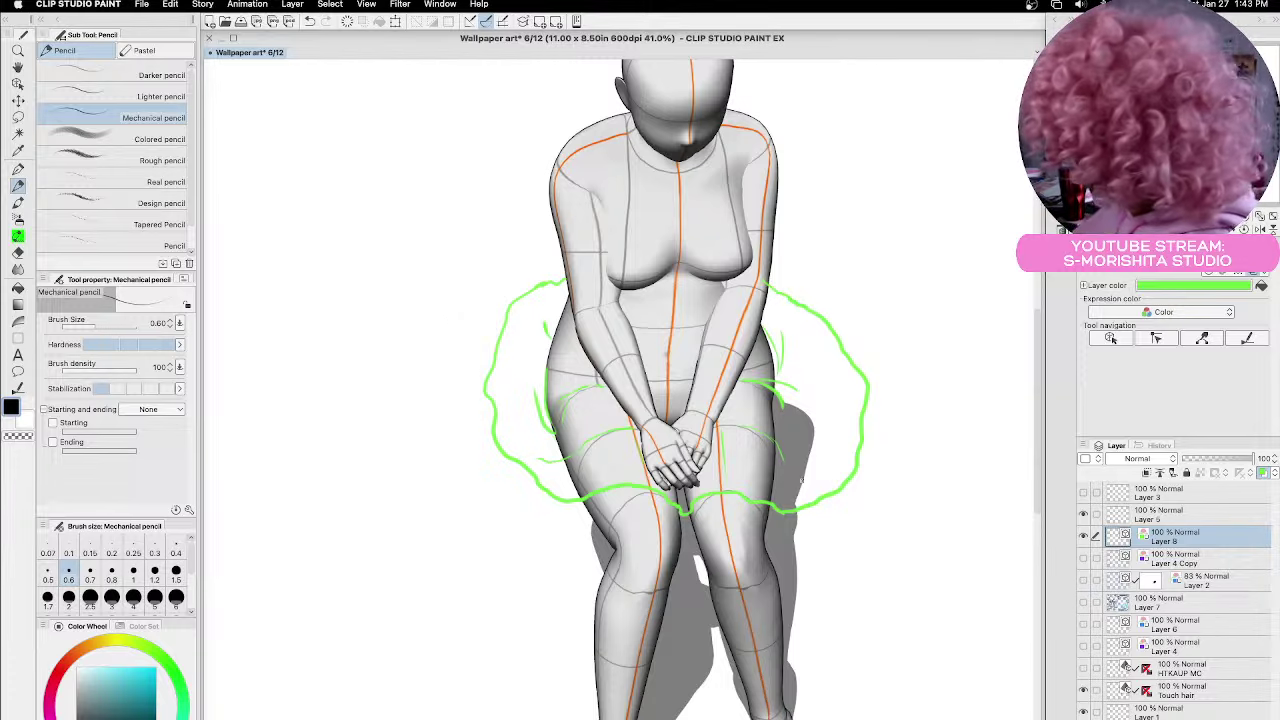
# Hide the Touch hair 3D figure and show Layer 4 Copy to check the skirt against the purple line art
pyautogui.click(1083, 692)
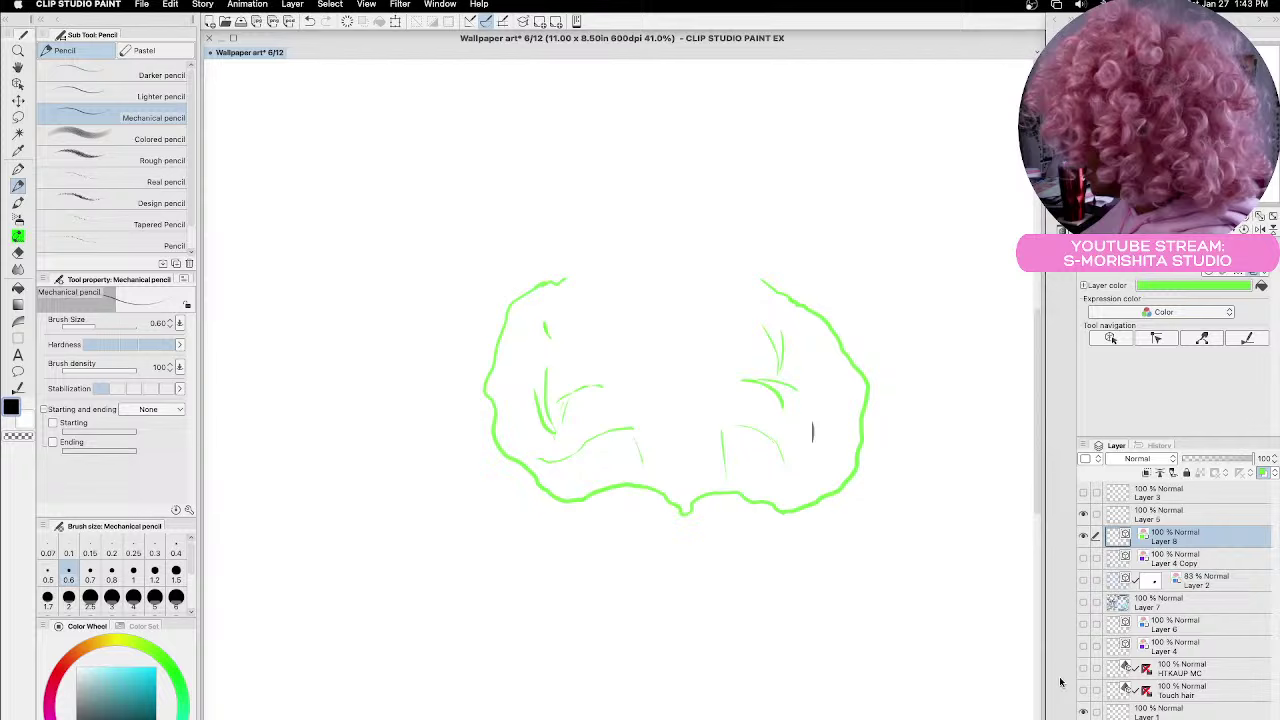
pyautogui.click(1083, 558)
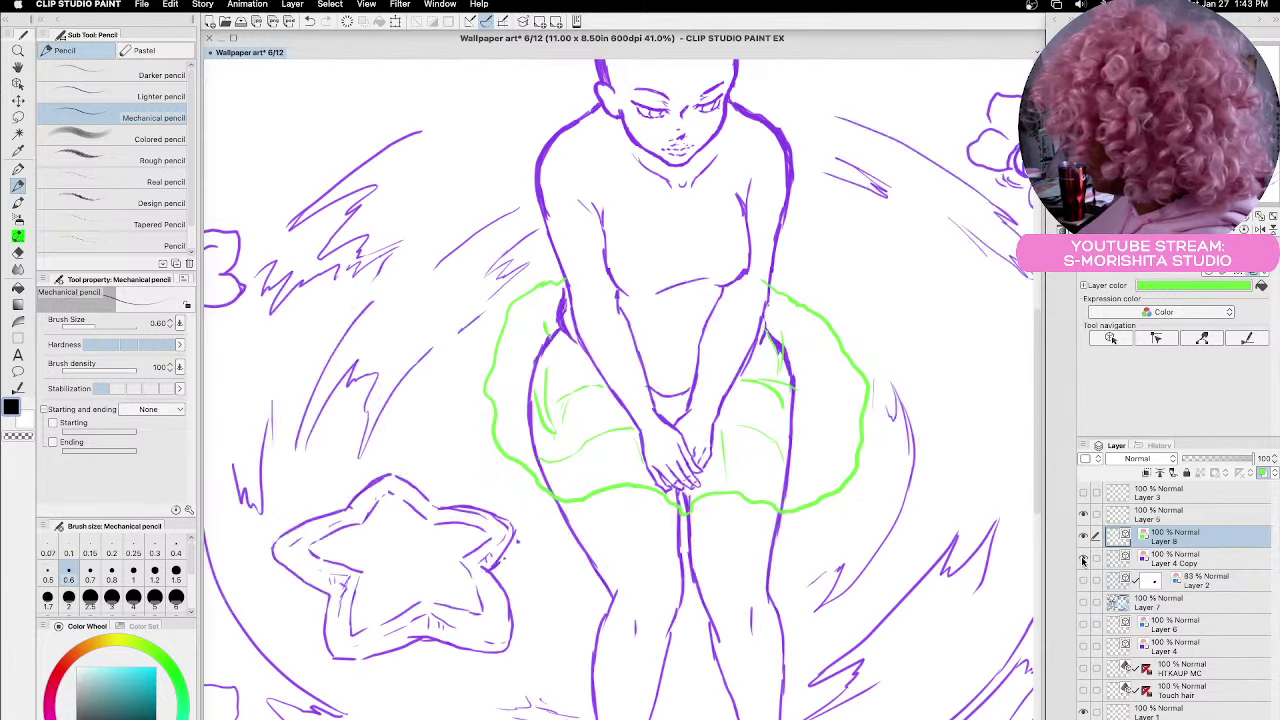
pyautogui.scroll(-3, 580, 500)
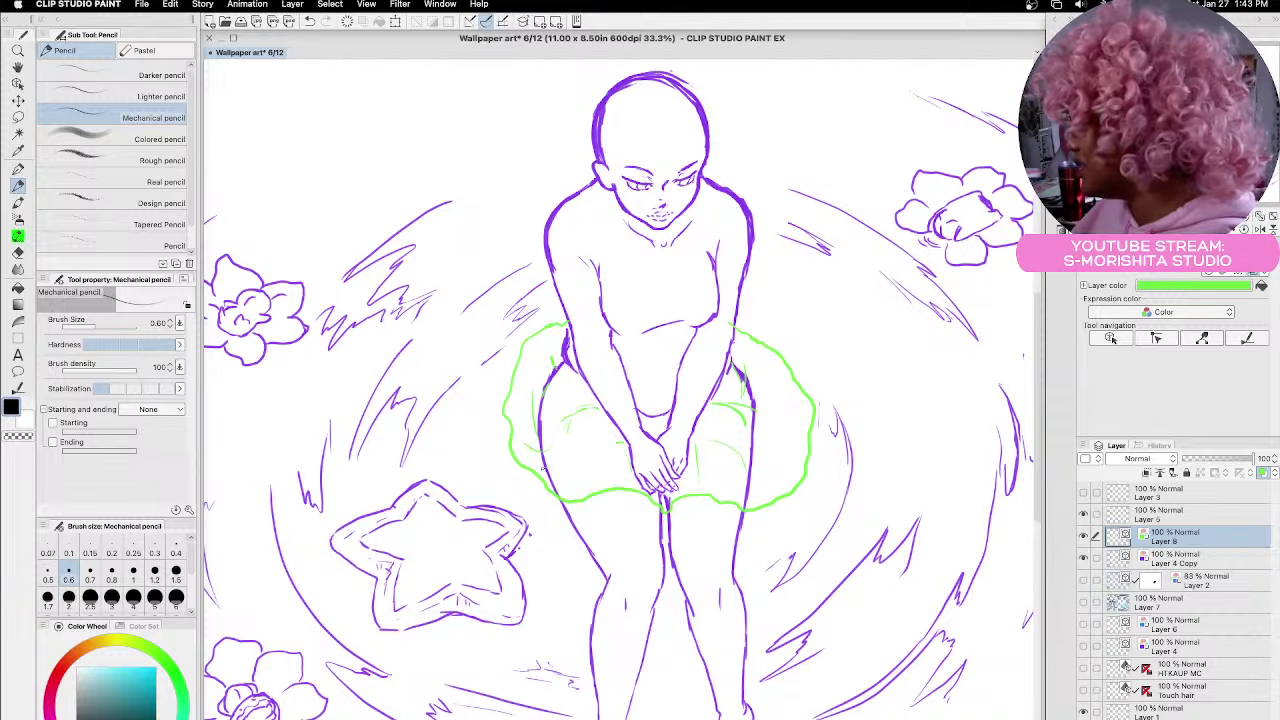
# Add curved folds to the skirt over both thighs on green Layer 8 and clean up the strokes at the hip on the right
pyautogui.moveTo(552, 476)
pyautogui.mouseDown()
pyautogui.moveTo(598, 443)
pyautogui.moveTo(558, 481)
pyautogui.moveTo(628, 460)
pyautogui.moveTo(614, 411)
pyautogui.moveTo(609, 464)
pyautogui.moveTo(583, 495)
pyautogui.moveTo(613, 443)
pyautogui.mouseUp()
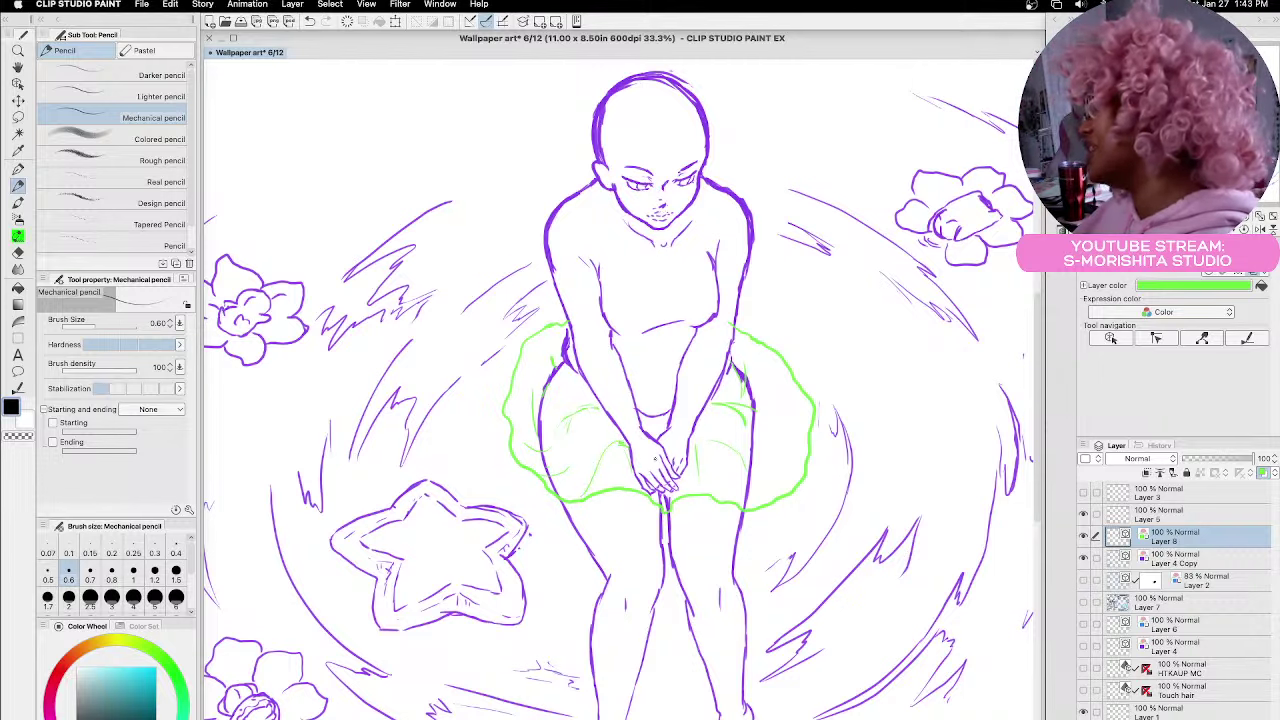
pyautogui.moveTo(596, 500)
pyautogui.mouseDown()
pyautogui.moveTo(617, 425)
pyautogui.moveTo(598, 453)
pyautogui.mouseUp()
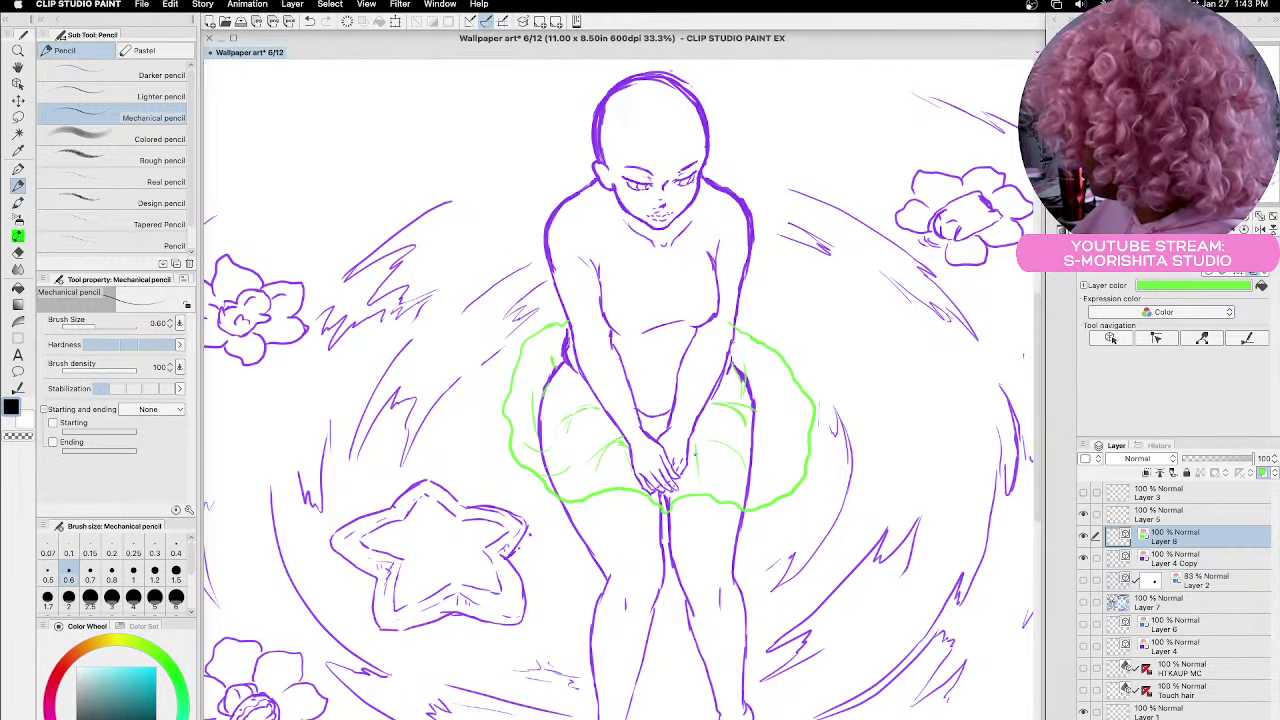
pyautogui.moveTo(696, 432)
pyautogui.mouseDown()
pyautogui.moveTo(687, 450)
pyautogui.moveTo(718, 434)
pyautogui.moveTo(752, 472)
pyautogui.moveTo(776, 476)
pyautogui.mouseUp()
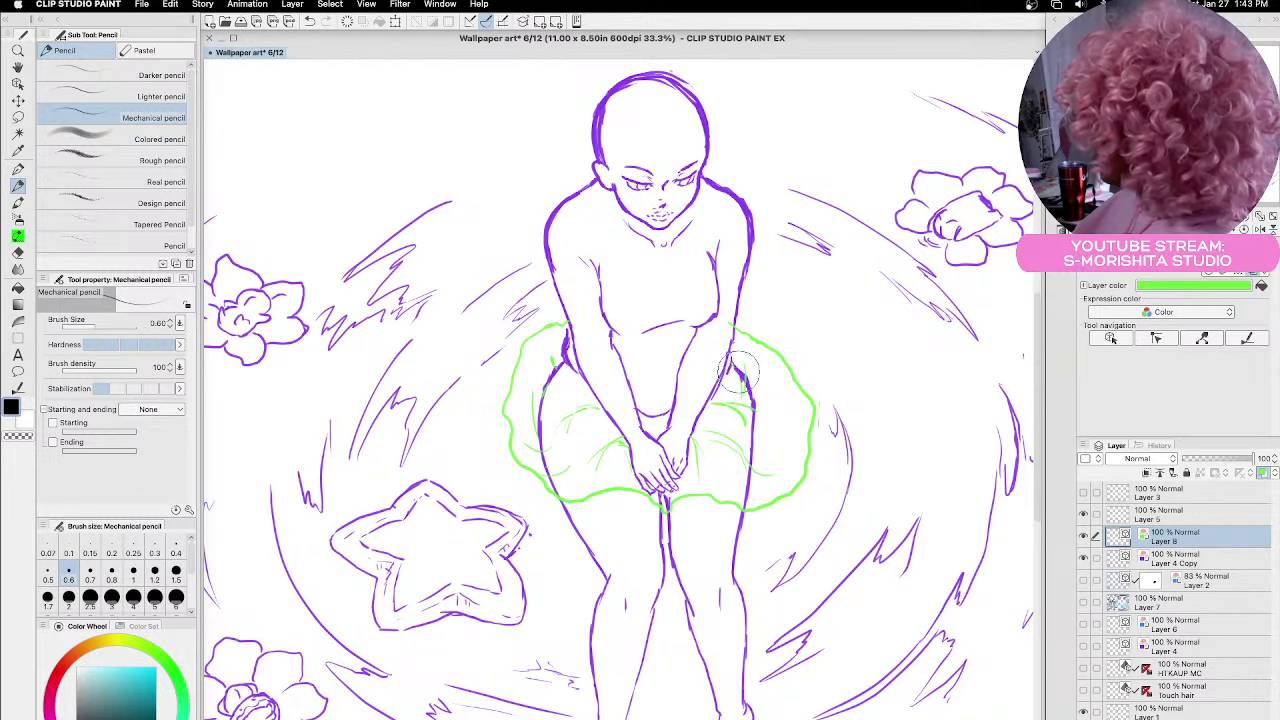
pyautogui.moveTo(750, 394); pyautogui.dragTo(740, 349)
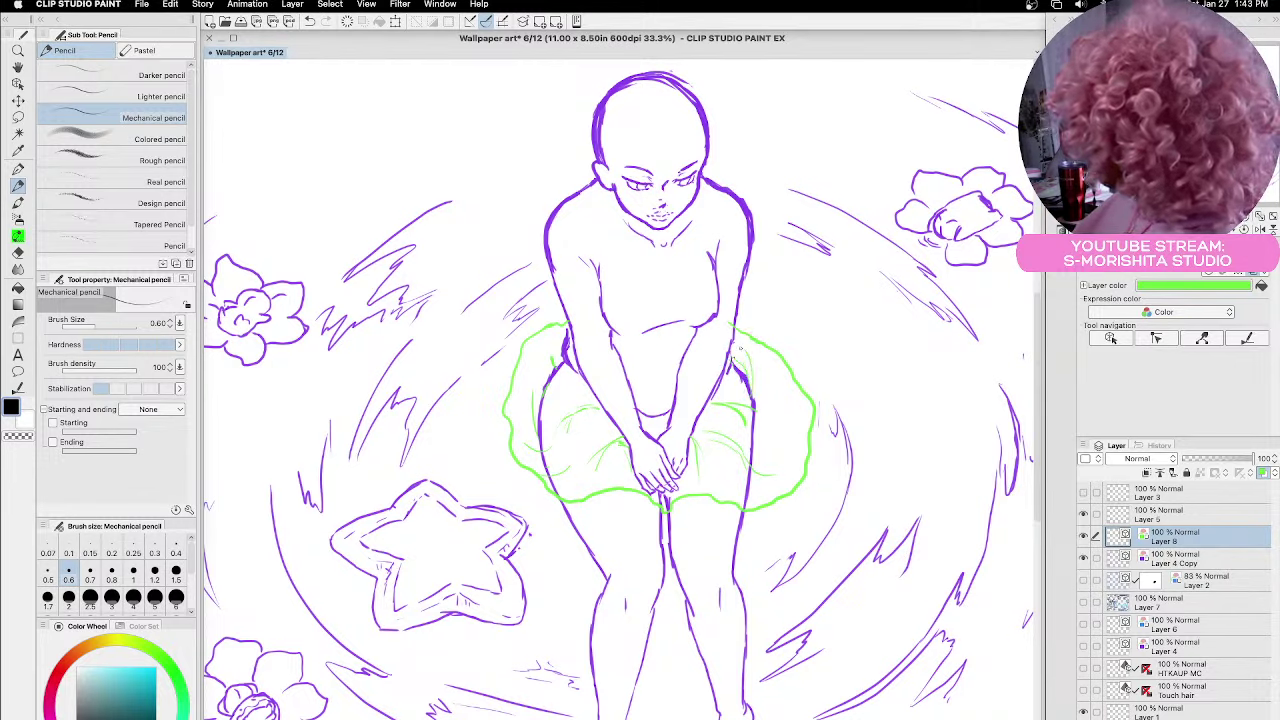
pyautogui.moveTo(748, 410); pyautogui.dragTo(775, 427)
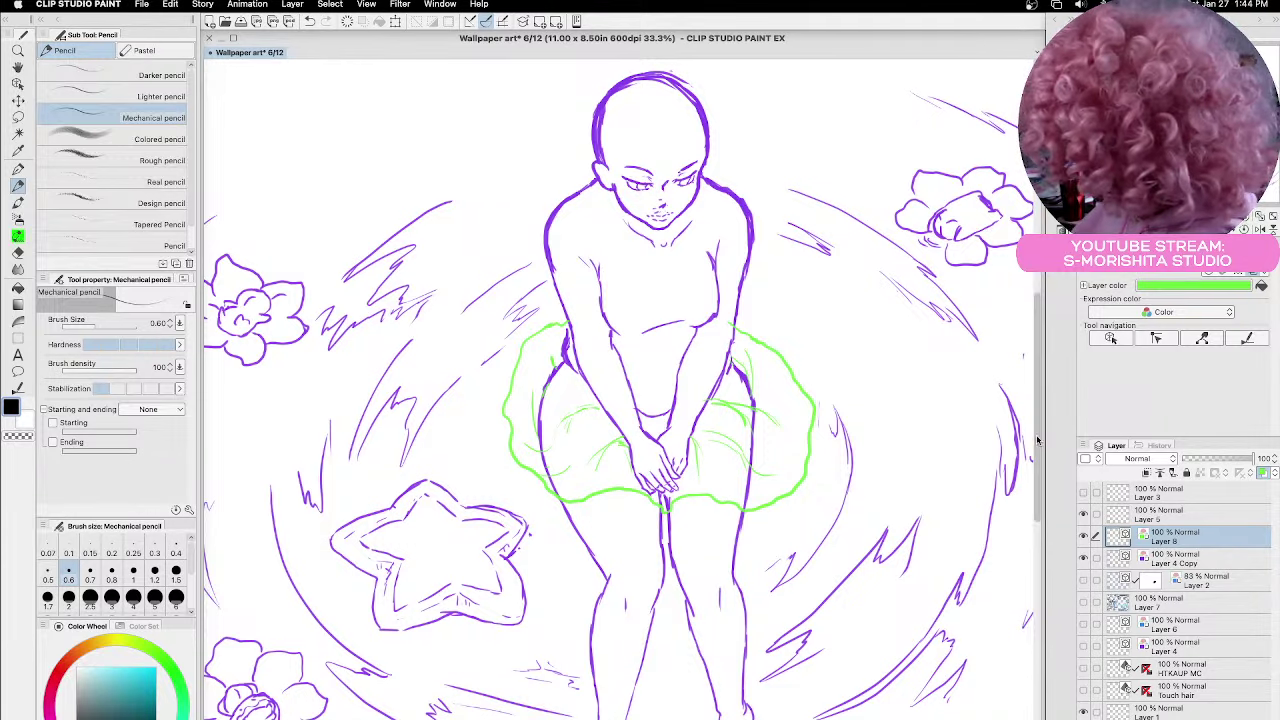
# Rework the skirt folds over the thigh on the left, erasing the old inner strokes and redrawing them as curves running toward the hands
pyautogui.scroll(-3, 1011, 476)
pyautogui.moveTo(545, 410)
pyautogui.mouseDown()
pyautogui.moveTo(512, 368)
pyautogui.moveTo(575, 420)
pyautogui.moveTo(509, 352)
pyautogui.moveTo(526, 392)
pyautogui.moveTo(556, 418)
pyautogui.moveTo(570, 412)
pyautogui.mouseUp()
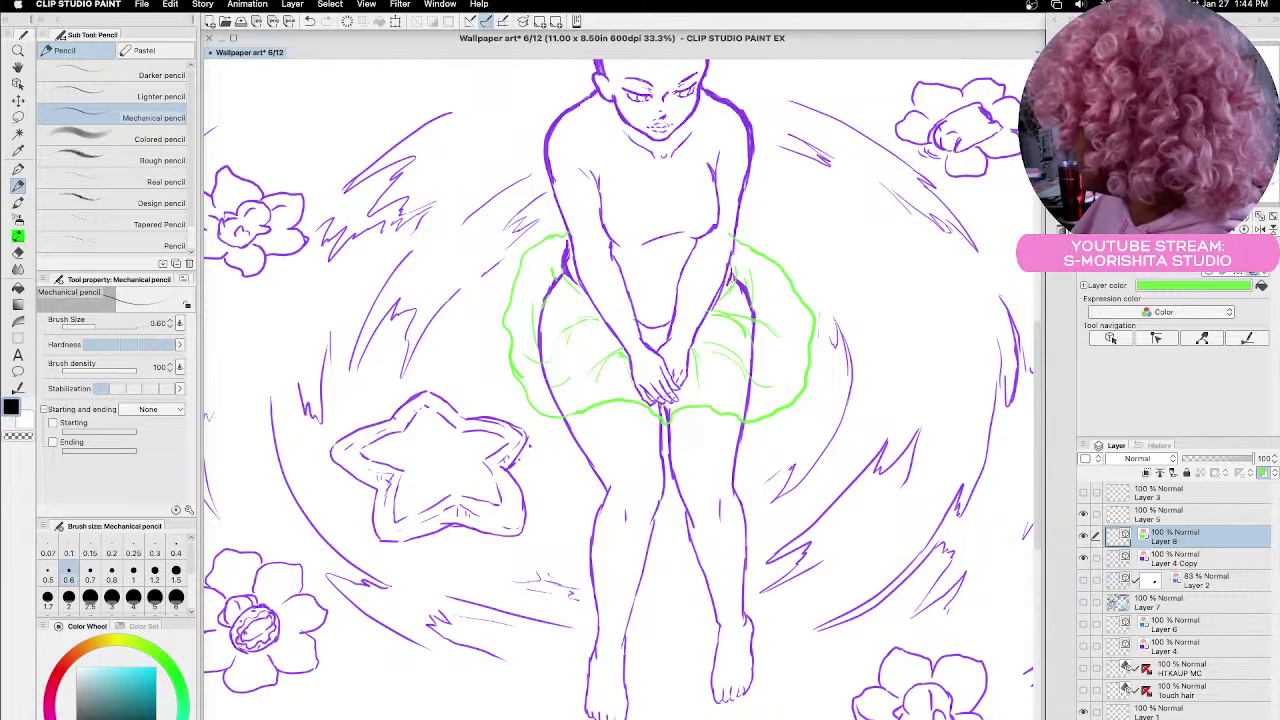
pyautogui.moveTo(533, 283)
pyautogui.mouseDown()
pyautogui.moveTo(539, 340)
pyautogui.moveTo(592, 318)
pyautogui.mouseUp()
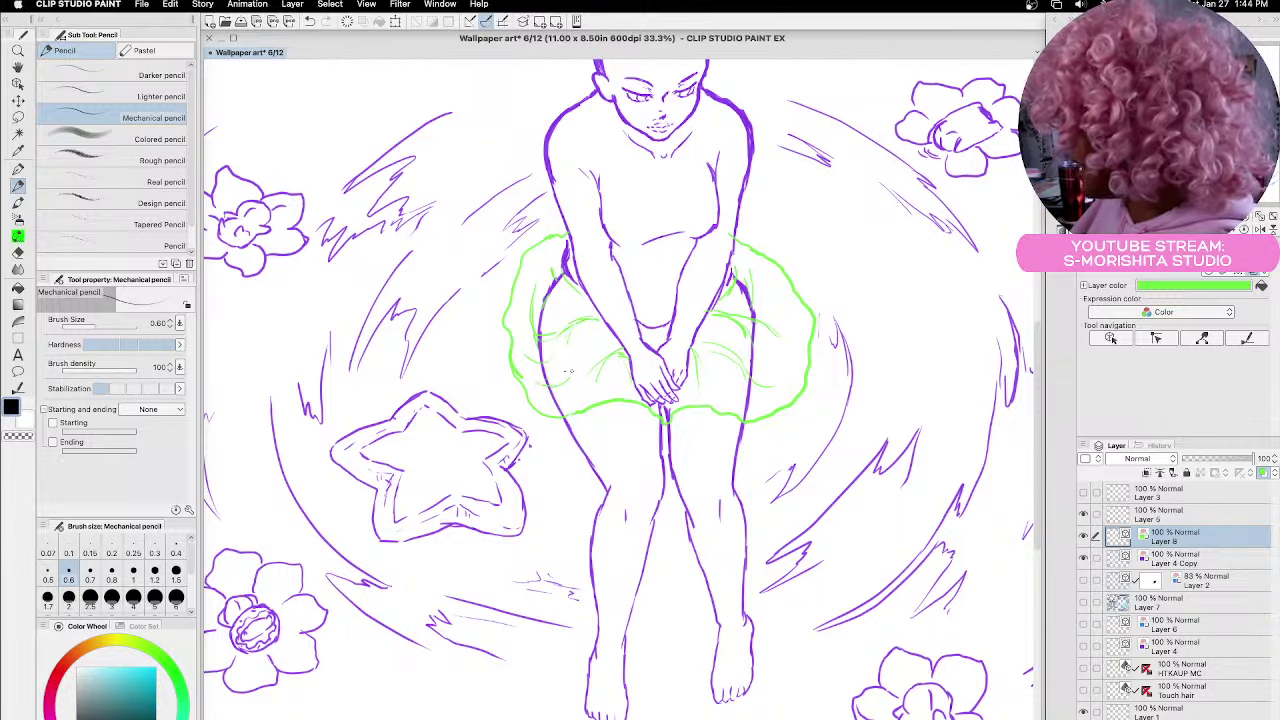
pyautogui.moveTo(558, 386); pyautogui.dragTo(613, 358)
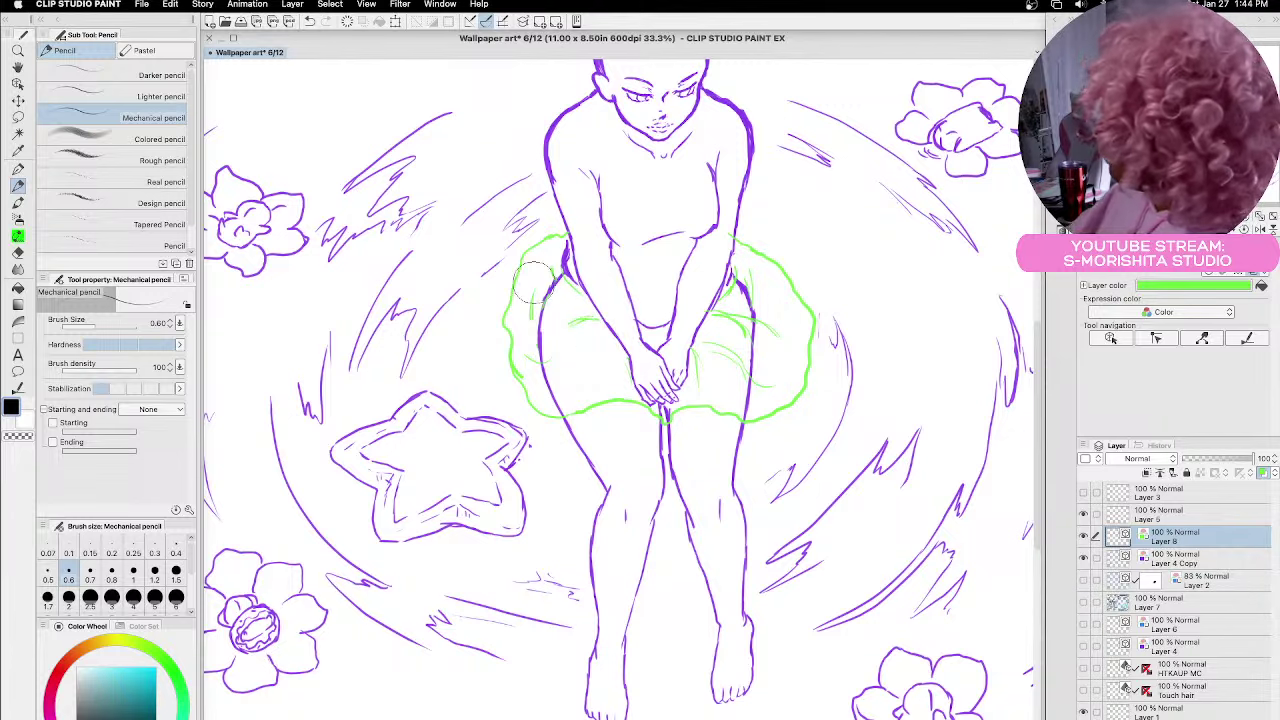
pyautogui.moveTo(546, 298); pyautogui.dragTo(526, 384)
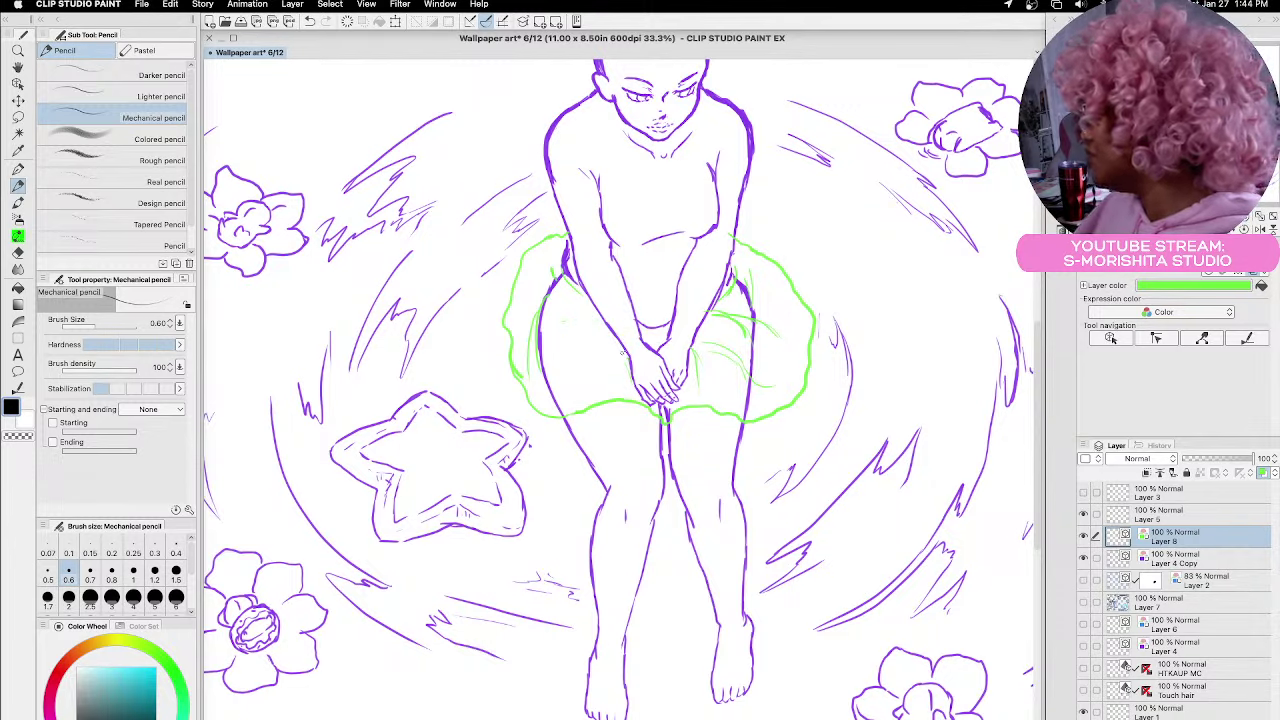
pyautogui.moveTo(578, 337)
pyautogui.mouseDown()
pyautogui.moveTo(616, 343)
pyautogui.moveTo(604, 336)
pyautogui.mouseUp()
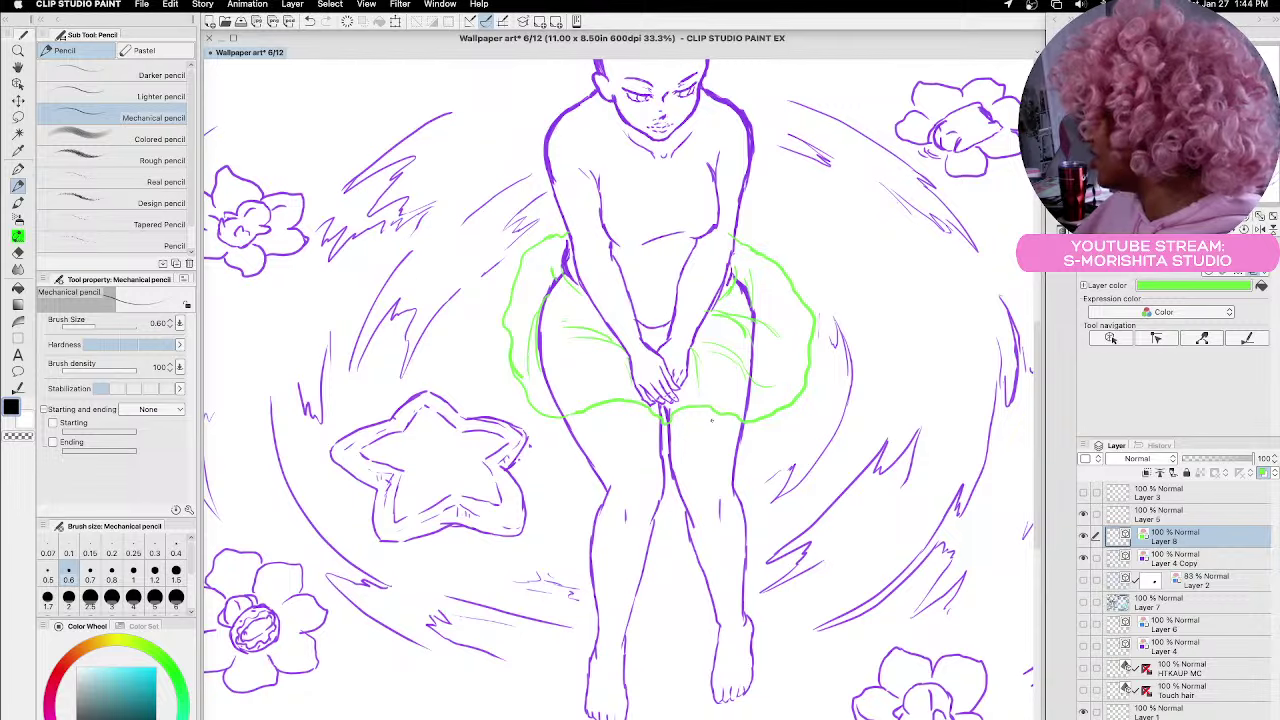
# Erase the inner skirt folds over the thigh on the right and redraw them along the outer hip and toward the hands
pyautogui.moveTo(698, 365)
pyautogui.mouseDown()
pyautogui.moveTo(752, 374)
pyautogui.moveTo(724, 341)
pyautogui.moveTo(829, 331)
pyautogui.moveTo(715, 323)
pyautogui.moveTo(776, 341)
pyautogui.moveTo(724, 297)
pyautogui.mouseUp()
pyautogui.moveTo(760, 342); pyautogui.dragTo(753, 295)
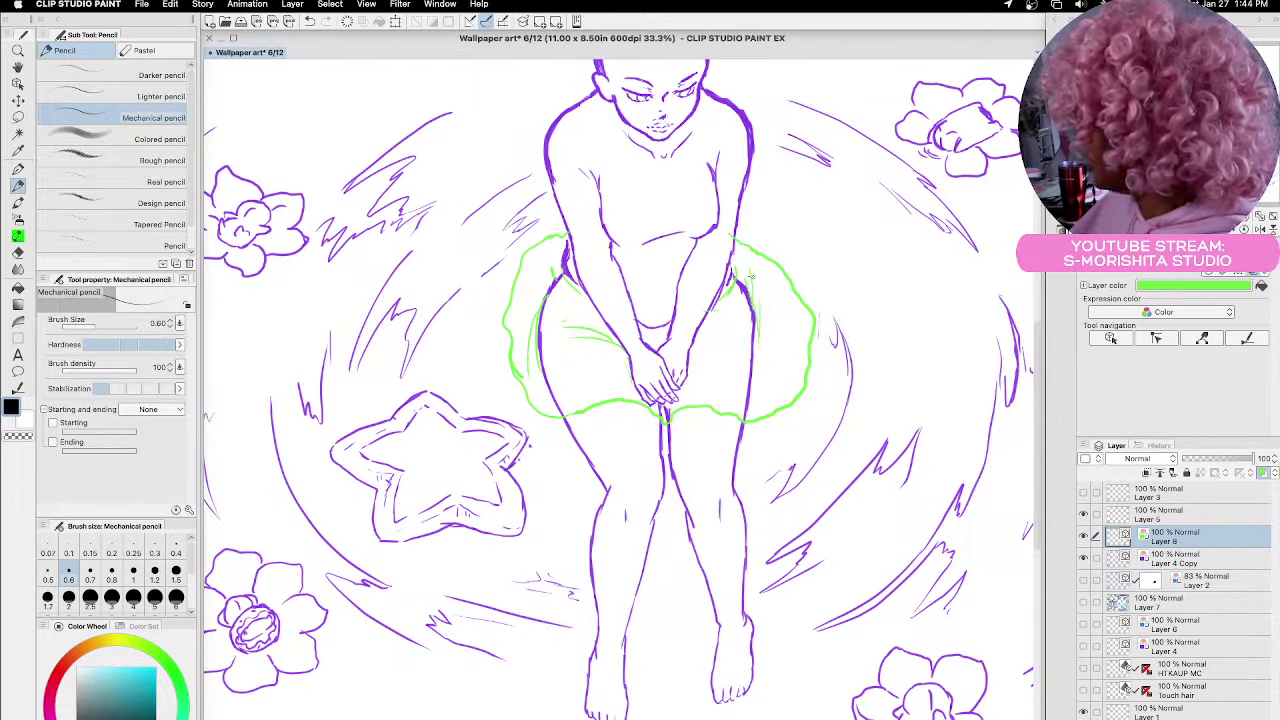
pyautogui.moveTo(752, 384); pyautogui.dragTo(776, 330)
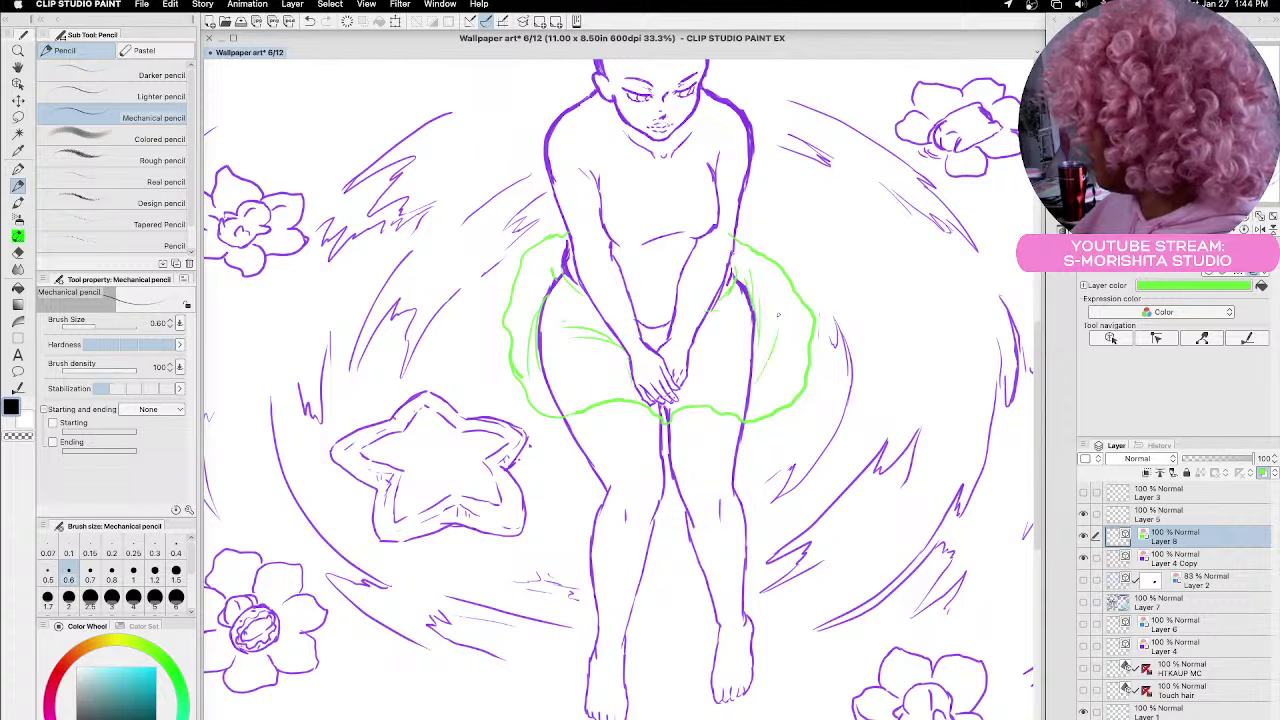
pyautogui.moveTo(692, 345)
pyautogui.mouseDown()
pyautogui.moveTo(735, 327)
pyautogui.moveTo(730, 313)
pyautogui.mouseUp()
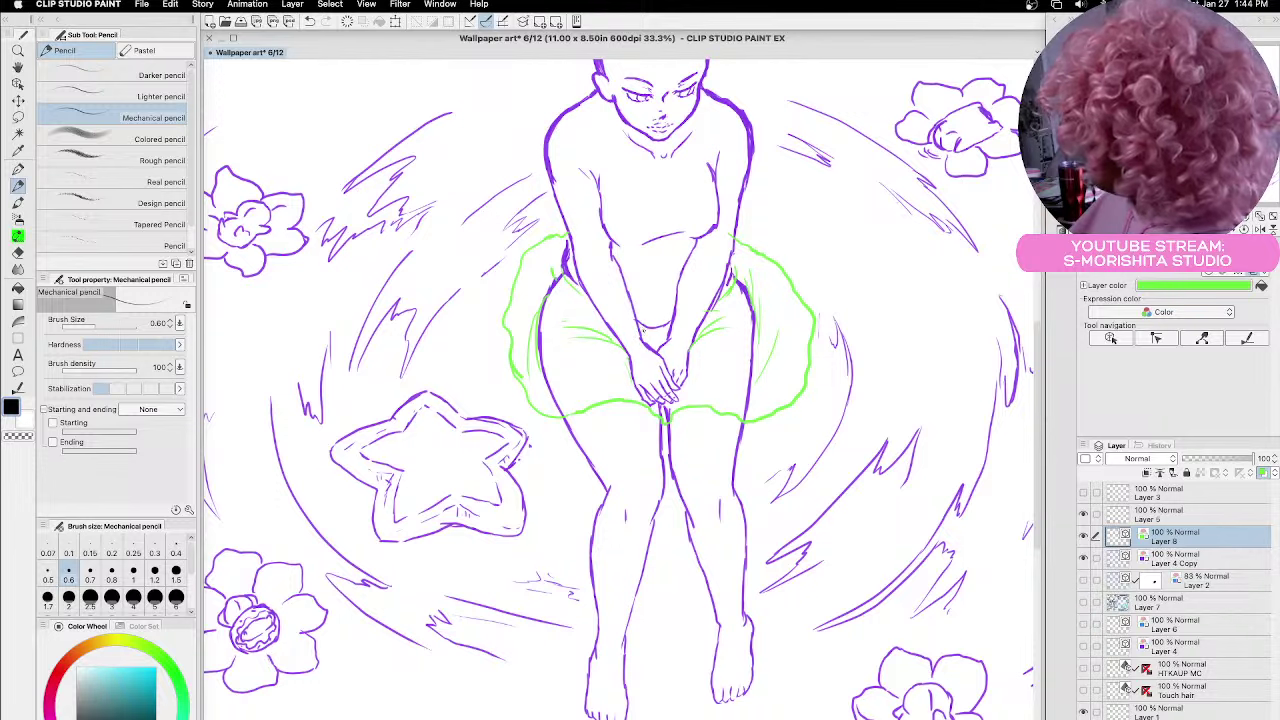
pyautogui.moveTo(820, 242); pyautogui.dragTo(876, 262)
pyautogui.moveTo(876, 261); pyautogui.dragTo(846, 228)
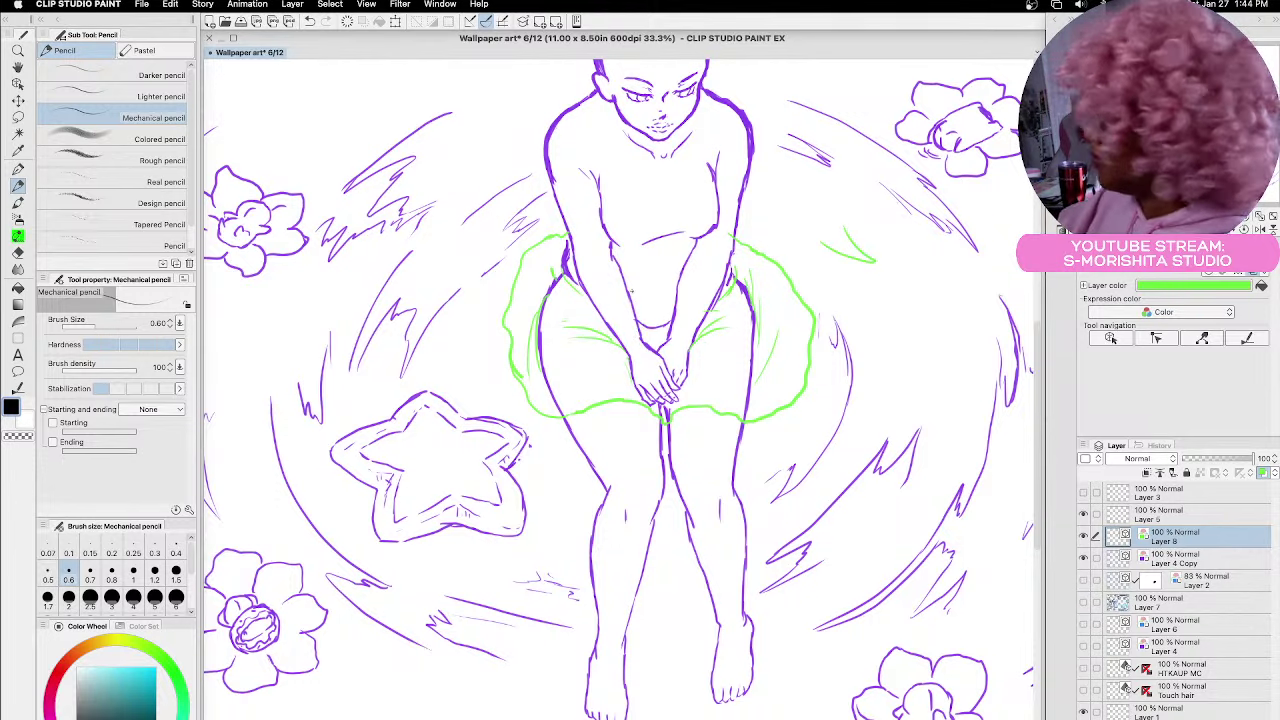
pyautogui.press('super+z')
pyautogui.press('super+z')
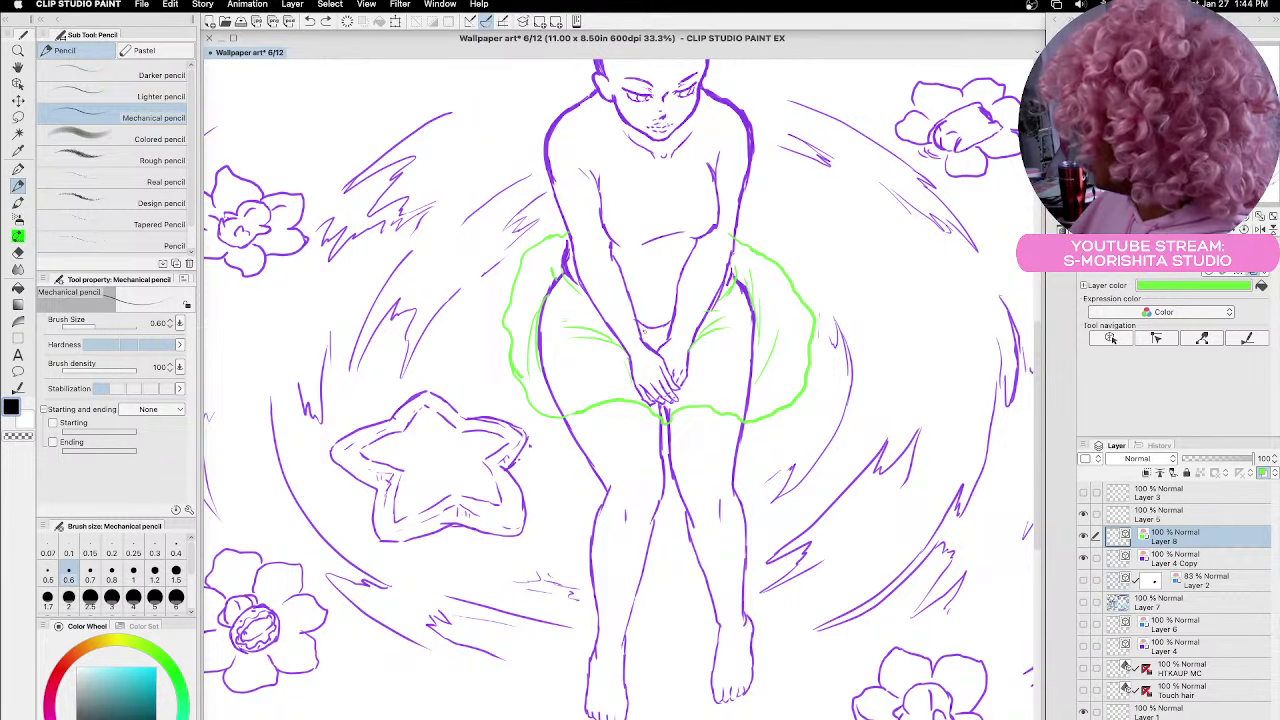
# Draw short curved green strokes between the forearms, just above the clasped hands
pyautogui.moveTo(638, 330); pyautogui.dragTo(674, 326)
pyautogui.moveTo(634, 324); pyautogui.dragTo(660, 317)
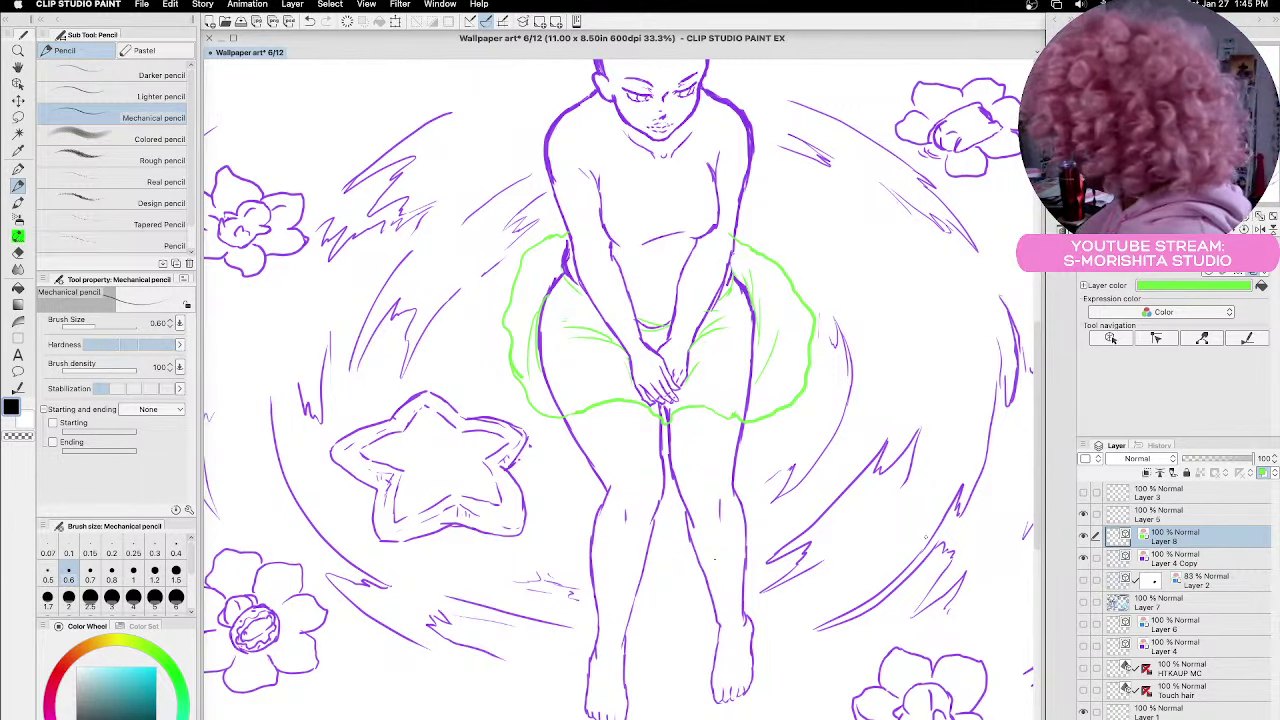
pyautogui.scroll(-1, 550, 585)
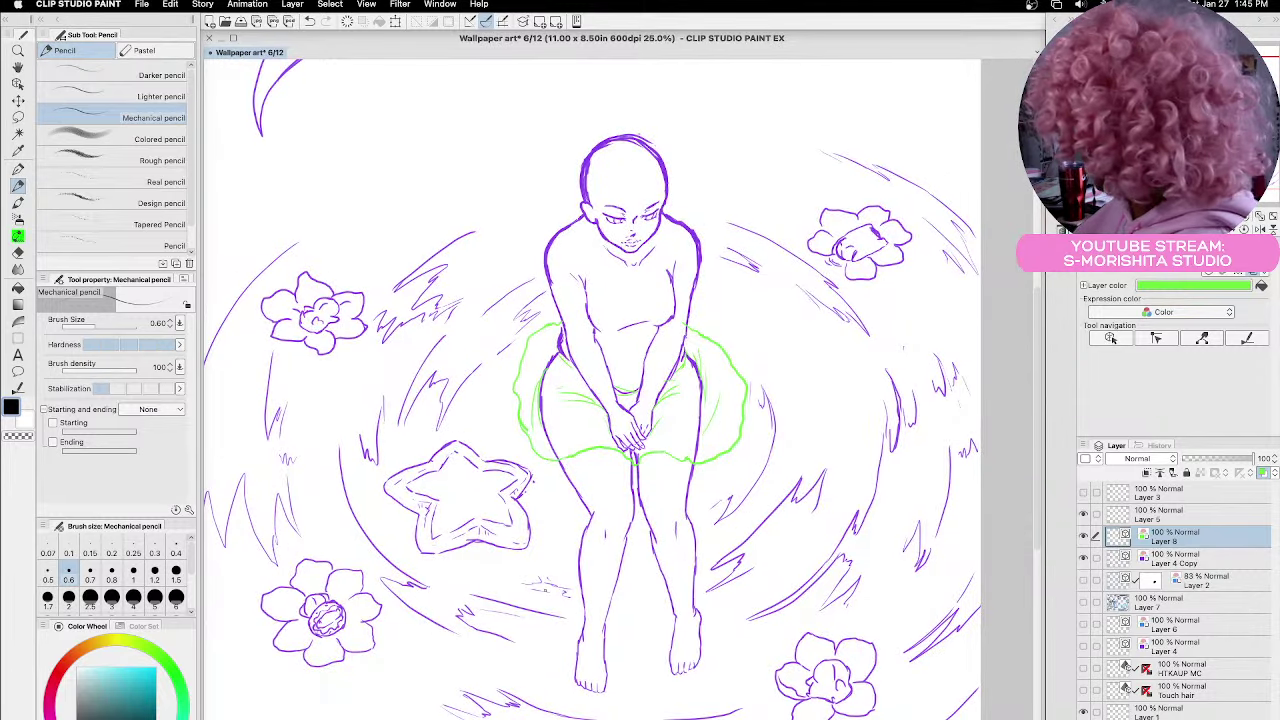
# Compare the skirt with the blue Layer 2 sketch and draw a long curved fold from the hip on the left toward the hands
pyautogui.click(1083, 580)
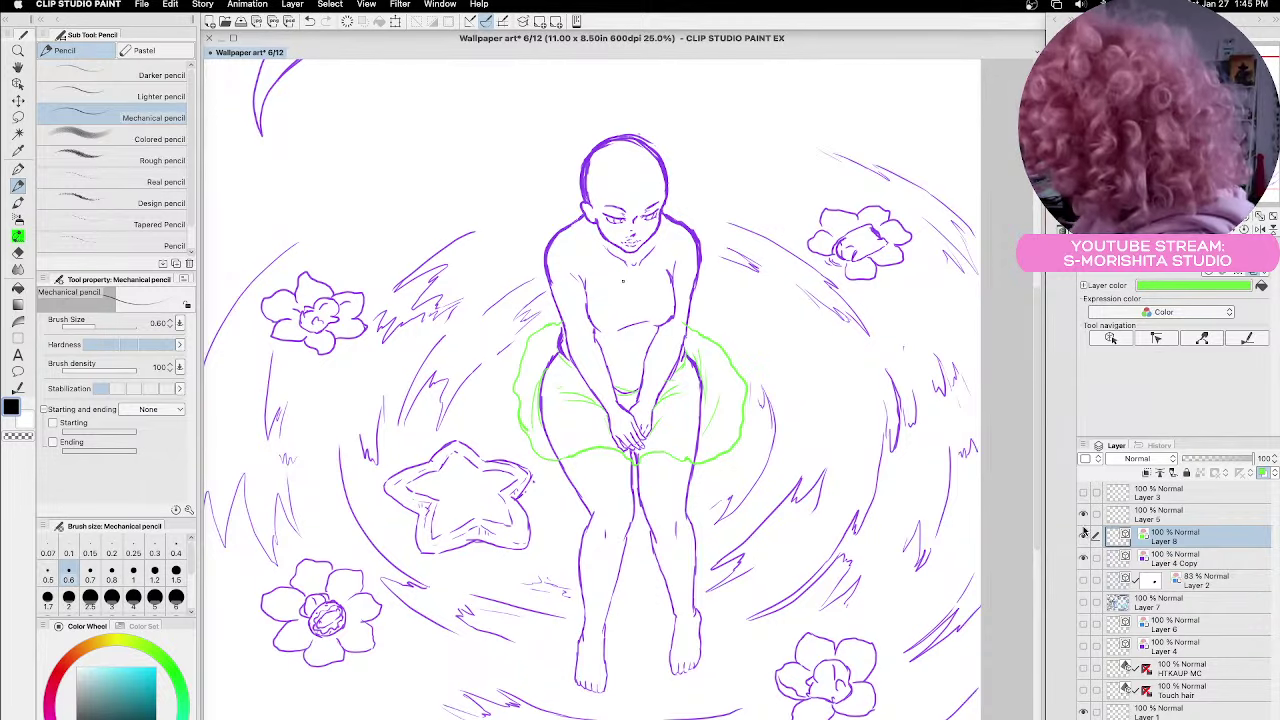
pyautogui.click(1083, 580)
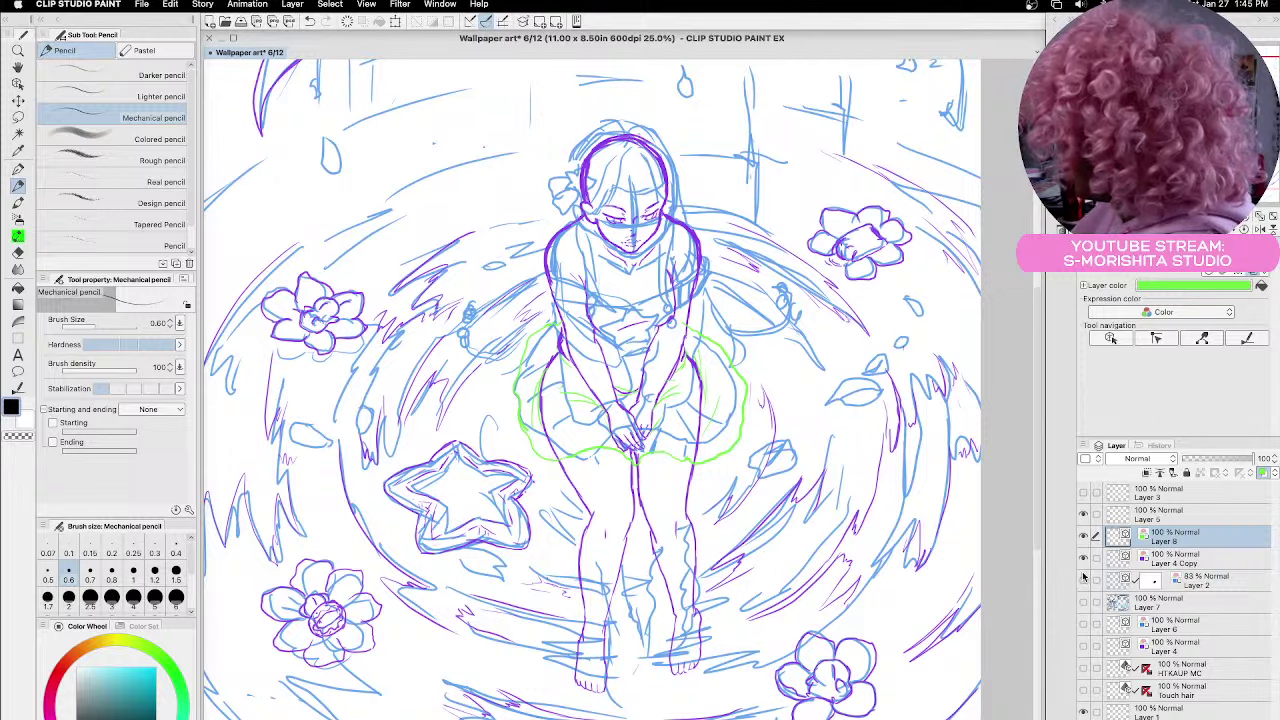
pyautogui.click(1083, 580)
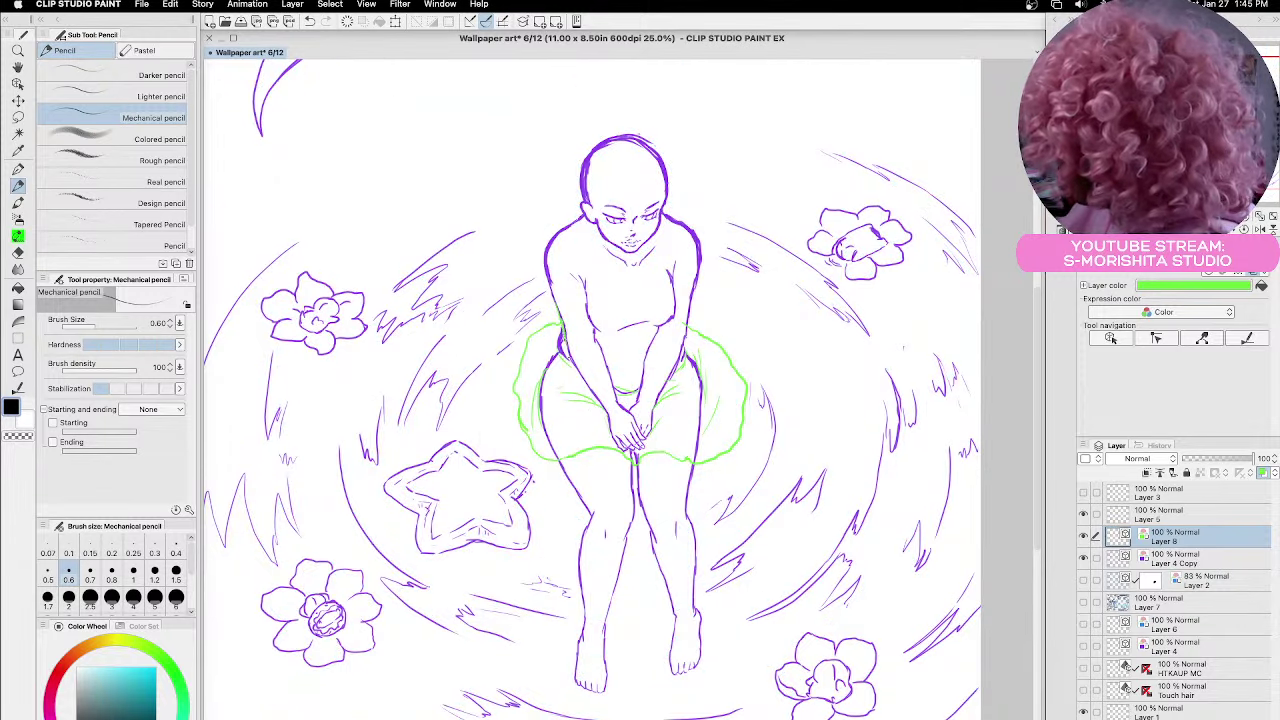
pyautogui.moveTo(570, 364)
pyautogui.mouseDown()
pyautogui.moveTo(592, 420)
pyautogui.moveTo(610, 421)
pyautogui.mouseUp()
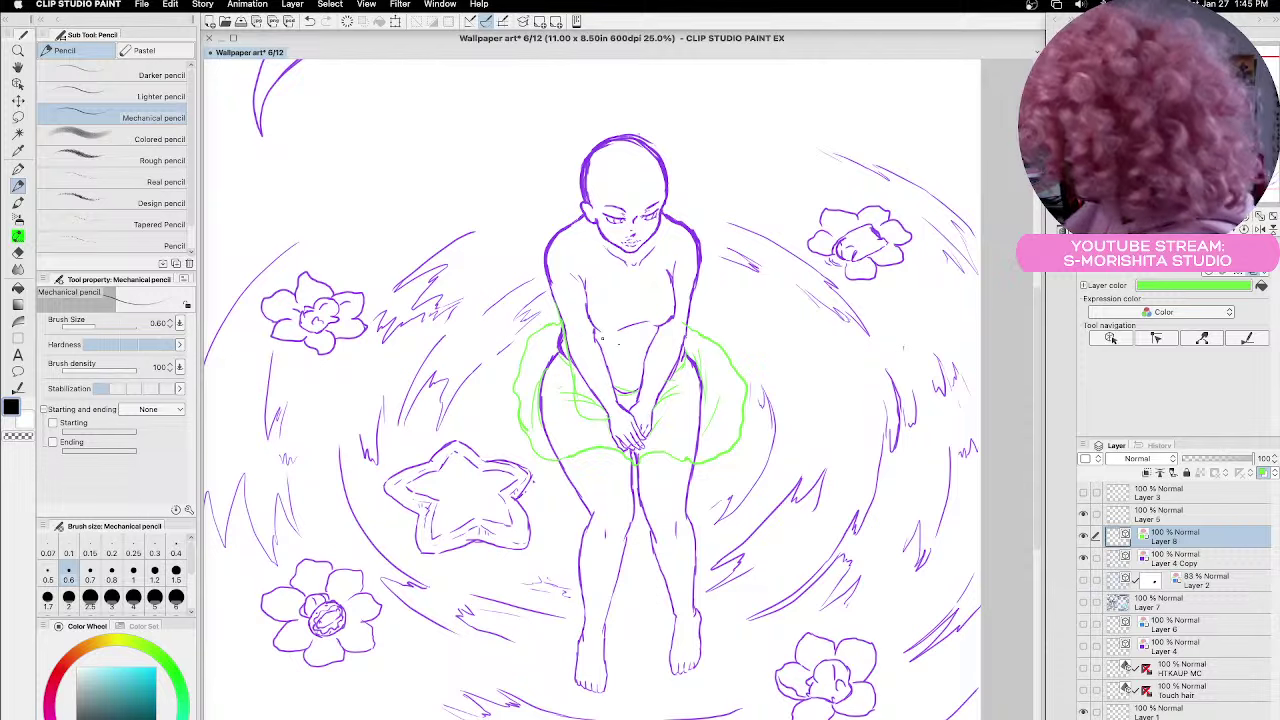
# Sketch a ruffled edge from the waist on the left toward the forearms, checking it against the Layer 2 sketch and Layer 7 colors
pyautogui.click(1083, 602)
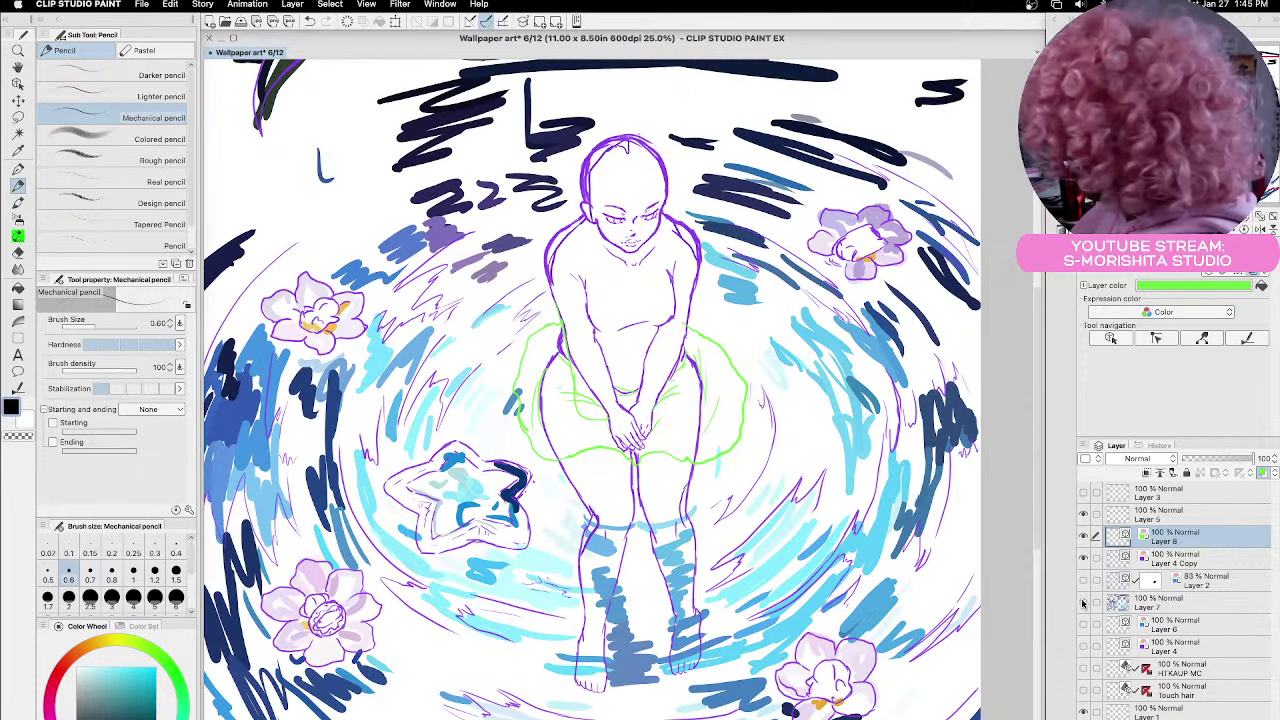
pyautogui.click(1083, 602)
pyautogui.click(1083, 580)
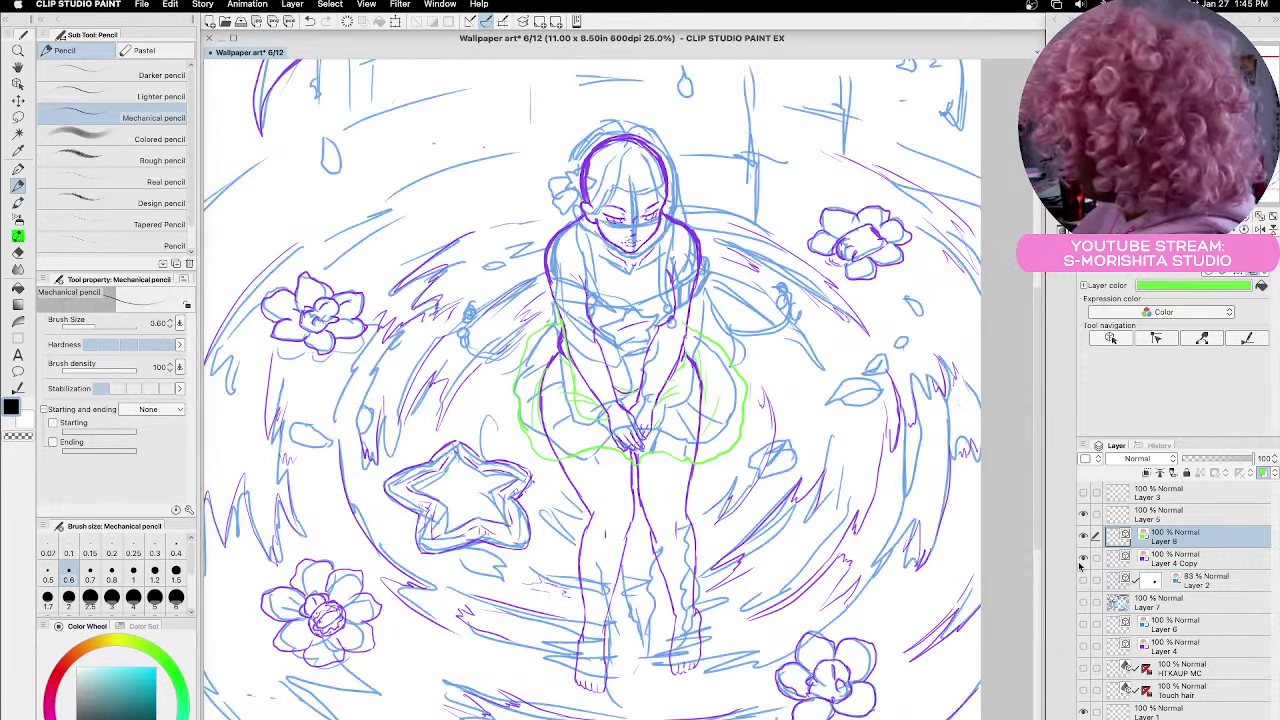
pyautogui.click(1083, 580)
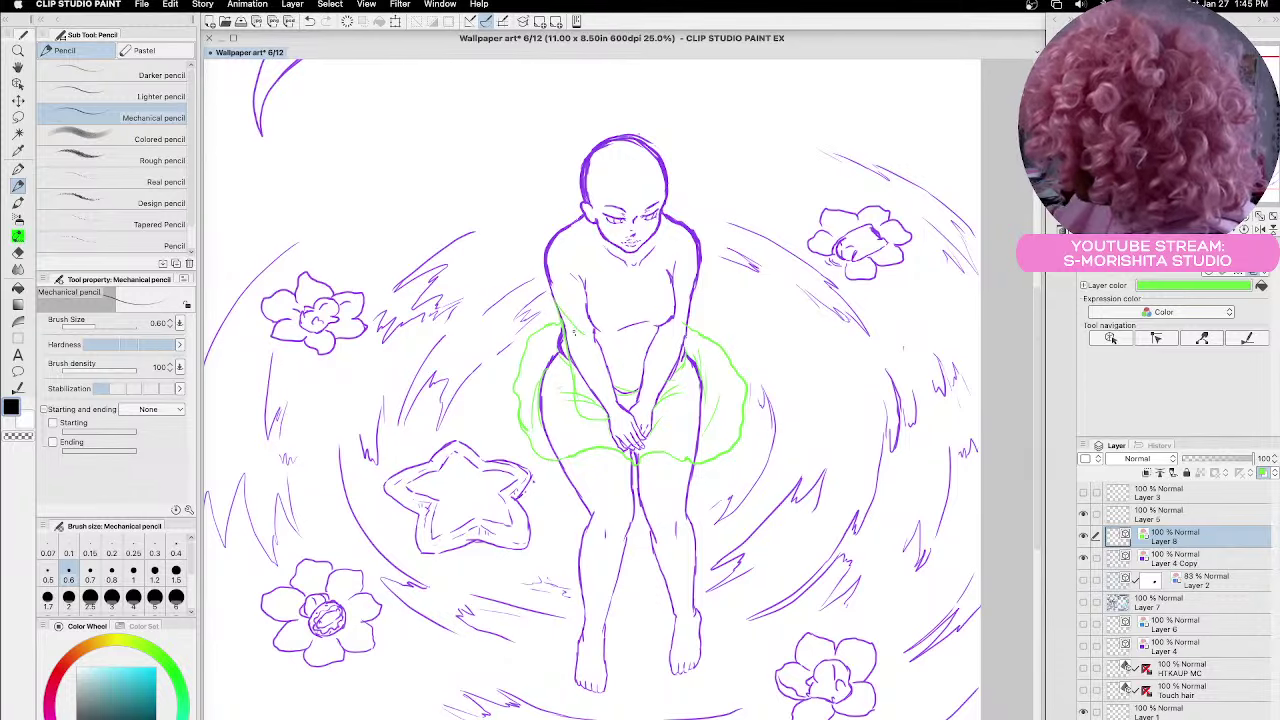
pyautogui.moveTo(566, 328); pyautogui.dragTo(575, 340)
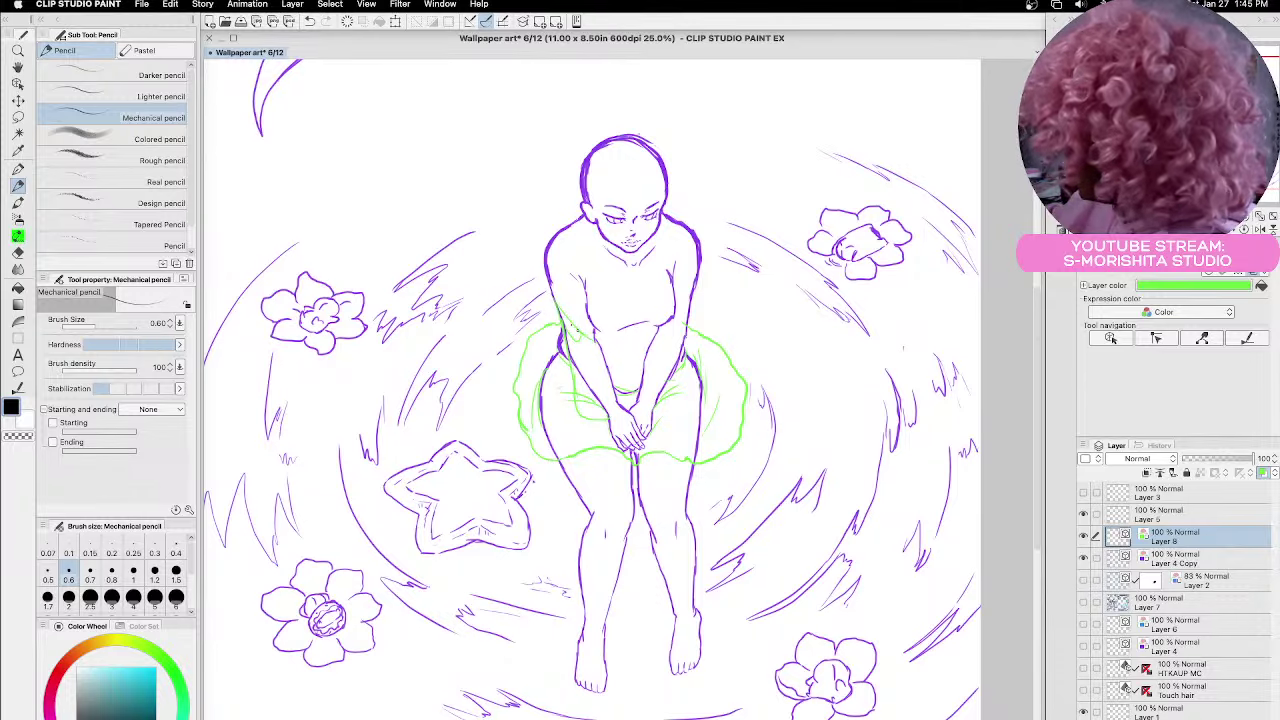
pyautogui.moveTo(465, 139)
pyautogui.mouseDown()
pyautogui.moveTo(514, 188)
pyautogui.moveTo(470, 176)
pyautogui.moveTo(490, 186)
pyautogui.mouseUp()
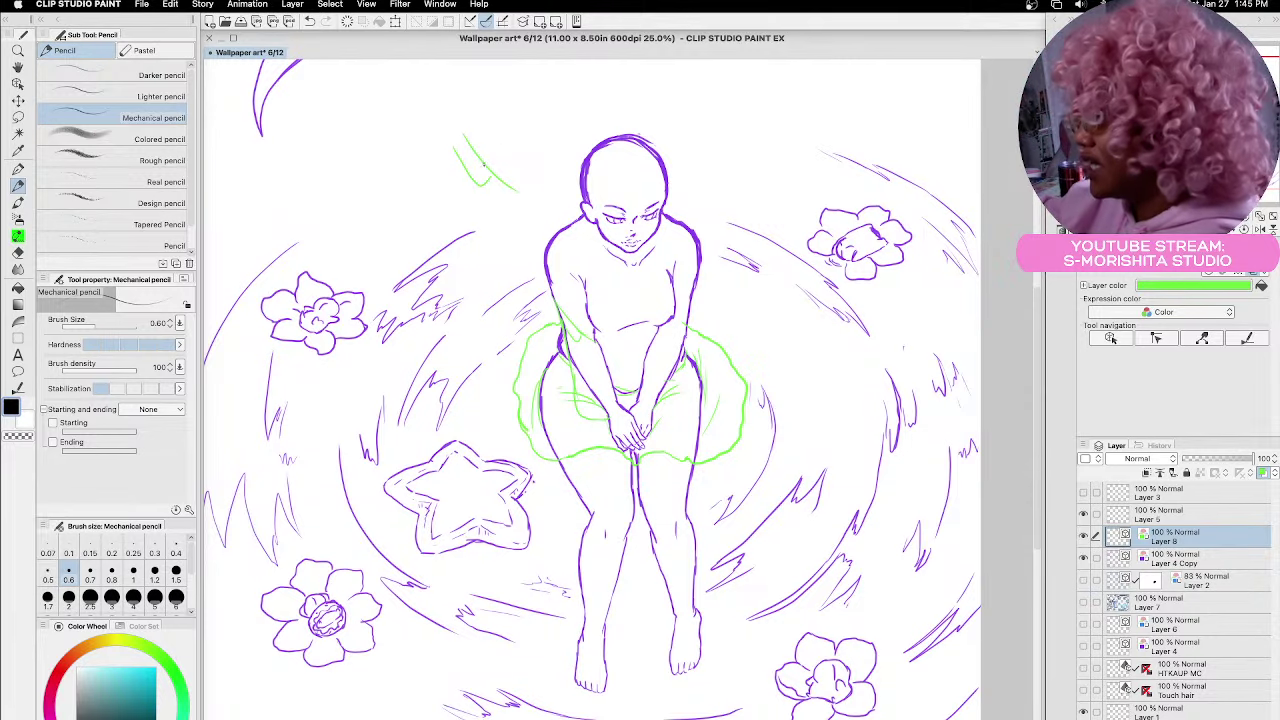
pyautogui.moveTo(451, 114)
pyautogui.mouseDown()
pyautogui.moveTo(464, 146)
pyautogui.moveTo(458, 136)
pyautogui.moveTo(510, 172)
pyautogui.moveTo(490, 148)
pyautogui.moveTo(541, 160)
pyautogui.mouseUp()
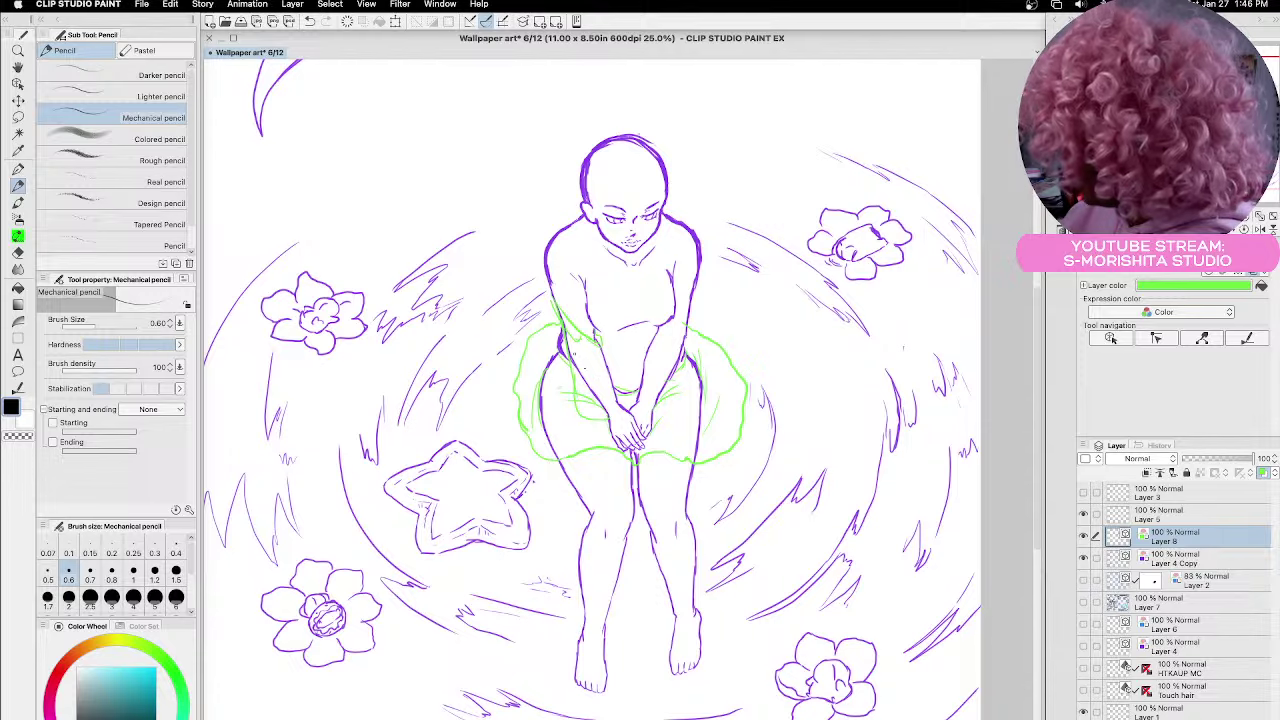
pyautogui.click(1083, 581)
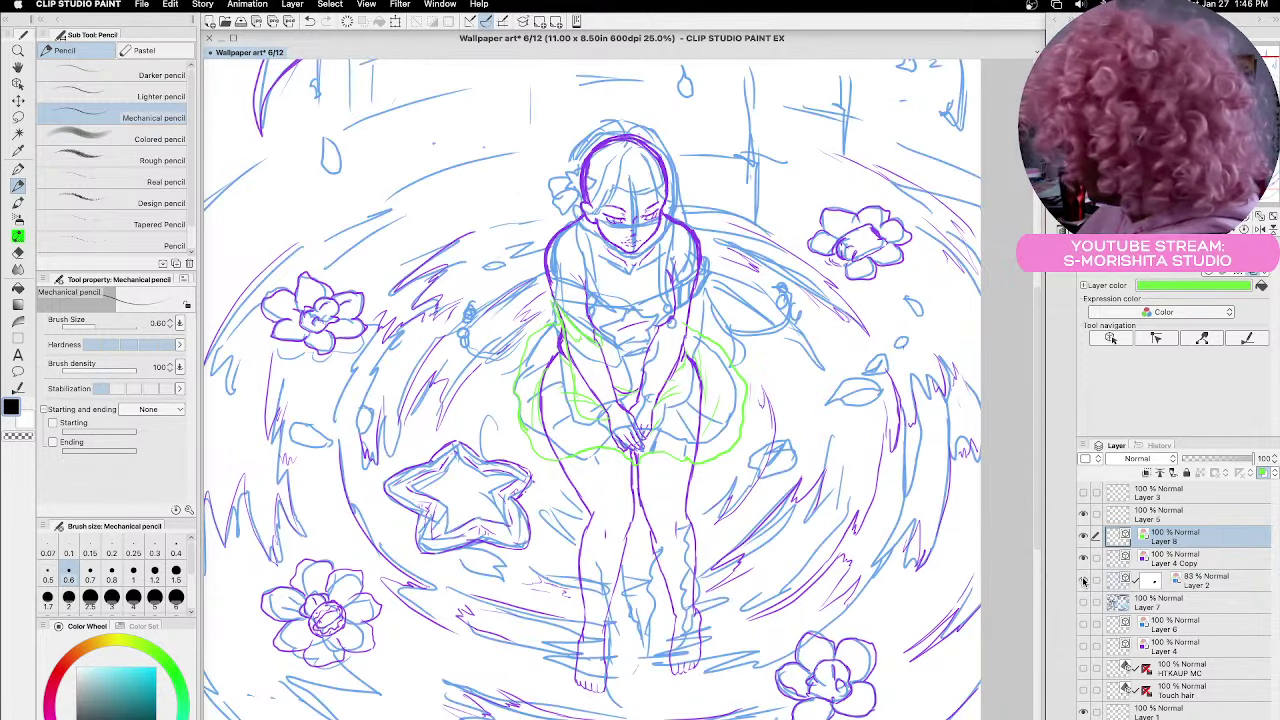
pyautogui.click(1083, 581)
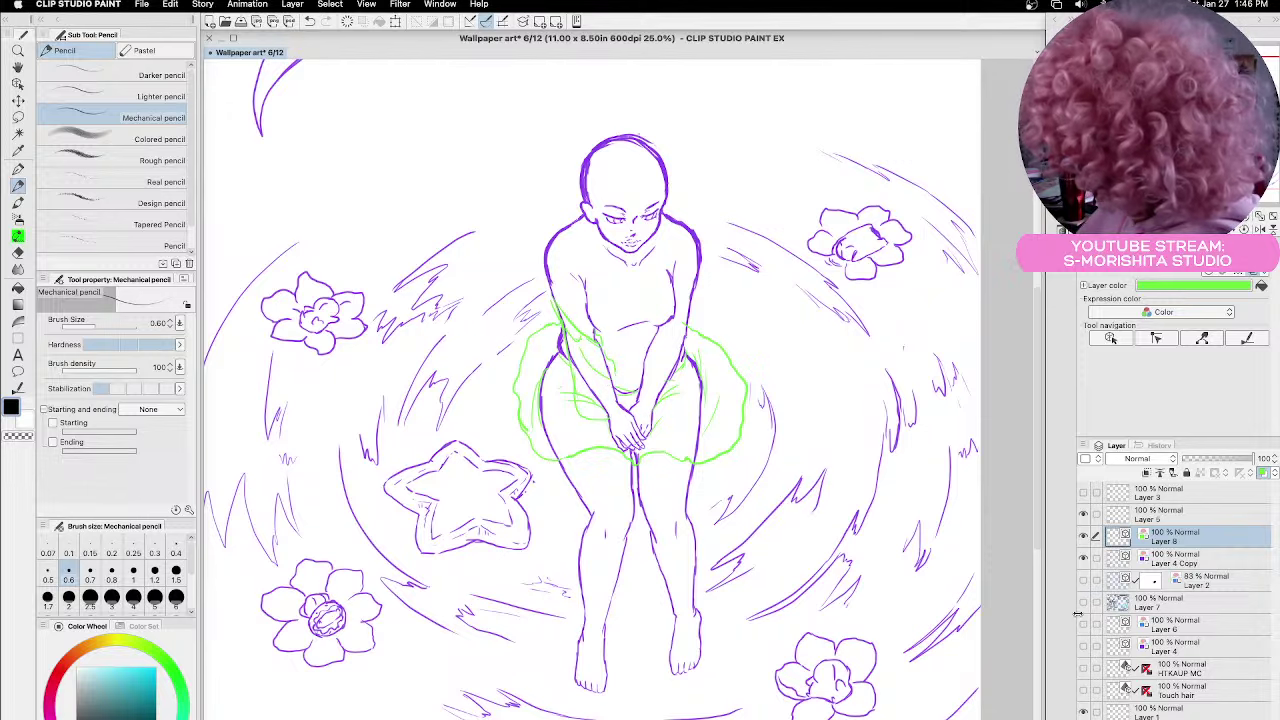
pyautogui.click(1083, 581)
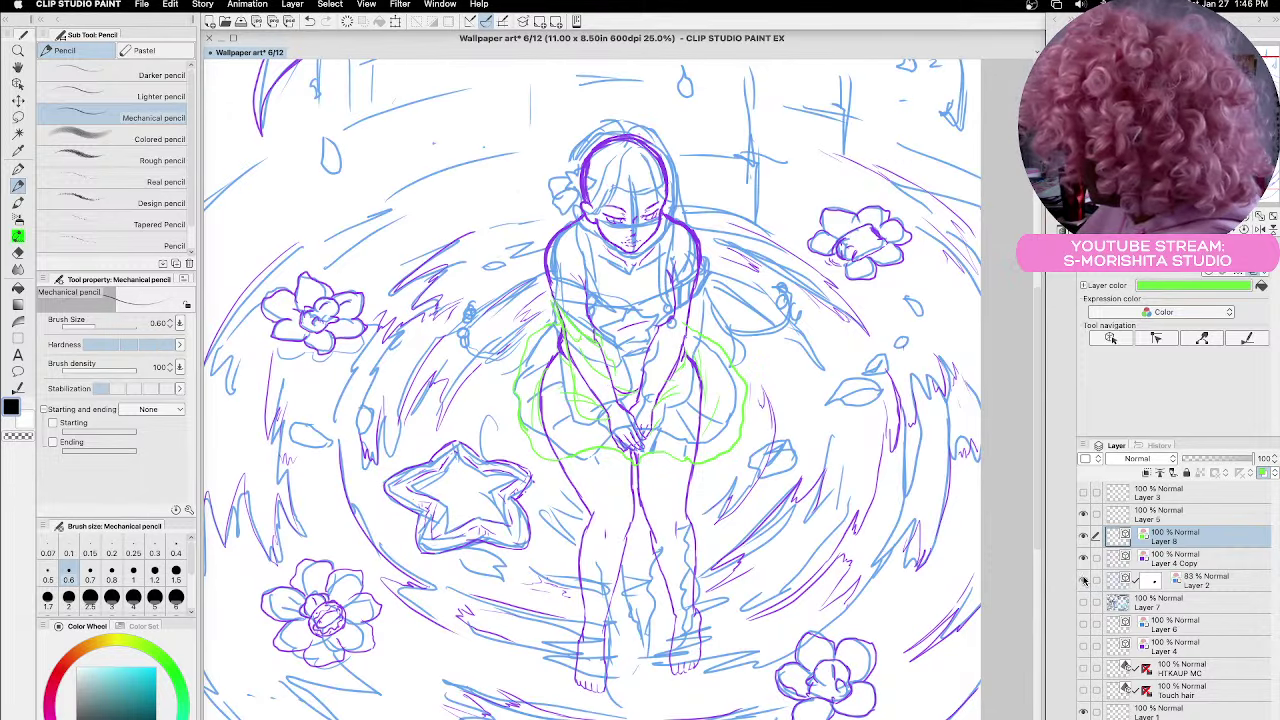
pyautogui.click(1083, 581)
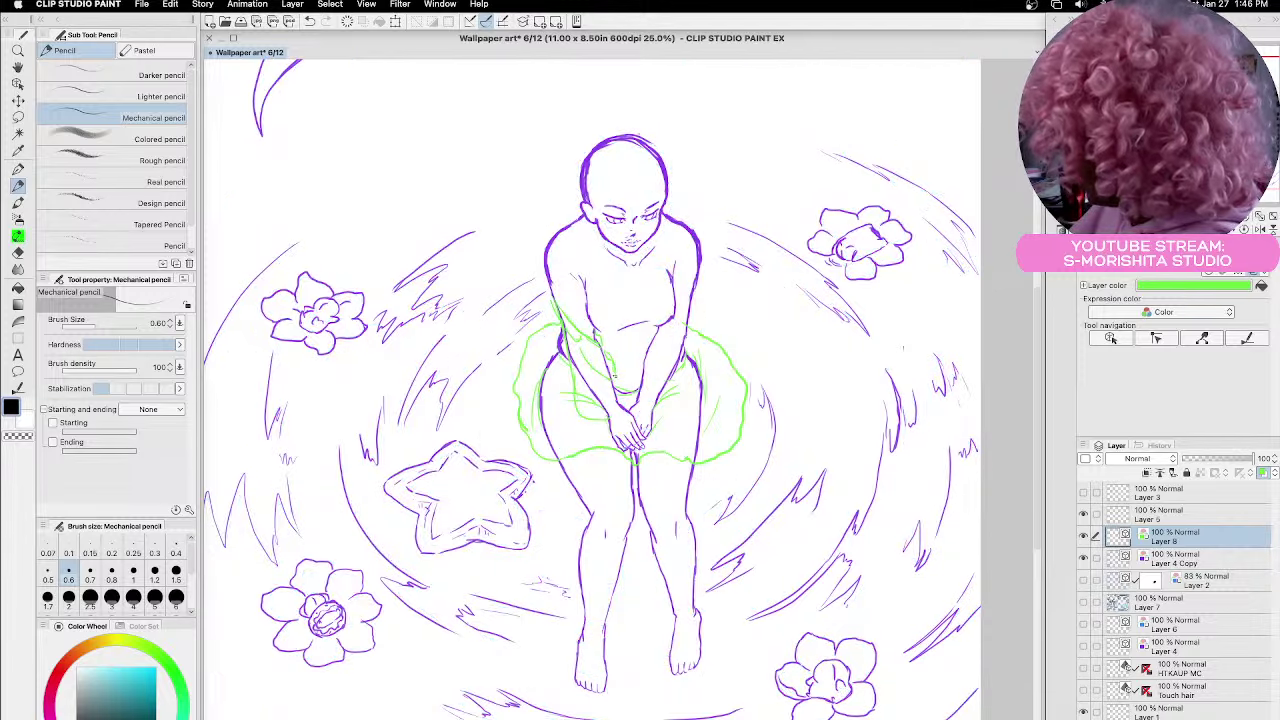
# Erase the ruffled waist strokes from Layer 8 and swap the purple Layer 4 Copy line art for the blue Layer 2 sketch
pyautogui.click(1083, 558)
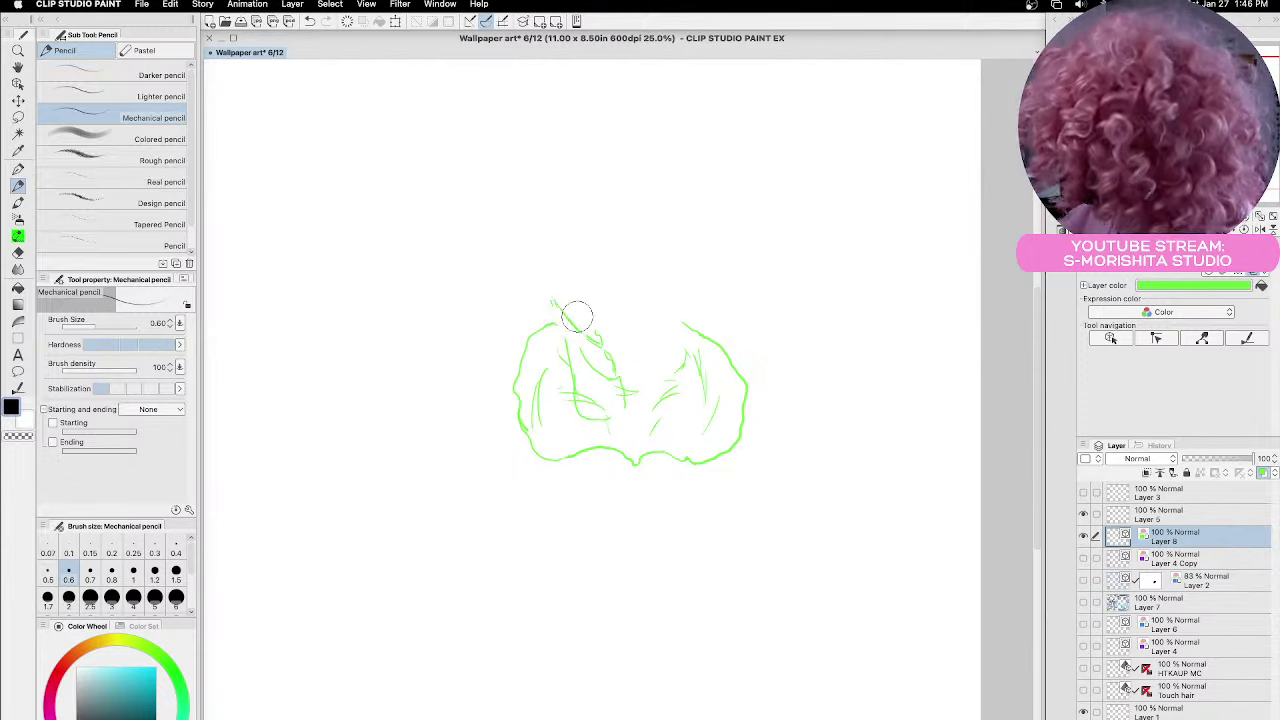
pyautogui.moveTo(553, 311)
pyautogui.mouseDown()
pyautogui.moveTo(579, 334)
pyautogui.moveTo(565, 343)
pyautogui.moveTo(564, 306)
pyautogui.moveTo(573, 333)
pyautogui.moveTo(612, 343)
pyautogui.mouseUp()
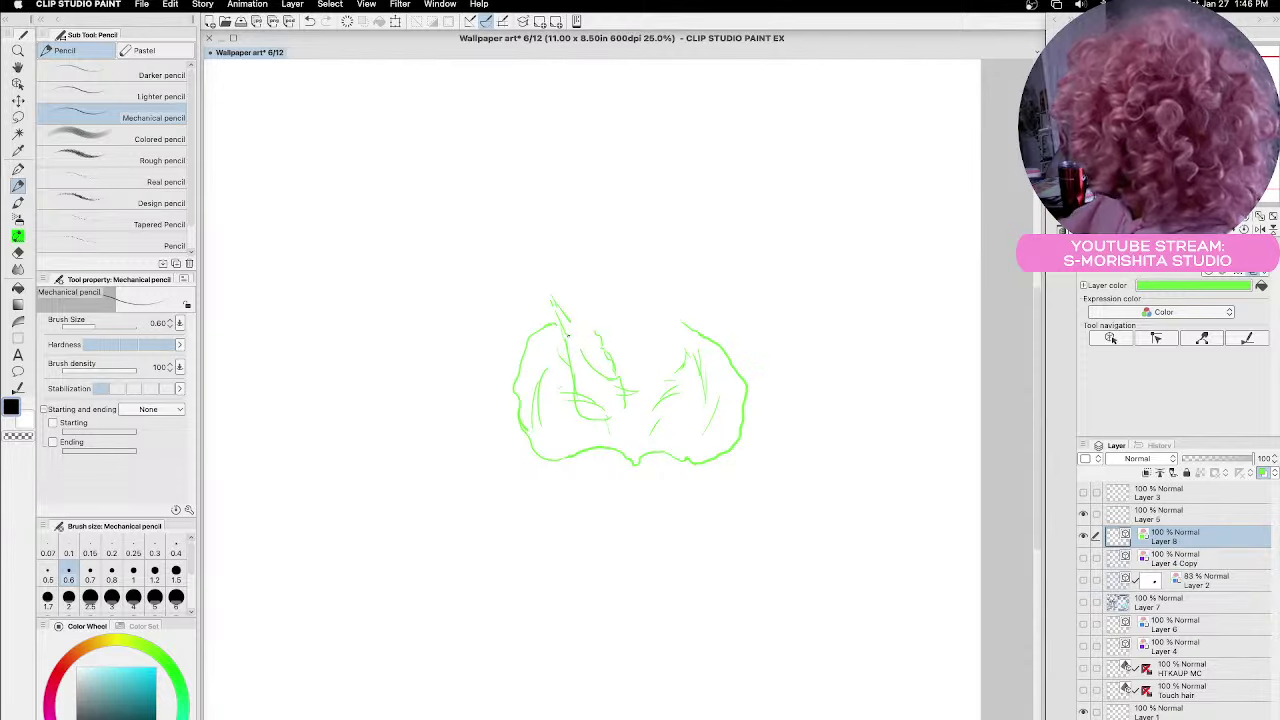
pyautogui.moveTo(557, 300)
pyautogui.mouseDown()
pyautogui.moveTo(588, 322)
pyautogui.moveTo(600, 363)
pyautogui.mouseUp()
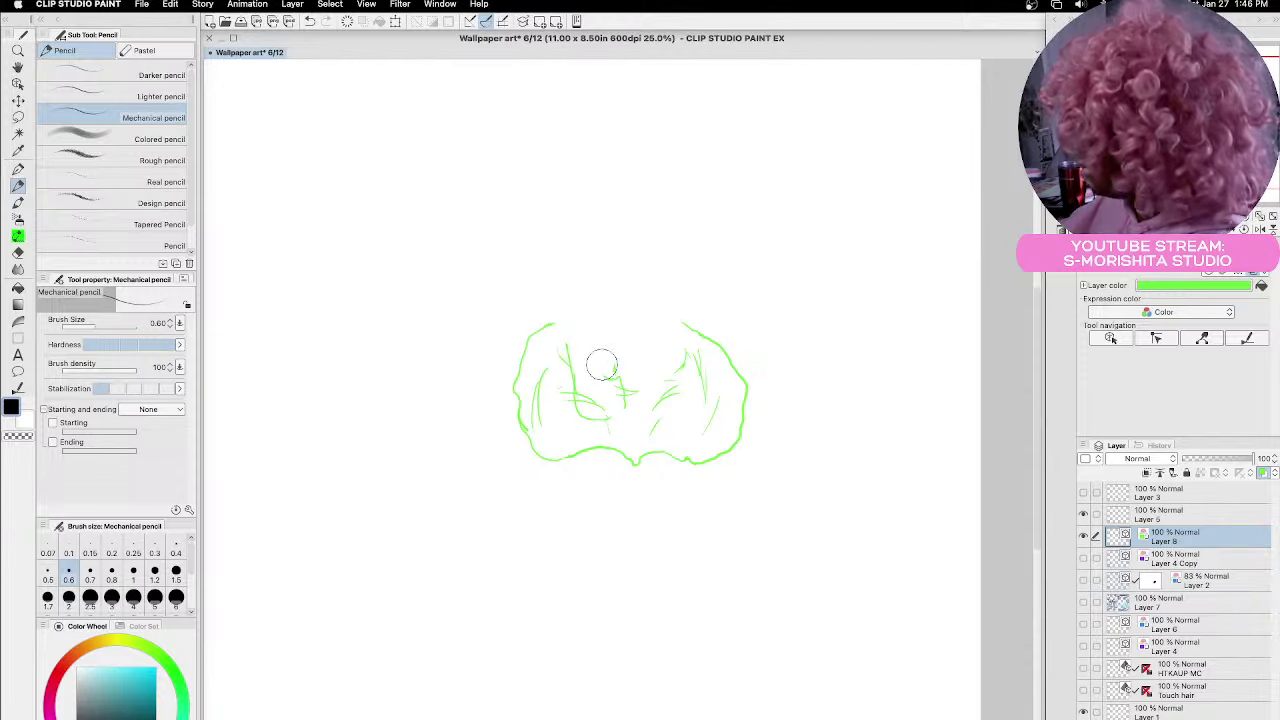
pyautogui.click(1083, 582)
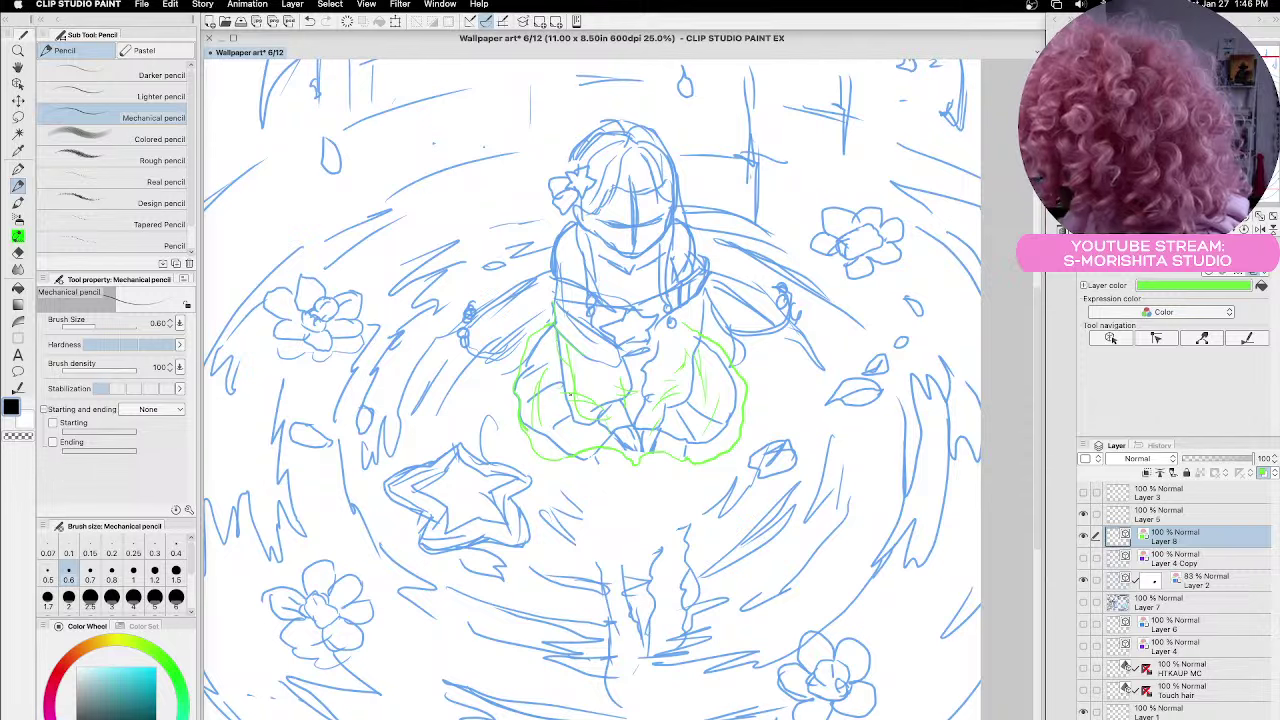
pyautogui.moveTo(578, 324); pyautogui.dragTo(606, 342)
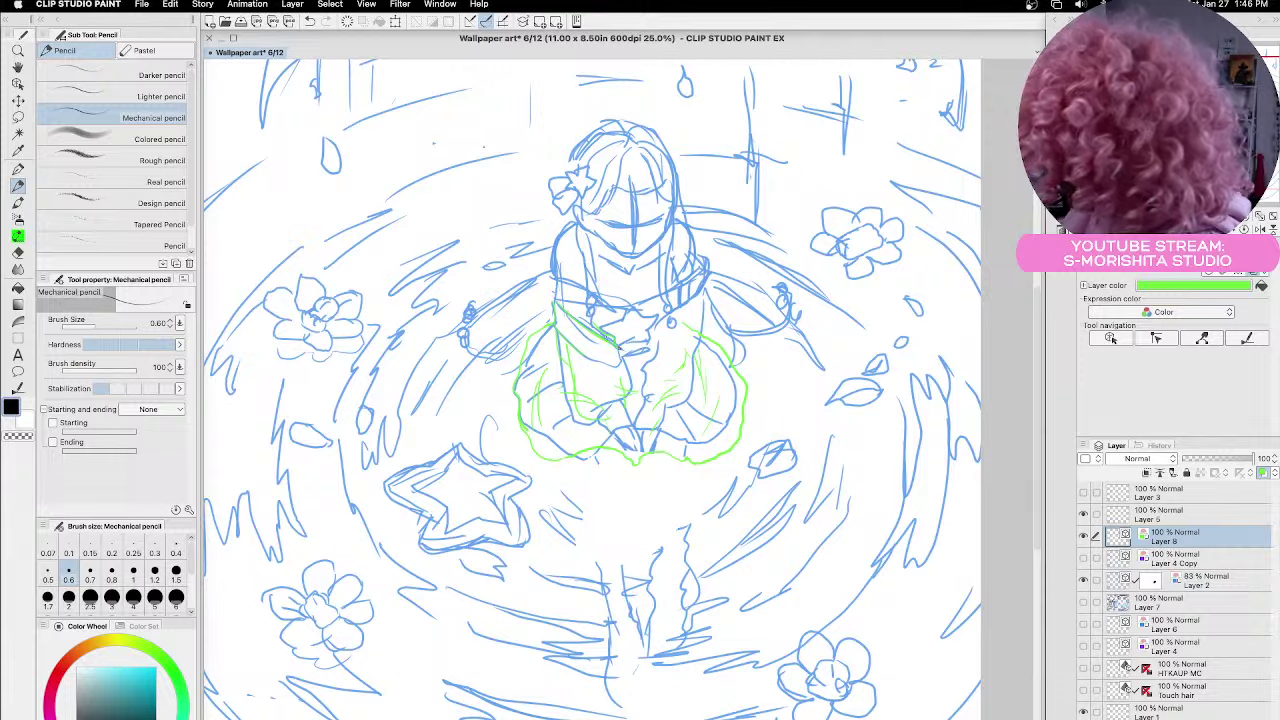
pyautogui.moveTo(449, 181)
pyautogui.mouseDown()
pyautogui.moveTo(495, 215)
pyautogui.moveTo(481, 207)
pyautogui.mouseUp()
pyautogui.press('super+z')
pyautogui.press('super+z')
pyautogui.press('super+z')
pyautogui.press('super+z')
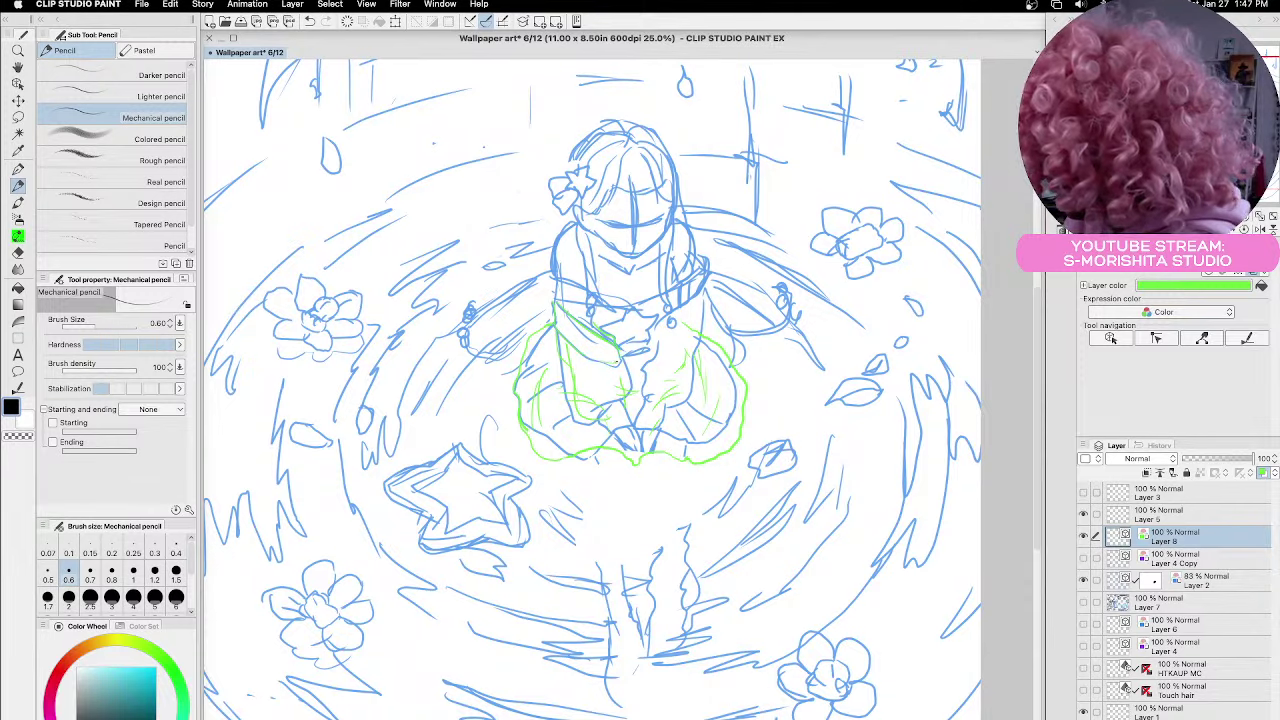
# Swap the blue Layer 2 sketch for the purple Layer 4 Copy line art and draw green upper-arm bands and waist folds
pyautogui.click(1083, 557)
pyautogui.click(1084, 581)
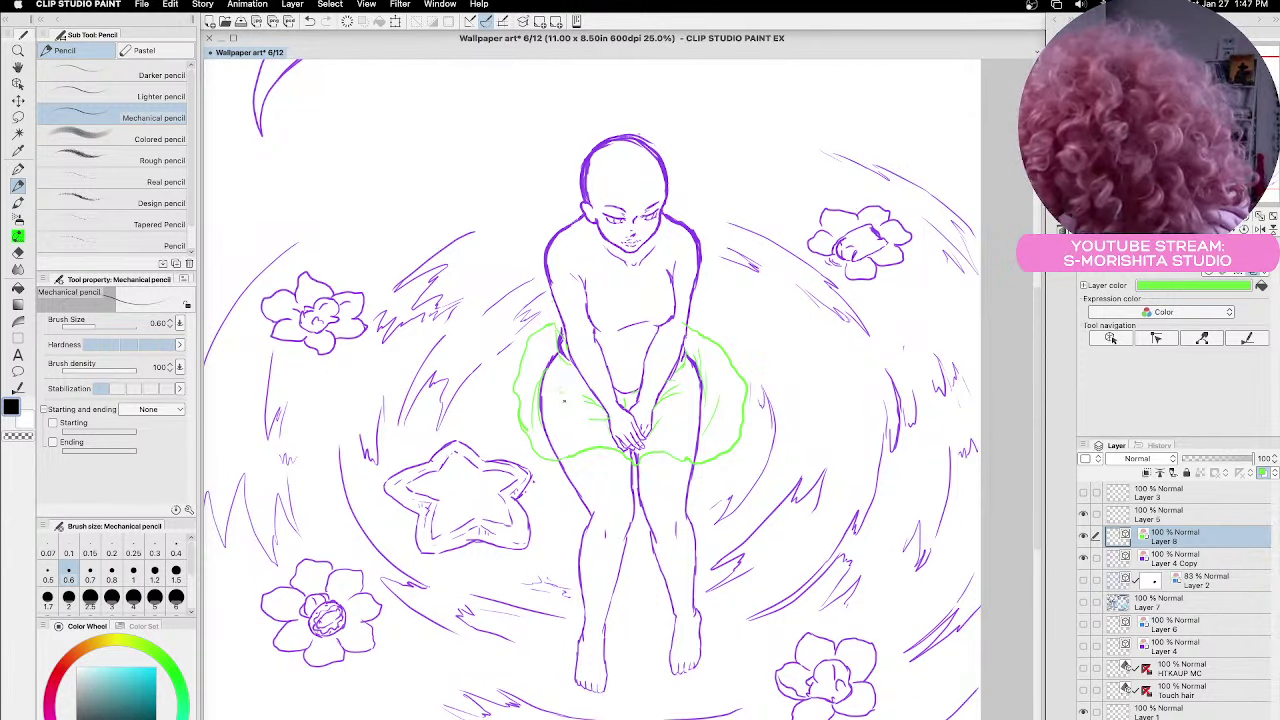
pyautogui.moveTo(566, 394); pyautogui.dragTo(600, 404)
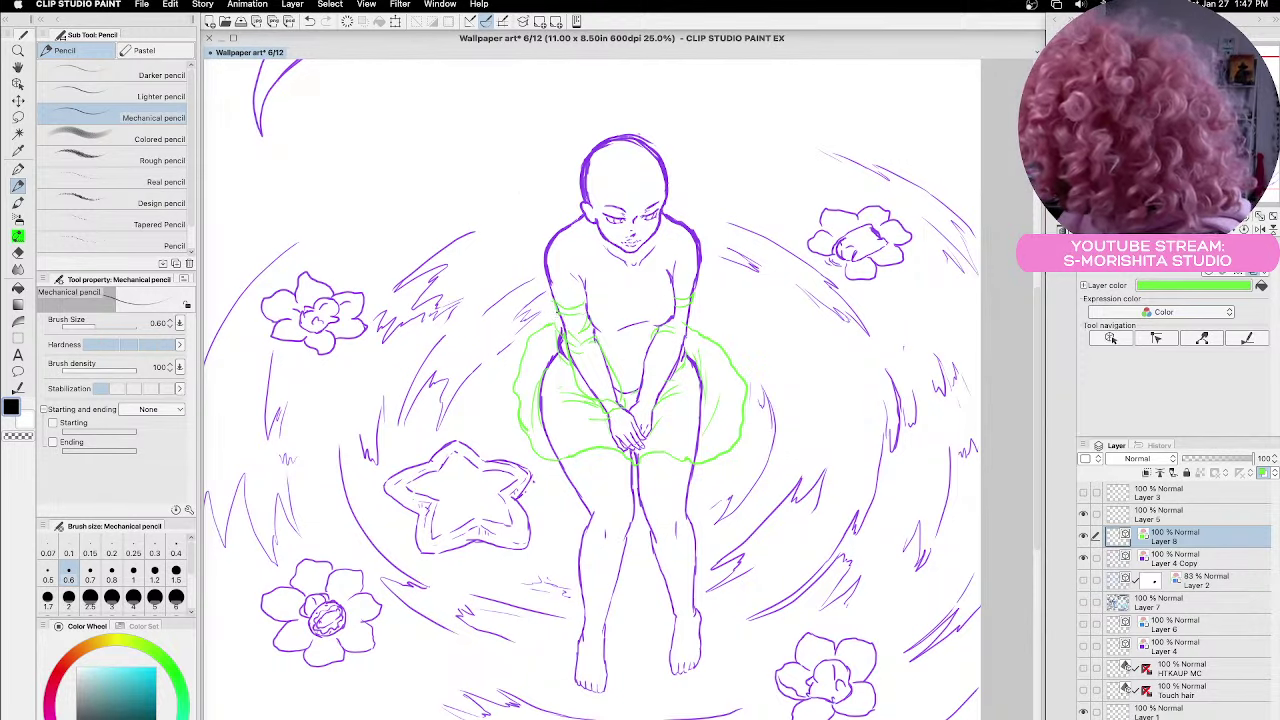
pyautogui.moveTo(521, 170); pyautogui.dragTo(542, 224)
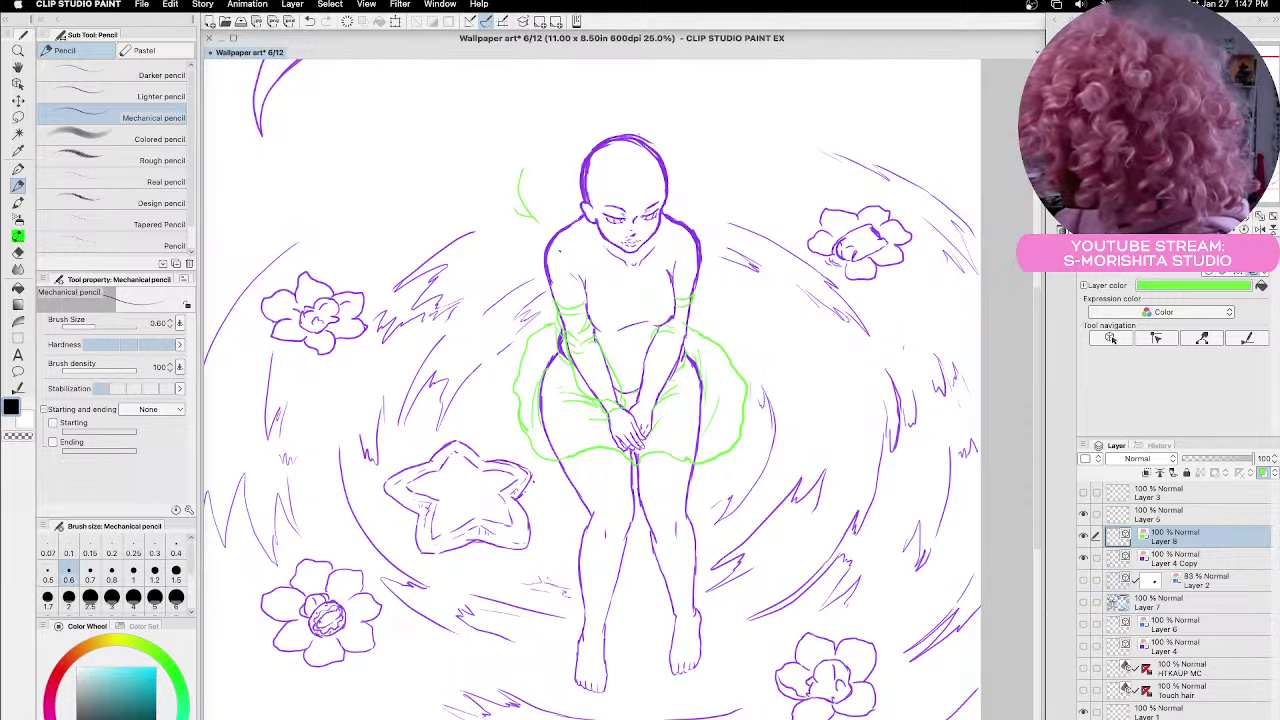
pyautogui.press('super+z')
pyautogui.press('super+z')
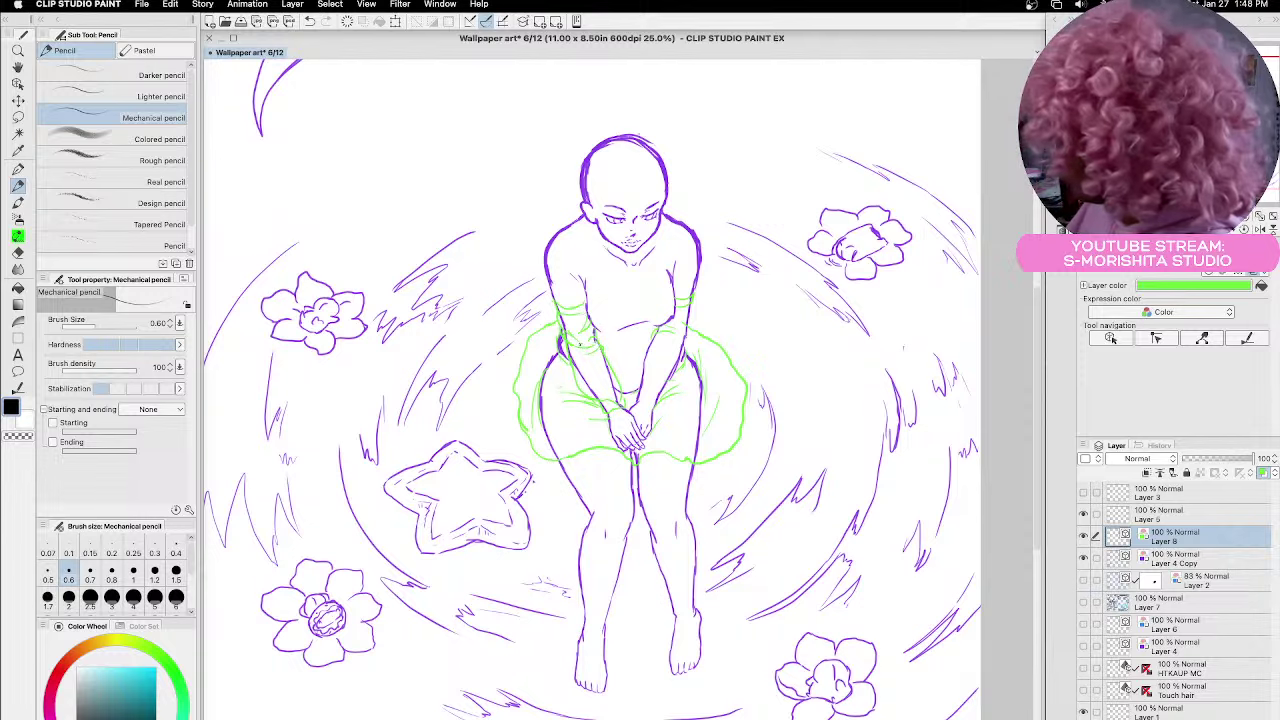
# Draw bodice folds between the forearms and a star shape on the chest, checking the placement against the Layer 2 sketch
pyautogui.moveTo(648, 342)
pyautogui.mouseDown()
pyautogui.moveTo(638, 380)
pyautogui.moveTo(651, 398)
pyautogui.mouseUp()
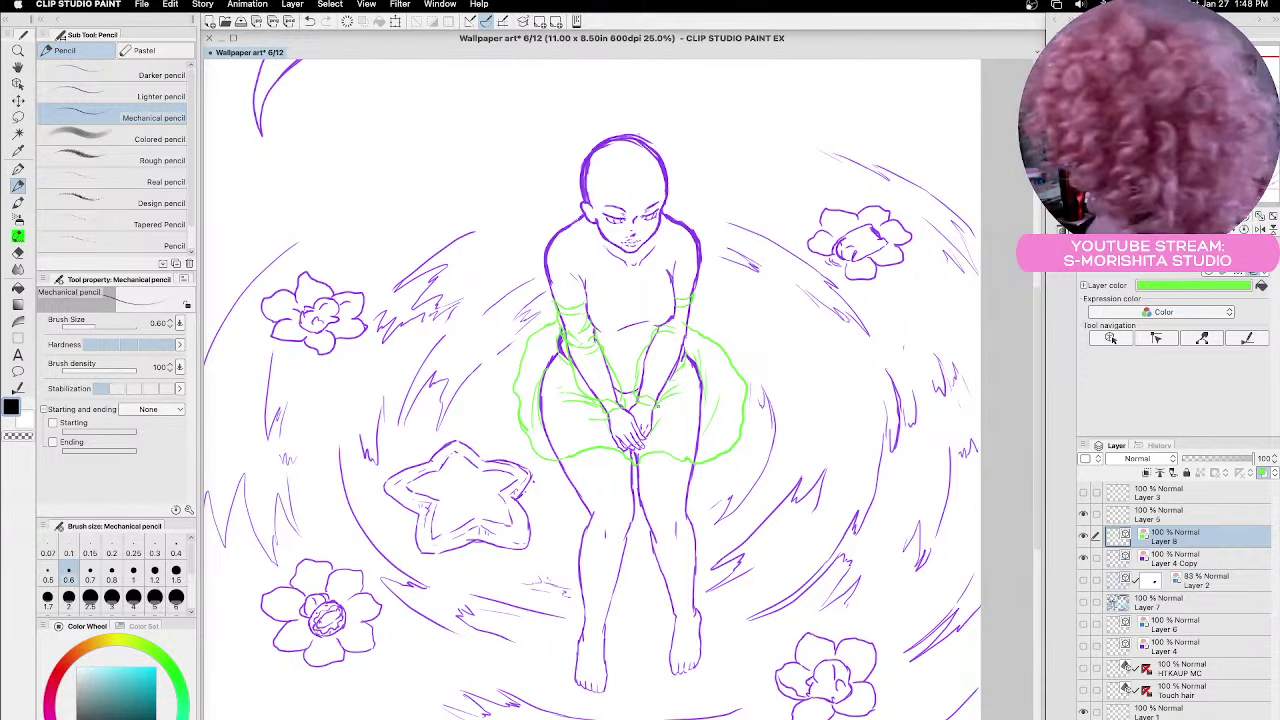
pyautogui.click(1083, 580)
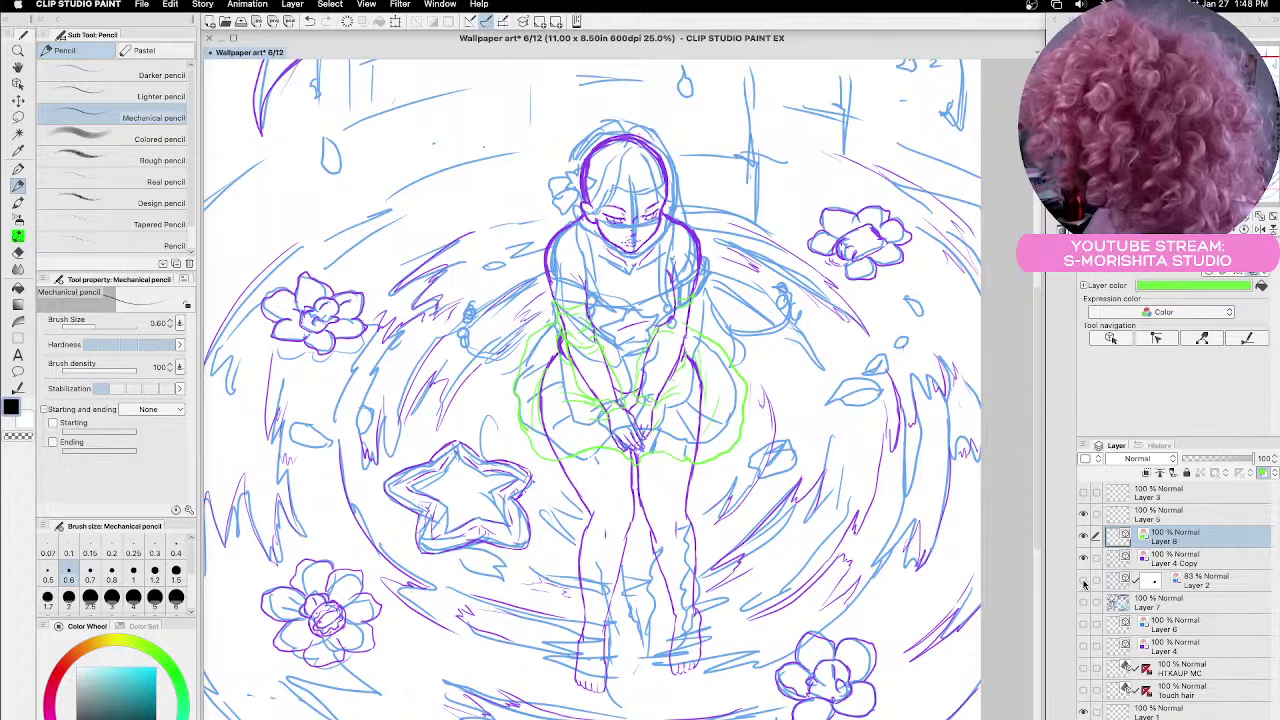
pyautogui.click(1083, 582)
pyautogui.moveTo(624, 298)
pyautogui.mouseDown()
pyautogui.moveTo(598, 313)
pyautogui.moveTo(607, 327)
pyautogui.moveTo(656, 323)
pyautogui.mouseUp()
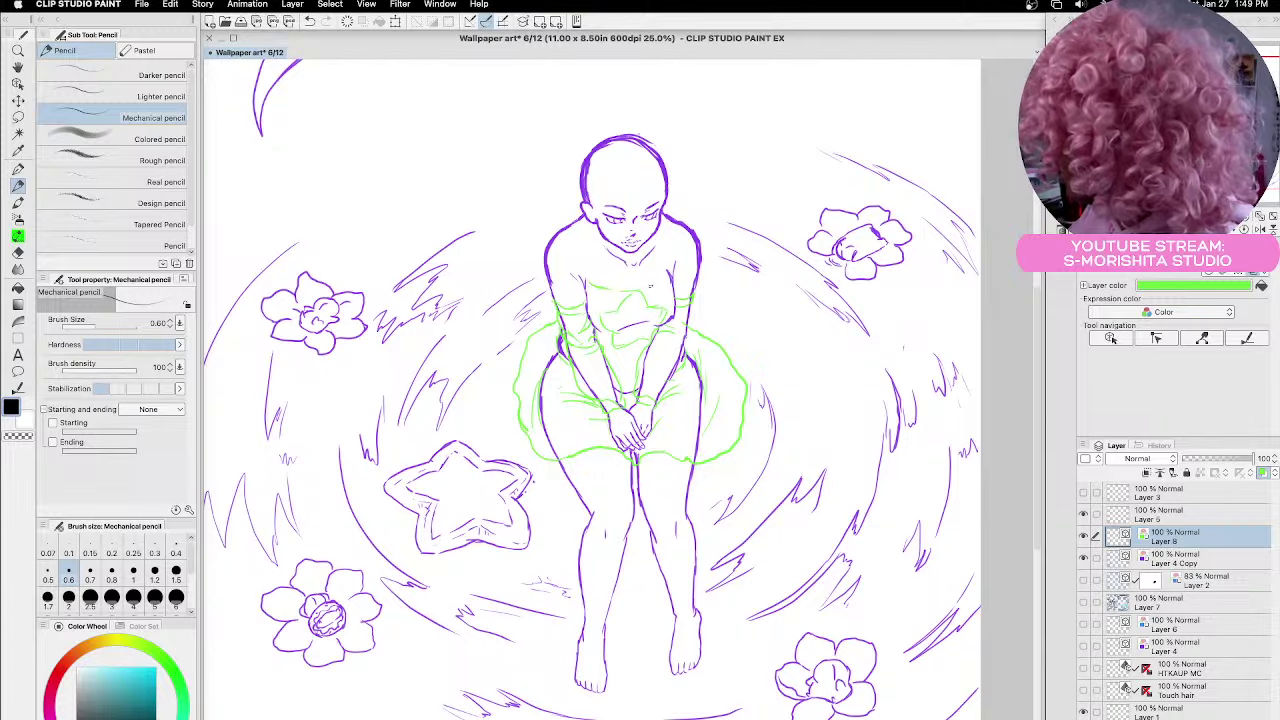
# Compare the bodice with the Layer 7 colors and Layer 2 sketch, and draw a curved neckline across the chest above the star
pyautogui.click(1083, 604)
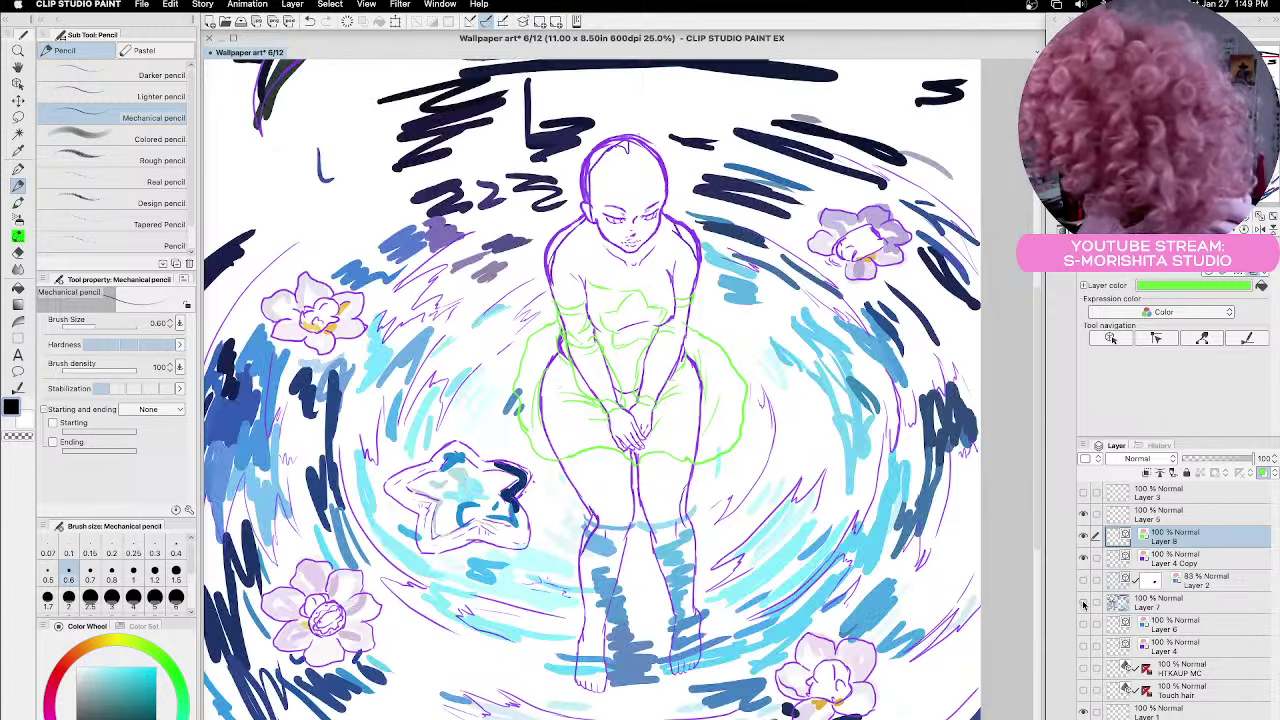
pyautogui.click(1083, 604)
pyautogui.click(1083, 581)
pyautogui.click(1083, 581)
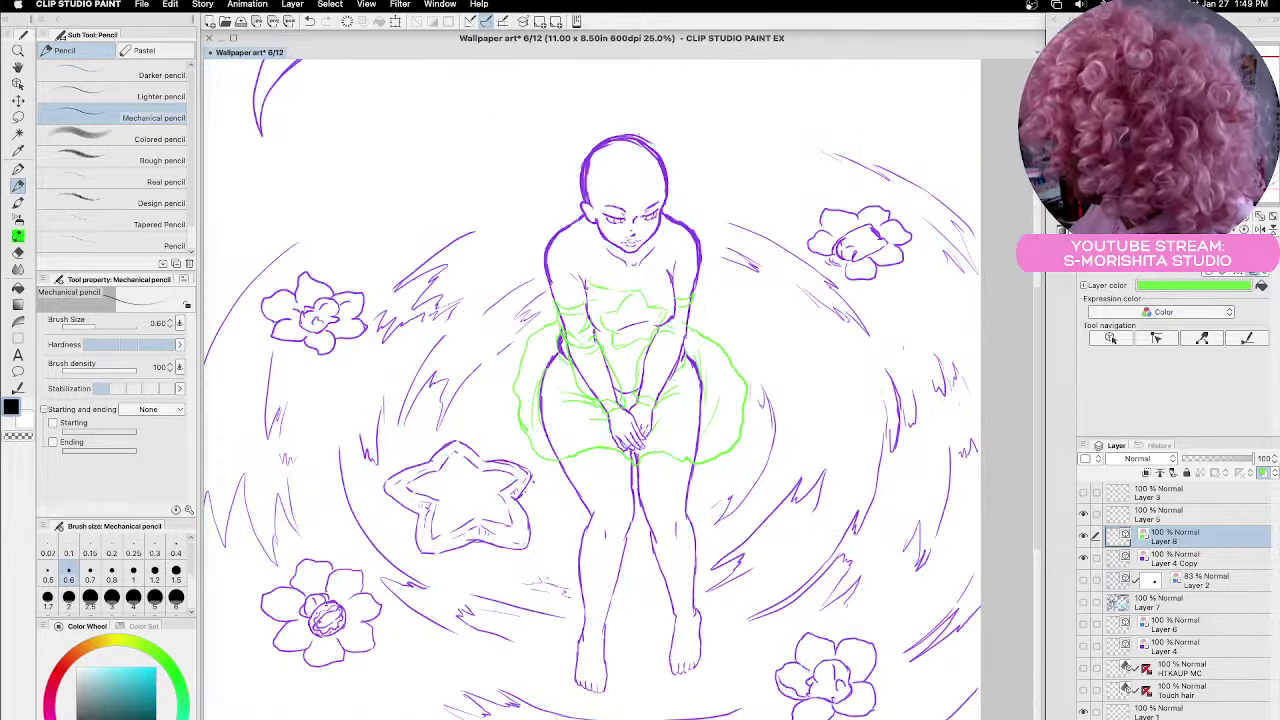
pyautogui.moveTo(582, 289); pyautogui.dragTo(652, 284)
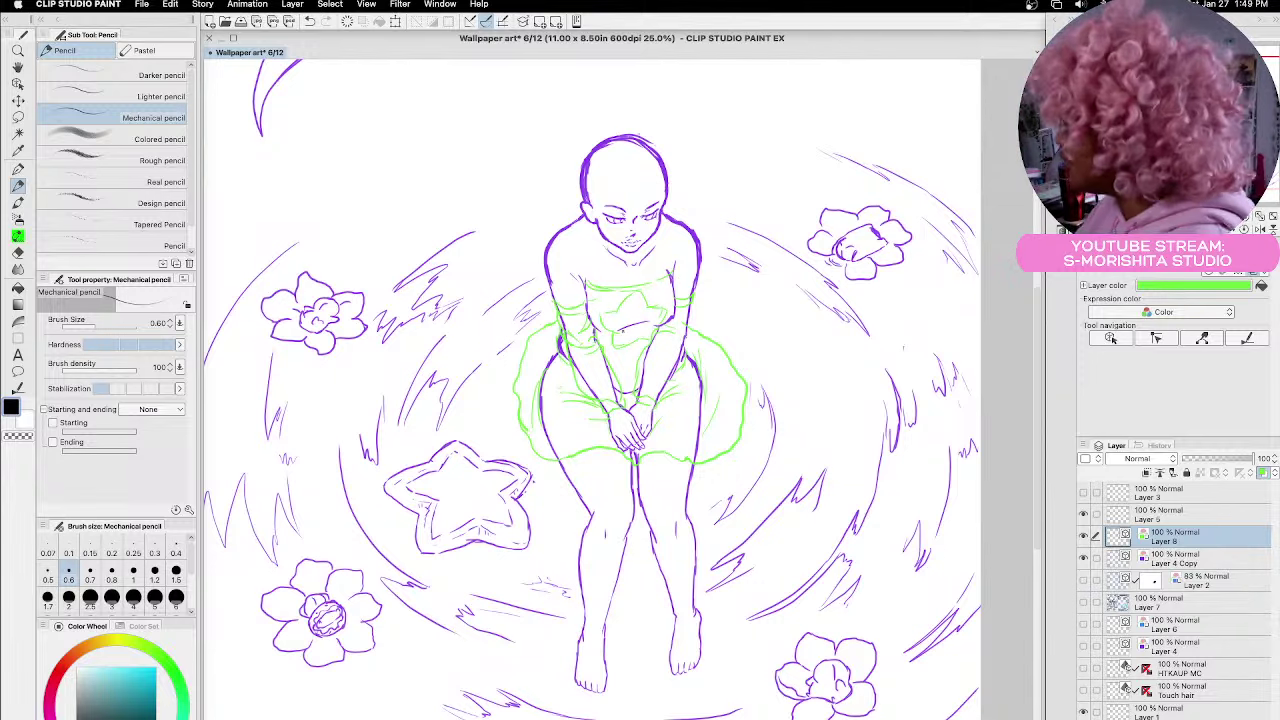
pyautogui.moveTo(582, 288); pyautogui.dragTo(672, 271)
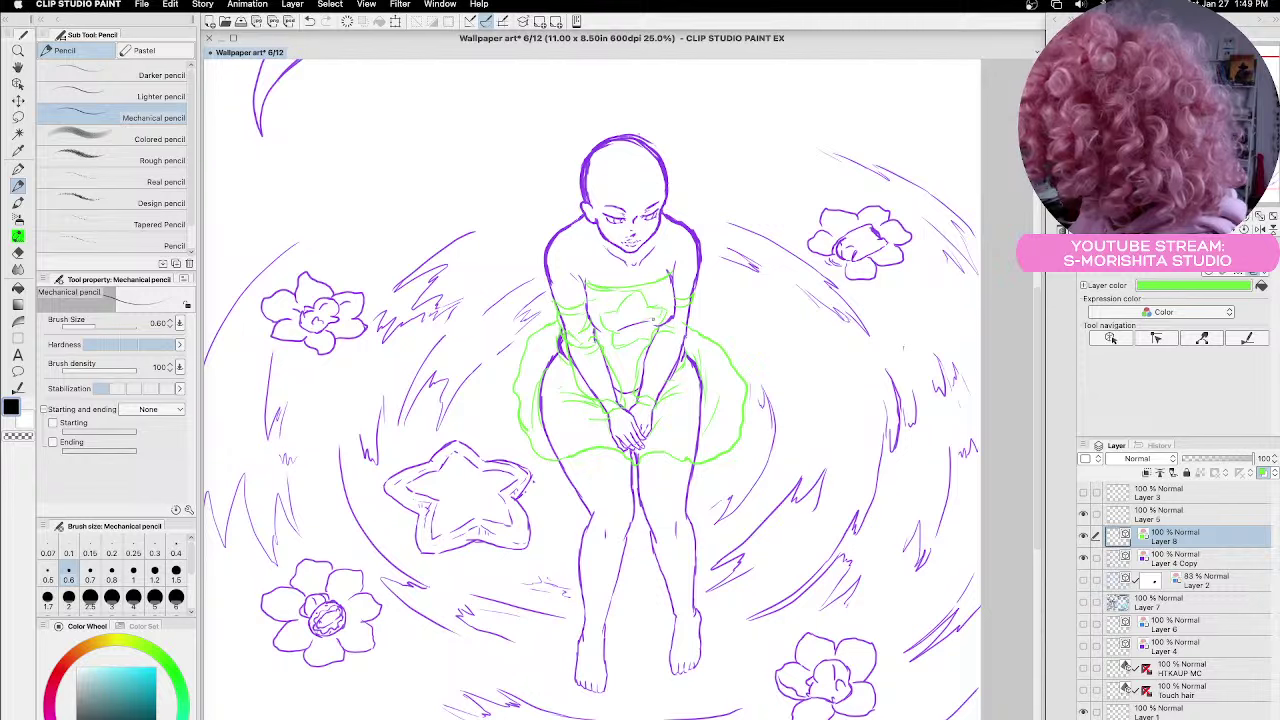
# Add short green fold strokes beneath the chest star and between the forearms, and detail the arm bands and collar
pyautogui.moveTo(622, 334); pyautogui.dragTo(660, 316)
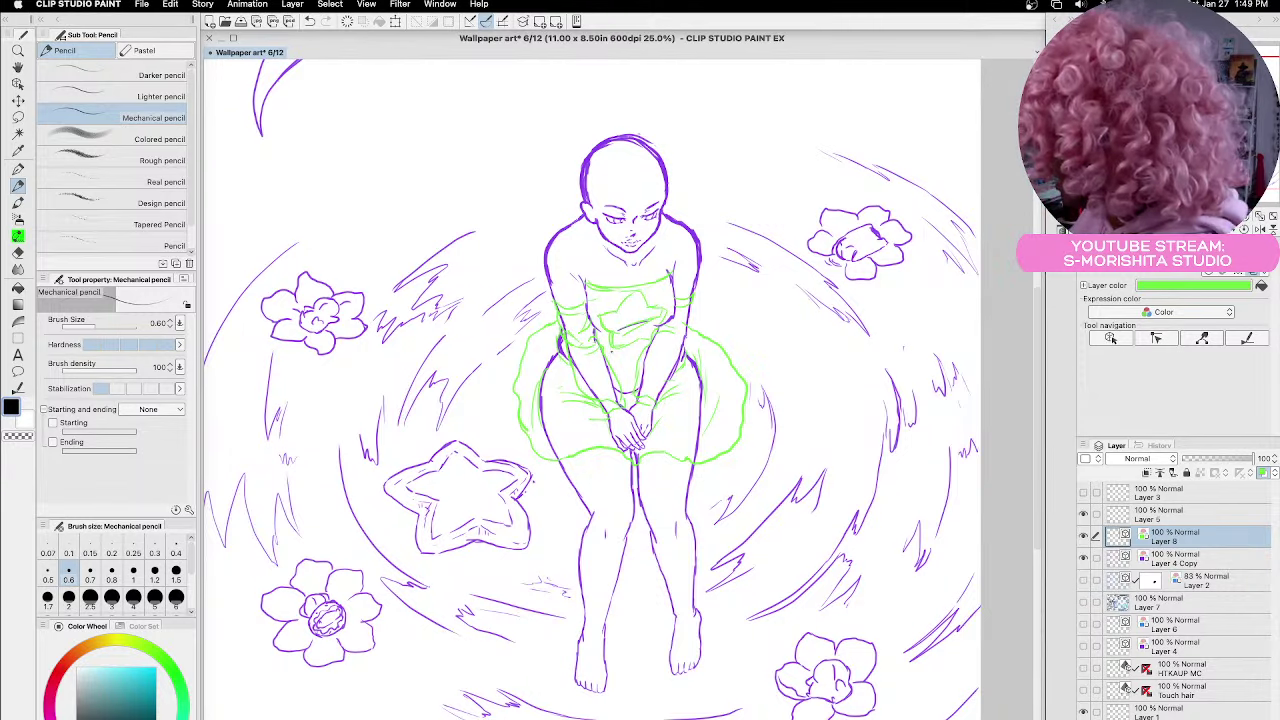
pyautogui.moveTo(640, 352); pyautogui.dragTo(616, 363)
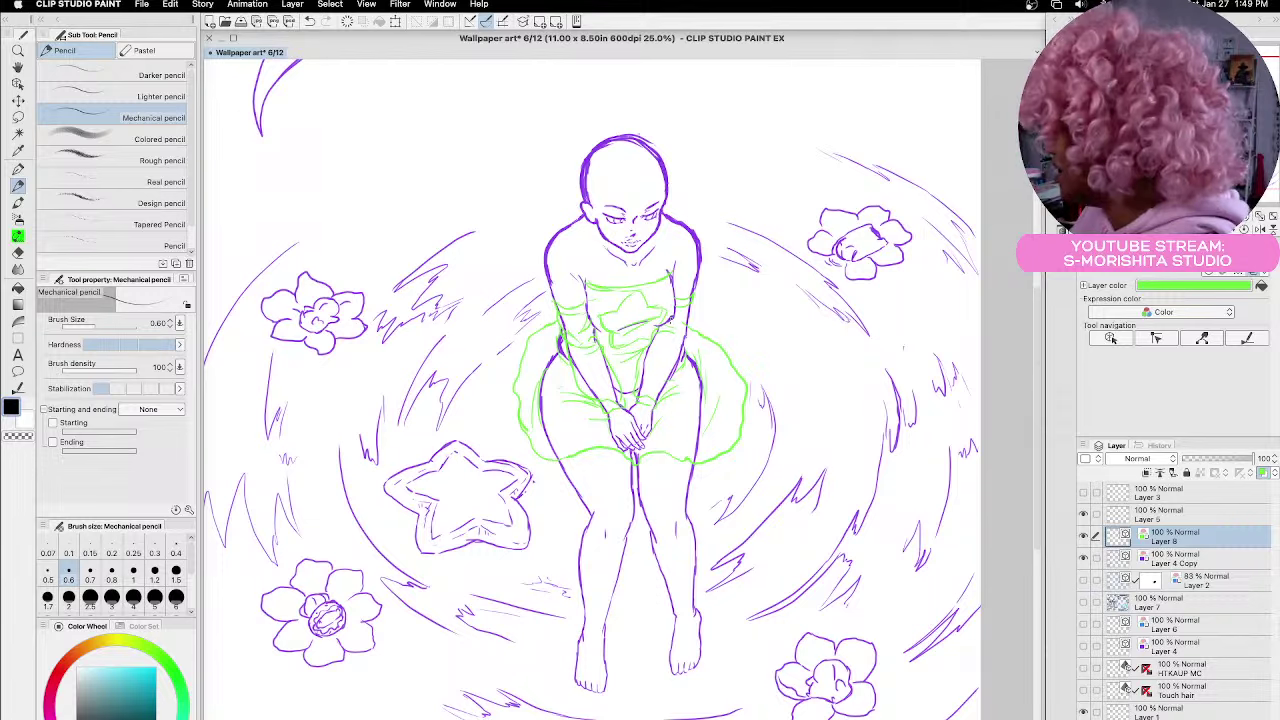
pyautogui.moveTo(652, 314); pyautogui.dragTo(668, 306)
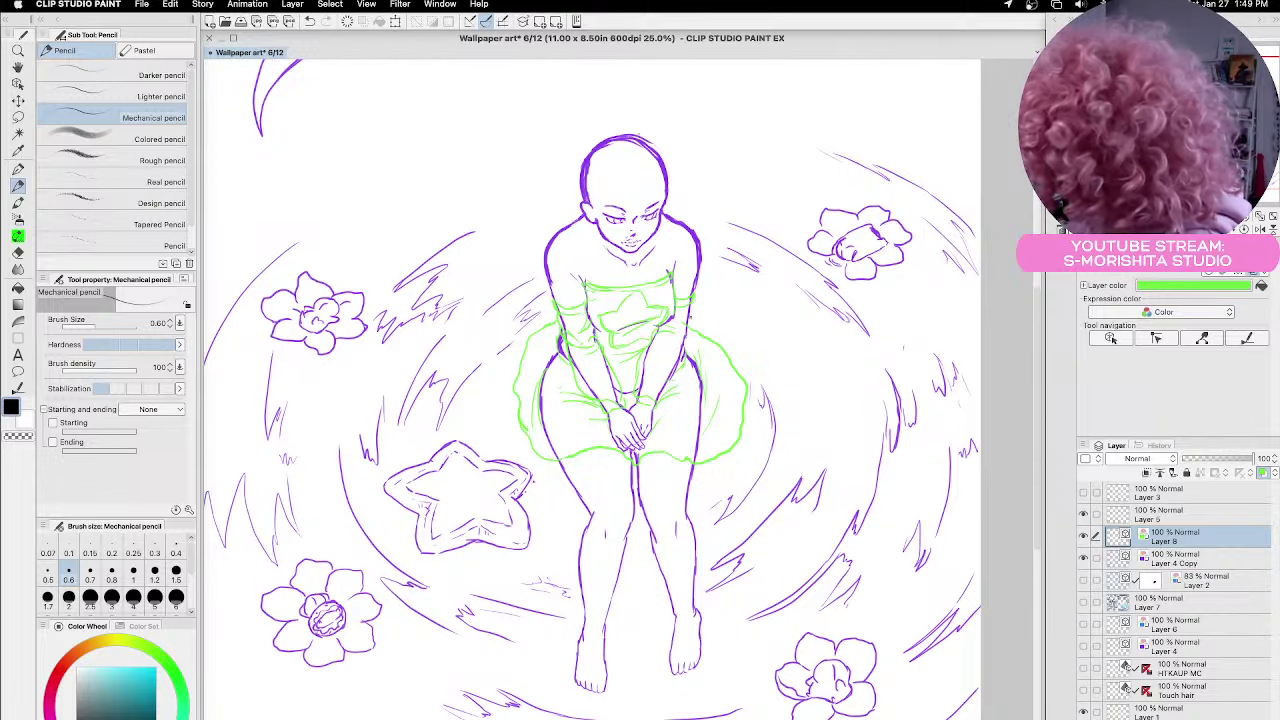
pyautogui.moveTo(691, 300)
pyautogui.mouseDown()
pyautogui.moveTo(678, 386)
pyautogui.moveTo(648, 397)
pyautogui.mouseUp()
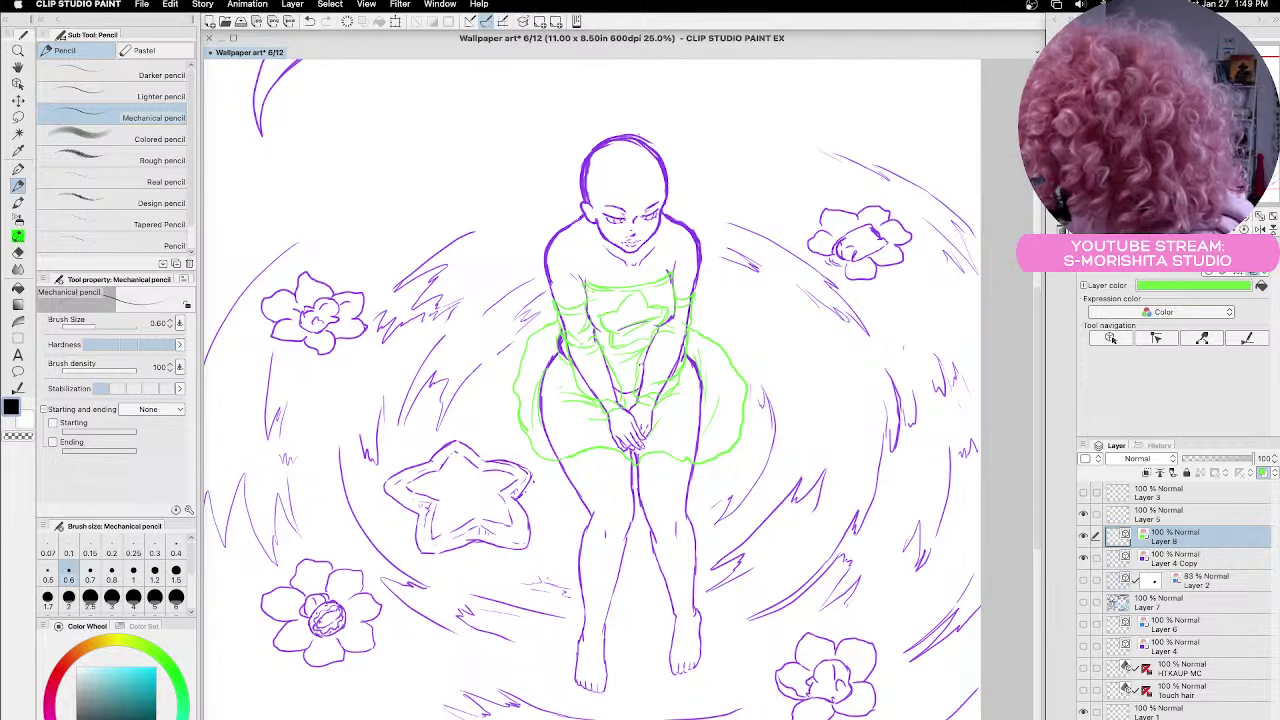
pyautogui.moveTo(636, 368); pyautogui.dragTo(632, 388)
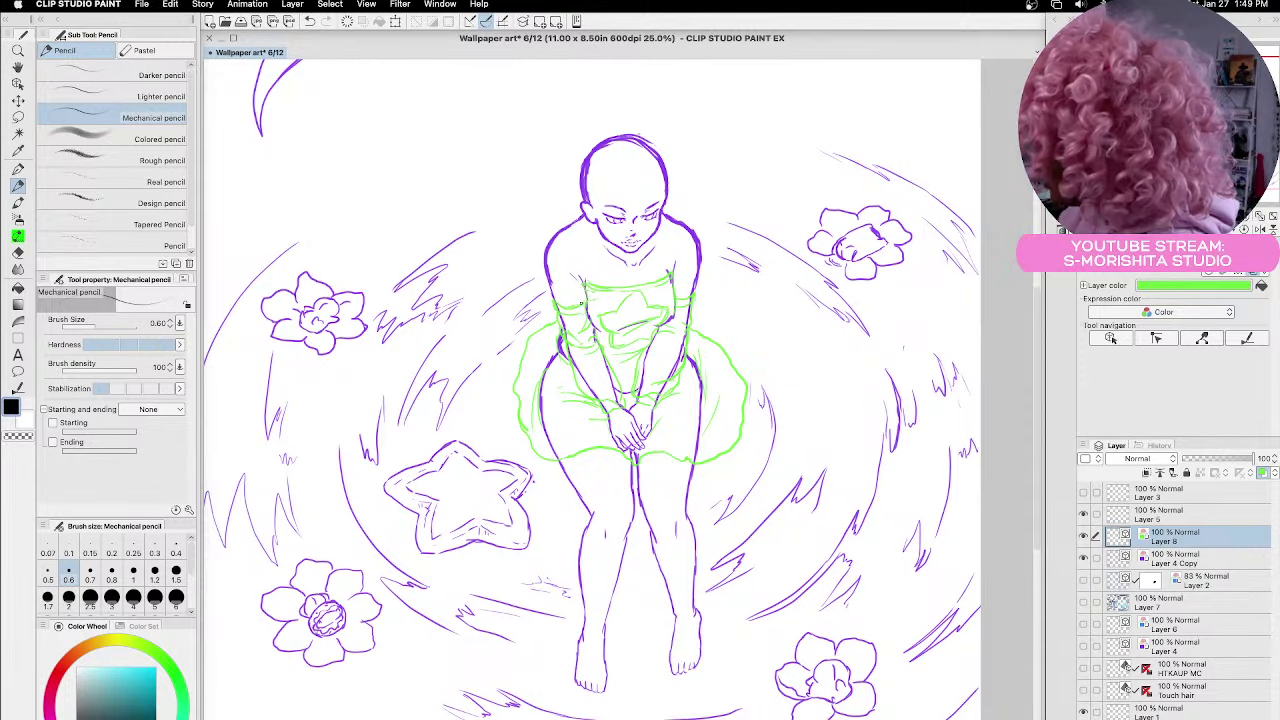
pyautogui.moveTo(562, 306); pyautogui.dragTo(584, 306)
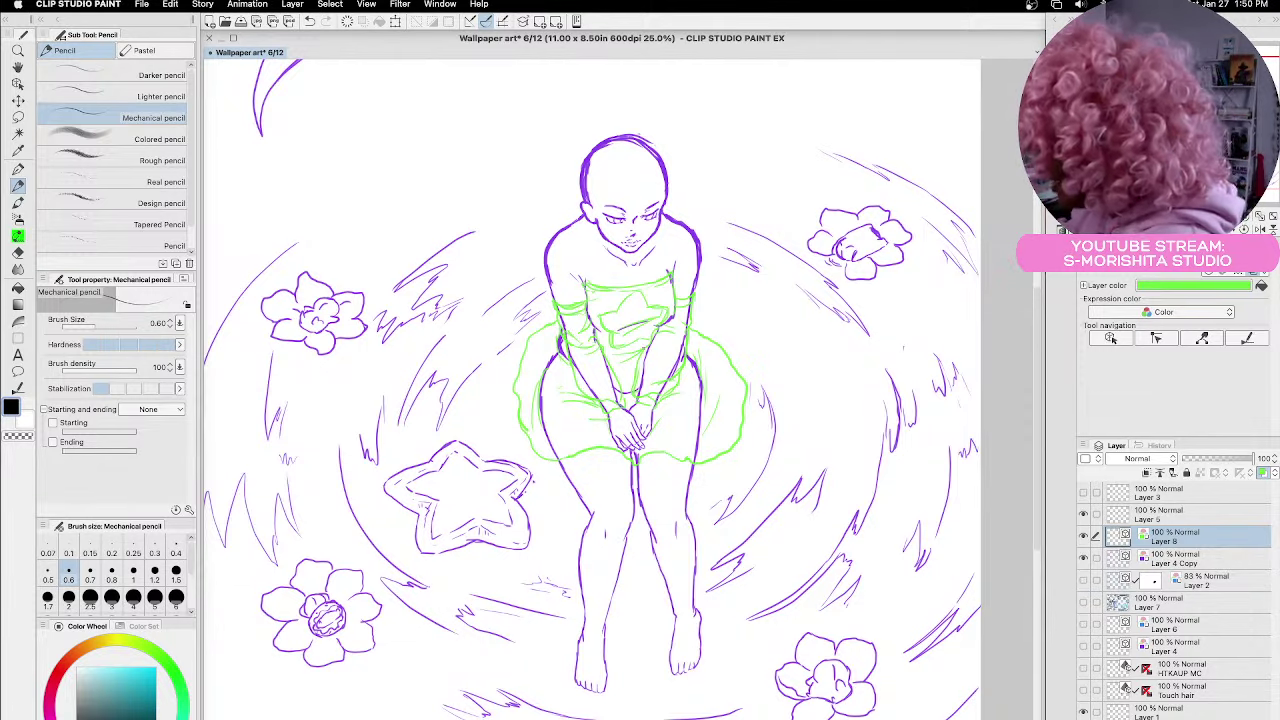
pyautogui.moveTo(644, 348)
pyautogui.mouseDown()
pyautogui.moveTo(684, 330)
pyautogui.moveTo(684, 312)
pyautogui.moveTo(680, 326)
pyautogui.mouseUp()
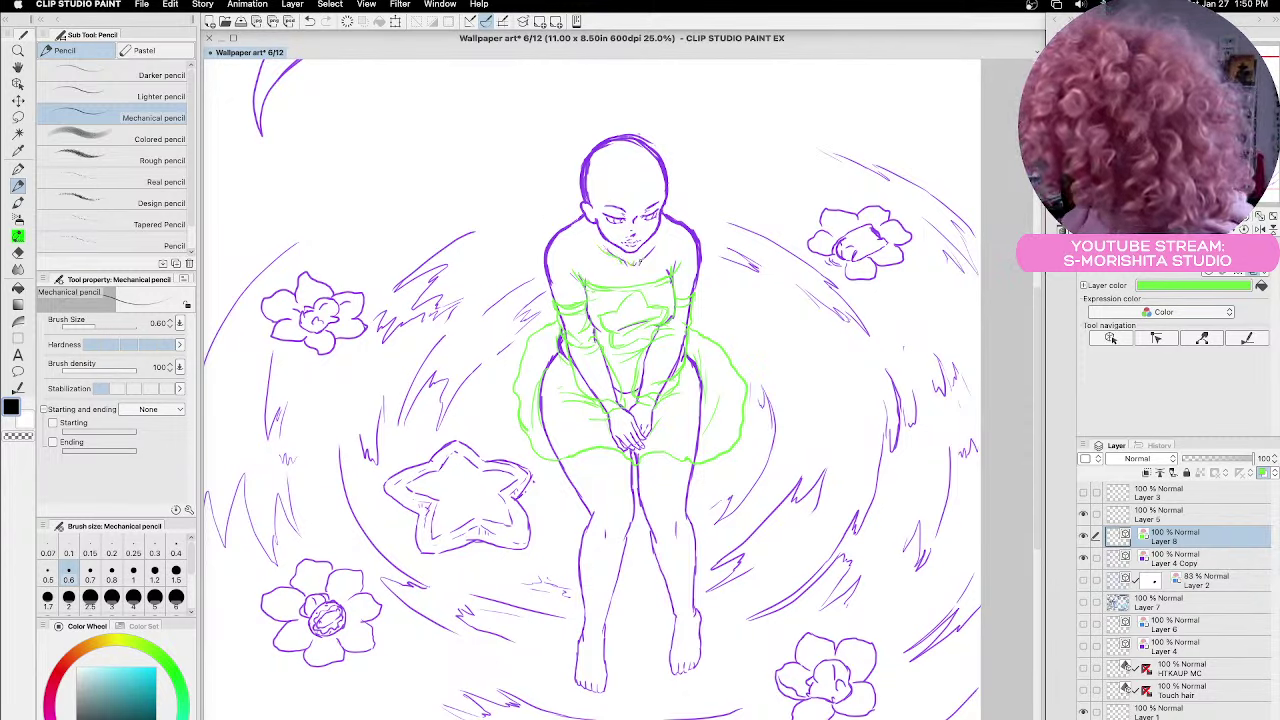
# Check the Layer 2 sketch and draw green straps over both shoulders down to the bodice neckline, reworking the strap on the left
pyautogui.click(1083, 581)
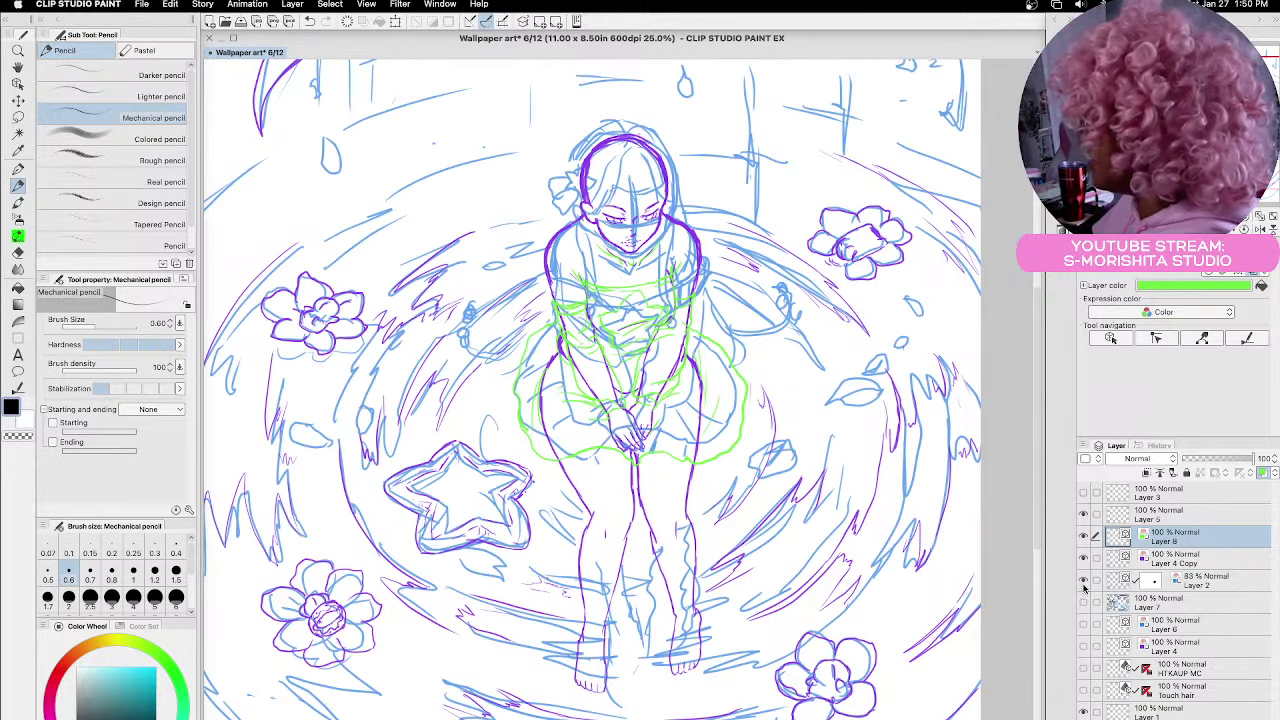
pyautogui.click(1083, 581)
pyautogui.moveTo(584, 259); pyautogui.dragTo(585, 281)
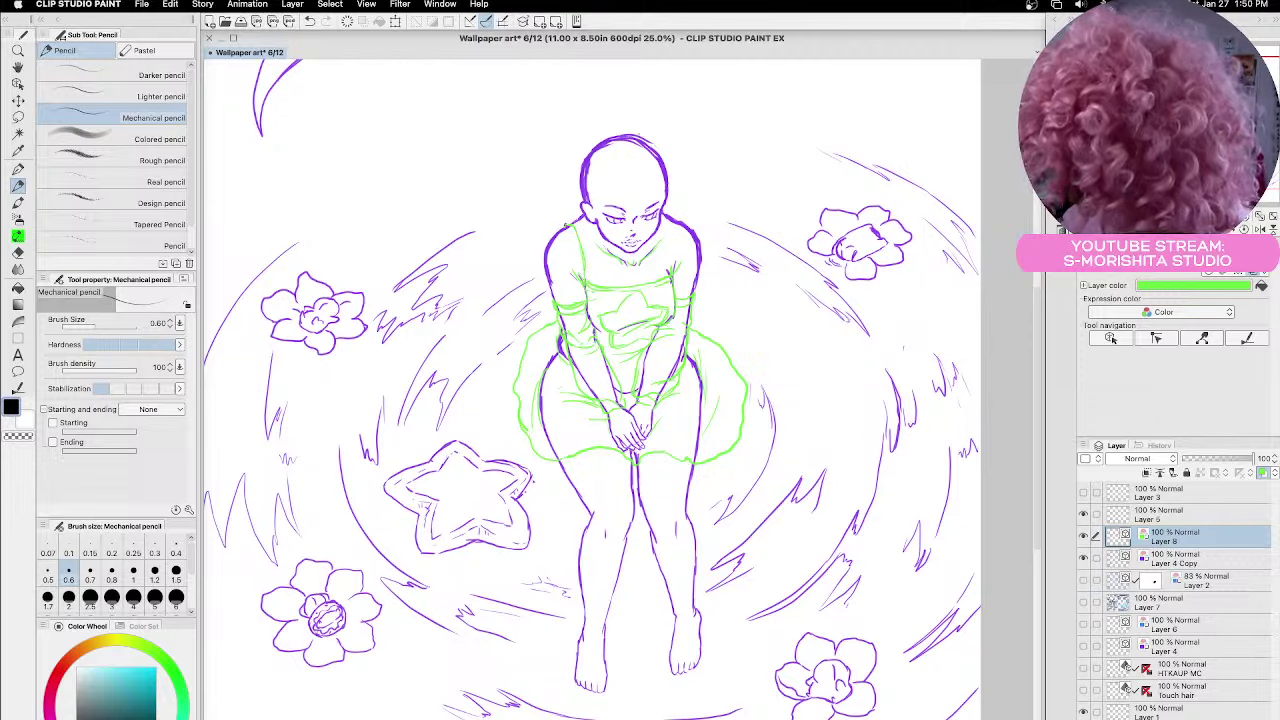
pyautogui.moveTo(566, 225)
pyautogui.mouseDown()
pyautogui.moveTo(575, 219)
pyautogui.moveTo(592, 279)
pyautogui.mouseUp()
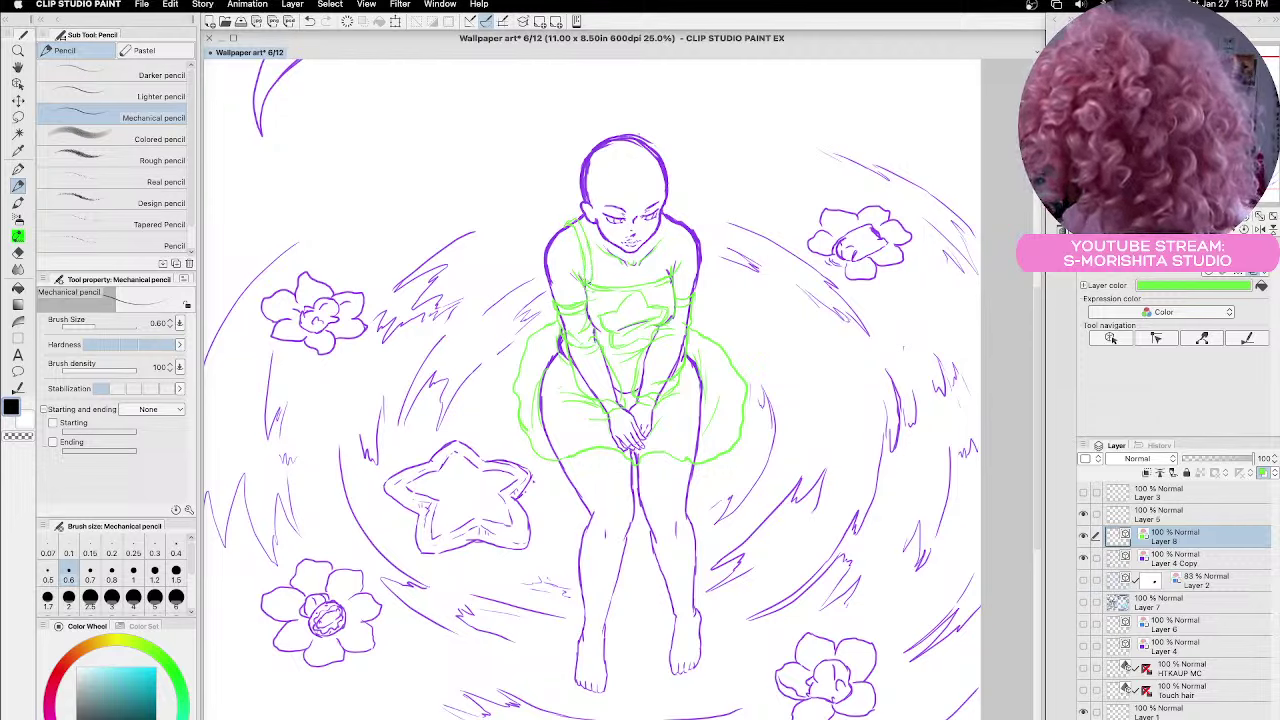
pyautogui.moveTo(668, 258); pyautogui.dragTo(669, 278)
pyautogui.moveTo(666, 223); pyautogui.dragTo(667, 264)
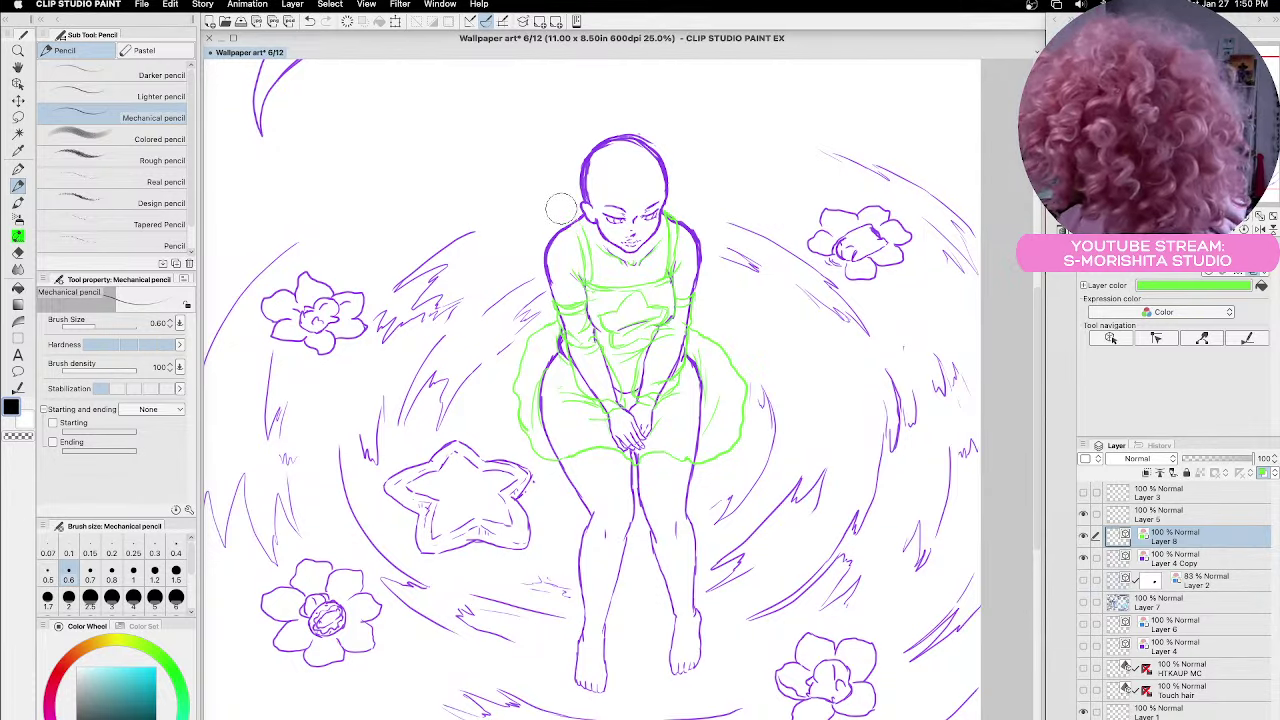
pyautogui.moveTo(578, 227); pyautogui.dragTo(575, 243)
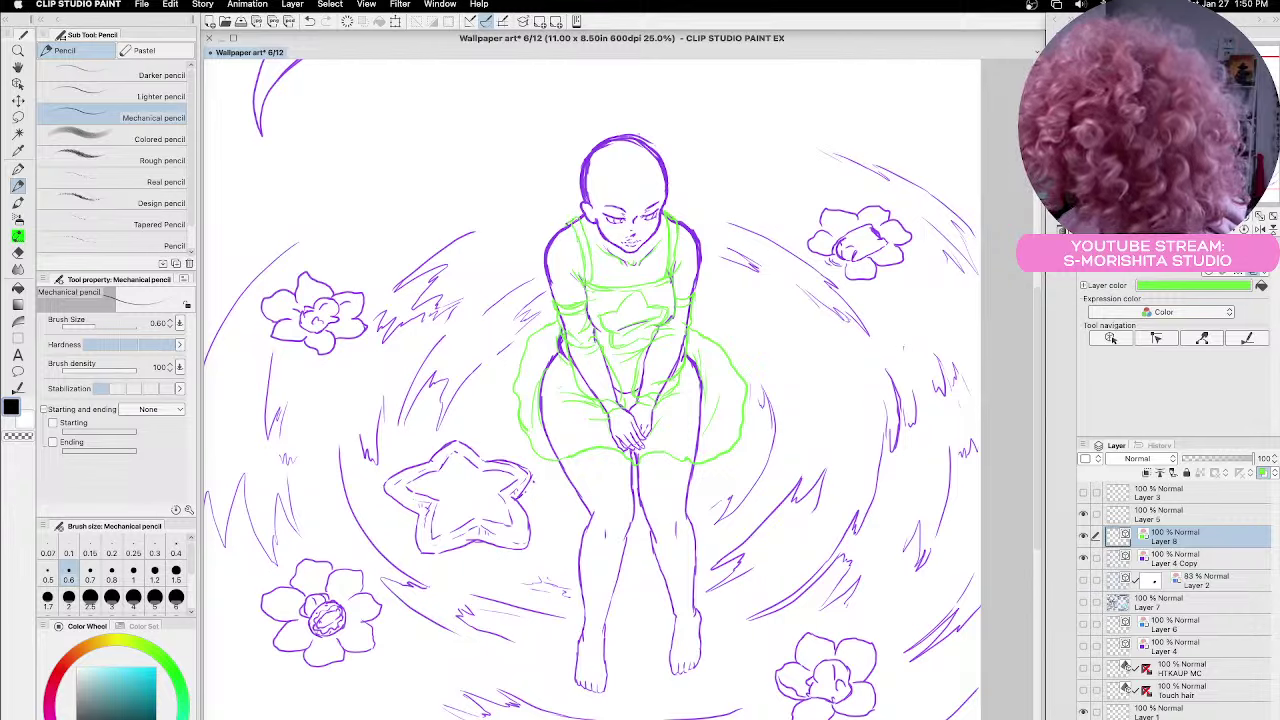
pyautogui.moveTo(572, 218); pyautogui.dragTo(589, 283)
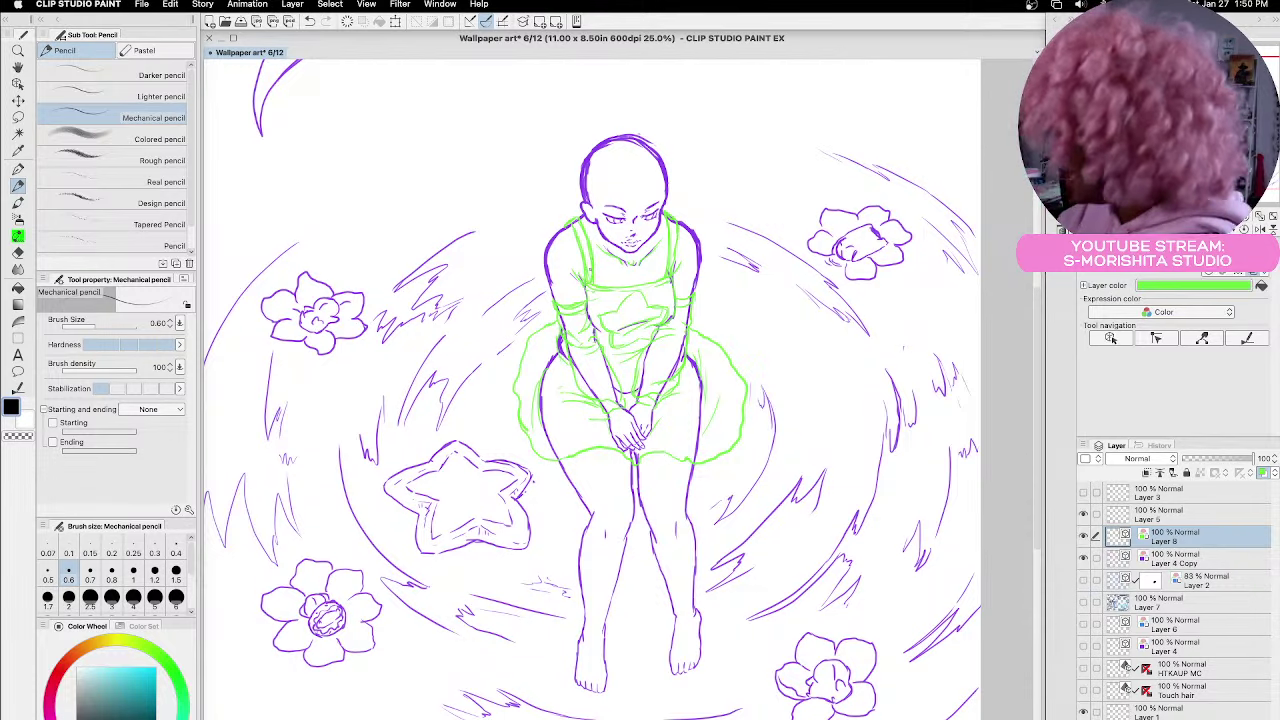
# Try sketching a sleeve edge along the outer upper arm on the left, guided by the Layer 2 sketch
pyautogui.click(1083, 580)
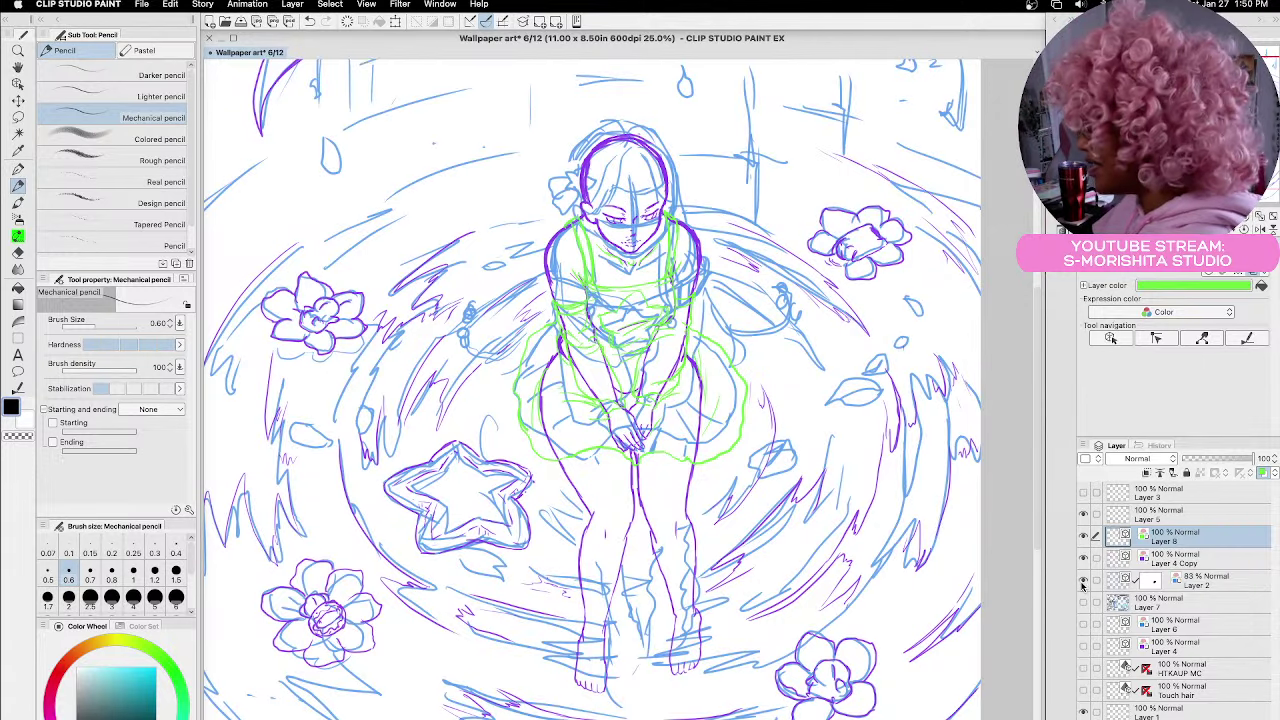
pyautogui.click(1083, 580)
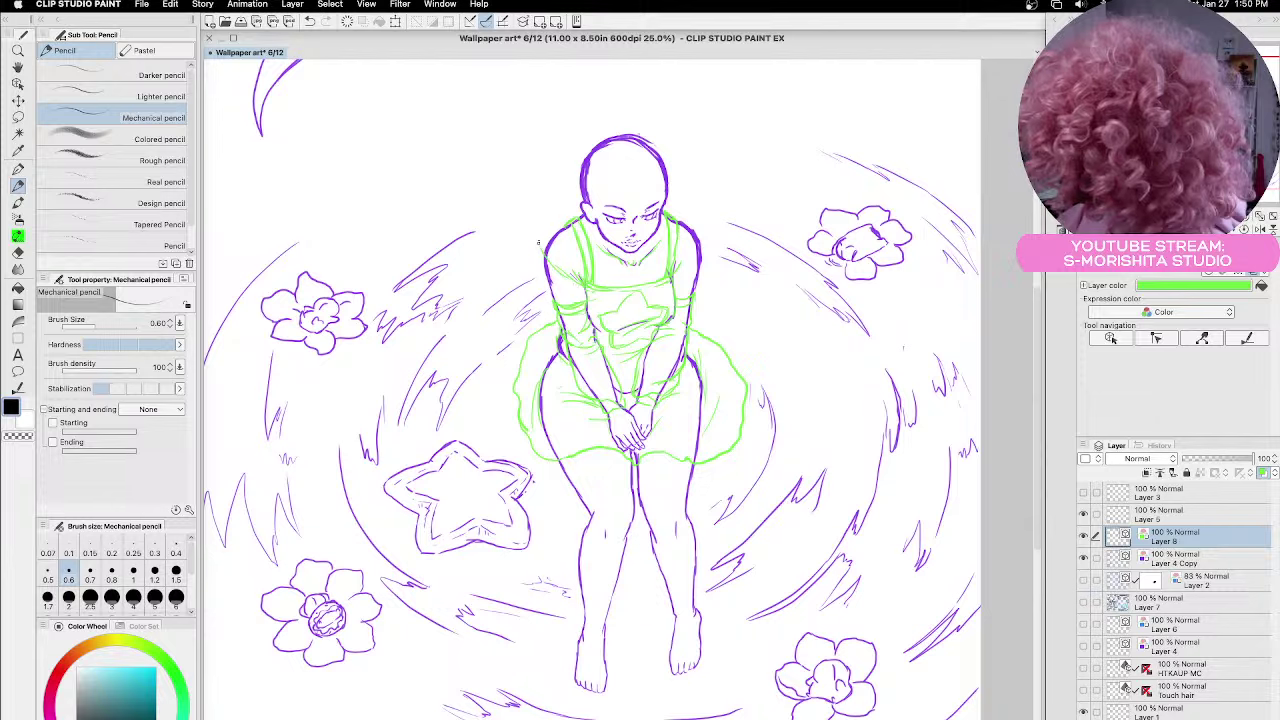
pyautogui.moveTo(535, 248); pyautogui.dragTo(541, 281)
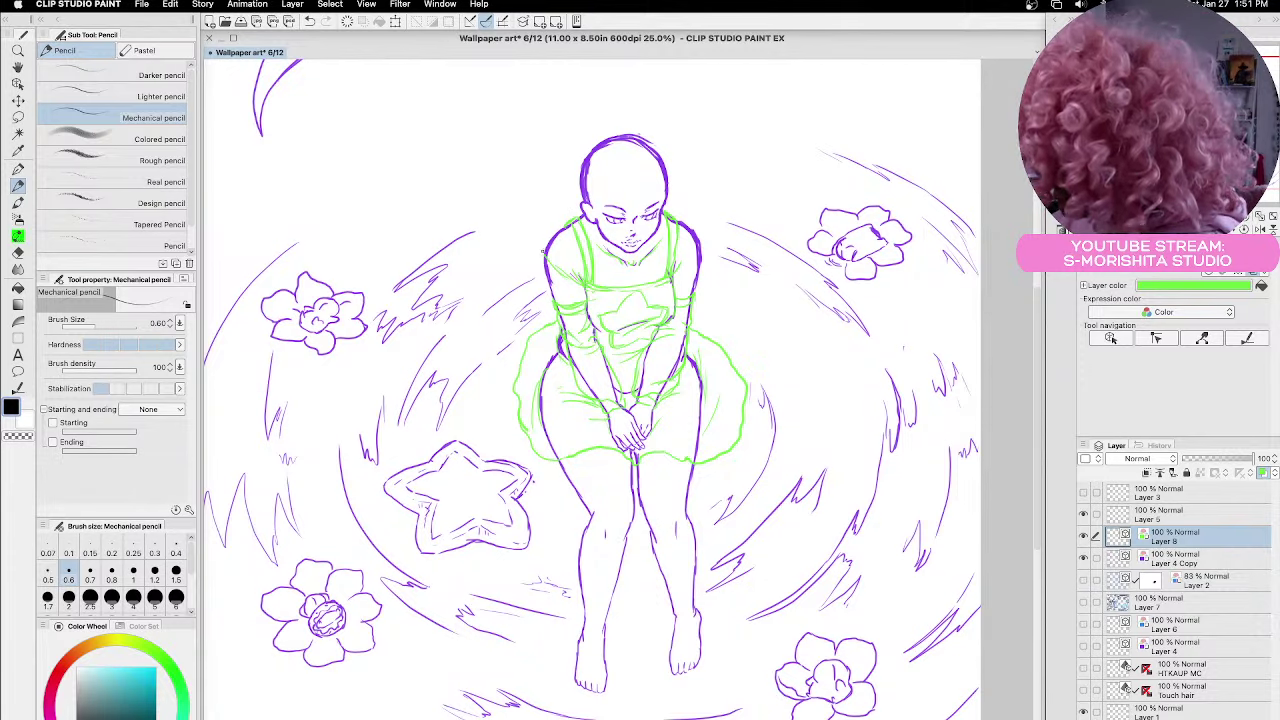
pyautogui.moveTo(542, 260)
pyautogui.mouseDown()
pyautogui.moveTo(539, 277)
pyautogui.moveTo(535, 267)
pyautogui.mouseUp()
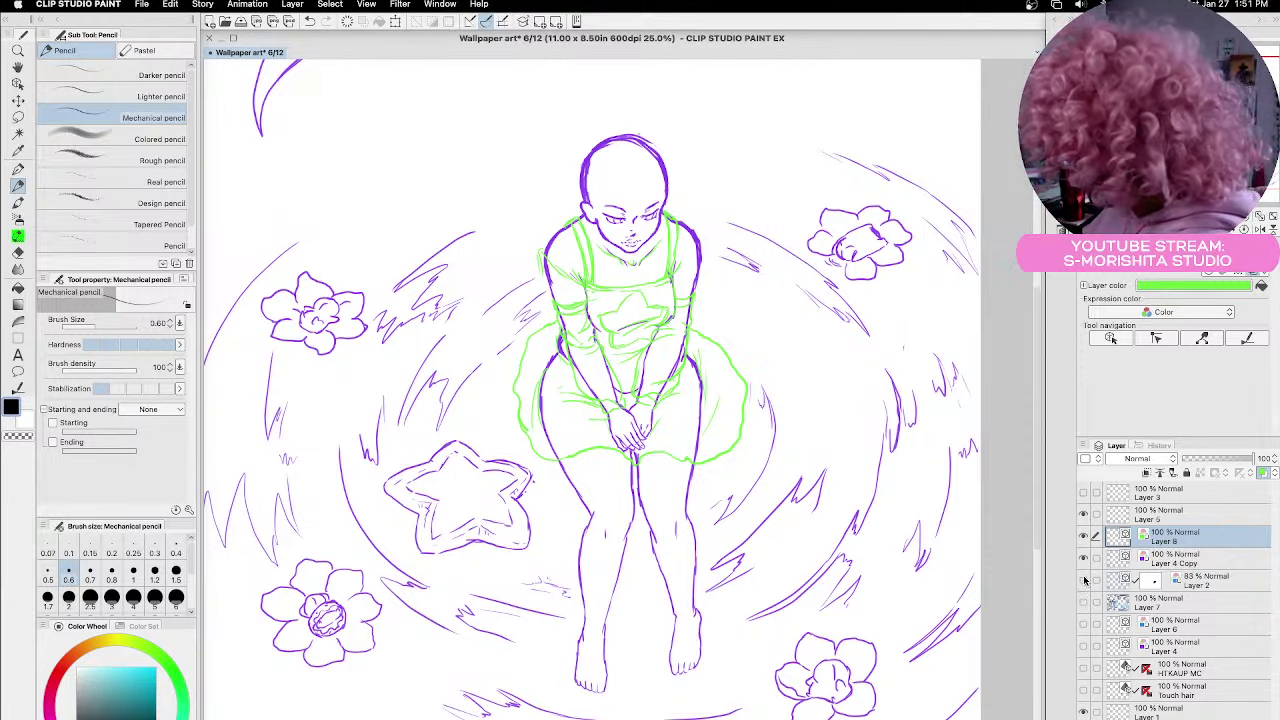
# Erase the green sleeve bands from both upper arms and compare the dress with the Layer 2 sketch
pyautogui.click(1084, 581)
pyautogui.click(1085, 581)
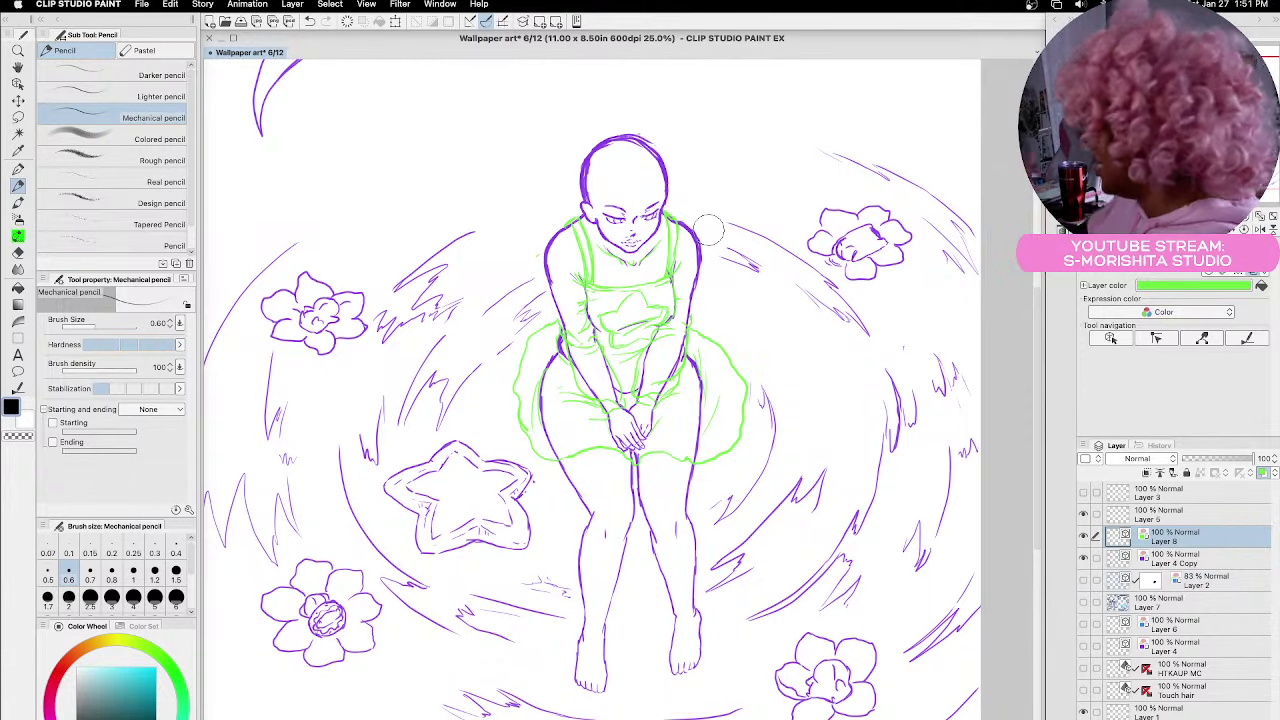
pyautogui.click(1083, 582)
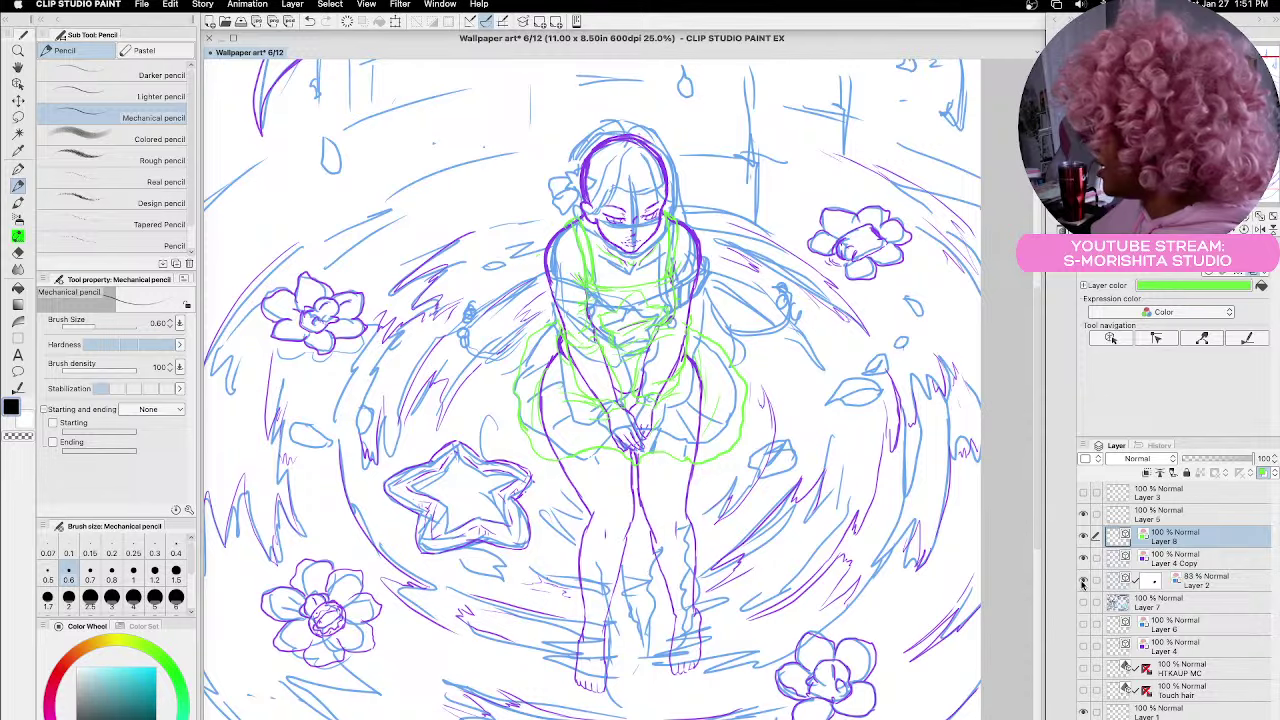
pyautogui.click(1083, 582)
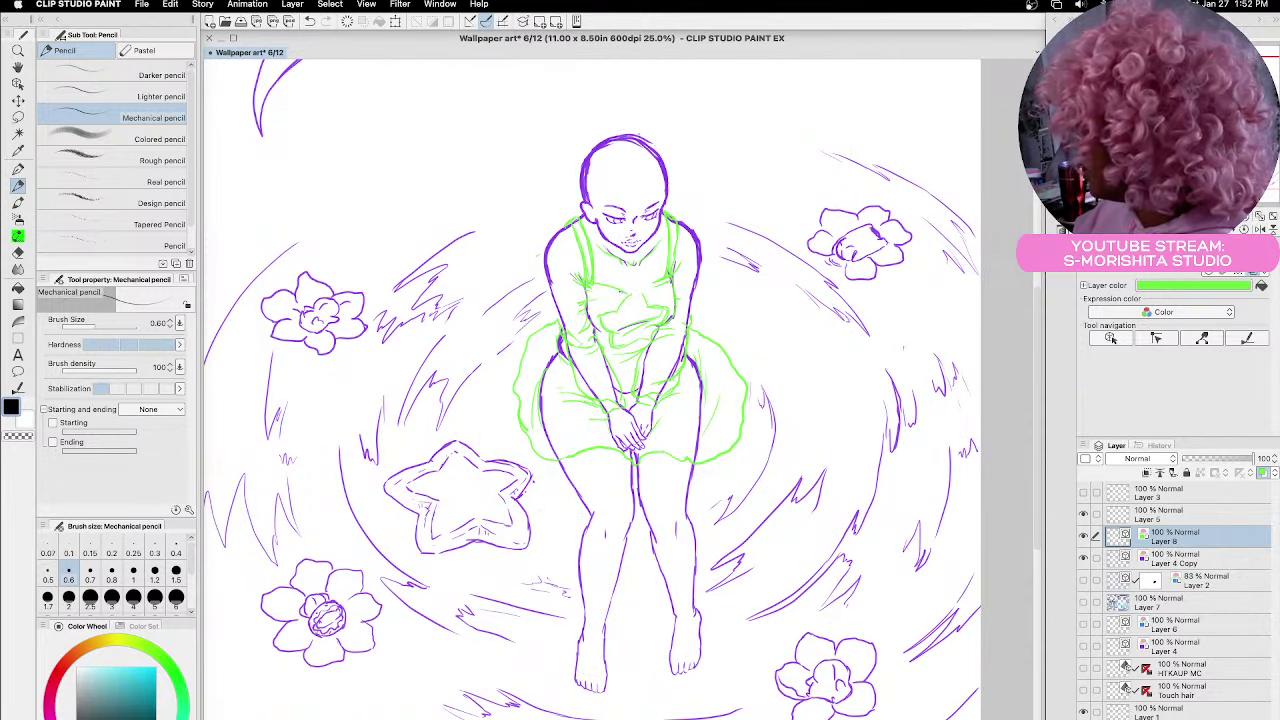
# Redraw the bodice neckline with a dip above the chest star and outline a sleeve along the upper arm on the left
pyautogui.moveTo(631, 295)
pyautogui.mouseDown()
pyautogui.moveTo(660, 281)
pyautogui.moveTo(622, 293)
pyautogui.mouseUp()
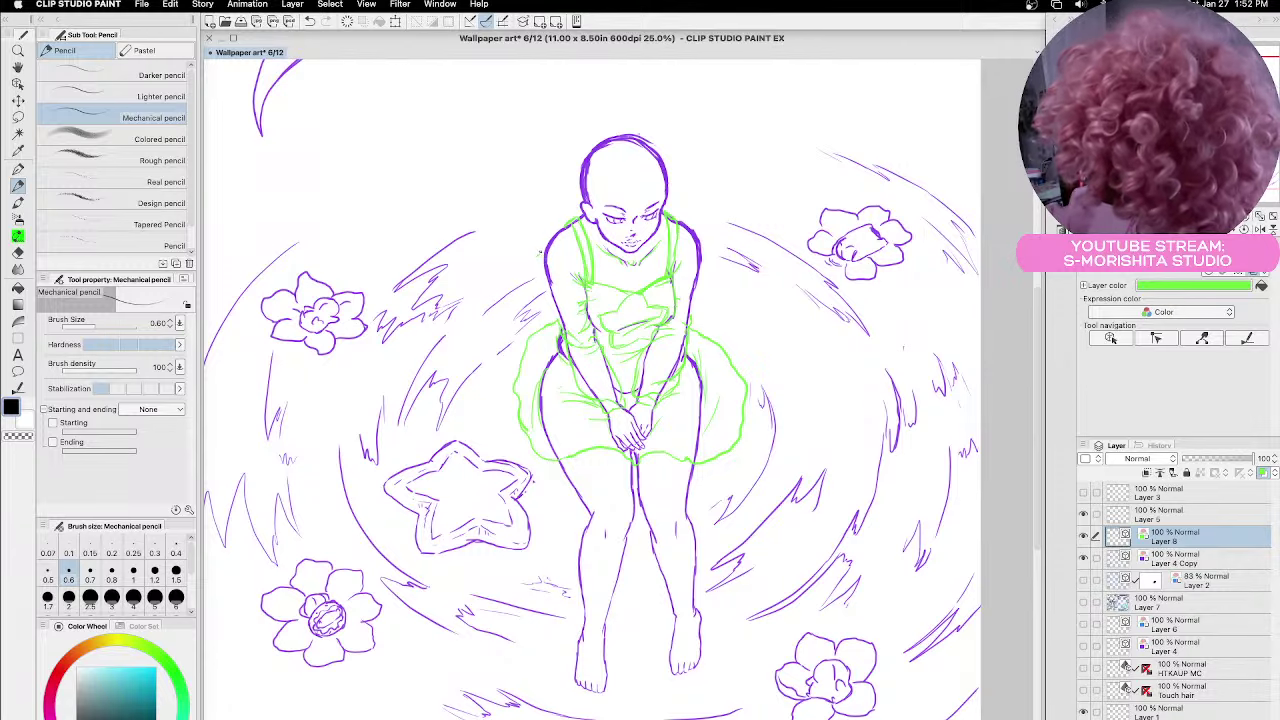
pyautogui.moveTo(541, 253)
pyautogui.mouseDown()
pyautogui.moveTo(583, 287)
pyautogui.moveTo(550, 313)
pyautogui.moveTo(557, 331)
pyautogui.mouseUp()
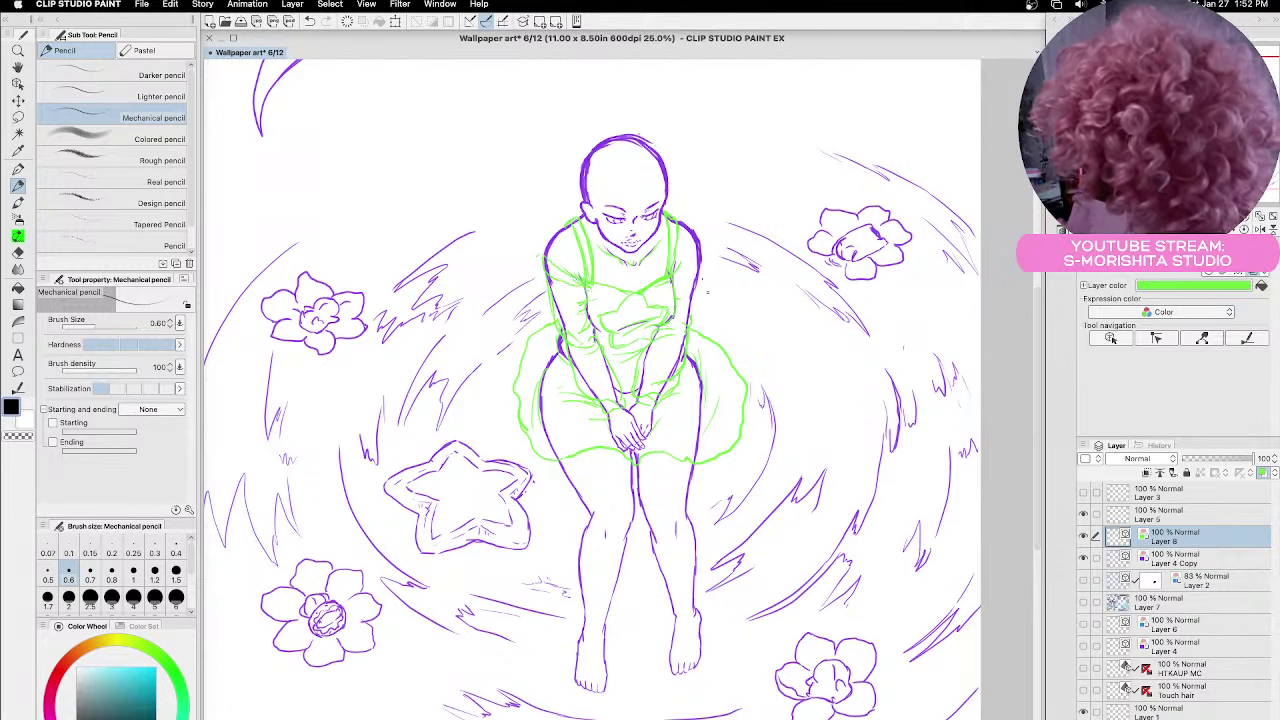
# Outline a green sleeve along the upper arm on the right and compare the dress with the Layer 2 sketch
pyautogui.moveTo(672, 272); pyautogui.dragTo(698, 246)
pyautogui.moveTo(688, 262)
pyautogui.mouseDown()
pyautogui.moveTo(699, 245)
pyautogui.moveTo(687, 330)
pyautogui.mouseUp()
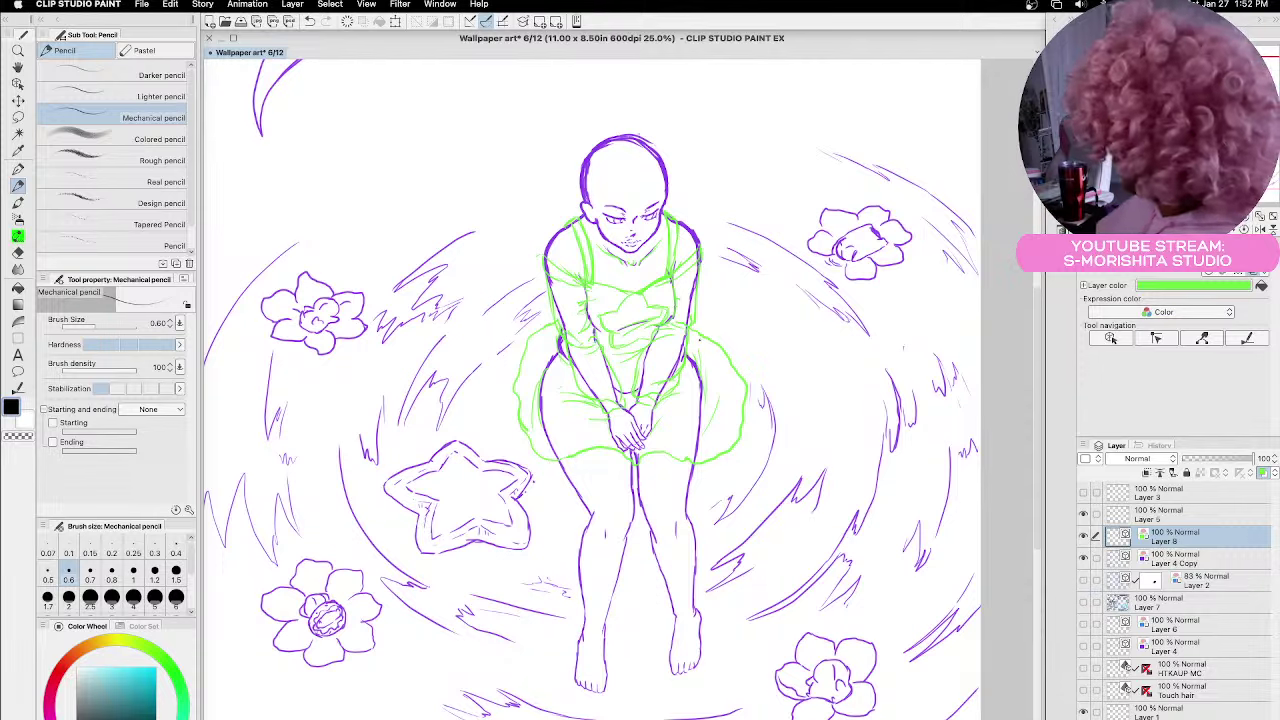
pyautogui.click(1084, 581)
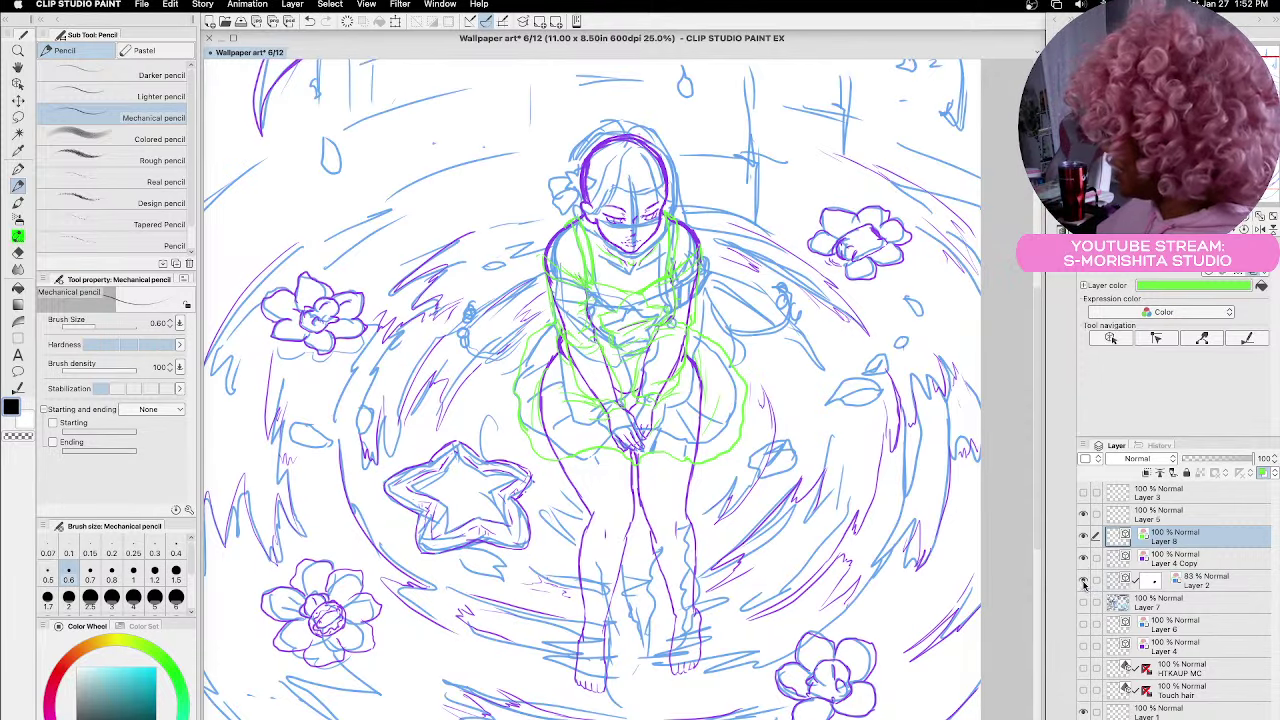
pyautogui.click(1084, 581)
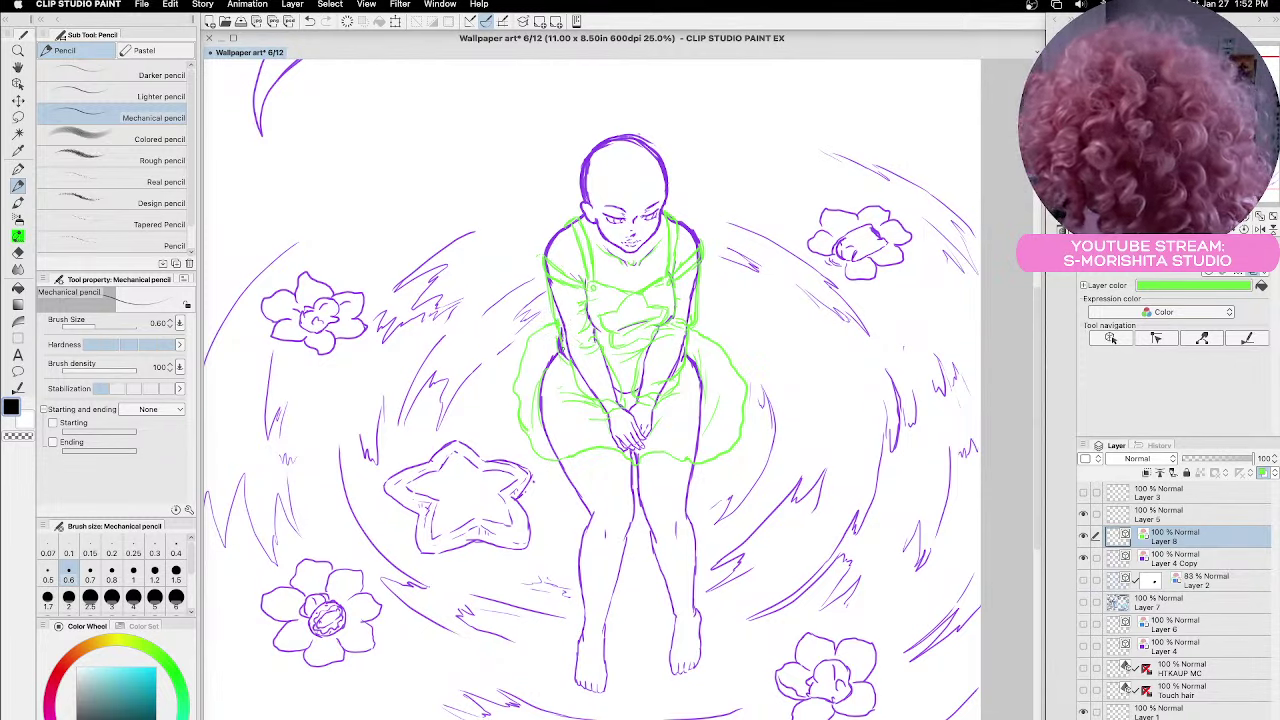
# Draw green sleeve lines along both forearms toward the wrists and check them against the Layer 2 sketch
pyautogui.moveTo(566, 352); pyautogui.dragTo(578, 394)
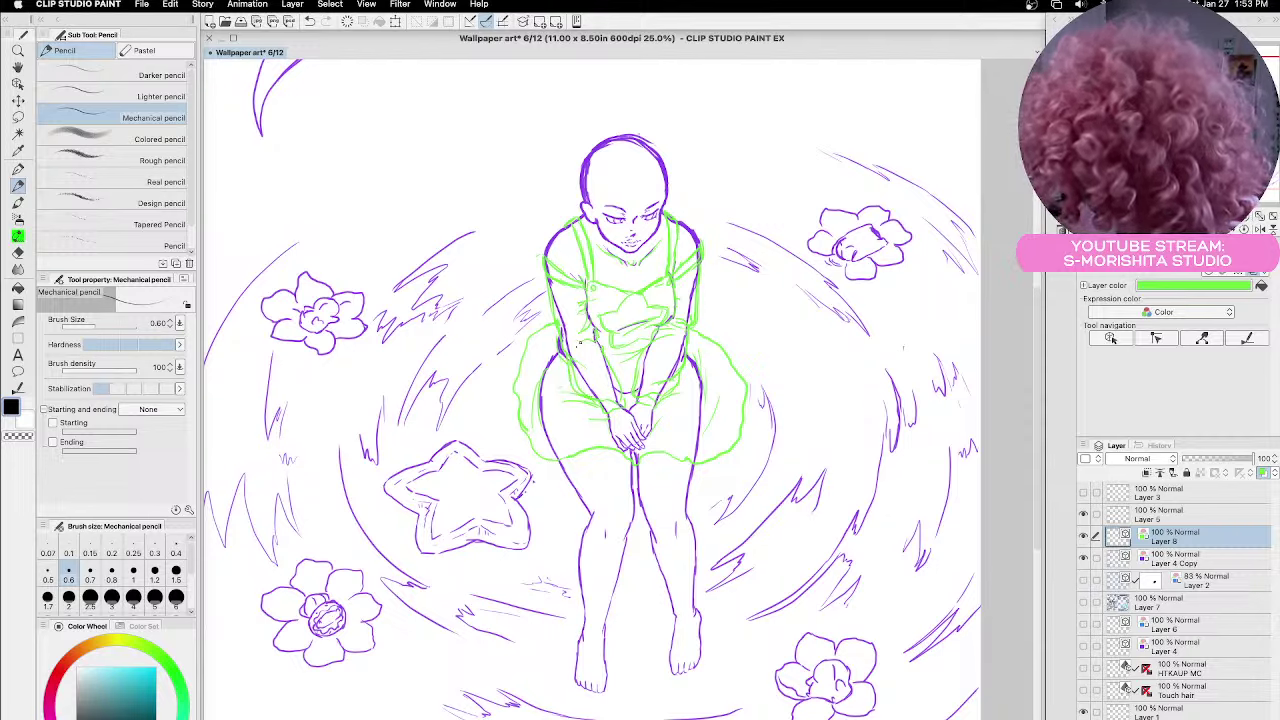
pyautogui.moveTo(606, 352)
pyautogui.mouseDown()
pyautogui.moveTo(626, 394)
pyautogui.moveTo(606, 416)
pyautogui.moveTo(612, 400)
pyautogui.mouseUp()
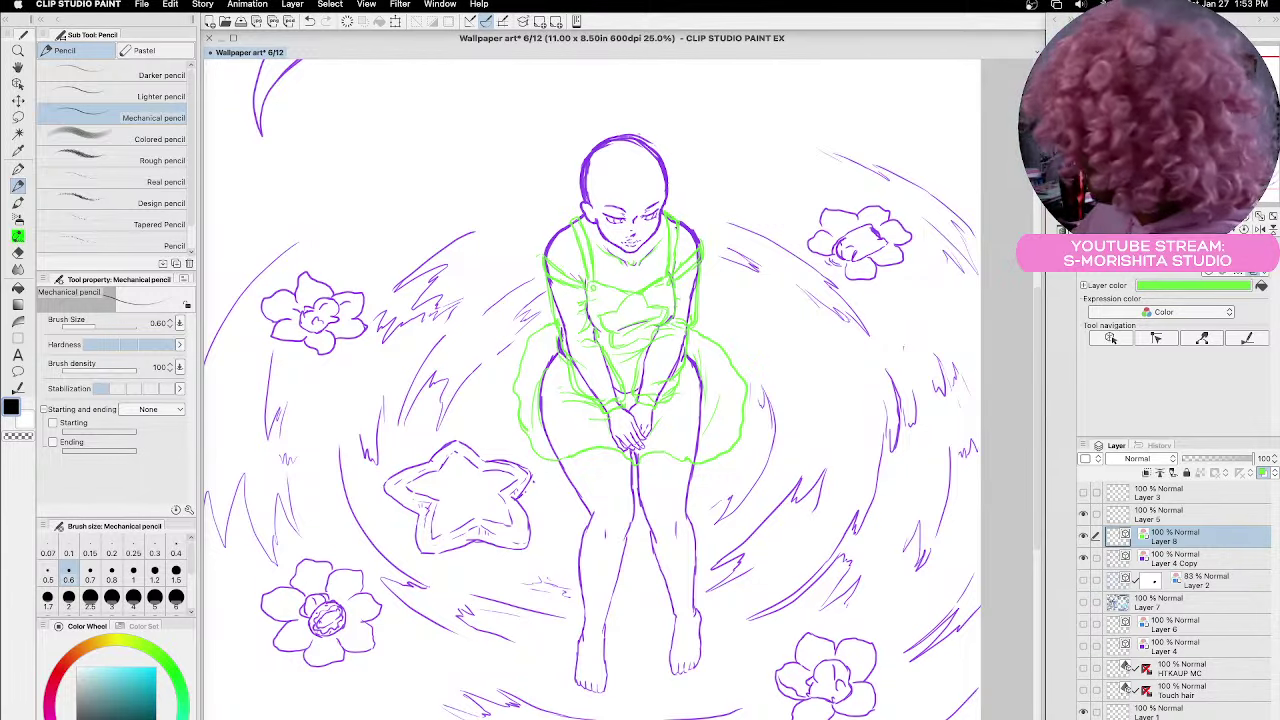
pyautogui.click(1083, 582)
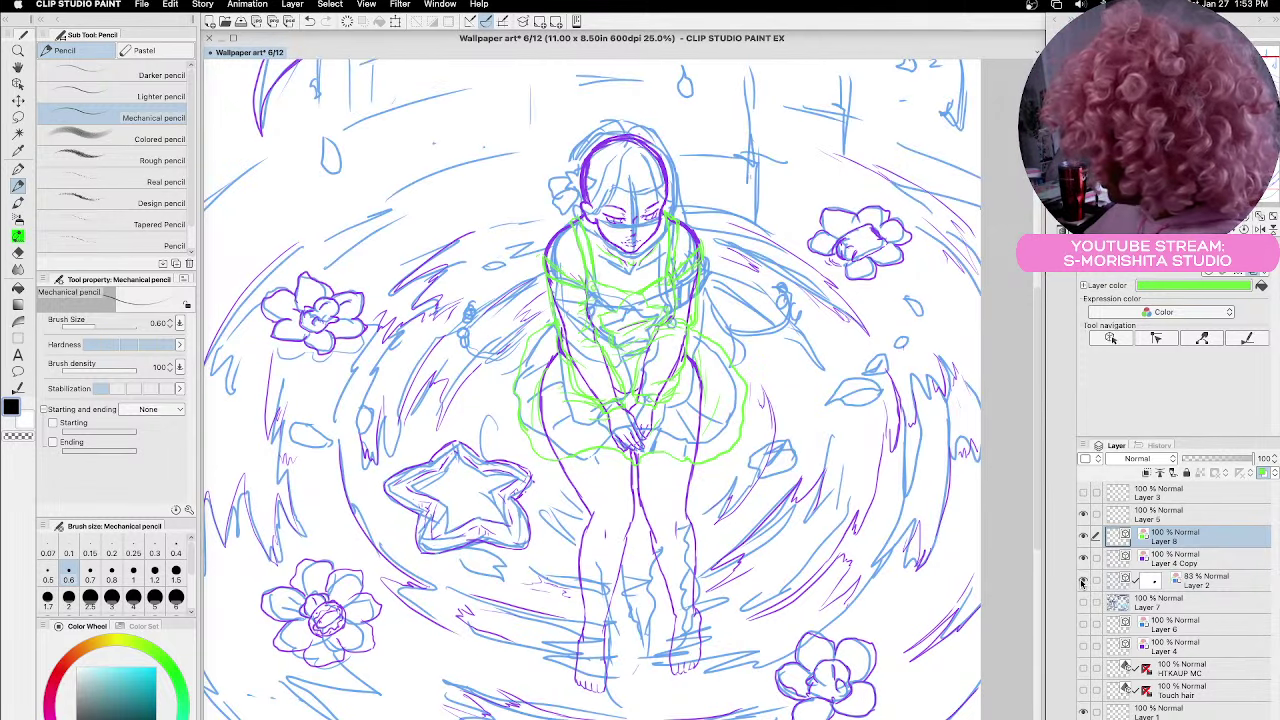
pyautogui.click(1082, 582)
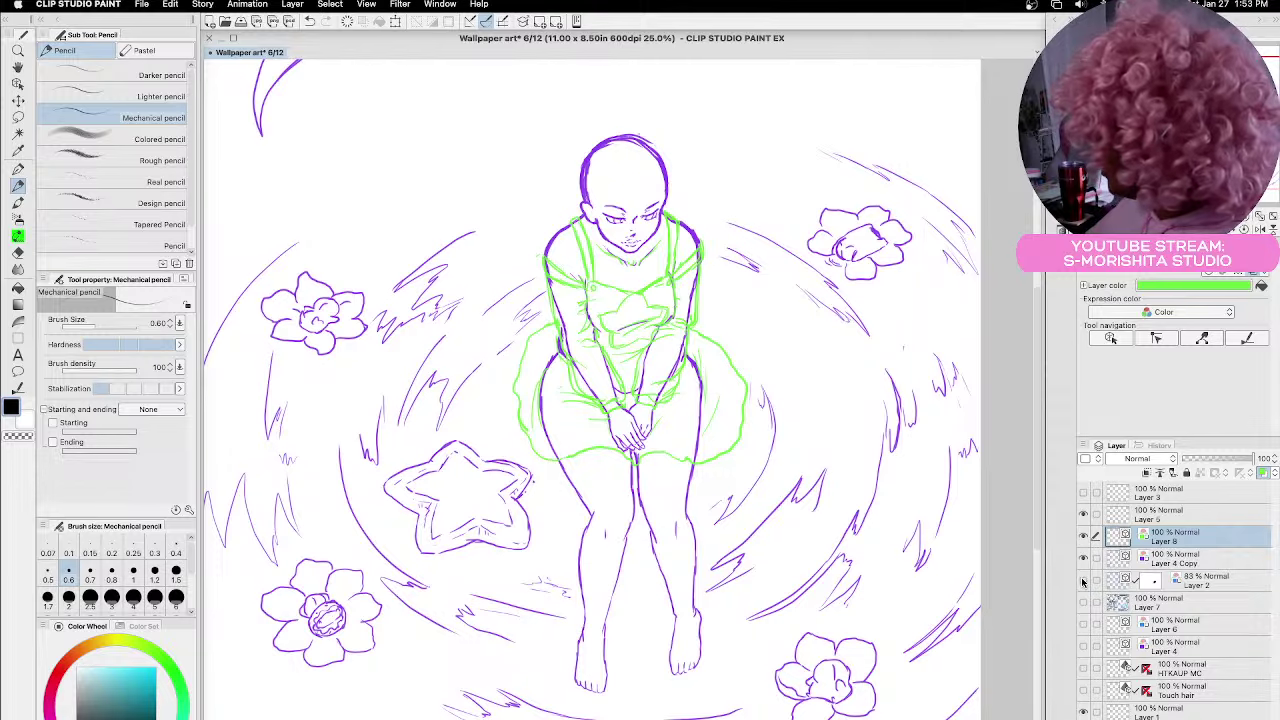
# Check the green dress on its own with the Layer 4 Copy figure hidden, and make Layer 4 Copy the active layer
pyautogui.click(1083, 557)
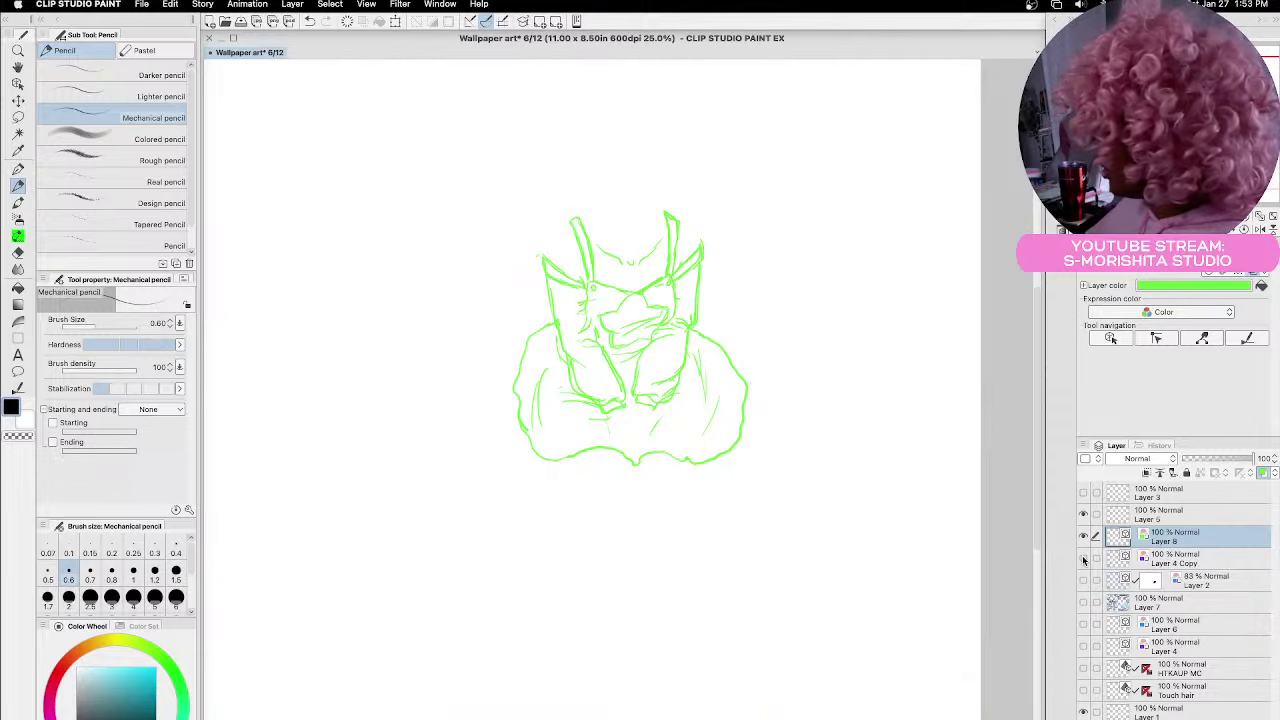
pyautogui.click(1083, 557)
pyautogui.click(1170, 560)
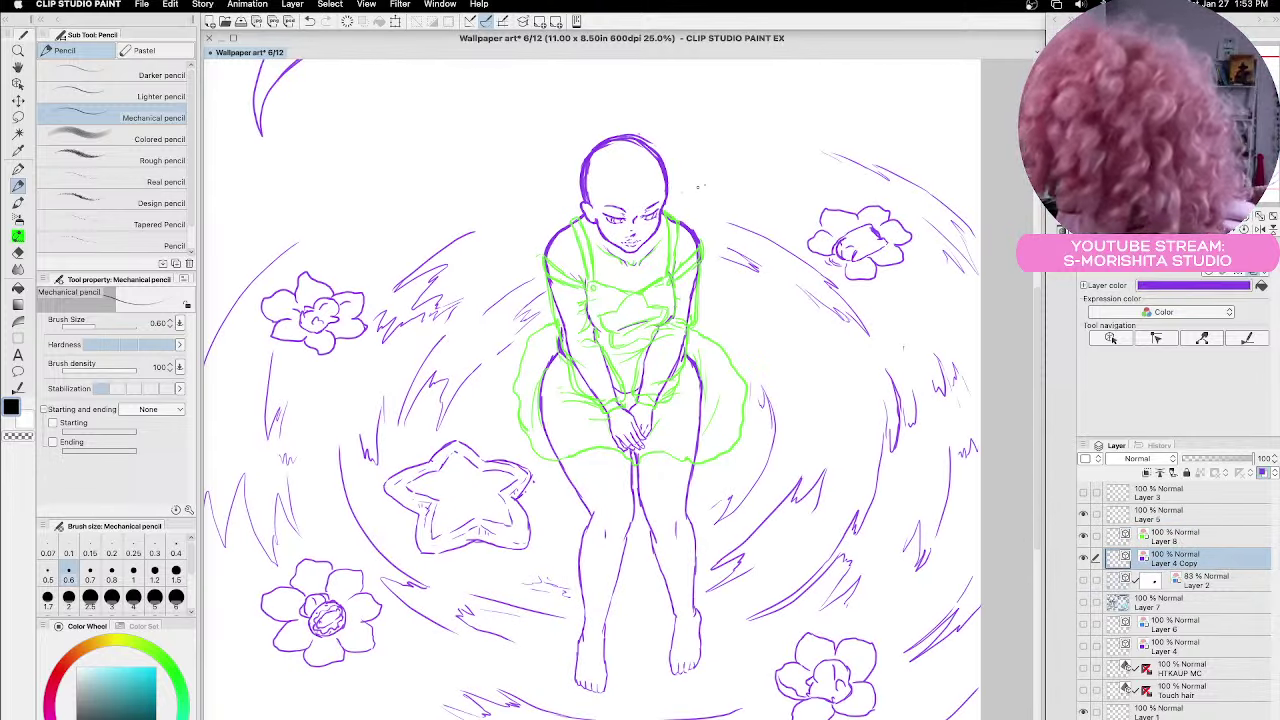
# Try retouching the eye on the left and the mouth area of the figure's face on Layer 4 Copy
pyautogui.moveTo(604, 210)
pyautogui.mouseDown()
pyautogui.moveTo(626, 224)
pyautogui.moveTo(620, 238)
pyautogui.mouseUp()
pyautogui.hotkey('ctrl', 'z')
pyautogui.hotkey('ctrl', 'z')
pyautogui.hotkey('ctrl', 'z')
pyautogui.hotkey('ctrl', 'z')
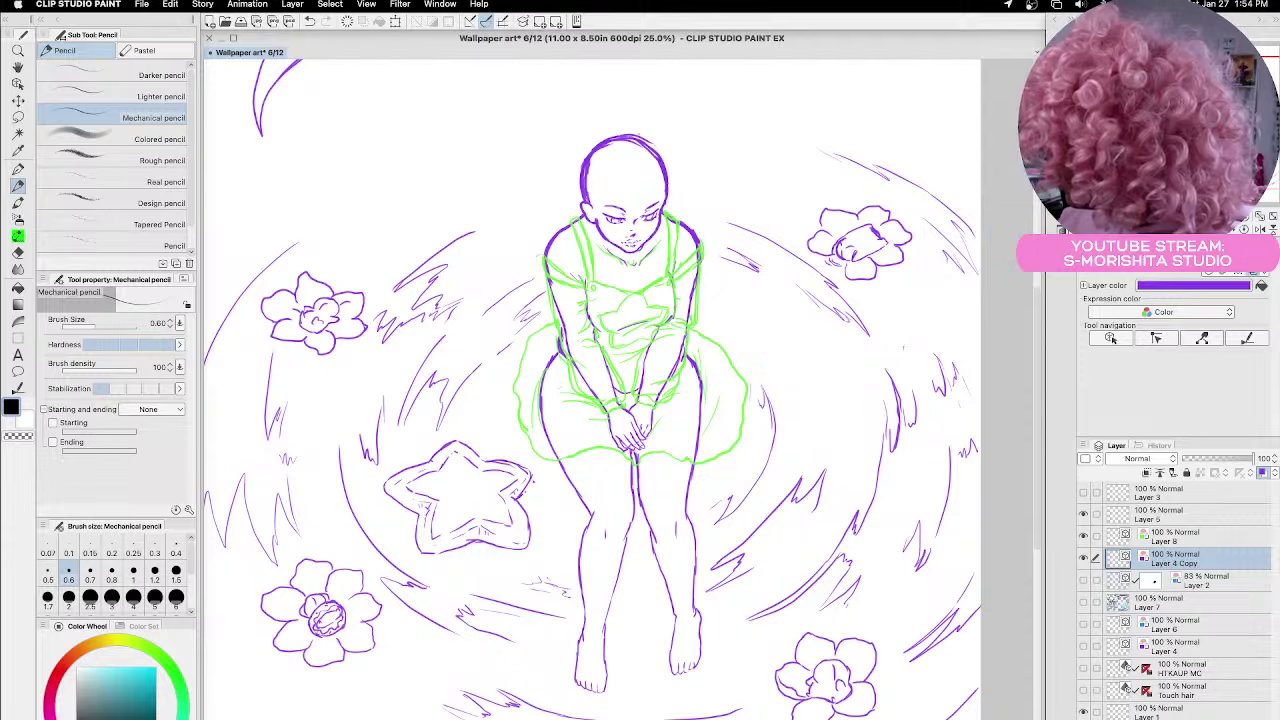
pyautogui.moveTo(636, 238)
pyautogui.mouseDown()
pyautogui.moveTo(660, 258)
pyautogui.moveTo(624, 262)
pyautogui.moveTo(628, 248)
pyautogui.moveTo(650, 262)
pyautogui.mouseUp()
pyautogui.press('super+z')
pyautogui.press('super+z')
pyautogui.press('super+z')
pyautogui.press('super+z')
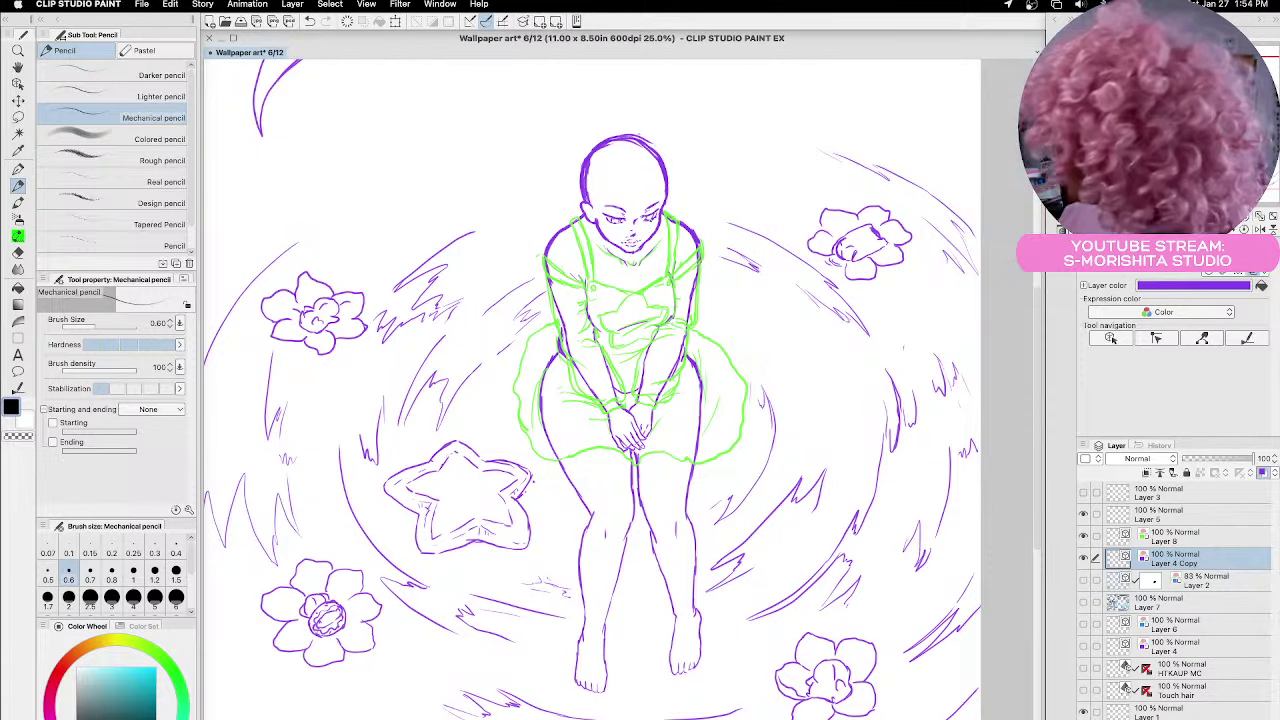
# Rework the eye on the right of the face on Layer 4 Copy, undoing unsatisfactory strokes around the eye and chin
pyautogui.moveTo(646, 214); pyautogui.dragTo(672, 200)
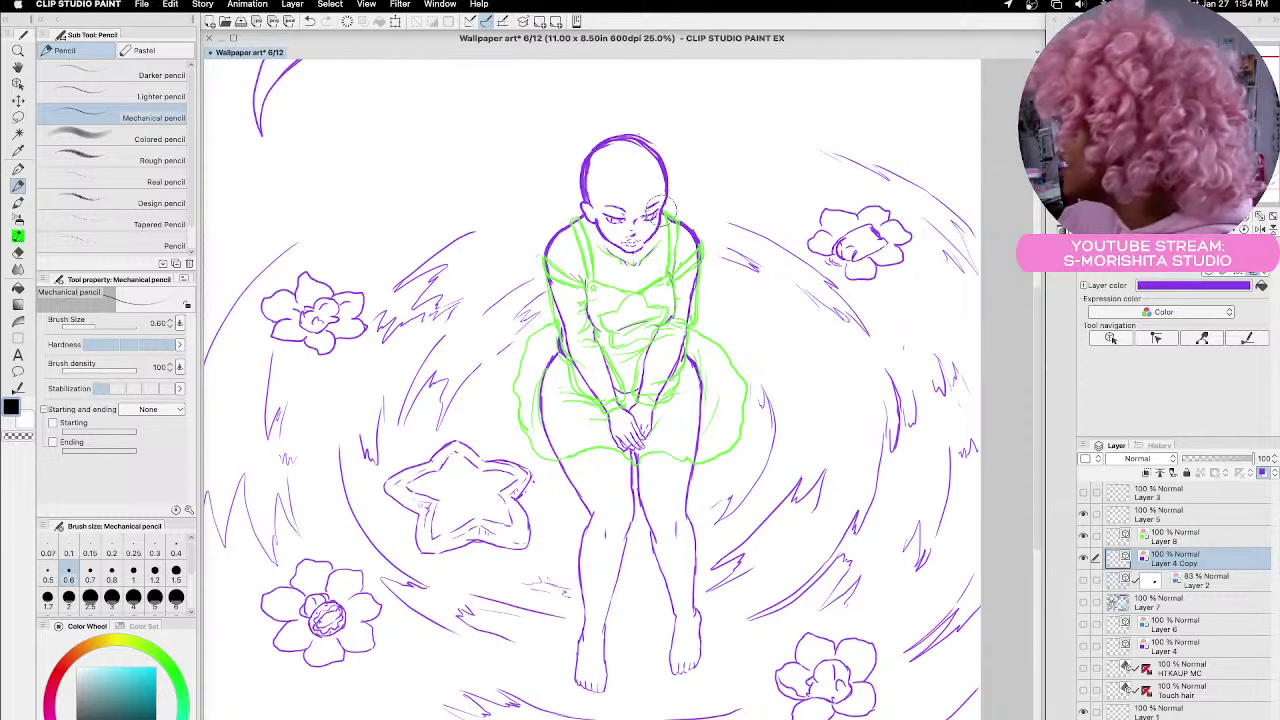
pyautogui.press('super+z')
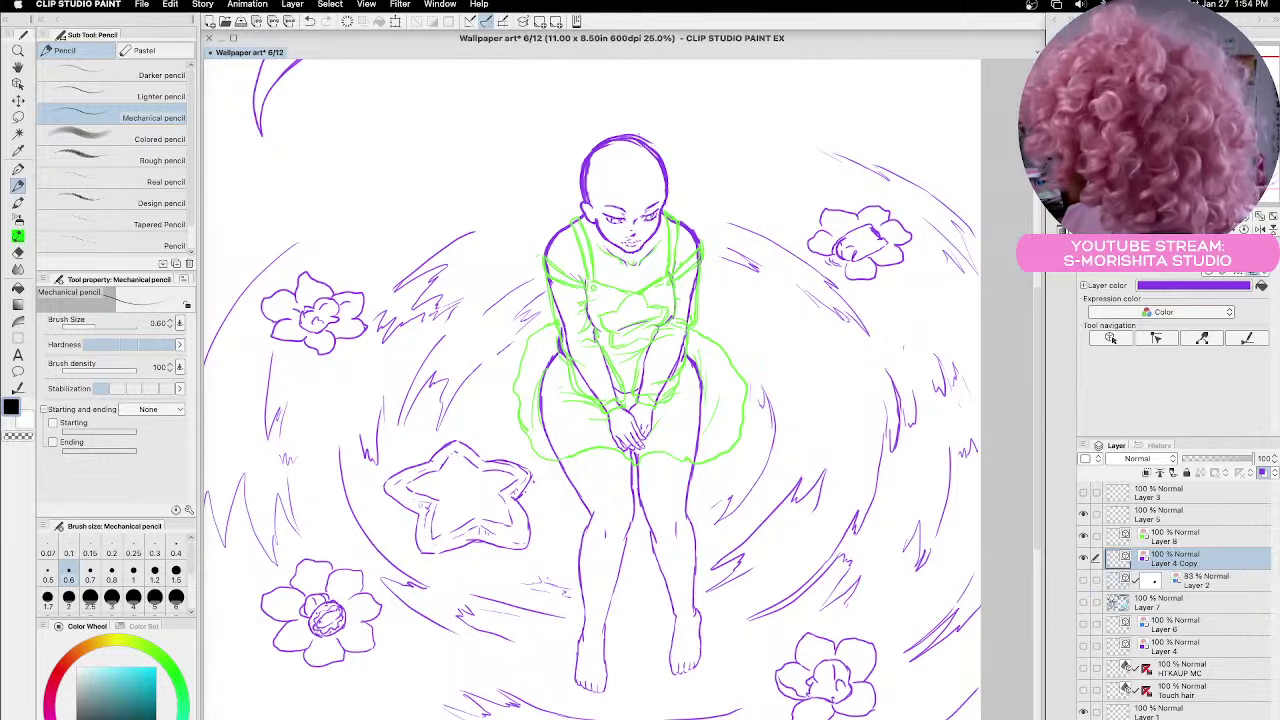
pyautogui.moveTo(634, 258); pyautogui.dragTo(650, 266)
pyautogui.press('super+z')
pyautogui.press('super+z')
pyautogui.moveTo(638, 222); pyautogui.dragTo(660, 218)
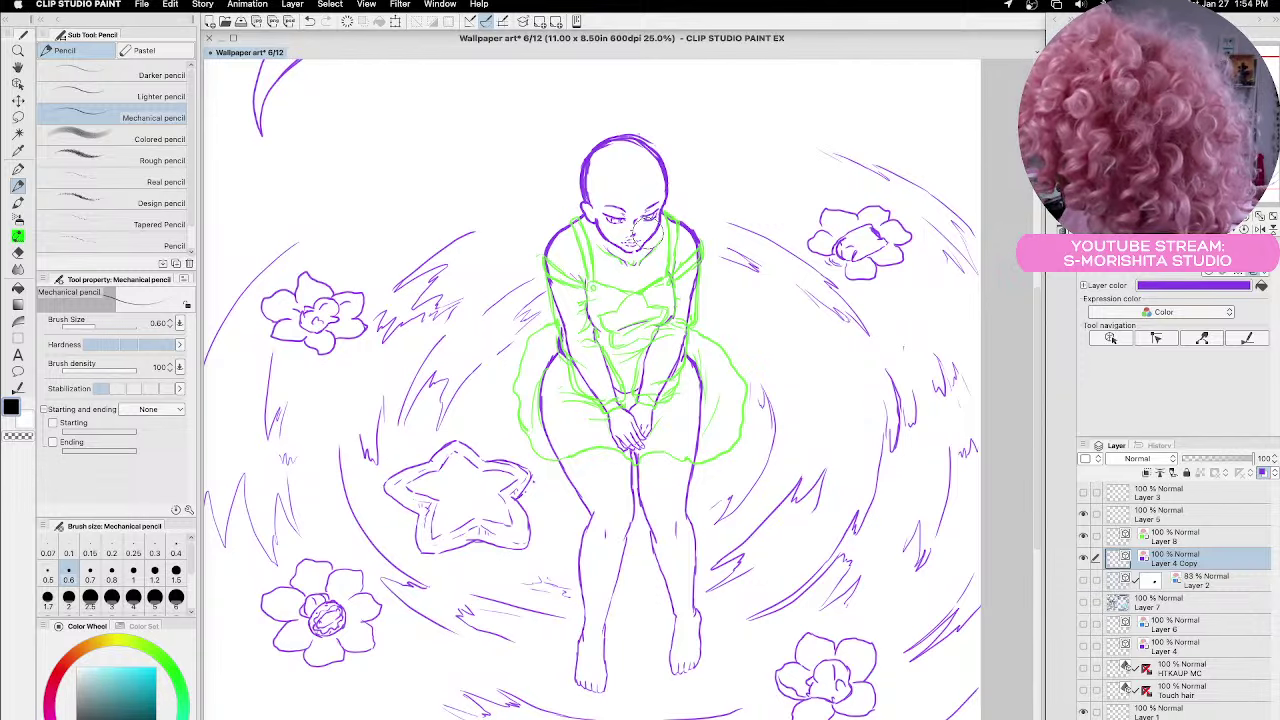
pyautogui.press('super+z')
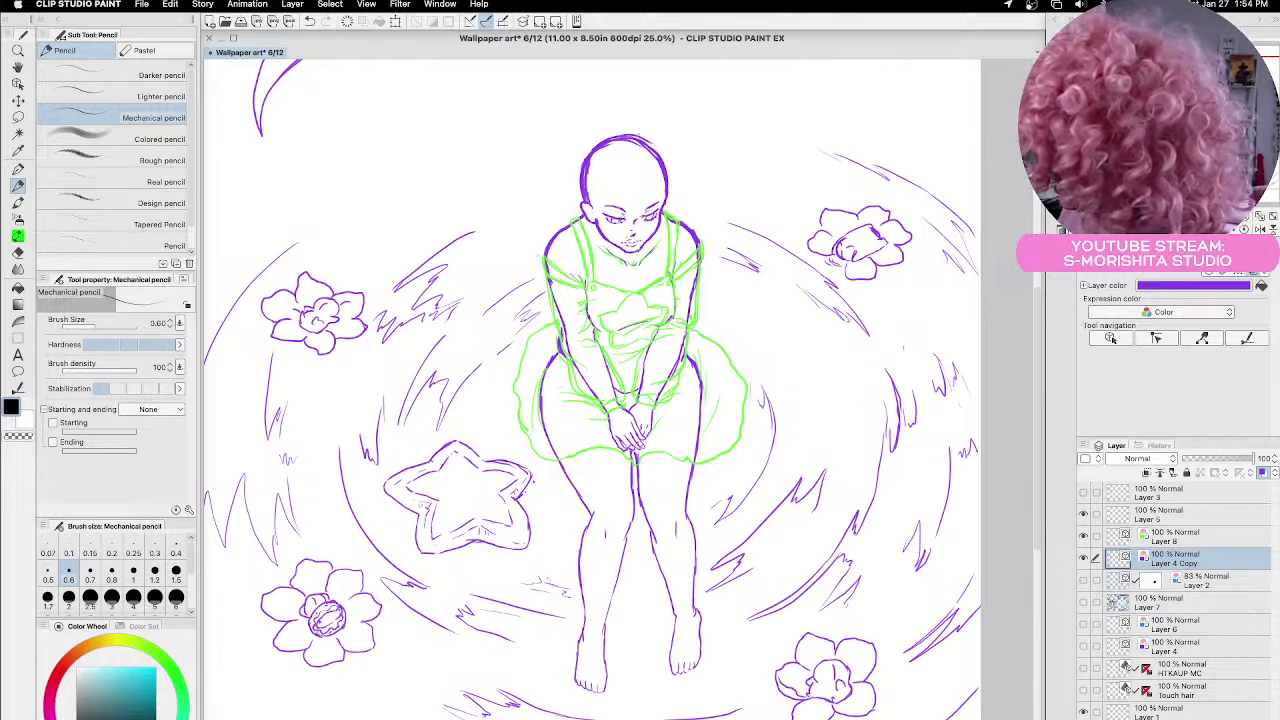
pyautogui.moveTo(658, 256); pyautogui.dragTo(628, 266)
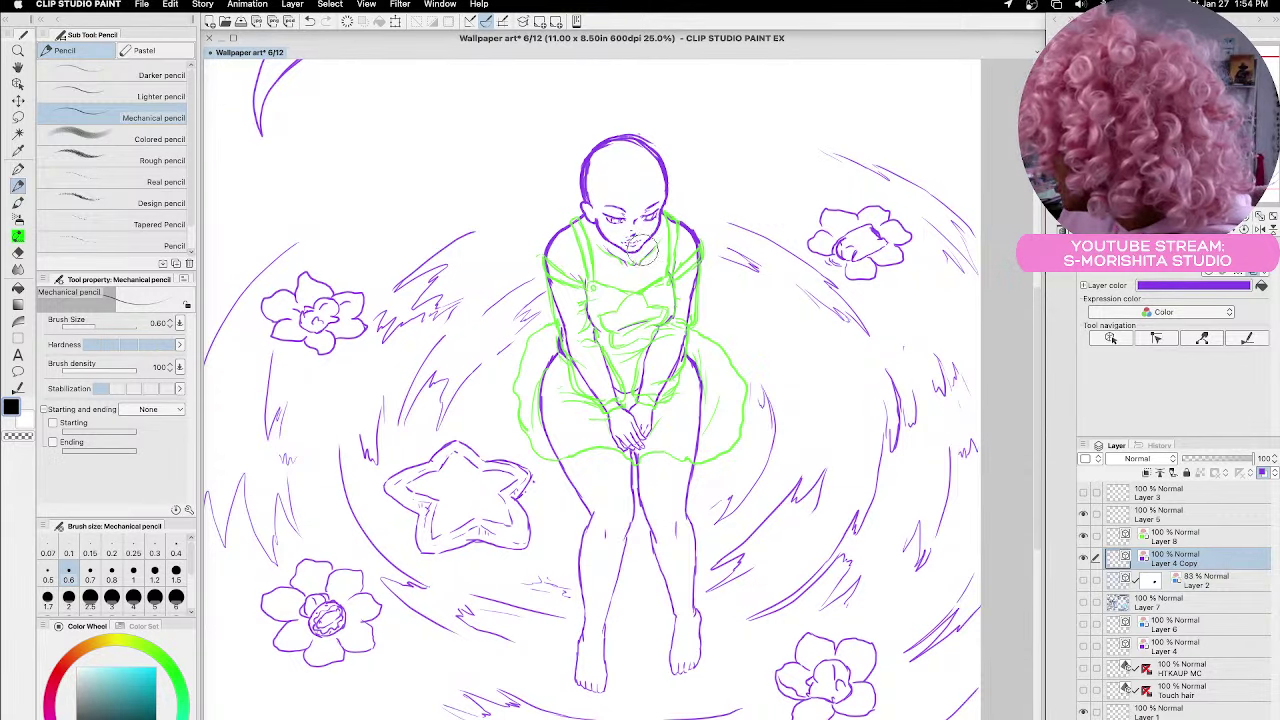
pyautogui.moveTo(638, 222)
pyautogui.mouseDown()
pyautogui.moveTo(662, 218)
pyautogui.moveTo(630, 252)
pyautogui.moveTo(664, 206)
pyautogui.mouseUp()
pyautogui.hotkey('ctrl', 'z')
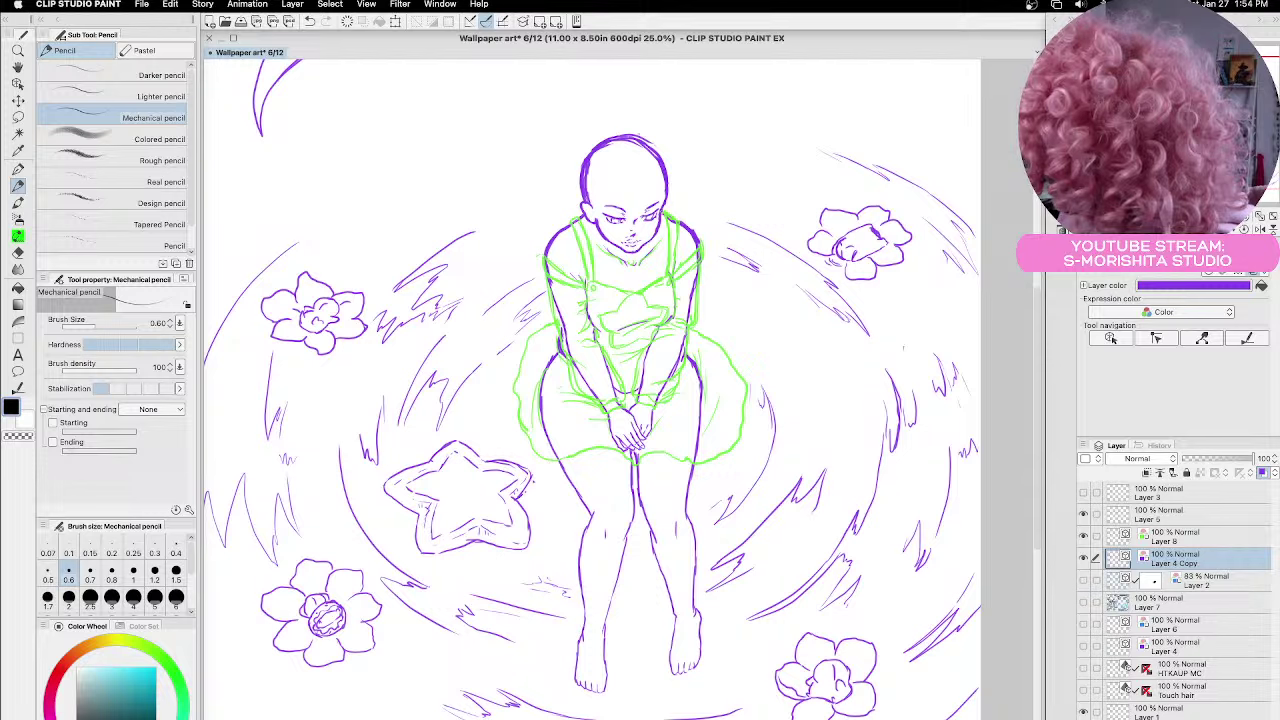
pyautogui.moveTo(664, 196); pyautogui.dragTo(644, 242)
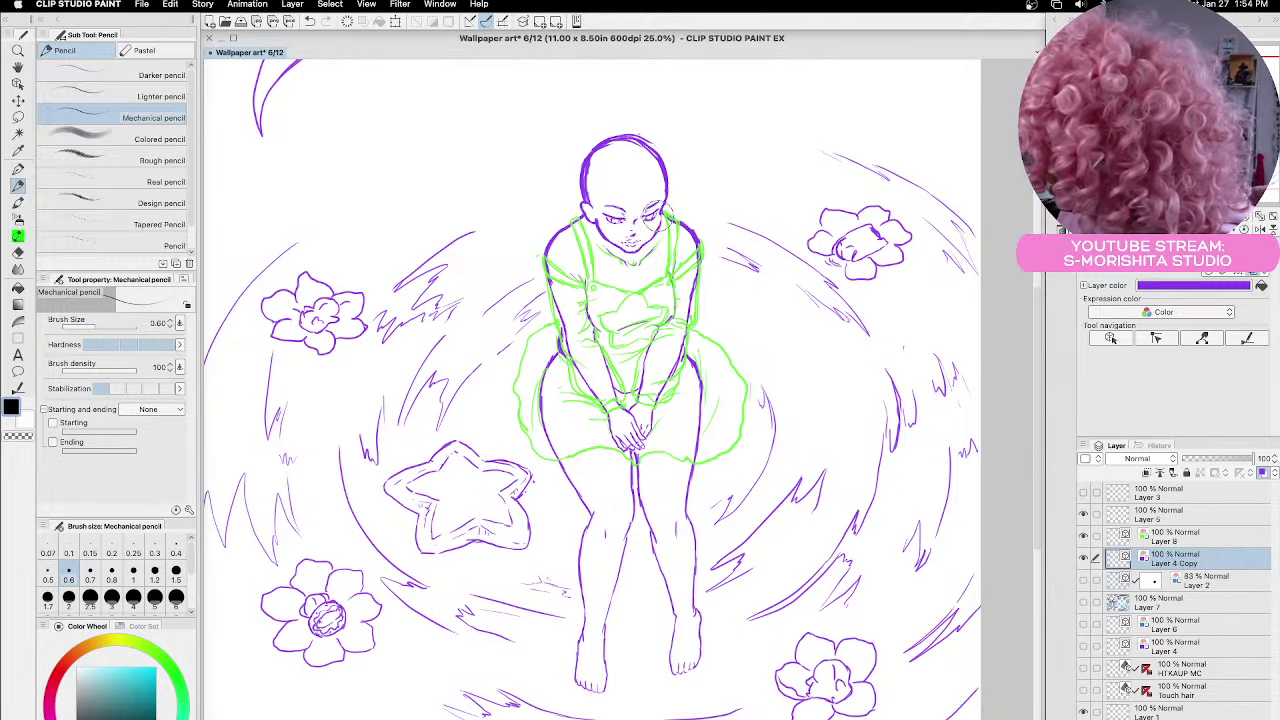
pyautogui.moveTo(668, 200); pyautogui.dragTo(658, 224)
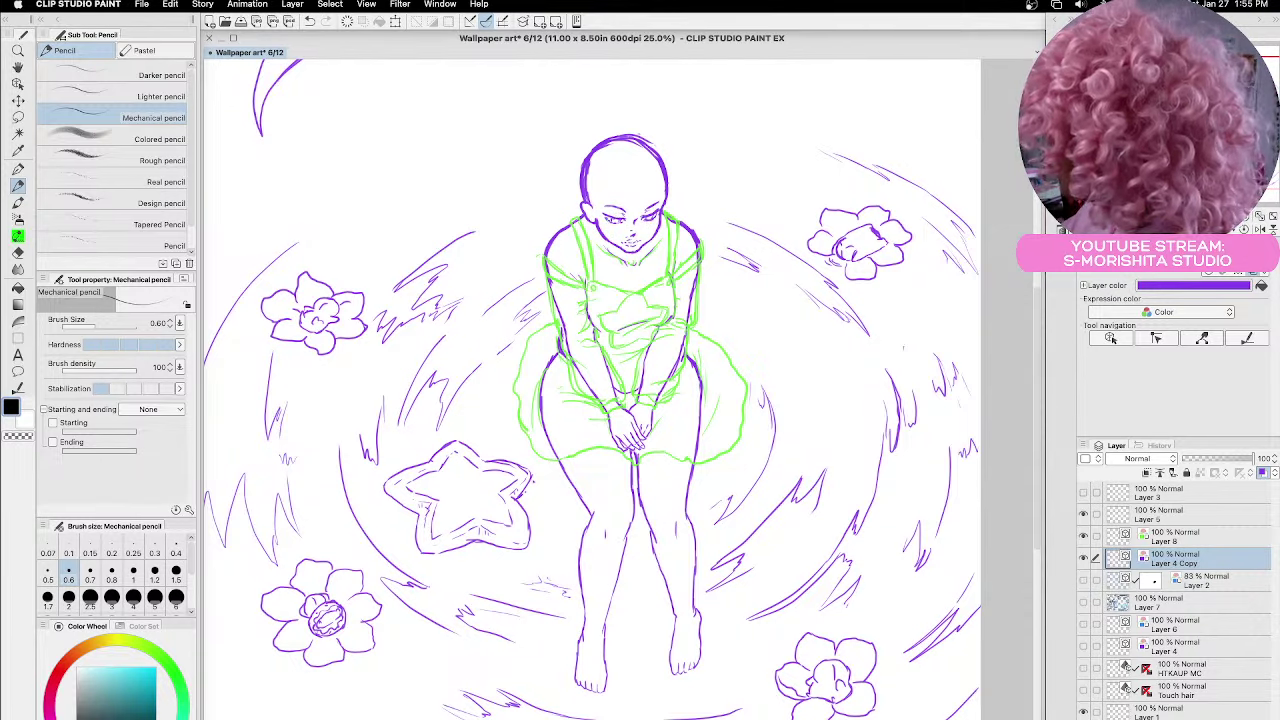
# Mirror the canvas view, lasso the figure's nose and adjust its placement with a Scale/Rotate transform
pyautogui.press('h')
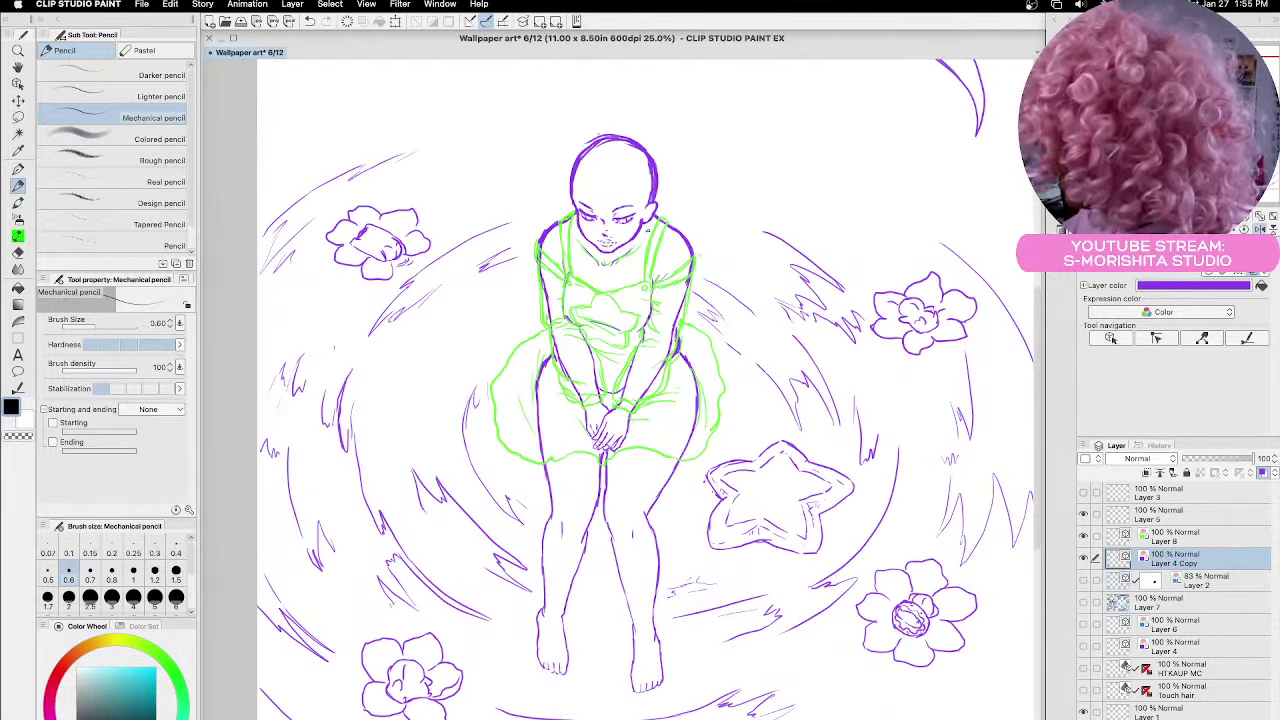
pyautogui.press('m')
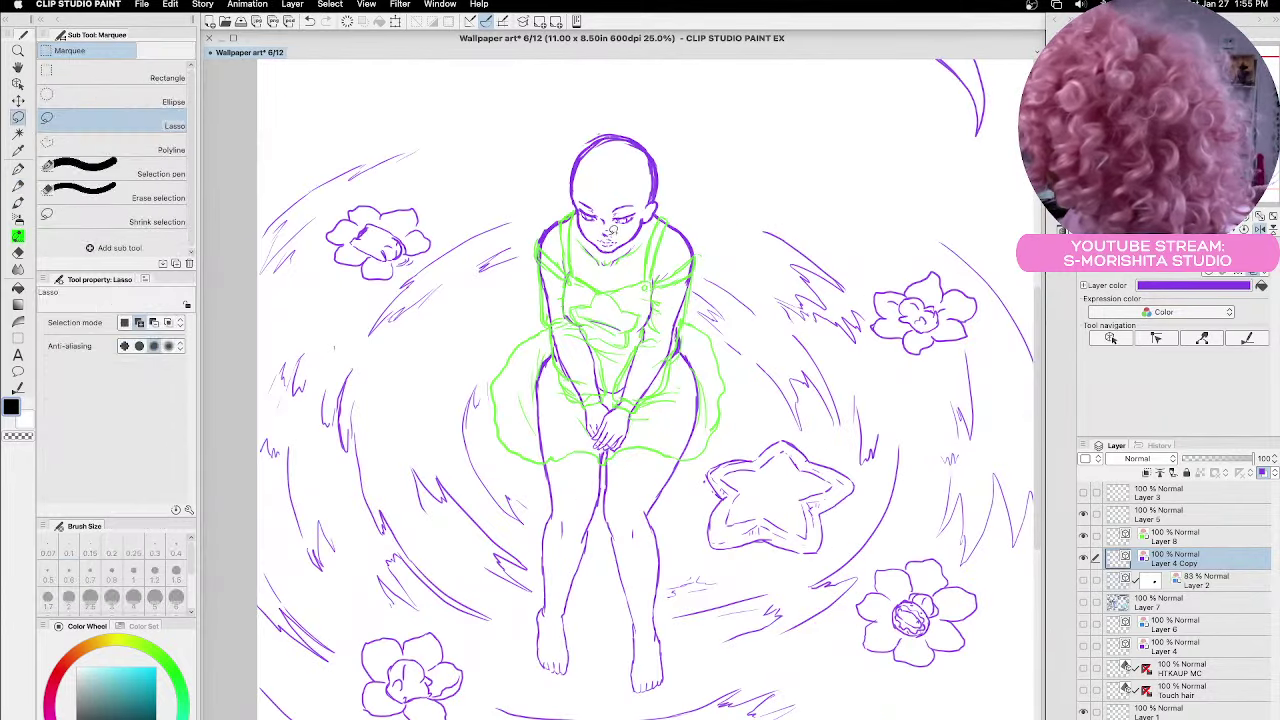
pyautogui.moveTo(609, 225); pyautogui.dragTo(616, 232)
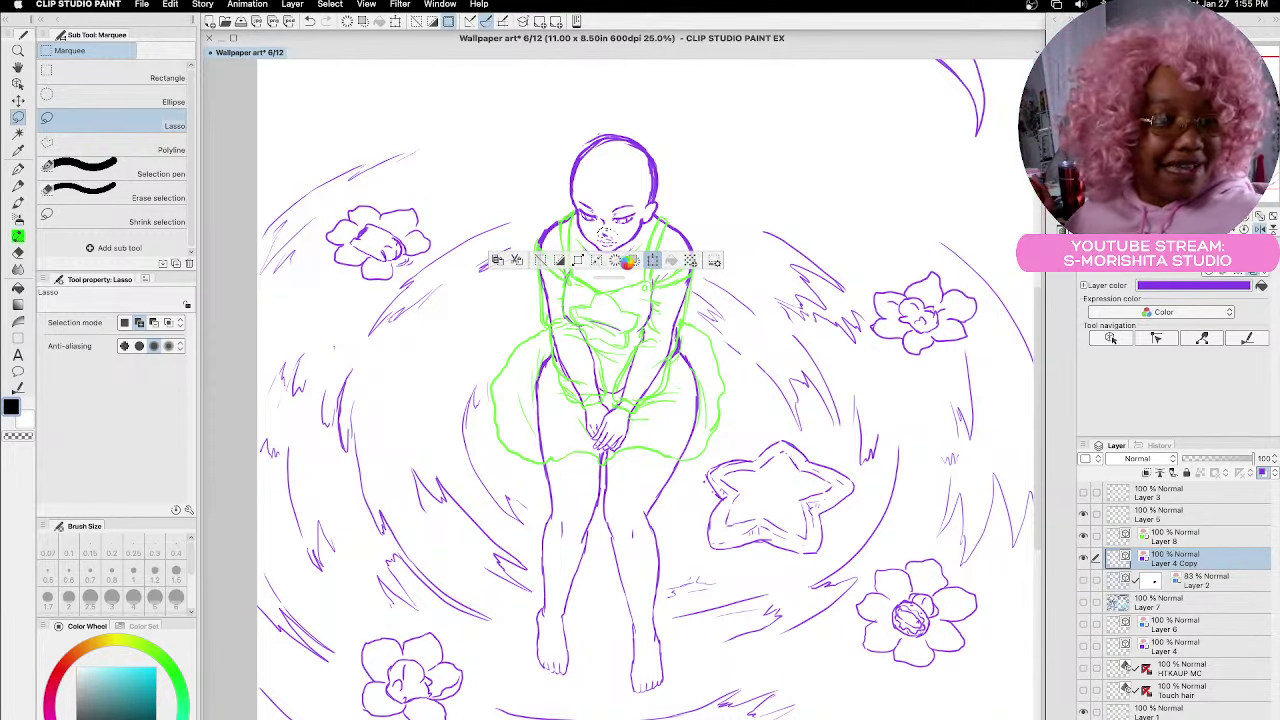
pyautogui.click(628, 264)
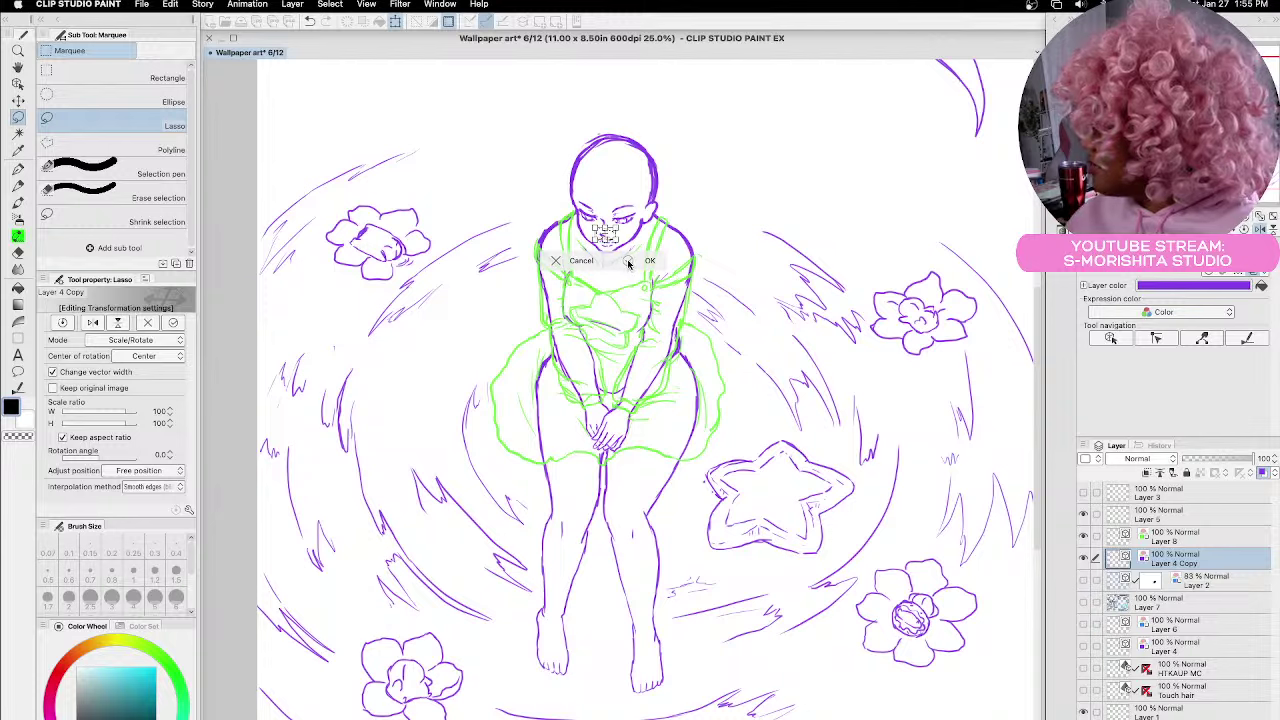
pyautogui.click(622, 260)
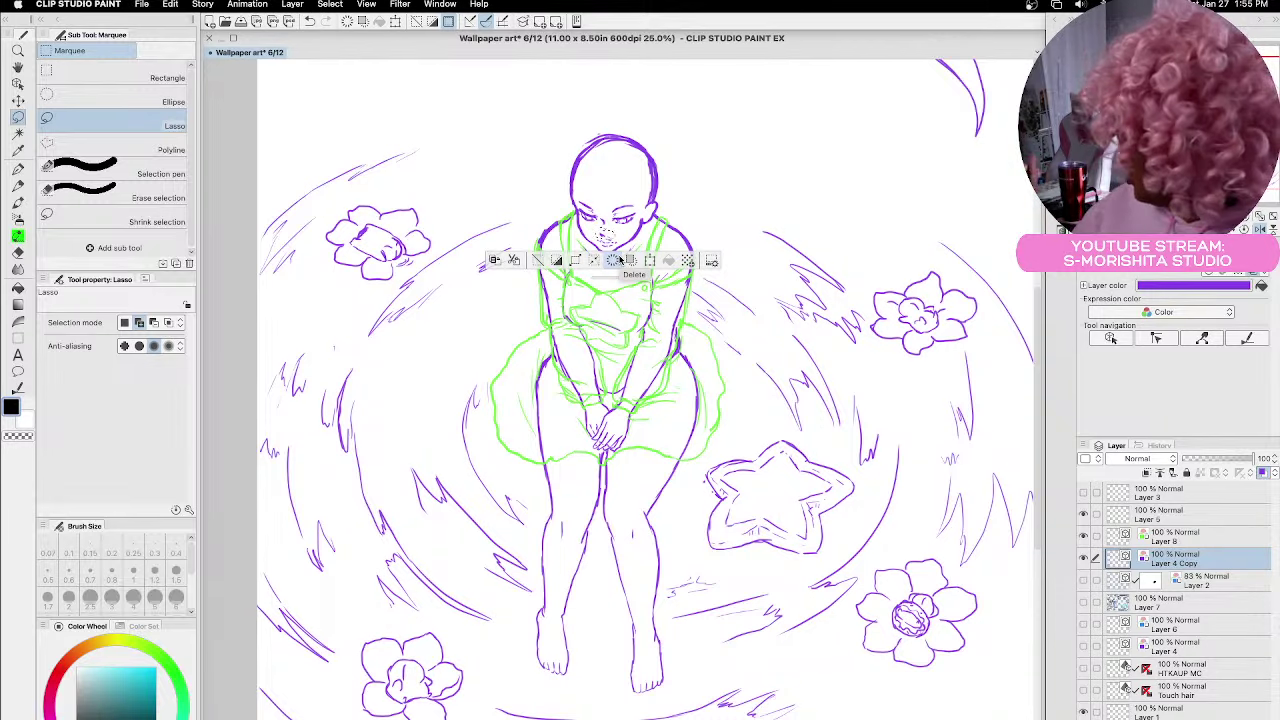
pyautogui.click(614, 260)
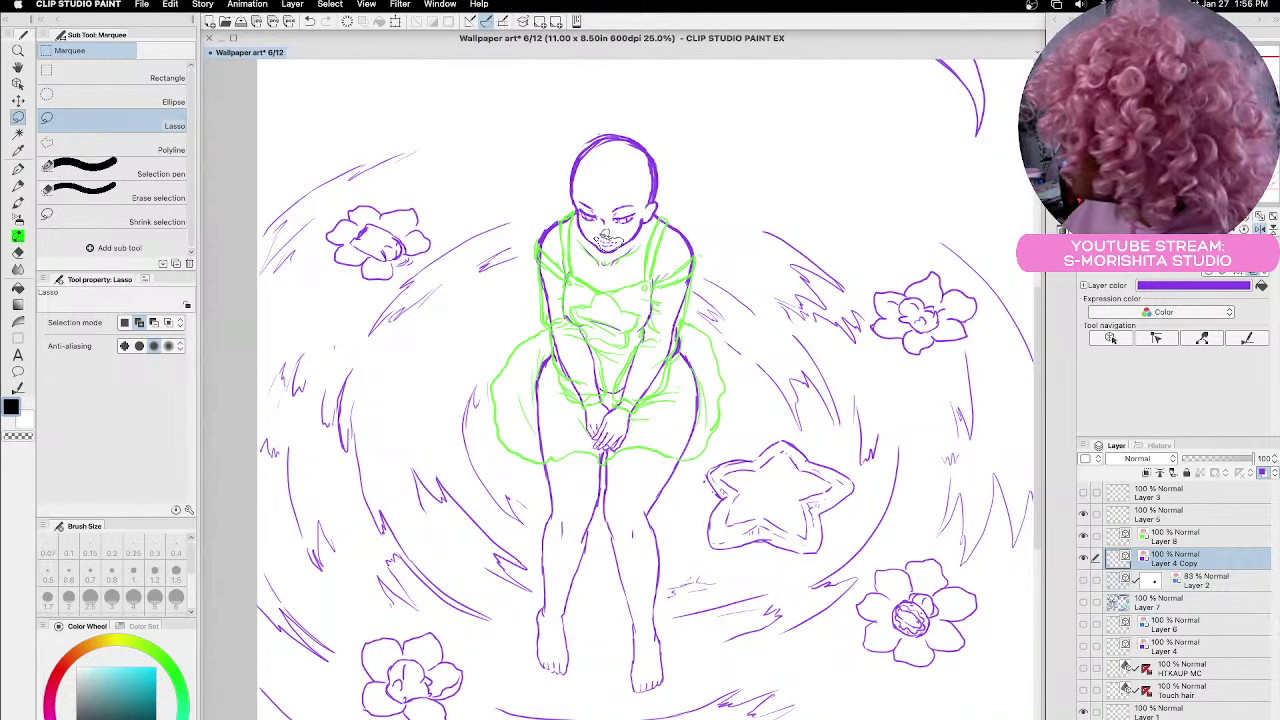
# Lasso the figure's mouth, adjust its placement with a Scale/Rotate transform and save the artwork
pyautogui.moveTo(600, 238); pyautogui.dragTo(636, 262)
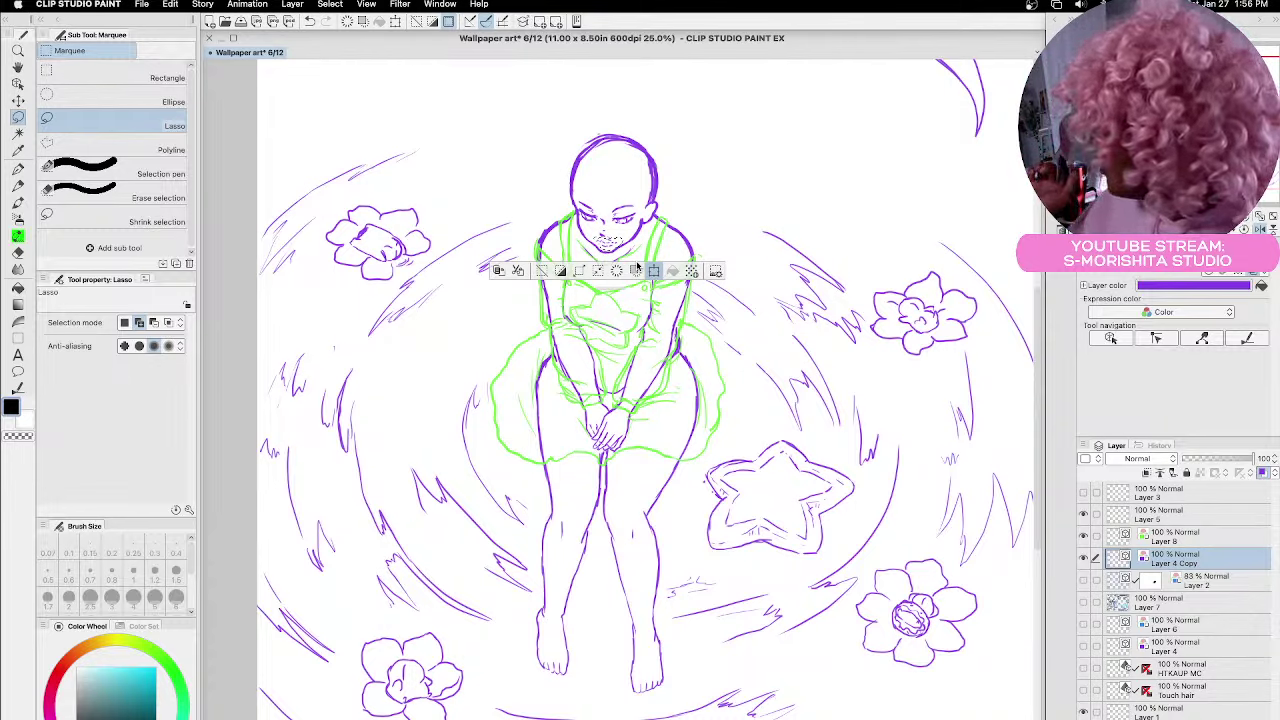
pyautogui.click(637, 266)
pyautogui.moveTo(637, 266); pyautogui.dragTo(634, 263)
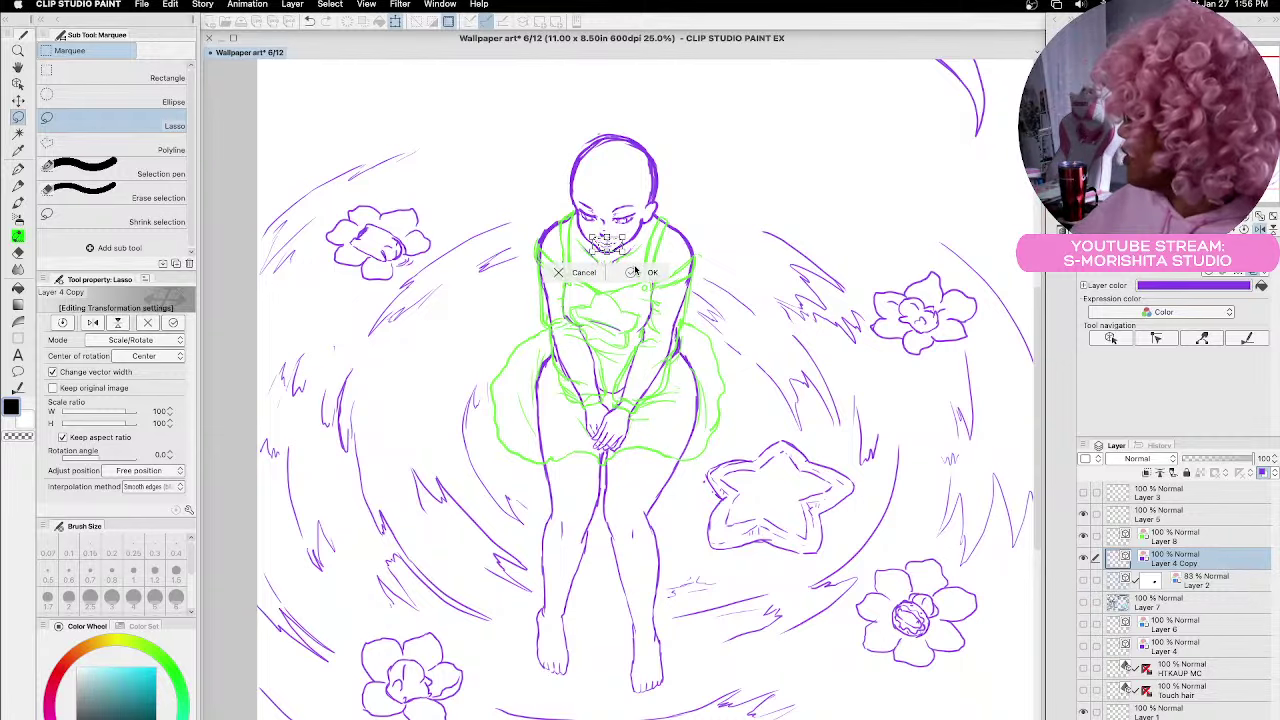
pyautogui.click(634, 271)
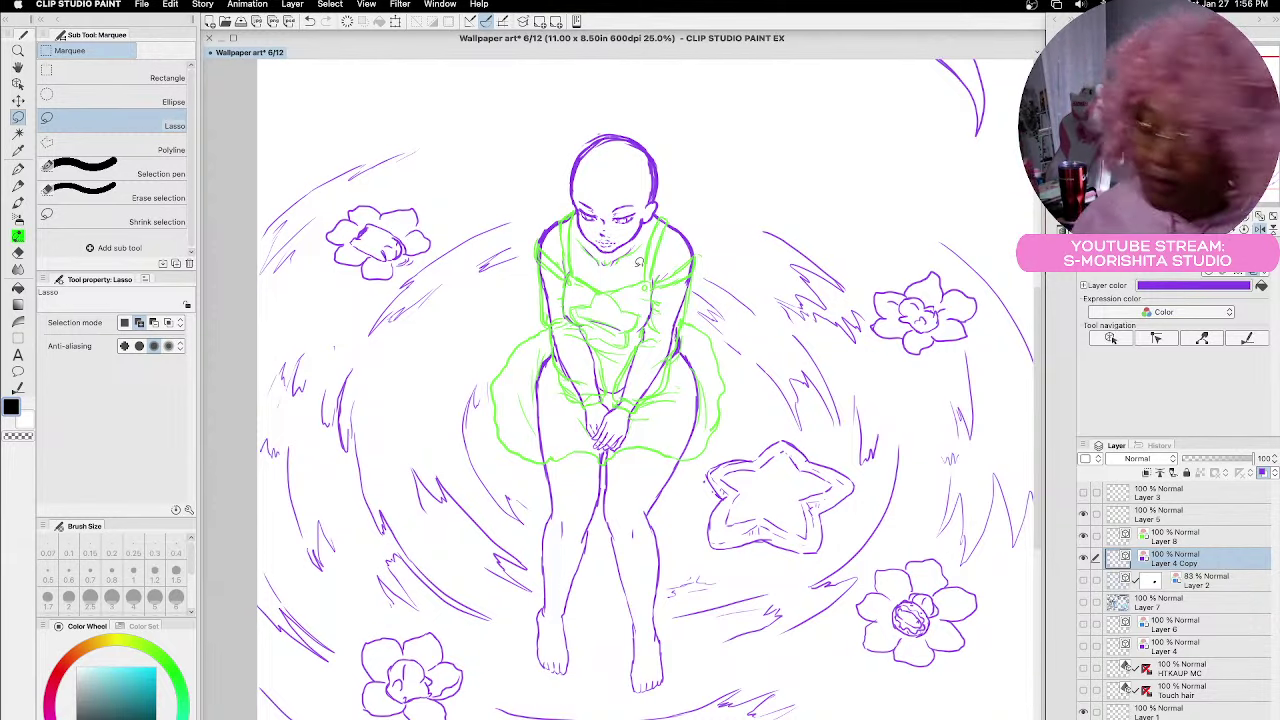
pyautogui.click(142, 4)
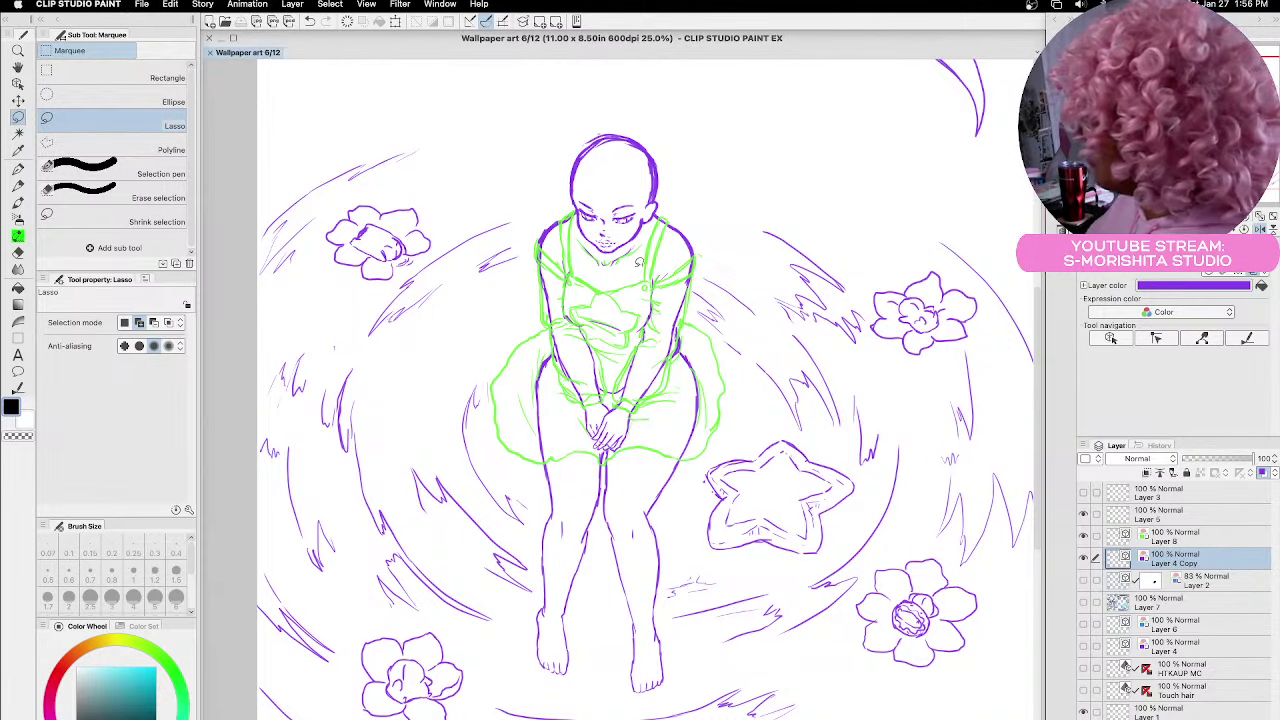
# Restore the unmirrored view, erase both shoulder straps on Layer 8 and redraw them as thin lines guided by the Layer 2 sketch
pyautogui.press('h')
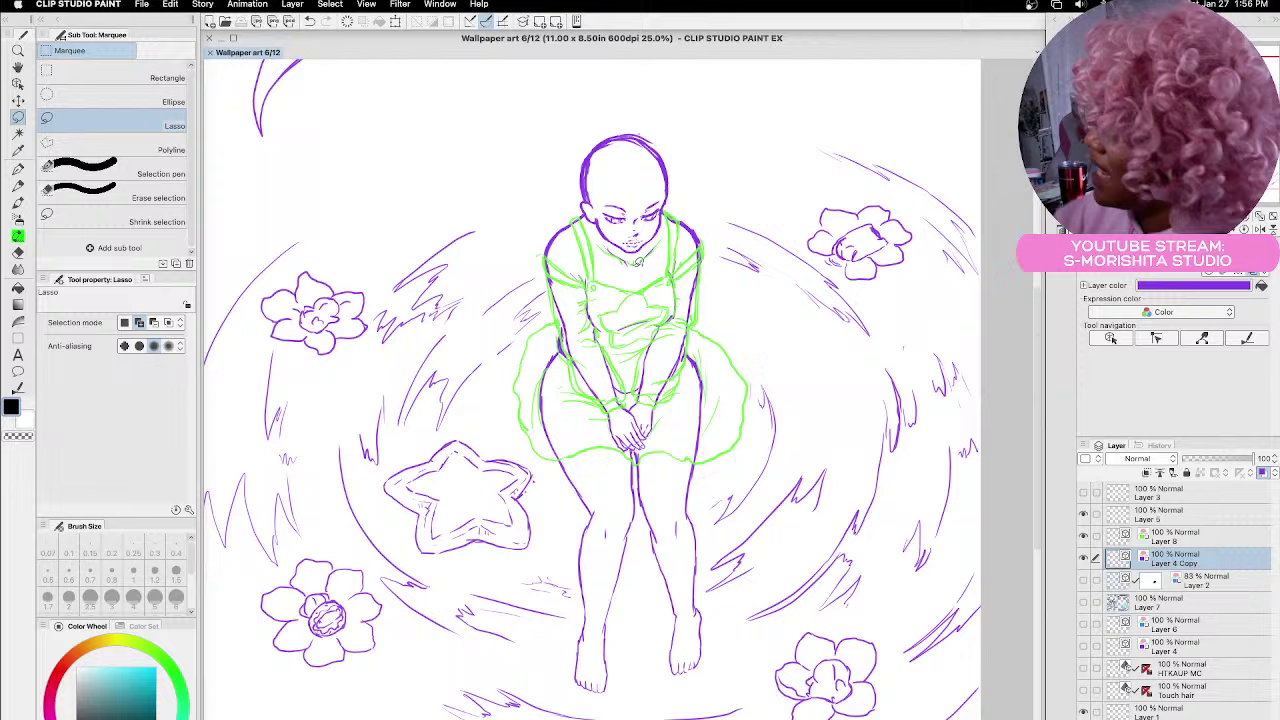
pyautogui.click(18, 186)
pyautogui.click(1180, 538)
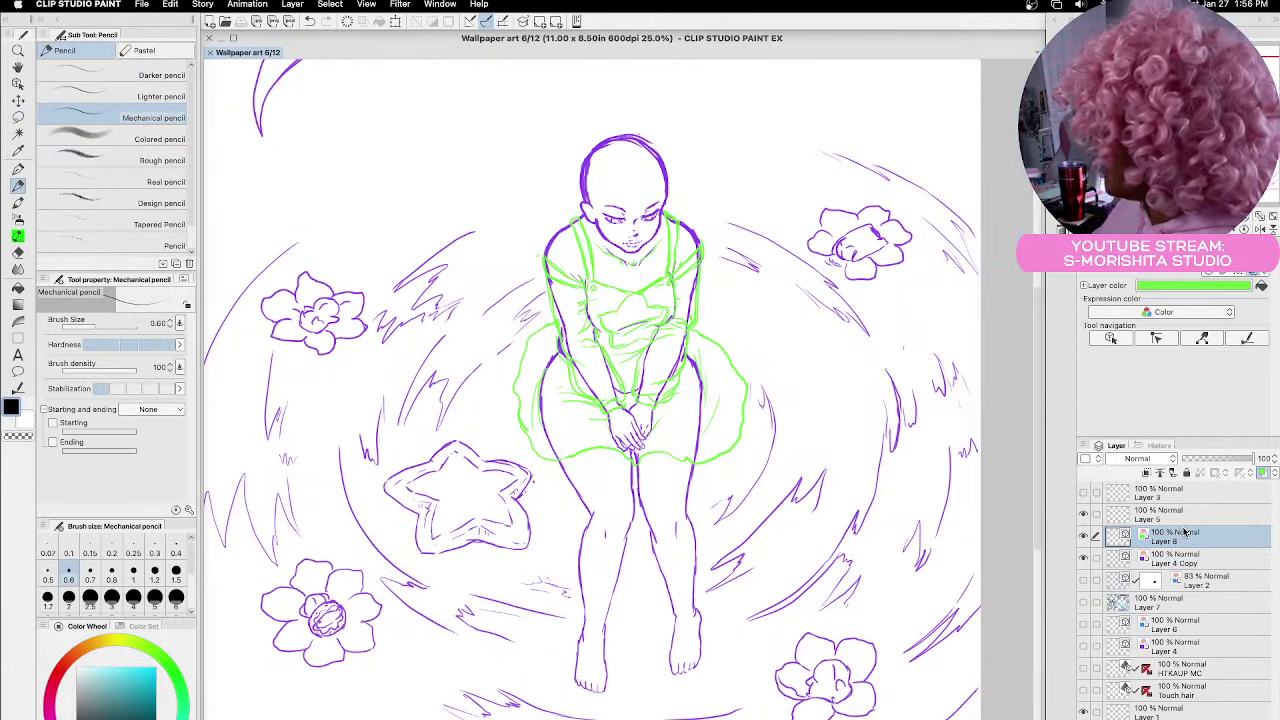
pyautogui.click(1083, 580)
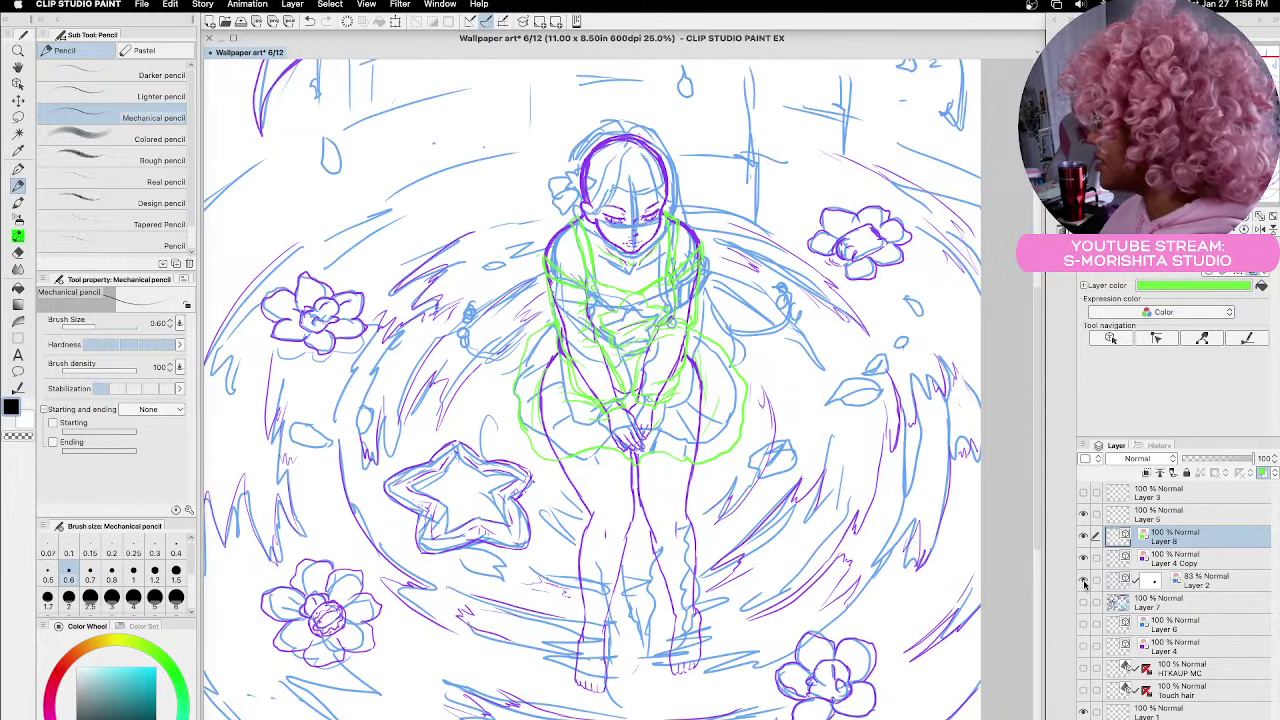
pyautogui.click(1083, 581)
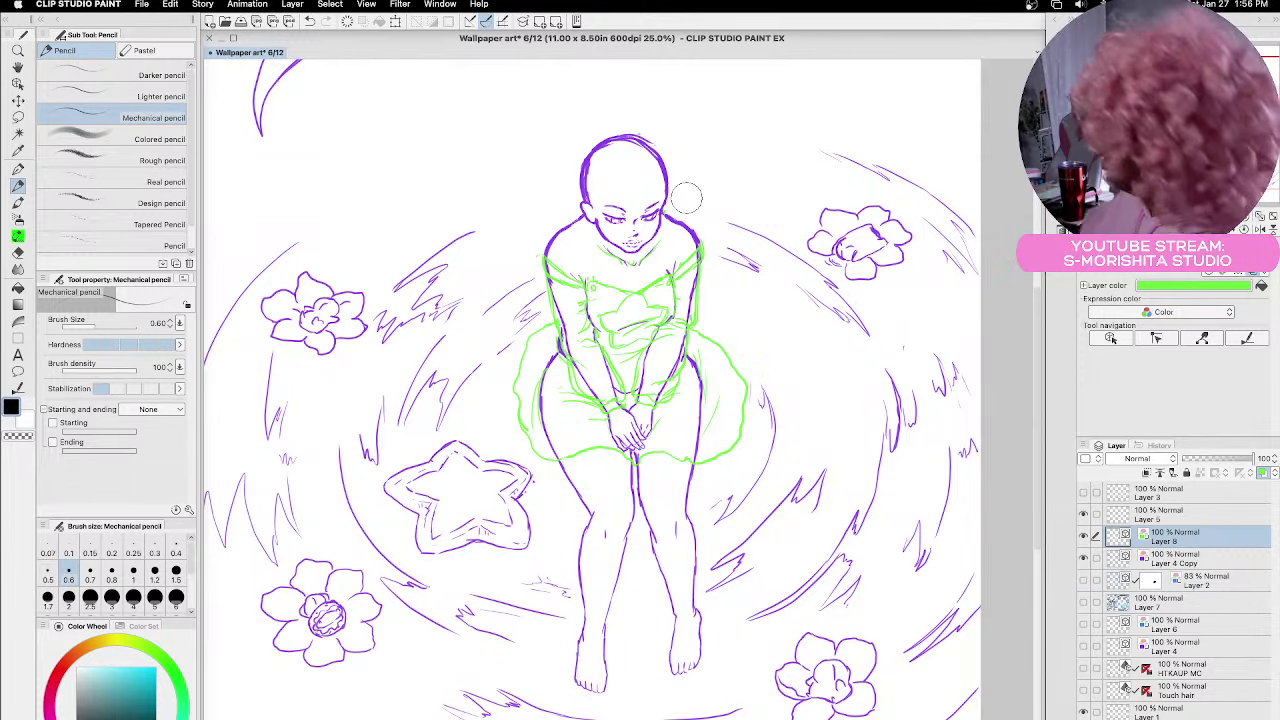
pyautogui.click(1084, 581)
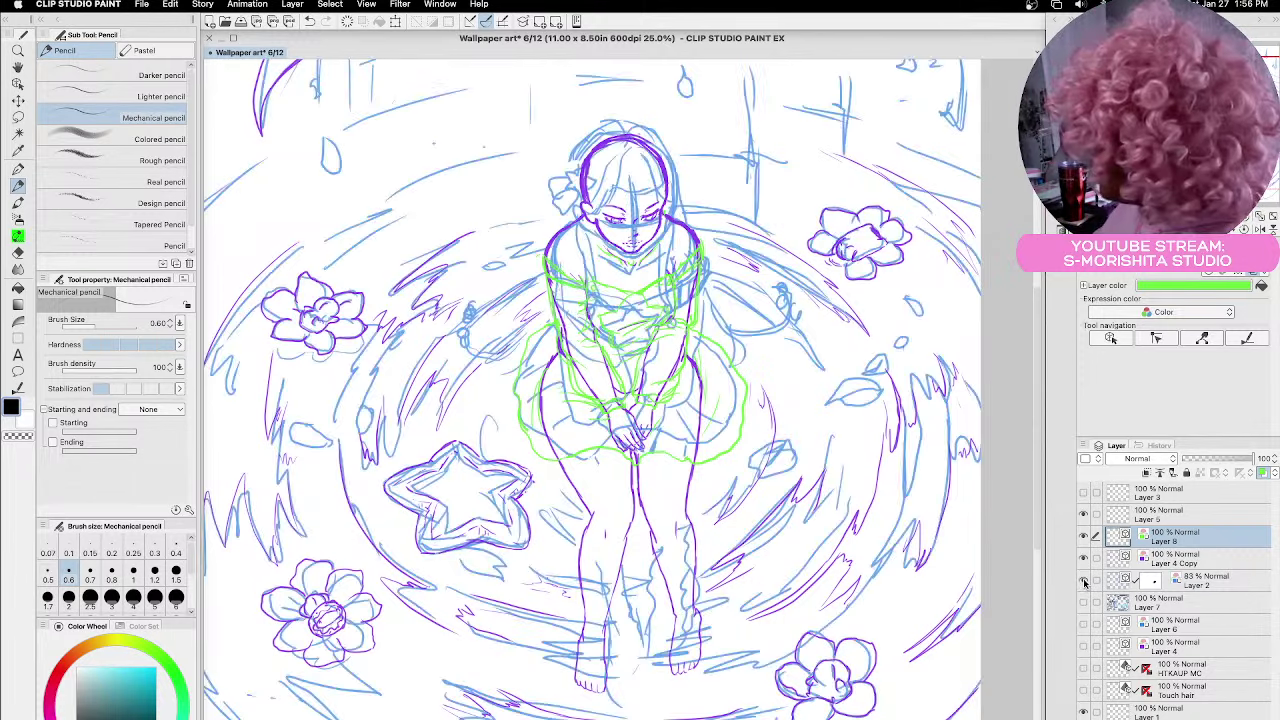
pyautogui.click(1084, 581)
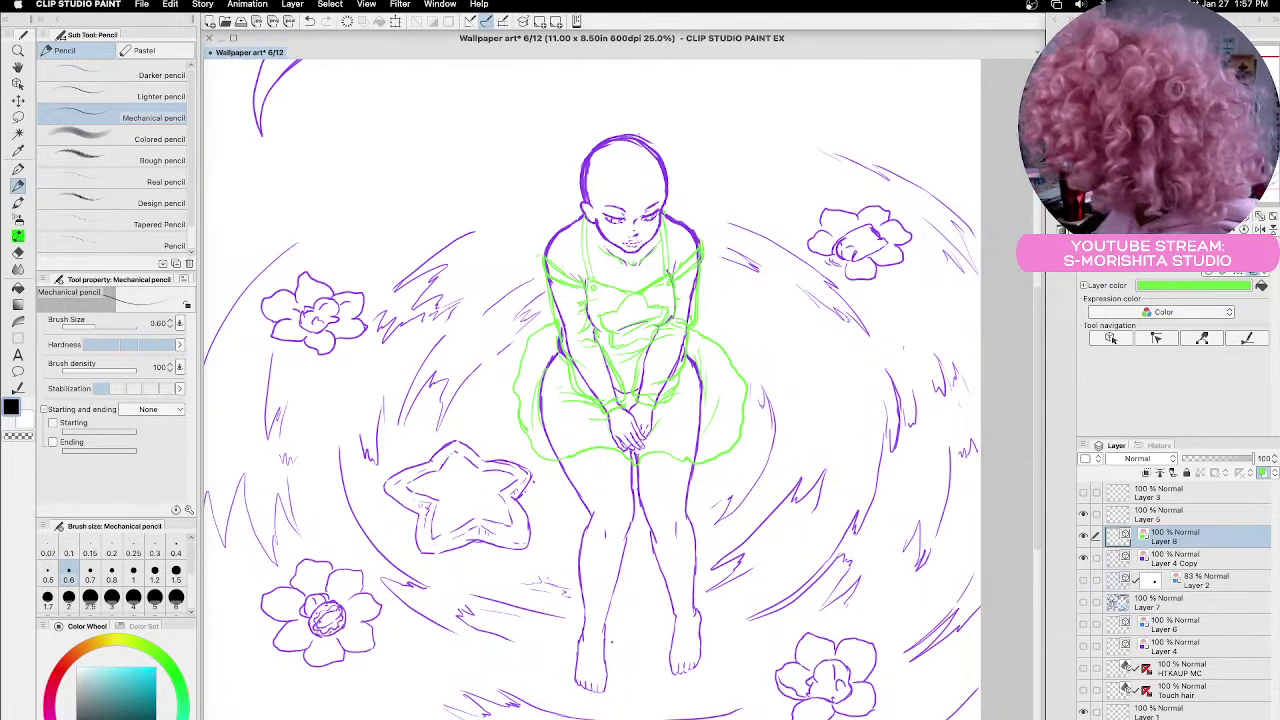
# Sketch a star-shaped hair ornament with trailing ribbon tails beside the figure's head on Layer 8, checking its placement against the Layer 2 sketch
pyautogui.click(1084, 580)
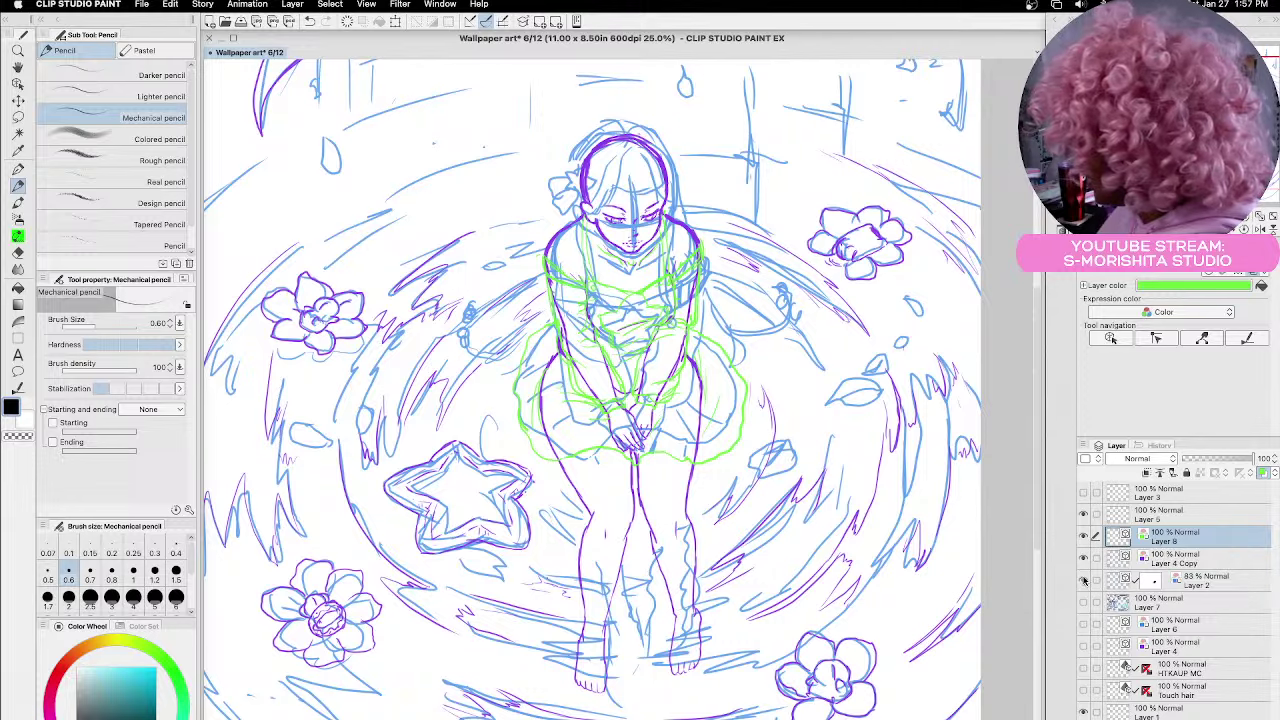
pyautogui.click(1084, 580)
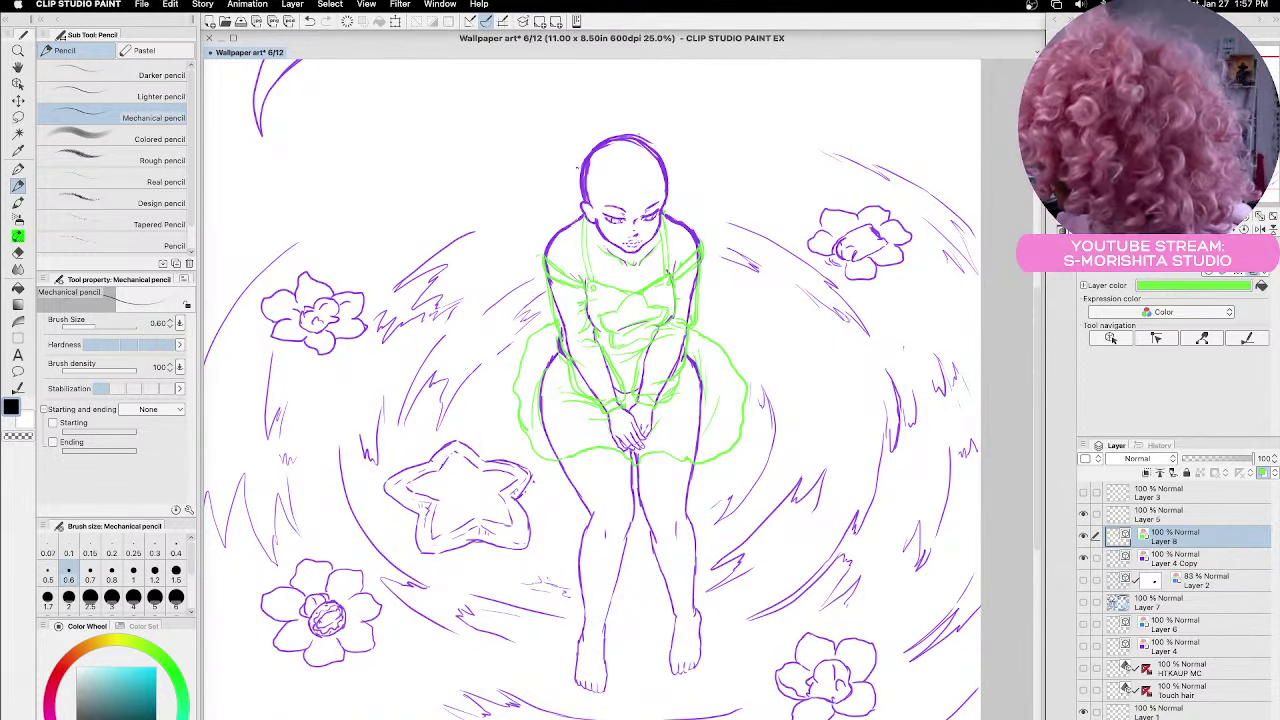
pyautogui.moveTo(578, 173); pyautogui.dragTo(586, 159)
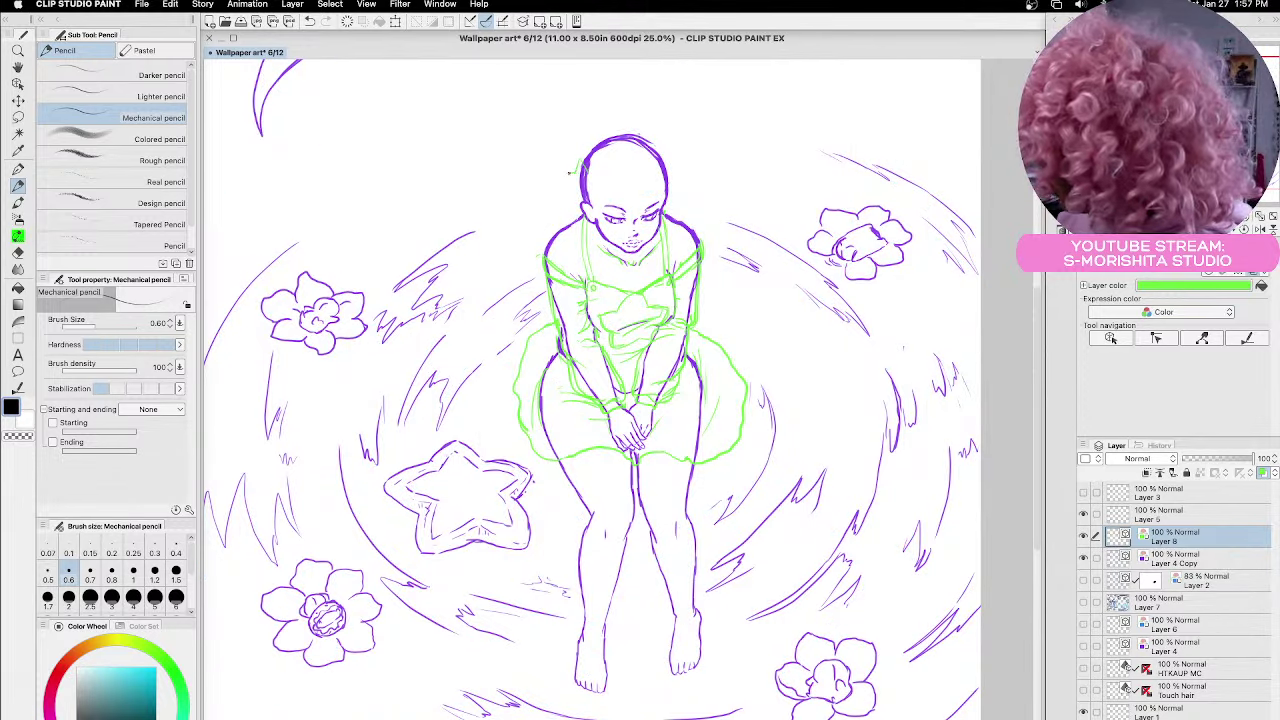
pyautogui.moveTo(570, 183); pyautogui.dragTo(586, 172)
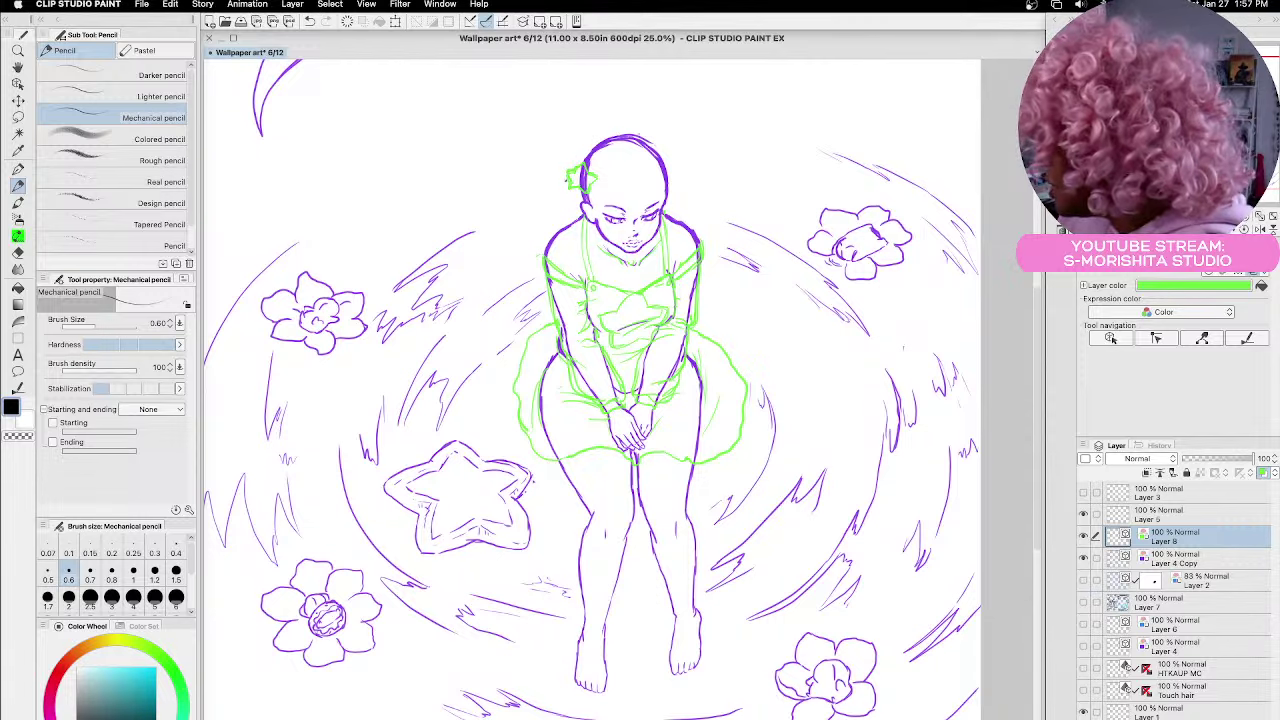
pyautogui.moveTo(568, 182)
pyautogui.mouseDown()
pyautogui.moveTo(535, 196)
pyautogui.moveTo(582, 188)
pyautogui.mouseUp()
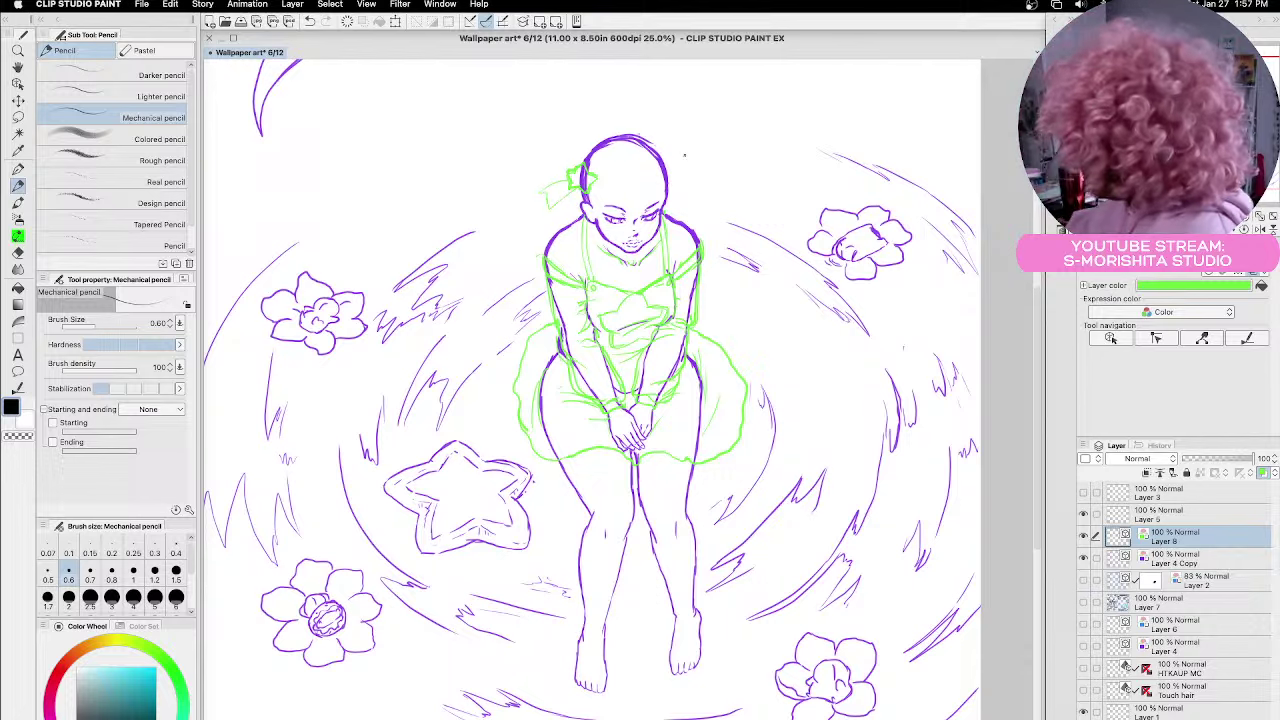
pyautogui.moveTo(578, 186)
pyautogui.mouseDown()
pyautogui.moveTo(566, 204)
pyautogui.moveTo(566, 220)
pyautogui.moveTo(580, 207)
pyautogui.moveTo(578, 228)
pyautogui.moveTo(565, 215)
pyautogui.mouseUp()
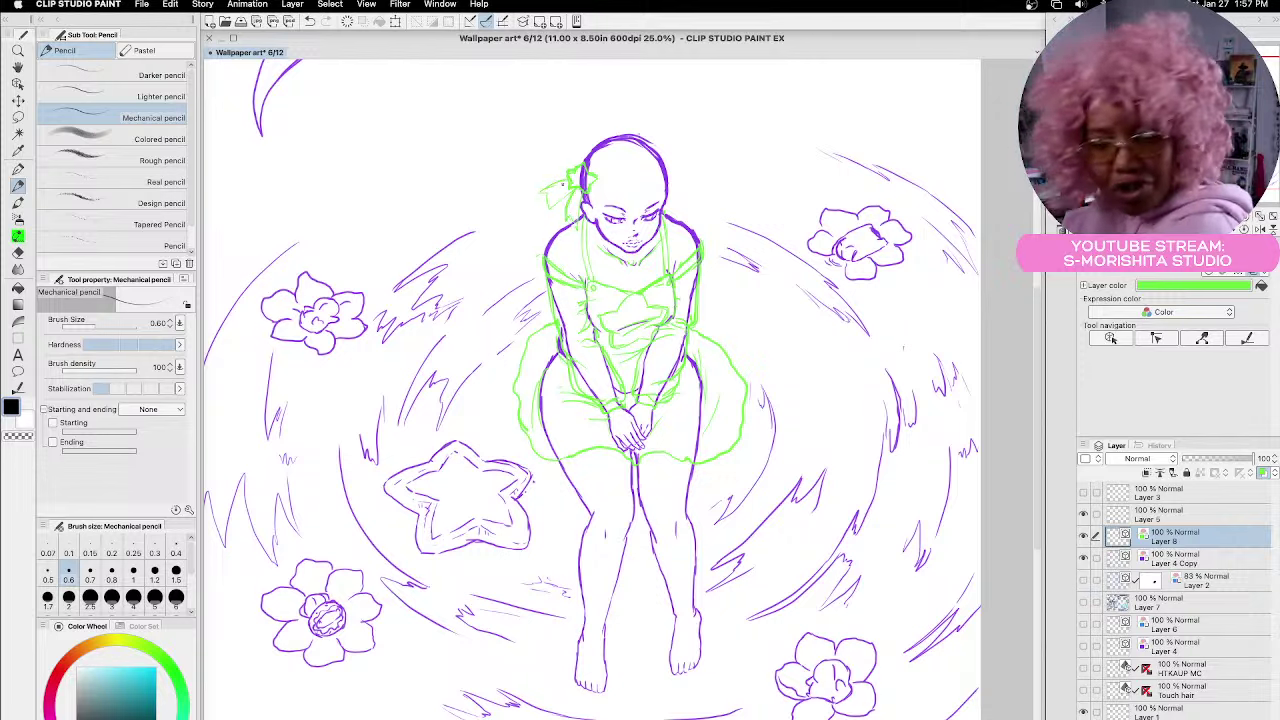
pyautogui.moveTo(590, 145)
pyautogui.mouseDown()
pyautogui.moveTo(570, 165)
pyautogui.moveTo(575, 188)
pyautogui.mouseUp()
pyautogui.hotkey('ctrl', 'z')
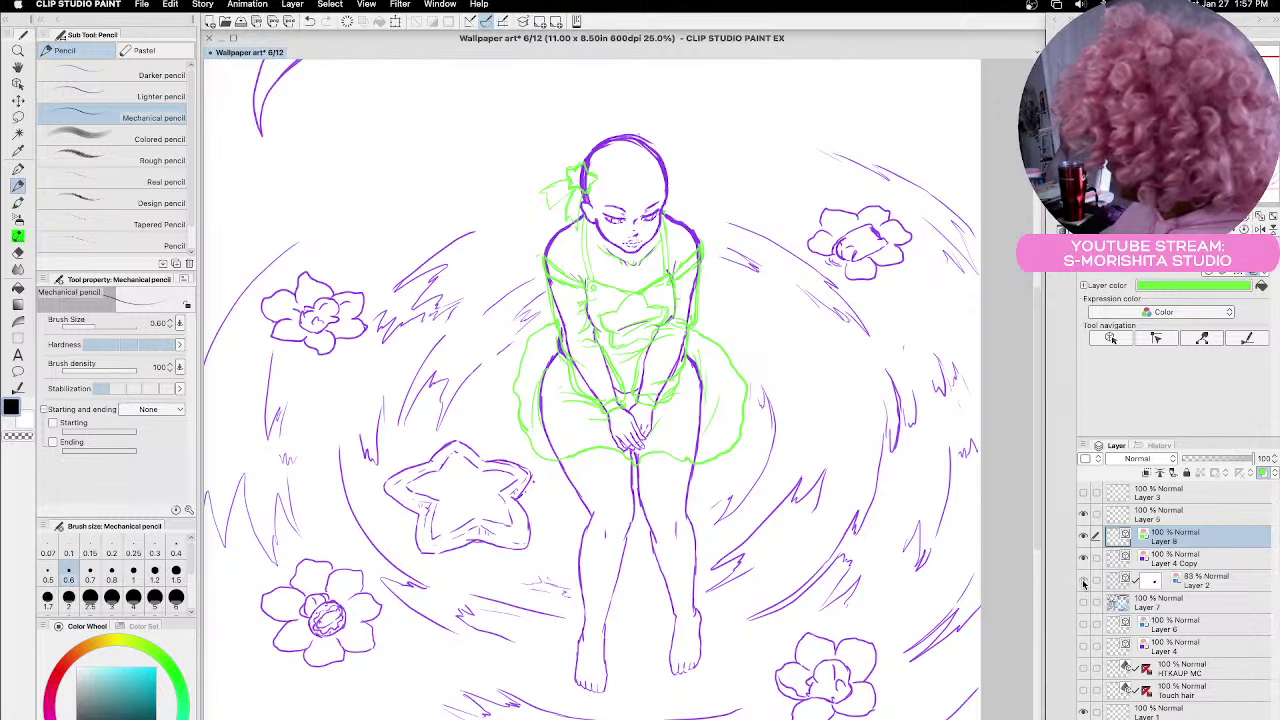
# Sketch the hairline across the figure's forehead and the first hair strands on Layer 8, using the Layer 2 sketch as a guide
pyautogui.click(1083, 583)
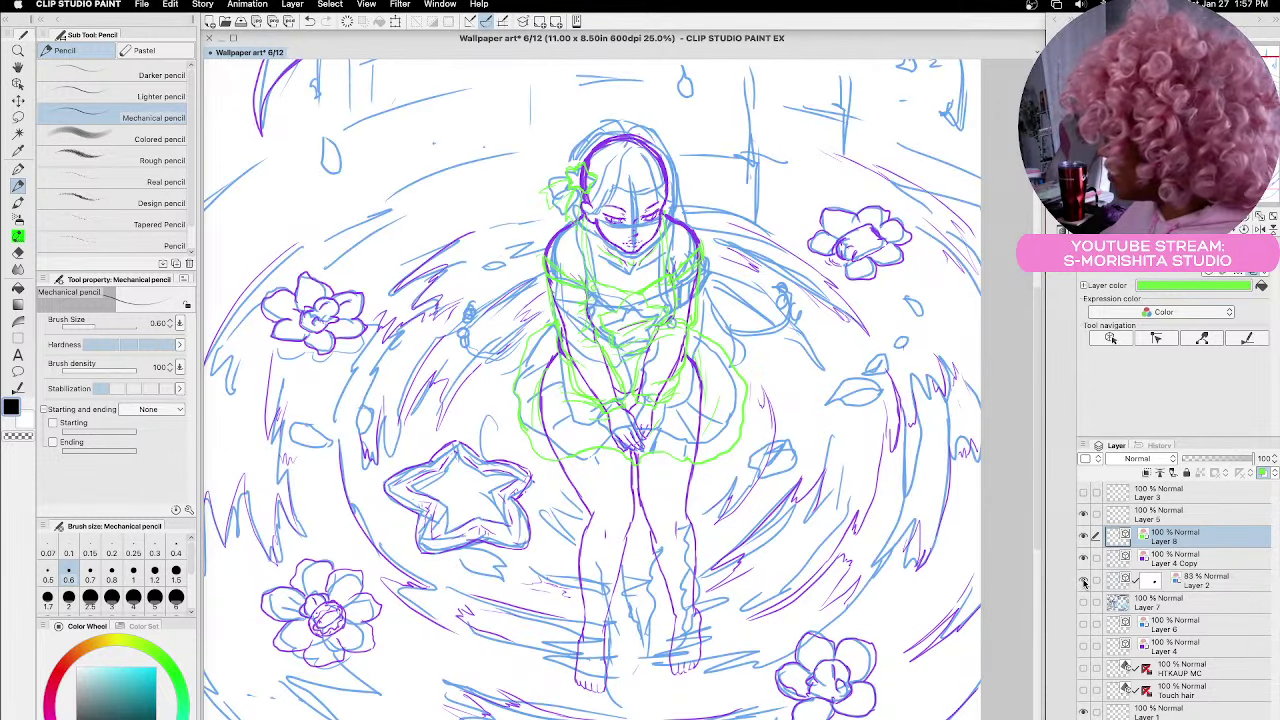
pyautogui.click(1083, 583)
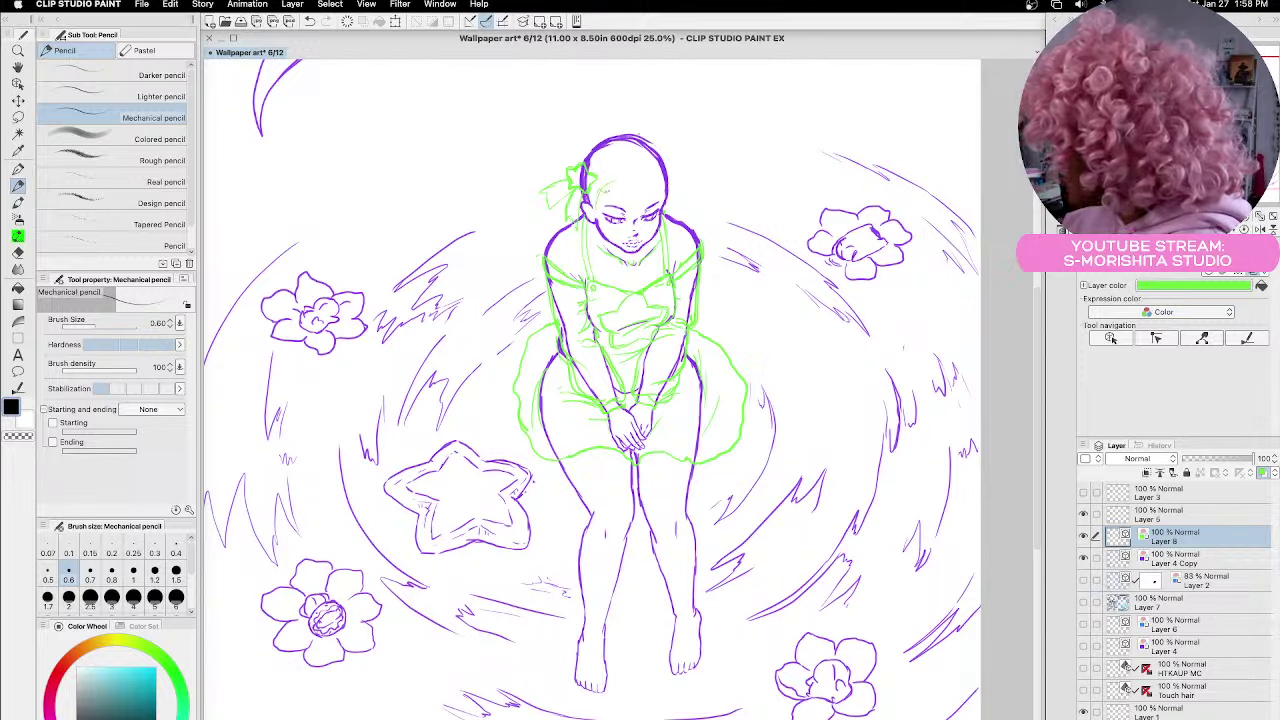
pyautogui.moveTo(610, 182); pyautogui.dragTo(663, 186)
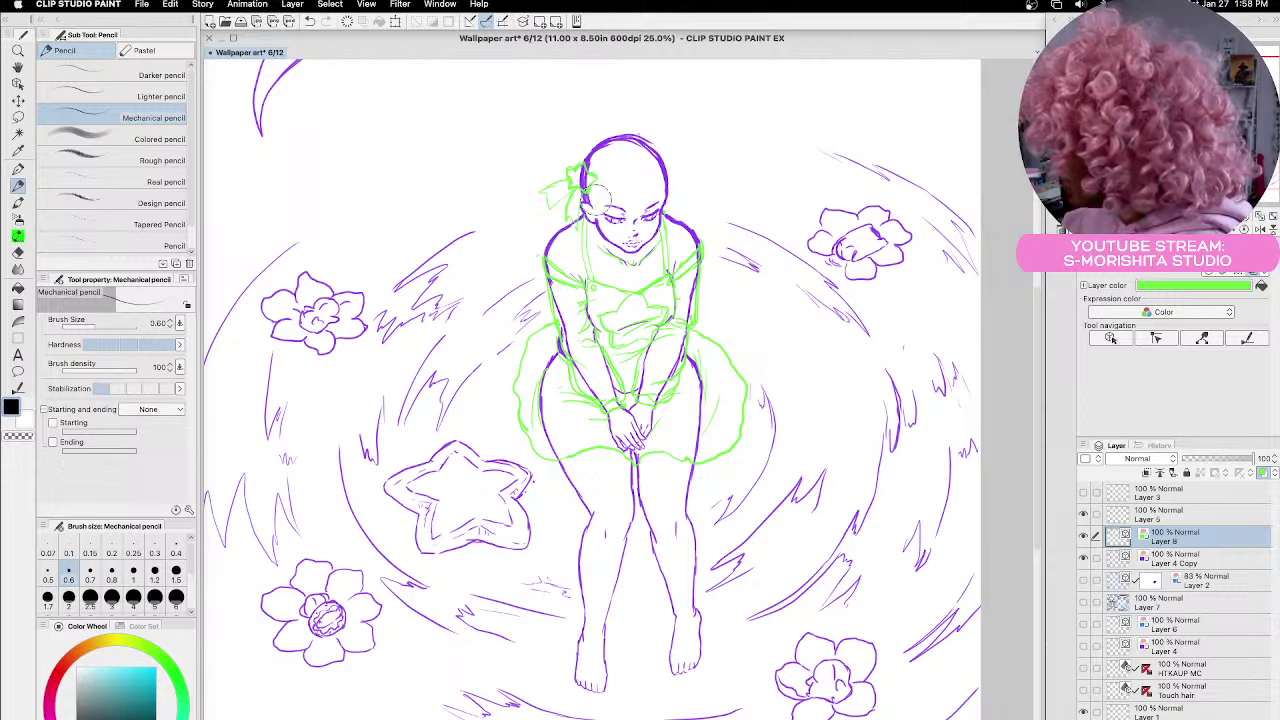
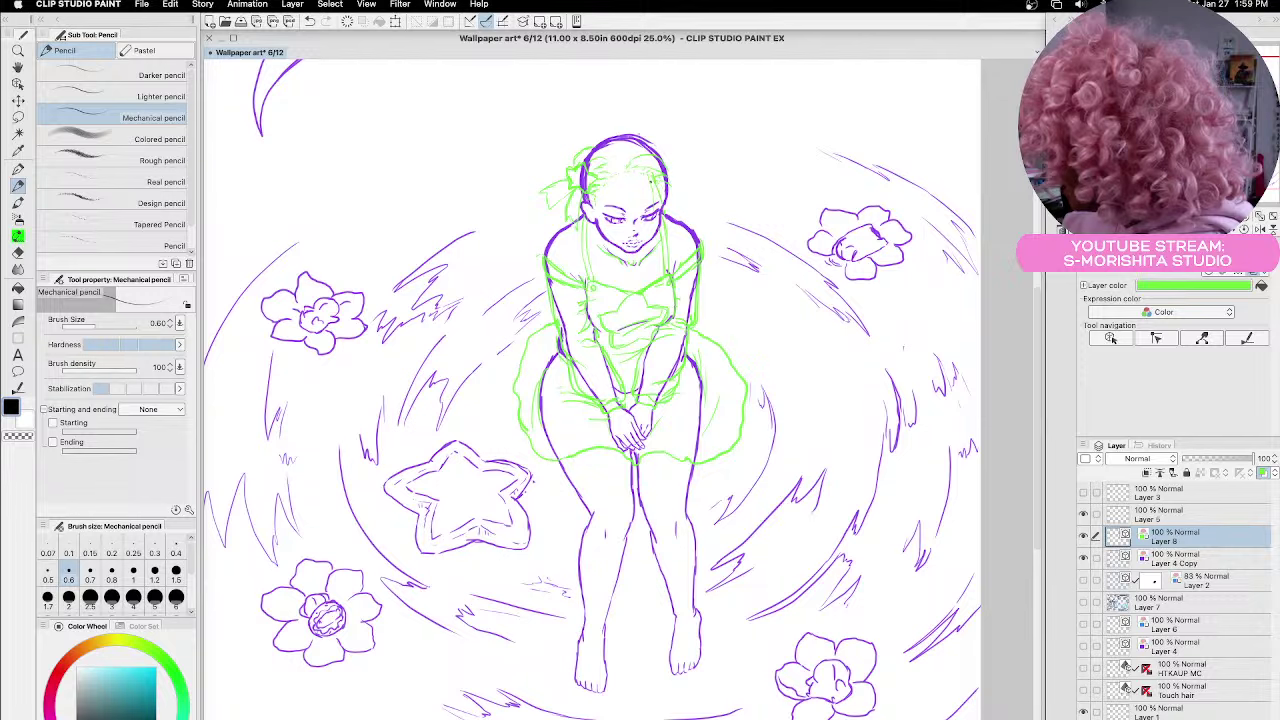
pyautogui.click(1084, 580)
pyautogui.click(1084, 580)
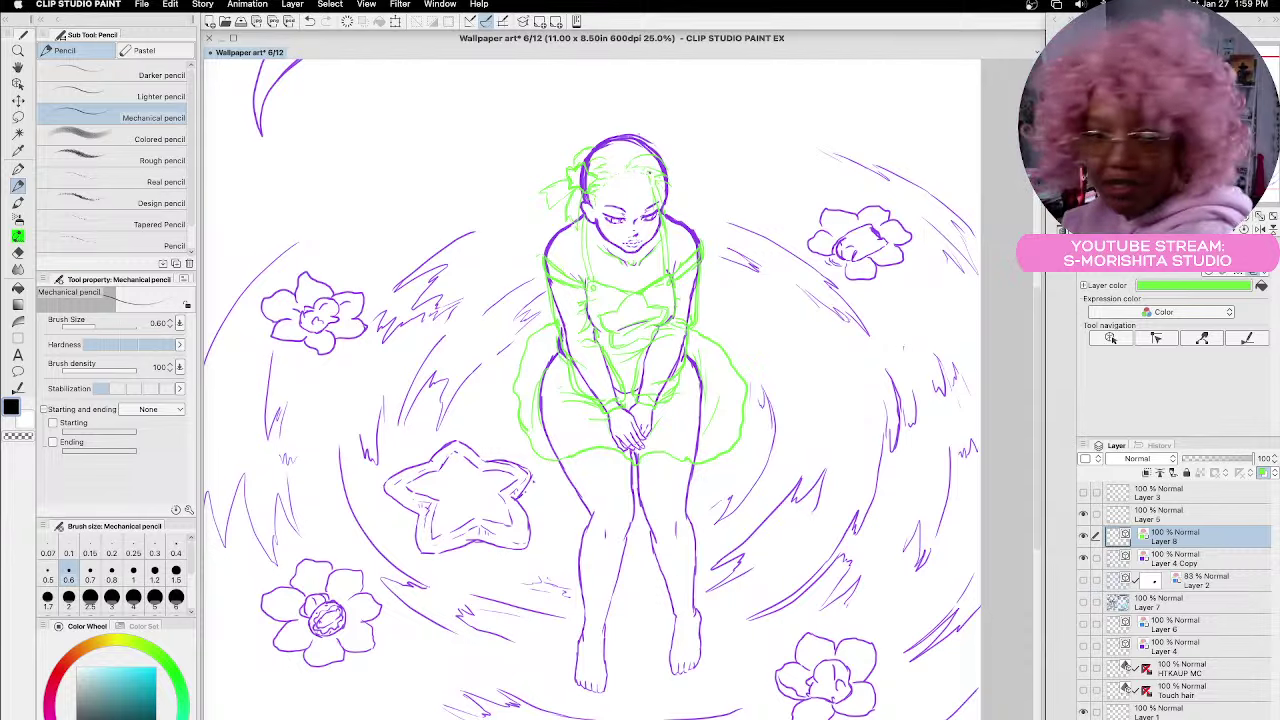
pyautogui.scroll(5, 648, 172)
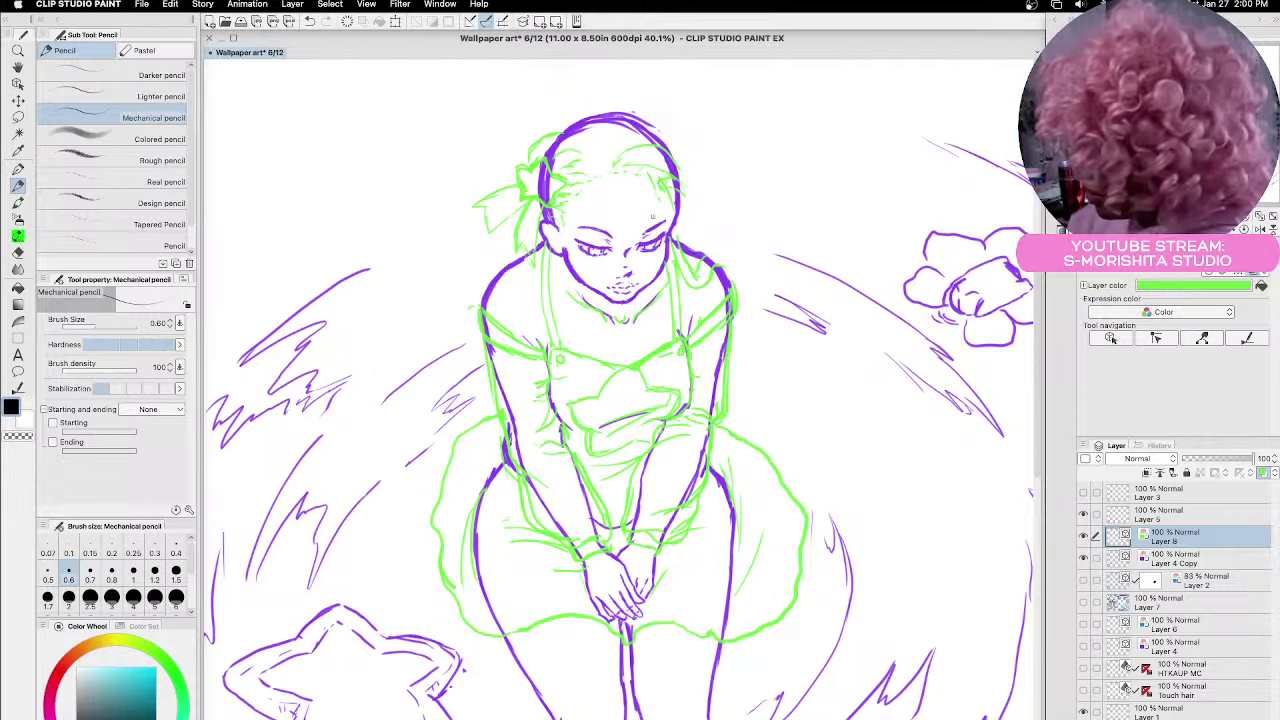
# Test base colors on Layer 5 by painting cyan, crimson and ochre swatches in the empty area beside the figure's head
pyautogui.click(144, 680)
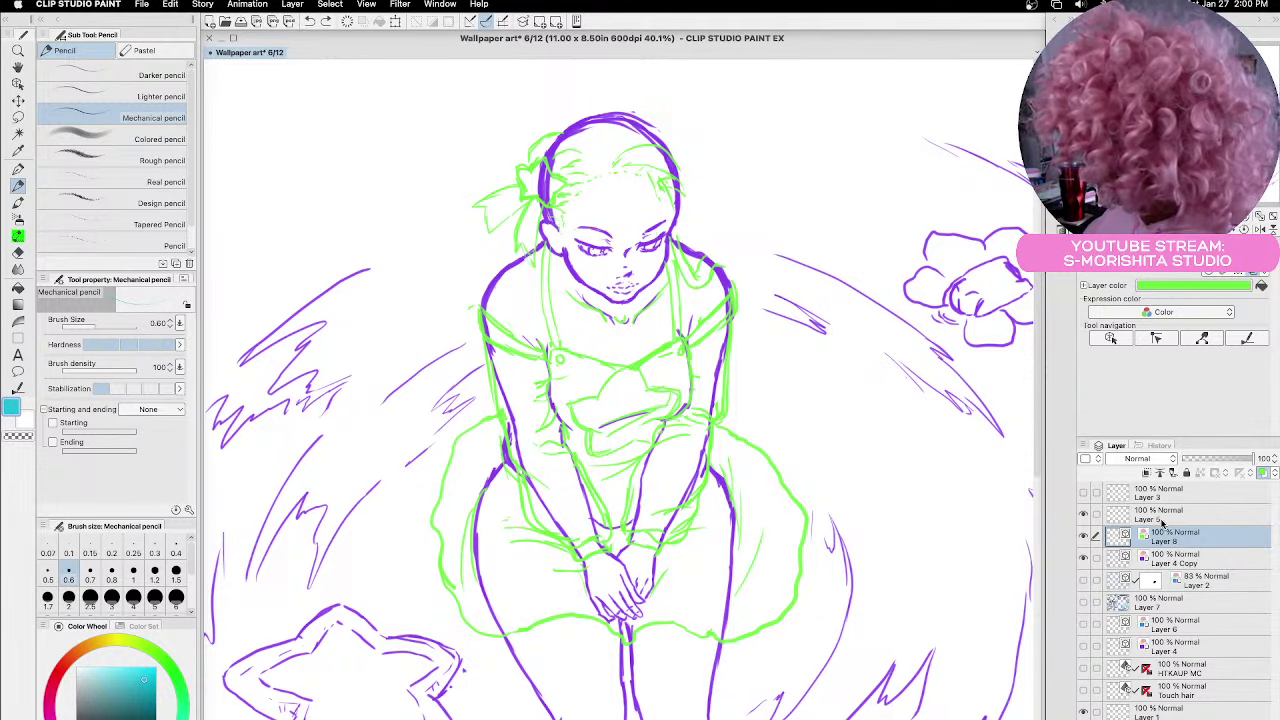
pyautogui.click(1166, 512)
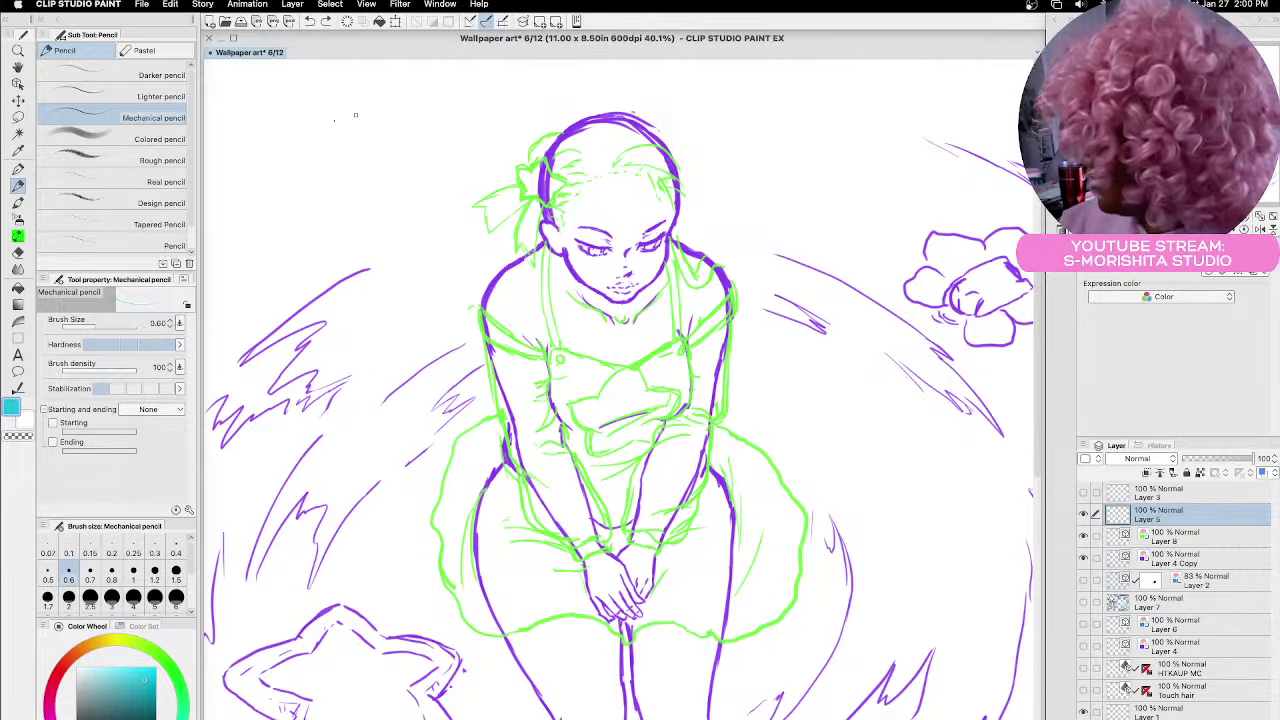
pyautogui.moveTo(318, 142); pyautogui.dragTo(363, 122)
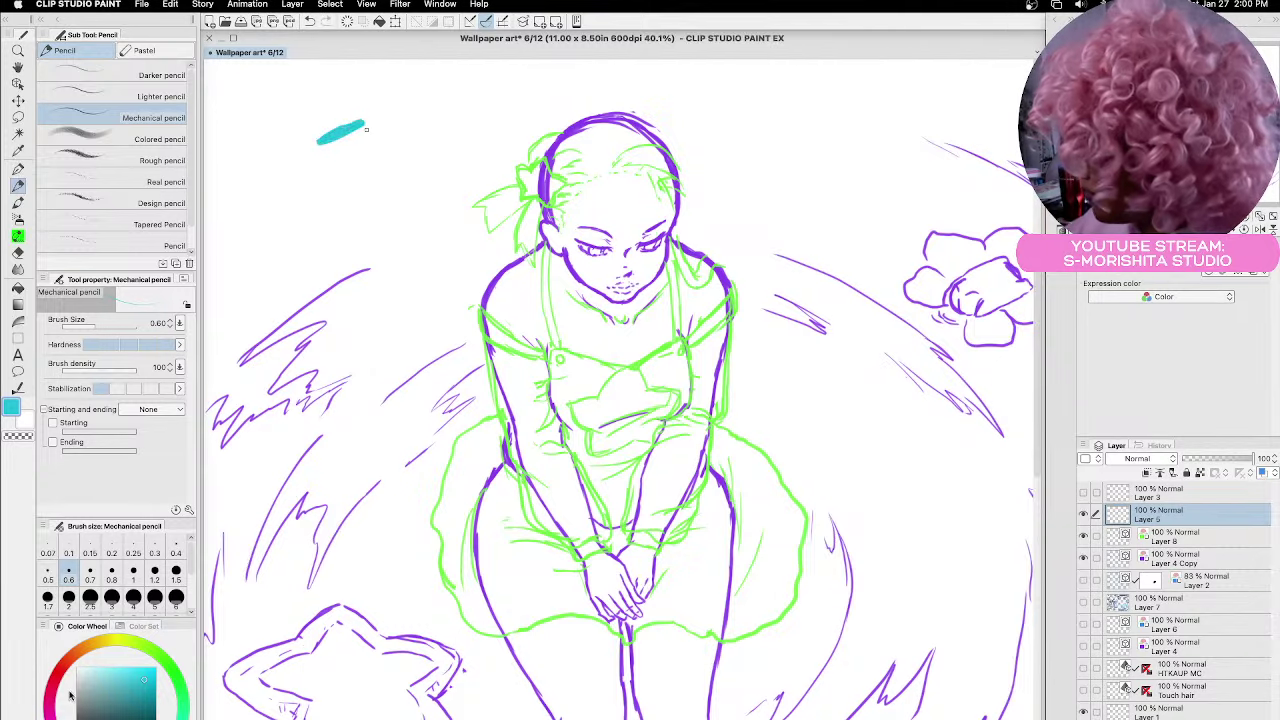
pyautogui.click(55, 684)
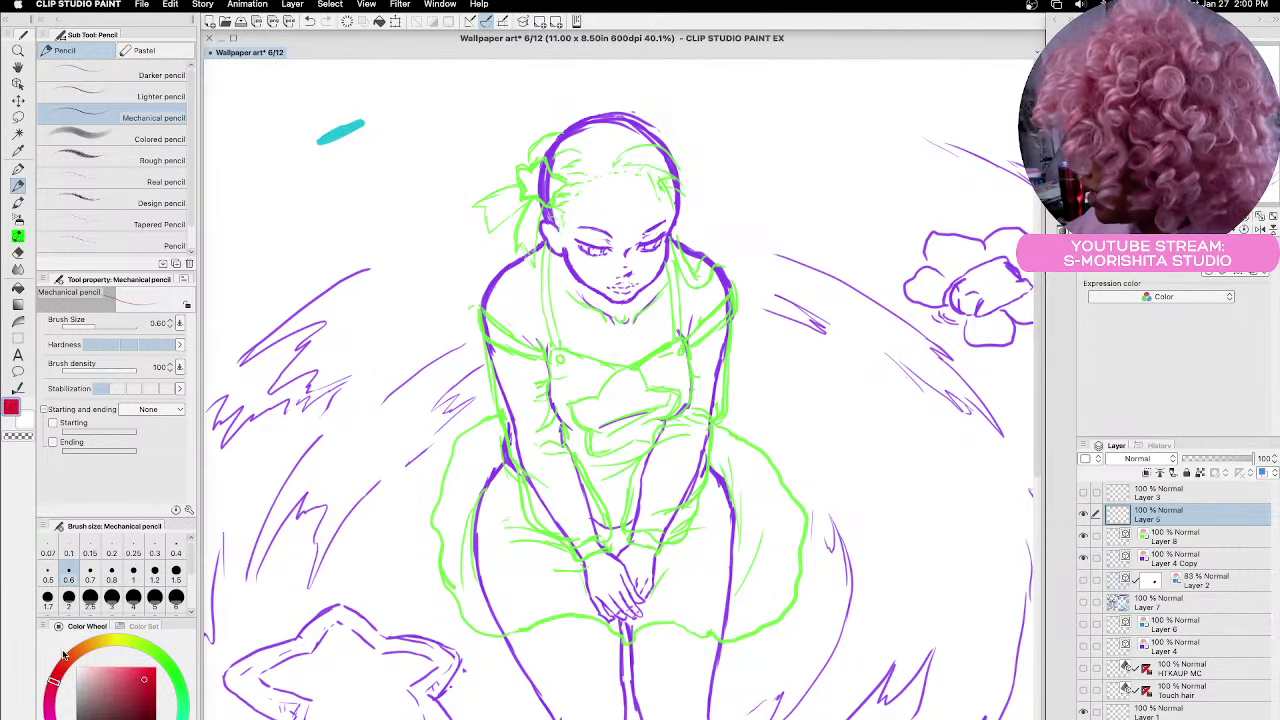
pyautogui.moveTo(402, 127); pyautogui.dragTo(454, 110)
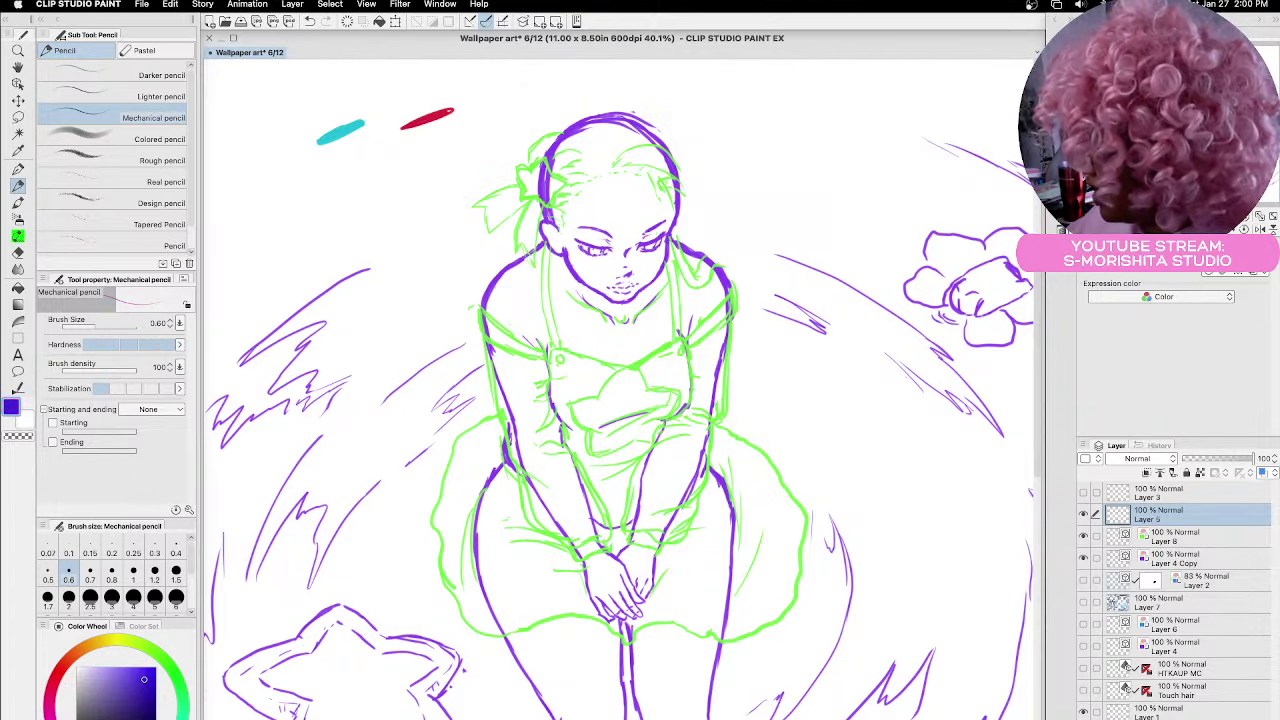
pyautogui.click(92, 643)
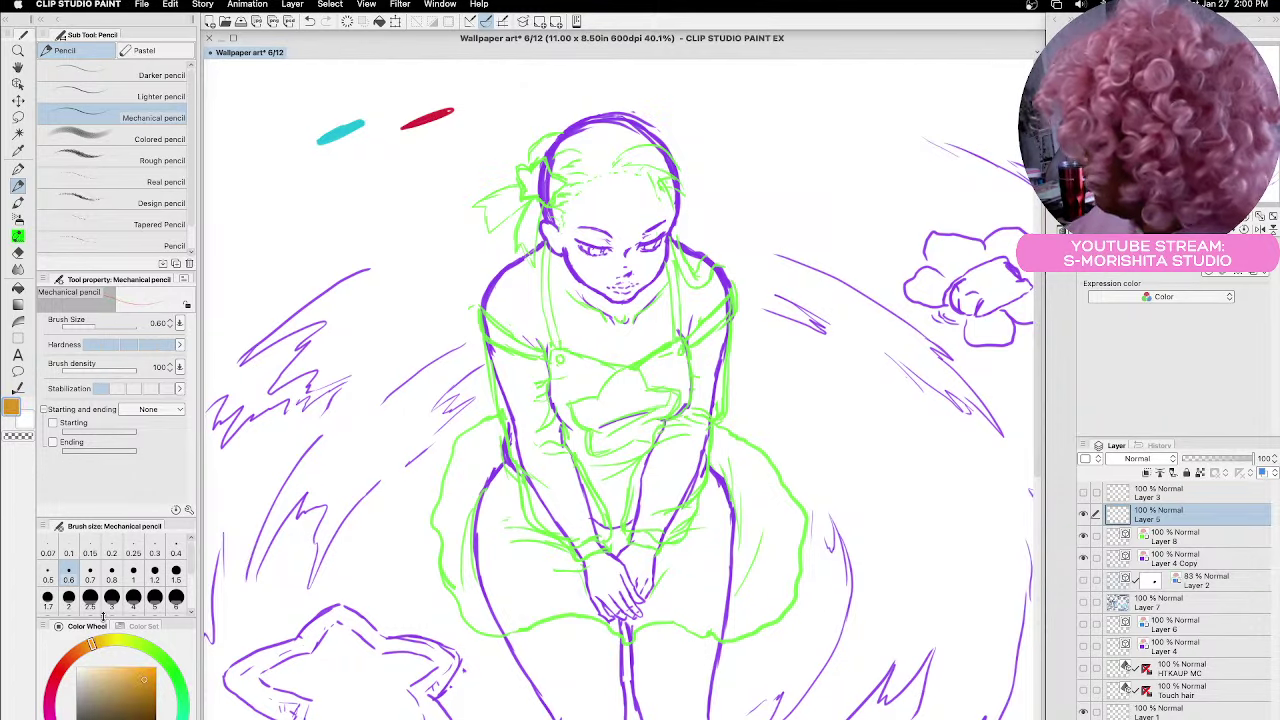
pyautogui.moveTo(390, 153)
pyautogui.mouseDown()
pyautogui.moveTo(366, 162)
pyautogui.moveTo(385, 152)
pyautogui.mouseUp()
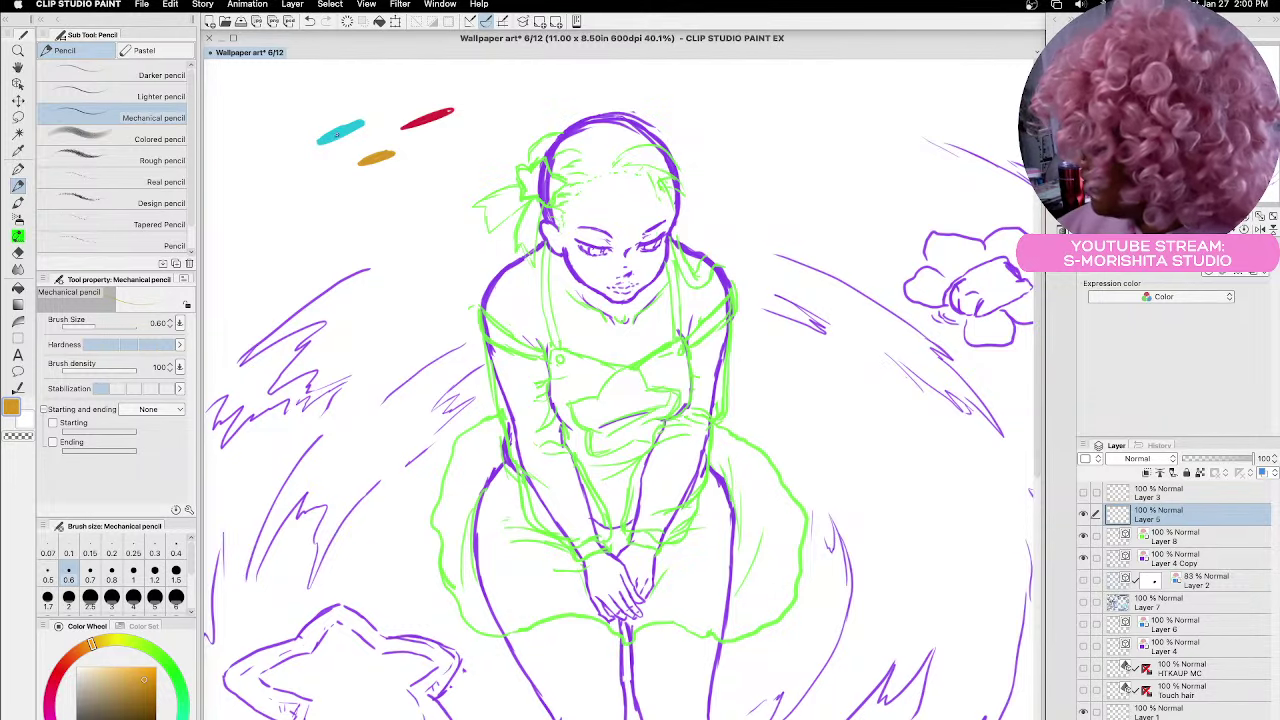
# Extend the cyan swatch on Layer 5 with a row of pale, greyish and dark teal variations
pyautogui.click(135, 716)
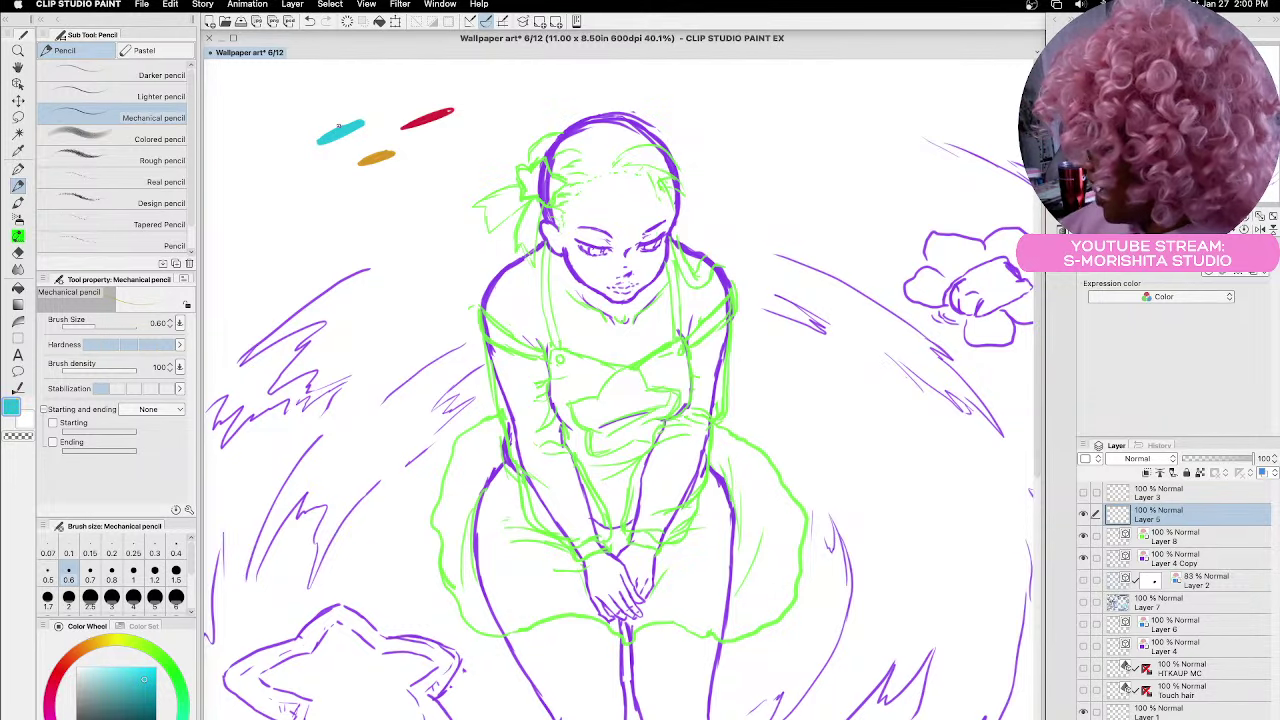
pyautogui.click(107, 677)
pyautogui.moveTo(314, 121); pyautogui.dragTo(333, 117)
pyautogui.click(90, 672)
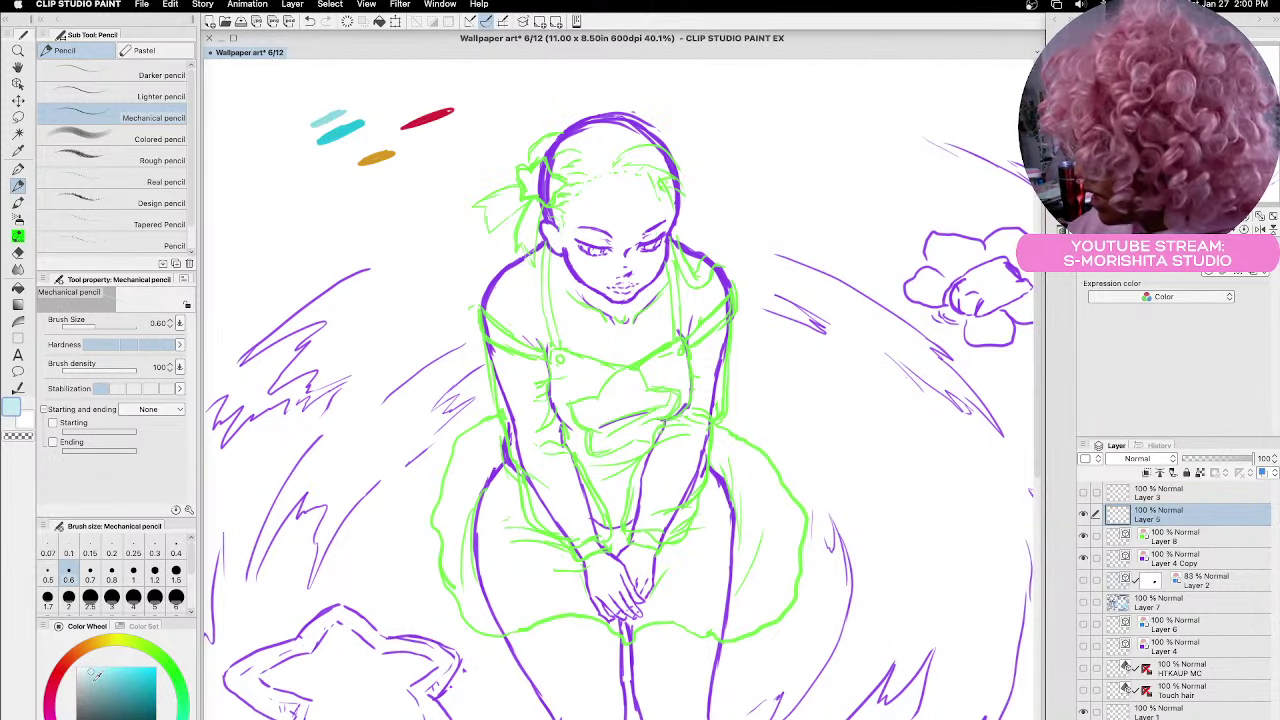
pyautogui.click(92, 680)
pyautogui.moveTo(304, 114); pyautogui.dragTo(325, 103)
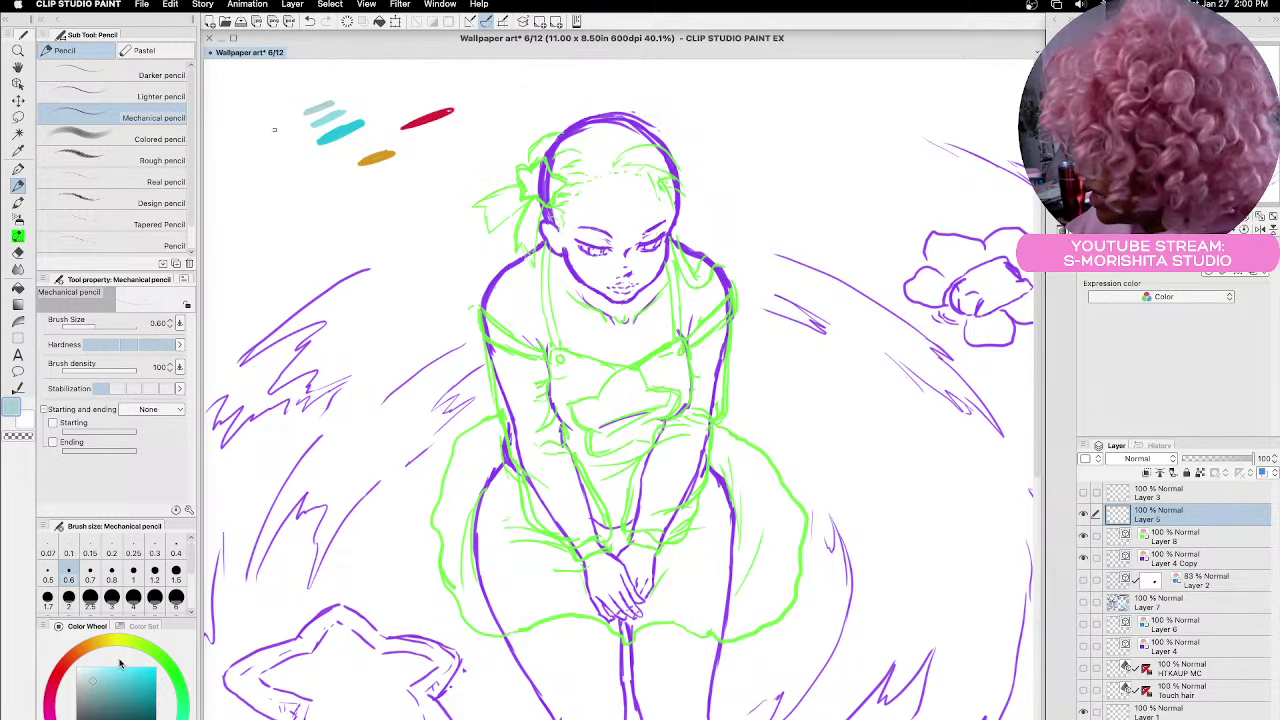
pyautogui.click(105, 708)
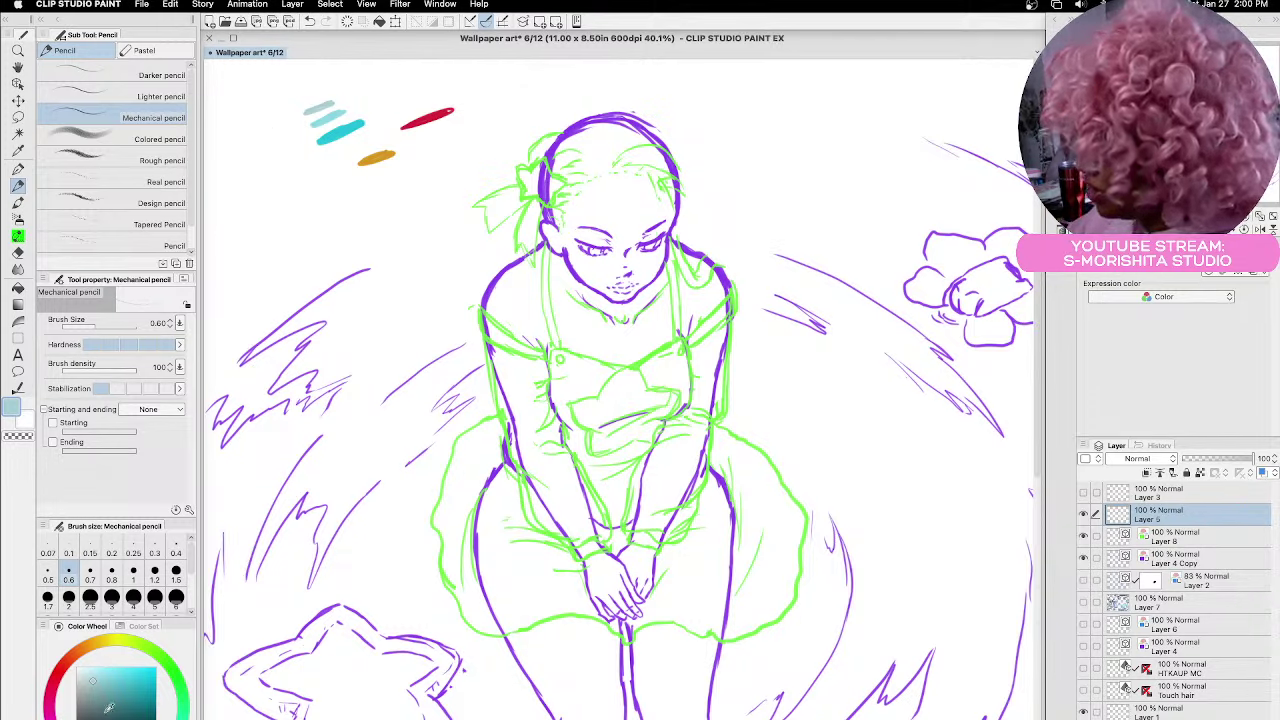
pyautogui.moveTo(322, 95)
pyautogui.mouseDown()
pyautogui.moveTo(285, 100)
pyautogui.moveTo(324, 82)
pyautogui.moveTo(274, 90)
pyautogui.moveTo(306, 74)
pyautogui.mouseUp()
pyautogui.click(133, 714)
pyautogui.click(147, 712)
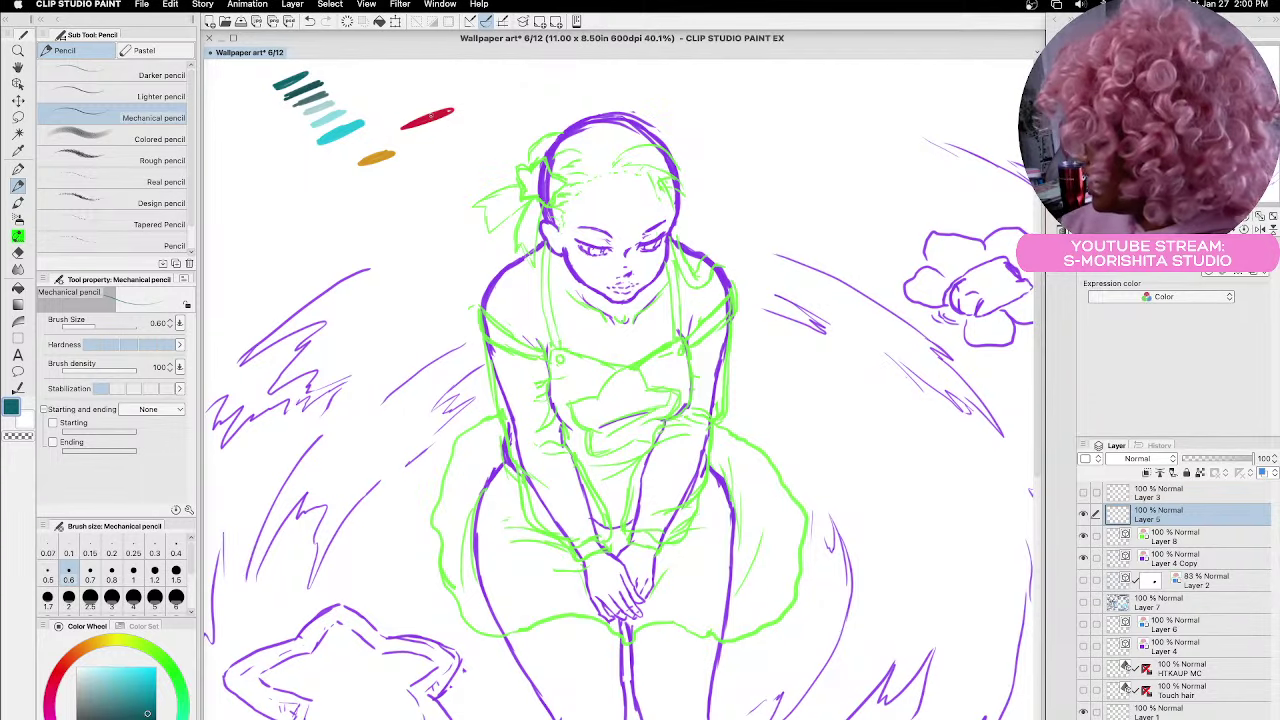
# Surround the crimson swatch on Layer 5 with light pink, grey and dark maroon variations
pyautogui.click(54, 681)
pyautogui.click(93, 675)
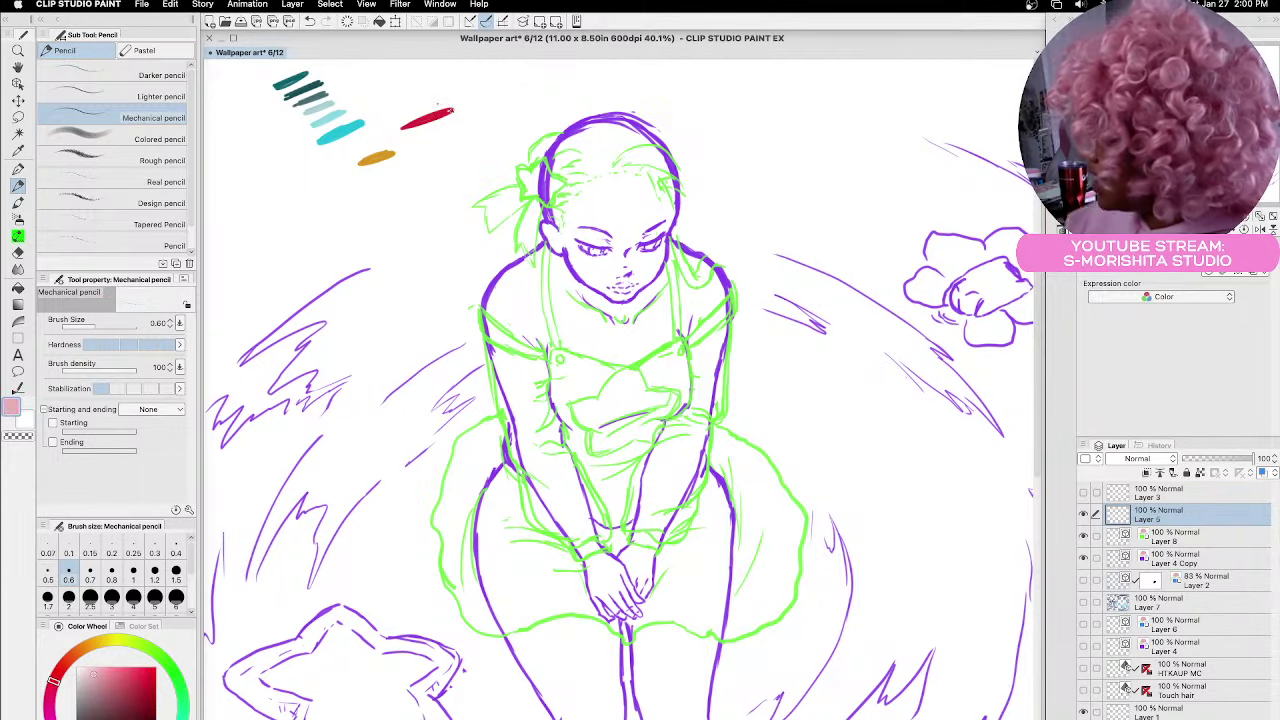
pyautogui.moveTo(438, 102)
pyautogui.mouseDown()
pyautogui.moveTo(410, 106)
pyautogui.moveTo(430, 90)
pyautogui.moveTo(398, 98)
pyautogui.moveTo(410, 92)
pyautogui.moveTo(420, 134)
pyautogui.moveTo(458, 112)
pyautogui.mouseUp()
pyautogui.click(85, 700)
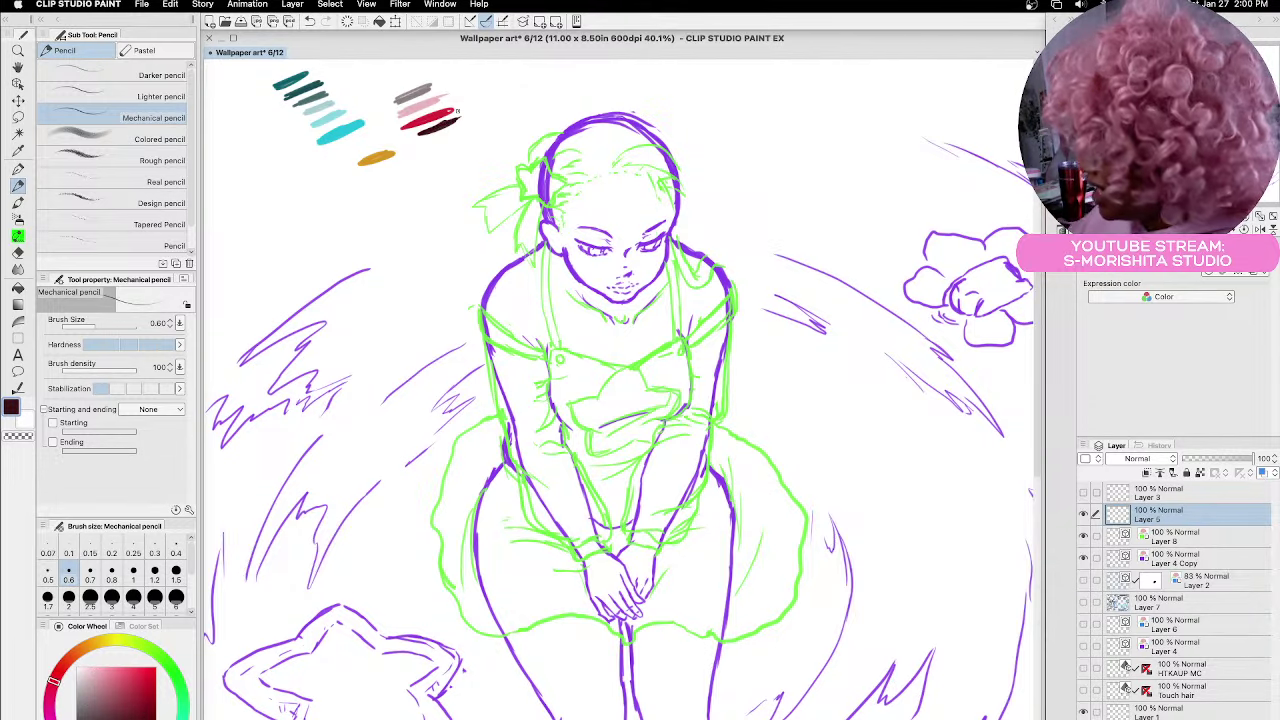
# Try golden and brown variations around the ochre swatch, and erase all the color swatches from Layer 5
pyautogui.click(92, 645)
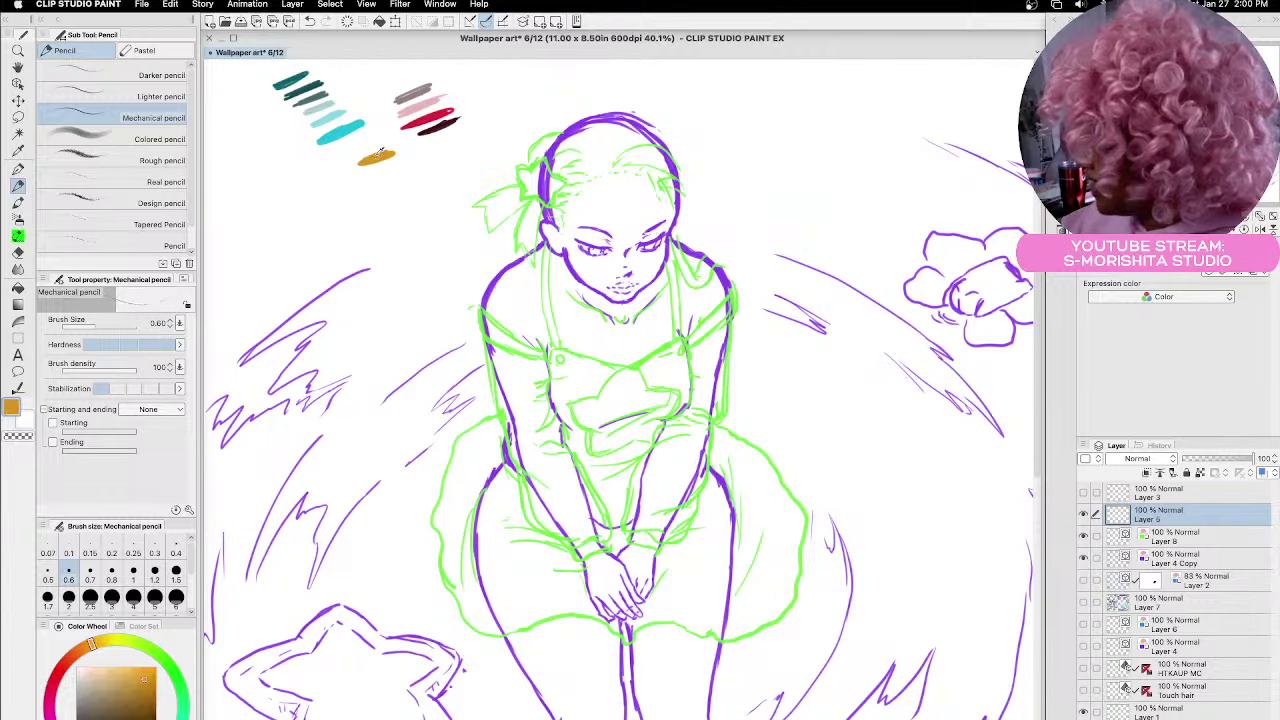
pyautogui.click(124, 680)
pyautogui.moveTo(382, 139)
pyautogui.mouseDown()
pyautogui.moveTo(354, 154)
pyautogui.moveTo(390, 138)
pyautogui.moveTo(364, 182)
pyautogui.moveTo(406, 166)
pyautogui.moveTo(346, 149)
pyautogui.moveTo(377, 130)
pyautogui.mouseUp()
pyautogui.click(150, 672)
pyautogui.click(114, 709)
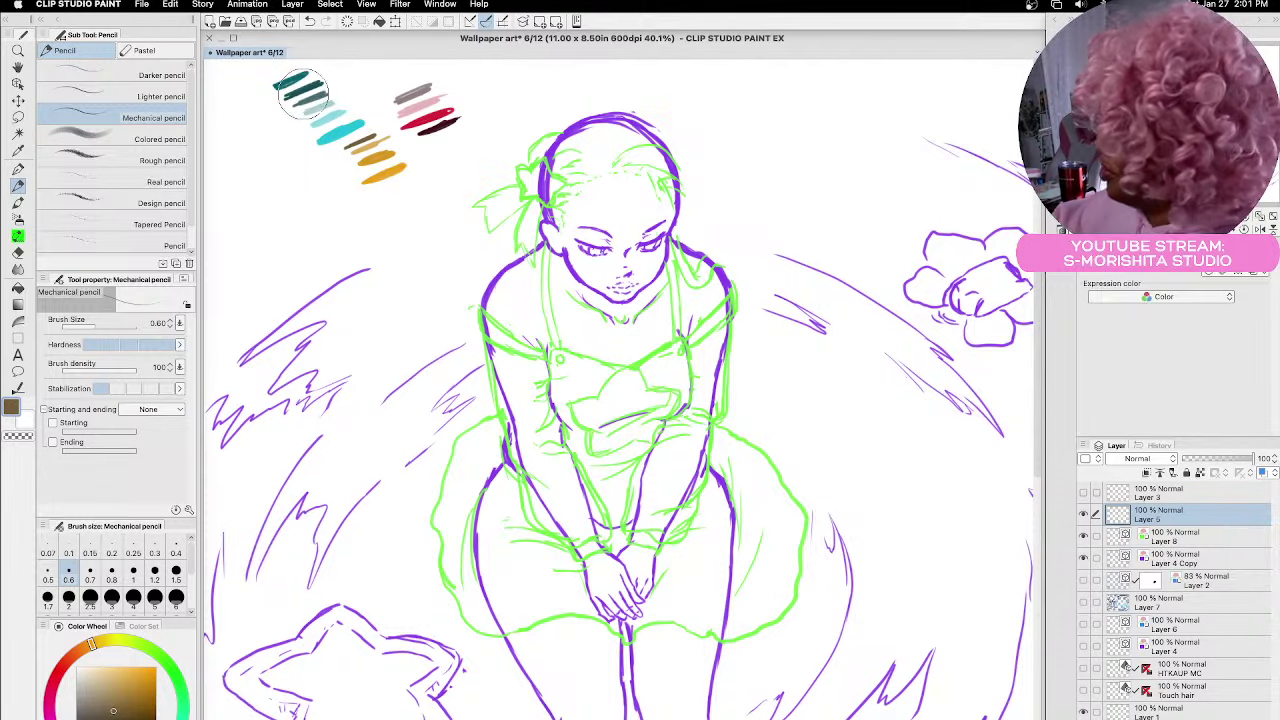
pyautogui.moveTo(290, 75)
pyautogui.mouseDown()
pyautogui.moveTo(342, 77)
pyautogui.moveTo(282, 123)
pyautogui.moveTo(393, 101)
pyautogui.moveTo(431, 101)
pyautogui.moveTo(457, 119)
pyautogui.moveTo(331, 187)
pyautogui.mouseUp()
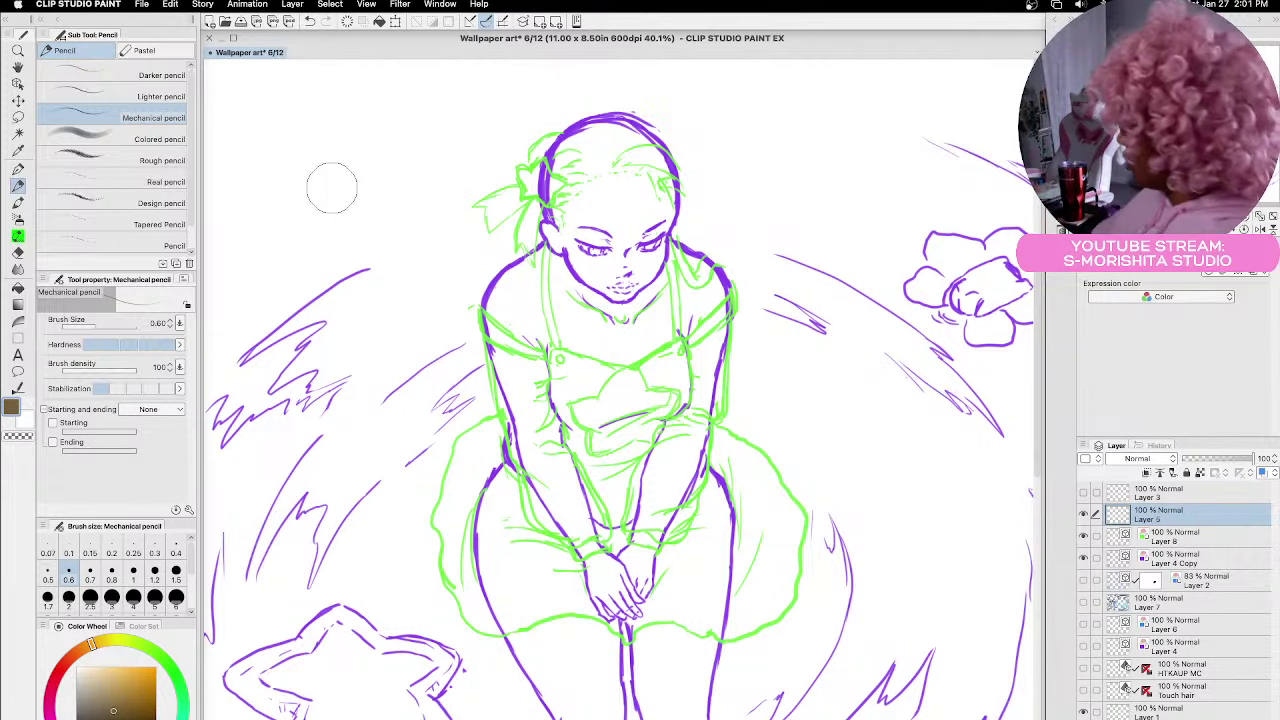
# Draw swept-back hair strands over the figure's scalp and down the sides on Layer 8, and compare them with the Layer 2 sketch
pyautogui.click(1176, 533)
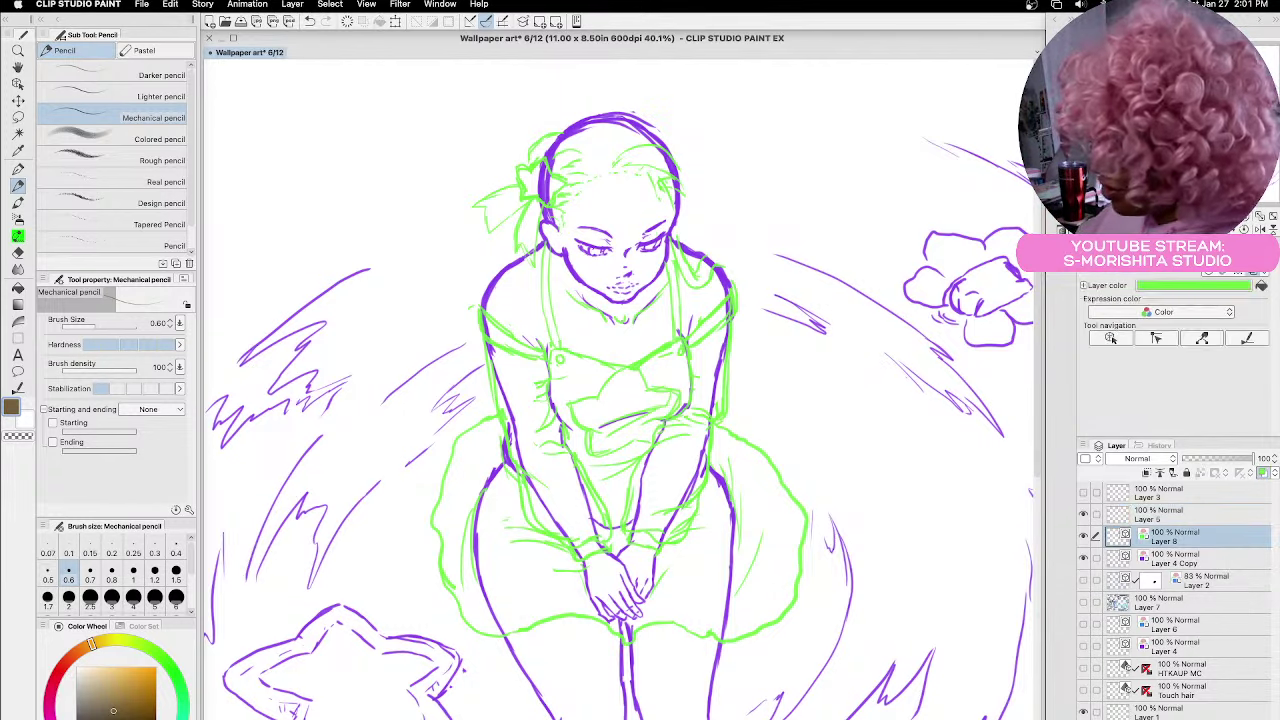
pyautogui.press('x')
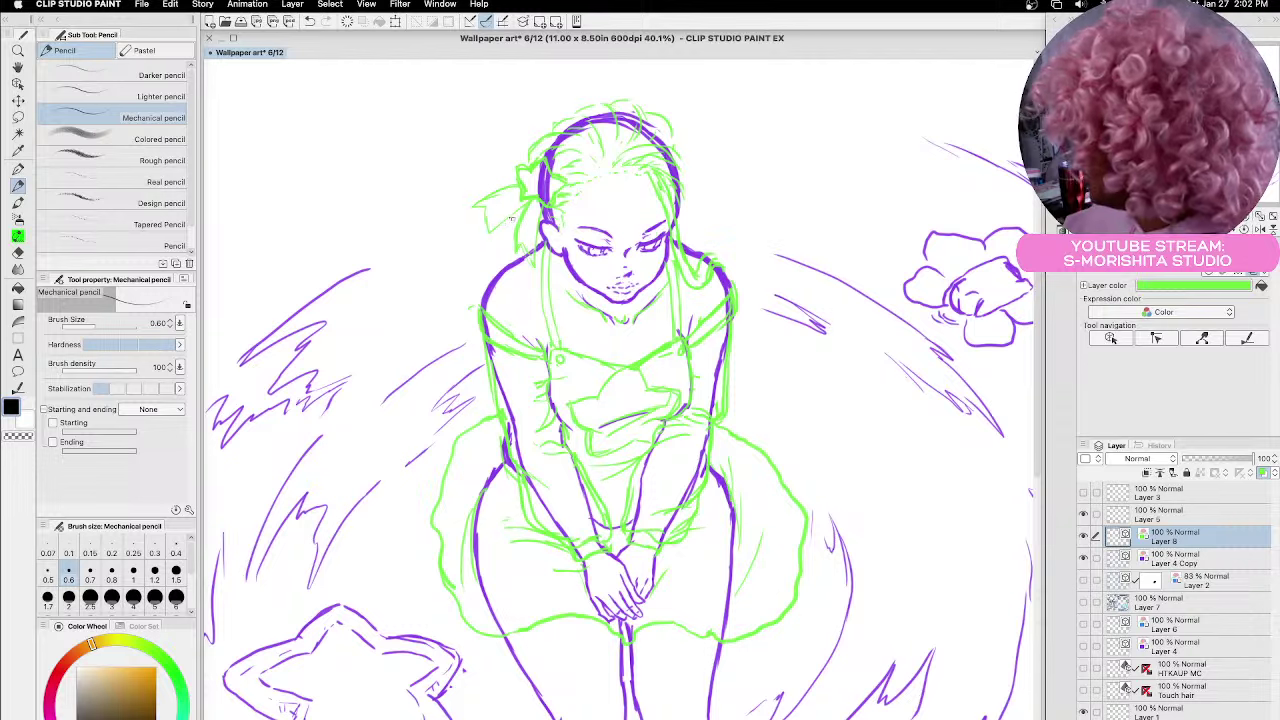
pyautogui.click(1083, 583)
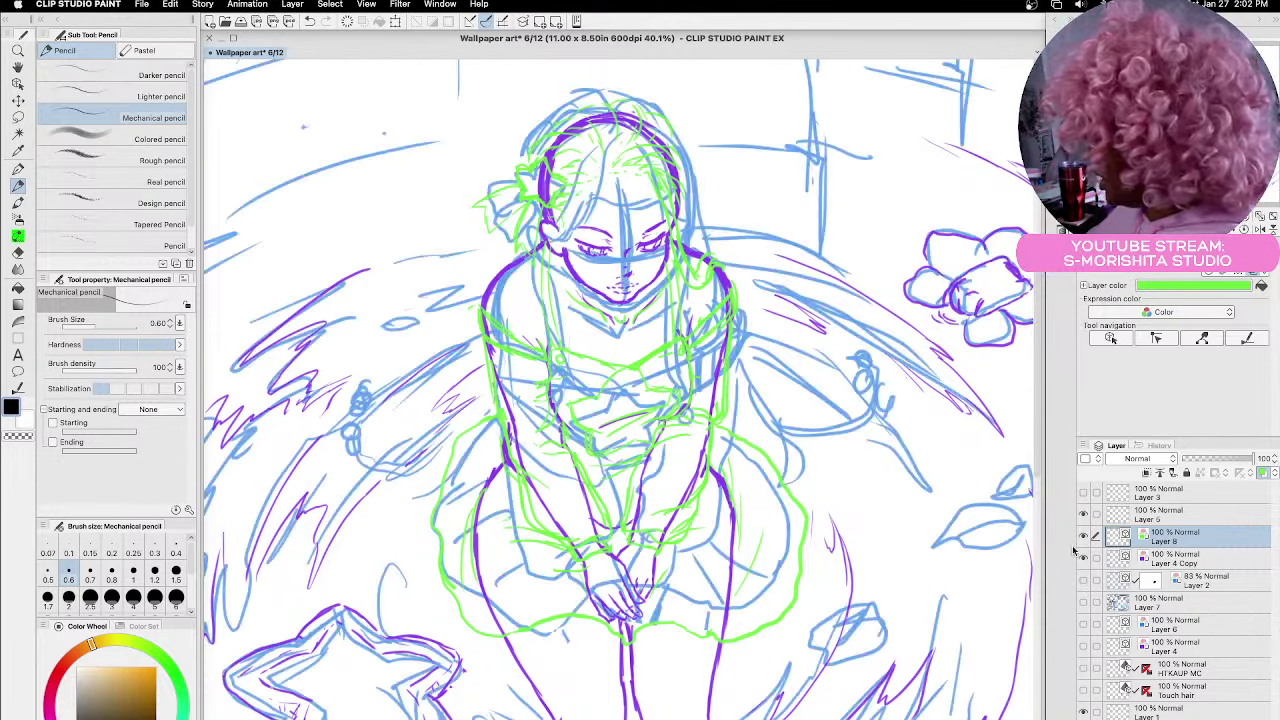
# Hide the blue rough sketch on Layer 2 and sketch the wavy hair behind the figure's left-side arm on Layer 8
pyautogui.click(1083, 557)
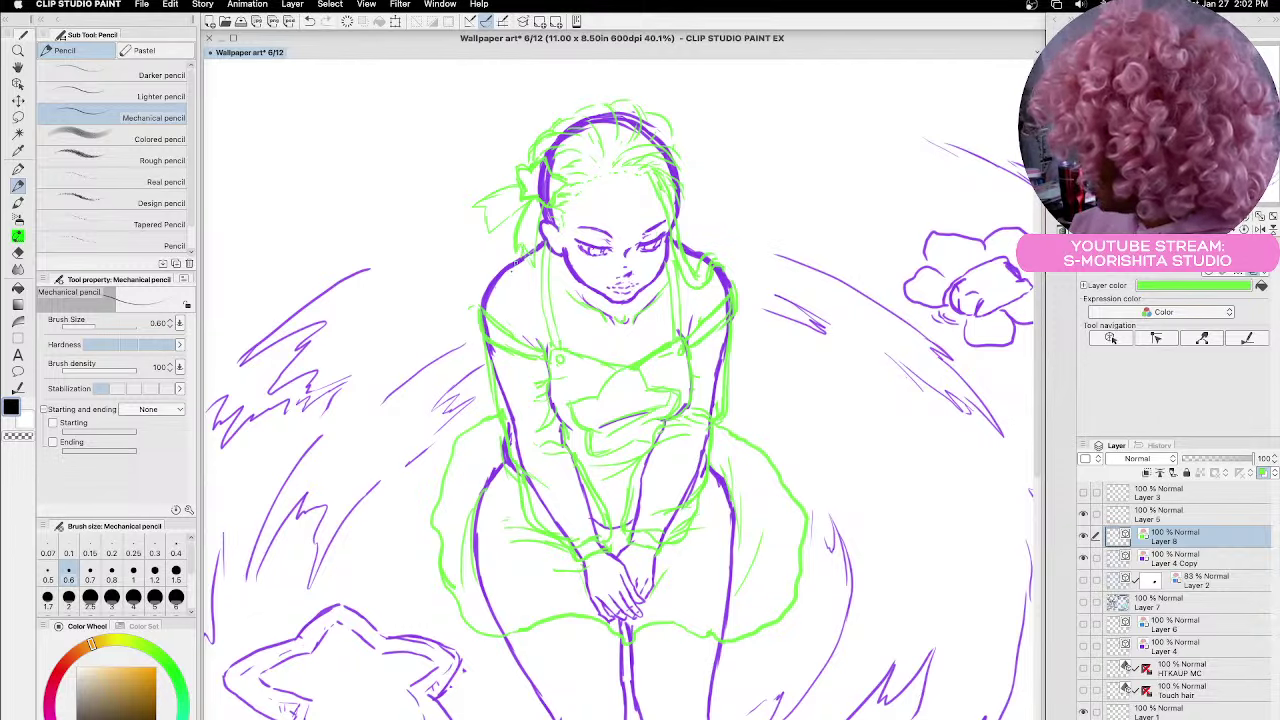
pyautogui.moveTo(490, 384)
pyautogui.mouseDown()
pyautogui.moveTo(478, 412)
pyautogui.moveTo(448, 420)
pyautogui.moveTo(369, 409)
pyautogui.mouseUp()
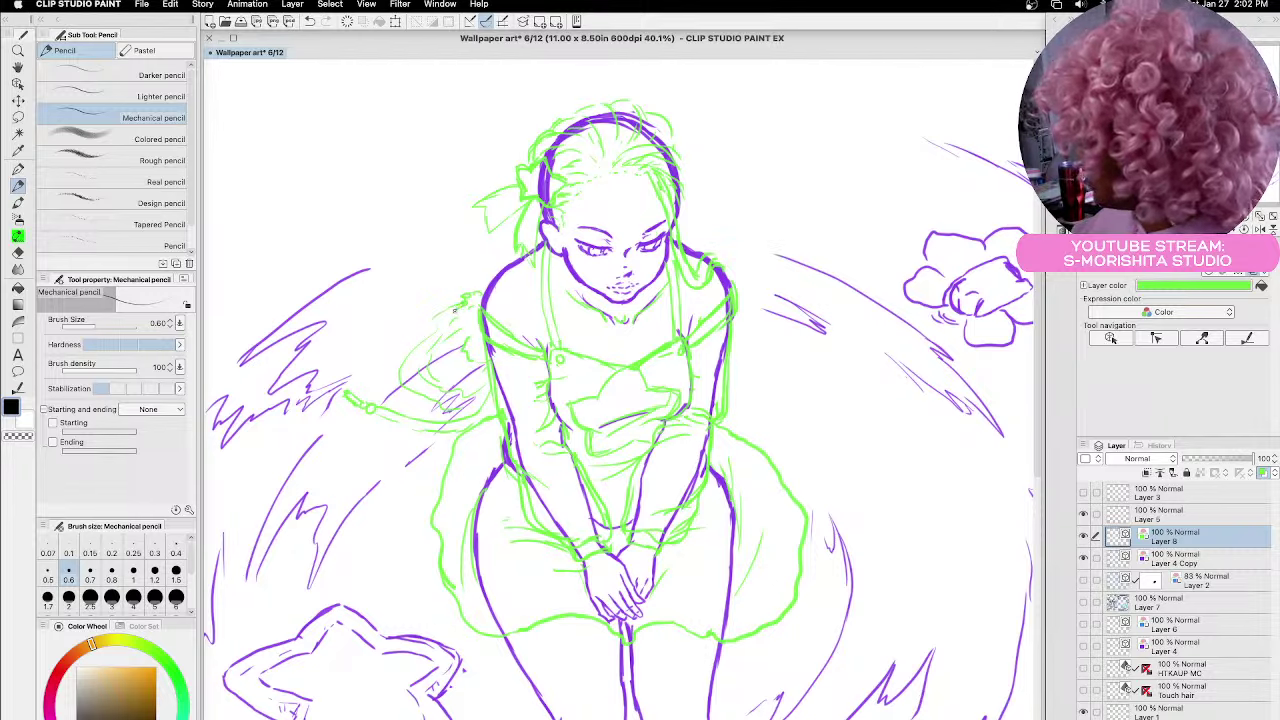
pyautogui.moveTo(467, 302)
pyautogui.mouseDown()
pyautogui.moveTo(412, 362)
pyautogui.moveTo(408, 390)
pyautogui.moveTo(486, 400)
pyautogui.moveTo(446, 412)
pyautogui.mouseUp()
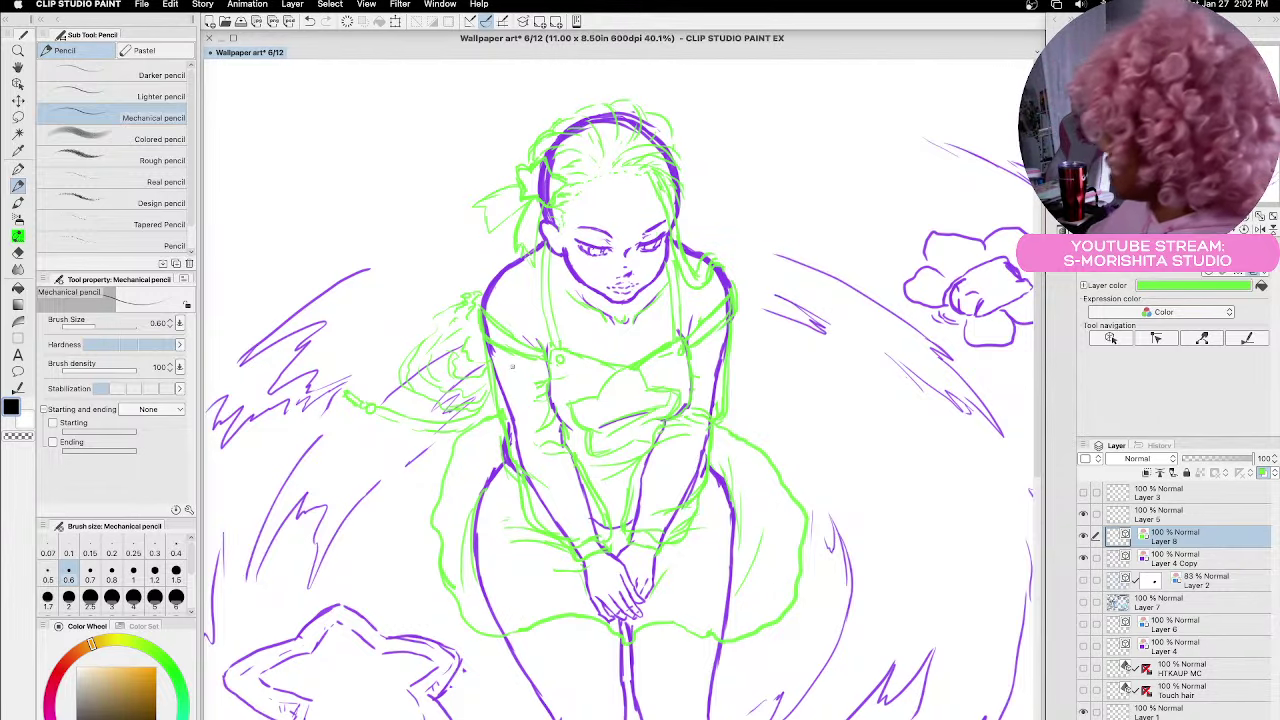
pyautogui.moveTo(456, 428); pyautogui.dragTo(491, 400)
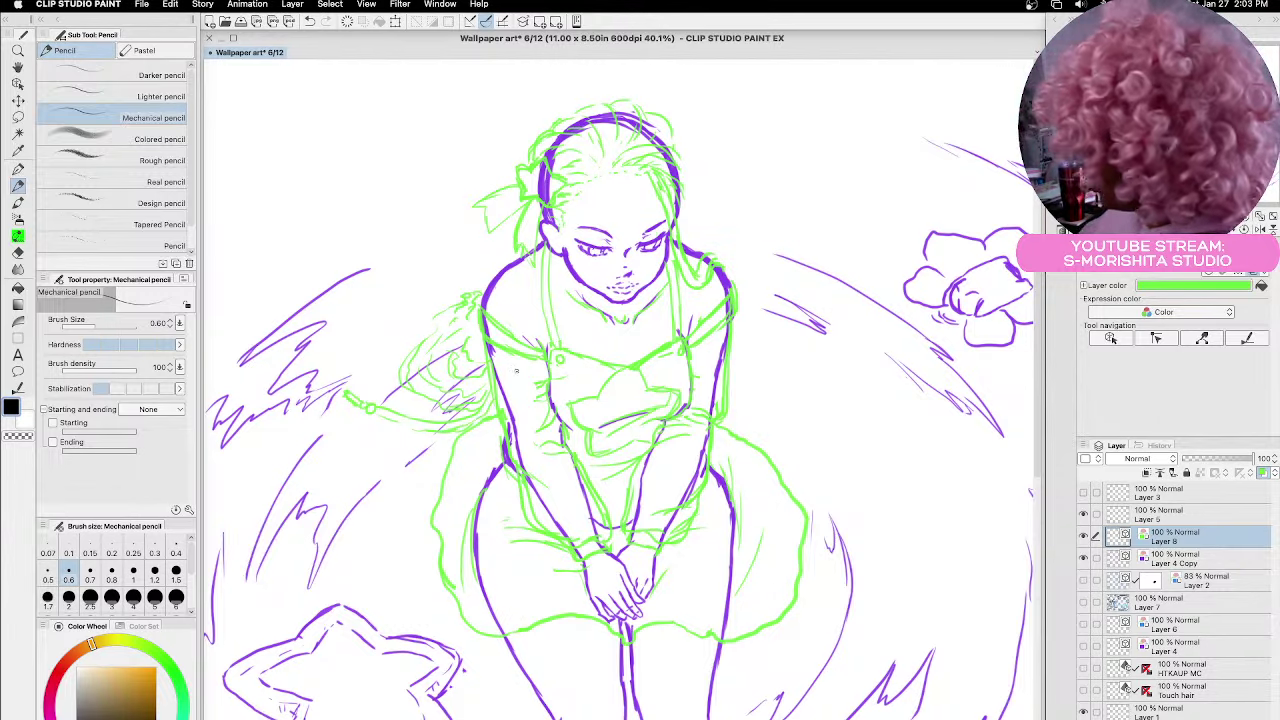
pyautogui.moveTo(401, 360)
pyautogui.mouseDown()
pyautogui.moveTo(390, 401)
pyautogui.moveTo(414, 402)
pyautogui.moveTo(400, 382)
pyautogui.moveTo(402, 401)
pyautogui.moveTo(434, 407)
pyautogui.moveTo(401, 409)
pyautogui.moveTo(447, 409)
pyautogui.moveTo(394, 365)
pyautogui.moveTo(430, 335)
pyautogui.mouseUp()
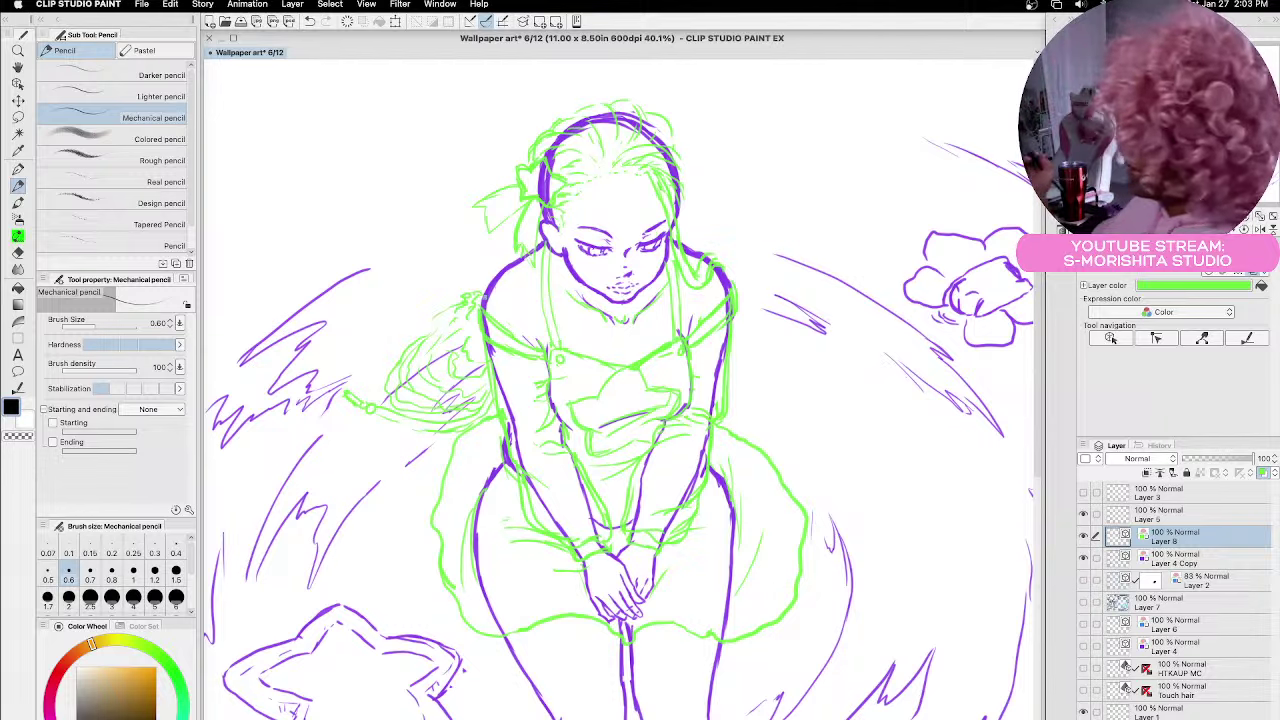
# Check against the blue rough sketch and draw a flowing hair strand with a curled tip beside the figure's right-side shoulder
pyautogui.click(1083, 582)
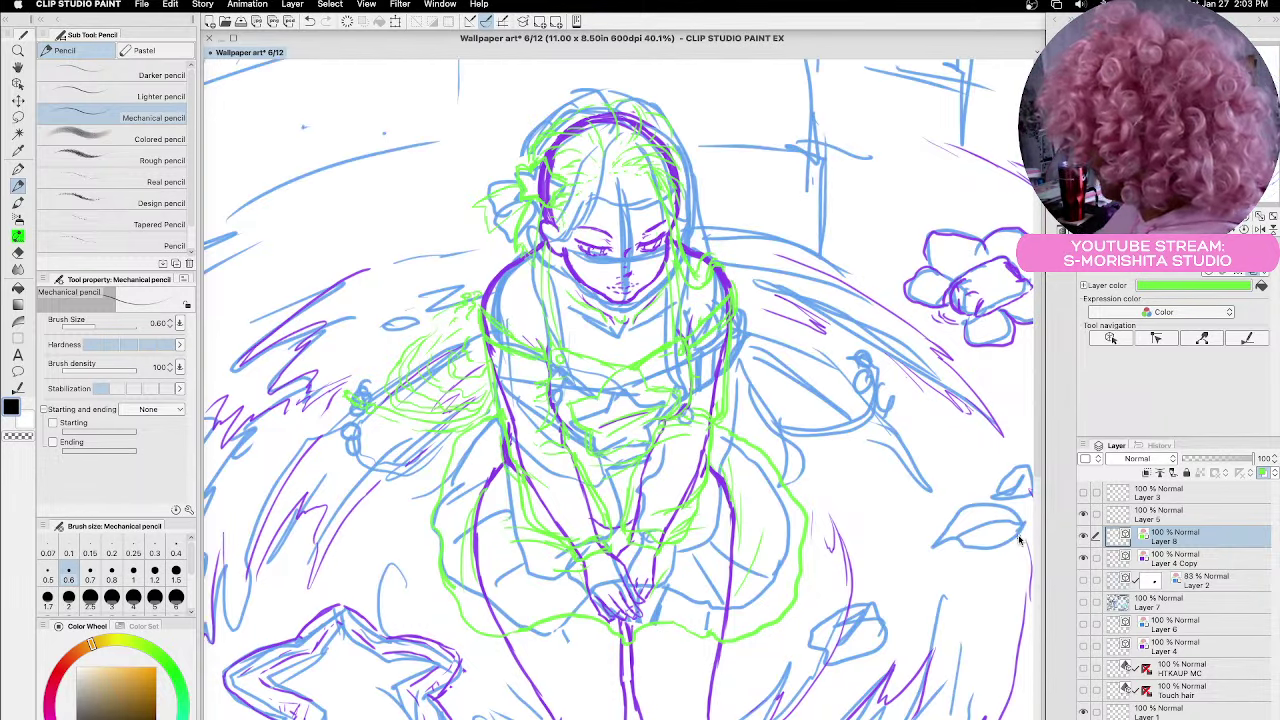
pyautogui.click(1083, 582)
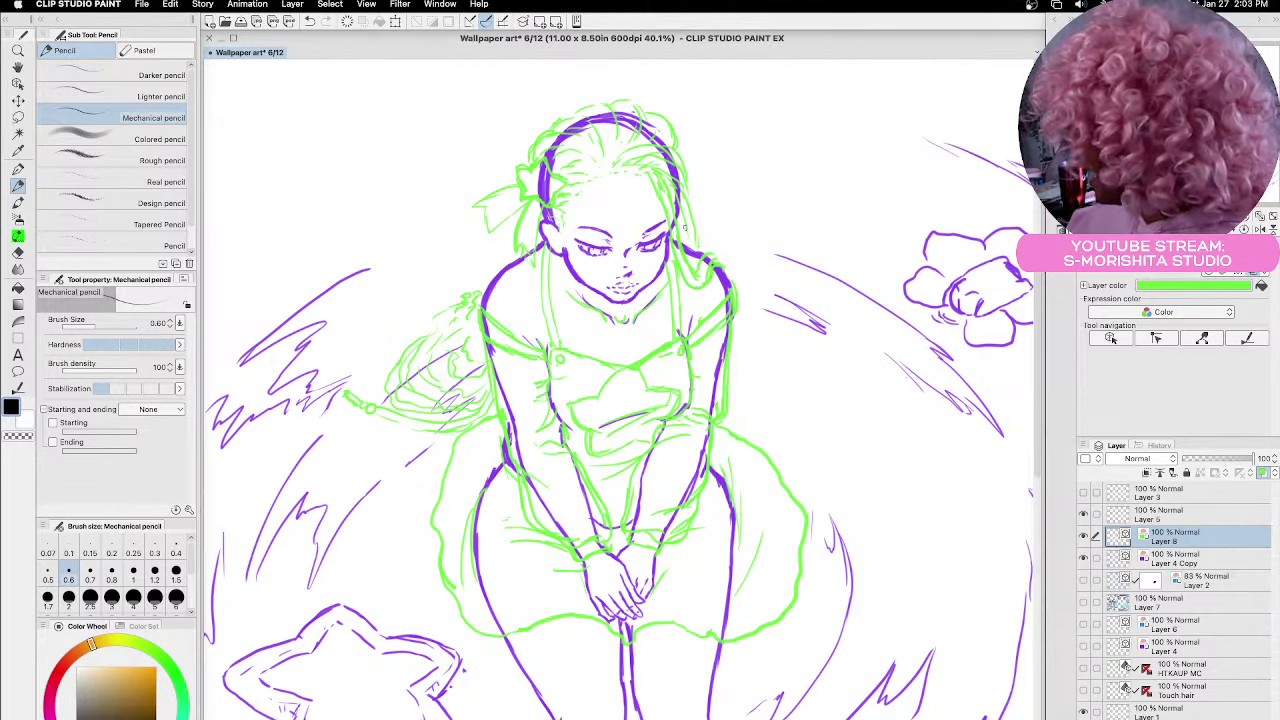
pyautogui.moveTo(733, 326)
pyautogui.mouseDown()
pyautogui.moveTo(755, 390)
pyautogui.moveTo(778, 393)
pyautogui.moveTo(792, 382)
pyautogui.moveTo(770, 350)
pyautogui.mouseUp()
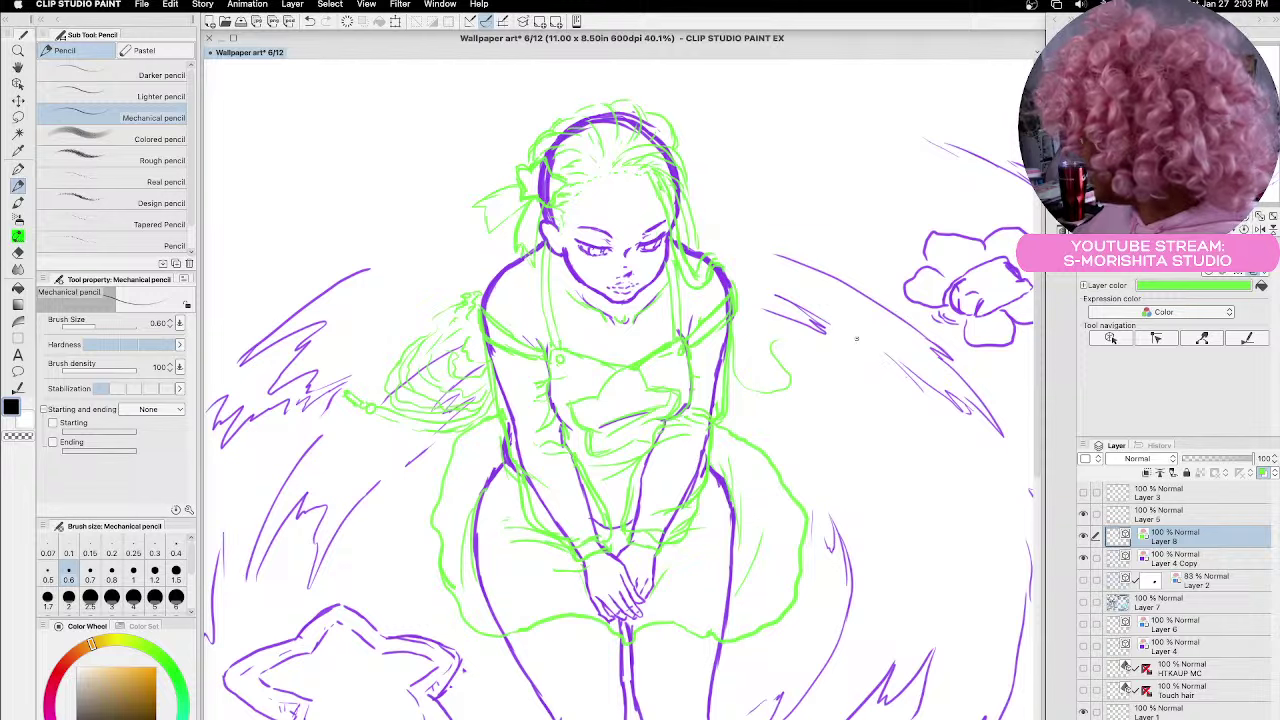
pyautogui.click(1084, 581)
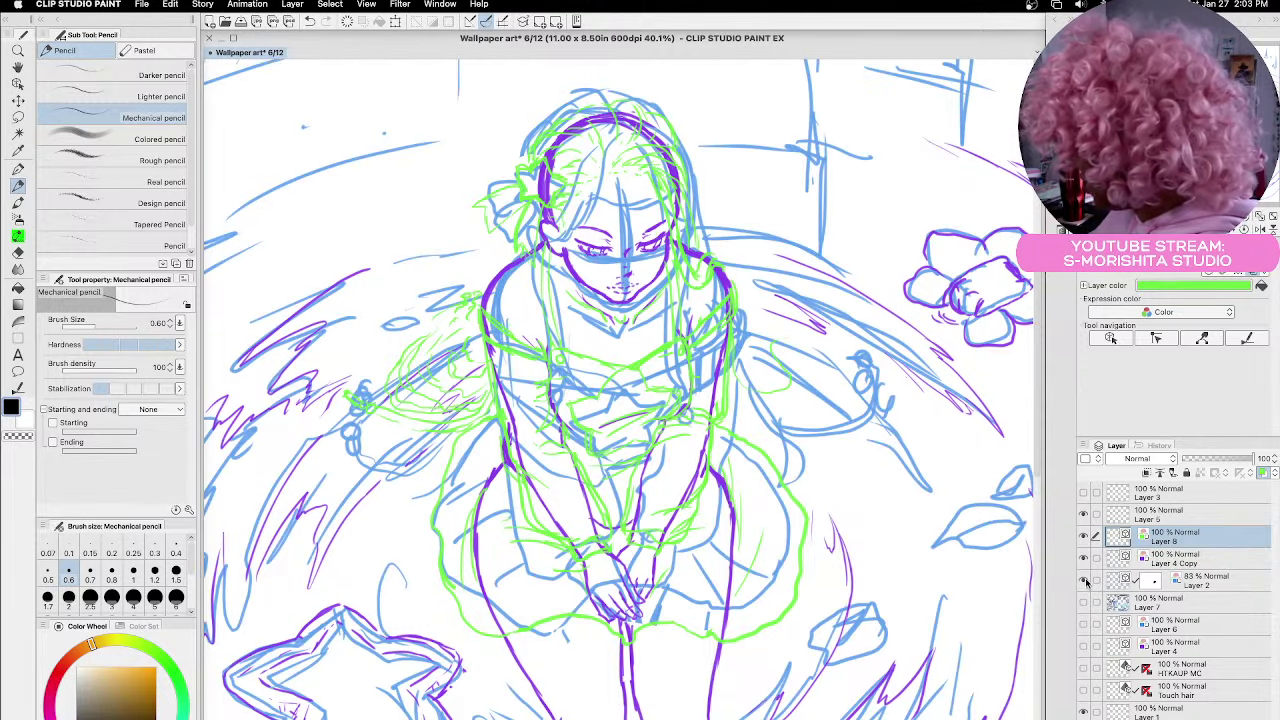
pyautogui.click(1084, 581)
pyautogui.moveTo(806, 337); pyautogui.dragTo(834, 331)
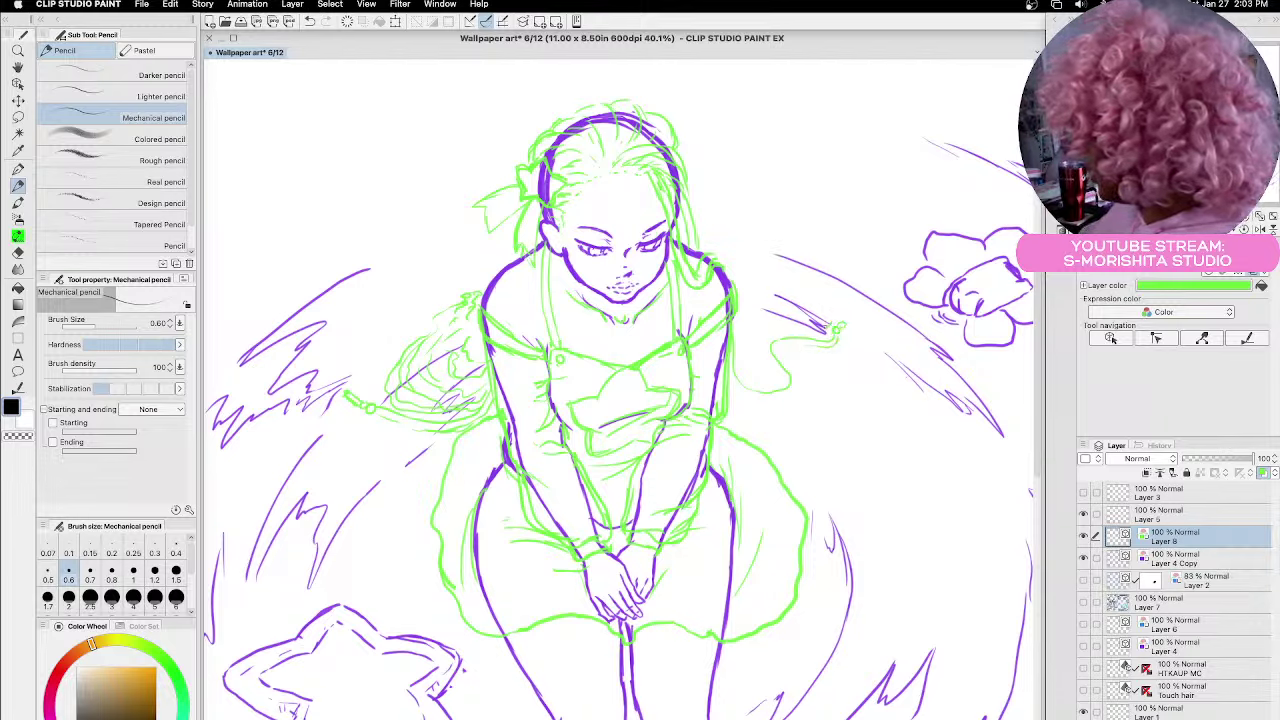
pyautogui.moveTo(834, 325)
pyautogui.mouseDown()
pyautogui.moveTo(764, 315)
pyautogui.moveTo(737, 351)
pyautogui.moveTo(751, 357)
pyautogui.moveTo(780, 319)
pyautogui.moveTo(761, 316)
pyautogui.moveTo(735, 335)
pyautogui.mouseUp()
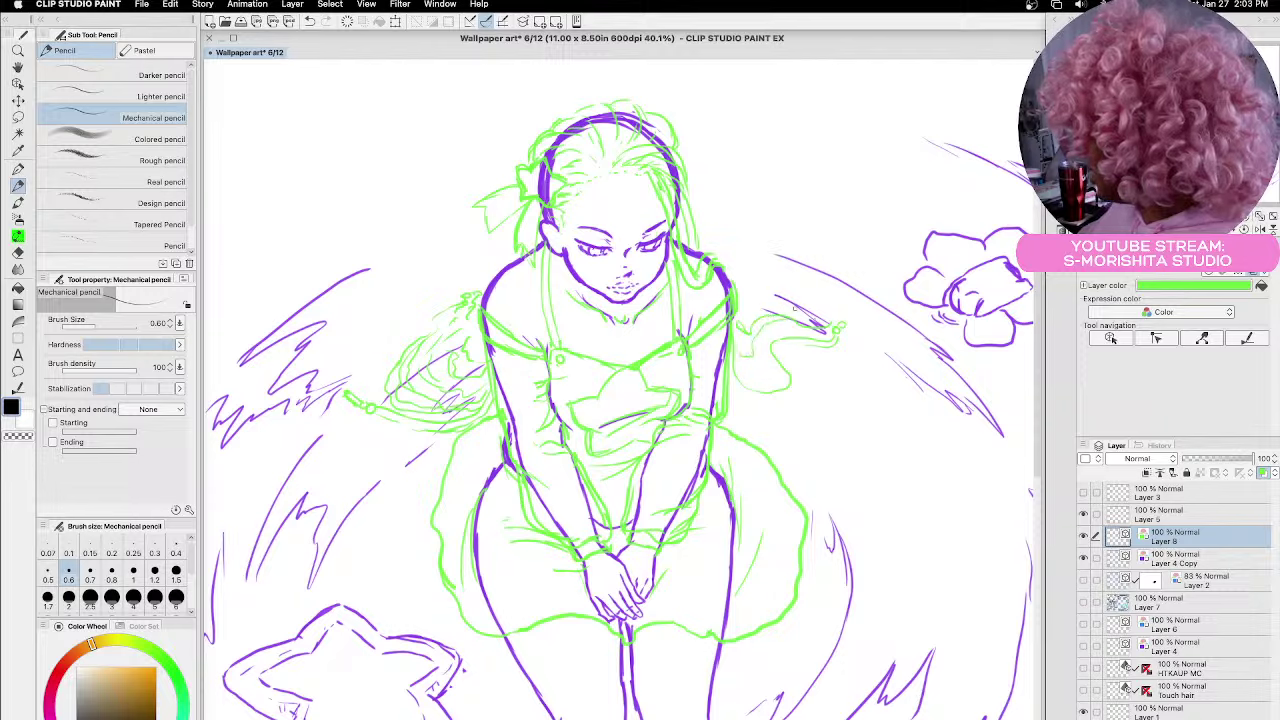
pyautogui.moveTo(838, 326)
pyautogui.mouseDown()
pyautogui.moveTo(778, 317)
pyautogui.moveTo(832, 326)
pyautogui.mouseUp()
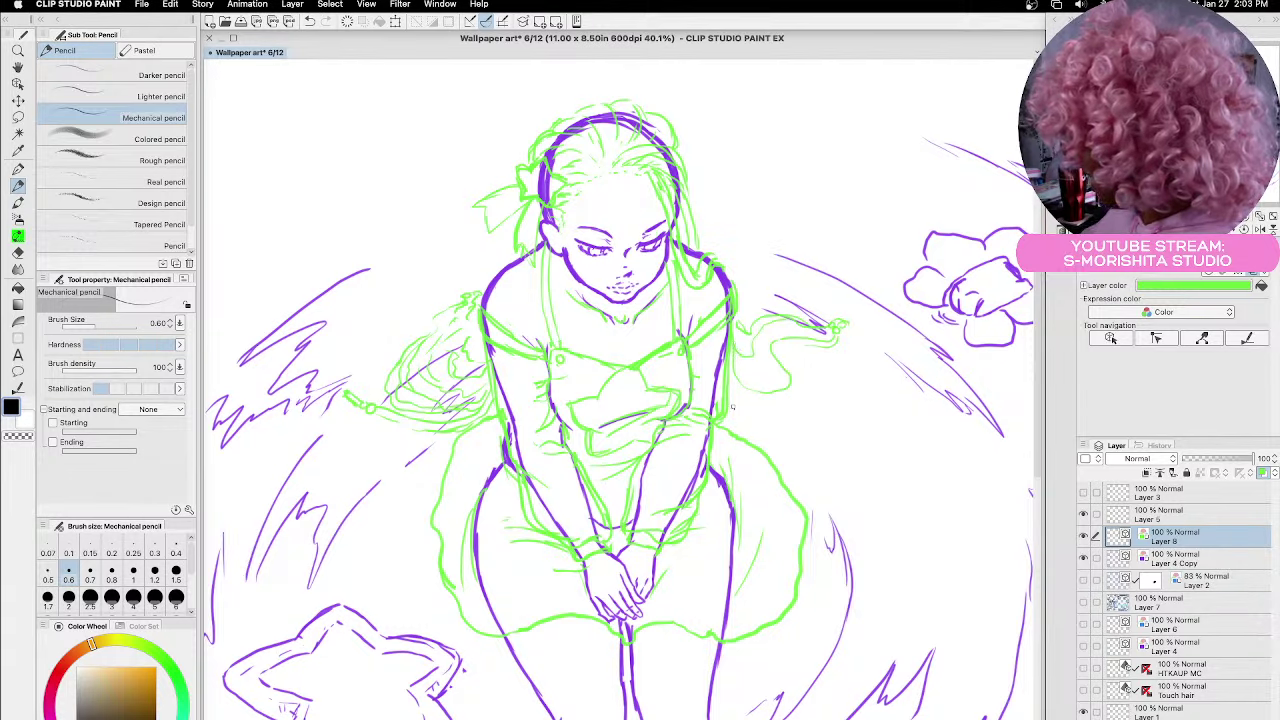
# Compare with the blue rough sketch and complete the right-side hair with a lower strand and wavy outer locks
pyautogui.click(1082, 580)
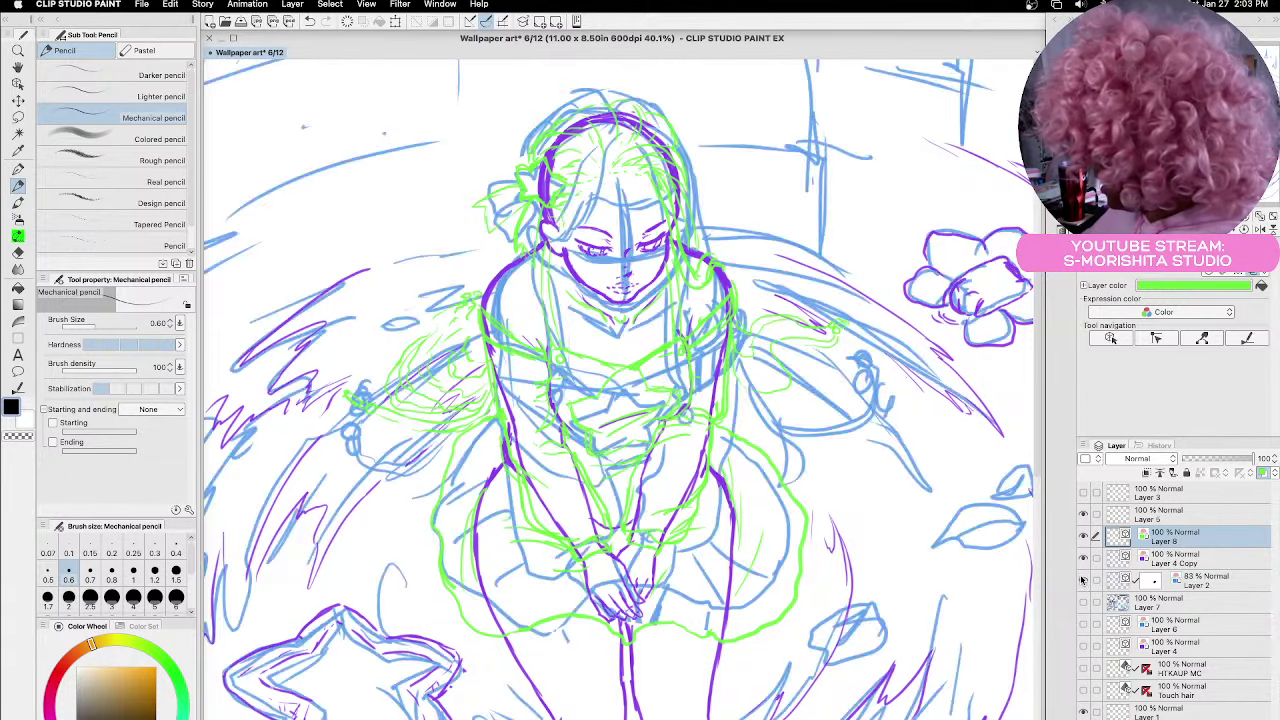
pyautogui.click(1082, 580)
pyautogui.moveTo(728, 380)
pyautogui.mouseDown()
pyautogui.moveTo(768, 446)
pyautogui.moveTo(730, 369)
pyautogui.mouseUp()
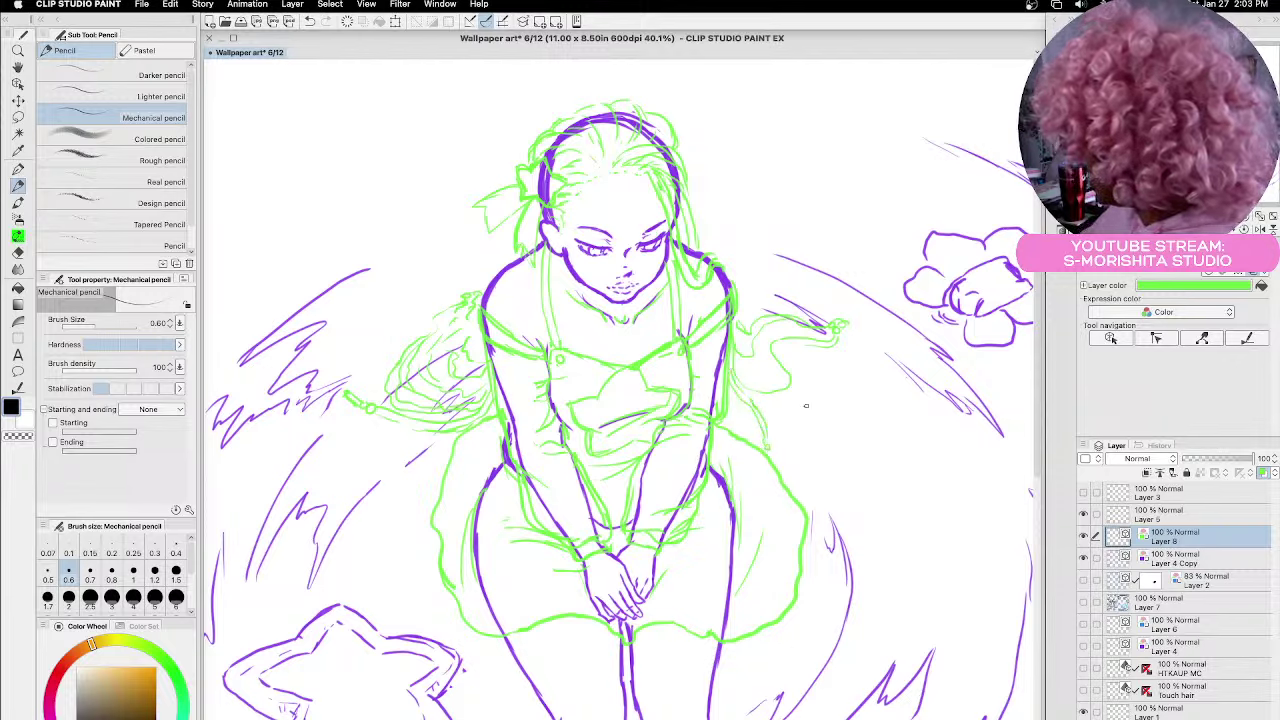
pyautogui.moveTo(852, 338)
pyautogui.mouseDown()
pyautogui.moveTo(874, 396)
pyautogui.moveTo(784, 421)
pyautogui.moveTo(750, 400)
pyautogui.moveTo(832, 417)
pyautogui.moveTo(841, 396)
pyautogui.mouseUp()
pyautogui.moveTo(850, 332)
pyautogui.mouseDown()
pyautogui.moveTo(850, 370)
pyautogui.moveTo(830, 391)
pyautogui.moveTo(776, 372)
pyautogui.mouseUp()
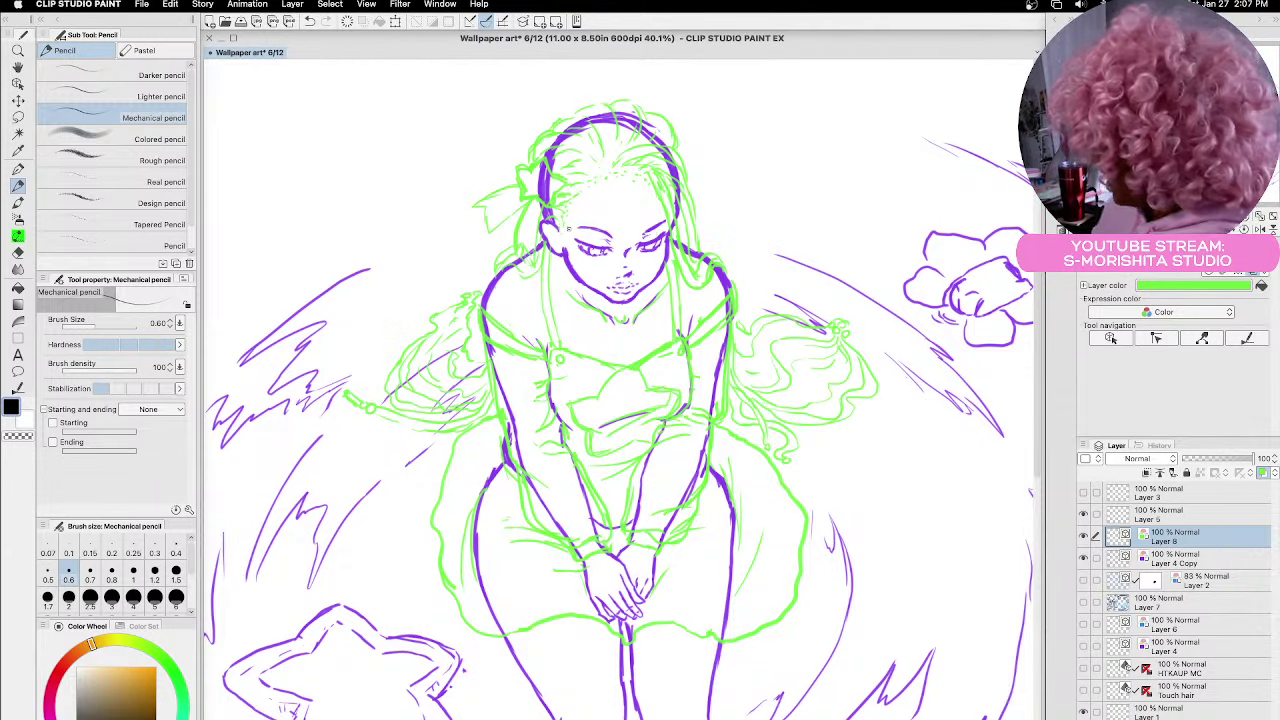
# Add a layer mask to Layer 4 Copy and mask out the purple head outline beneath the green hair
pyautogui.scroll(-4, 526, 549)
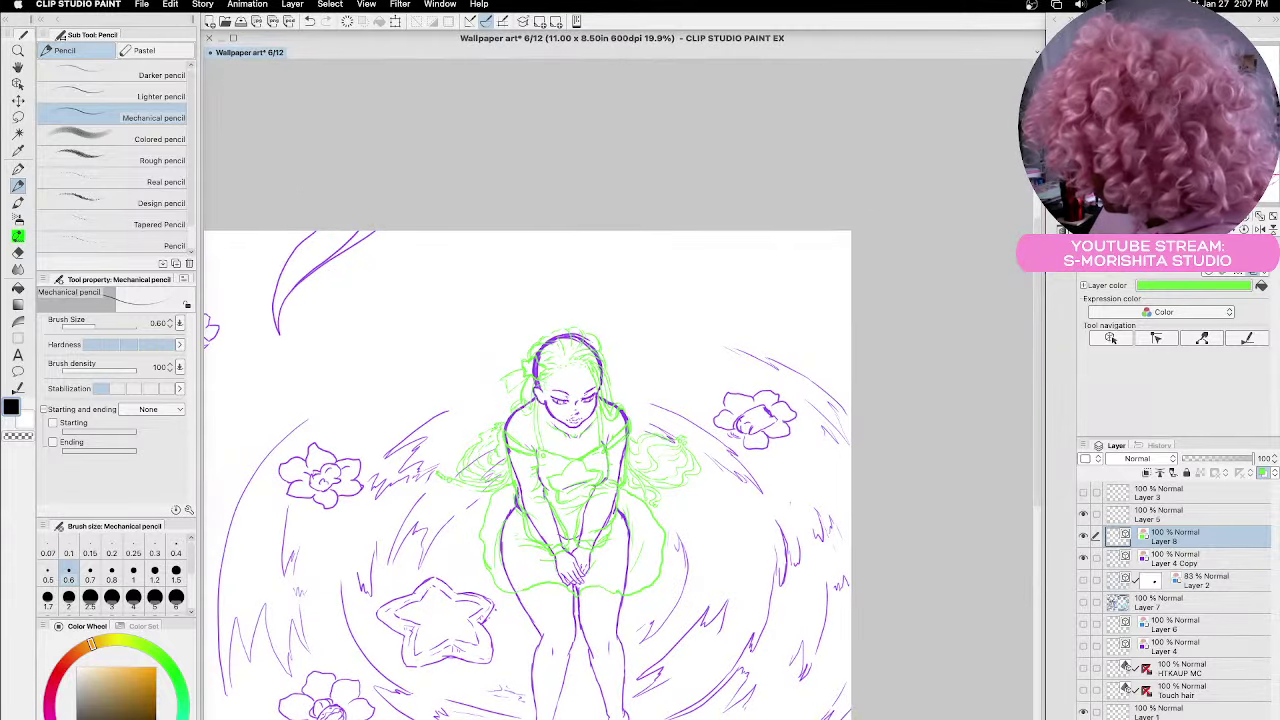
pyautogui.hscroll(-5, 528, 548)
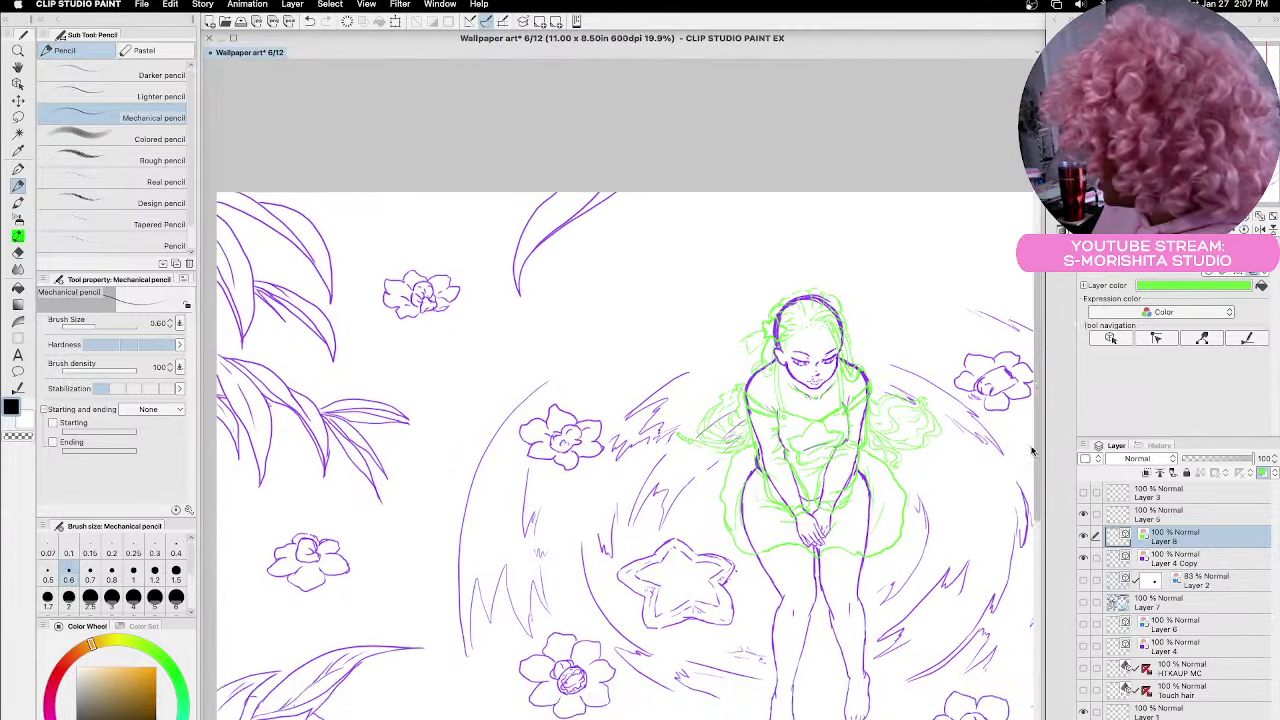
pyautogui.scroll(-4, 1043, 494)
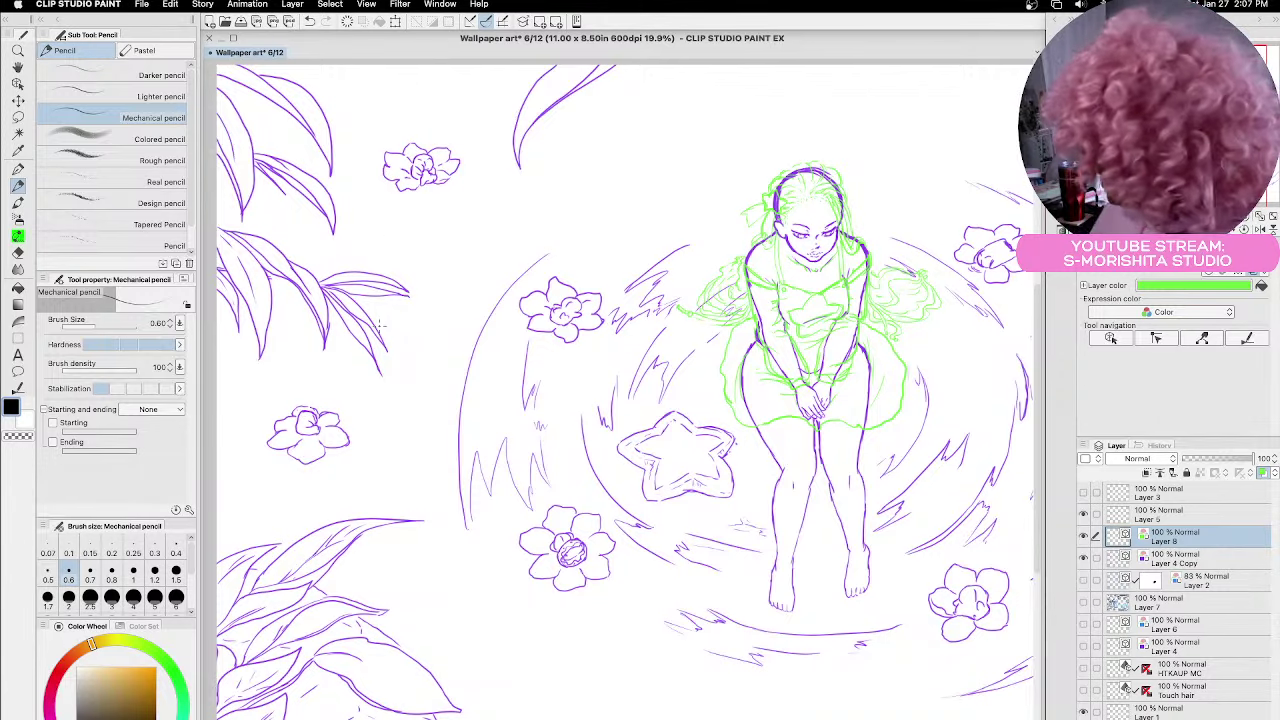
pyautogui.hscroll(5, 620, 390)
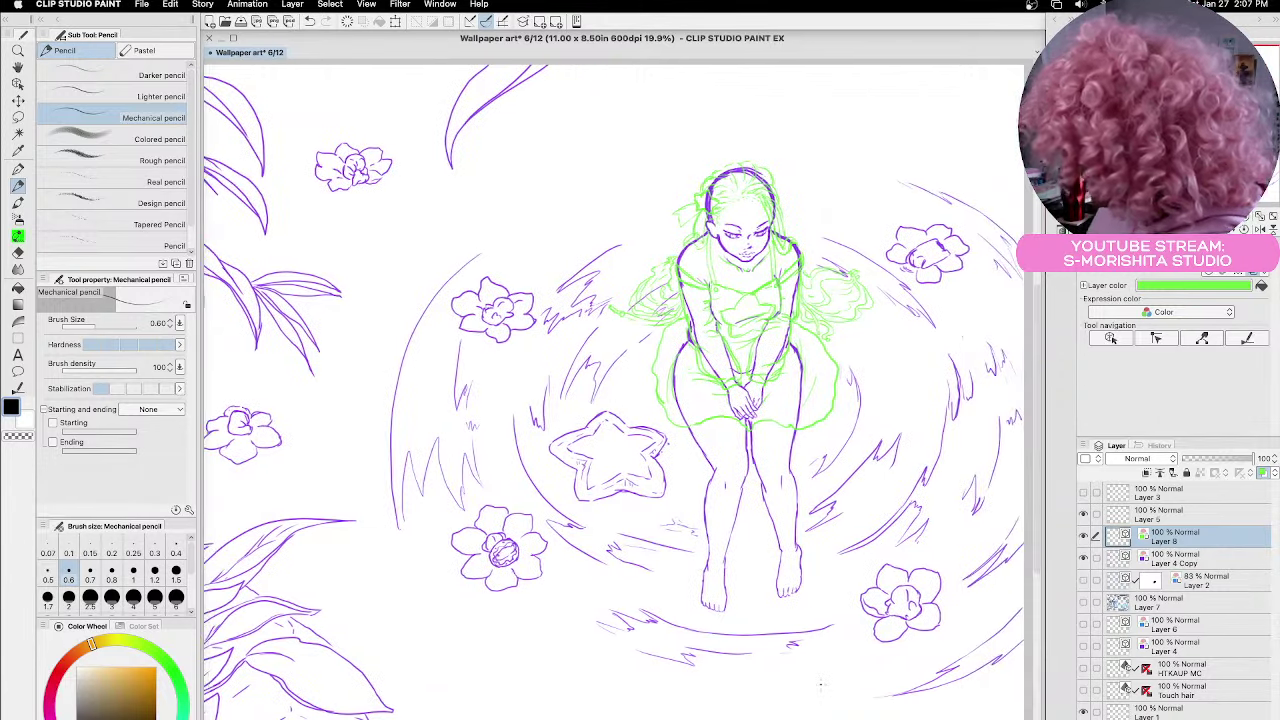
pyautogui.click(1197, 567)
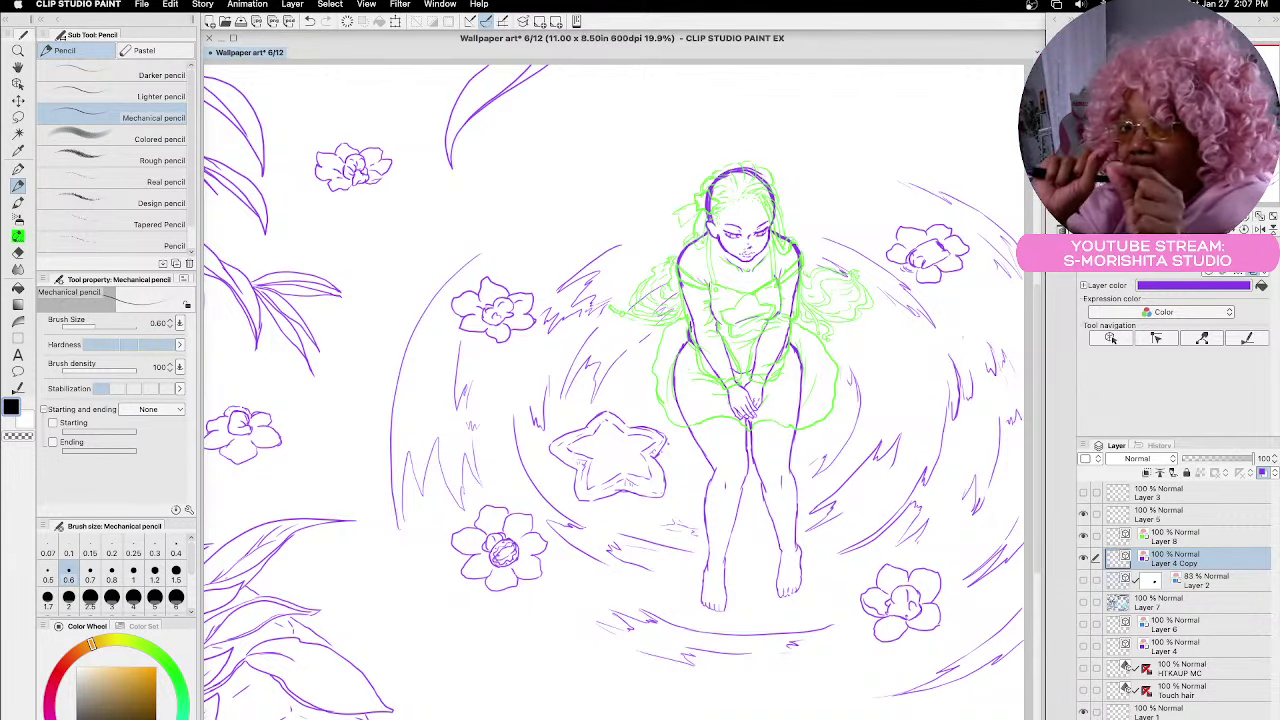
pyautogui.click(1214, 472)
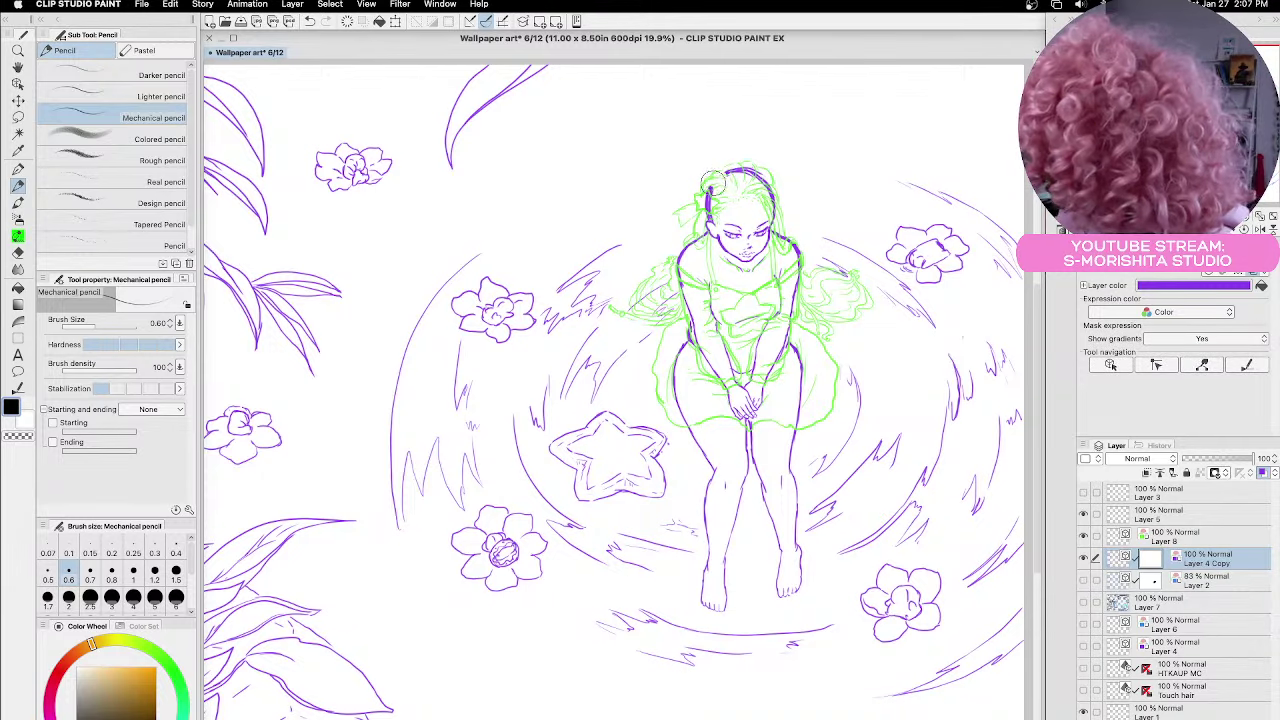
pyautogui.moveTo(708, 205)
pyautogui.mouseDown()
pyautogui.moveTo(736, 164)
pyautogui.moveTo(762, 172)
pyautogui.moveTo(774, 236)
pyautogui.mouseUp()
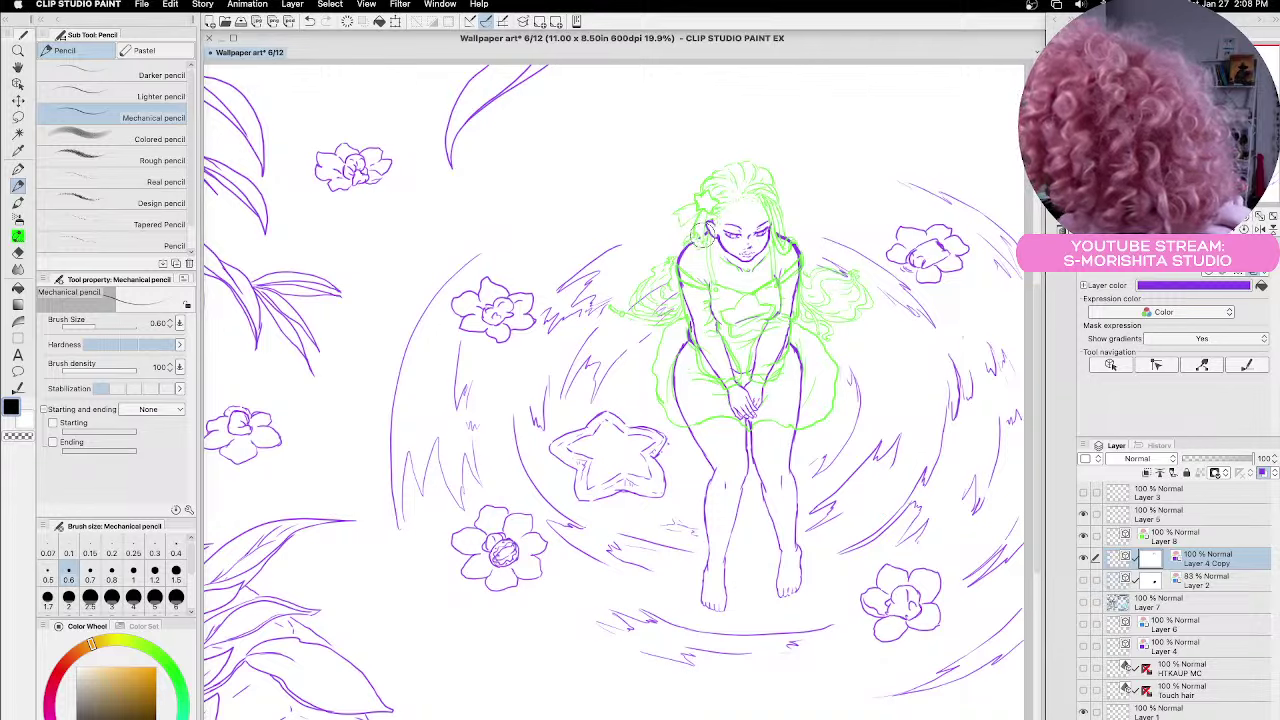
# Compare Layer 4 Copy with its mask disabled and enabled, and mask out the purple thigh and arm lines beneath the green dress
pyautogui.scroll(3, 700, 330)
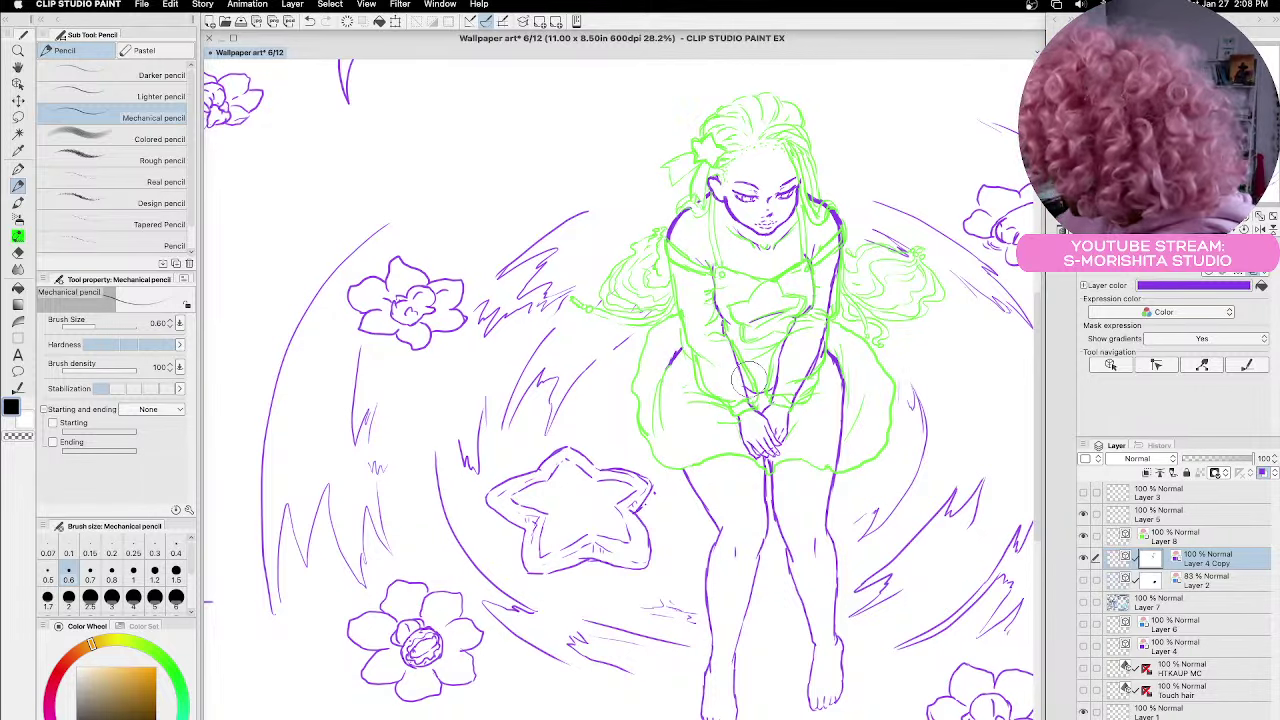
pyautogui.click(1218, 474)
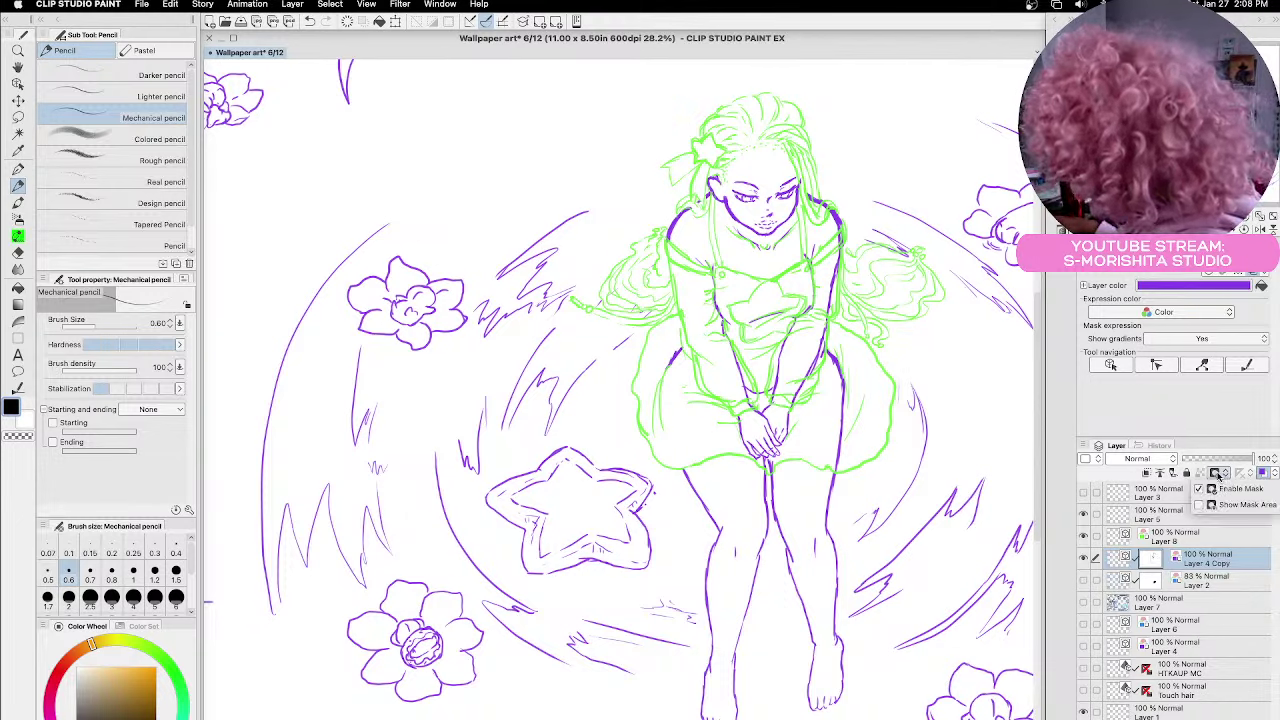
pyautogui.click(1199, 489)
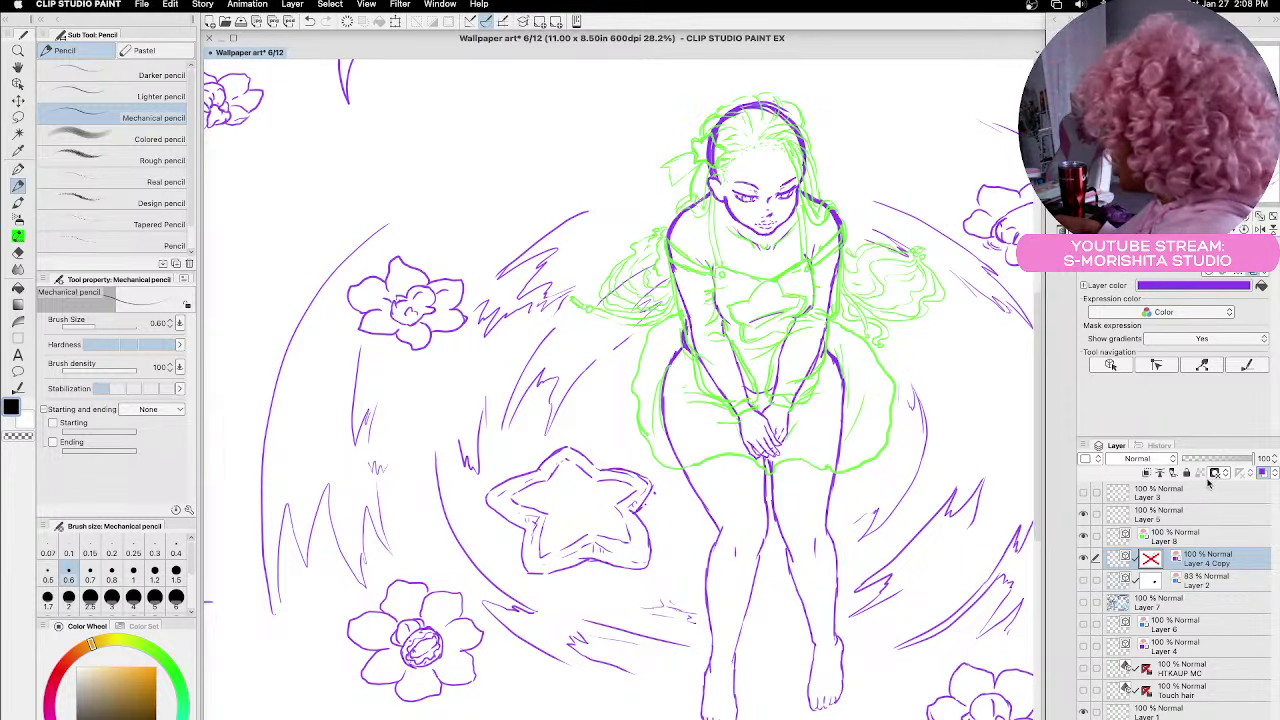
pyautogui.click(1218, 474)
pyautogui.click(1203, 489)
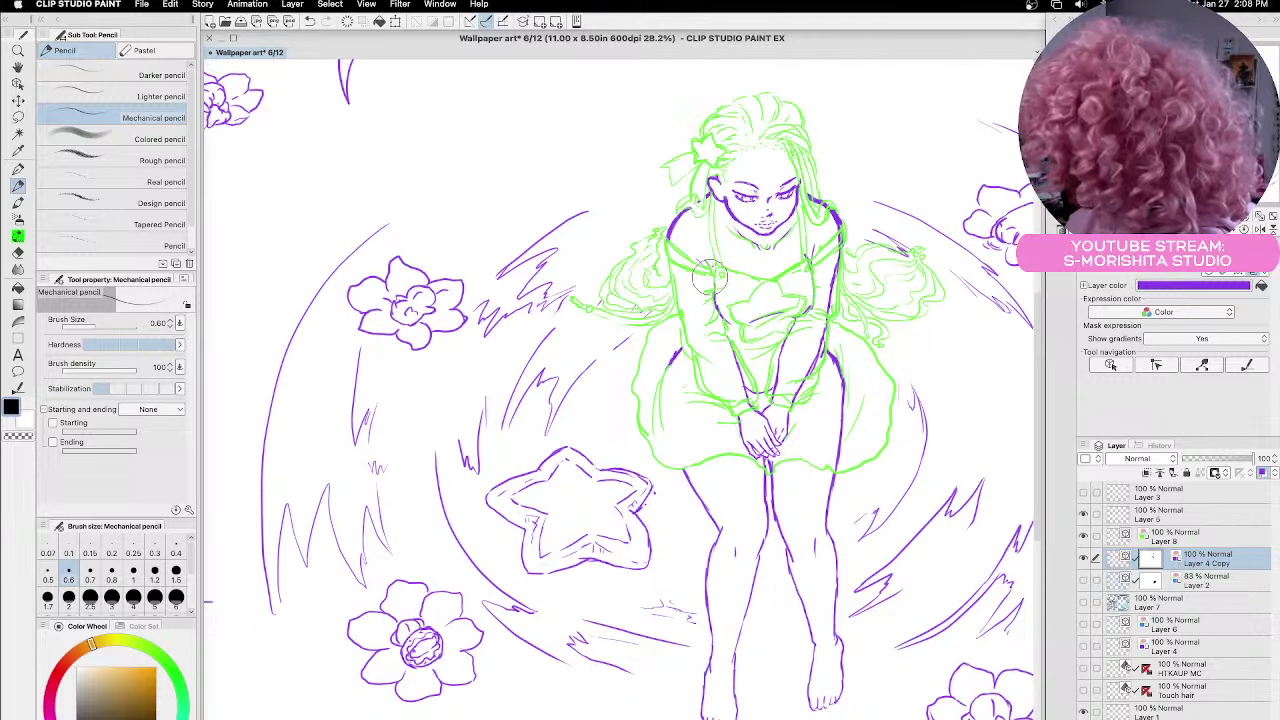
pyautogui.press('super+z')
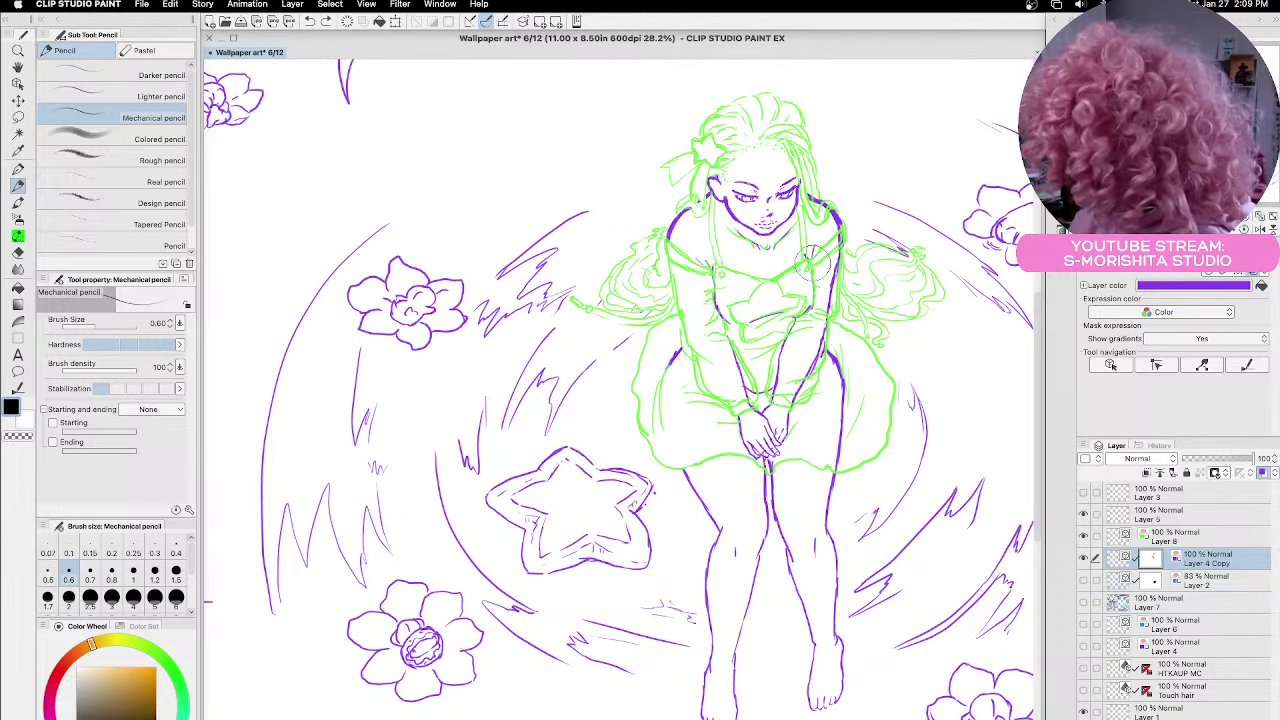
pyautogui.moveTo(816, 264); pyautogui.dragTo(826, 248)
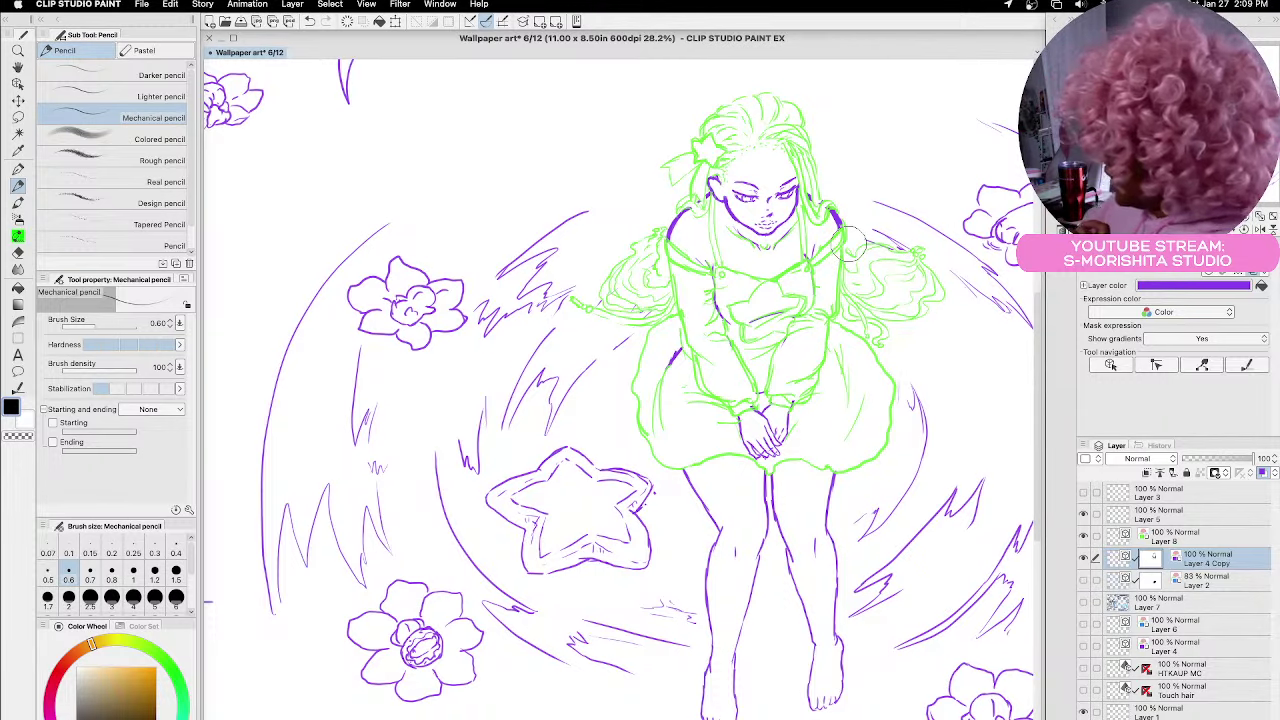
# View the whole composition and save the wallpaper artwork
pyautogui.scroll(-1, 849, 243)
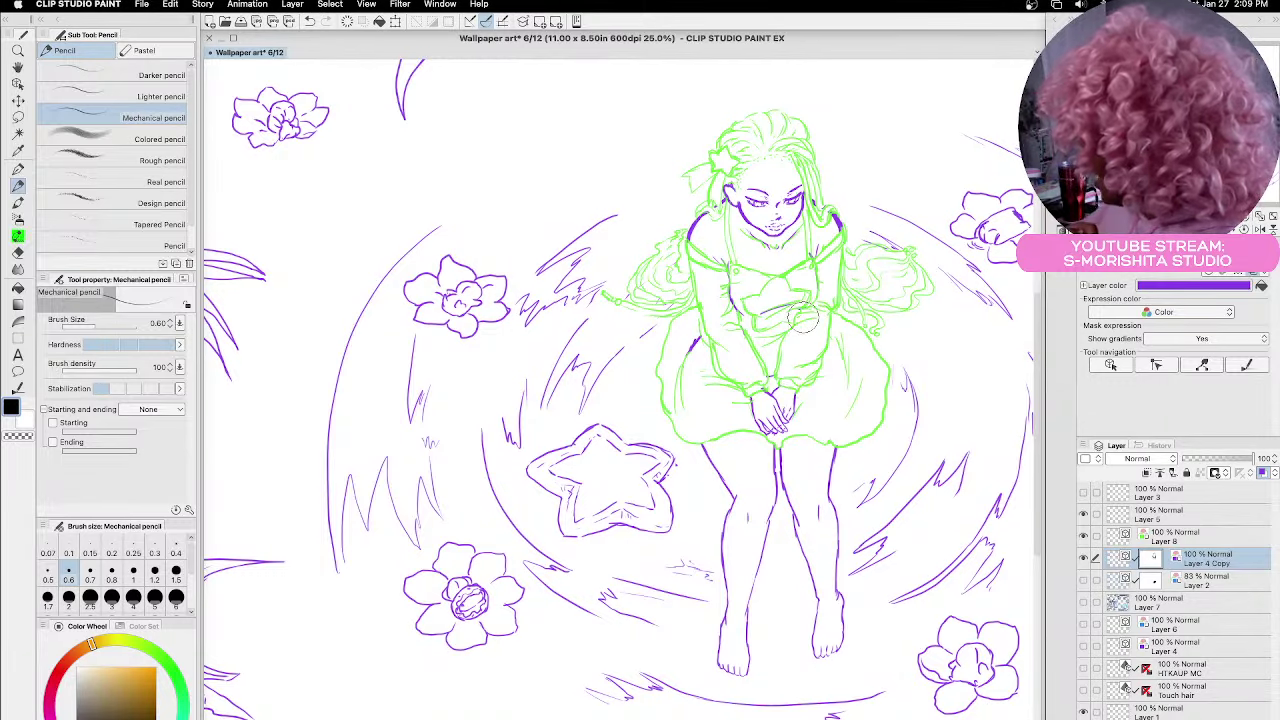
pyautogui.scroll(-2, 803, 316)
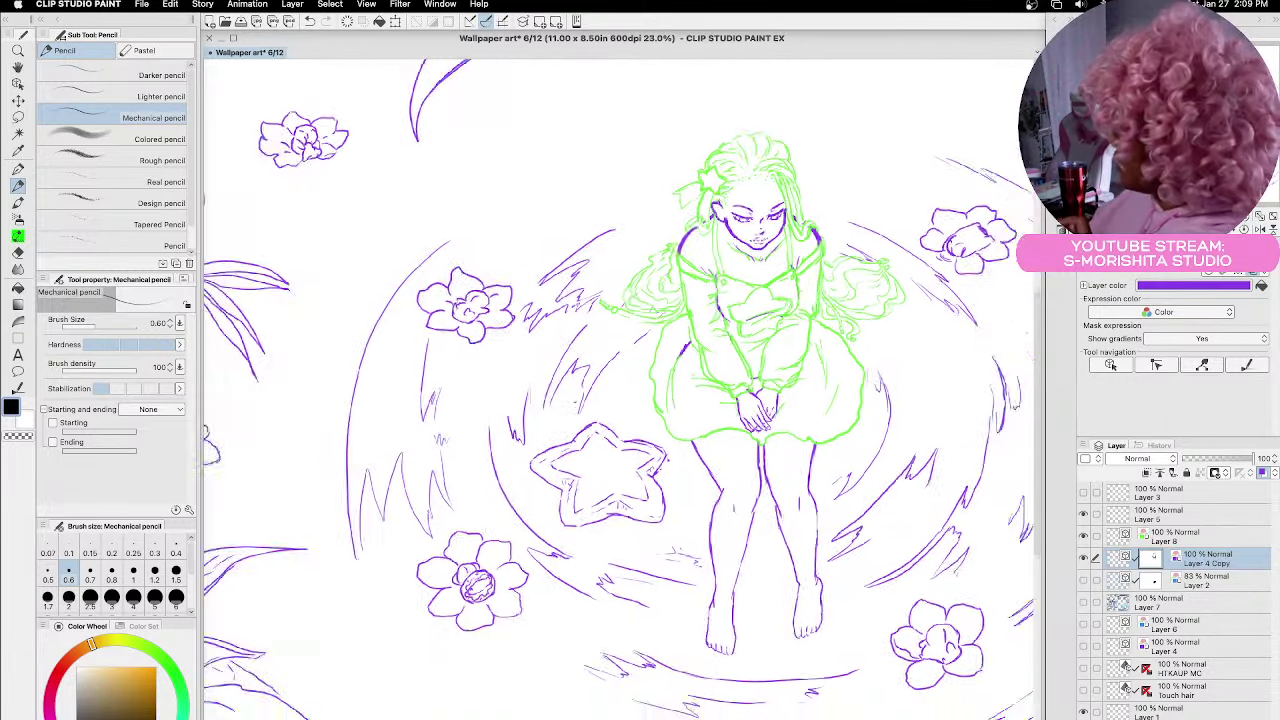
pyautogui.scroll(-2, 574, 400)
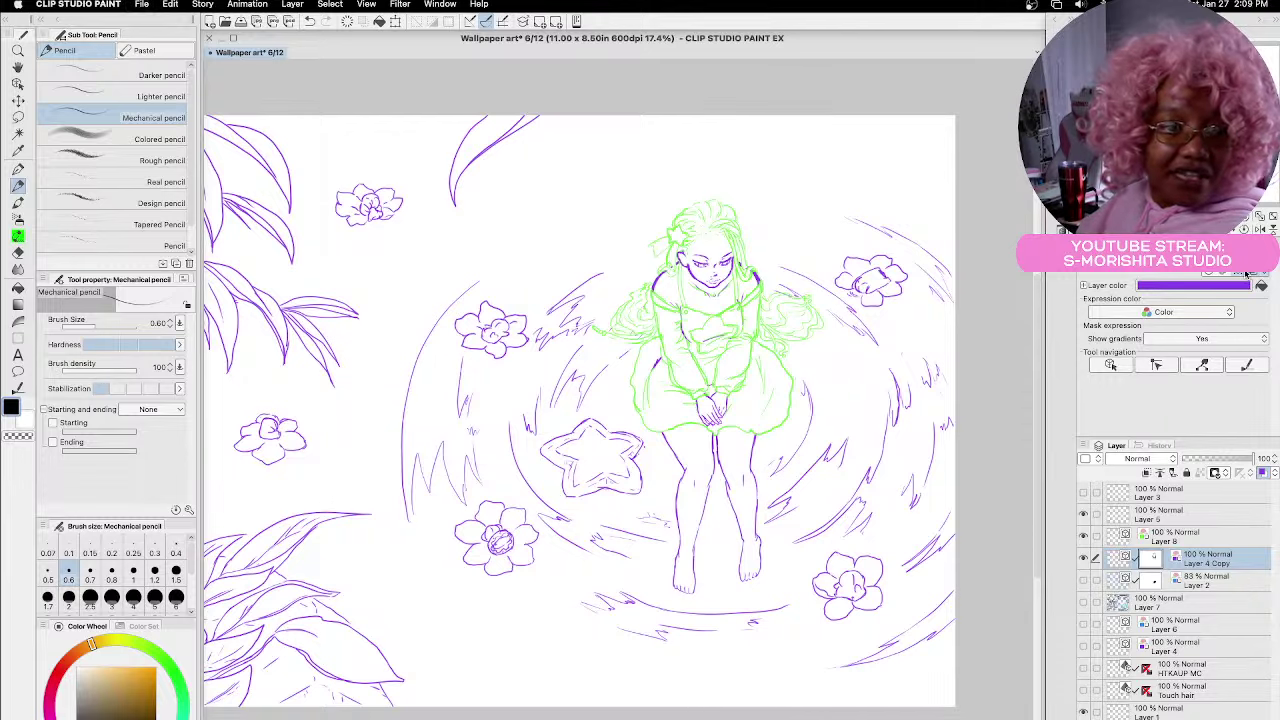
pyautogui.press('super+s')
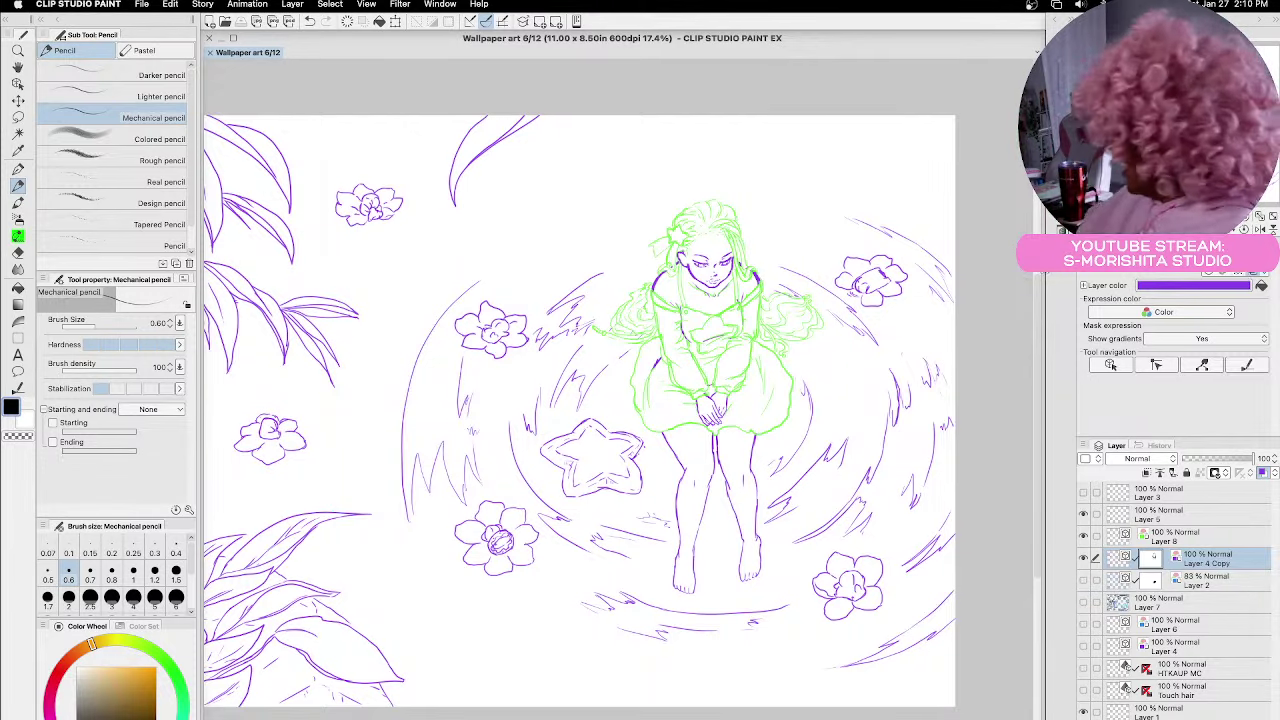
# Turn off the purple layer color effect on Layer 4 Copy to display its lines in their original color
pyautogui.scroll(-2, 648, 452)
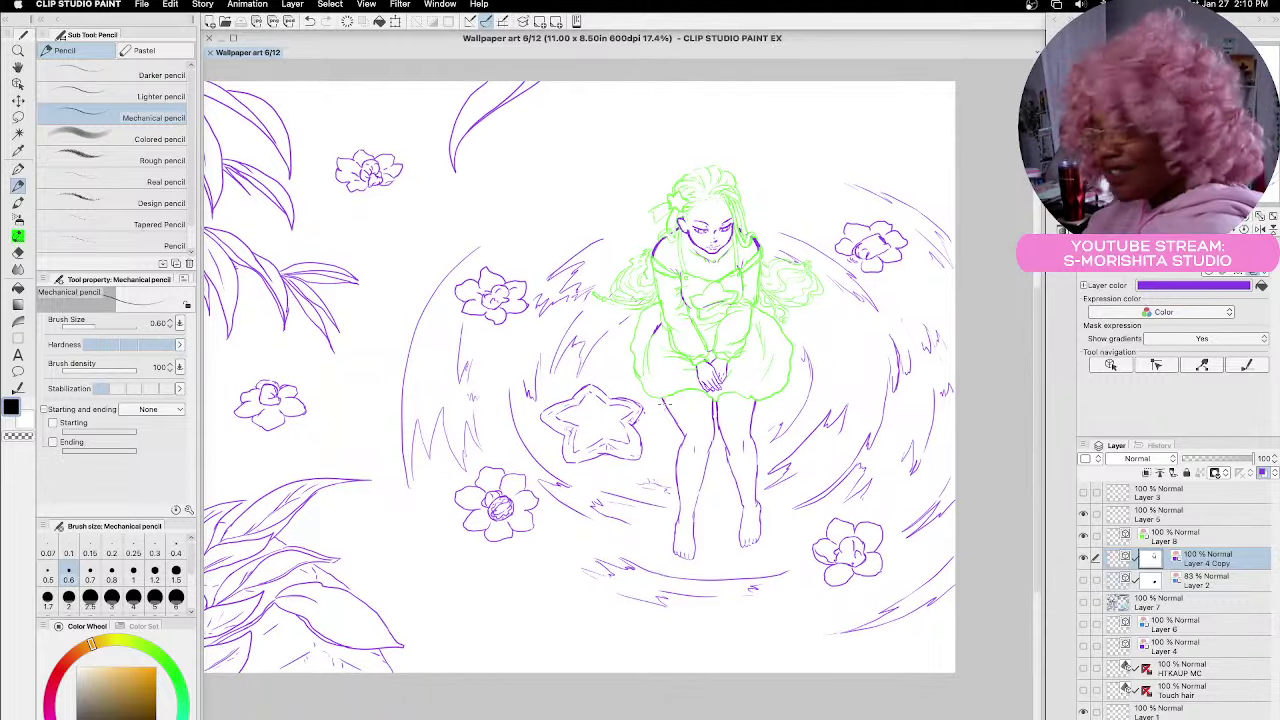
pyautogui.scroll(3, 650, 415)
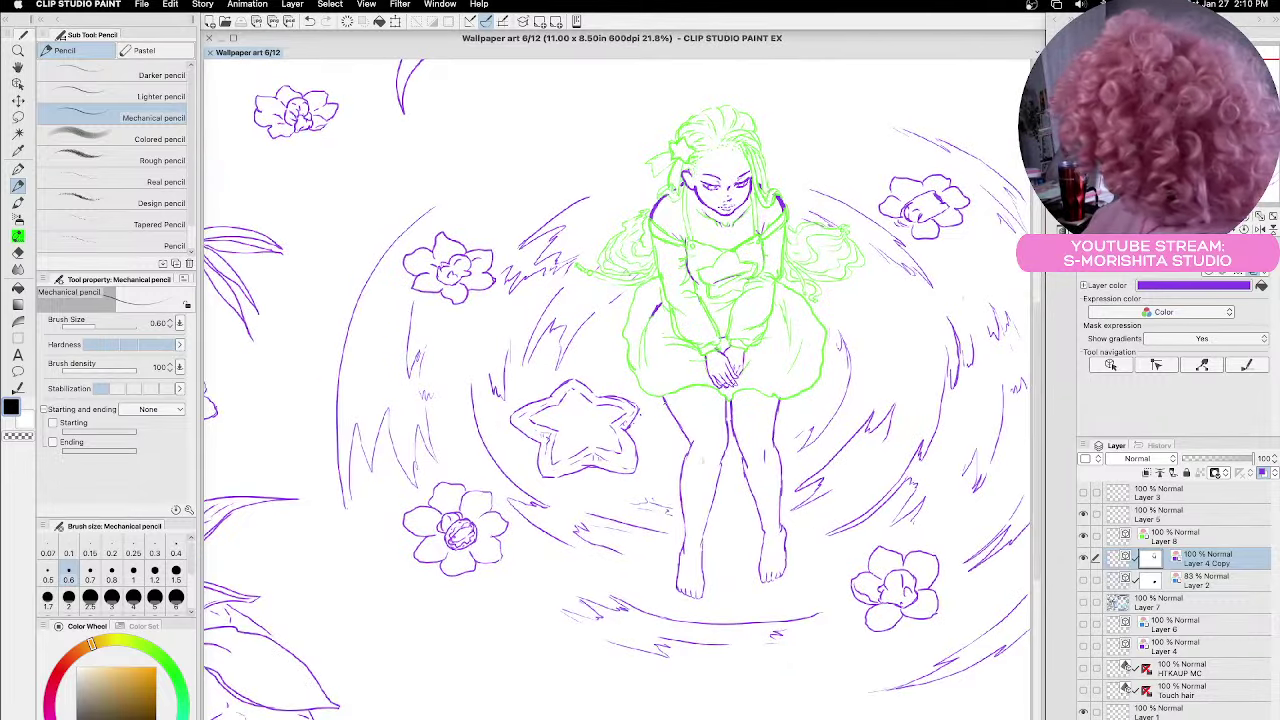
pyautogui.click(1254, 272)
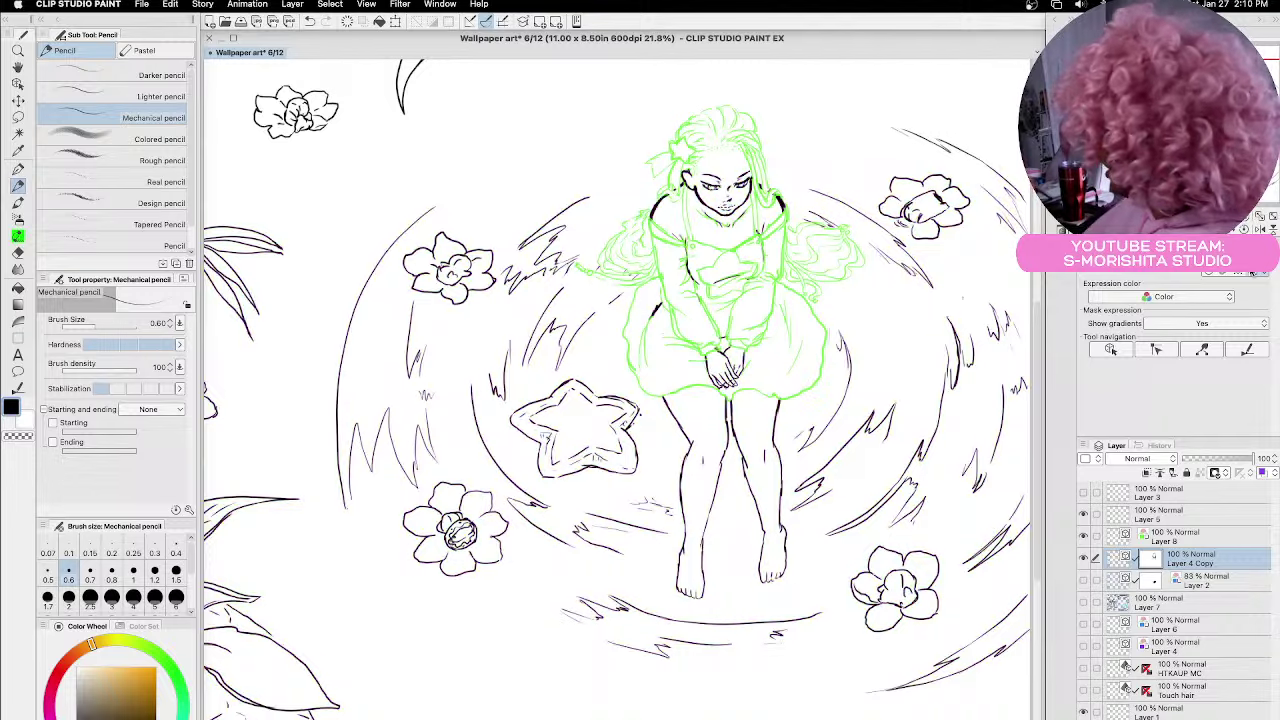
# Turn off the green layer color effect on Layer 8 and compare the figure with that layer hidden and shown
pyautogui.click(1199, 532)
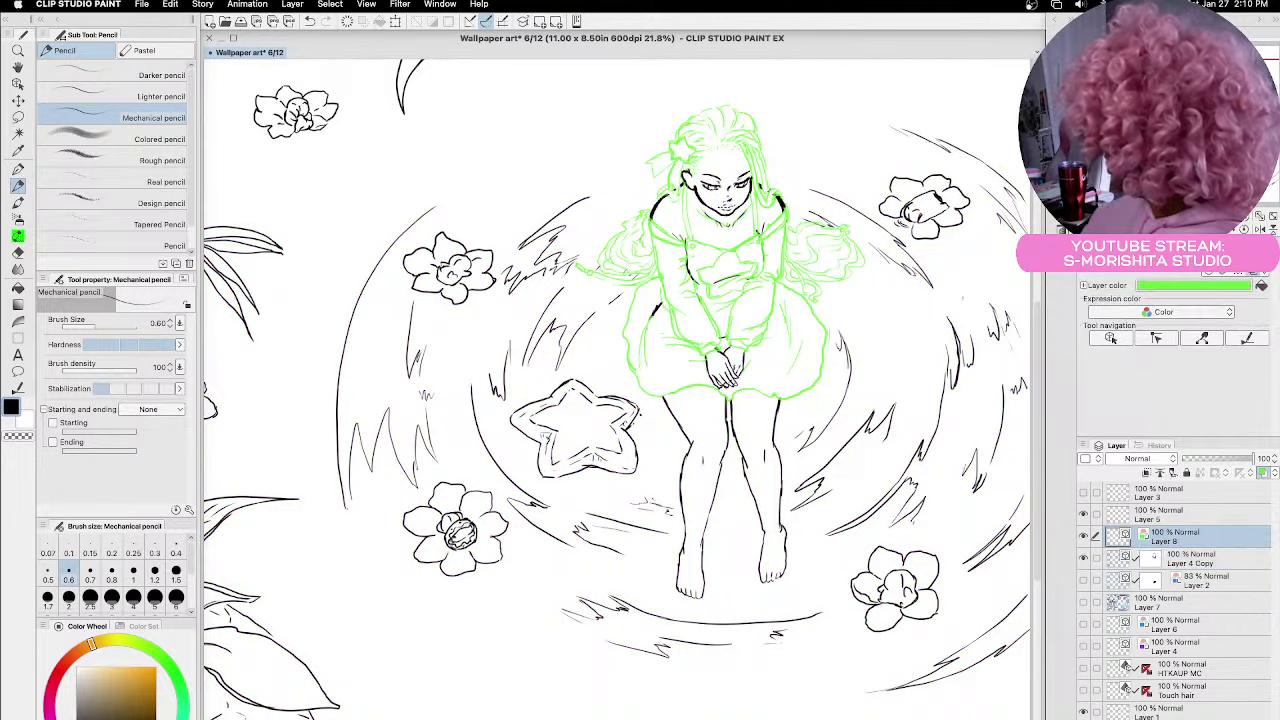
pyautogui.click(1254, 272)
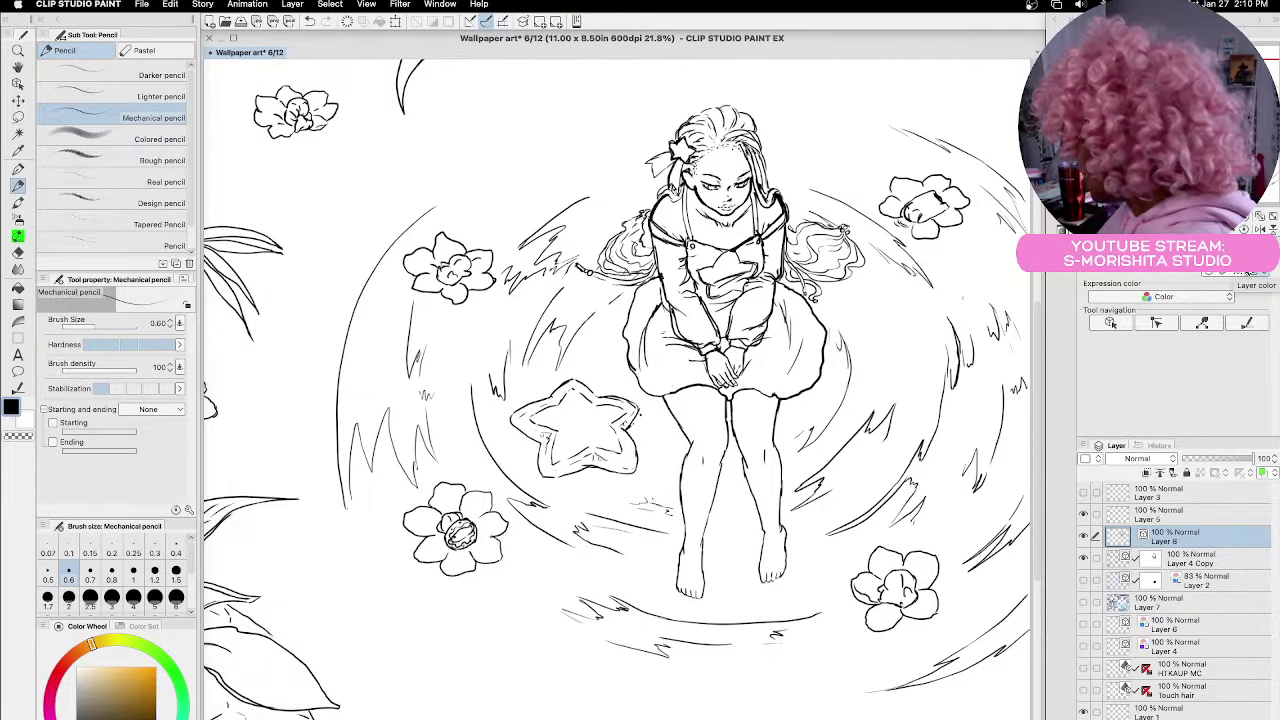
pyautogui.click(1083, 536)
pyautogui.click(1083, 536)
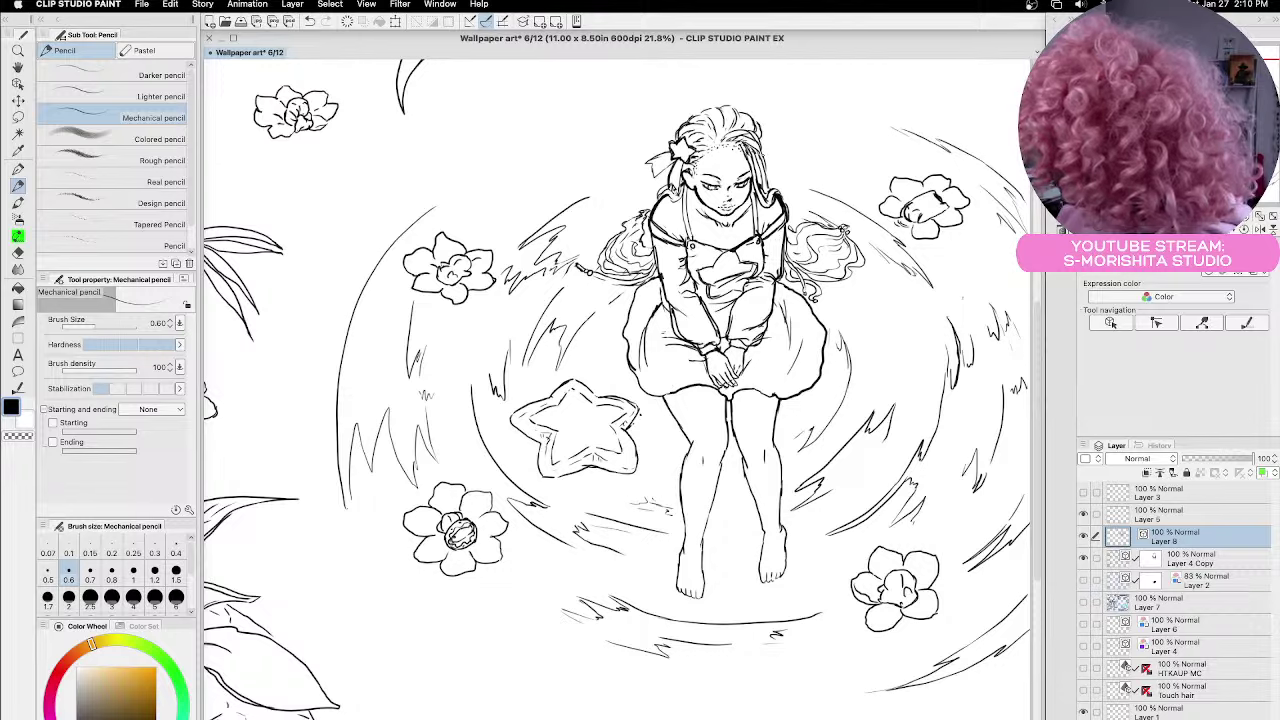
# Refine the hair with extra strokes along the crown and sides of the head, flipping the canvas view horizontally partway through
pyautogui.moveTo(760, 140); pyautogui.dragTo(761, 185)
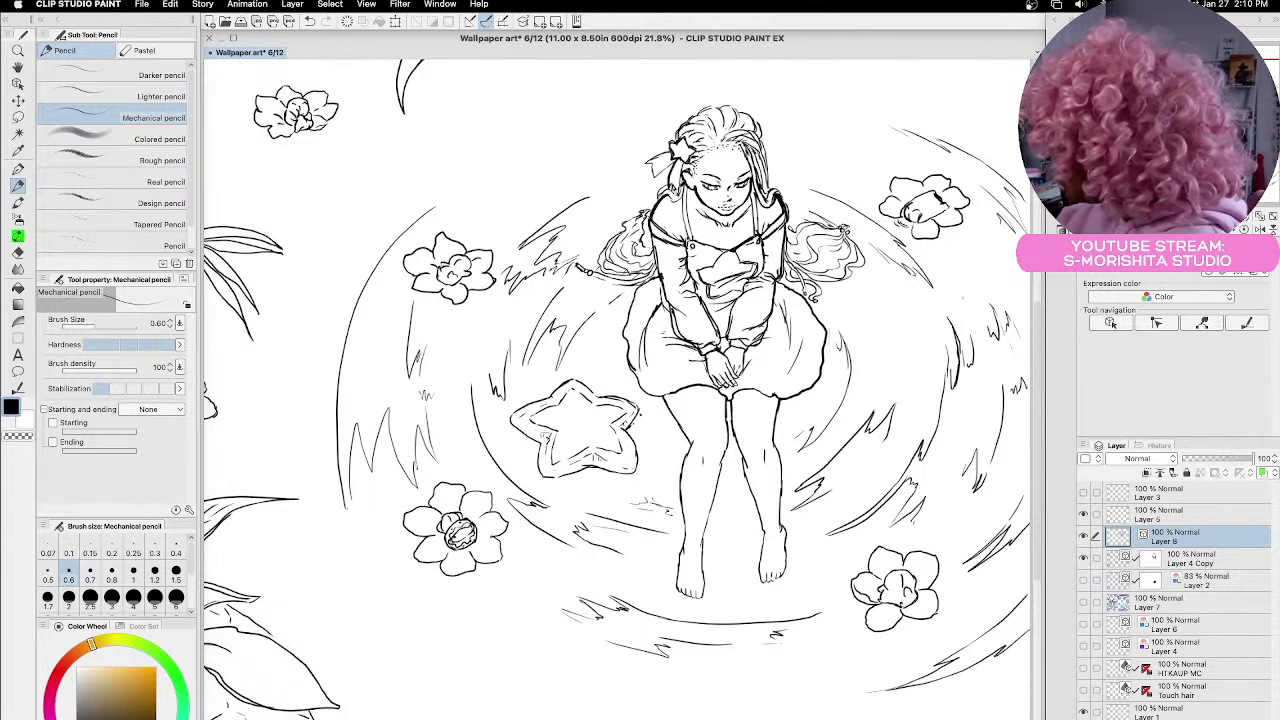
pyautogui.moveTo(700, 112); pyautogui.dragTo(738, 103)
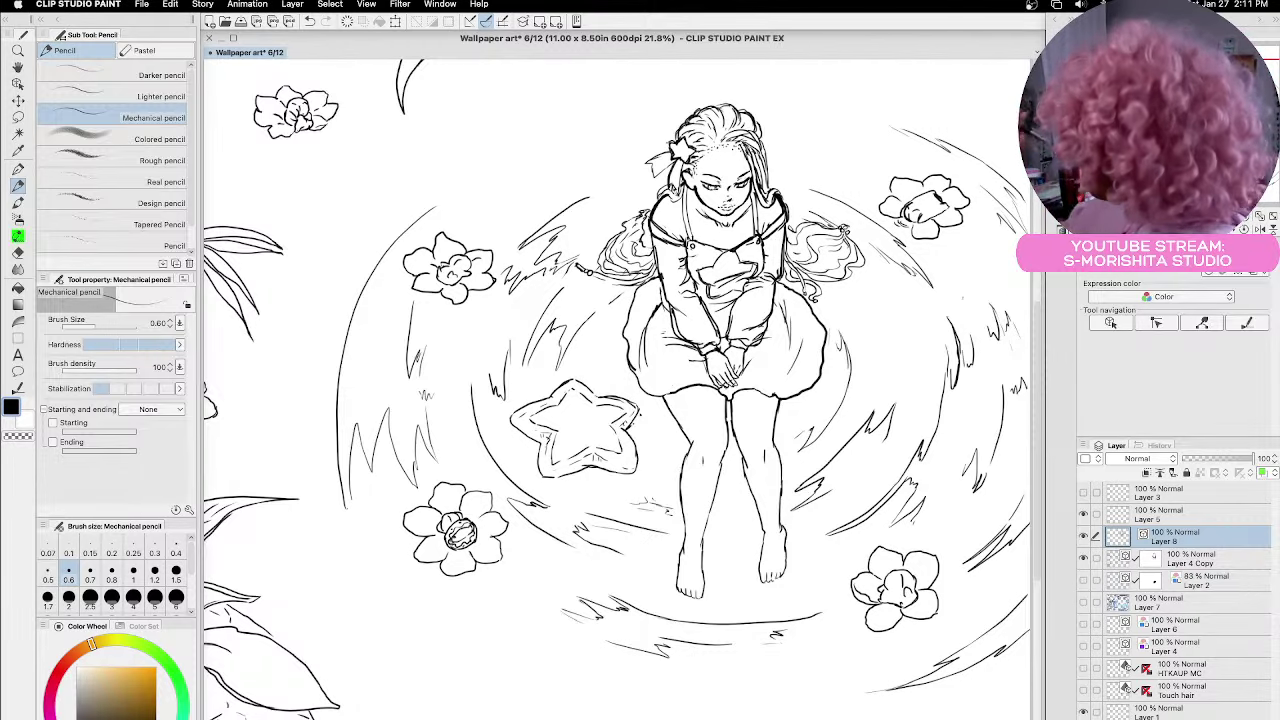
pyautogui.press('h')
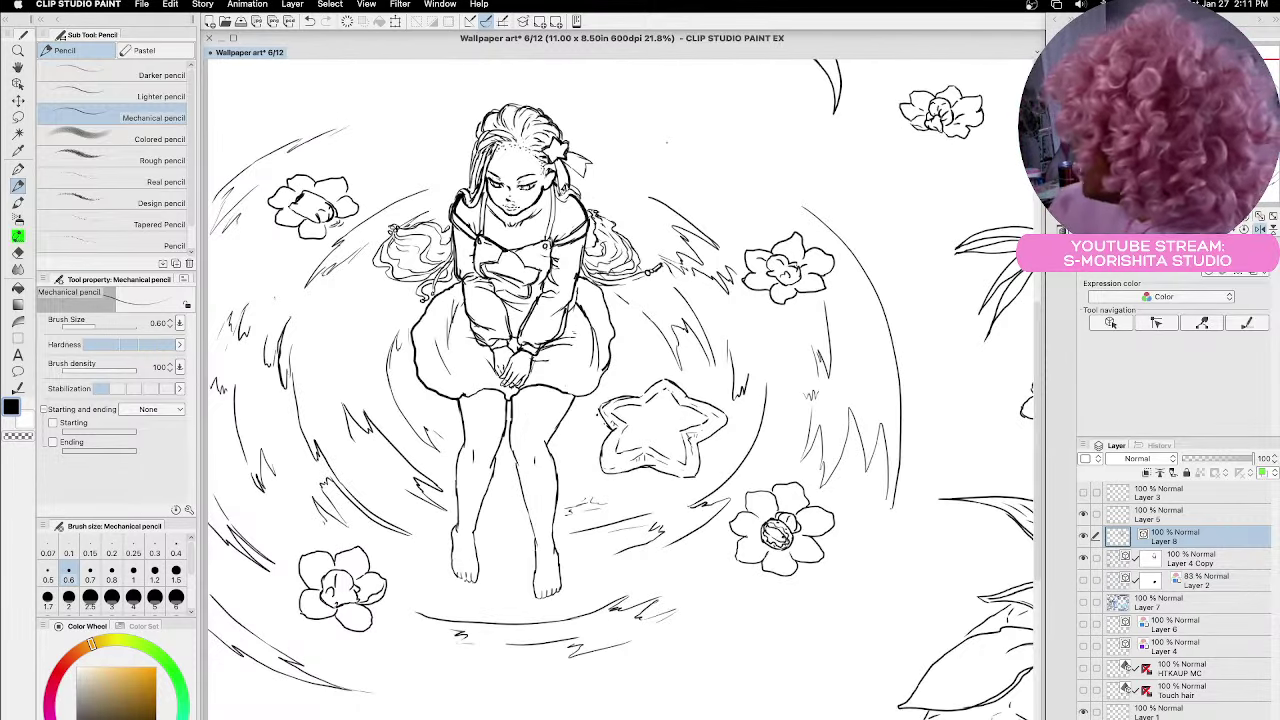
pyautogui.moveTo(553, 121)
pyautogui.mouseDown()
pyautogui.moveTo(563, 135)
pyautogui.moveTo(523, 125)
pyautogui.moveTo(547, 119)
pyautogui.moveTo(522, 104)
pyautogui.moveTo(469, 141)
pyautogui.mouseUp()
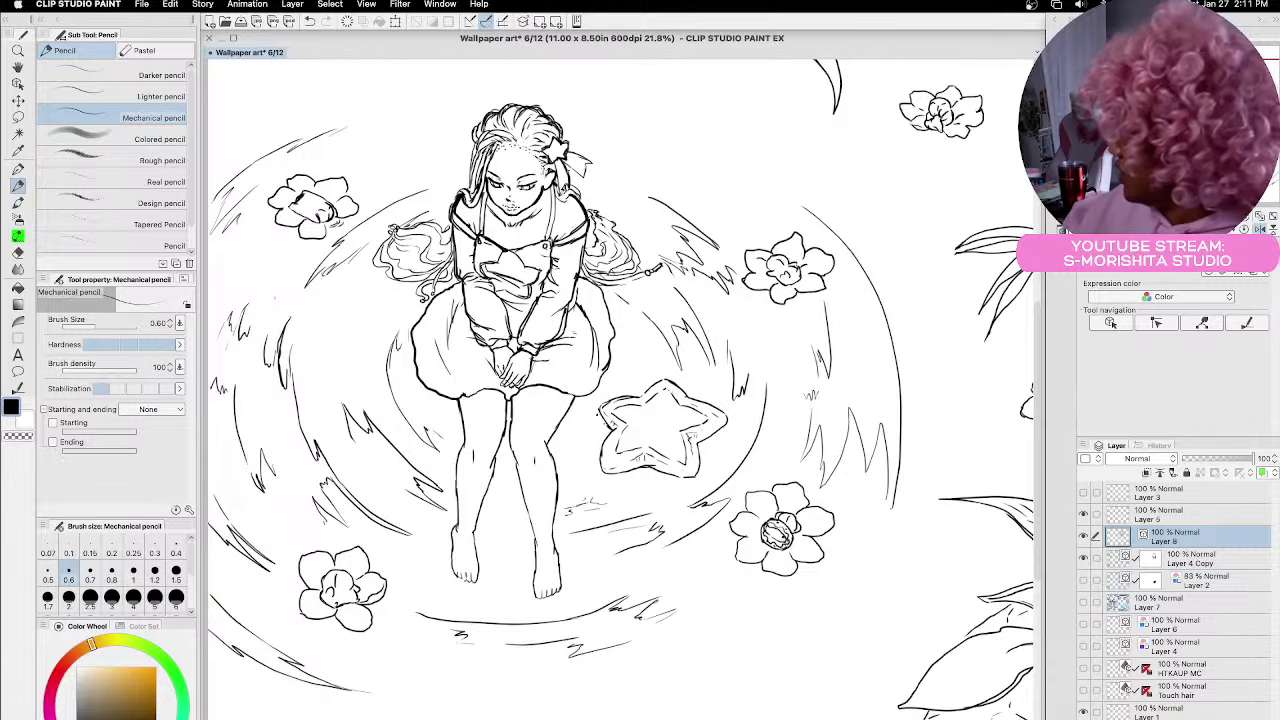
pyautogui.moveTo(575, 165); pyautogui.dragTo(569, 185)
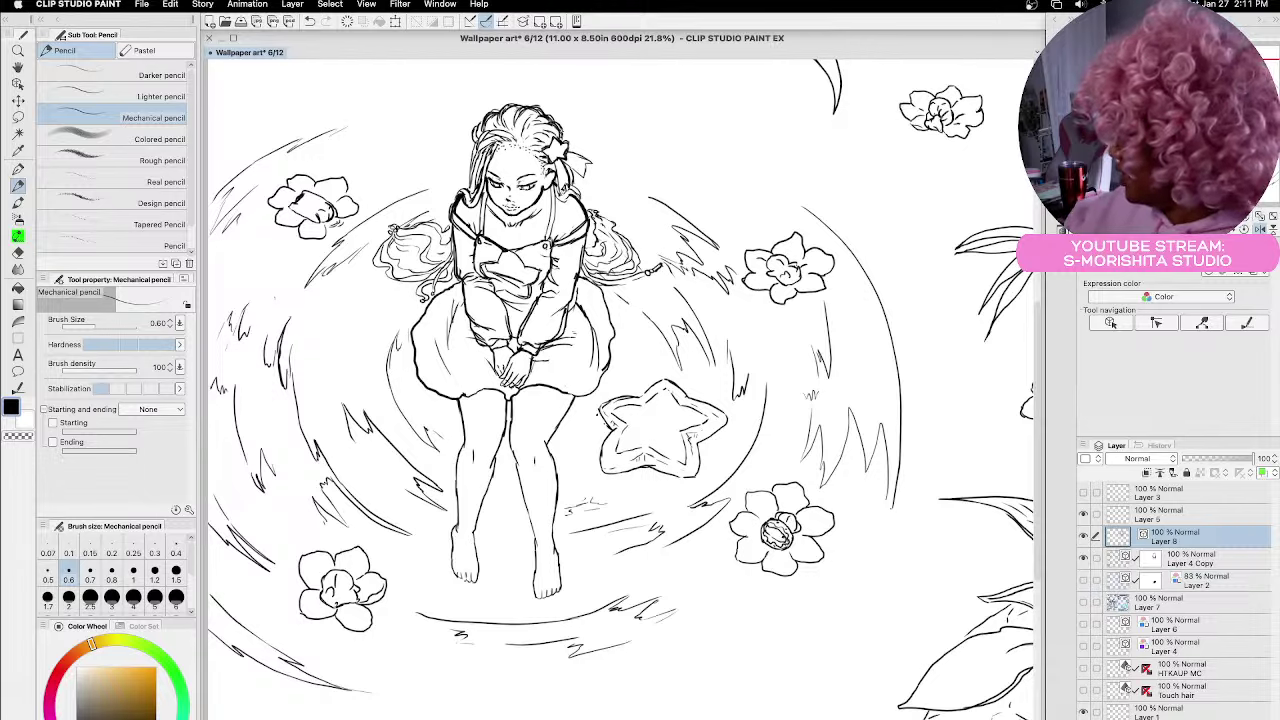
pyautogui.moveTo(569, 129); pyautogui.dragTo(562, 141)
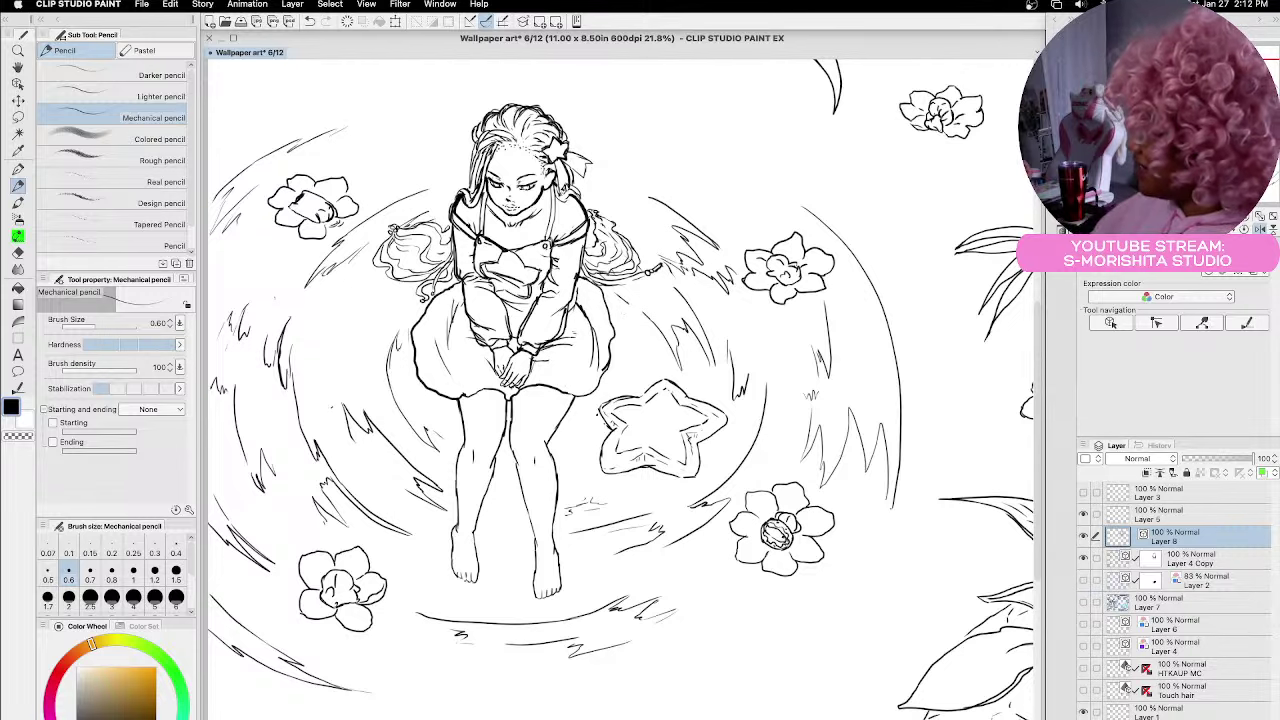
# Restore the canvas view's original orientation and zoom out to review the whole composition
pyautogui.hscroll(-3, 620, 390)
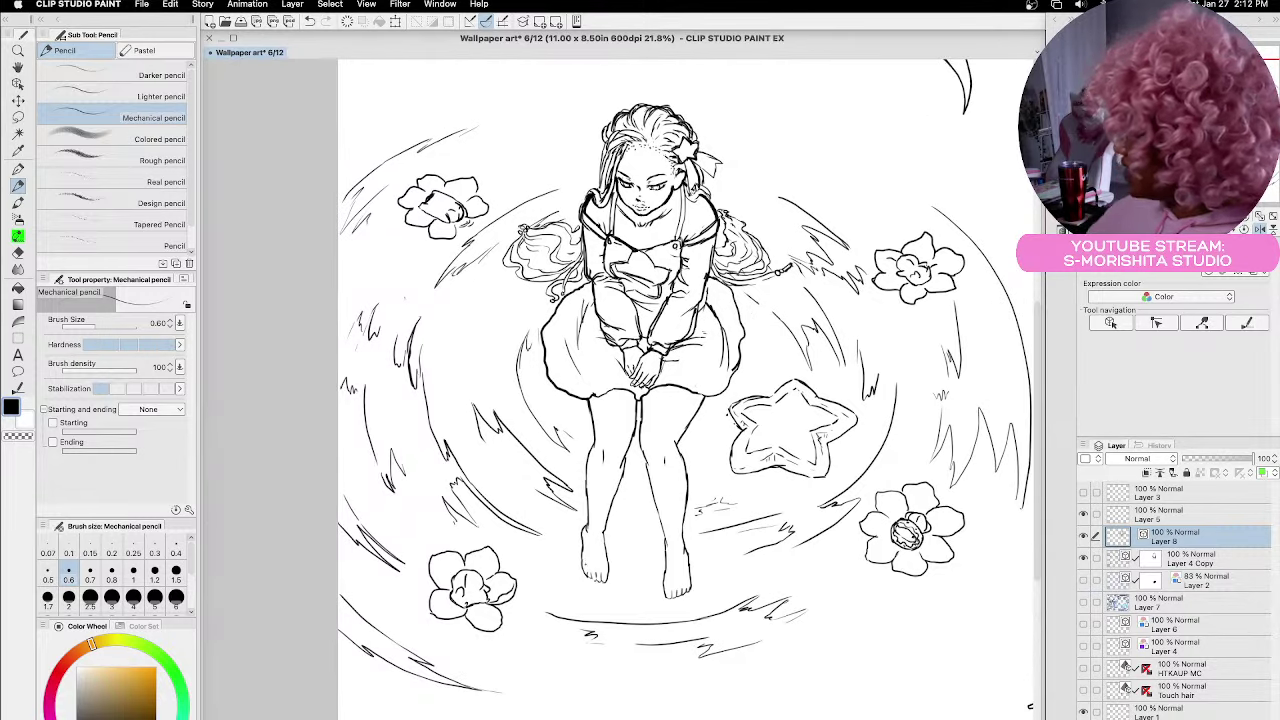
pyautogui.press('h')
pyautogui.scroll(-2, 581, 566)
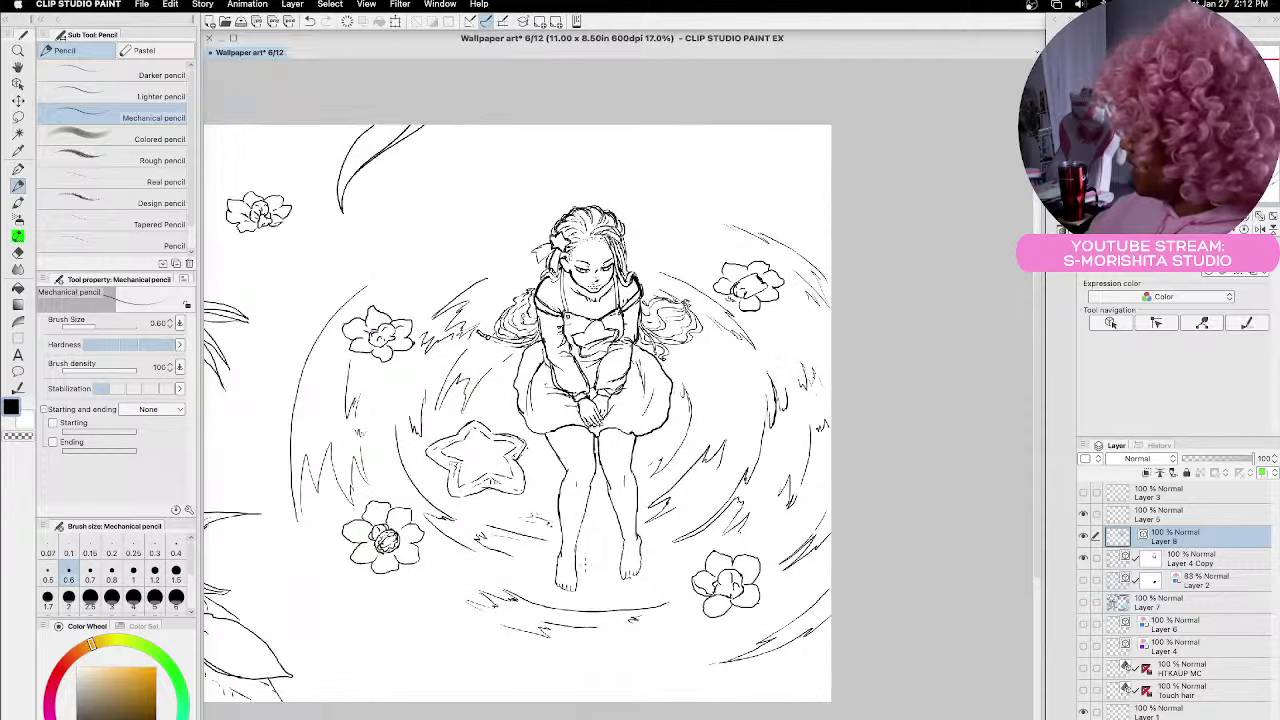
pyautogui.hscroll(-4, 600, 410)
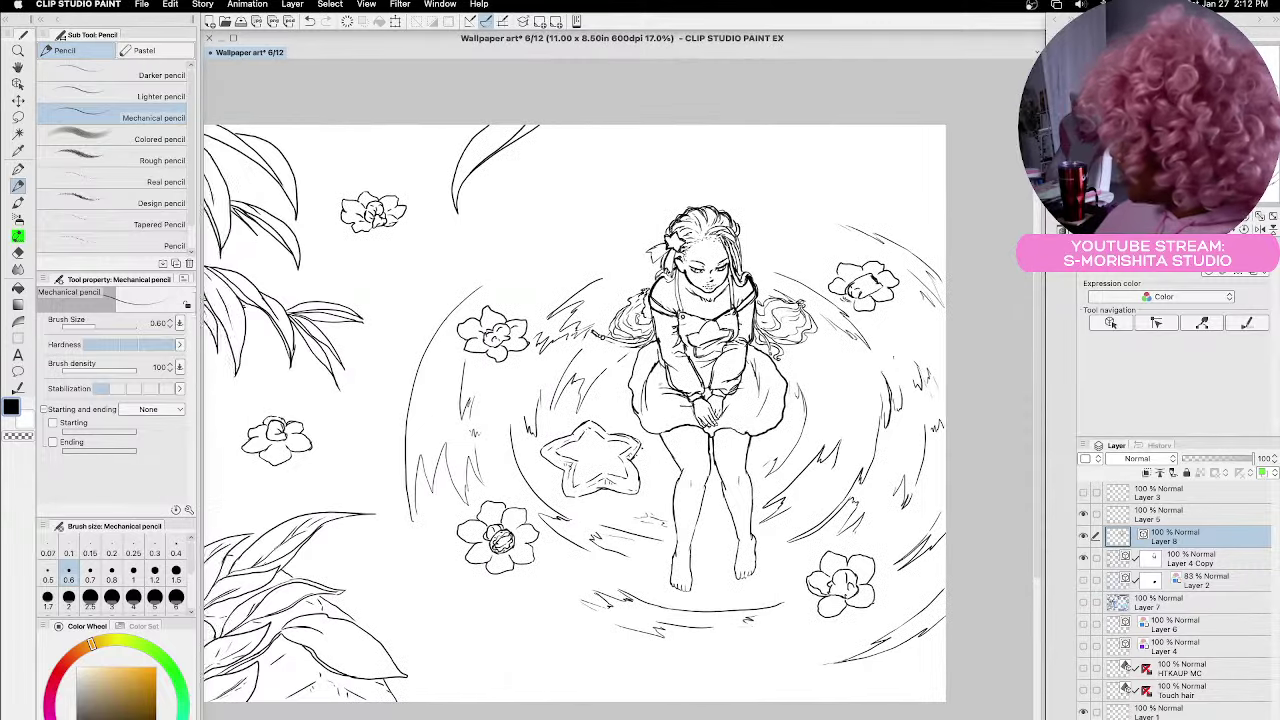
pyautogui.click(142, 4)
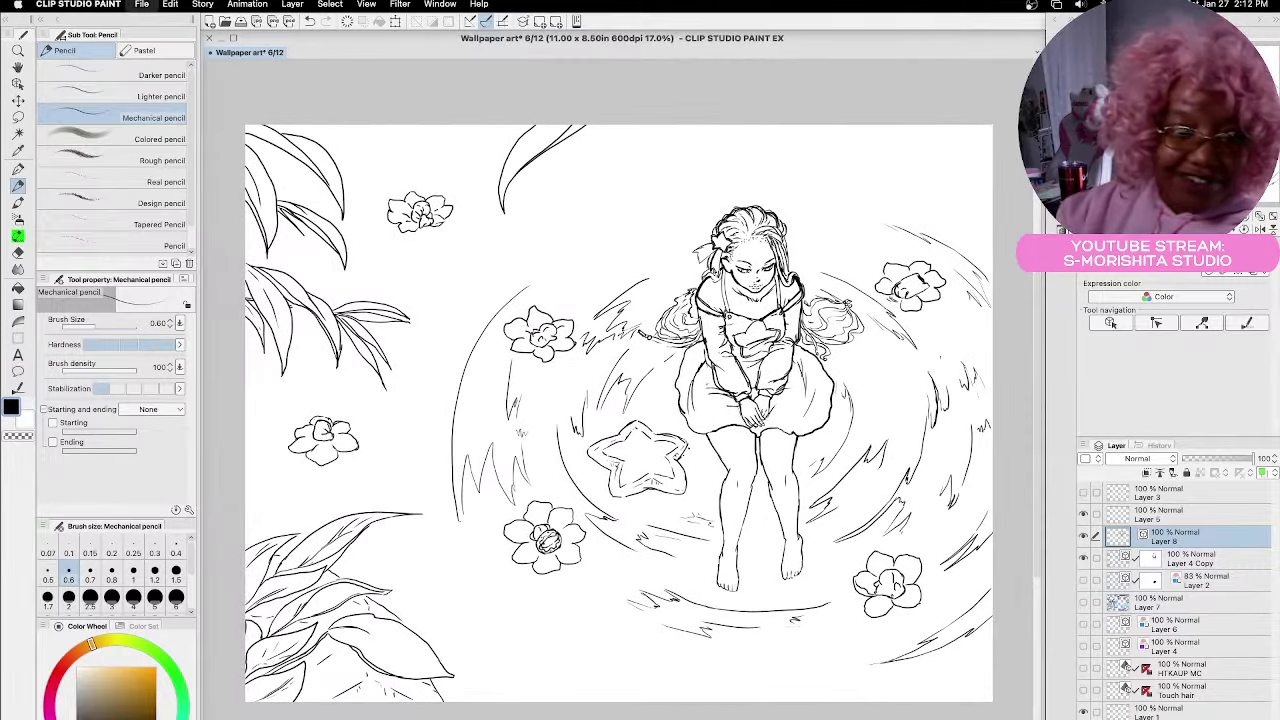
pyautogui.press('Escape')
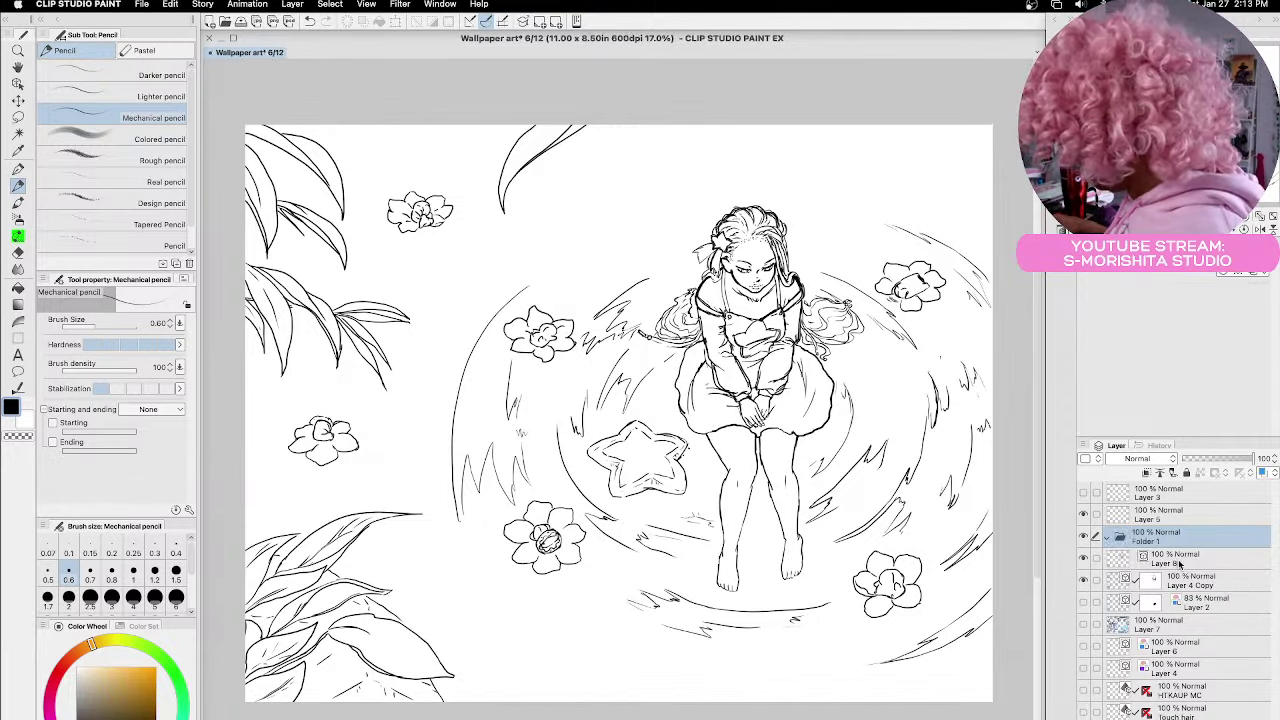
# Create a layer folder above Layer 8, and hide and reshow Layer 8 and Layer 4 Copy to check their contents
pyautogui.press('super+g')
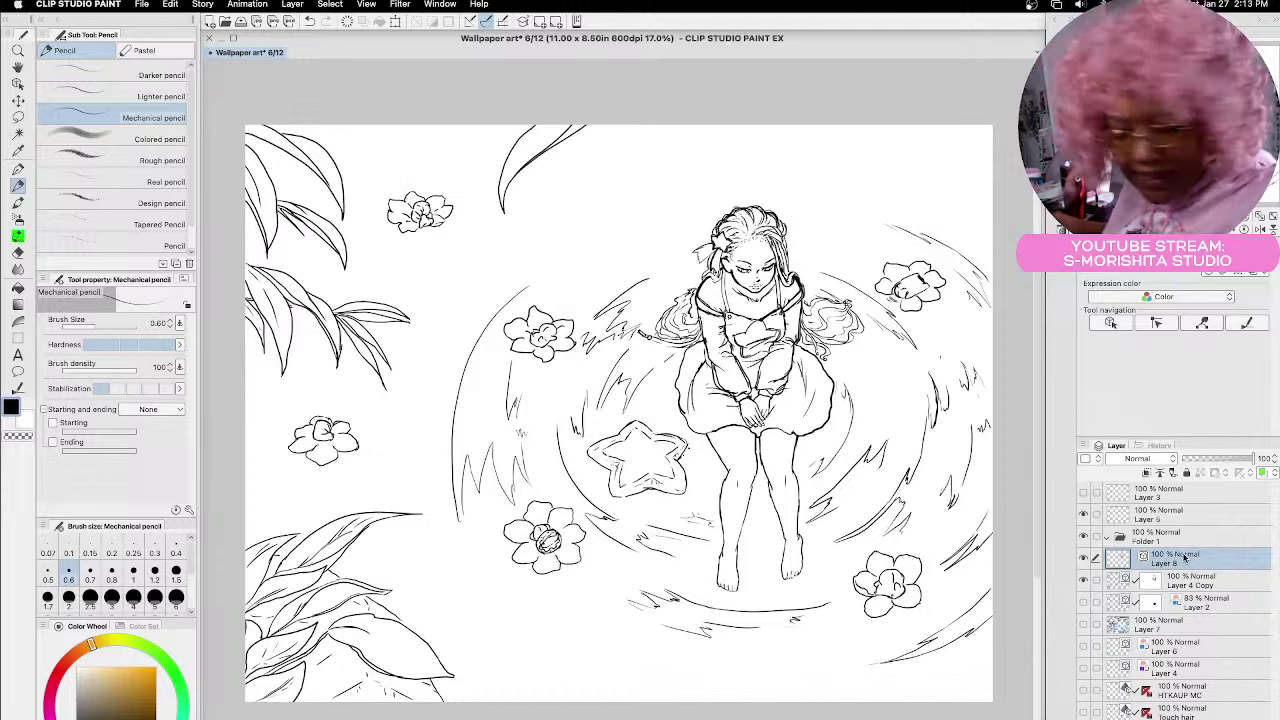
pyautogui.click(1082, 558)
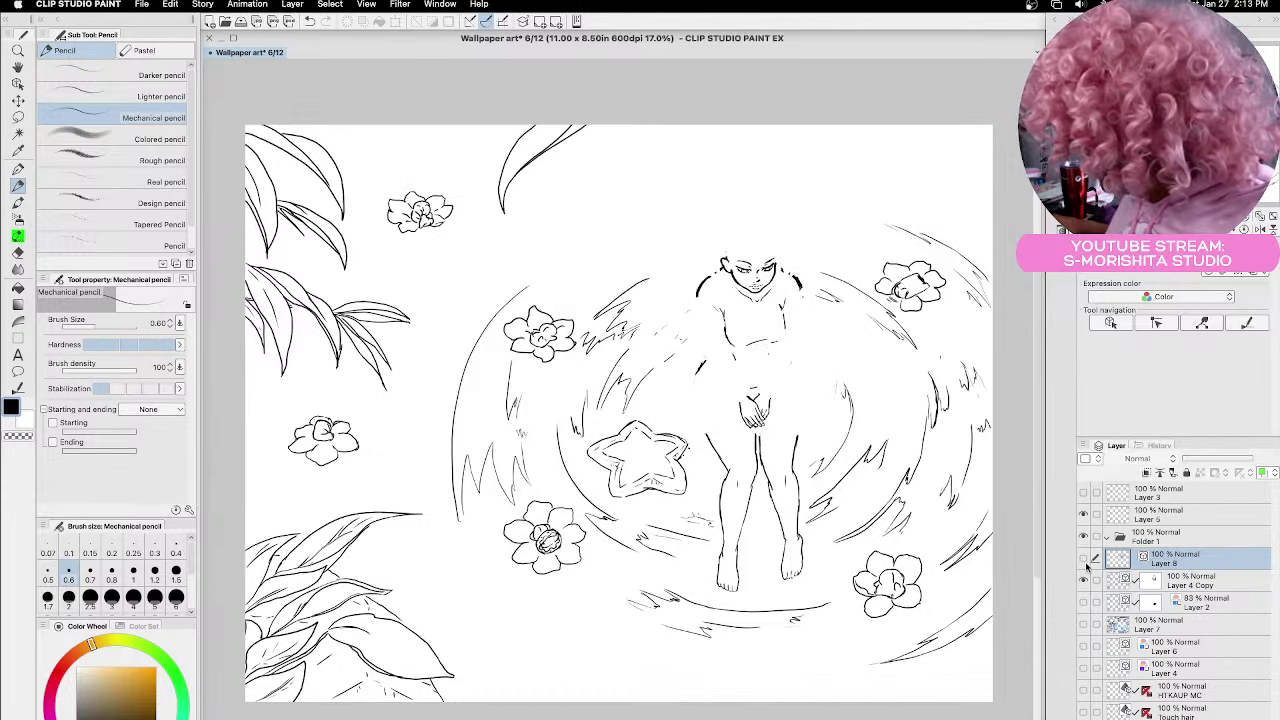
pyautogui.click(1083, 558)
pyautogui.click(1084, 582)
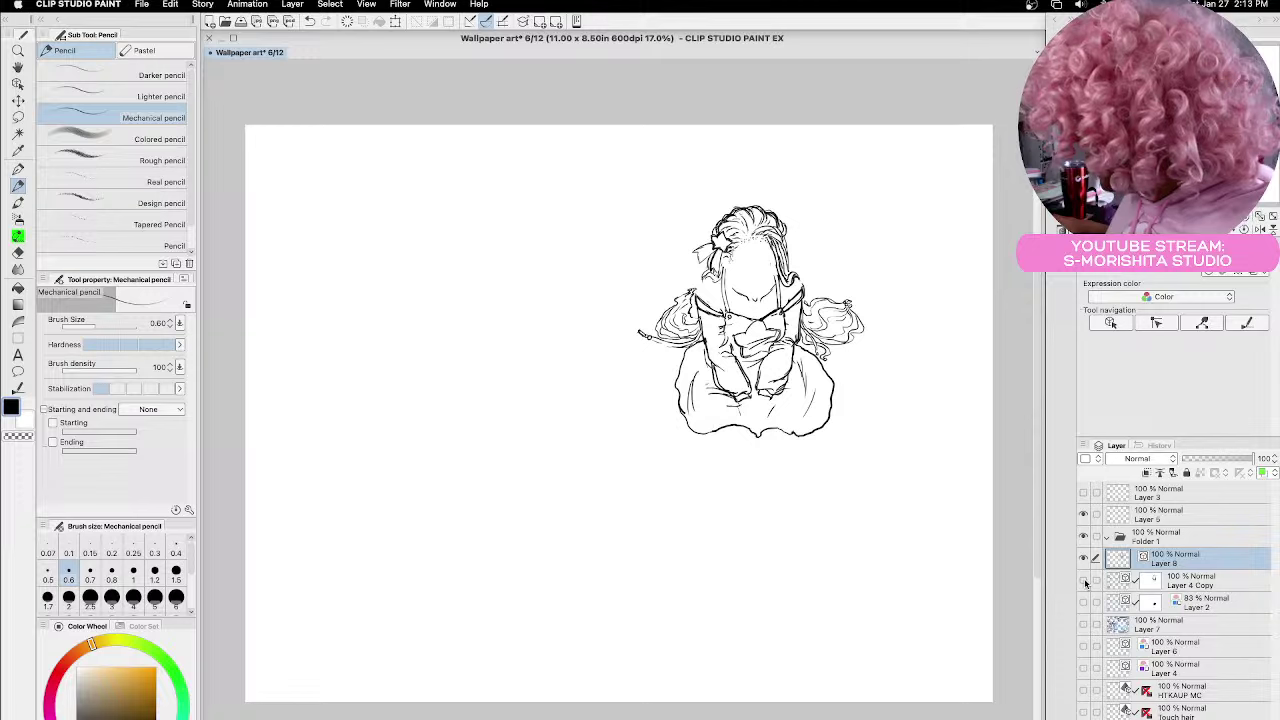
pyautogui.click(1084, 582)
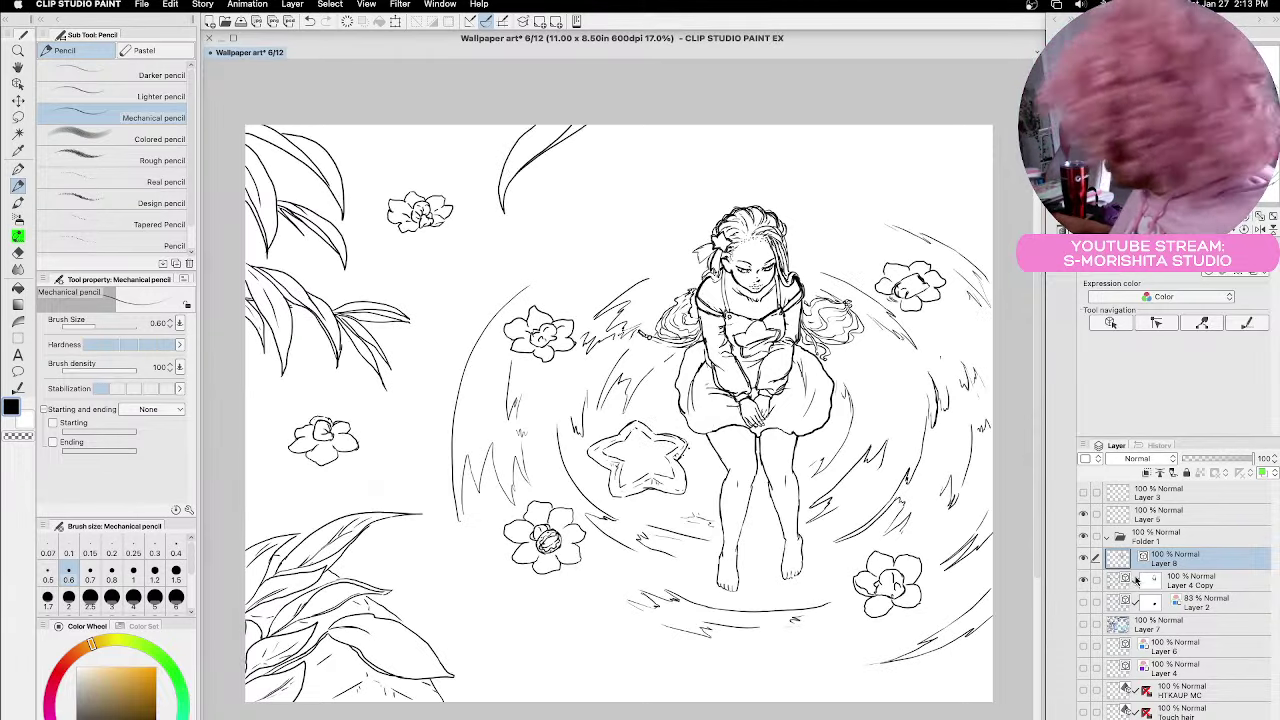
# Move Layer 8 and Layer 4 Copy together into the new folder and collapse it
pyautogui.keyDown('ctrl'); pyautogui.click(1192, 580); pyautogui.keyUp('ctrl')
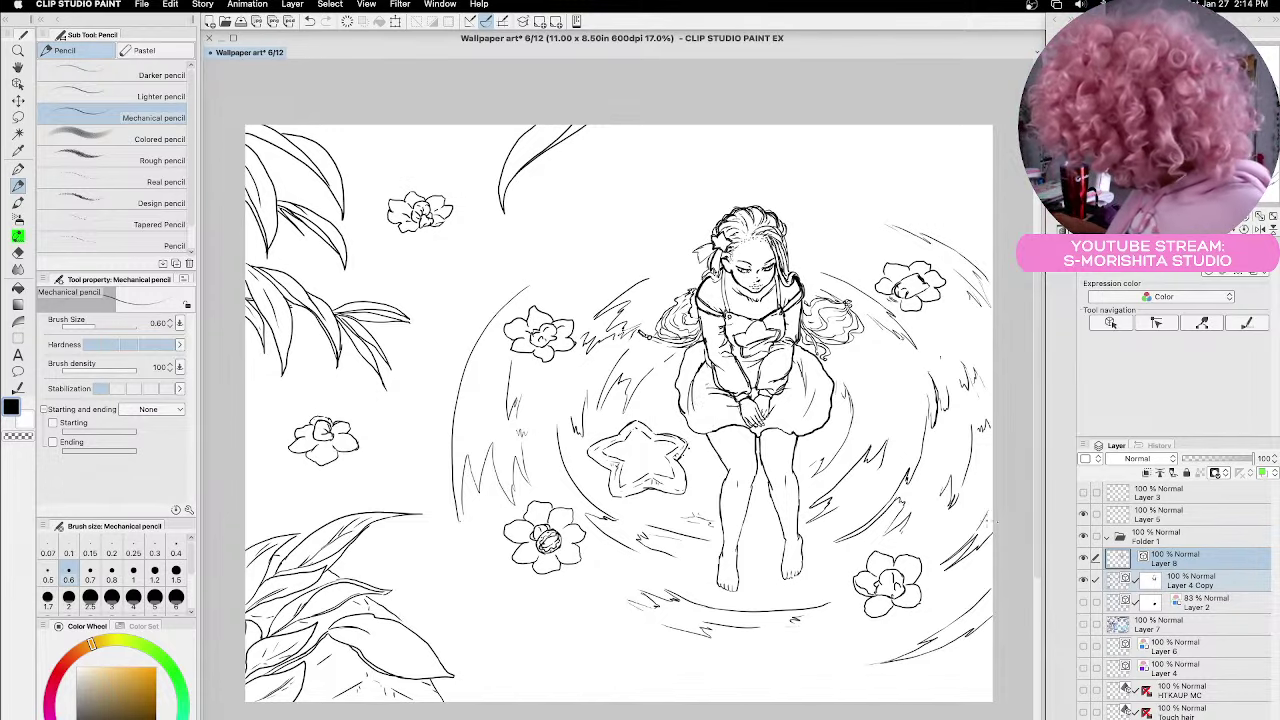
pyautogui.moveTo(1174, 560)
pyautogui.mouseDown()
pyautogui.moveTo(1177, 542)
pyautogui.moveTo(1160, 540)
pyautogui.mouseUp()
pyautogui.click(1107, 542)
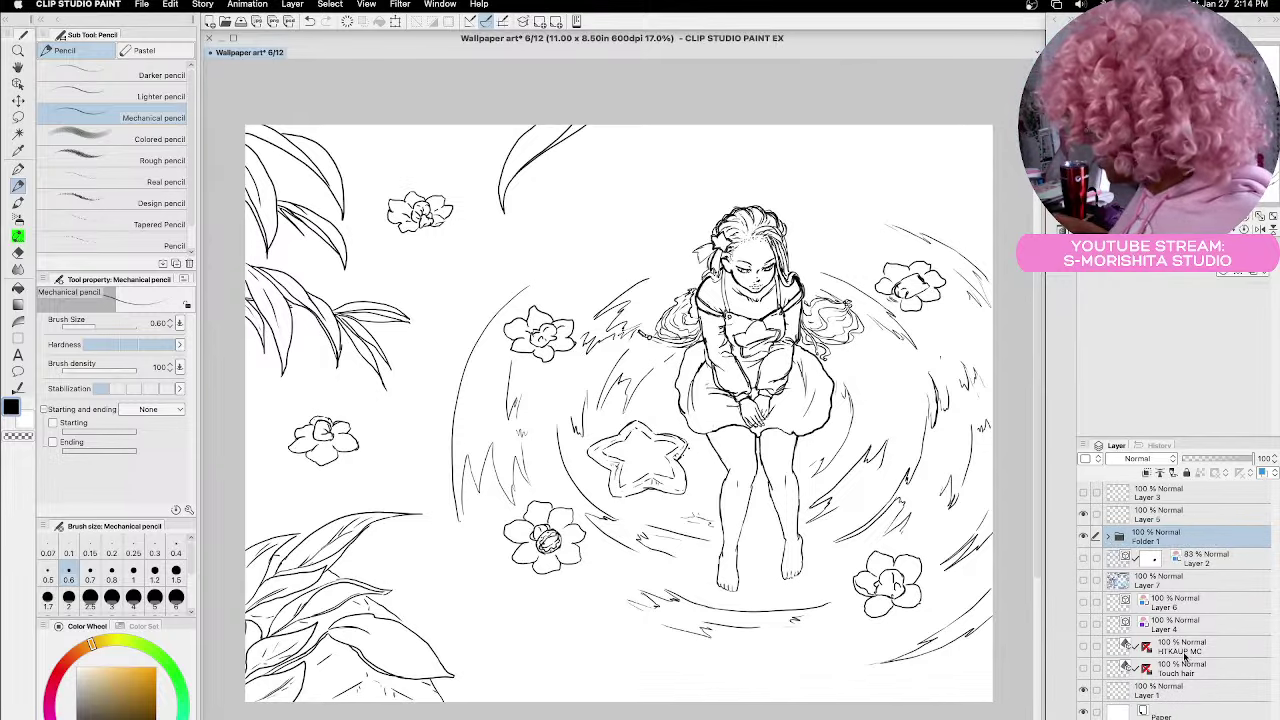
# Hide the line art folder and review the Touch hair and HTKAUP MC 3D models along with Layer 4's purple head sketch
pyautogui.click(1084, 668)
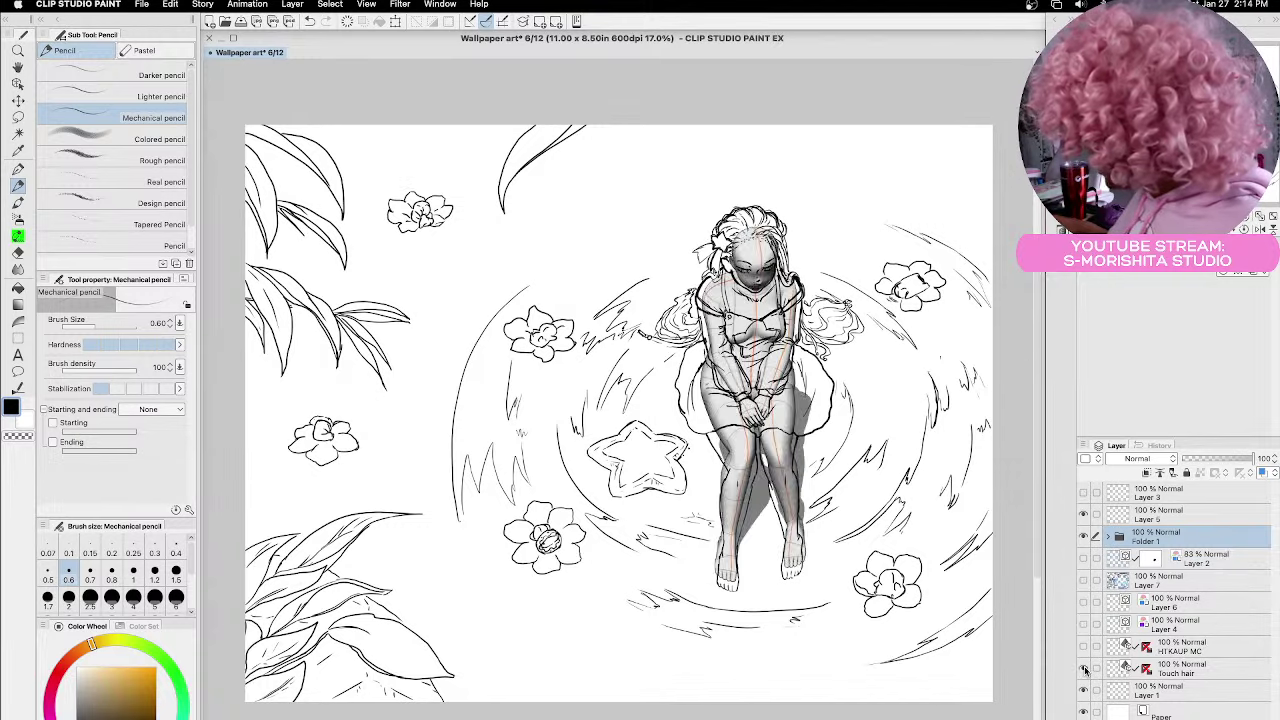
pyautogui.click(1083, 537)
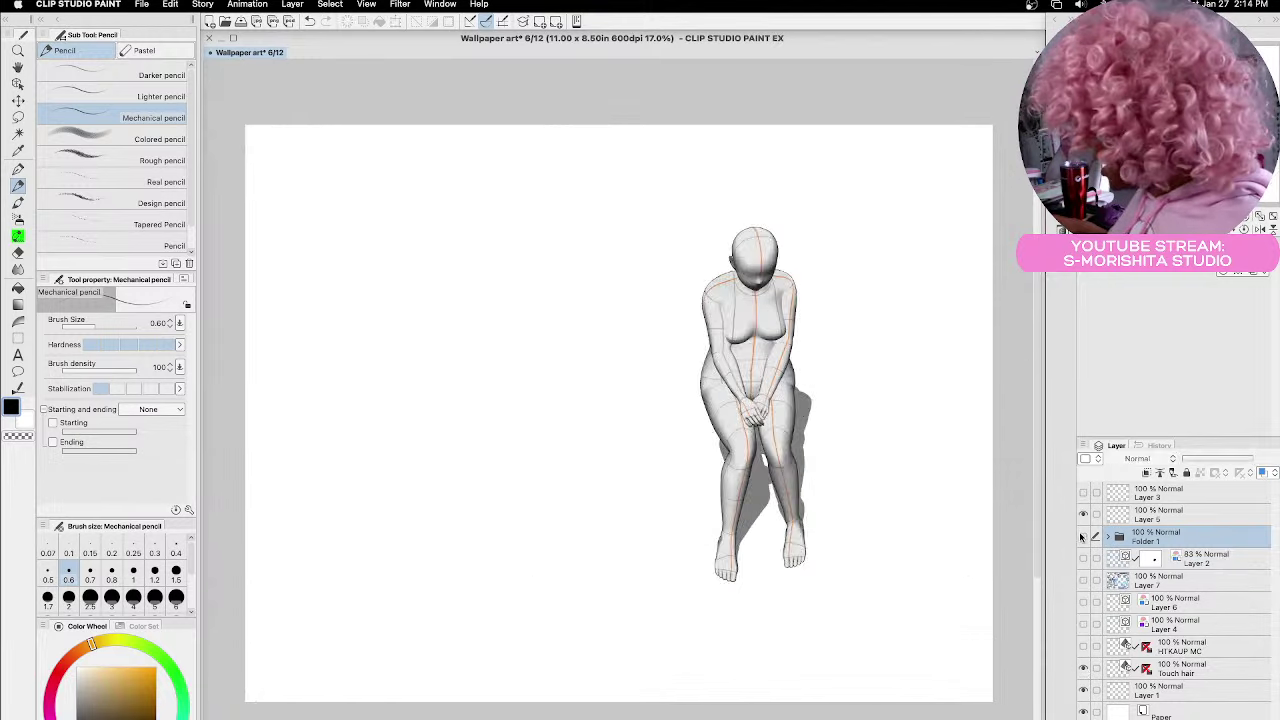
pyautogui.click(1084, 647)
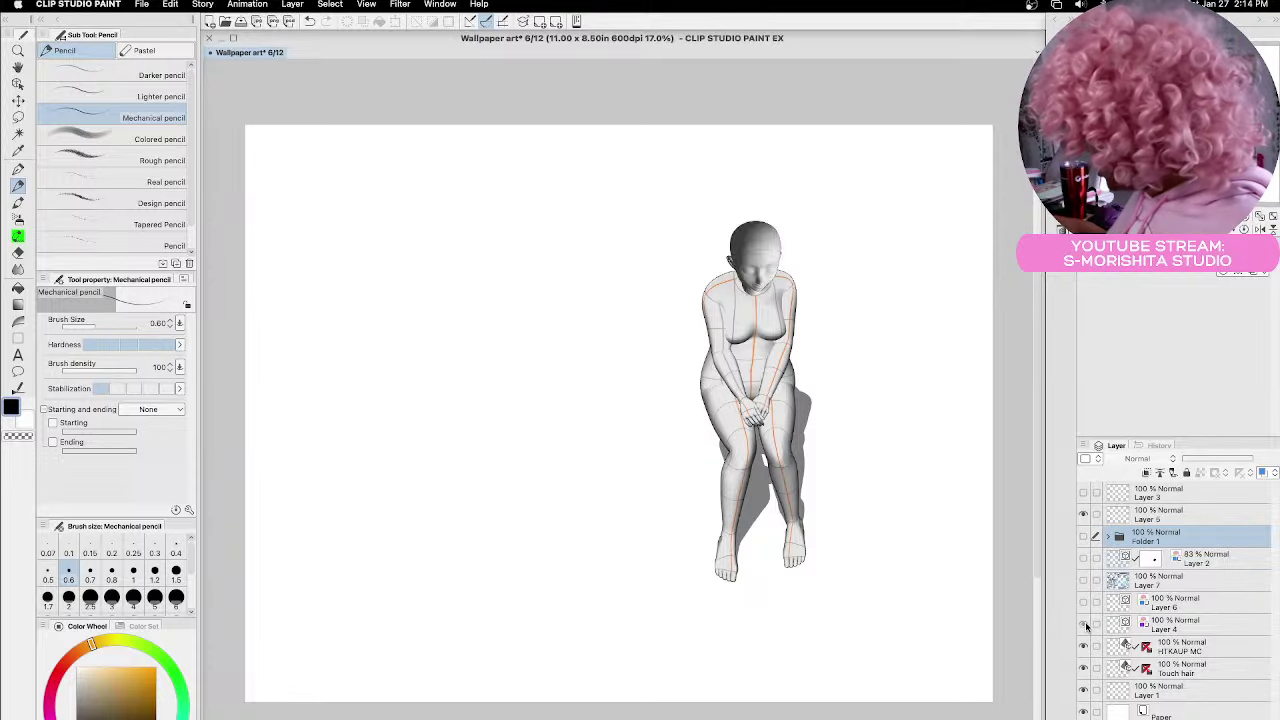
pyautogui.click(1083, 625)
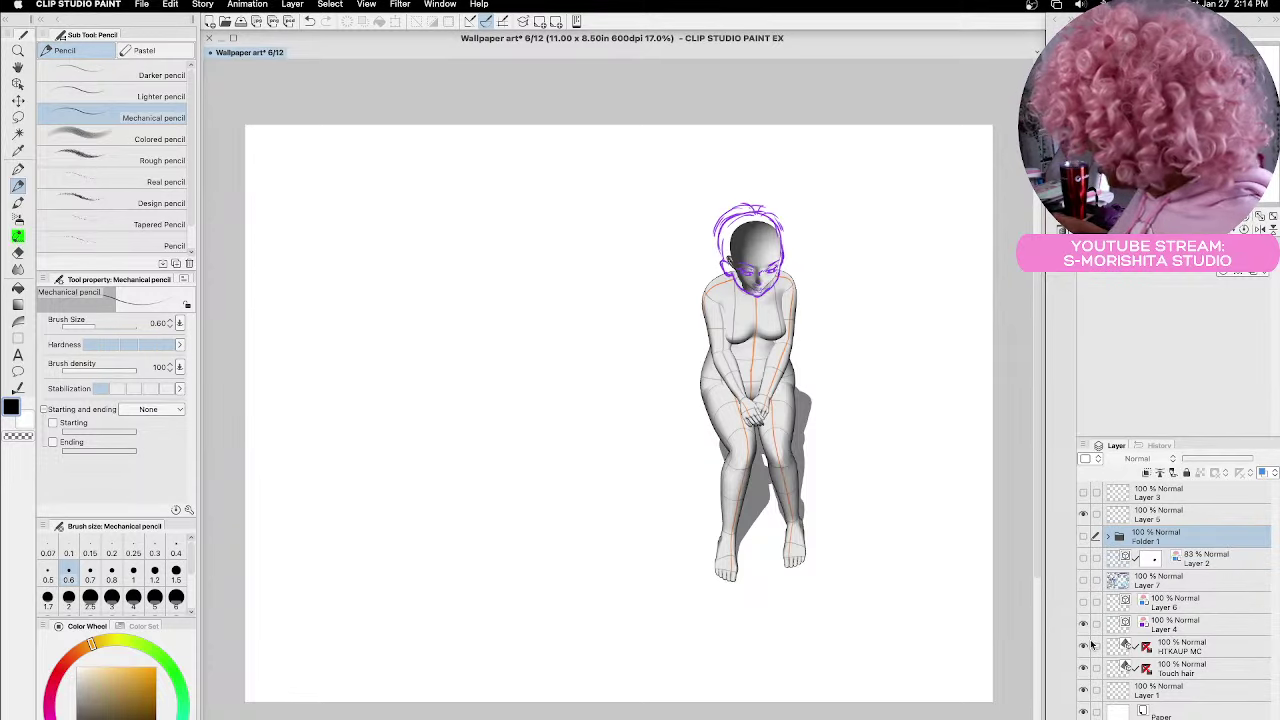
pyautogui.click(1083, 668)
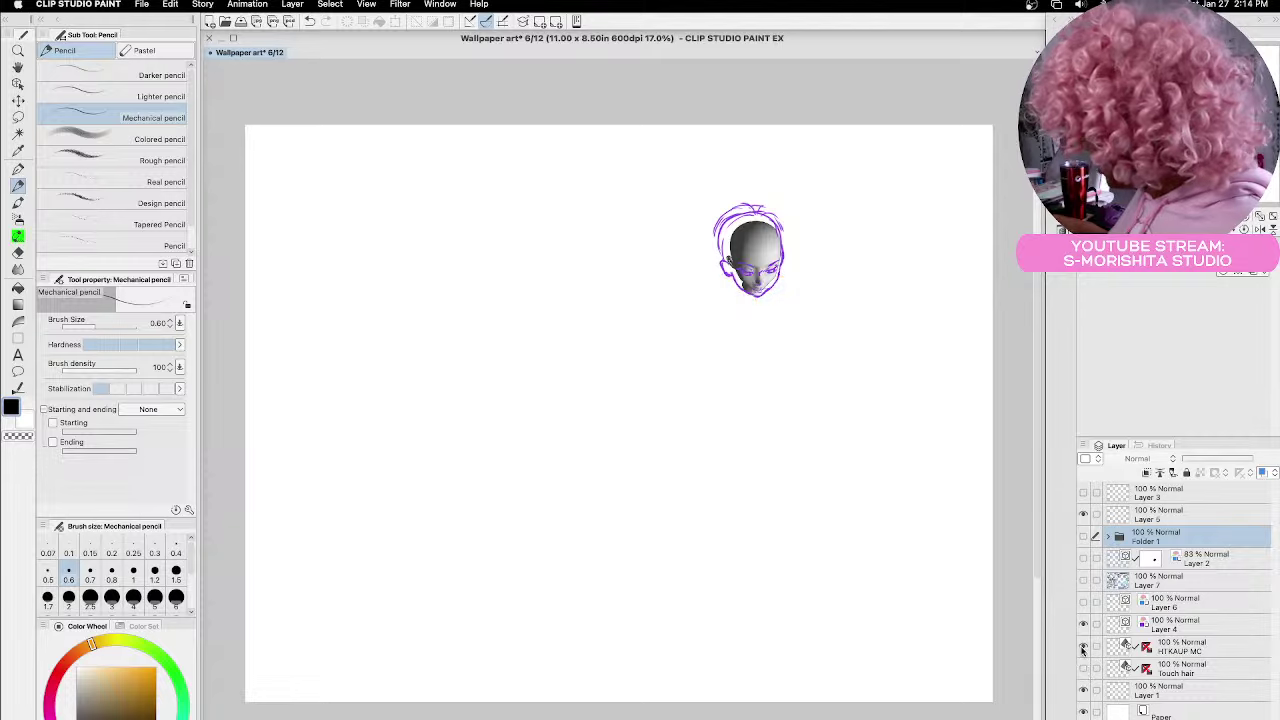
pyautogui.click(1083, 647)
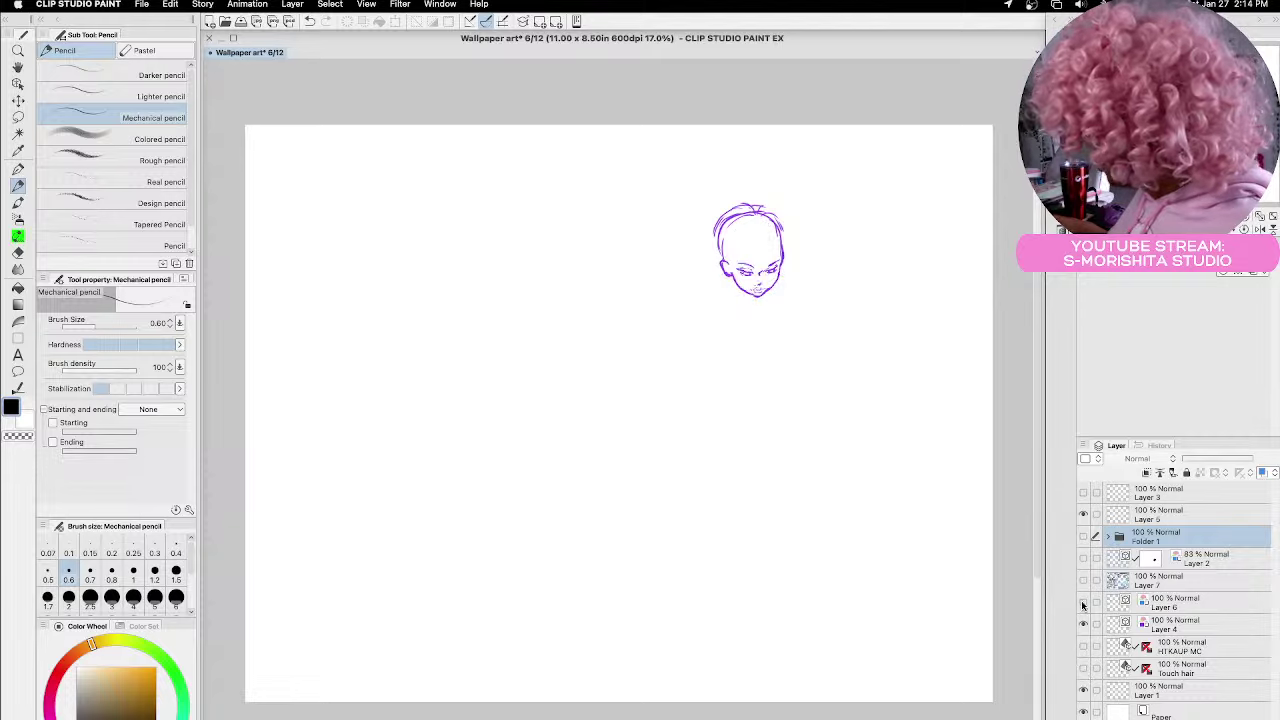
# Examine Layer 6's blue body sketch against the two 3D reference models and Layer 4's purple head sketch
pyautogui.click(1082, 603)
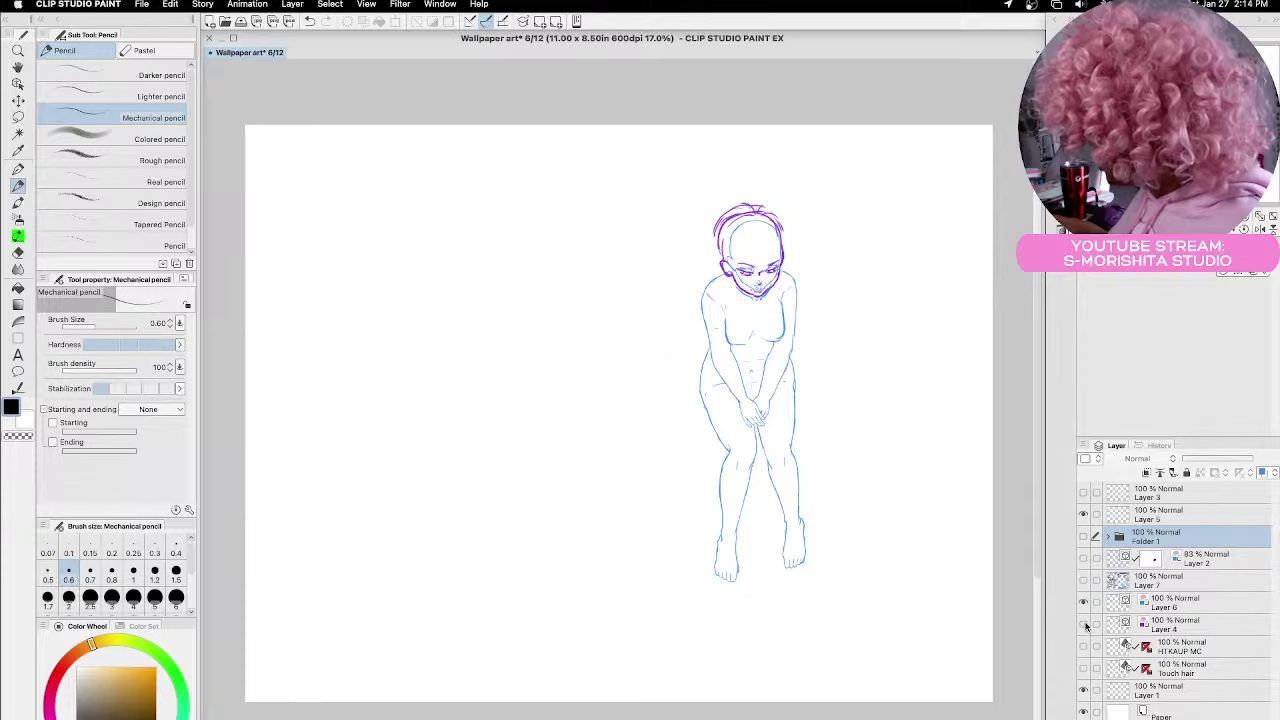
pyautogui.click(1083, 625)
pyautogui.click(1083, 647)
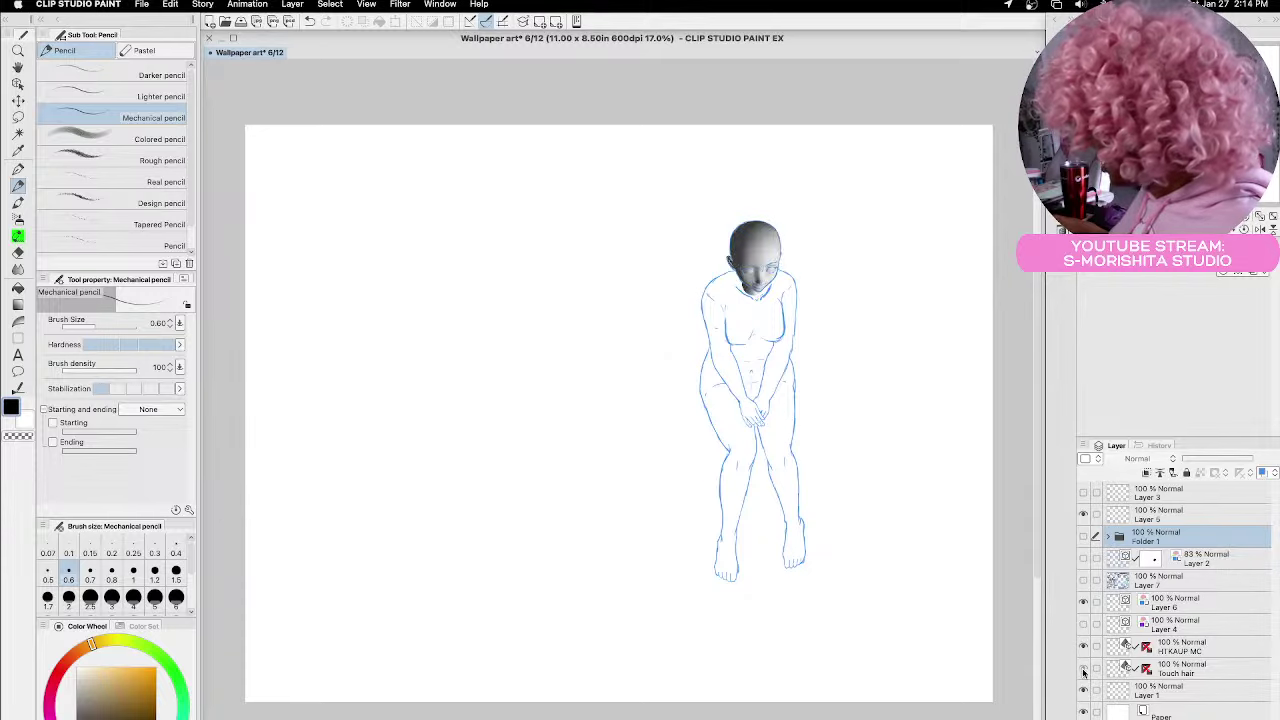
pyautogui.click(1083, 669)
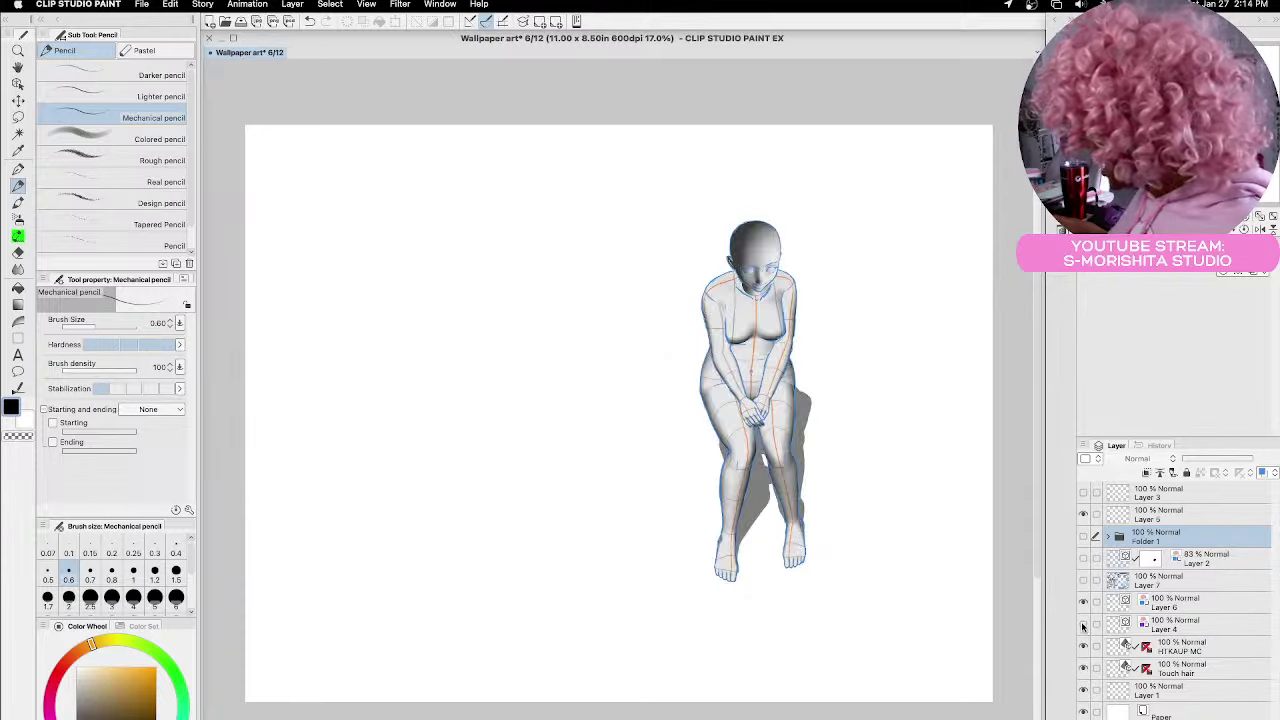
pyautogui.click(1083, 625)
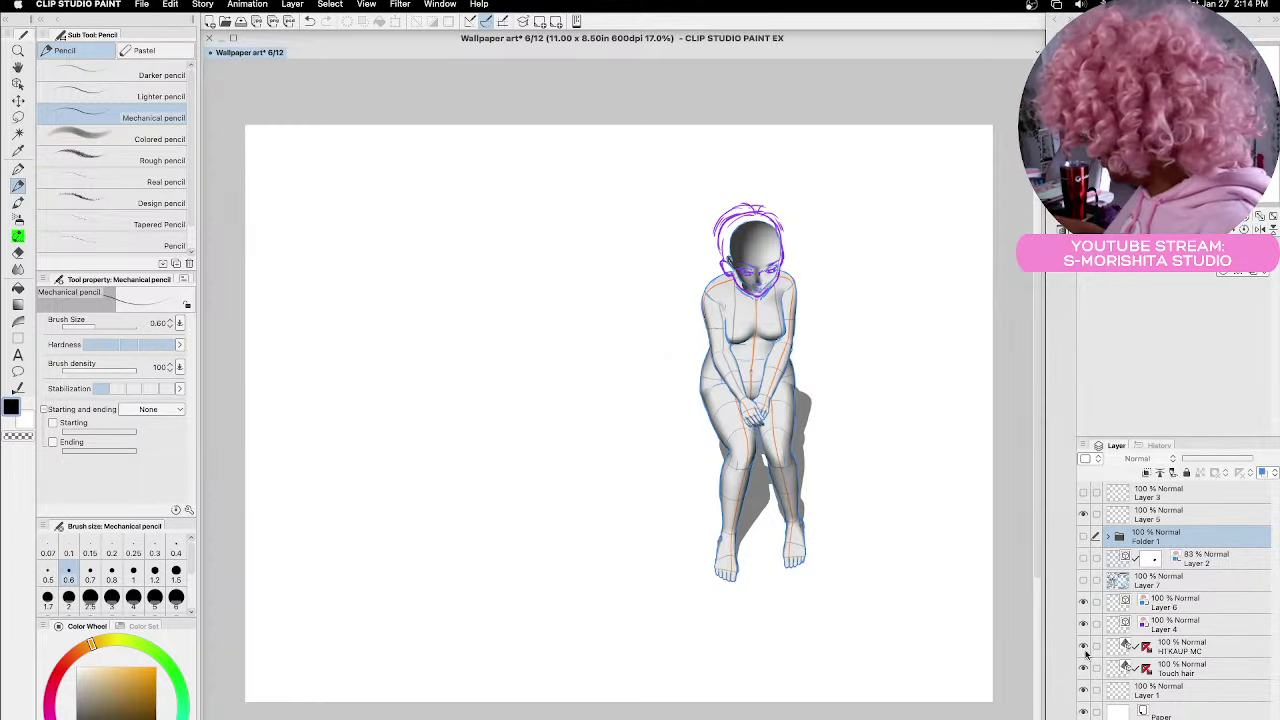
pyautogui.click(1083, 668)
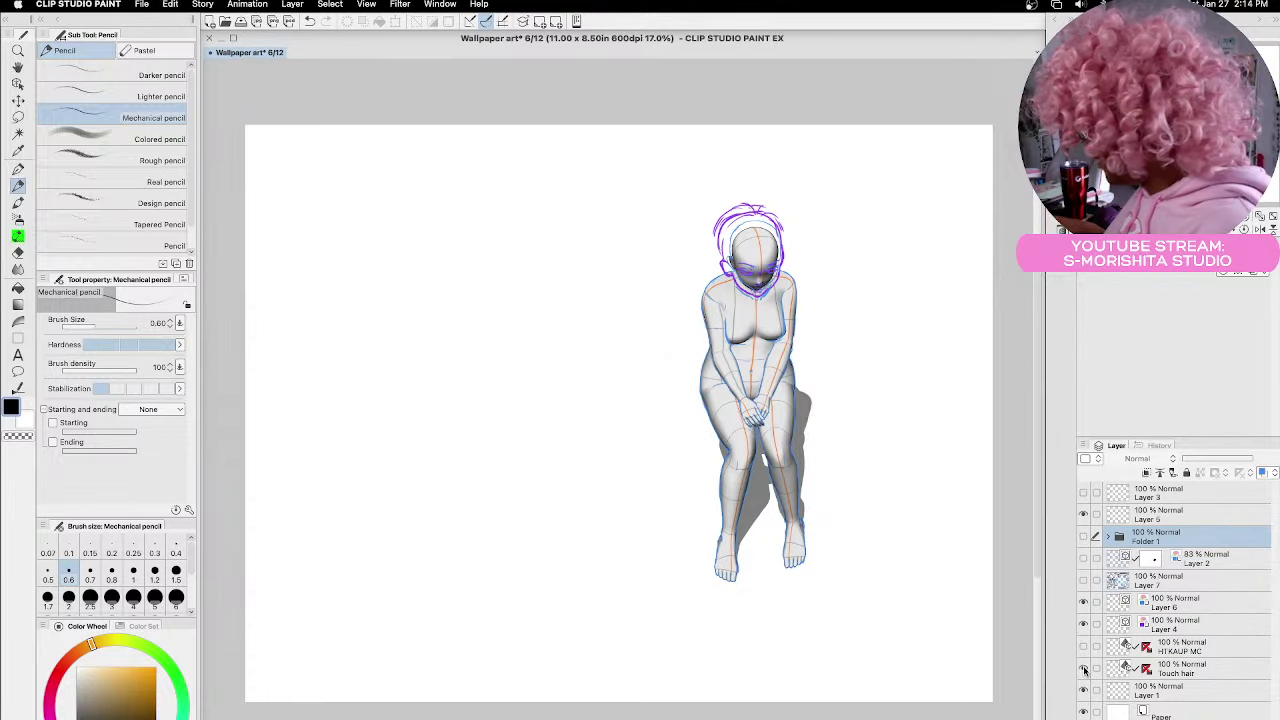
# Compare the Layer 4 head and Layer 6 body sketches without the 3D models, and view the line art over Layer 2's rough sketch
pyautogui.click(1083, 624)
pyautogui.click(1083, 624)
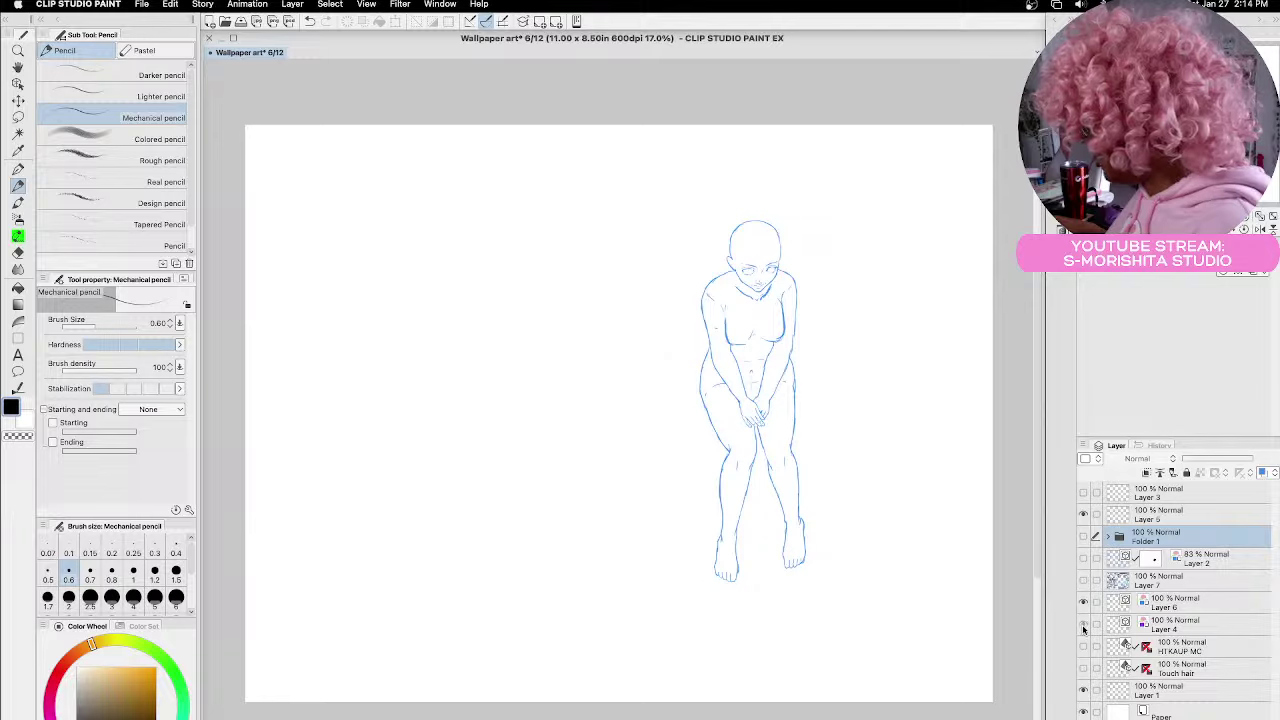
pyautogui.click(1083, 624)
pyautogui.click(1083, 602)
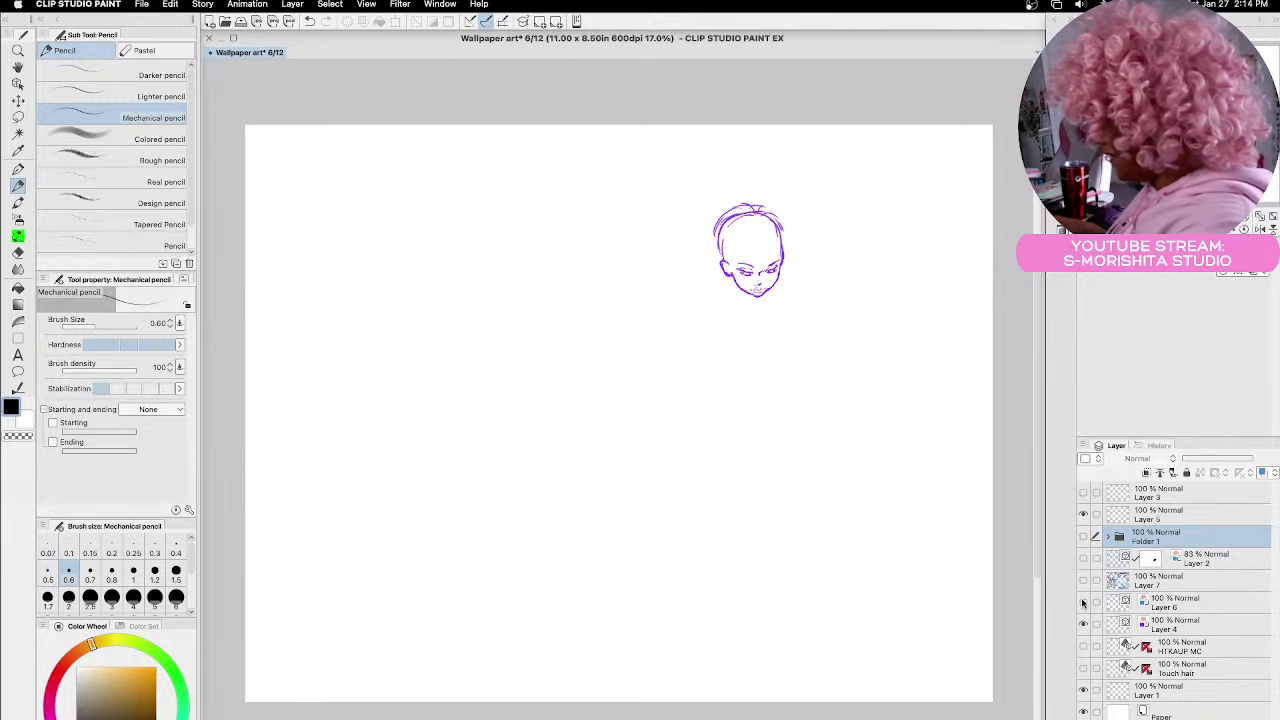
pyautogui.click(1083, 558)
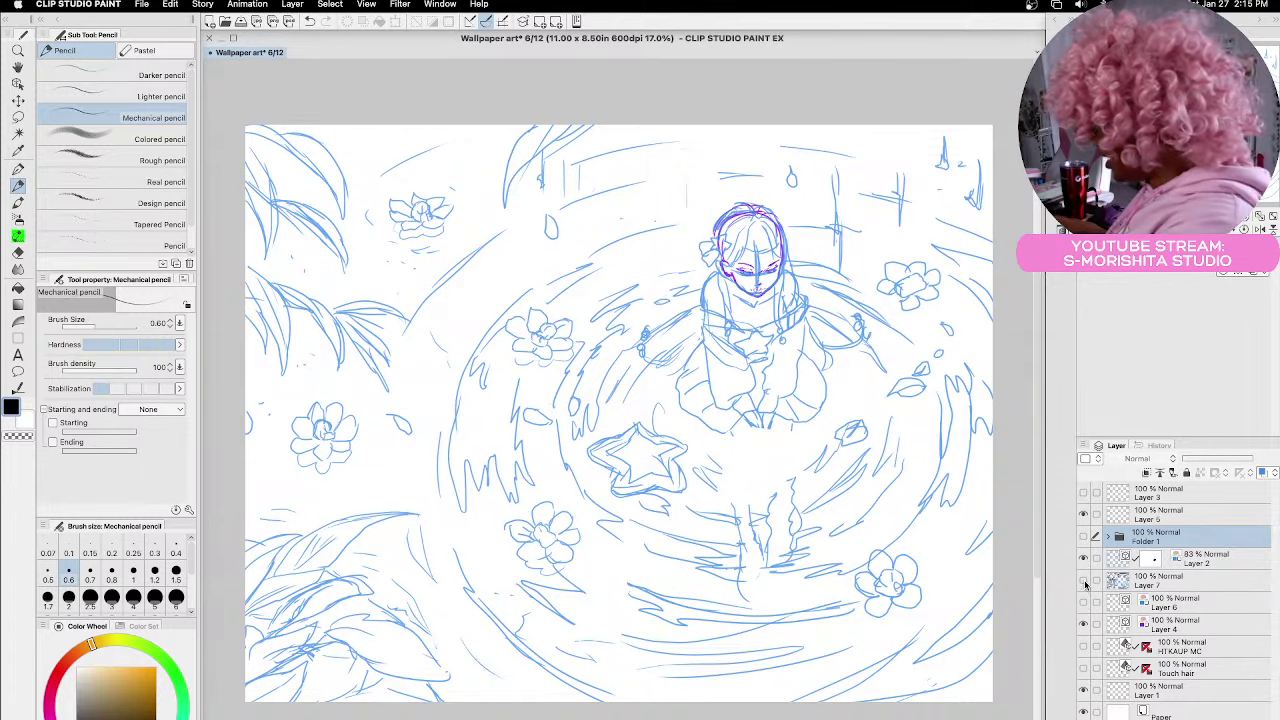
pyautogui.click(1083, 580)
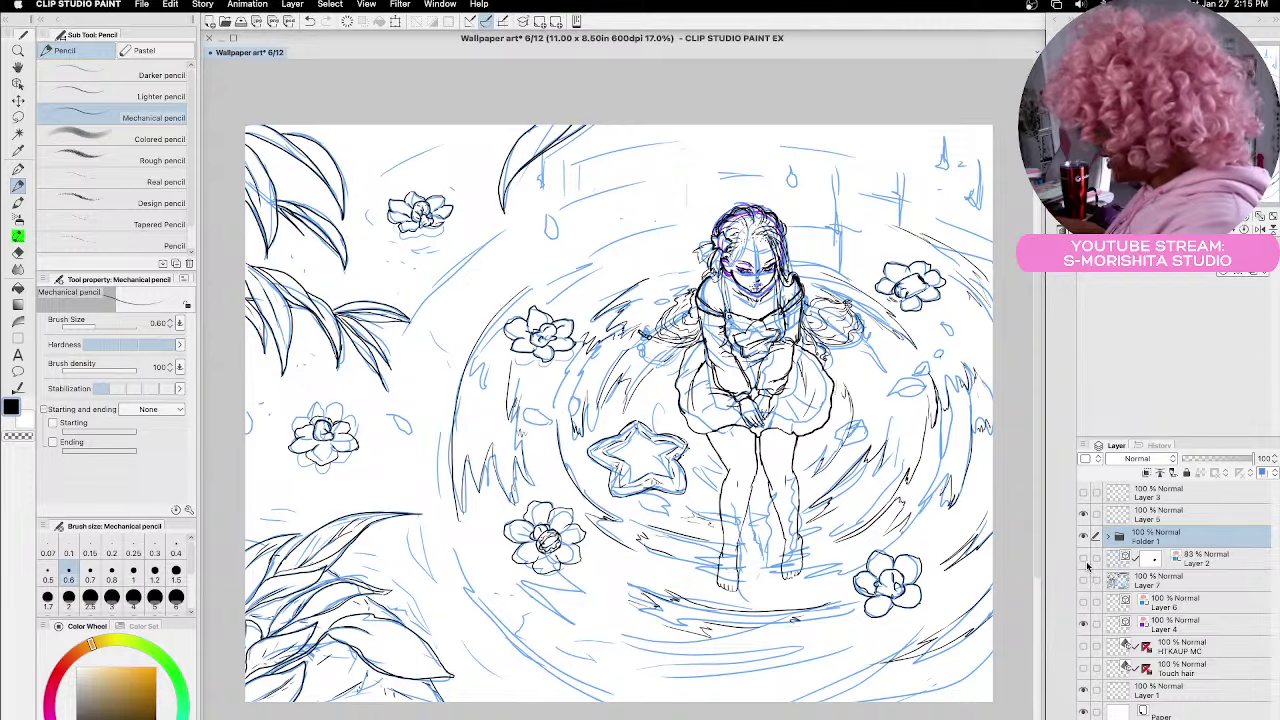
# Hide Layer 2's blue rough sketch and Layer 4's purple head sketch so only the line art shows
pyautogui.click(1083, 558)
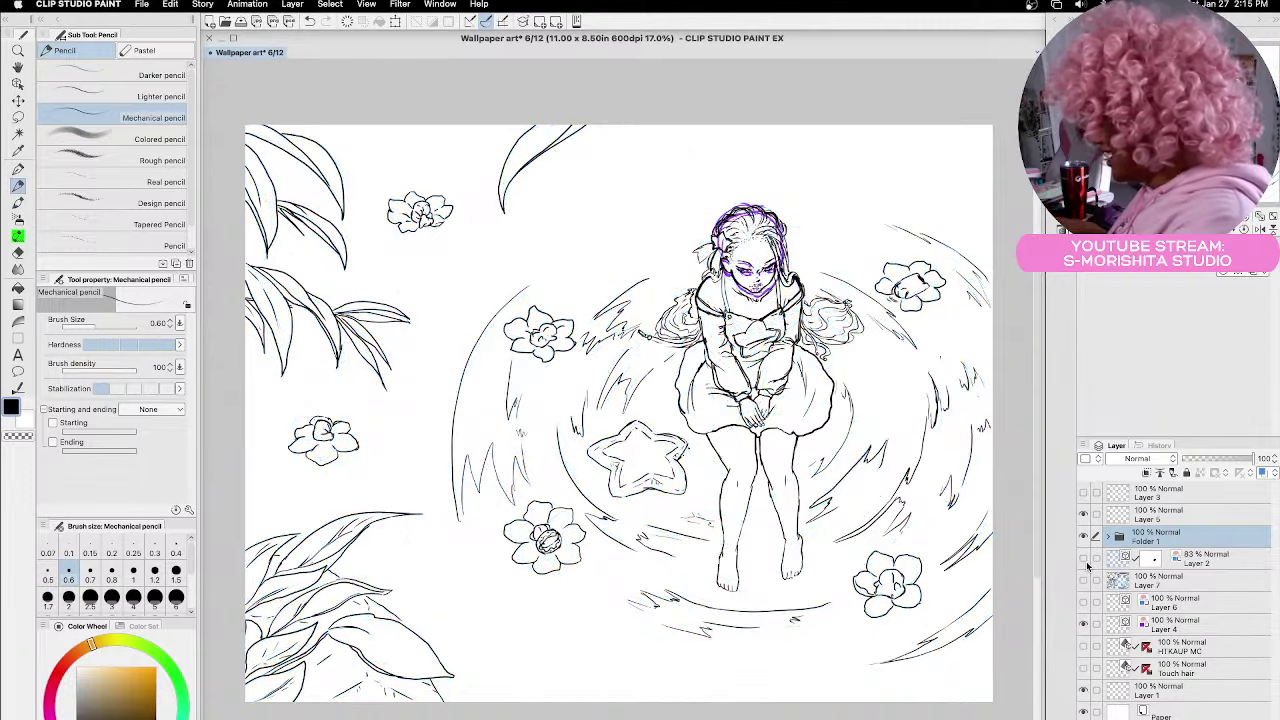
pyautogui.click(1082, 623)
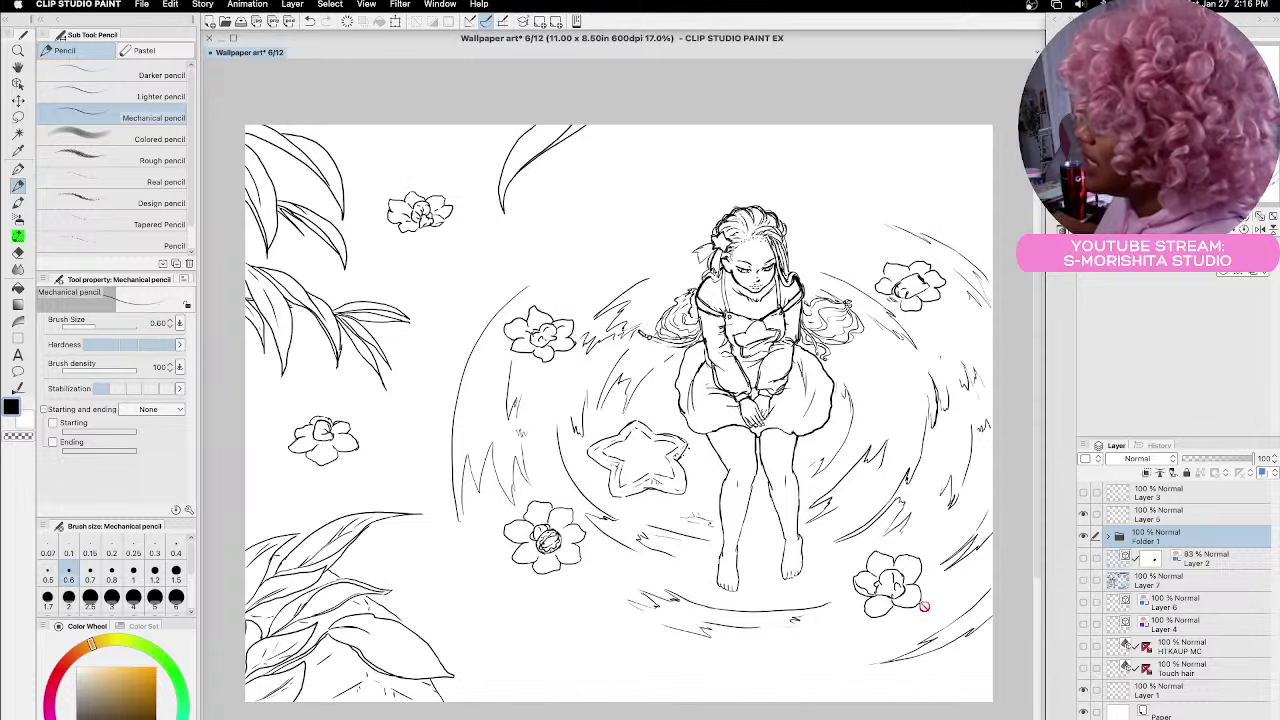
# Open the recent Wallpaper art multi-page file, review pages 4 and 5 alongside the page 6 sketch, and close it
pyautogui.click(142, 4)
pyautogui.moveTo(185, 72)
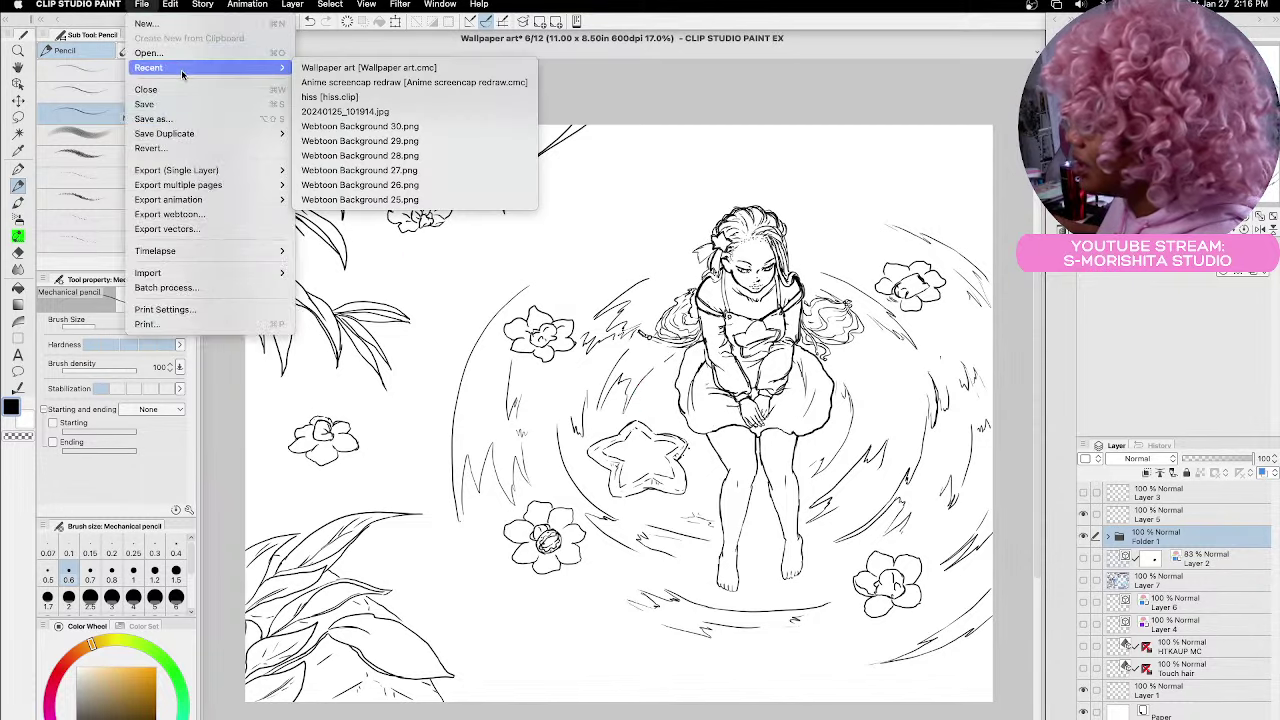
pyautogui.click(348, 68)
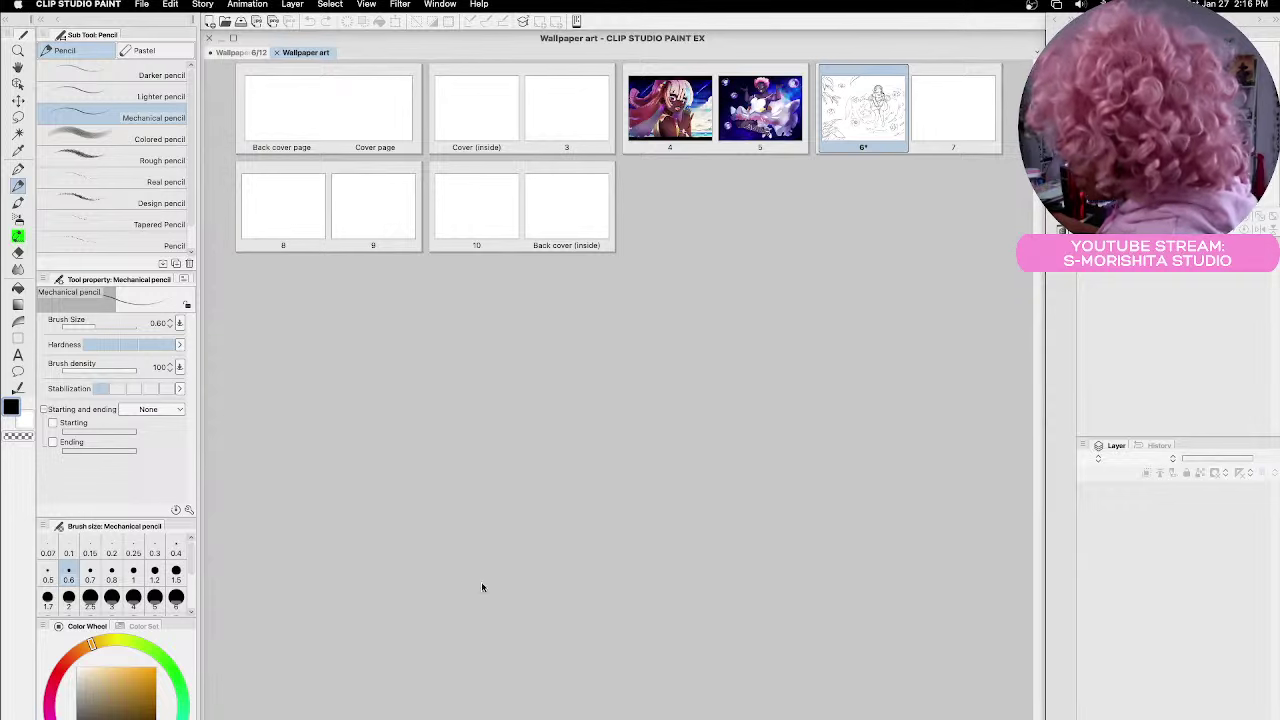
pyautogui.scroll(5, 620, 380)
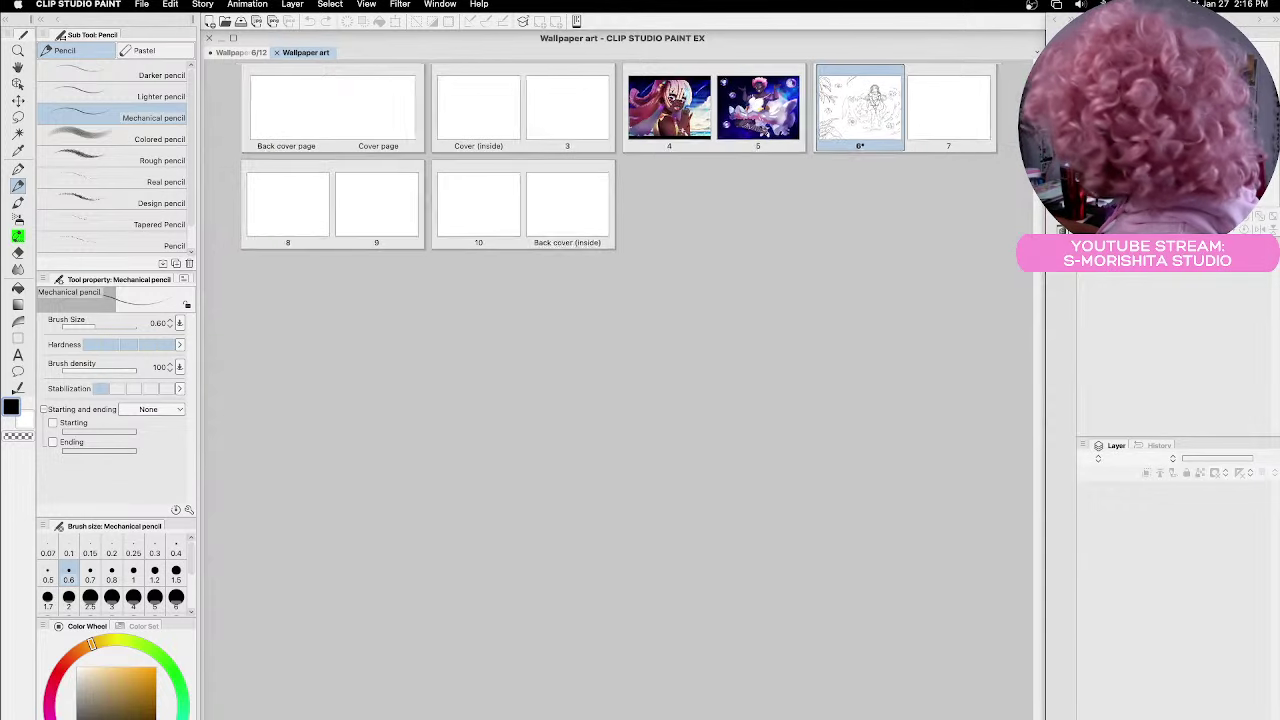
pyautogui.scroll(3, 620, 380)
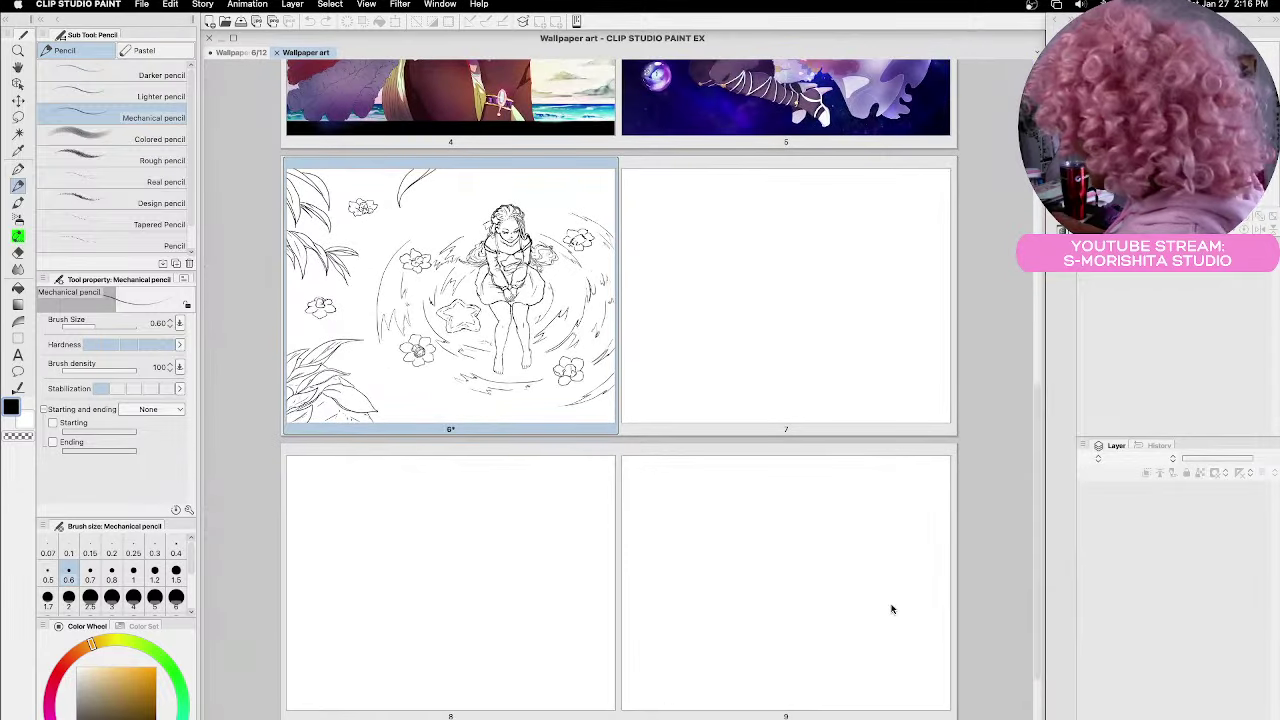
pyautogui.moveTo(1038, 600); pyautogui.dragTo(1044, 484)
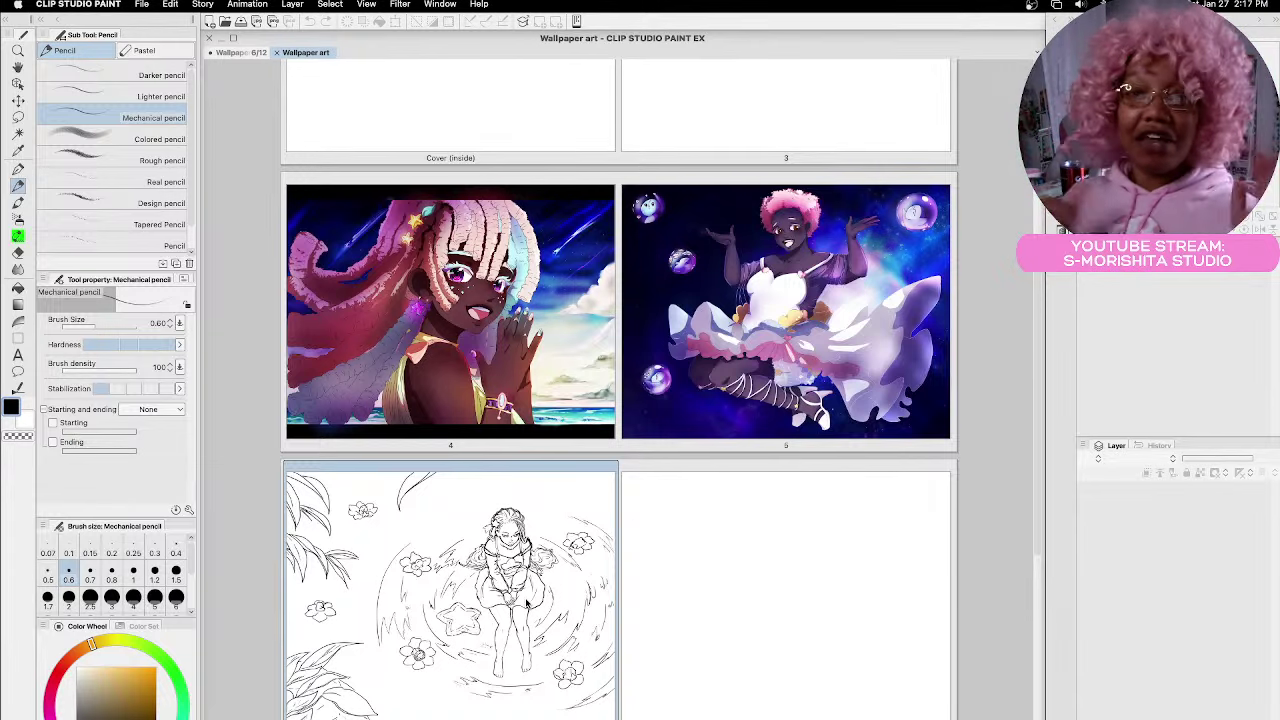
pyautogui.click(276, 53)
# Lower Folder 1's opacity to 29% and save the page
pyautogui.press('super+s')
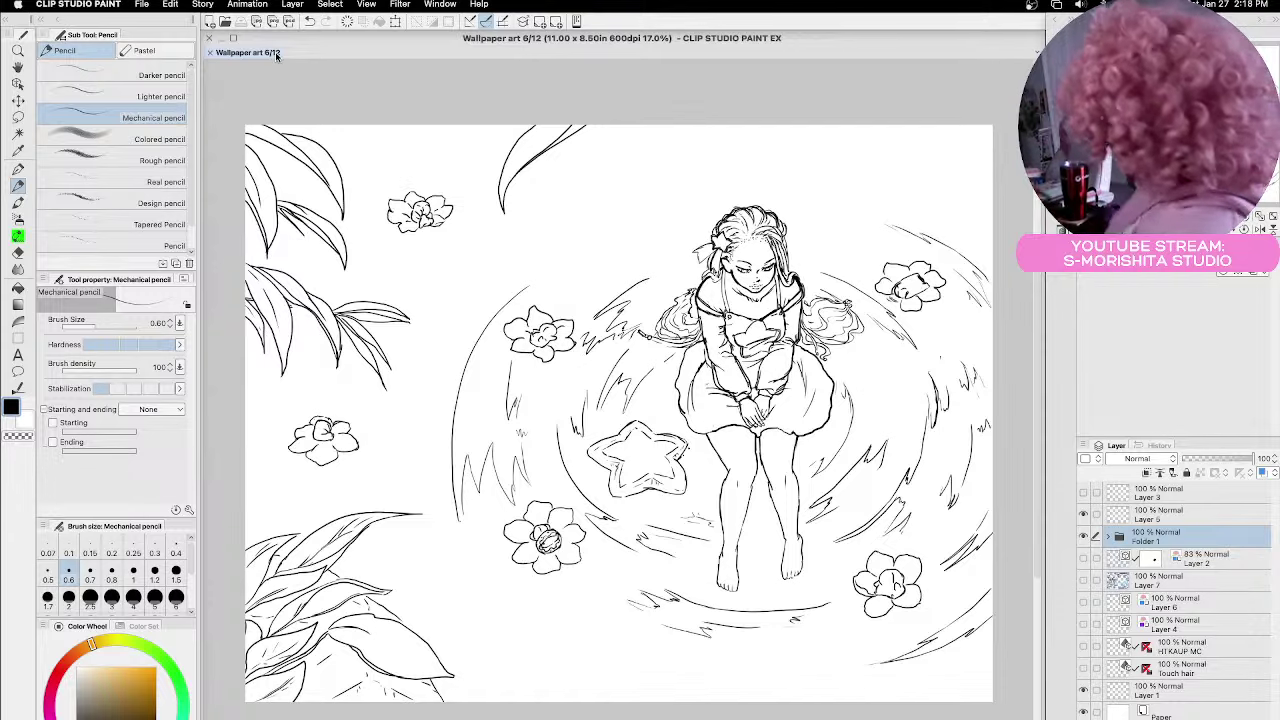
pyautogui.moveTo(1218, 461); pyautogui.dragTo(1202, 455)
pyautogui.press('super+s')
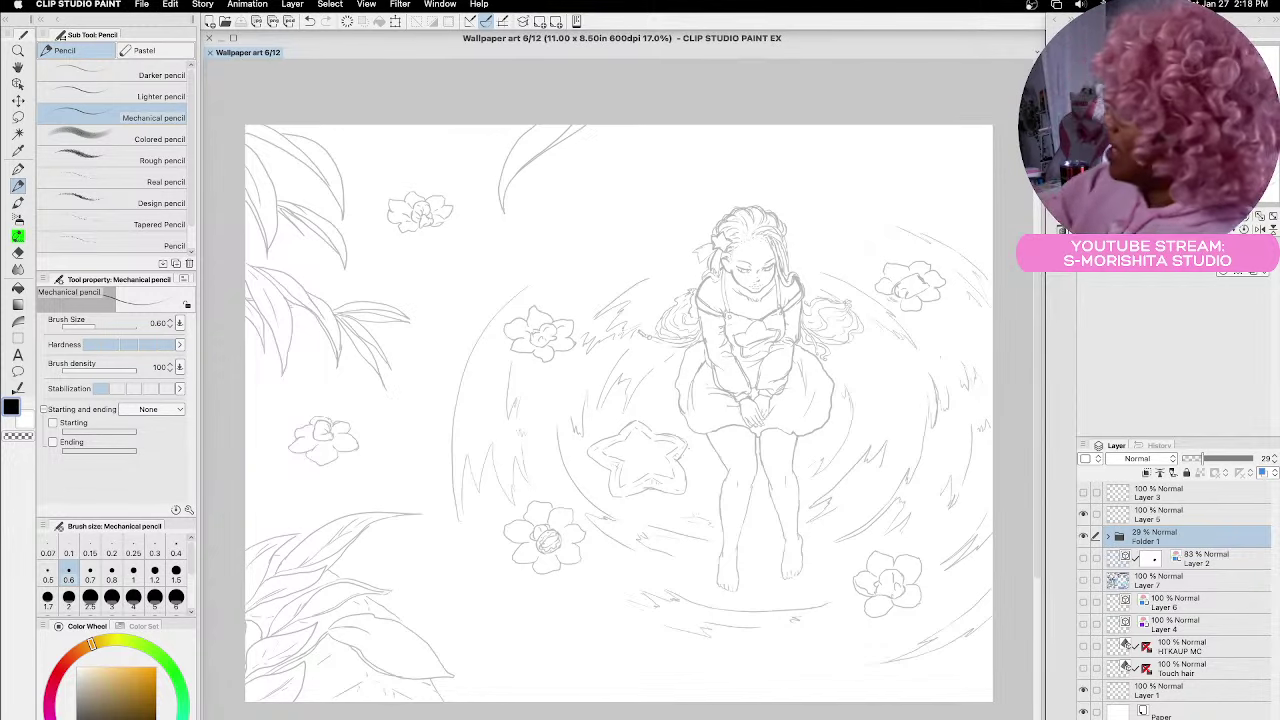
# Add a new vector layer above Folder 1 with Color expression and Normal blending
pyautogui.click(295, 5)
pyautogui.moveTo(330, 45)
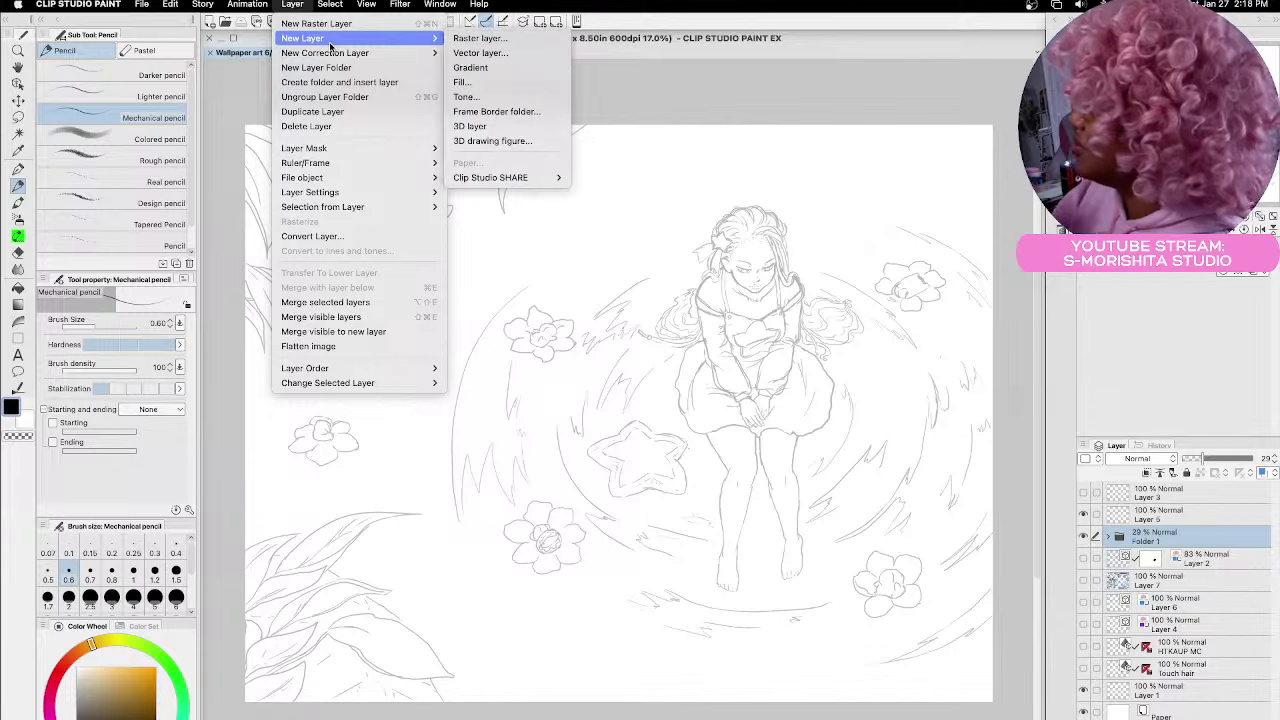
pyautogui.click(482, 53)
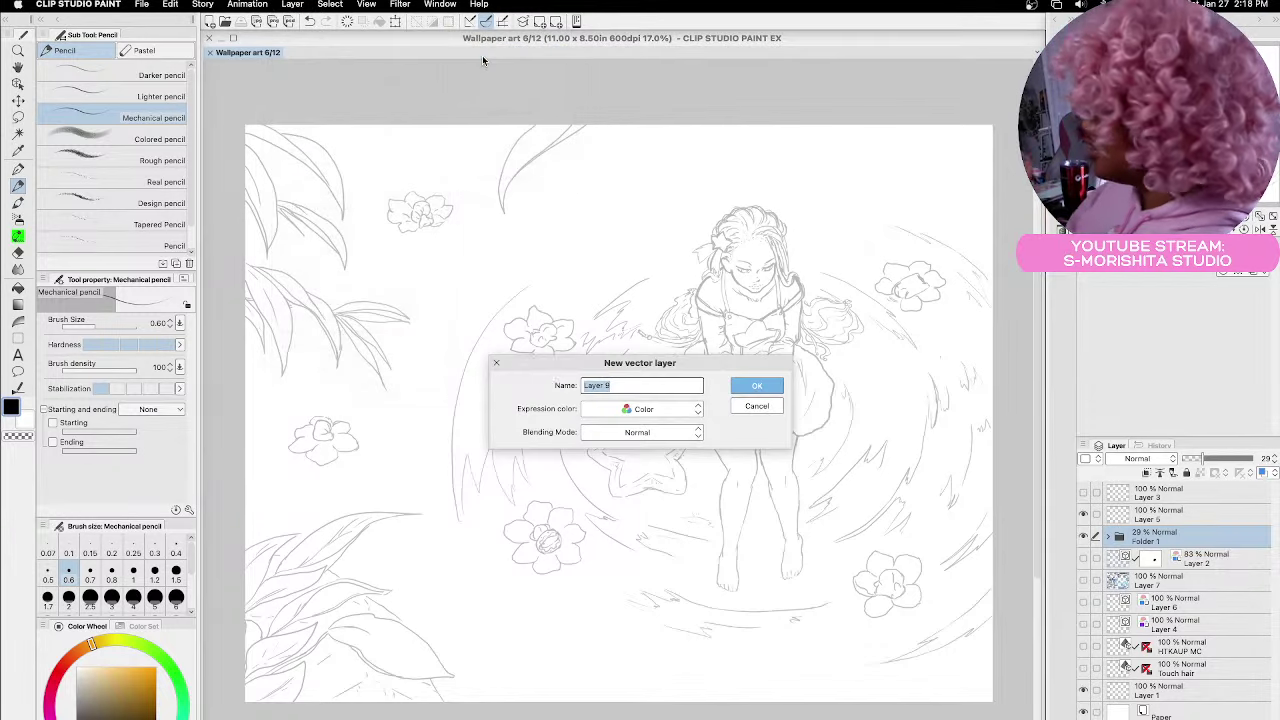
pyautogui.click(749, 385)
# Draw a small circle on the vector layer beside the upper-middle leaf using the G-pen at brush size 2.50
pyautogui.press('p')
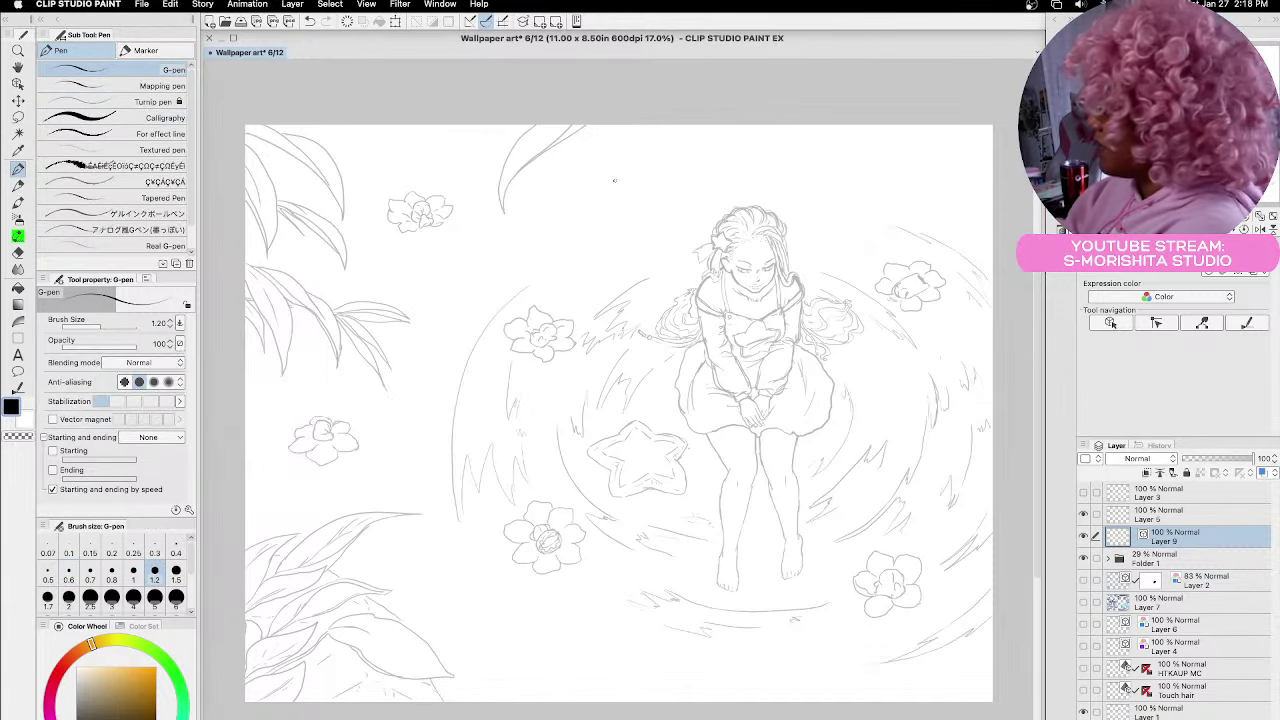
pyautogui.press(']')
pyautogui.press(']')
pyautogui.press(']')
pyautogui.press(']')
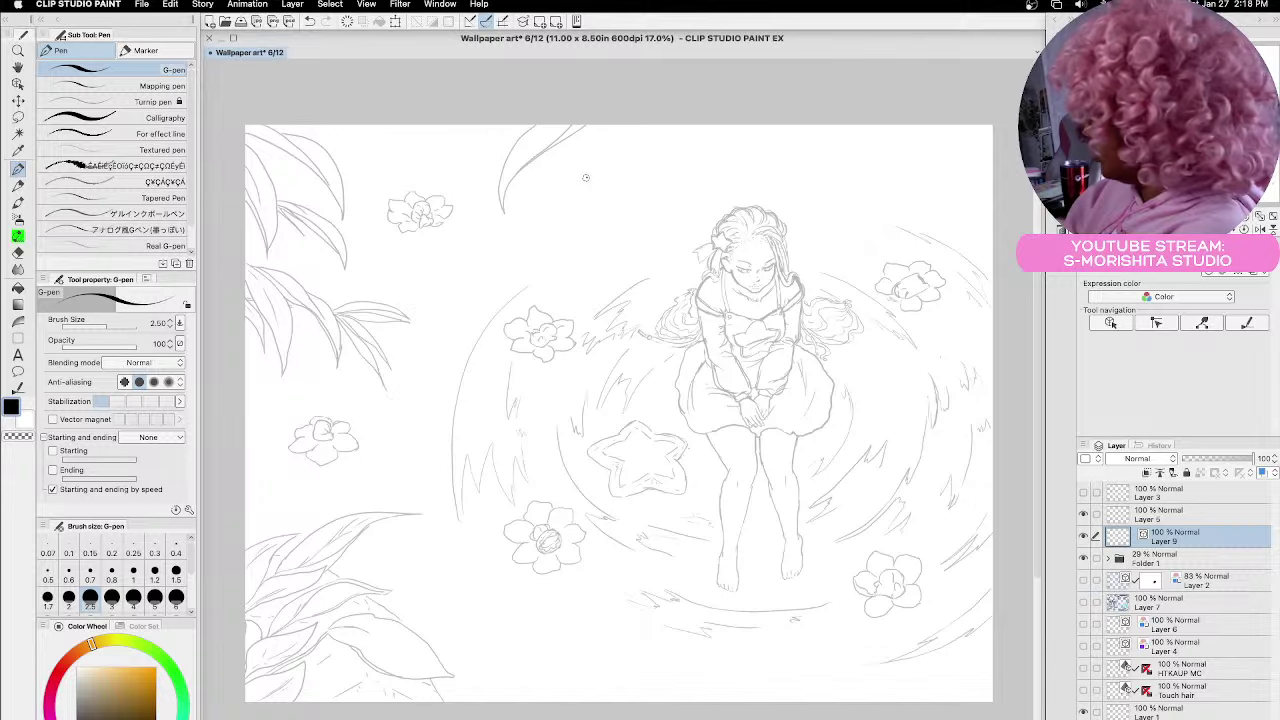
pyautogui.moveTo(586, 178)
pyautogui.mouseDown()
pyautogui.moveTo(552, 205)
pyautogui.moveTo(588, 180)
pyautogui.mouseUp()
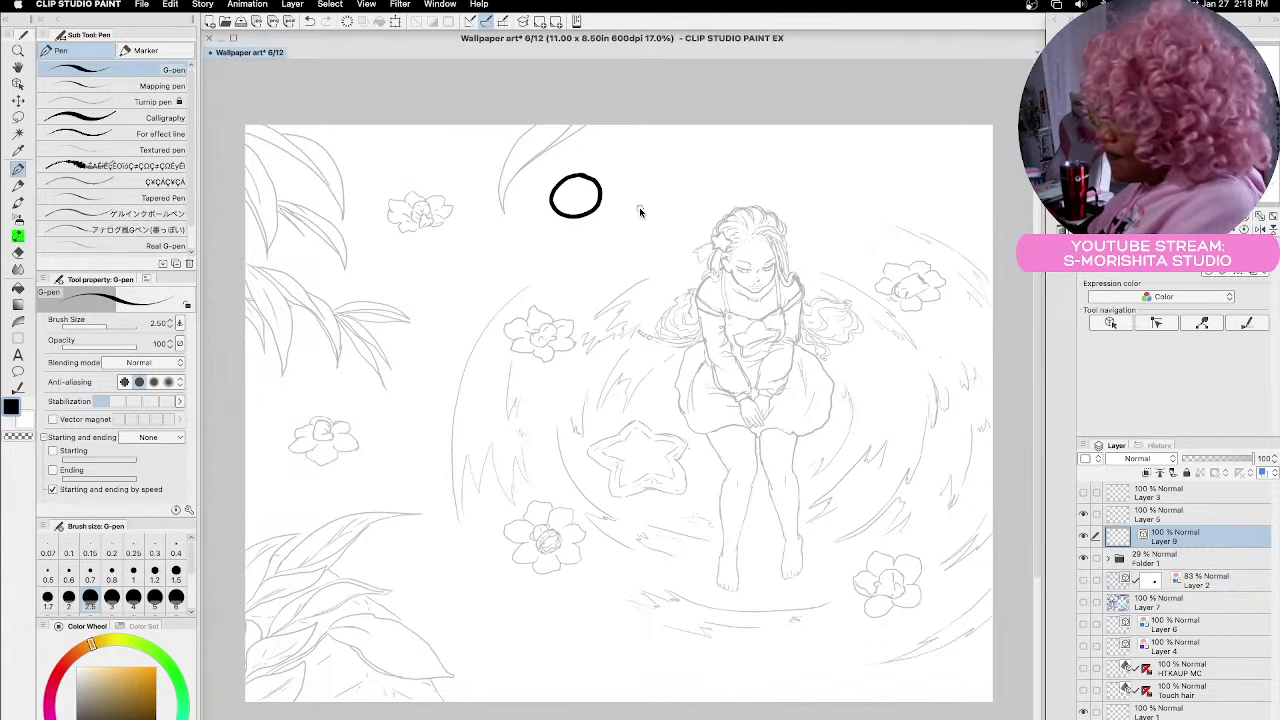
# Scale the vector circle up to about 760% and place it over the upper-left part of the canvas
pyautogui.press('super+t')
pyautogui.moveTo(602, 218); pyautogui.dragTo(954, 522)
pyautogui.moveTo(829, 441); pyautogui.dragTo(577, 392)
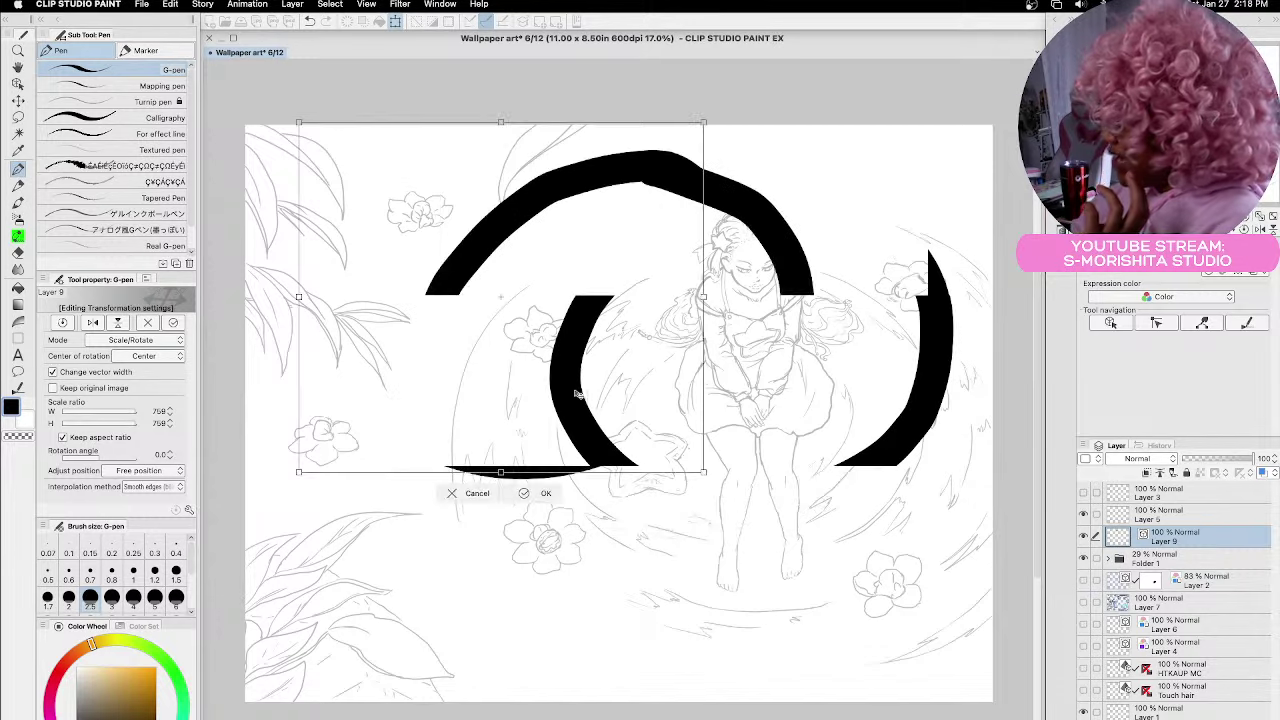
pyautogui.click(535, 497)
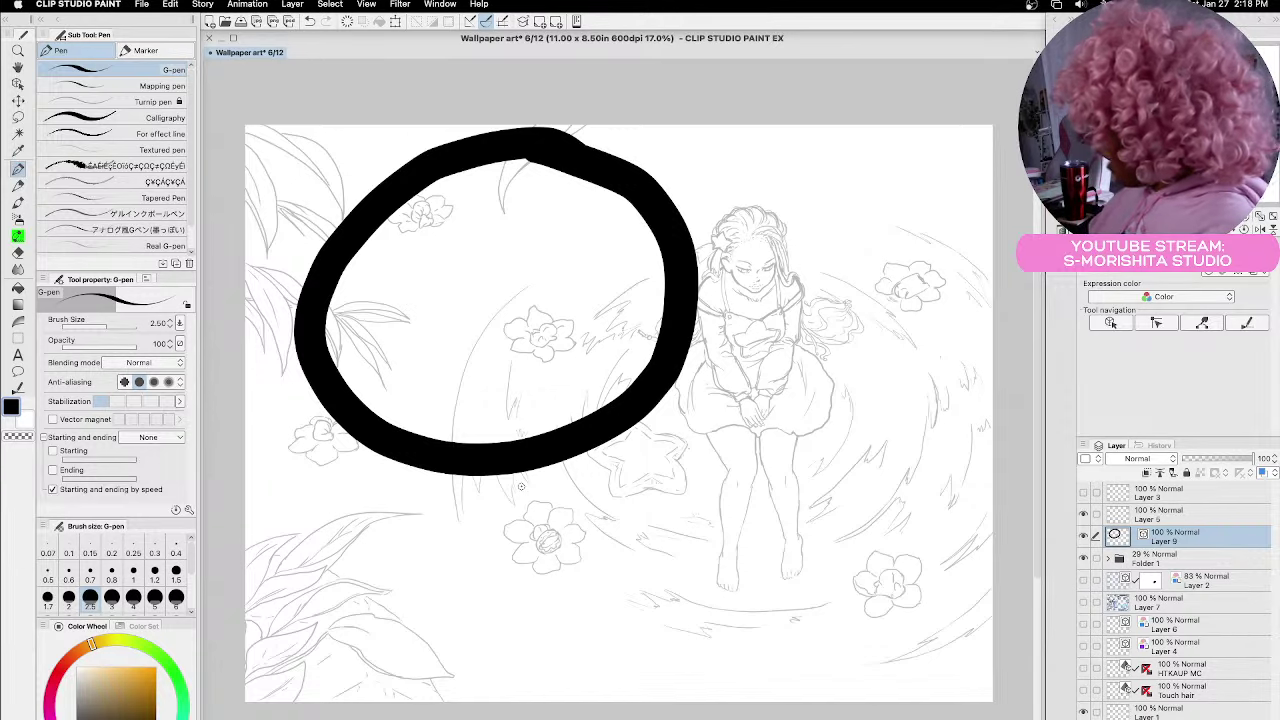
# Add a new raster layer above Layer 5
pyautogui.click(1177, 507)
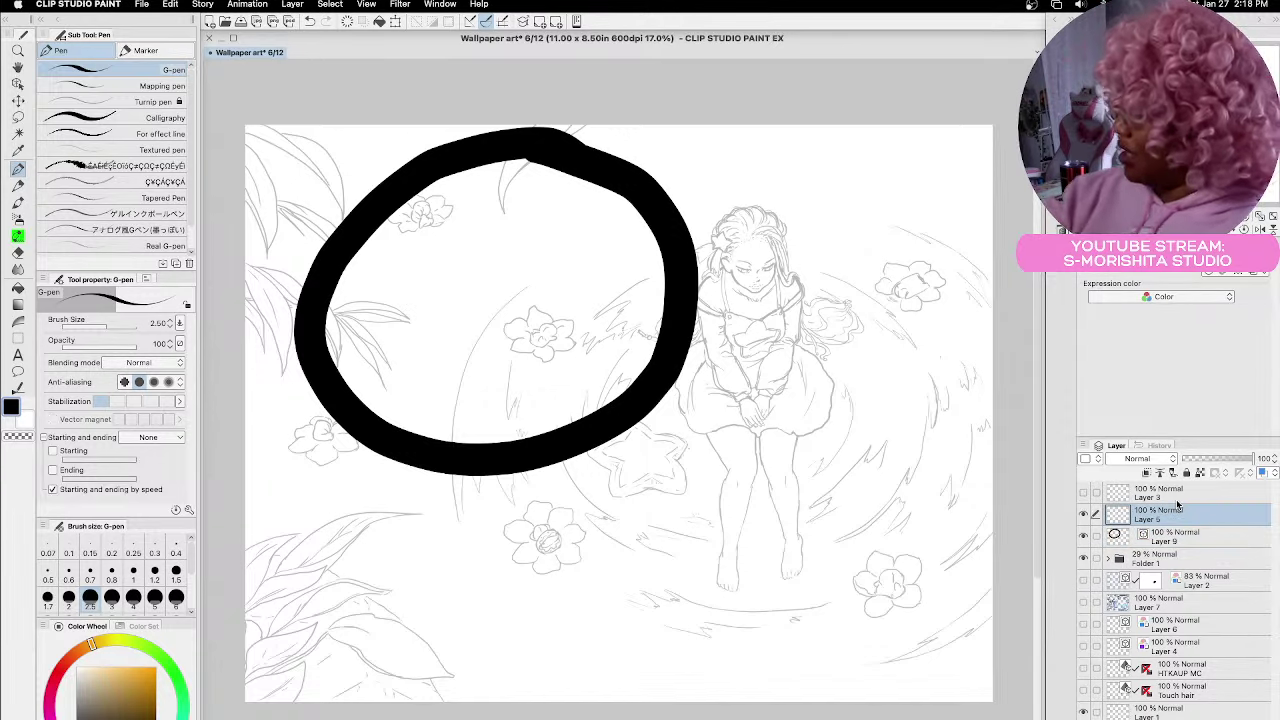
pyautogui.click(330, 4)
pyautogui.moveTo(292, 5)
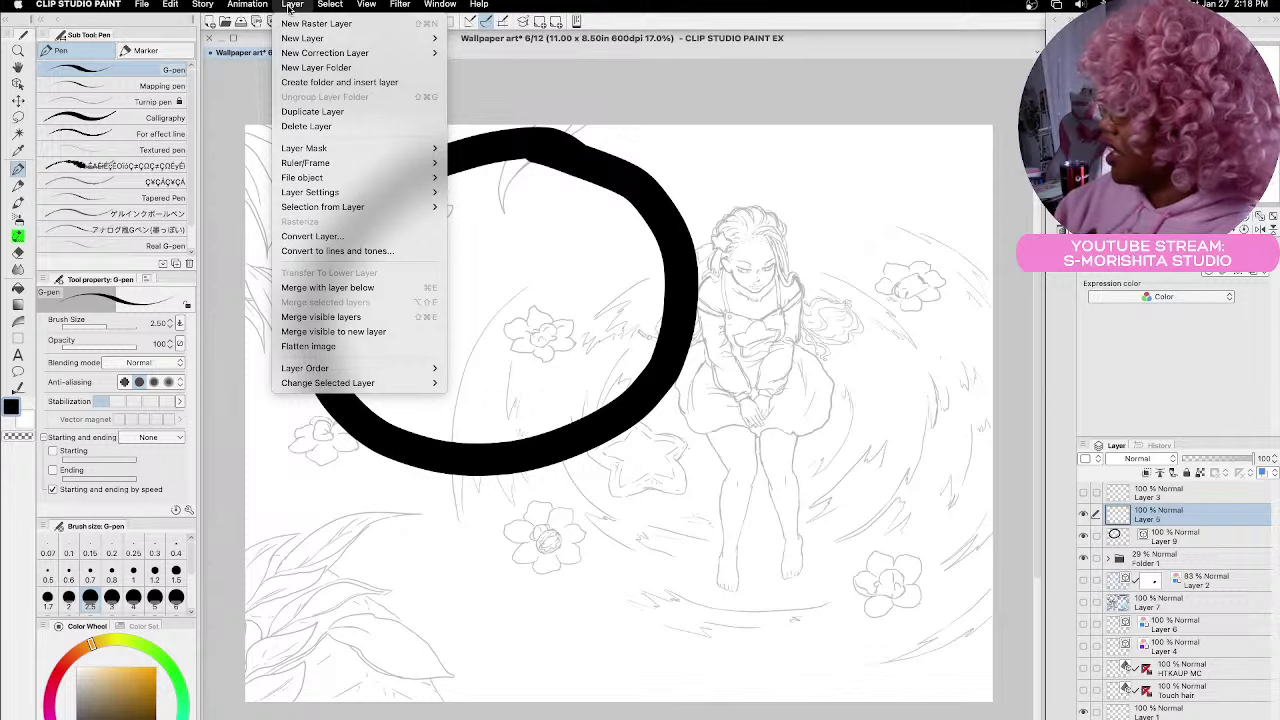
pyautogui.moveTo(334, 41)
pyautogui.click(480, 38)
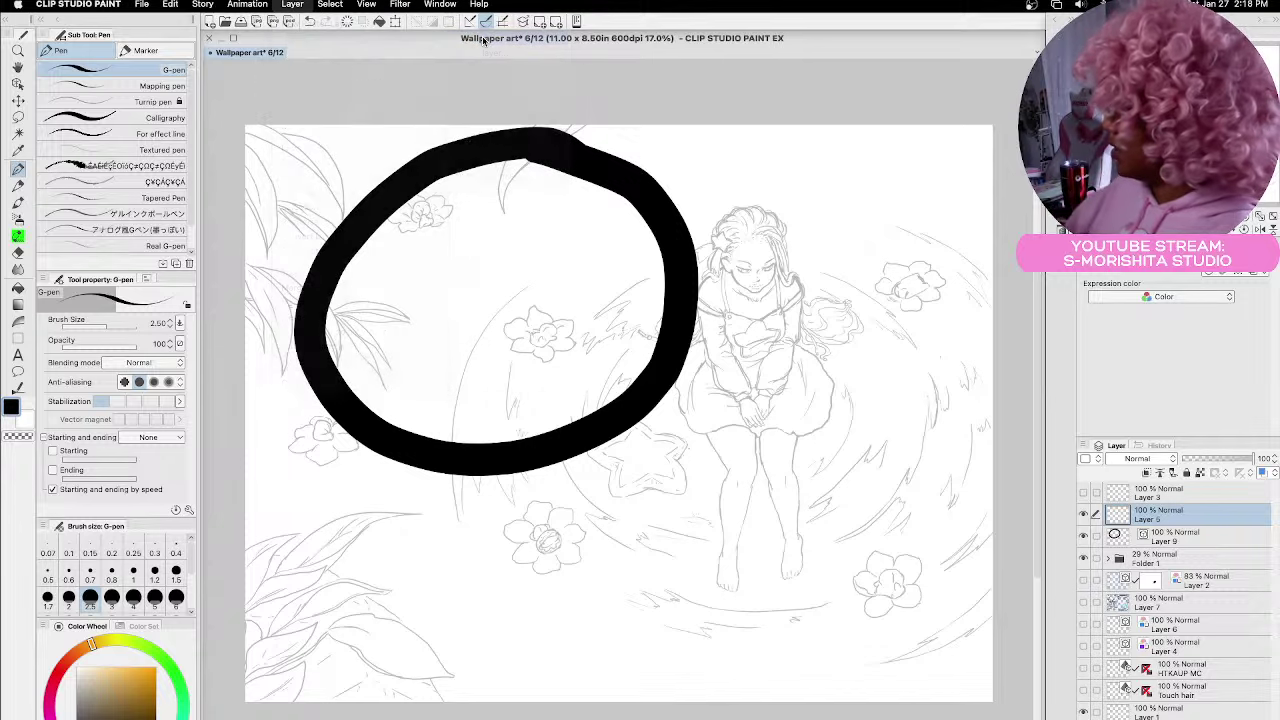
pyautogui.click(767, 384)
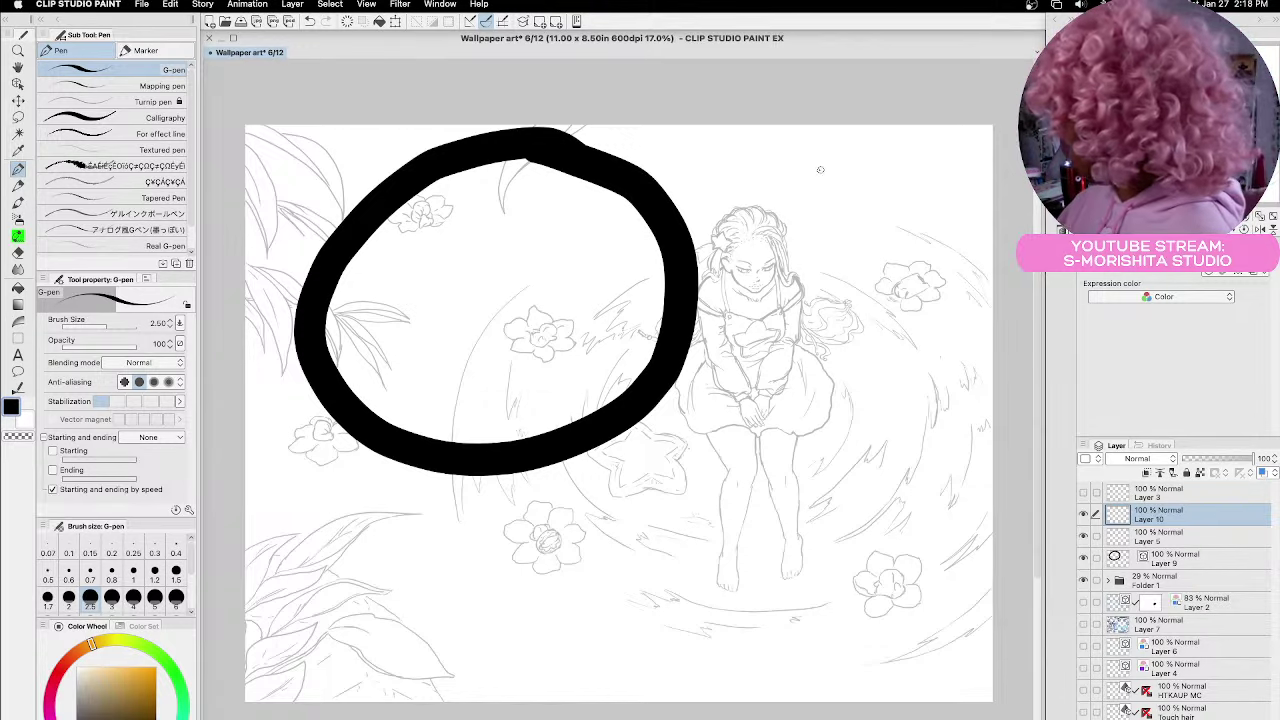
# Draw a small G-pen circle on the raster layer and scale it to 1128%, placing it over the figure's lower body
pyautogui.moveTo(836, 154)
pyautogui.mouseDown()
pyautogui.moveTo(824, 178)
pyautogui.moveTo(860, 160)
pyautogui.moveTo(836, 152)
pyautogui.mouseUp()
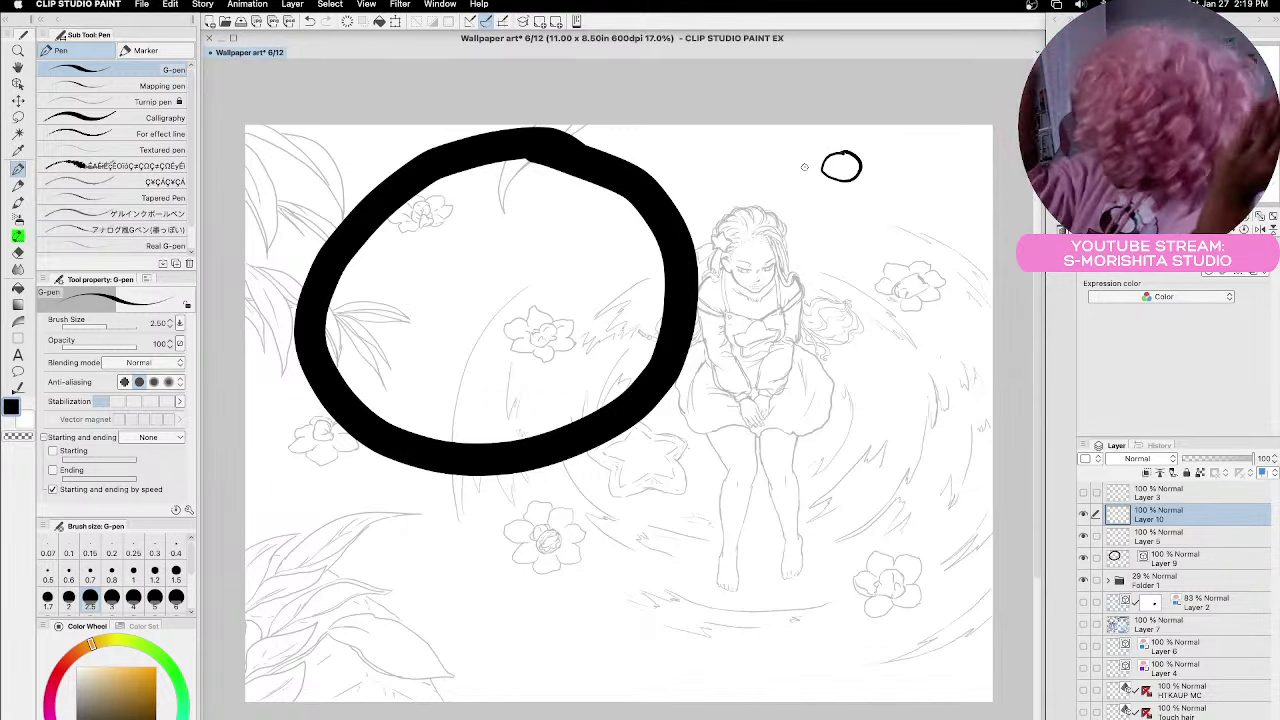
pyautogui.press('super+t')
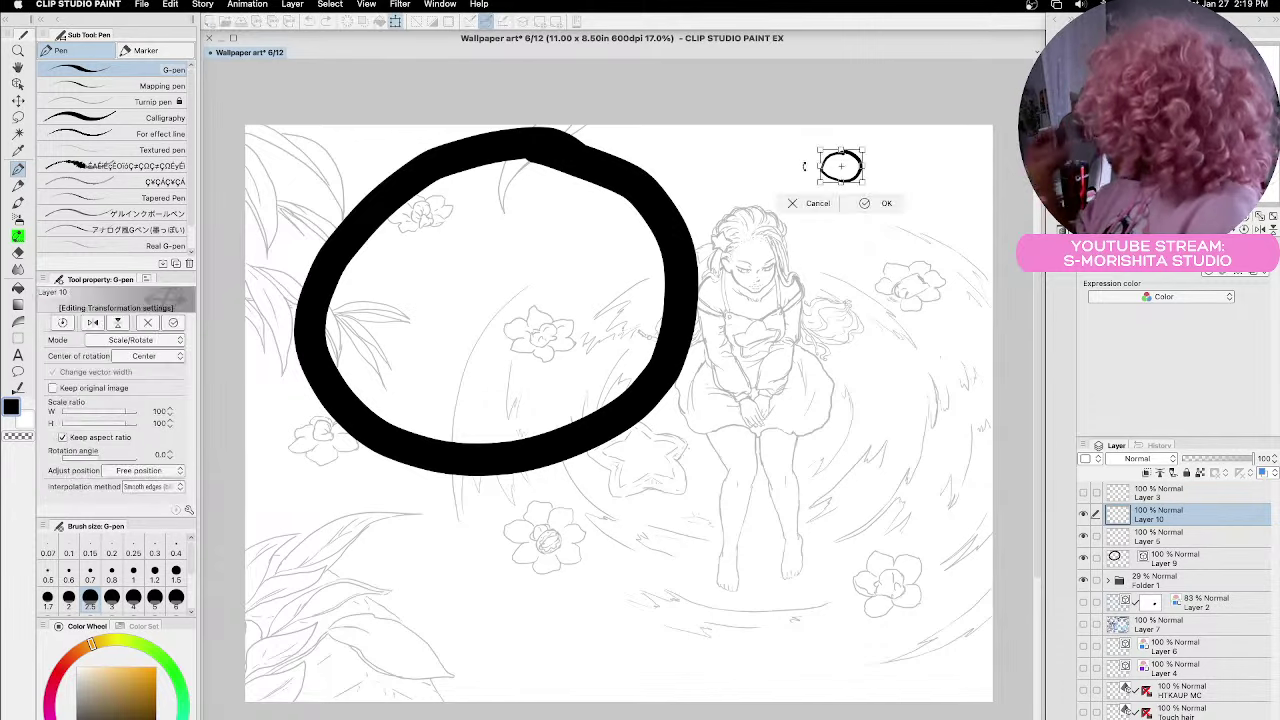
pyautogui.moveTo(814, 182); pyautogui.dragTo(335, 711)
pyautogui.moveTo(862, 350); pyautogui.dragTo(909, 497)
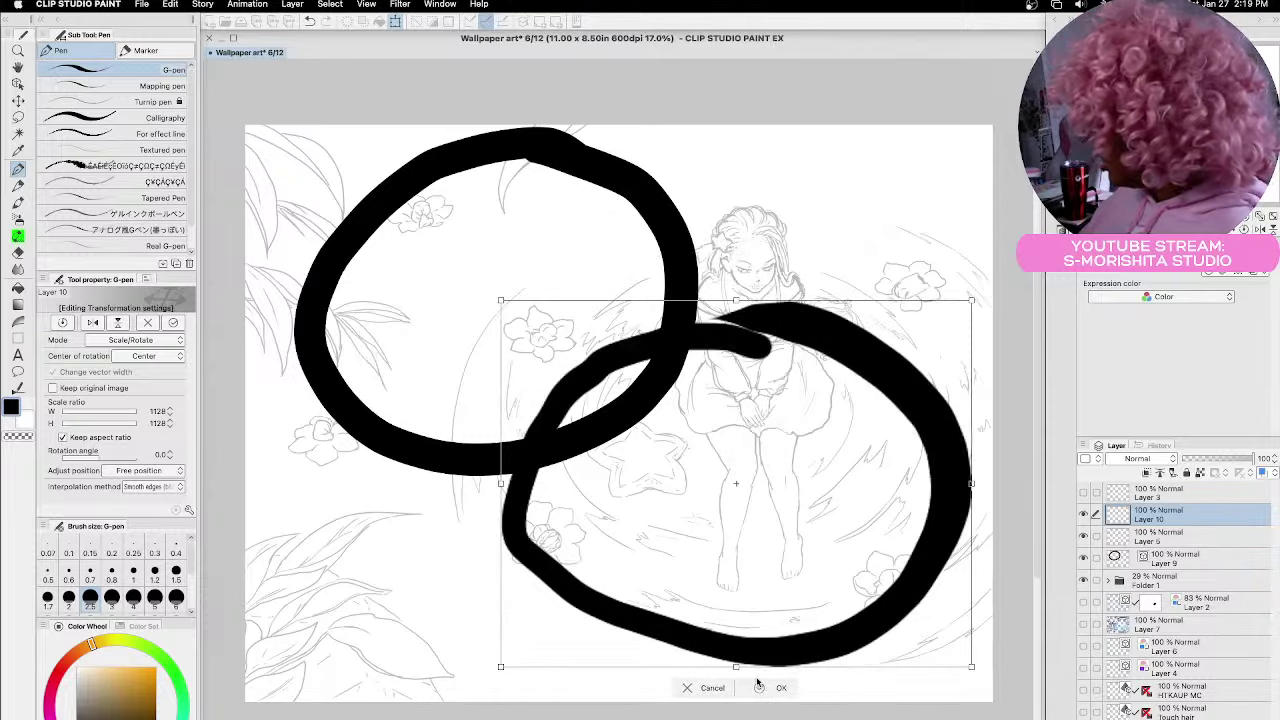
pyautogui.click(758, 685)
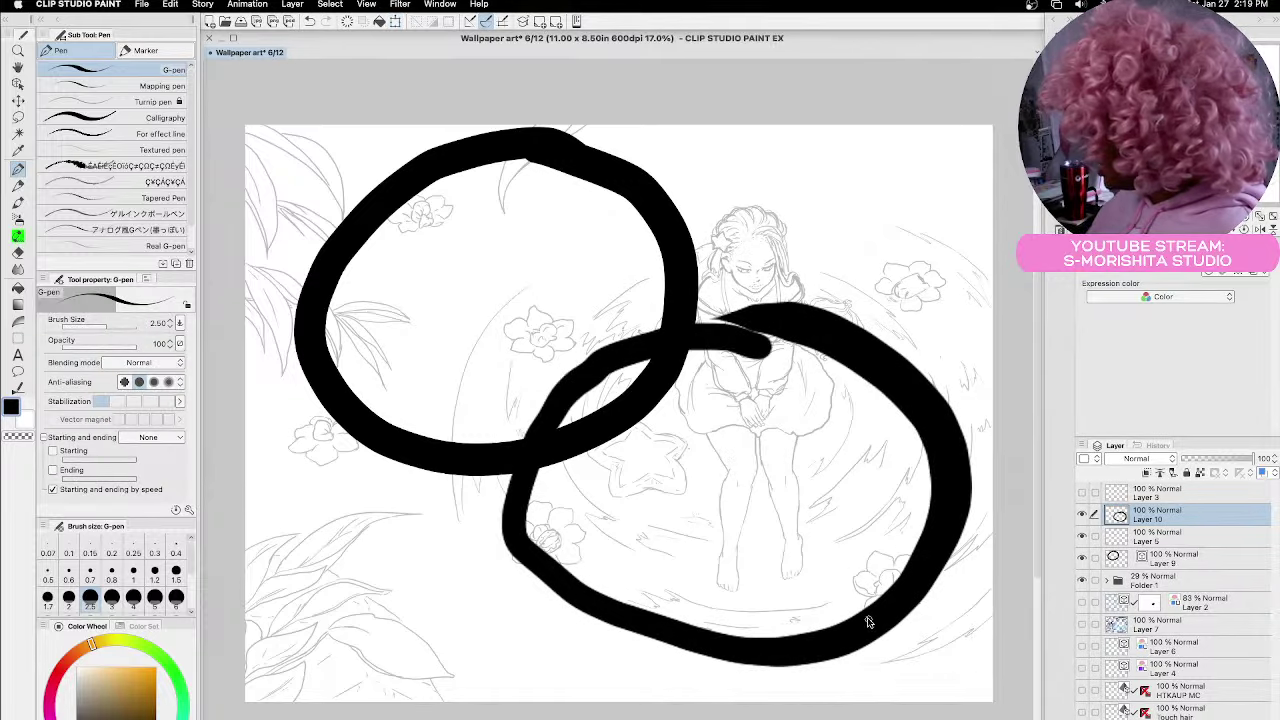
# Hide Folder 1 and compare the edges of the enlarged vector and raster circles up close
pyautogui.click(1081, 579)
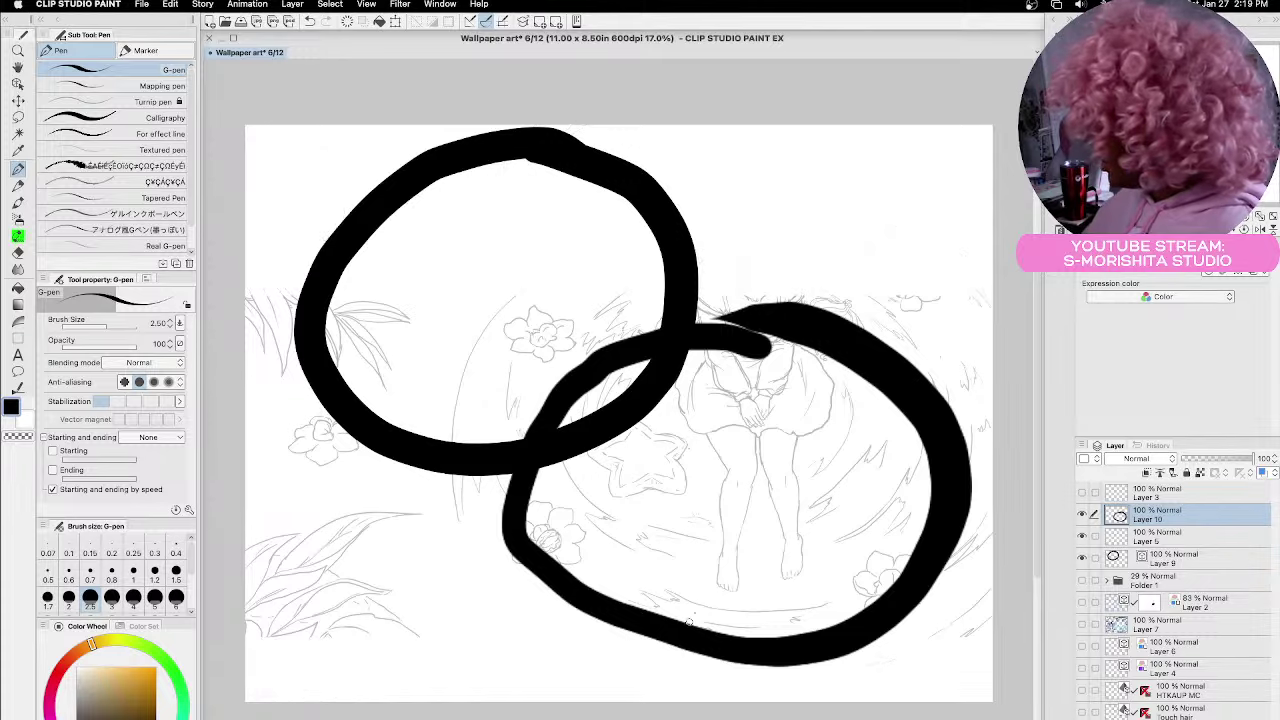
pyautogui.scroll(3, 720, 582)
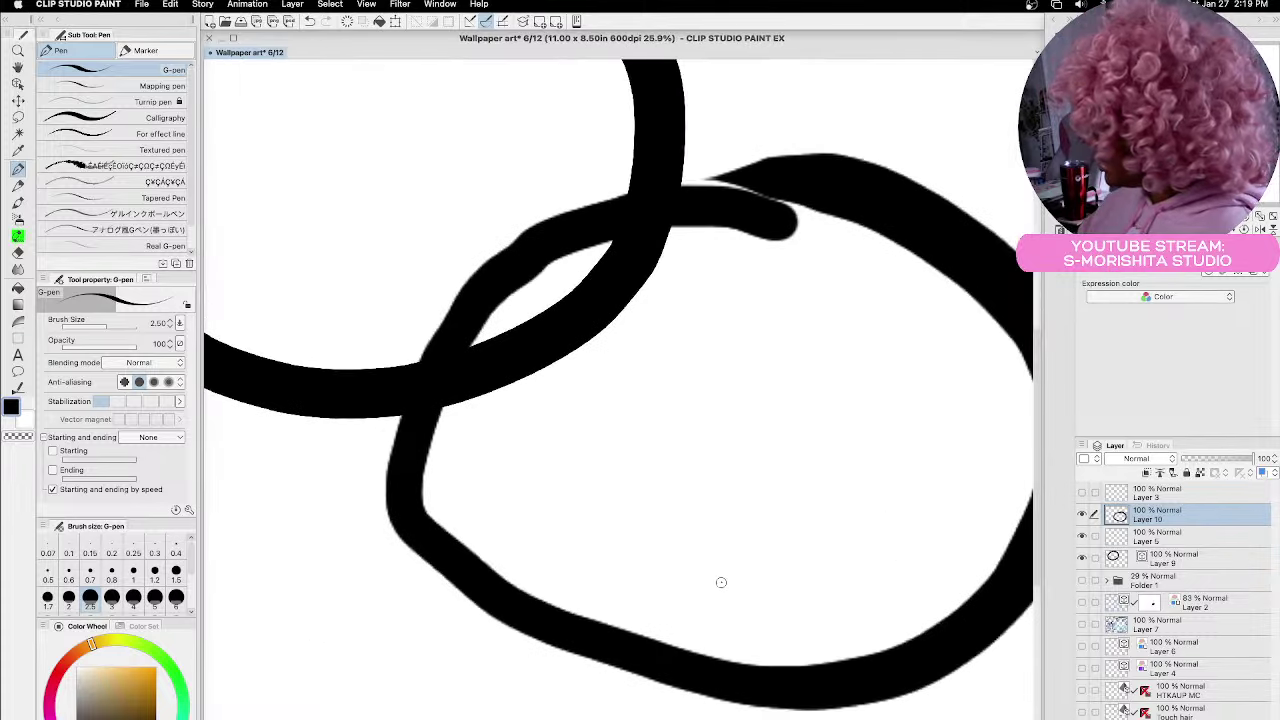
pyautogui.scroll(5, 1035, 401)
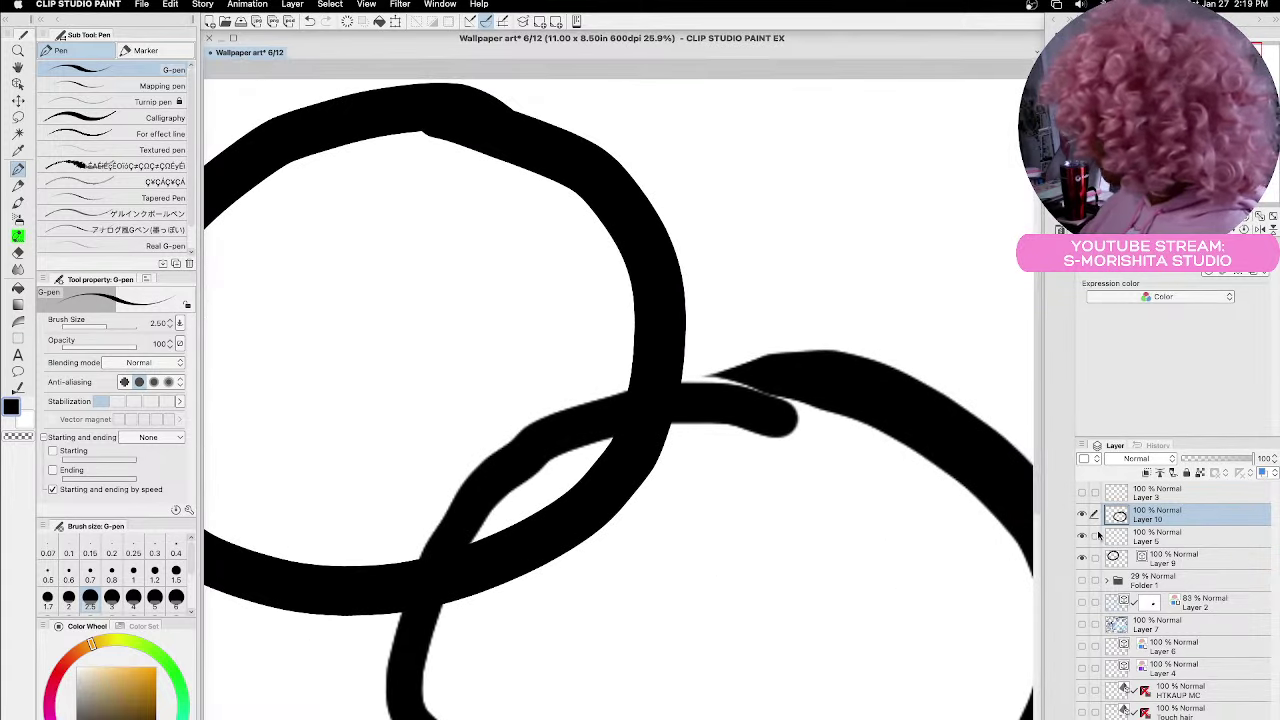
# Hide the vector circle's layer and draw a short G-pen stroke just above the raster circle's overlapping ends
pyautogui.click(1081, 558)
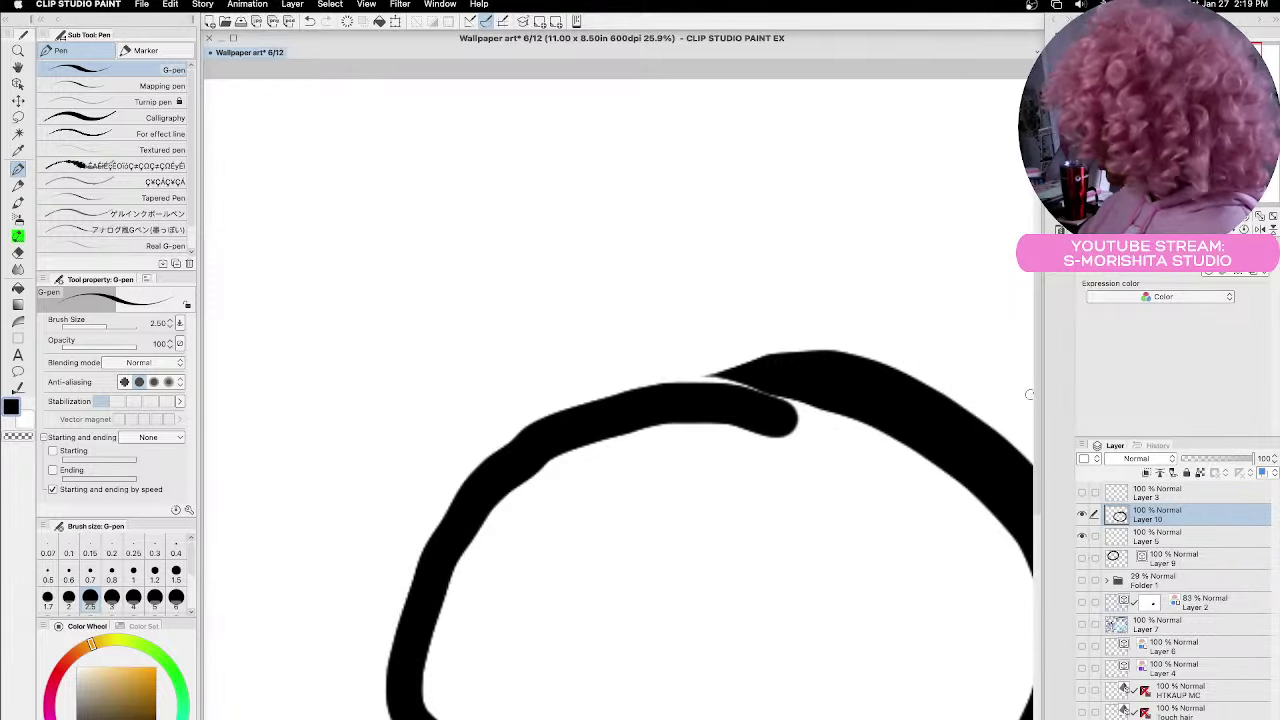
pyautogui.scroll(-2, 1035, 422)
pyautogui.scroll(-3, 1035, 422)
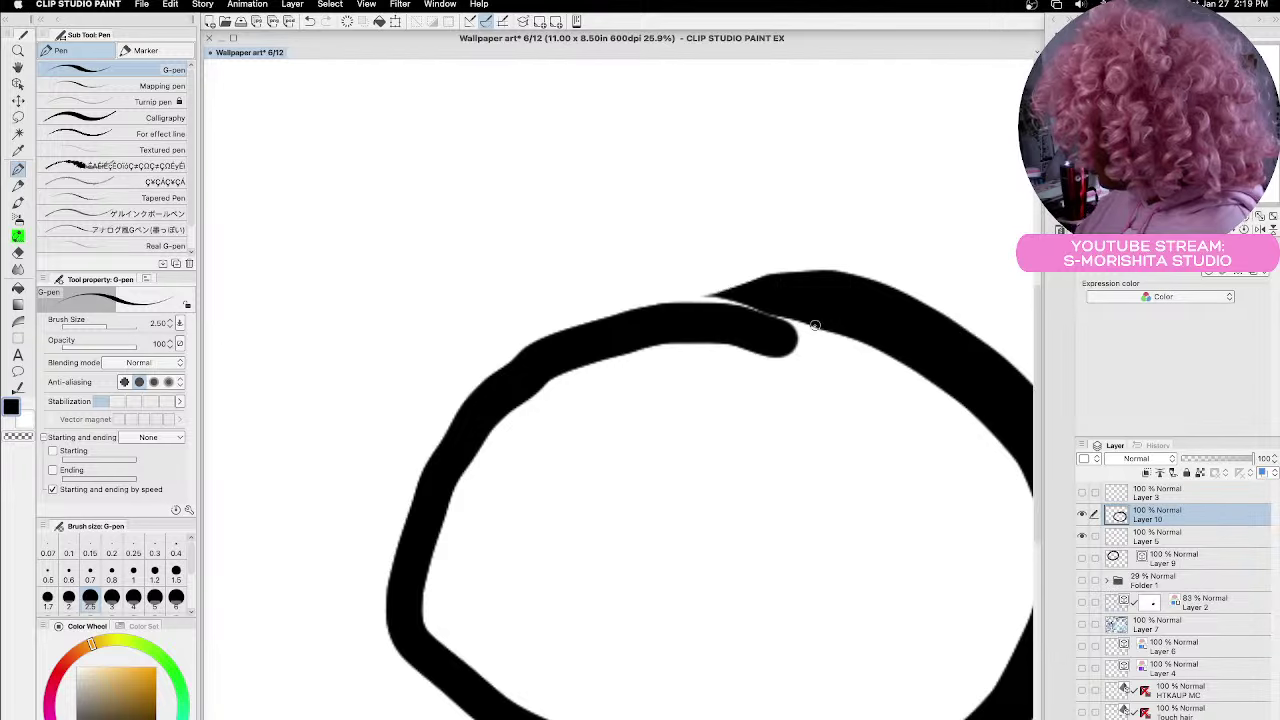
pyautogui.moveTo(706, 287); pyautogui.dragTo(808, 254)
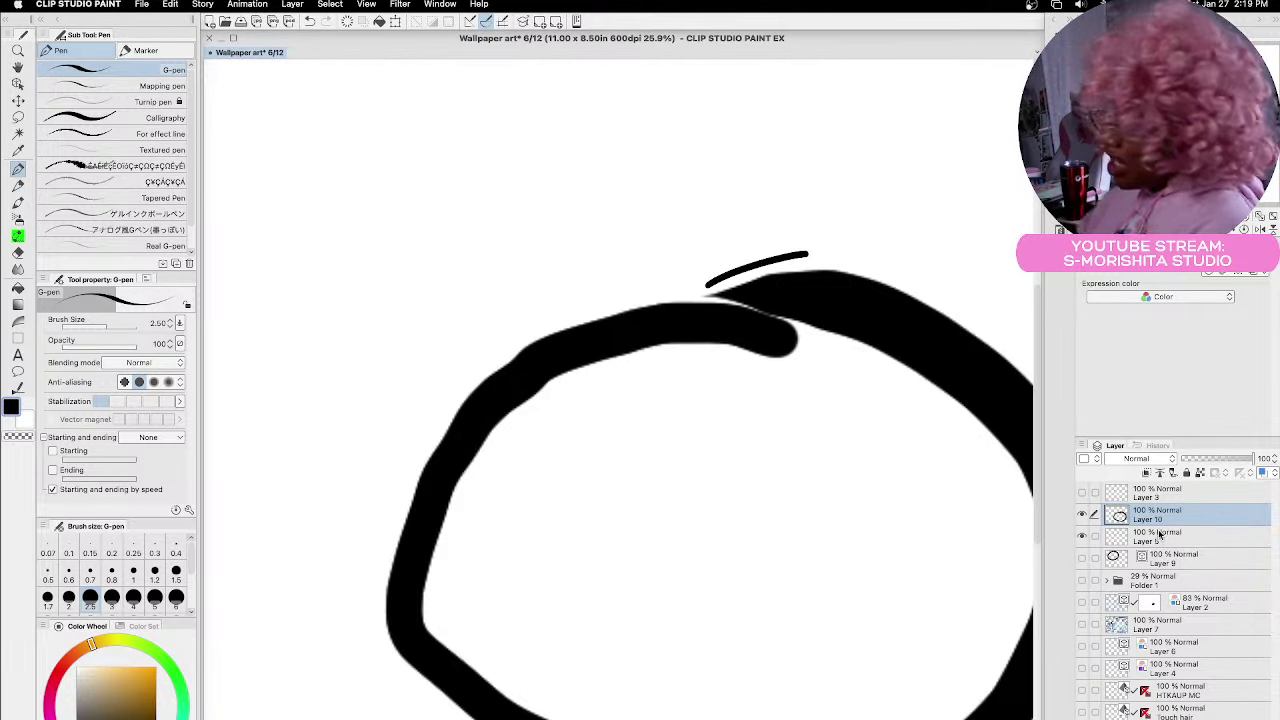
# Try scaling the raster circle and short stroke up to 170%, inspect their edges, and cancel the transformation
pyautogui.press('super+t')
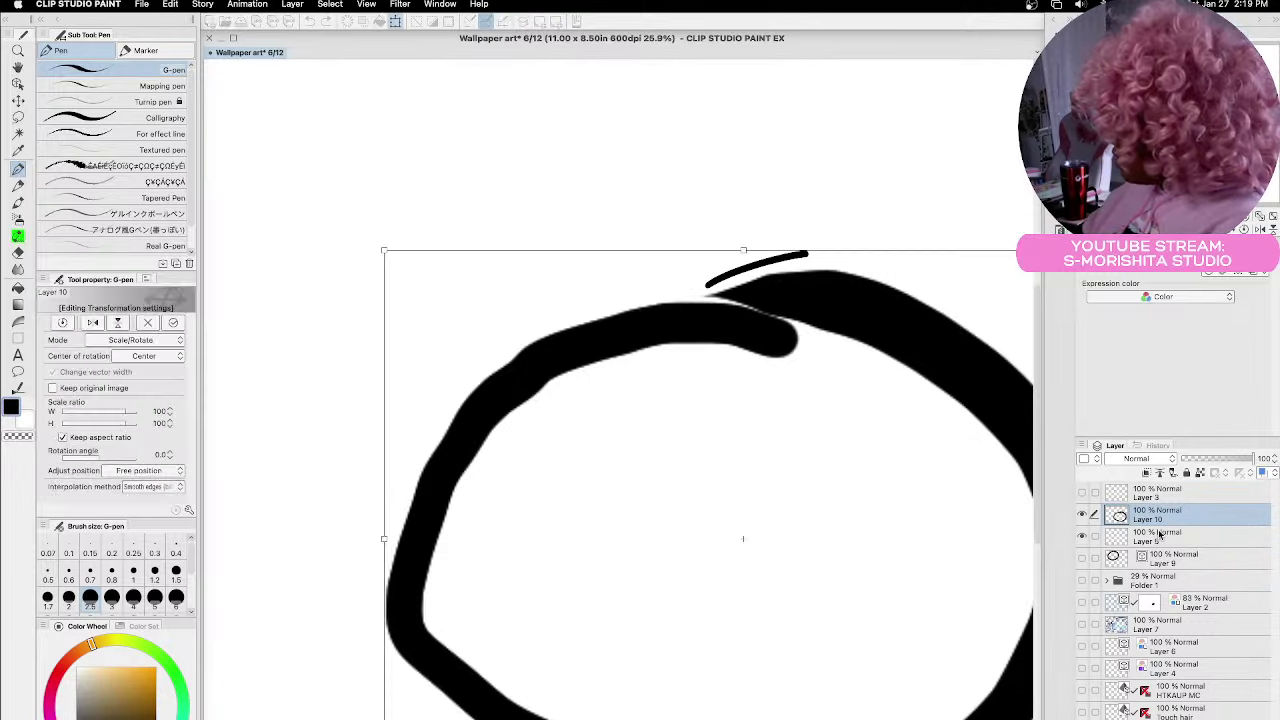
pyautogui.moveTo(383, 251); pyautogui.dragTo(120, 58)
pyautogui.scroll(3, 737, 300)
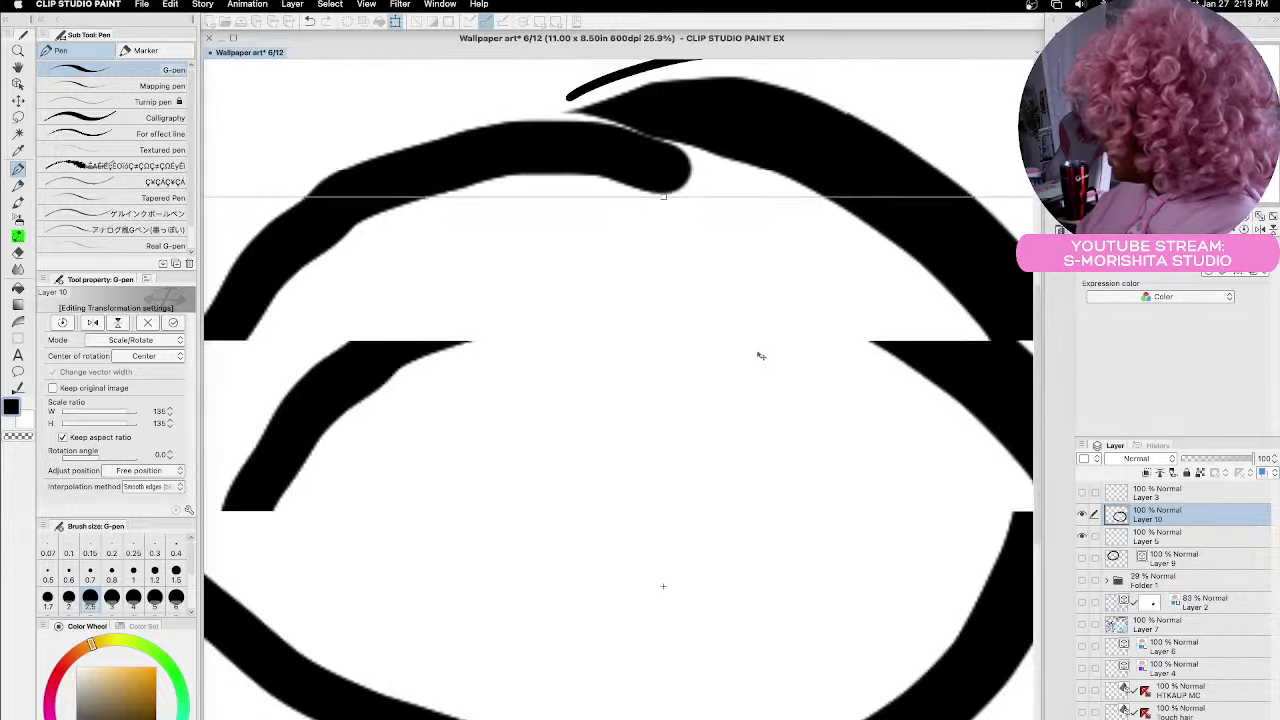
pyautogui.scroll(-3, 683, 222)
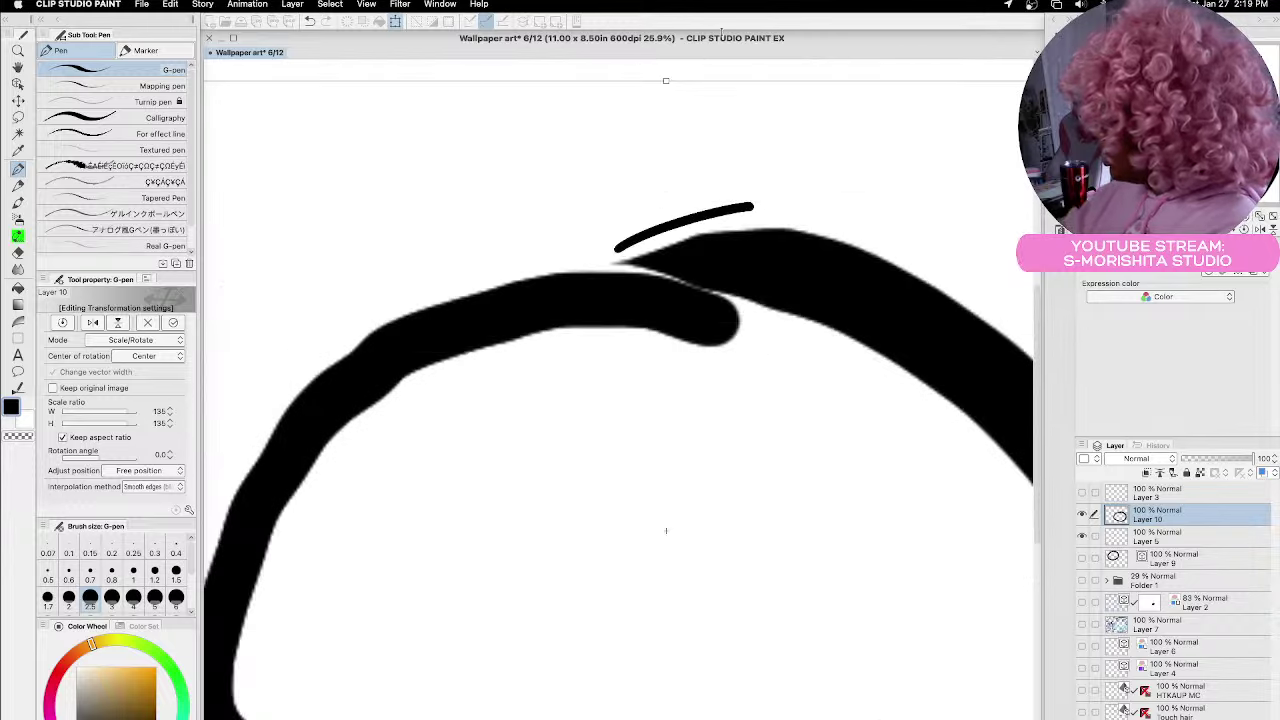
pyautogui.scroll(3, 752, 221)
pyautogui.moveTo(763, 466); pyautogui.dragTo(774, 446)
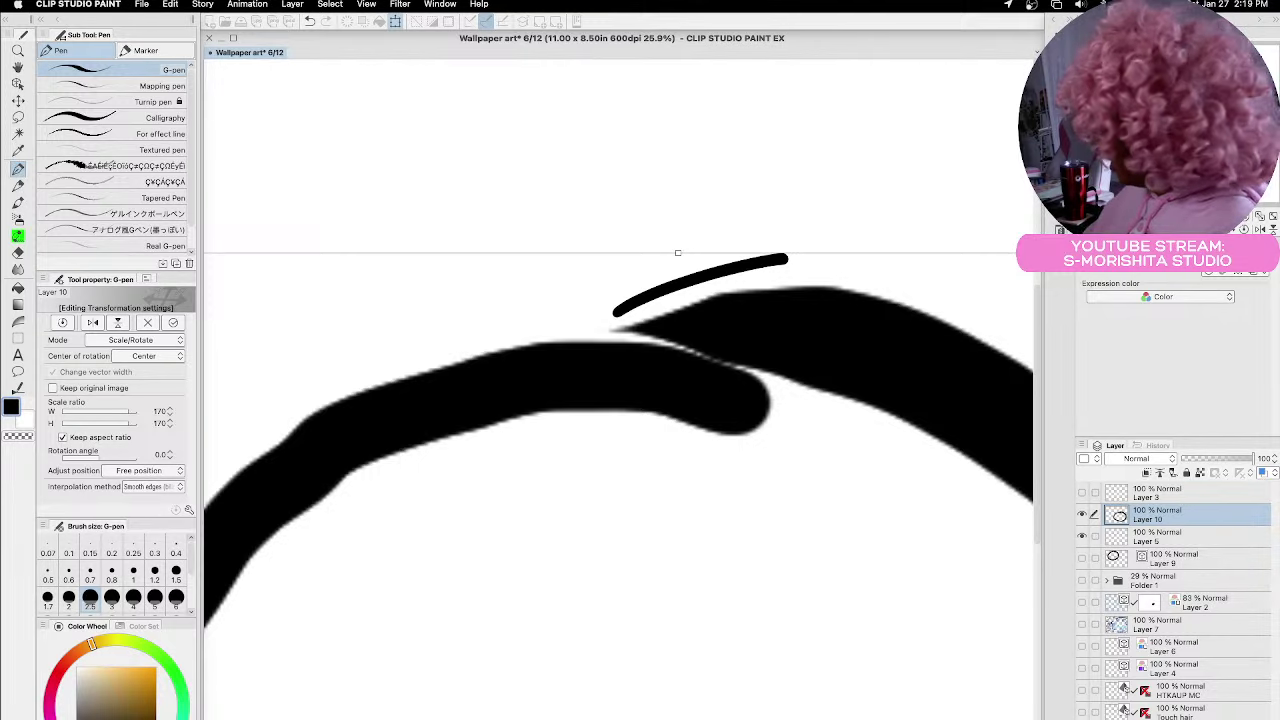
pyautogui.press('Escape')
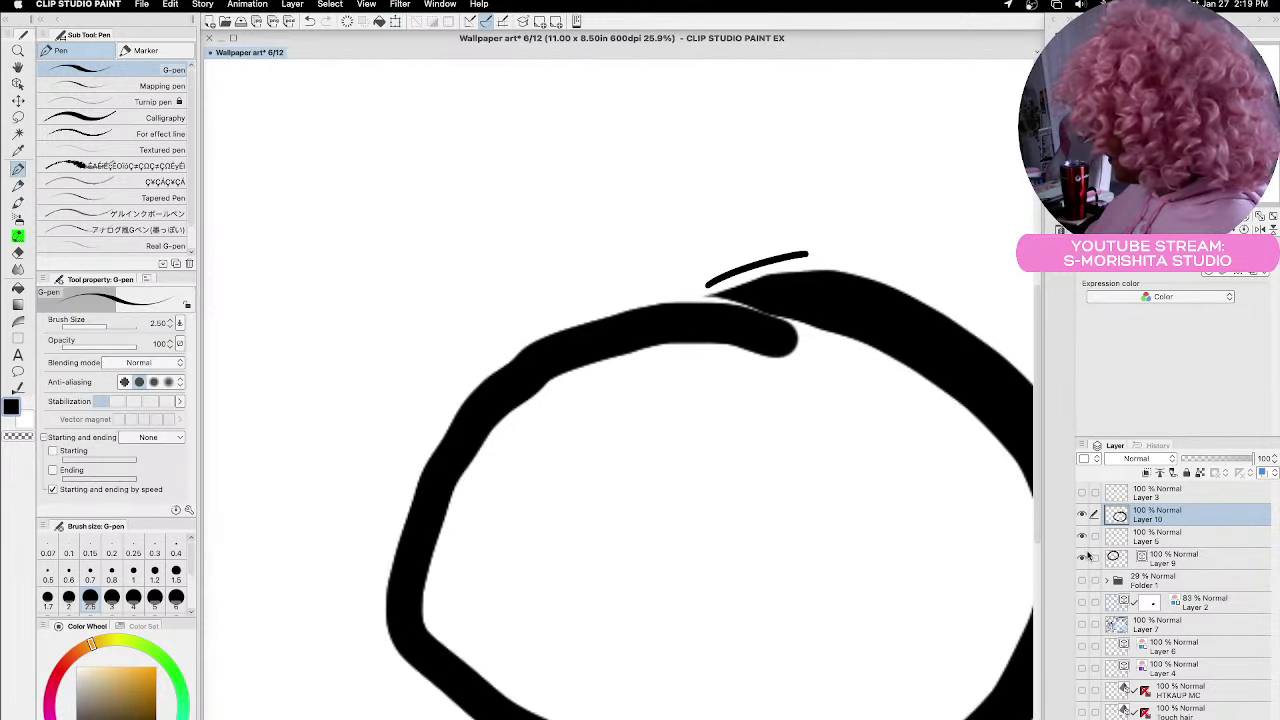
# Show the vector circle's layer again and toggle each circle's visibility to compare the vector and raster edges
pyautogui.click(1081, 558)
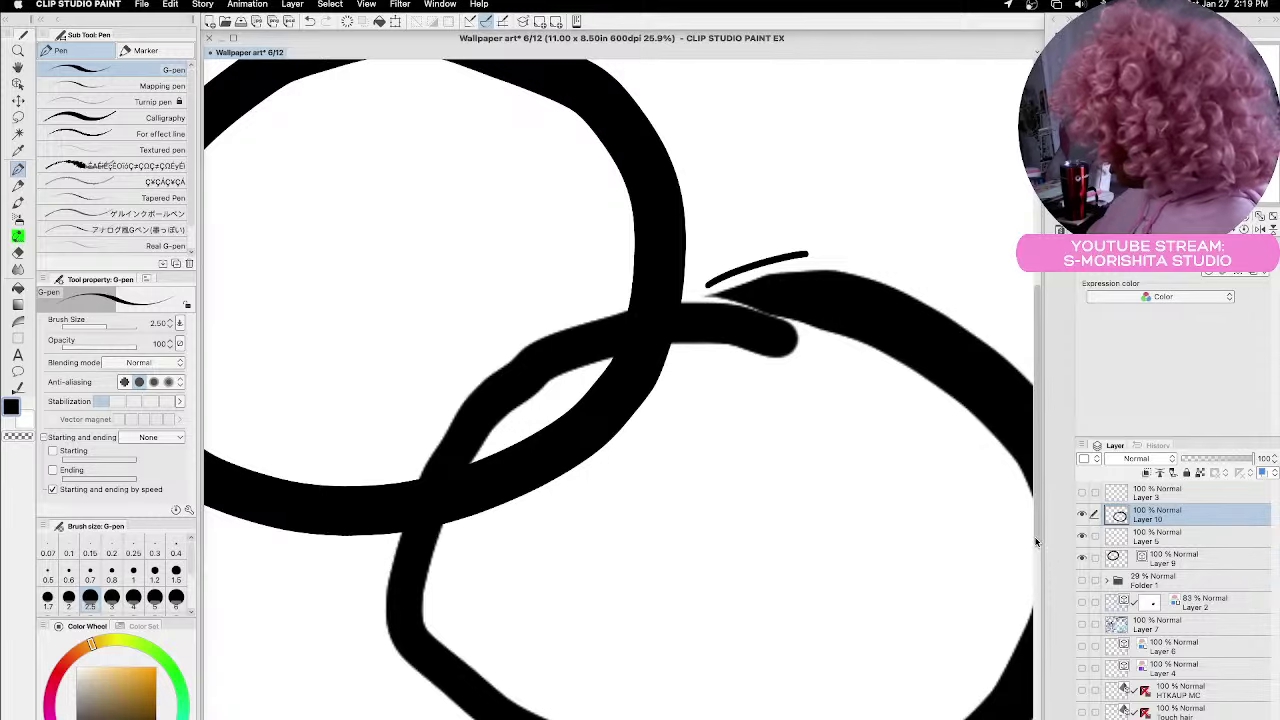
pyautogui.scroll(3, 970, 482)
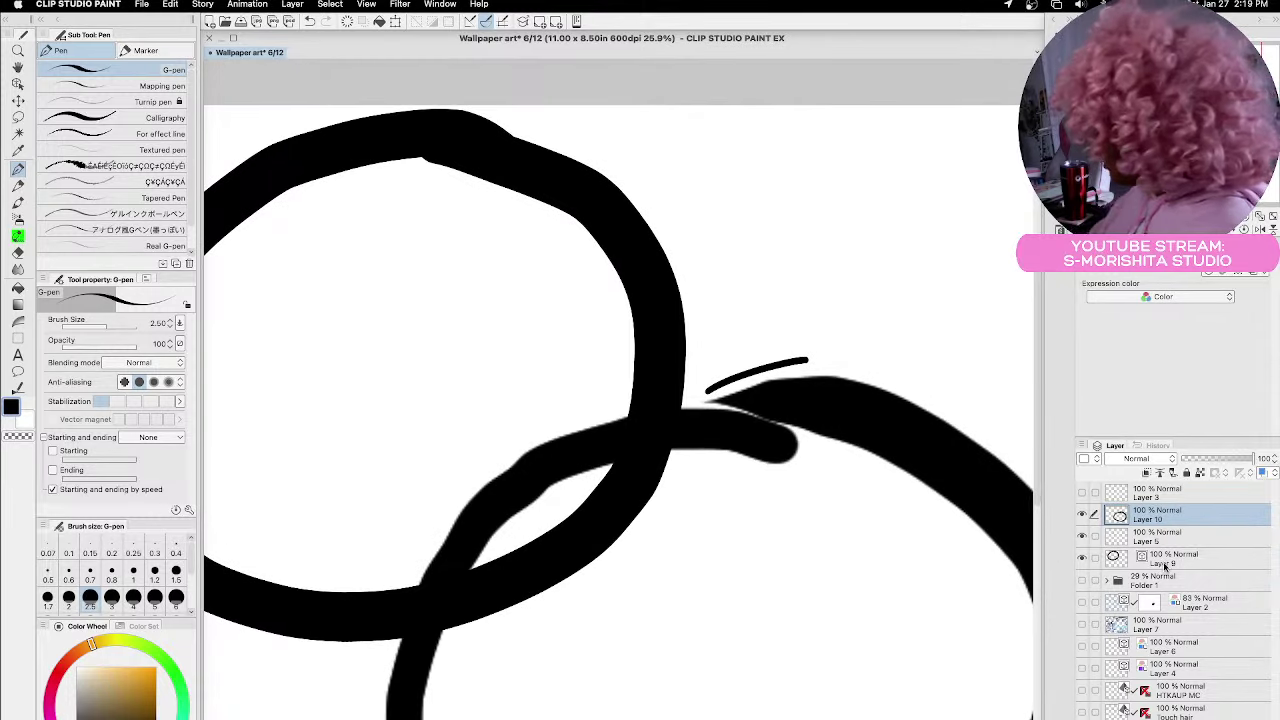
pyautogui.click(1081, 515)
pyautogui.click(1081, 515)
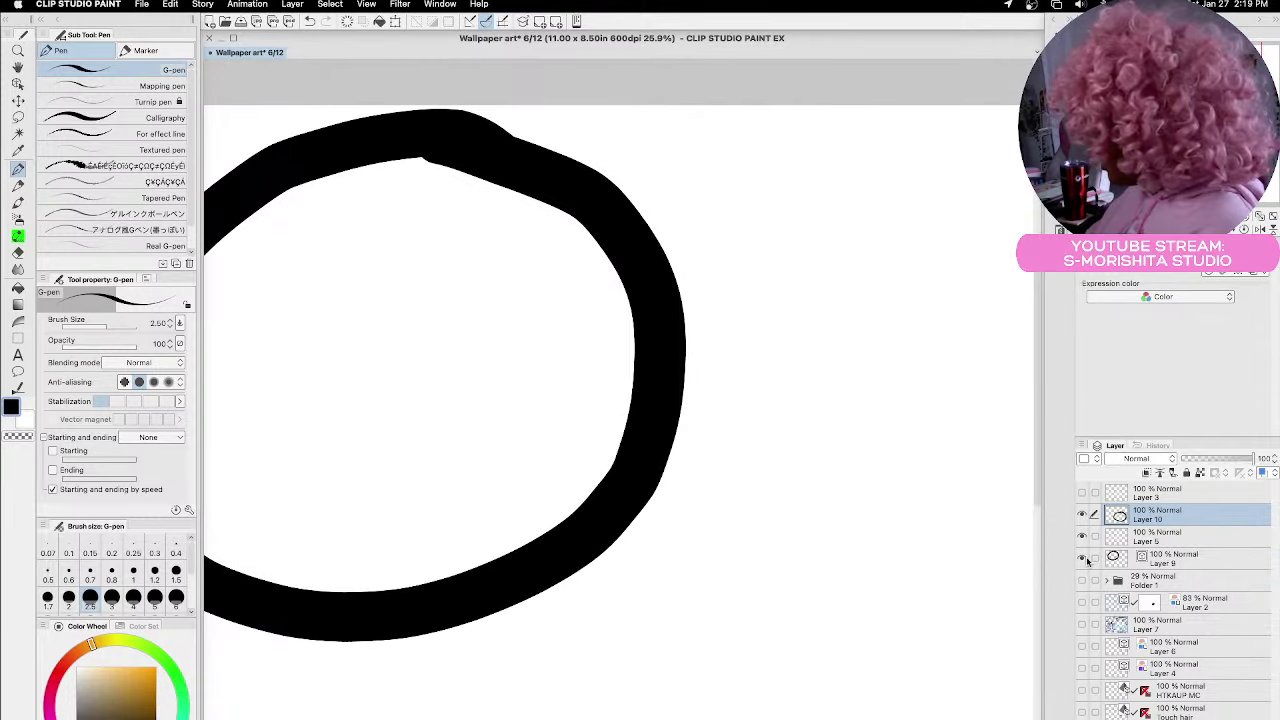
pyautogui.click(1081, 558)
pyautogui.click(1083, 542)
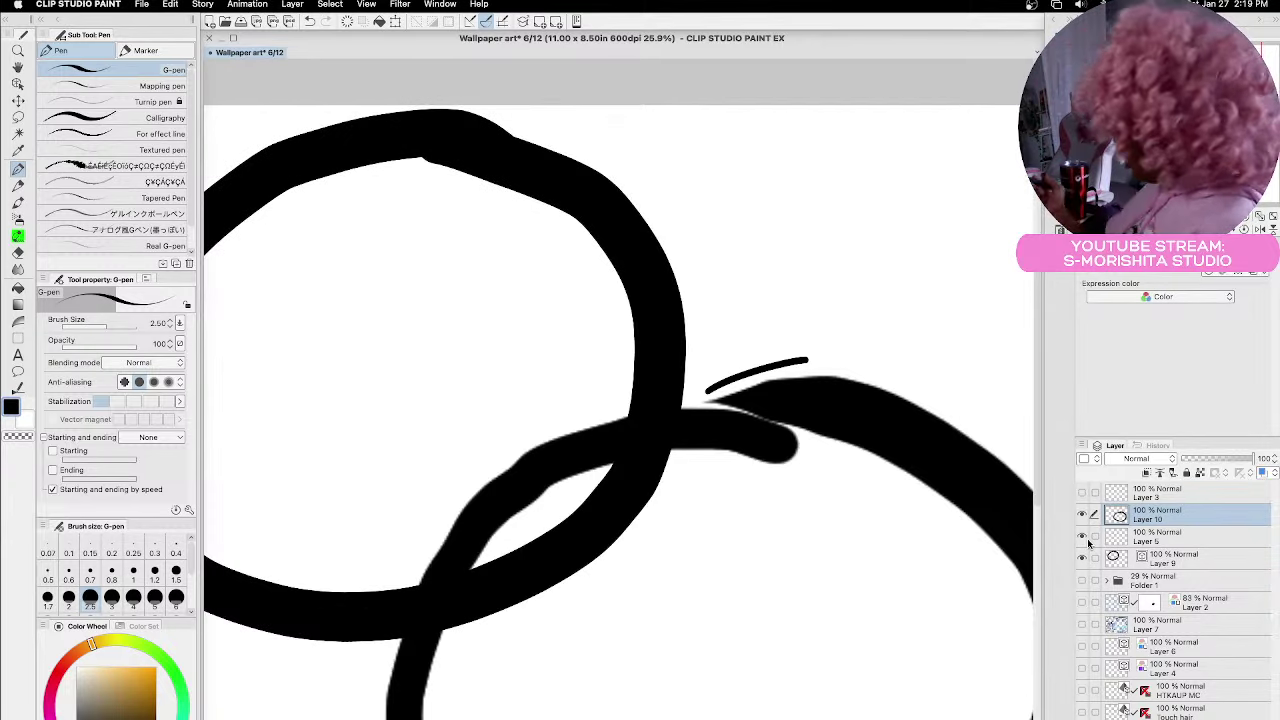
# Delete the two layers holding the vector and raster test circles and save the file
pyautogui.click(1215, 560)
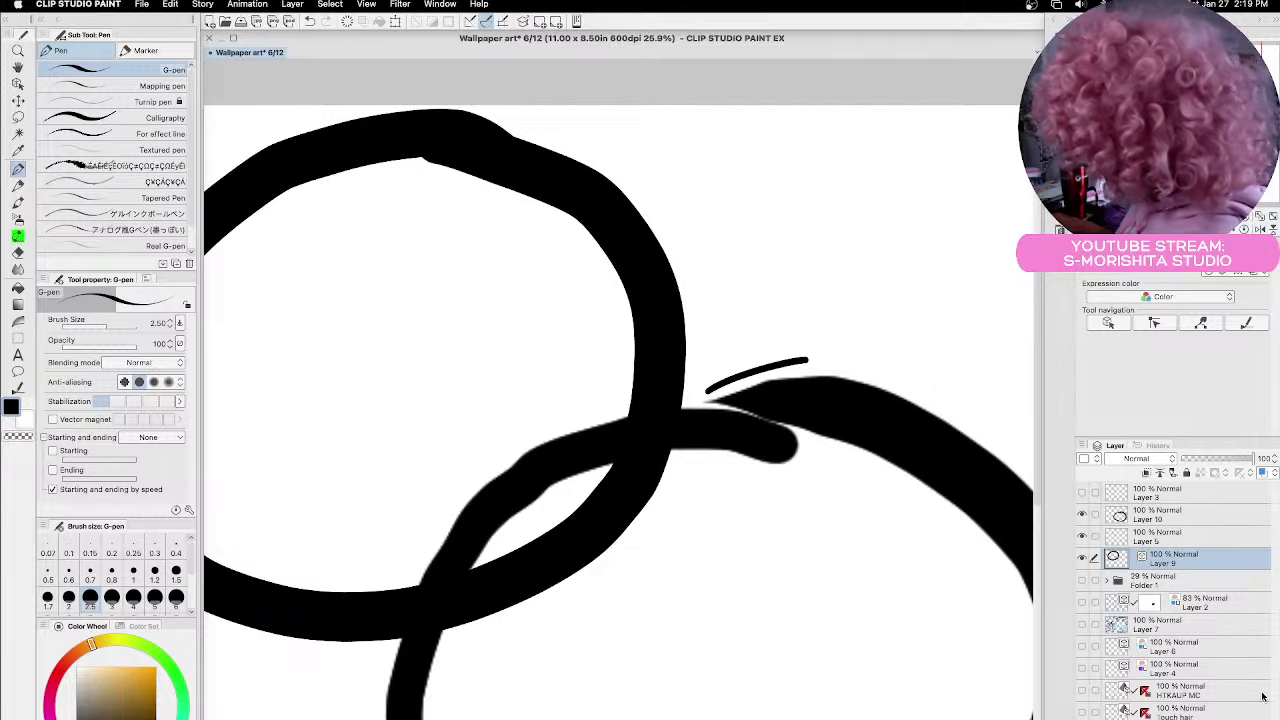
pyautogui.press('Delete')
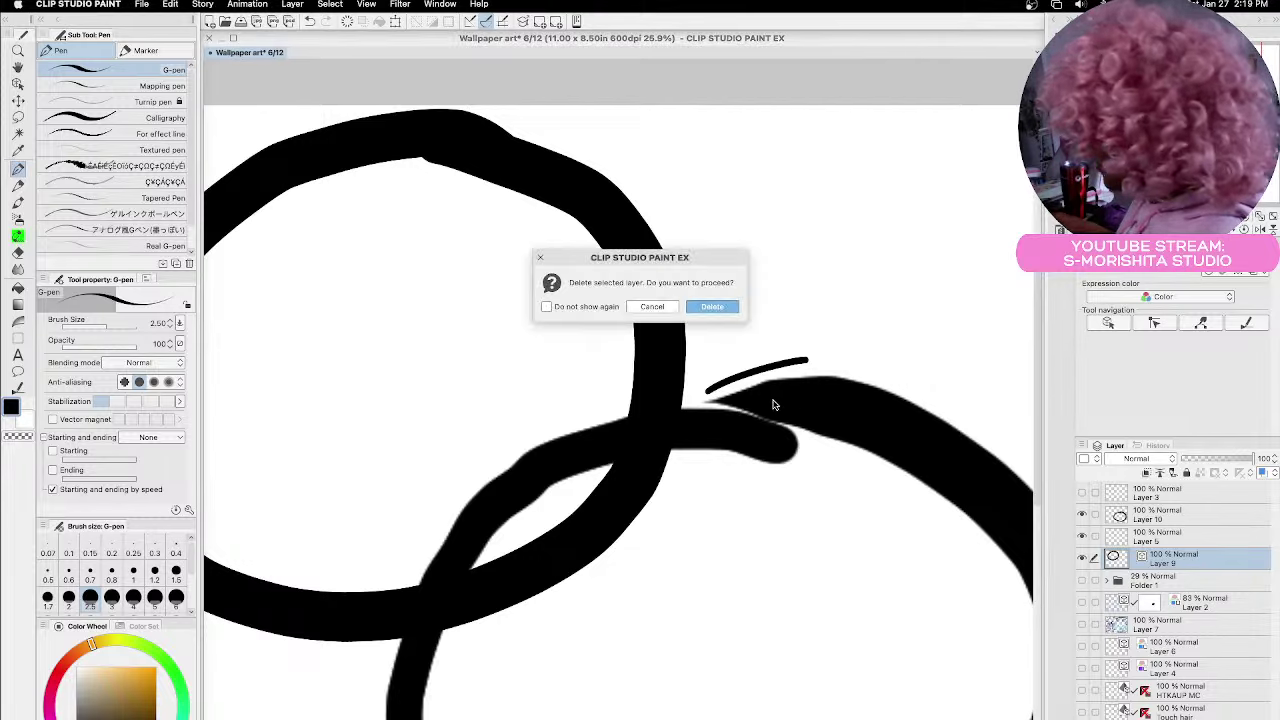
pyautogui.click(718, 308)
pyautogui.click(1193, 513)
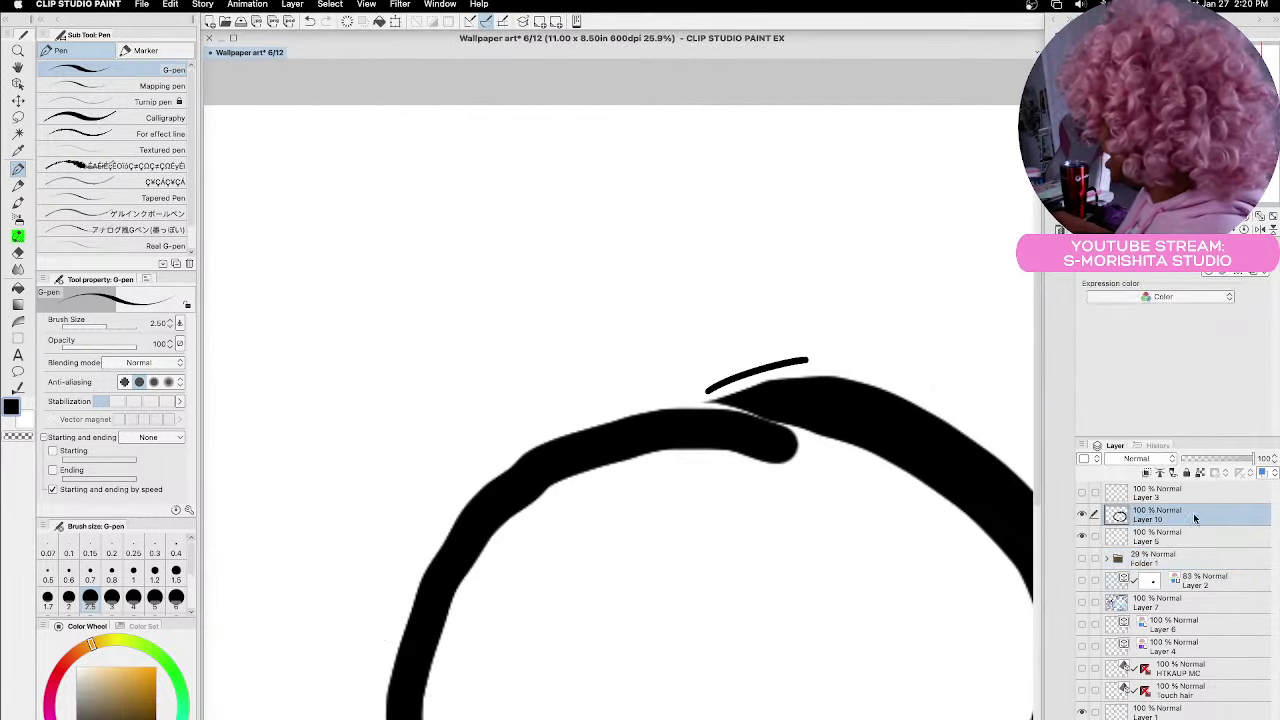
pyautogui.press('Delete')
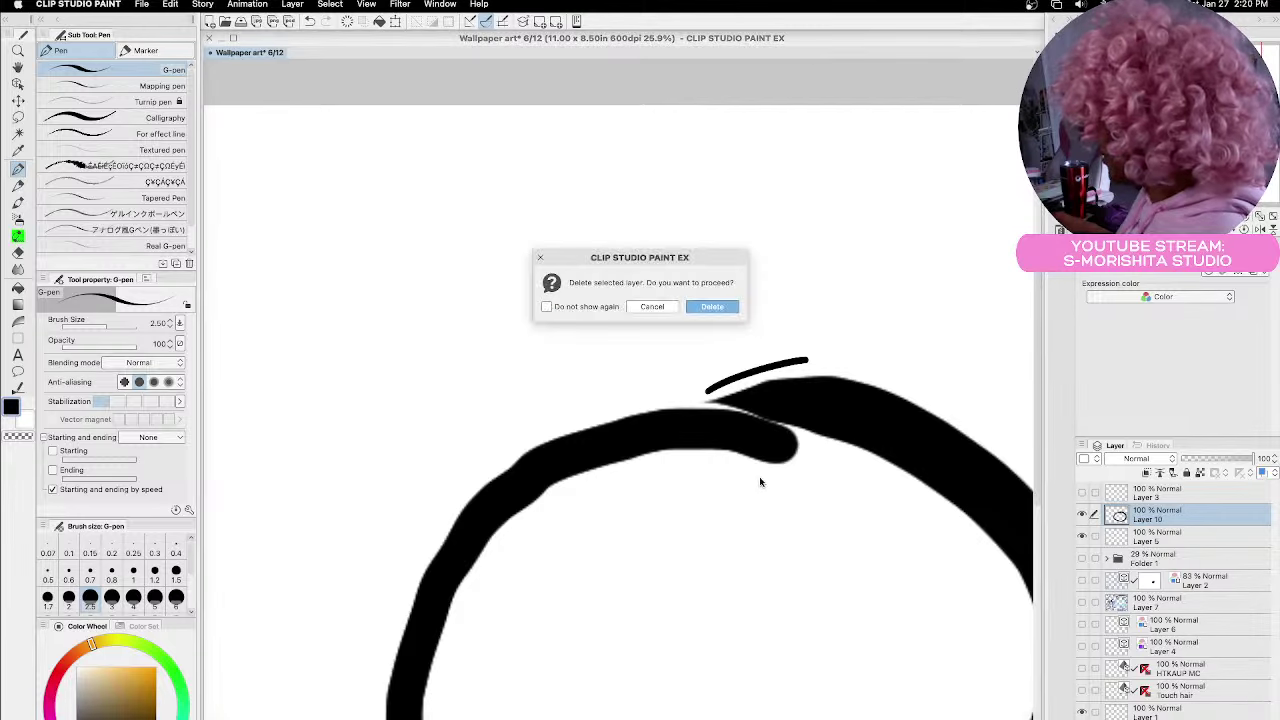
pyautogui.click(714, 308)
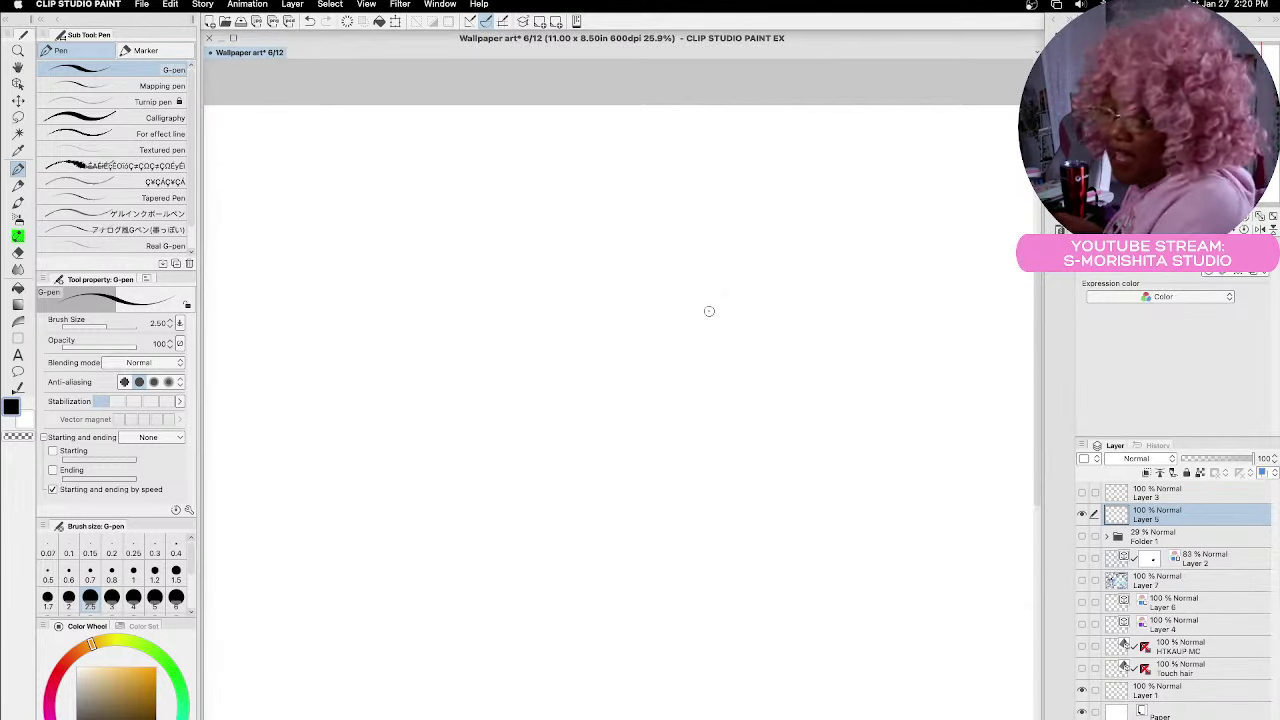
pyautogui.press('super+s')
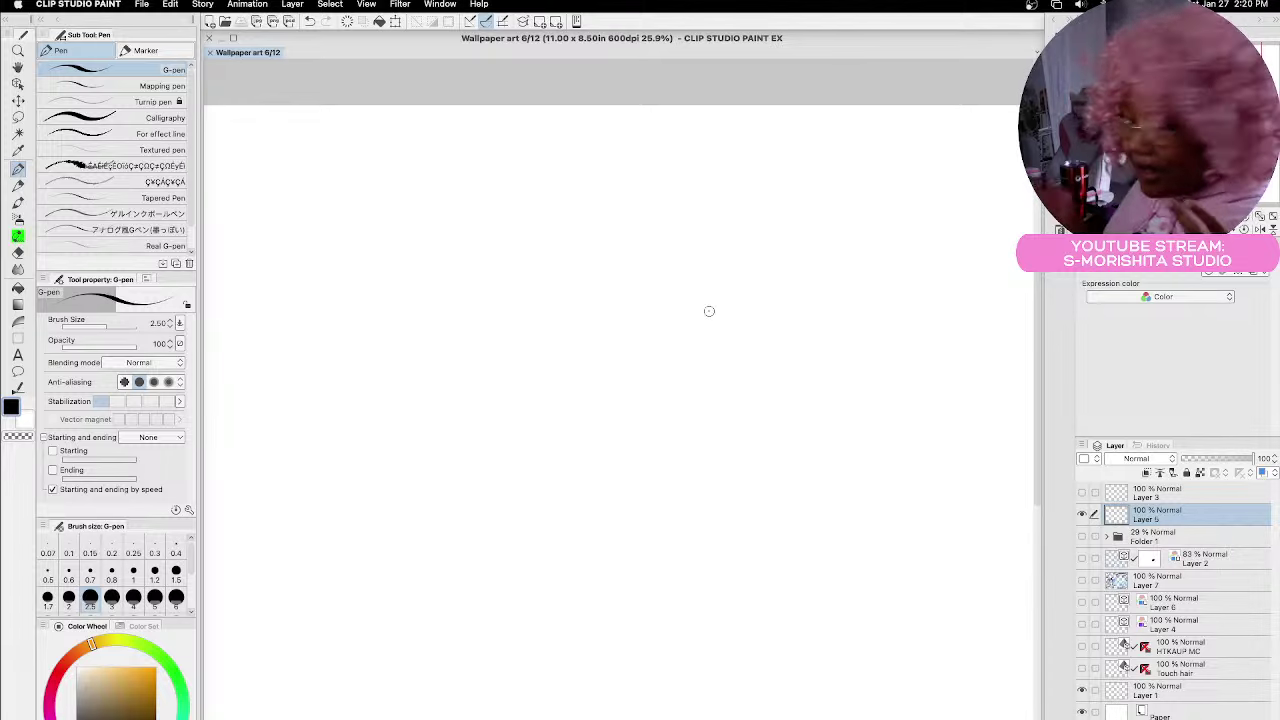
# Show the faded sketch in Folder 1, add a new vector layer directly above that folder, and save the file
pyautogui.click(1082, 537)
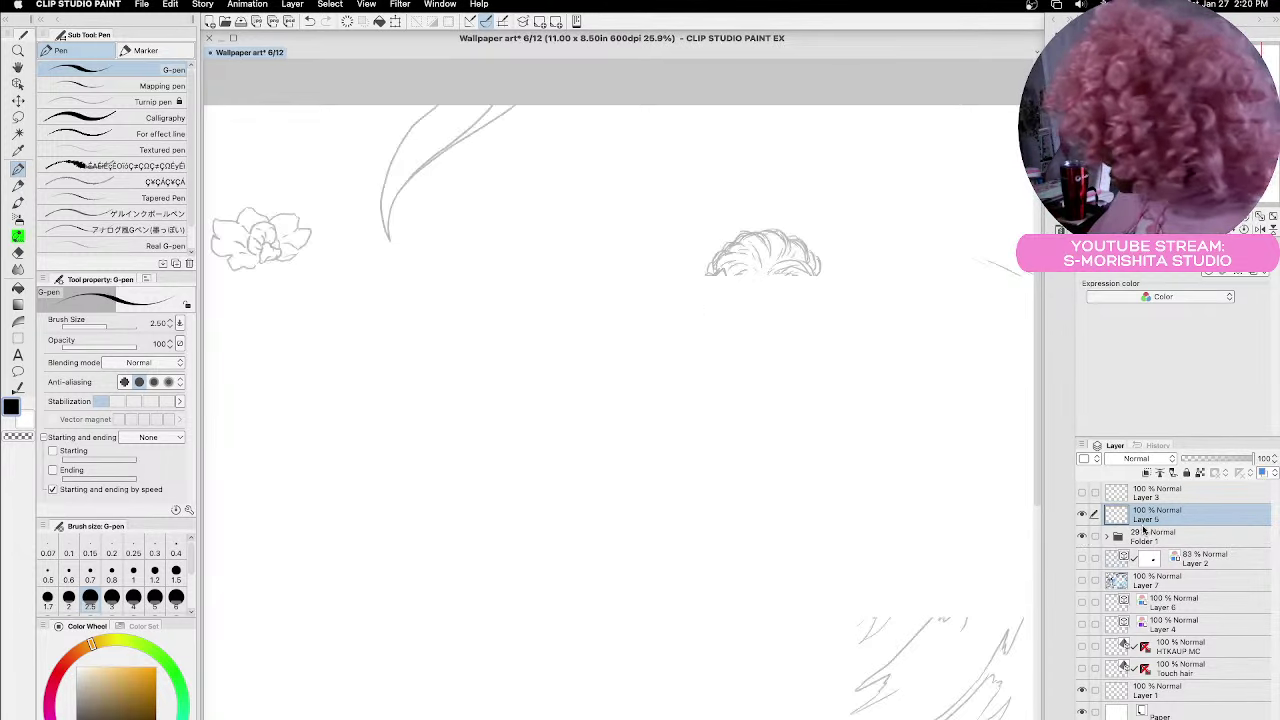
pyautogui.press('super+shift+n')
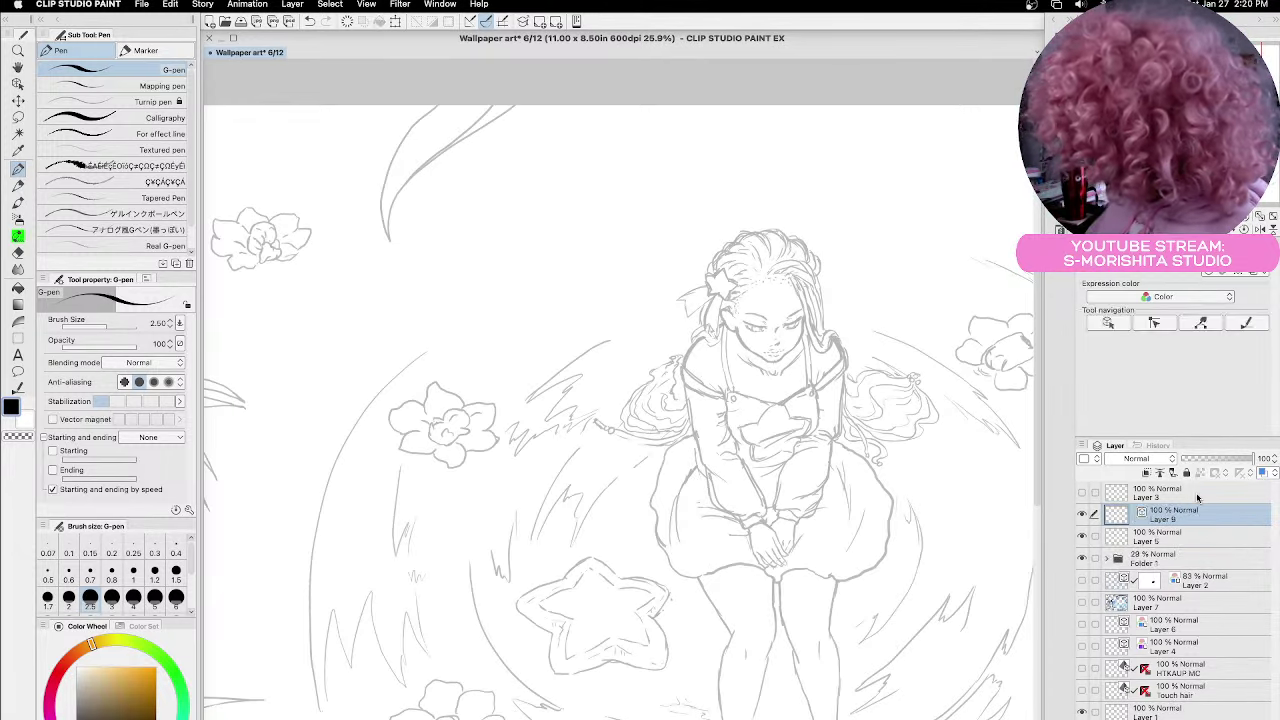
pyautogui.moveTo(1193, 517); pyautogui.dragTo(1195, 548)
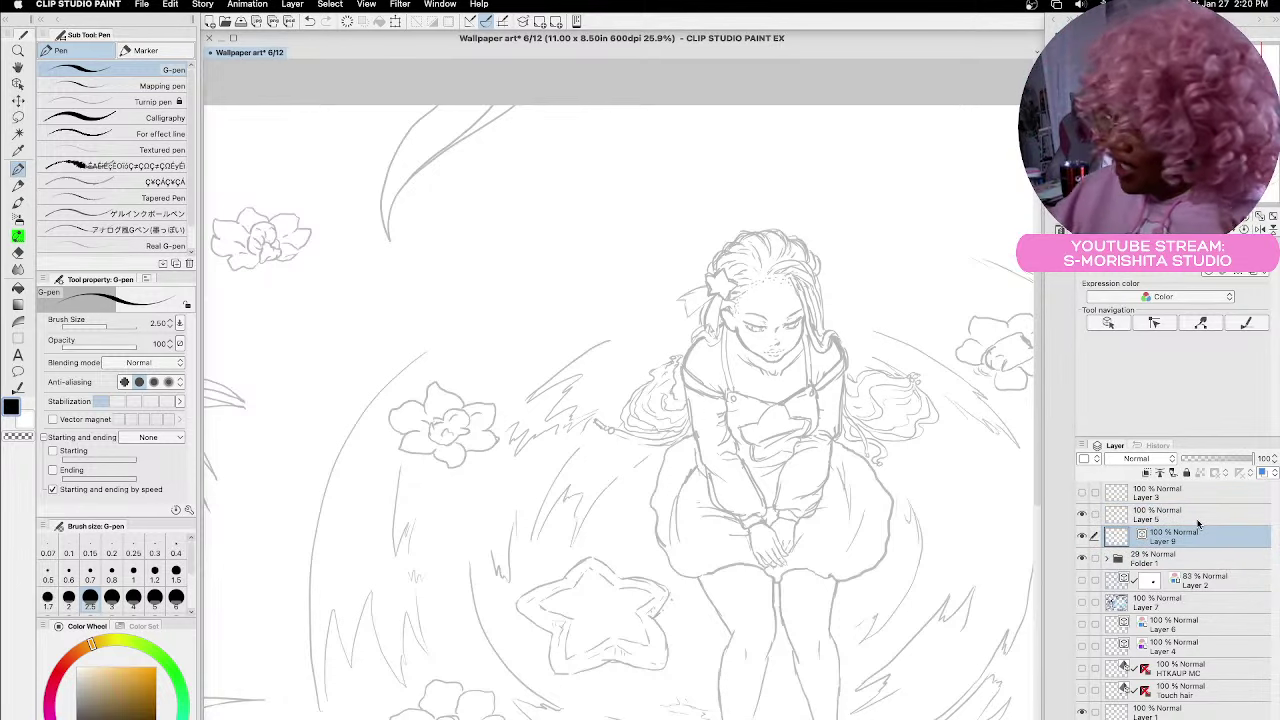
pyautogui.press('super+s')
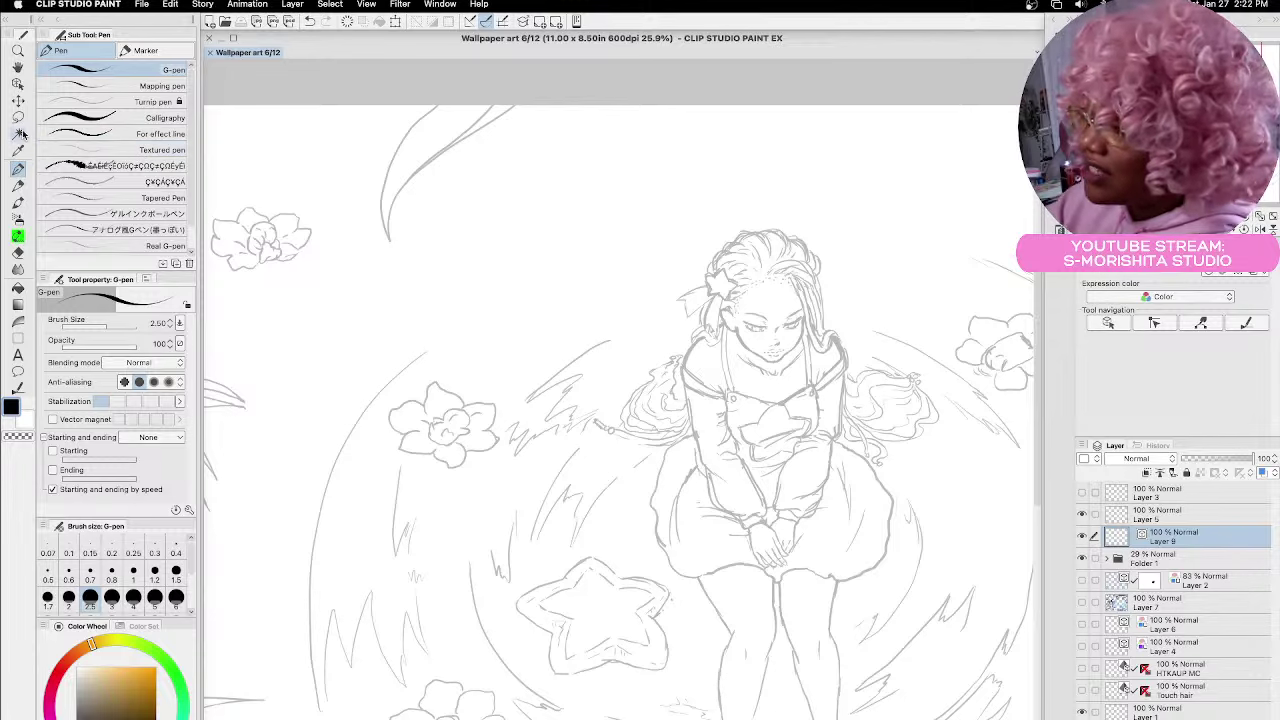
# Switch from the G-pen to the Marker pen sub tool with the figure in view
pyautogui.click(148, 50)
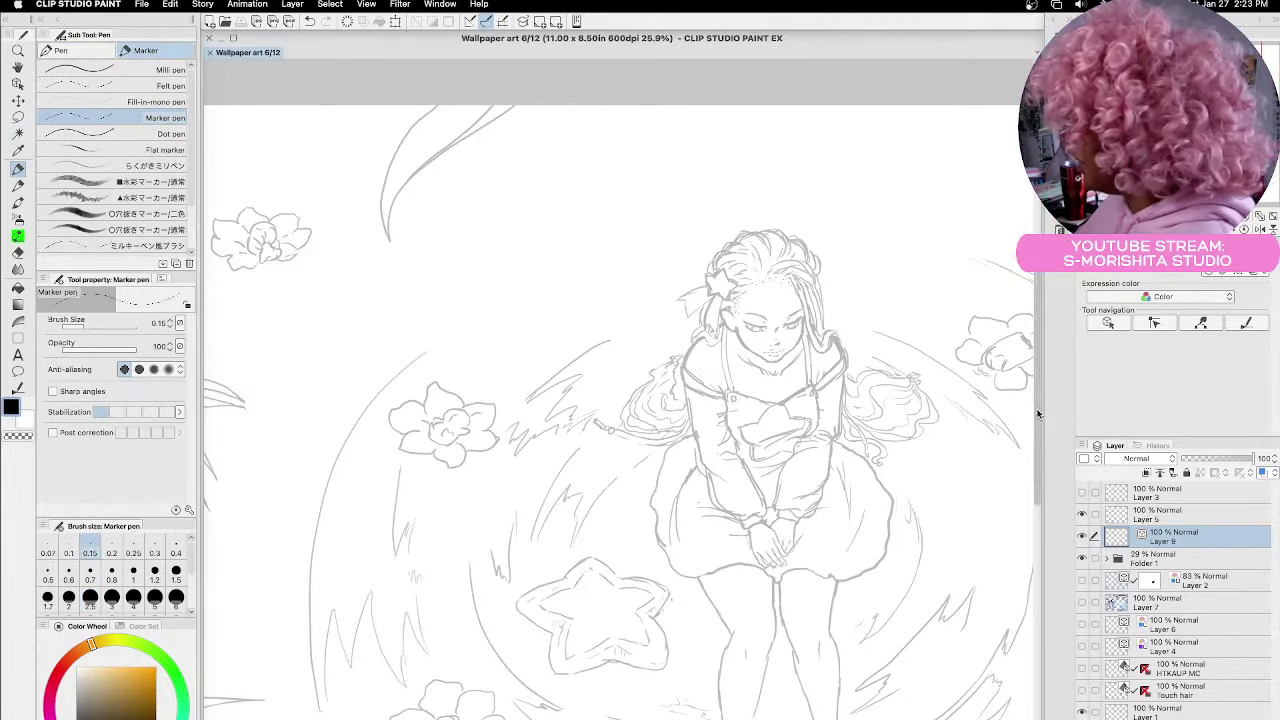
pyautogui.scroll(-1, 1038, 420)
pyautogui.scroll(-2, 1038, 420)
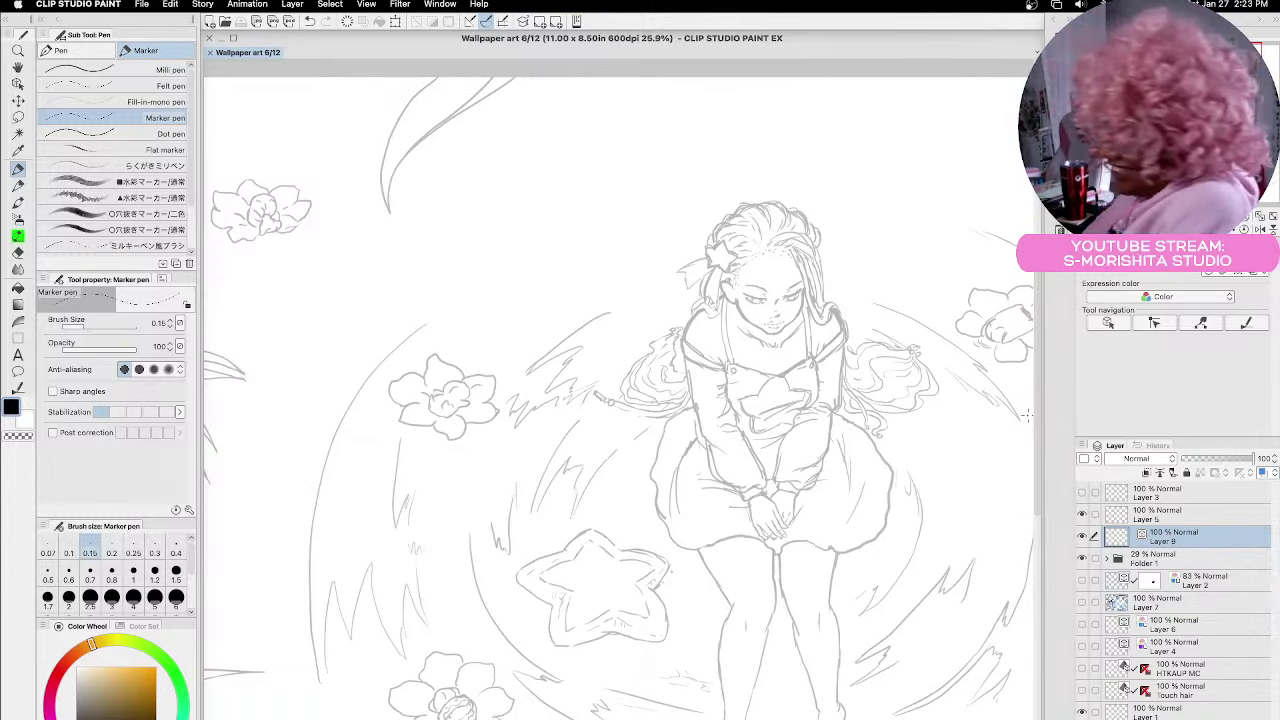
pyautogui.hscroll(3, 1038, 420)
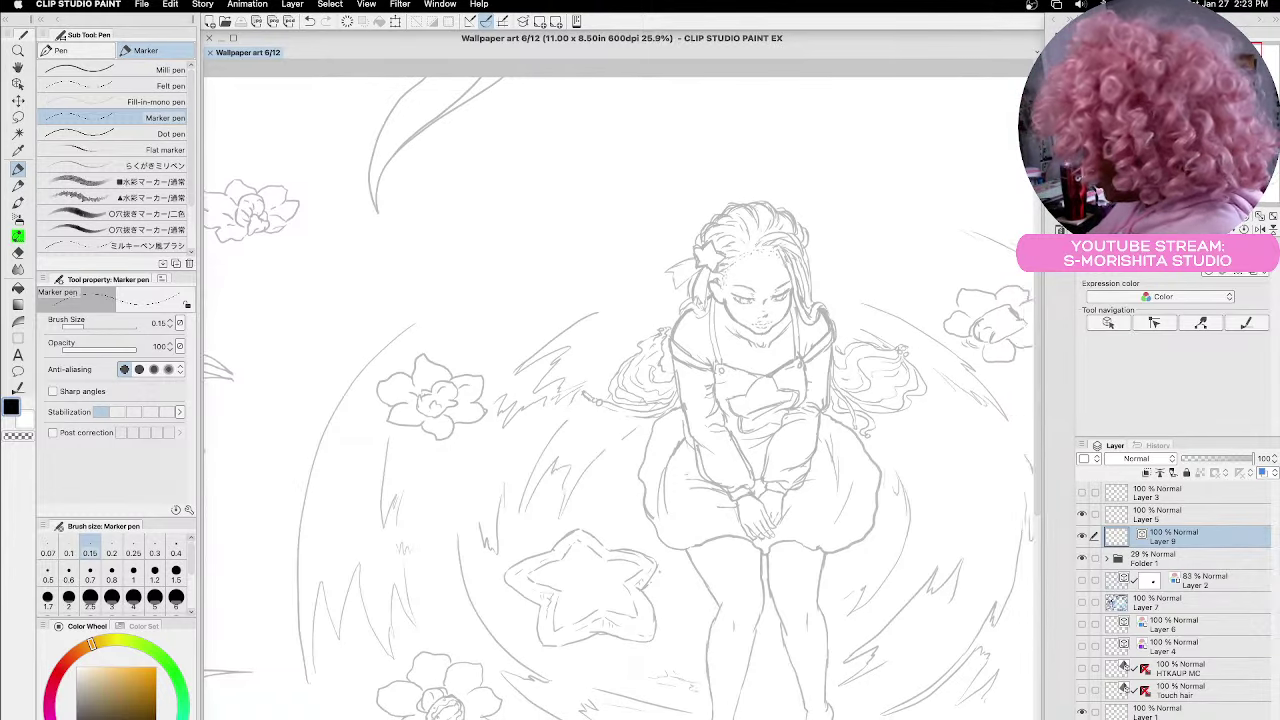
pyautogui.hscroll(-1, 1038, 420)
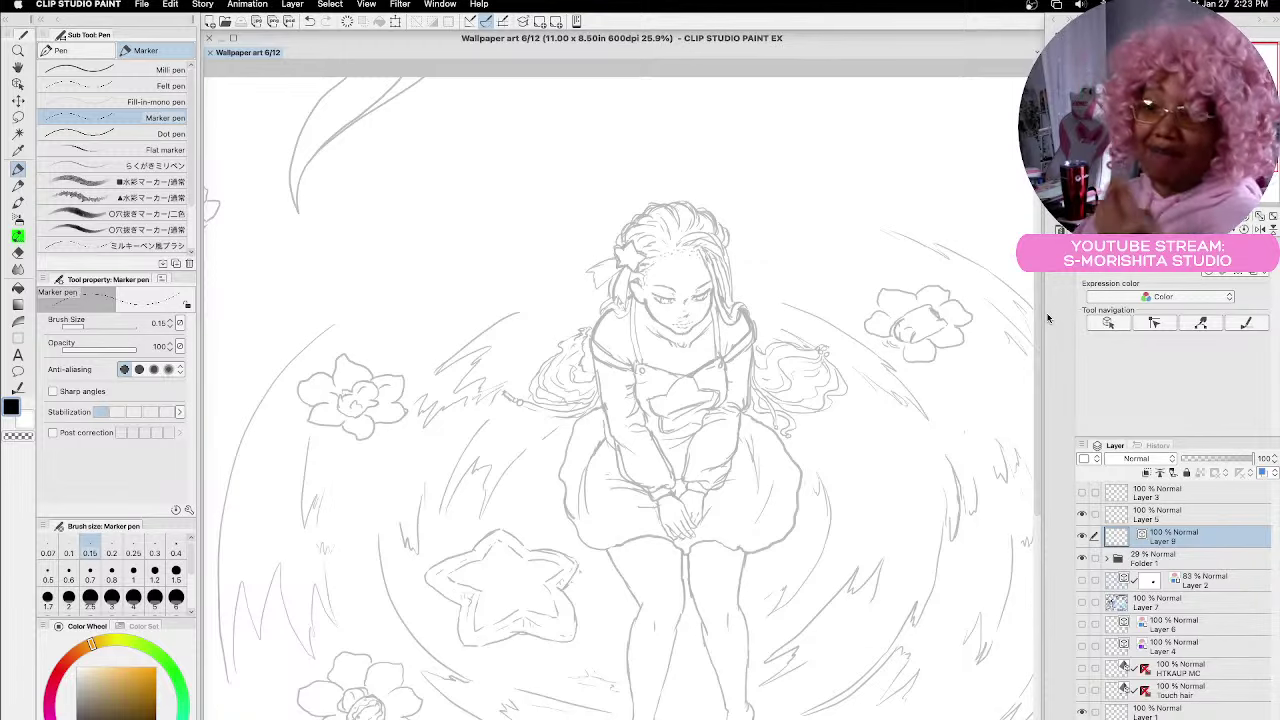
pyautogui.scroll(-2, 1041, 323)
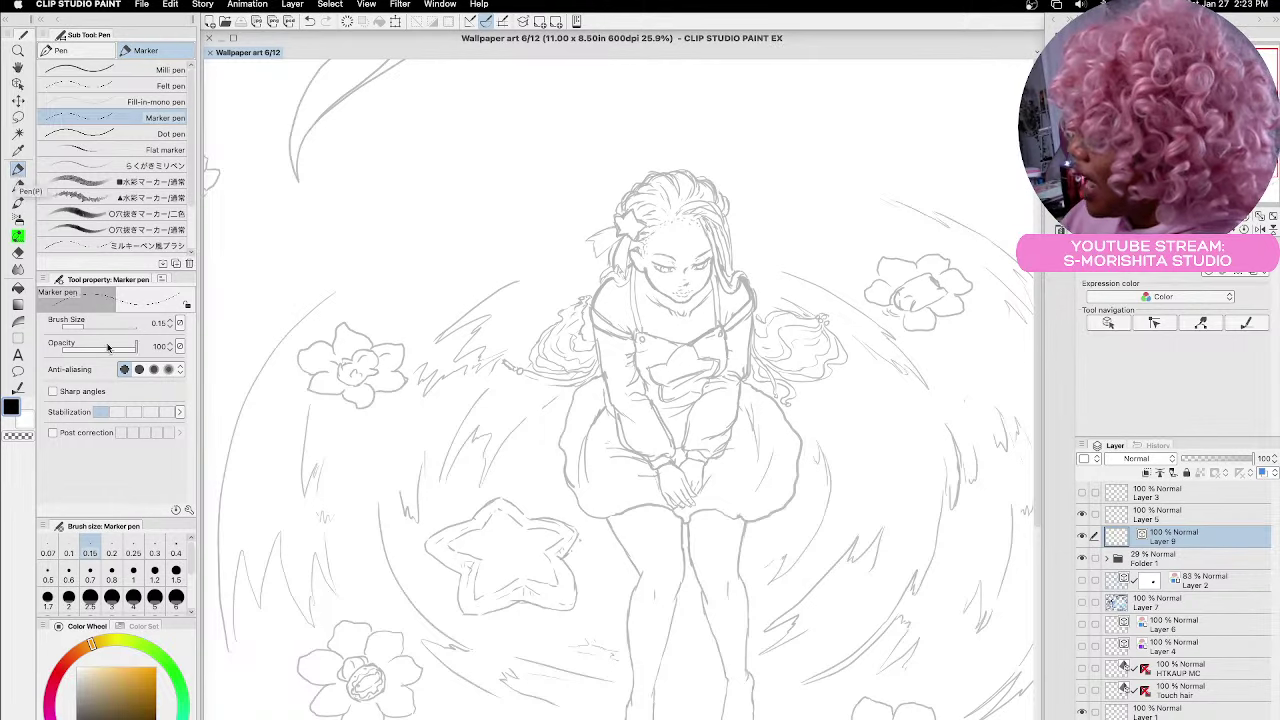
# Check the canvas size and resolution in the Change Image Resolution settings and close them without changes
pyautogui.click(170, 5)
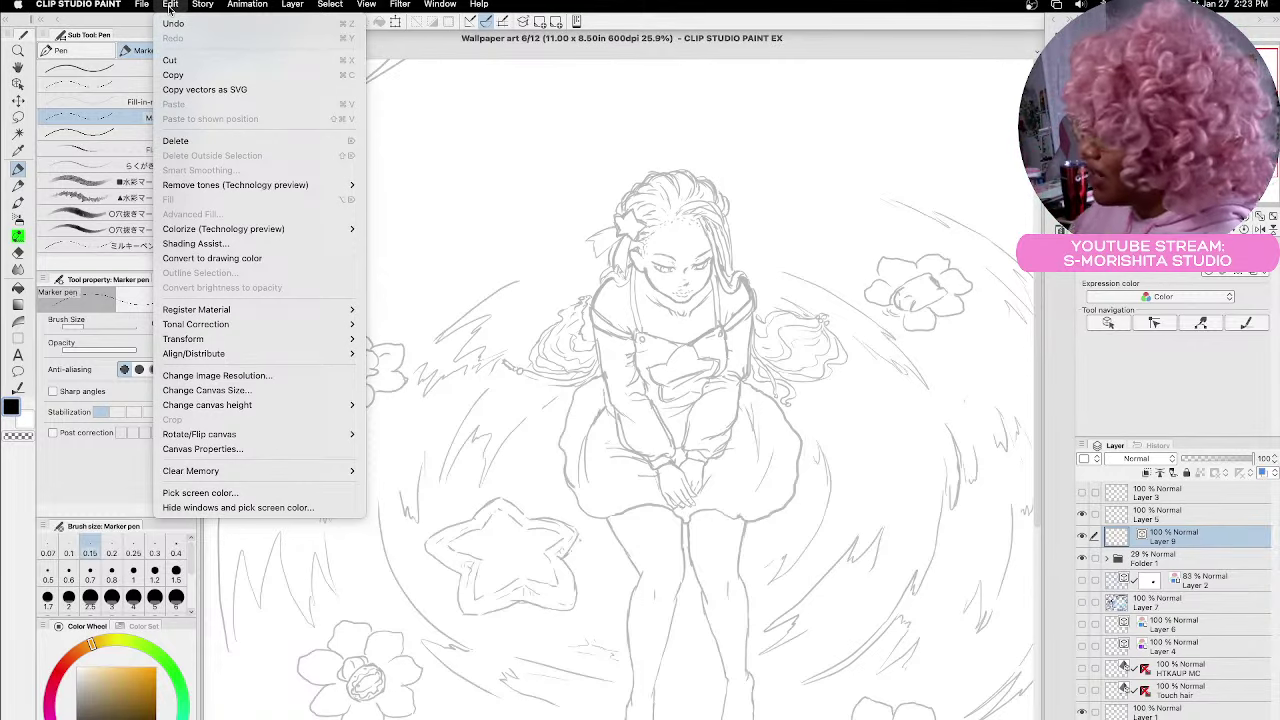
pyautogui.click(251, 375)
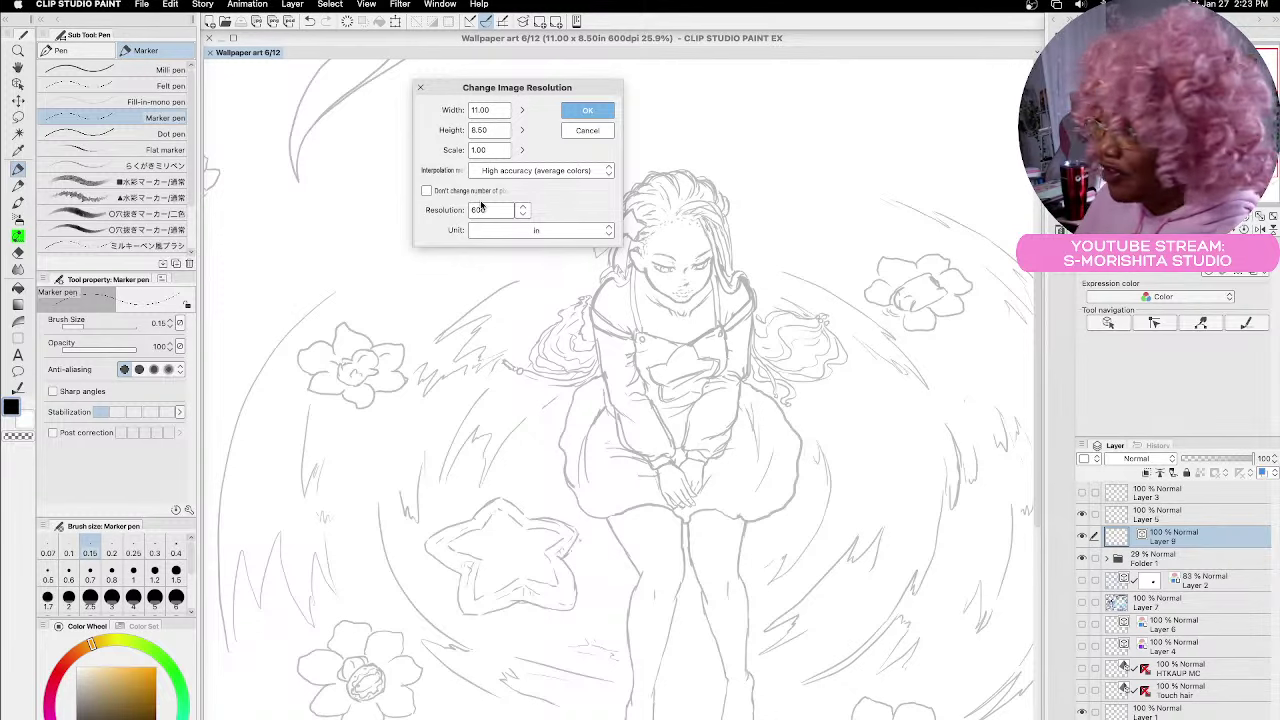
pyautogui.click(590, 128)
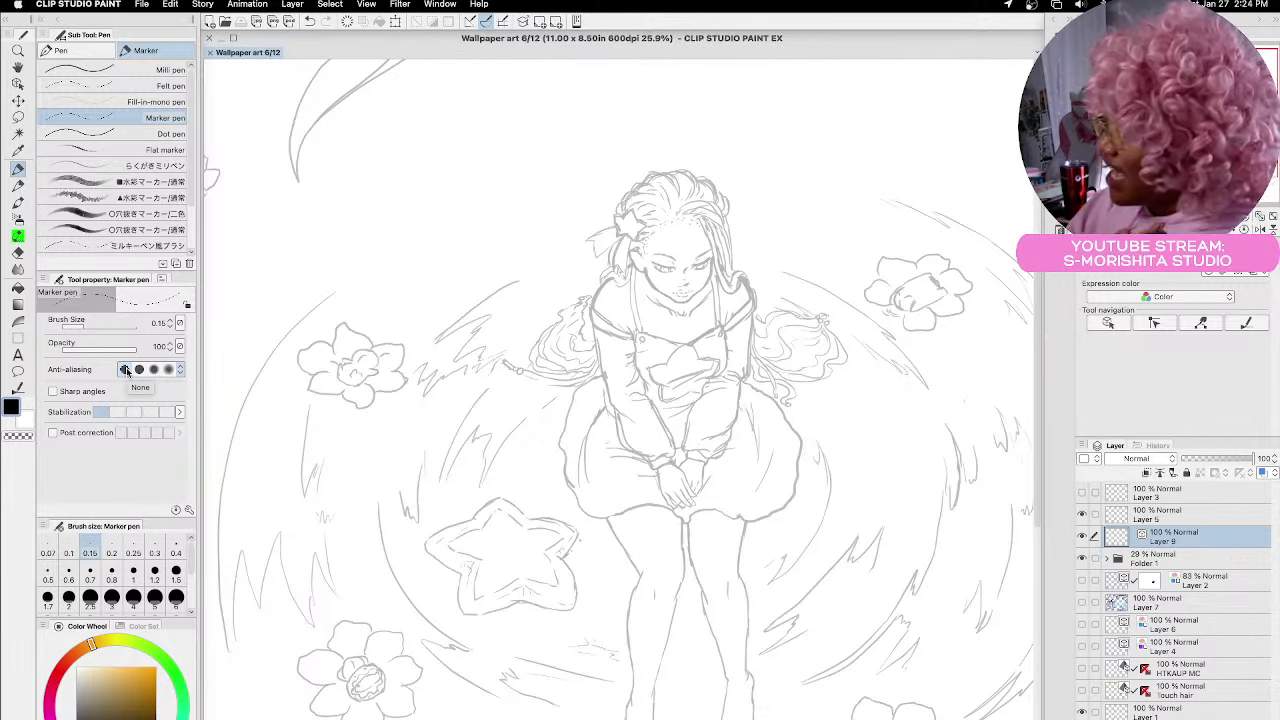
# Raise the Marker pen's stabilization to its highest level and ink the hair bunch's inner edge beside the arm, including the small loop at its tip
pyautogui.click(170, 412)
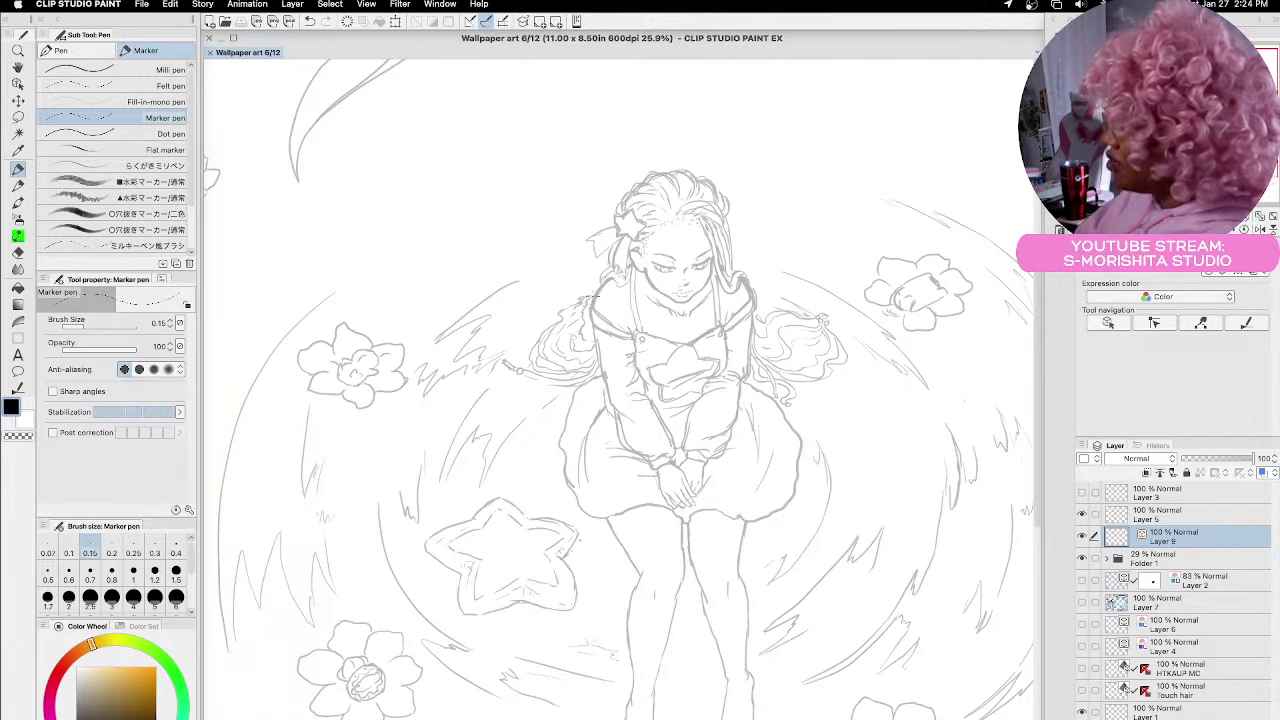
pyautogui.scroll(6, 592, 296)
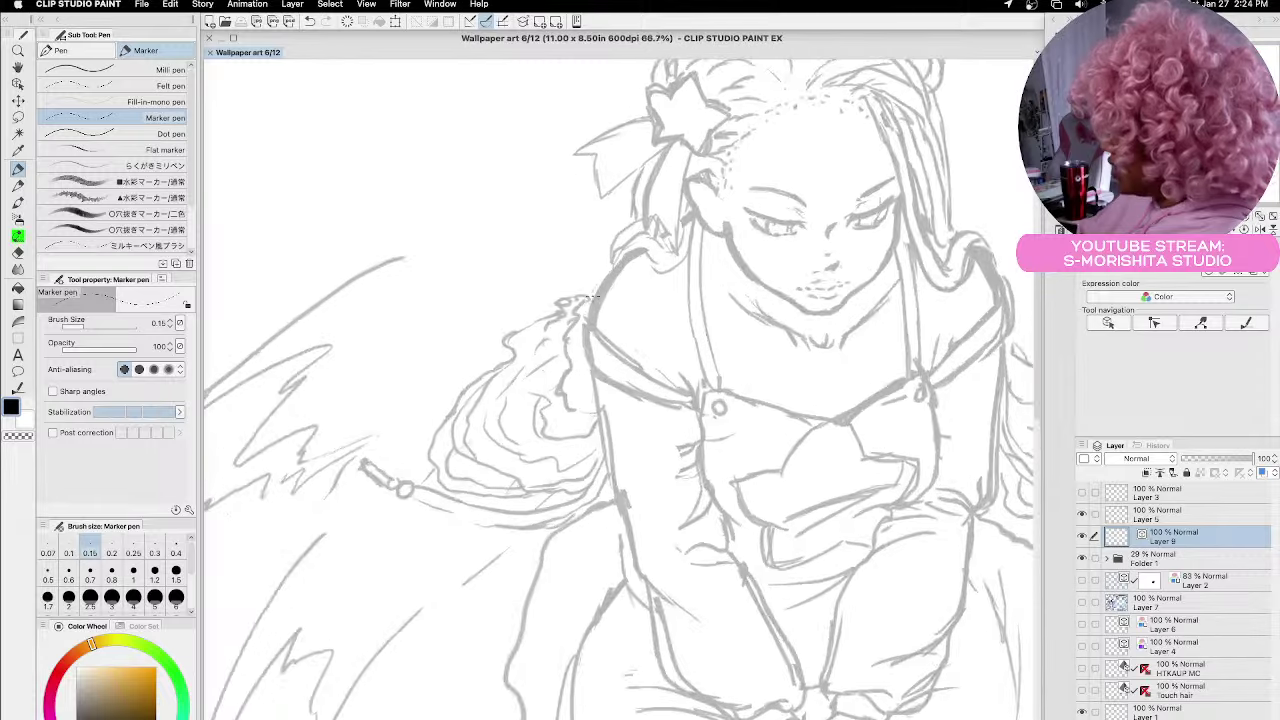
pyautogui.scroll(-2, 592, 296)
pyautogui.scroll(2, 592, 296)
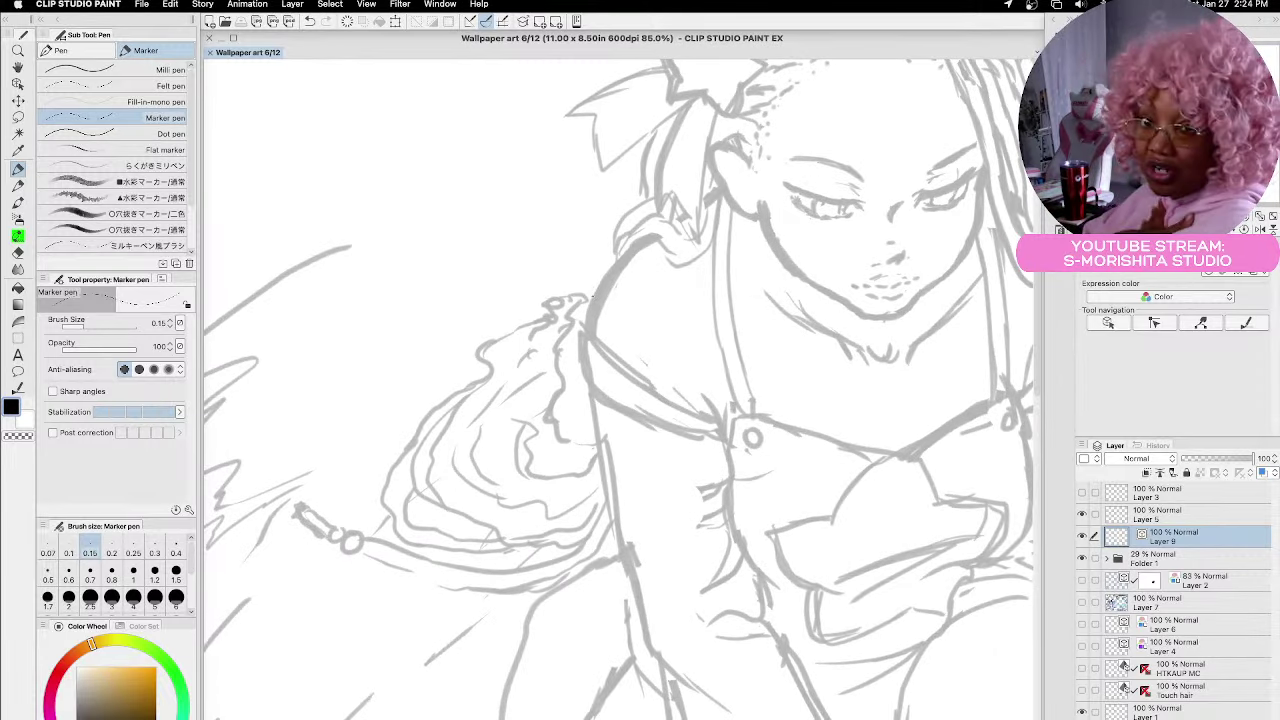
pyautogui.scroll(4, 592, 296)
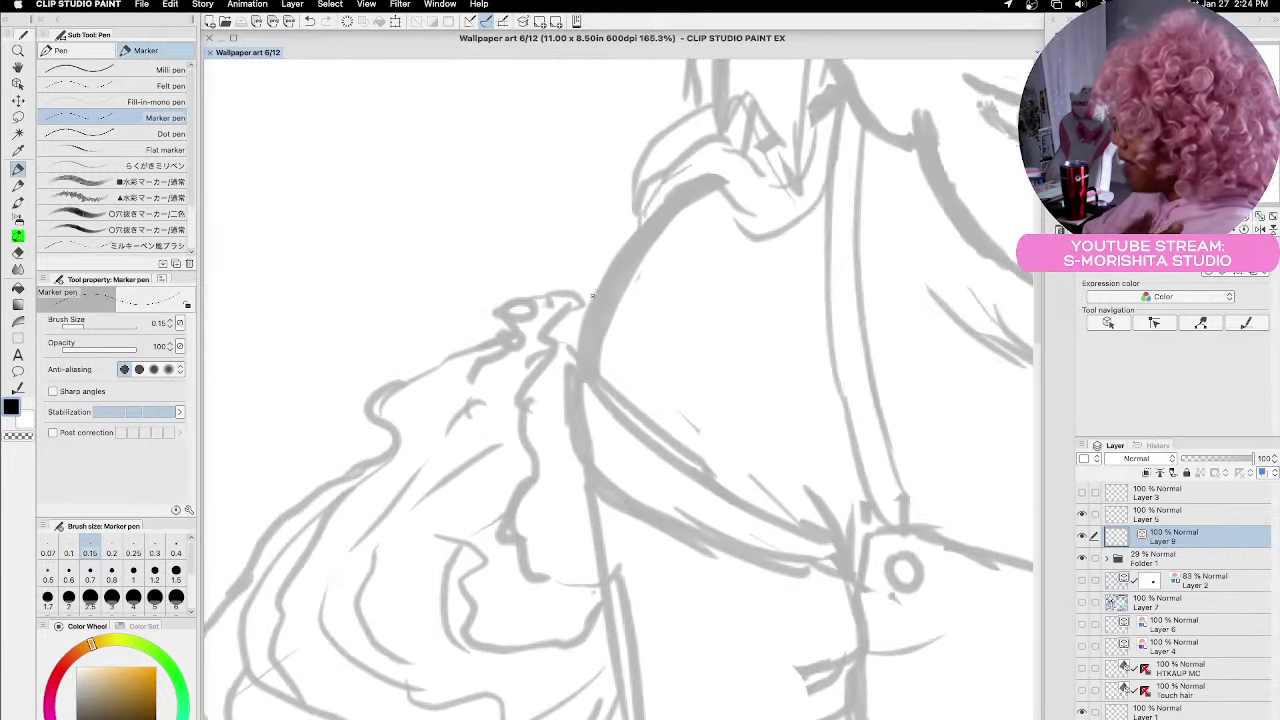
pyautogui.scroll(-10, 592, 296)
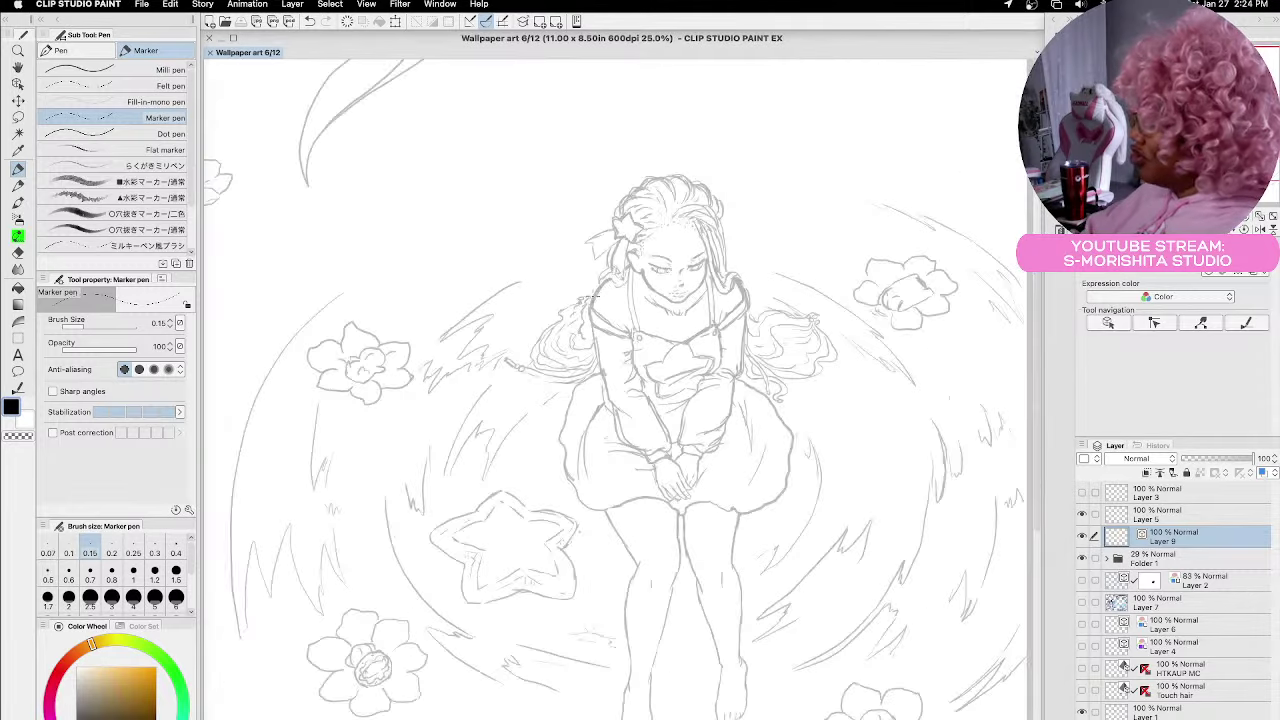
pyautogui.scroll(1, 592, 296)
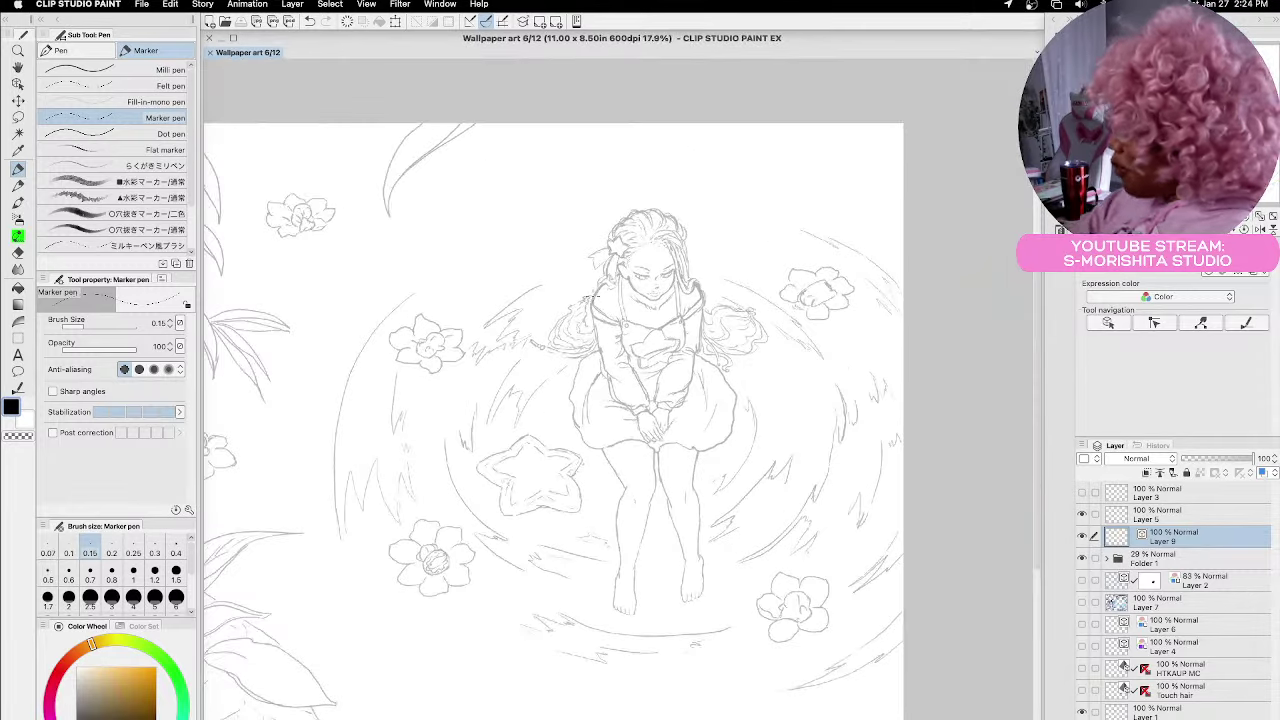
pyautogui.hscroll(-3, 562, 421)
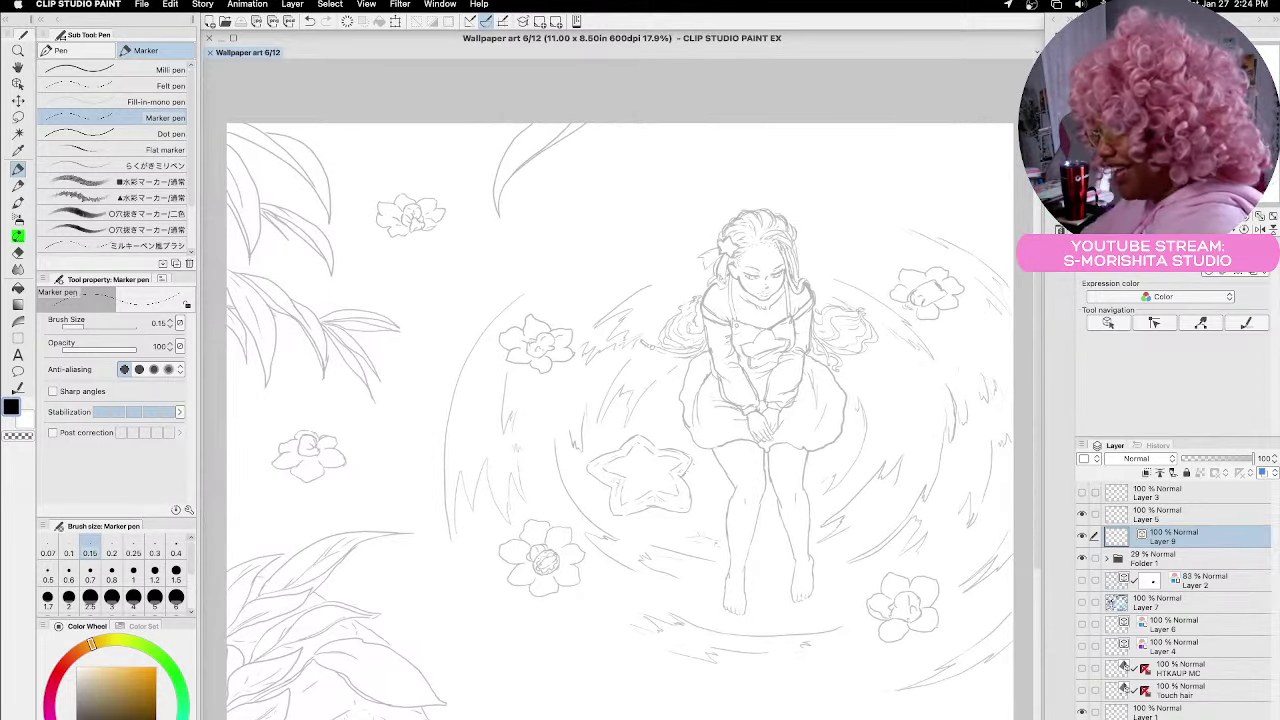
pyautogui.scroll(1, 694, 336)
pyautogui.scroll(1, 693, 337)
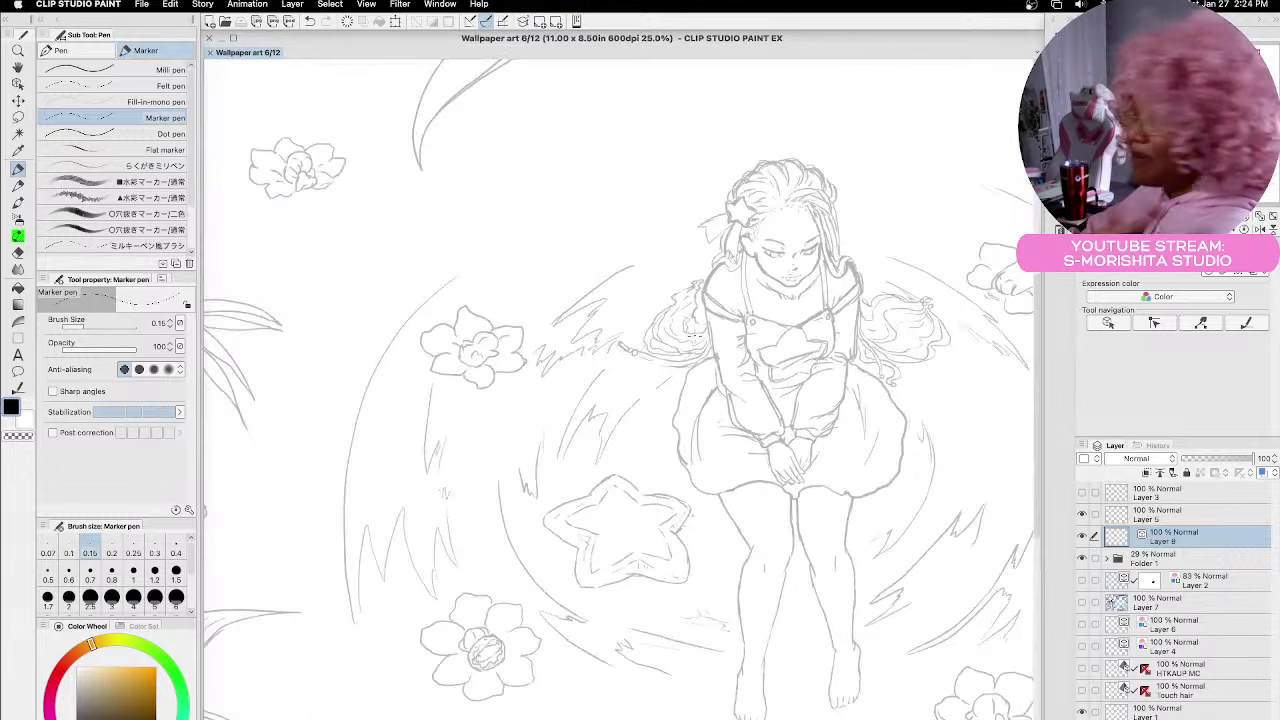
pyautogui.scroll(3, 694, 337)
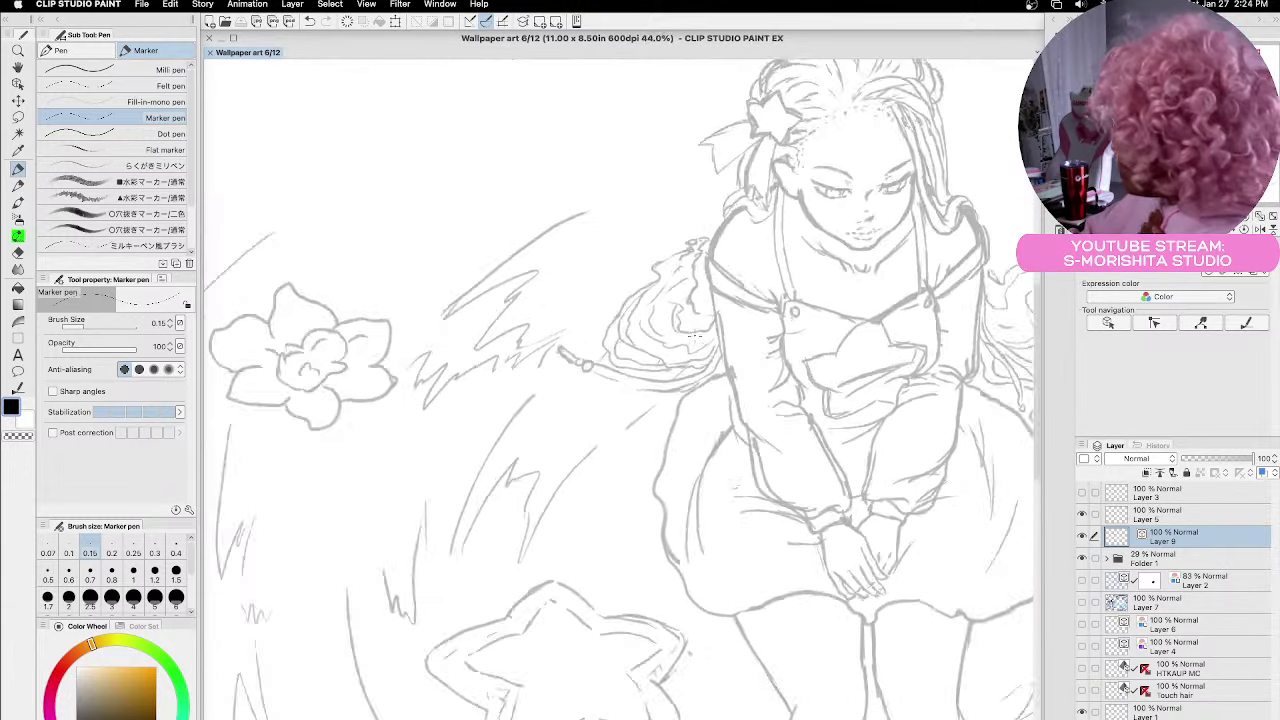
pyautogui.scroll(4, 694, 336)
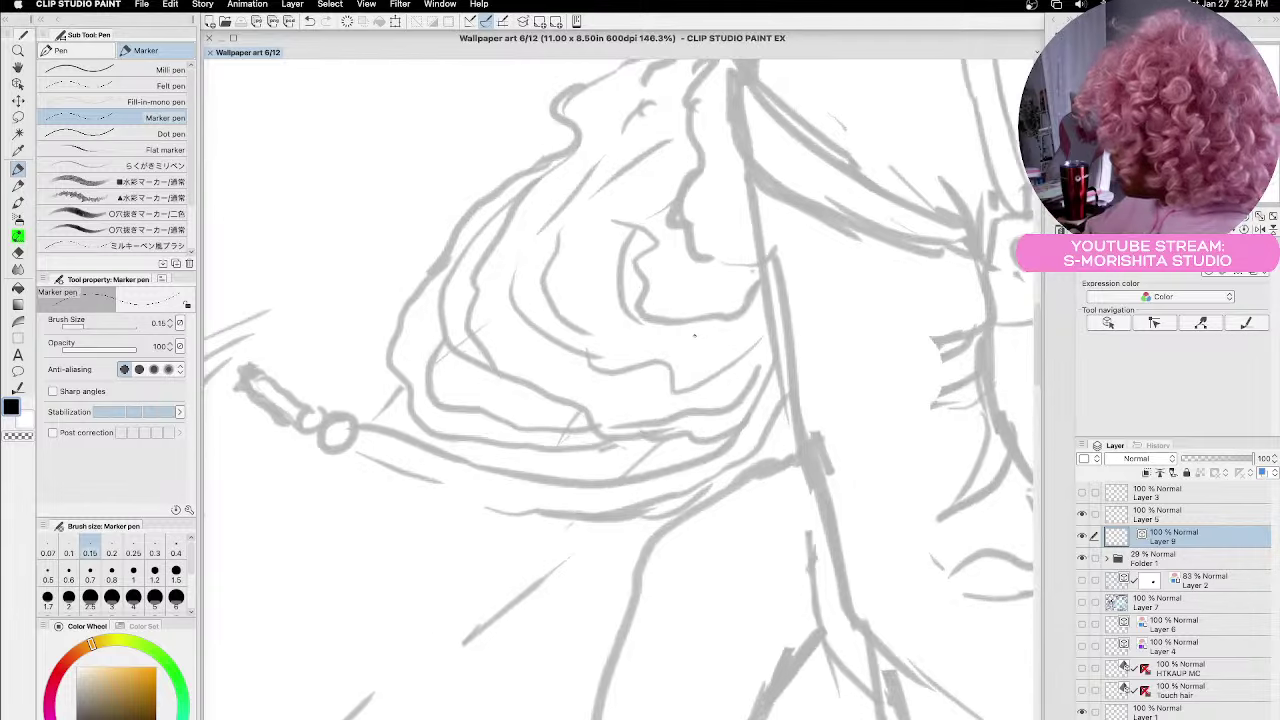
pyautogui.scroll(5, 694, 336)
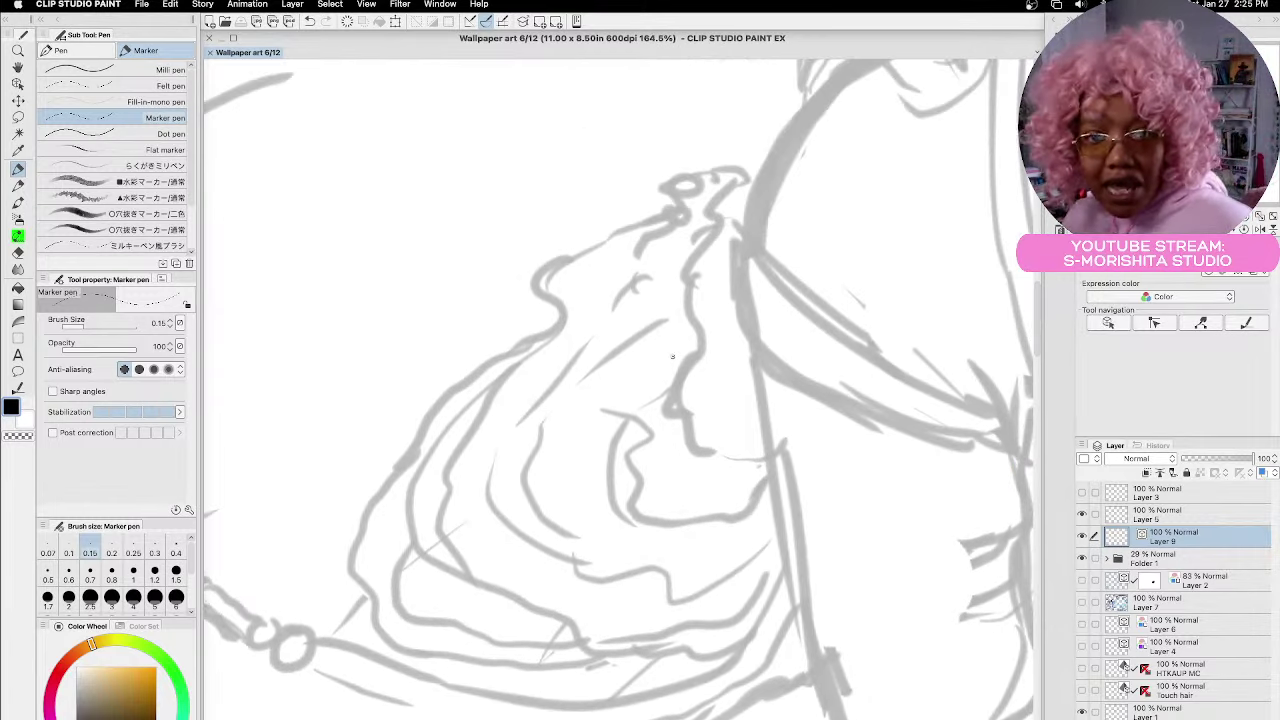
pyautogui.scroll(2, 672, 356)
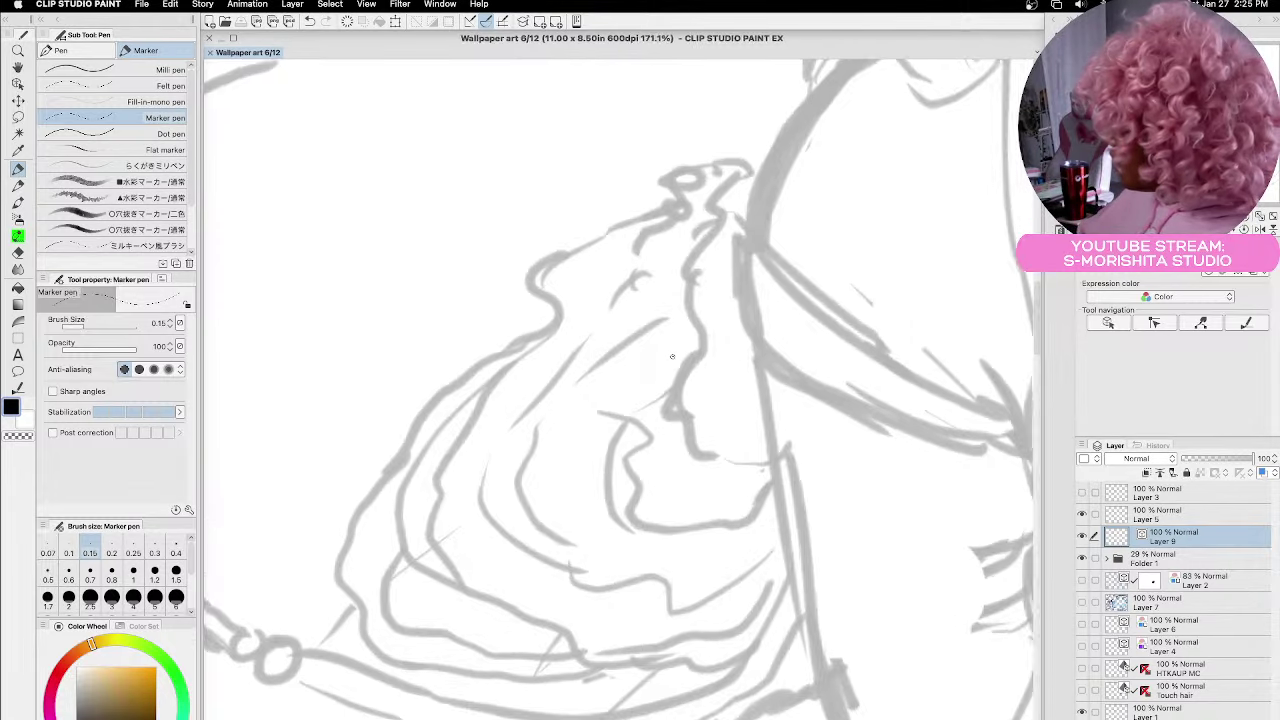
pyautogui.moveTo(744, 160)
pyautogui.mouseDown()
pyautogui.moveTo(715, 186)
pyautogui.moveTo(723, 207)
pyautogui.moveTo(689, 261)
pyautogui.moveTo(704, 340)
pyautogui.moveTo(676, 401)
pyautogui.moveTo(697, 465)
pyautogui.moveTo(762, 468)
pyautogui.mouseUp()
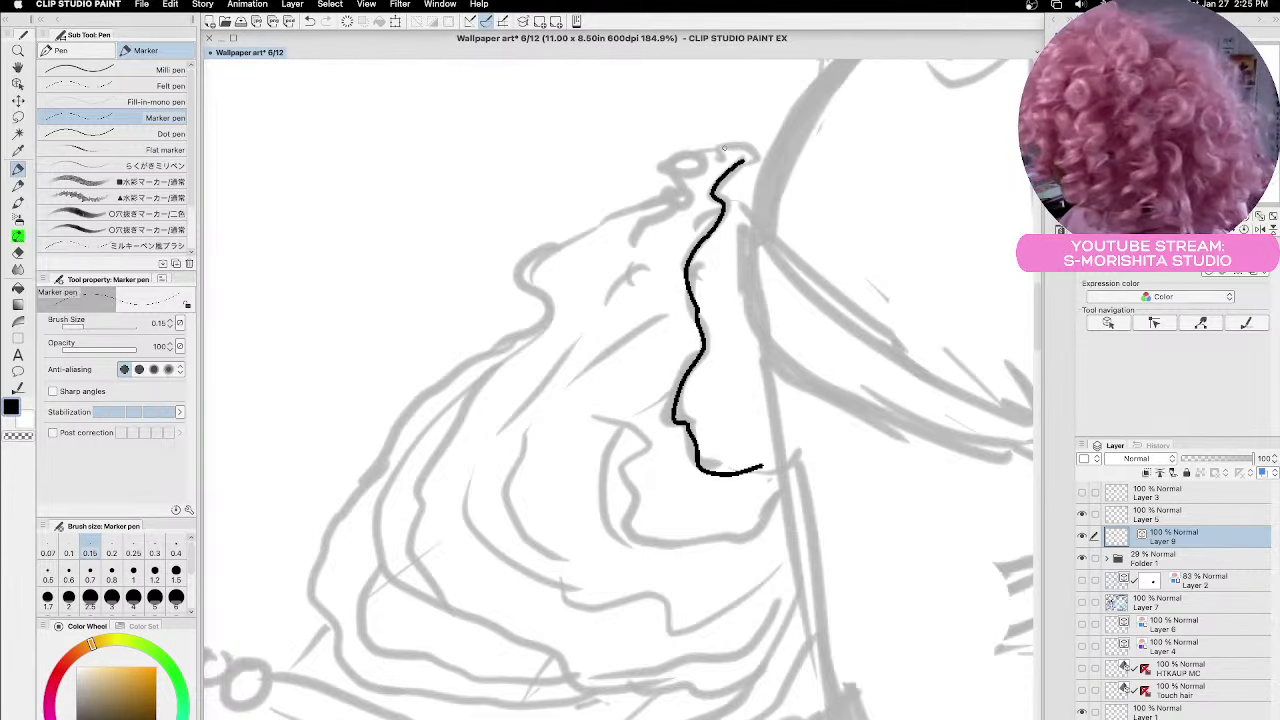
pyautogui.moveTo(737, 146)
pyautogui.mouseDown()
pyautogui.moveTo(720, 149)
pyautogui.moveTo(722, 162)
pyautogui.moveTo(746, 162)
pyautogui.moveTo(735, 144)
pyautogui.moveTo(702, 188)
pyautogui.moveTo(700, 157)
pyautogui.mouseUp()
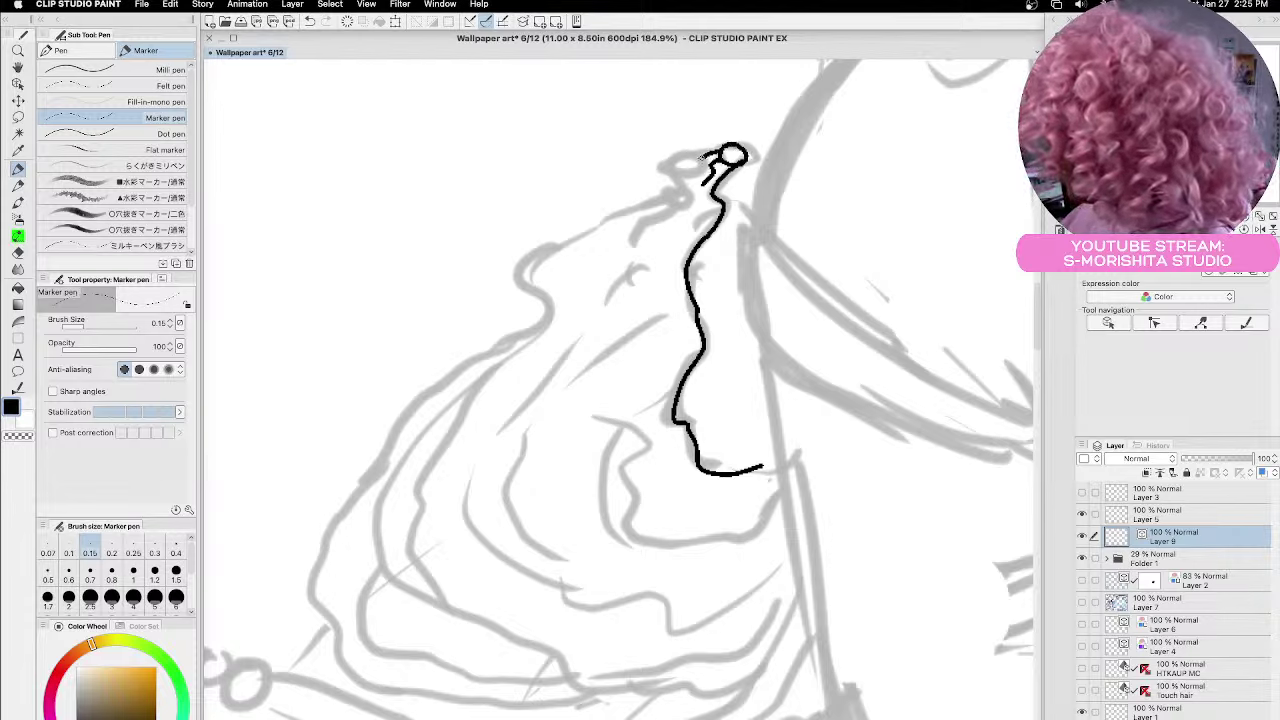
# Open a second window of the same canvas, fit the whole illustration in it, and narrow it beside the close-up working view
pyautogui.click(439, 6)
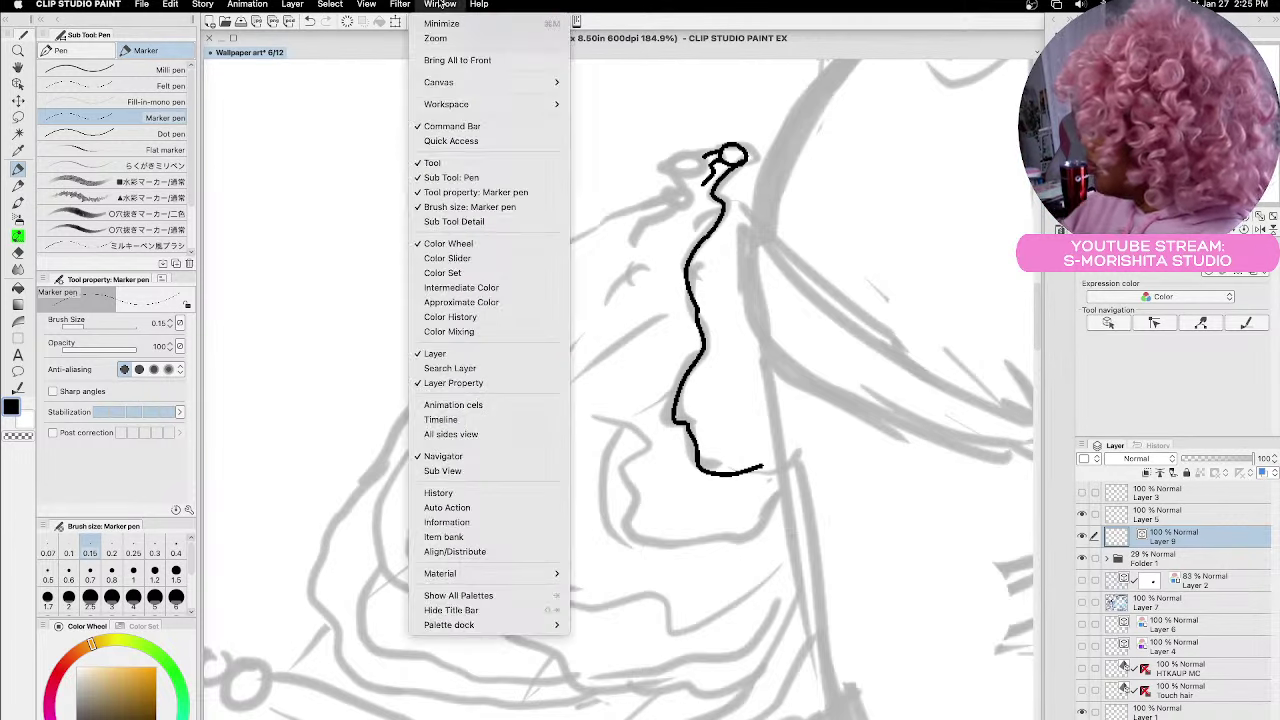
pyautogui.moveTo(500, 86)
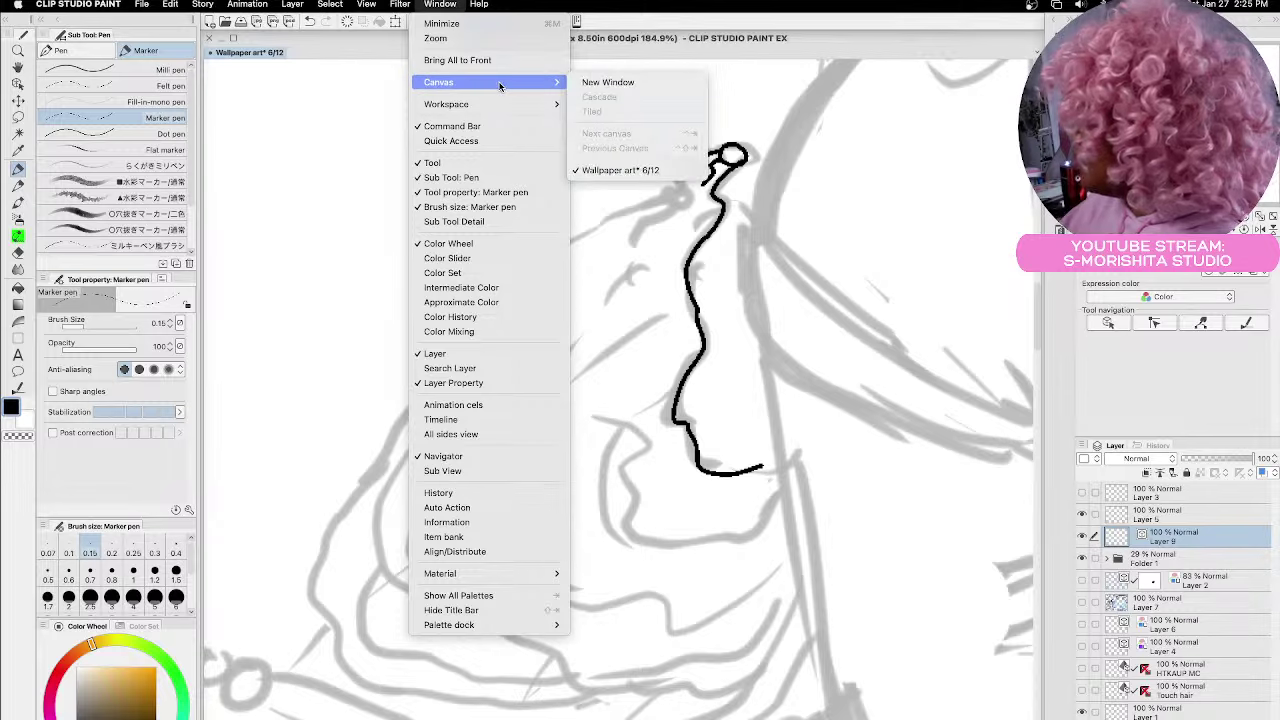
pyautogui.click(606, 82)
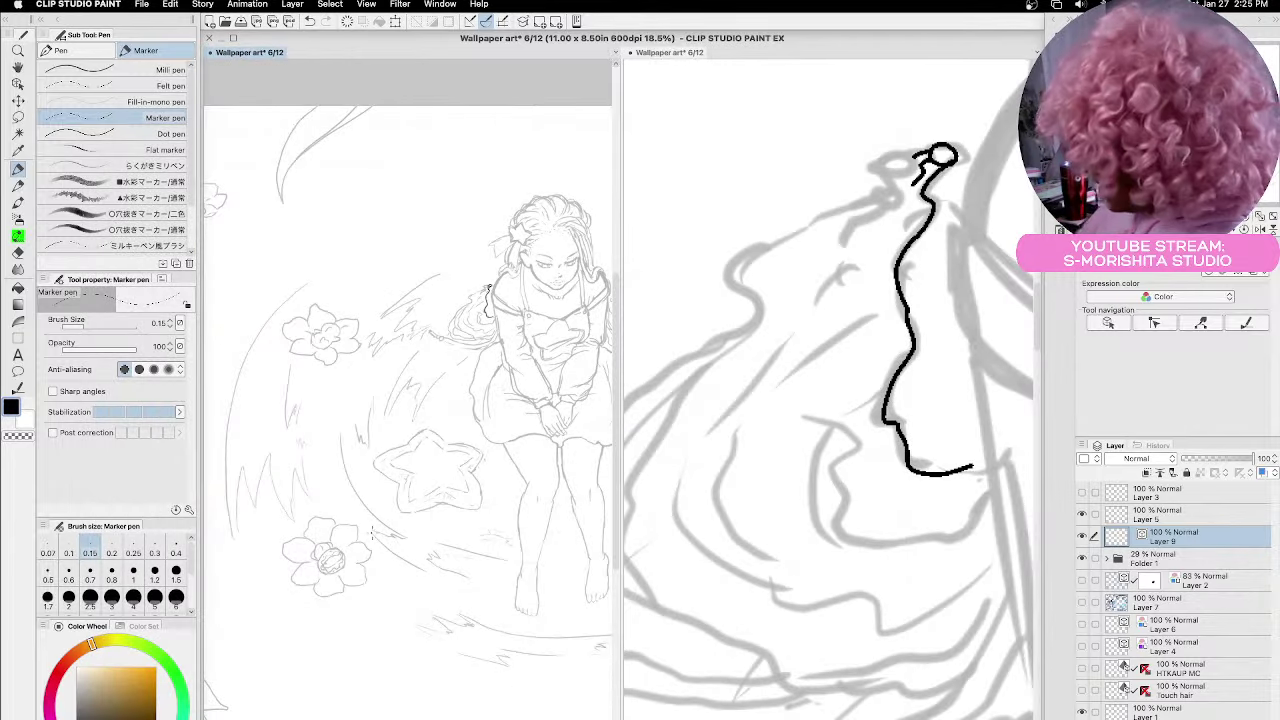
pyautogui.scroll(-5, 489, 287)
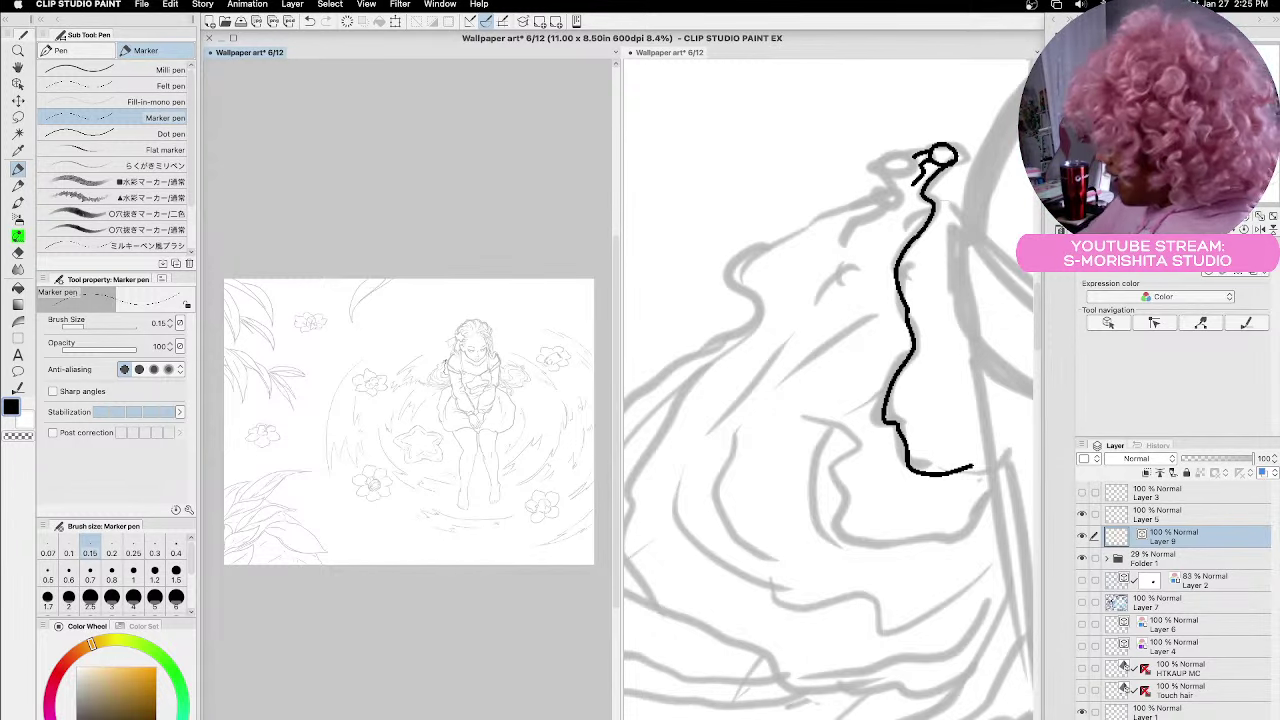
pyautogui.moveTo(619, 507); pyautogui.dragTo(574, 505)
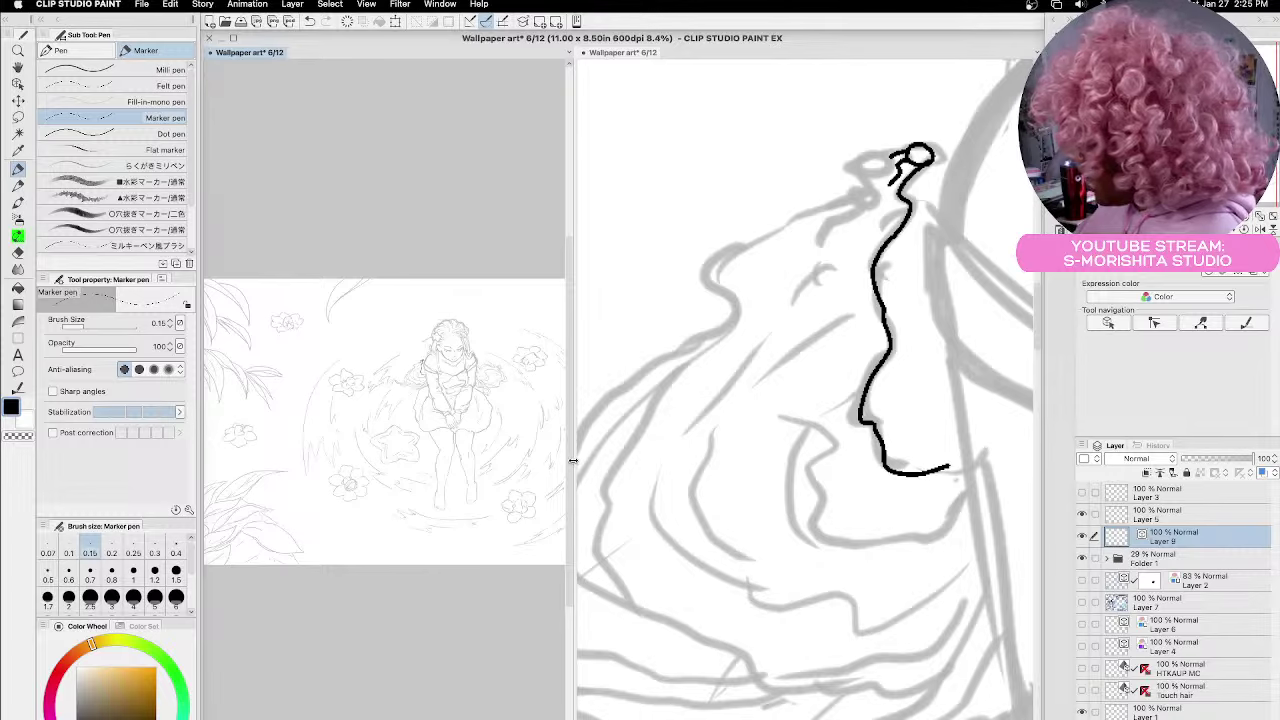
pyautogui.moveTo(573, 461); pyautogui.dragTo(495, 467)
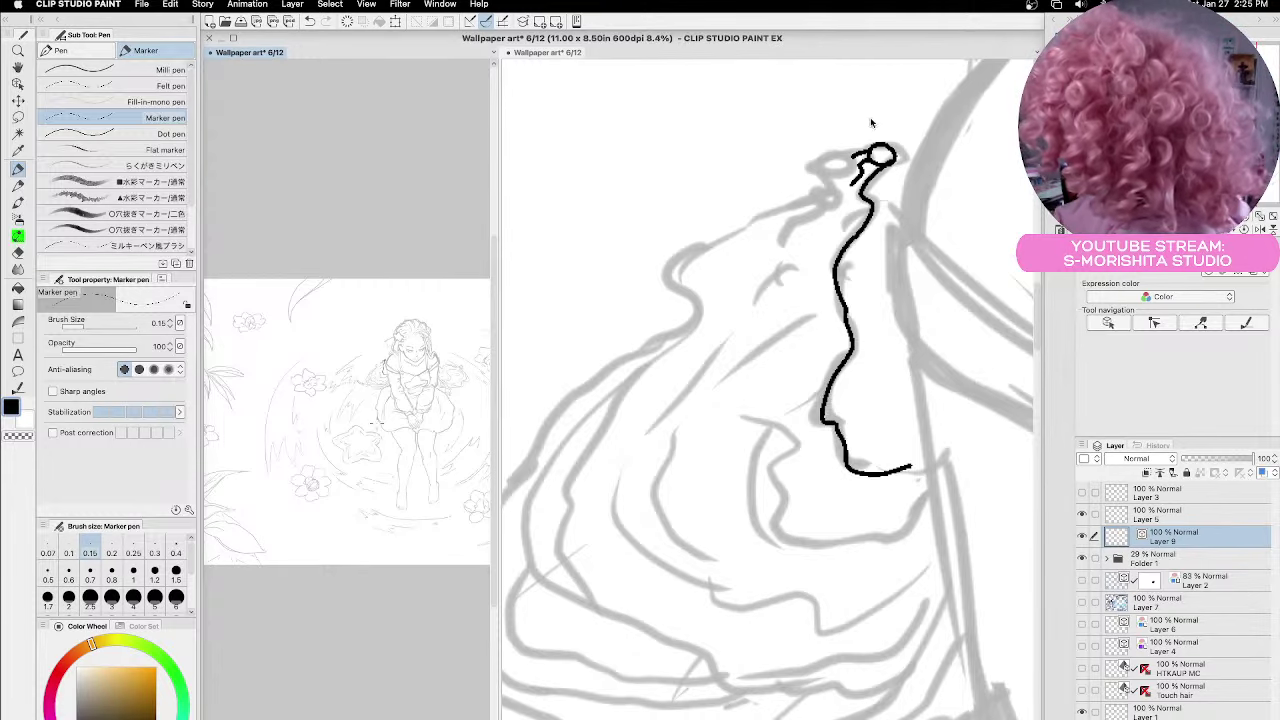
# Ink the remaining beads at the top of the hair bunch, its upper outer contour, and two short wavy strands inside
pyautogui.click(856, 158)
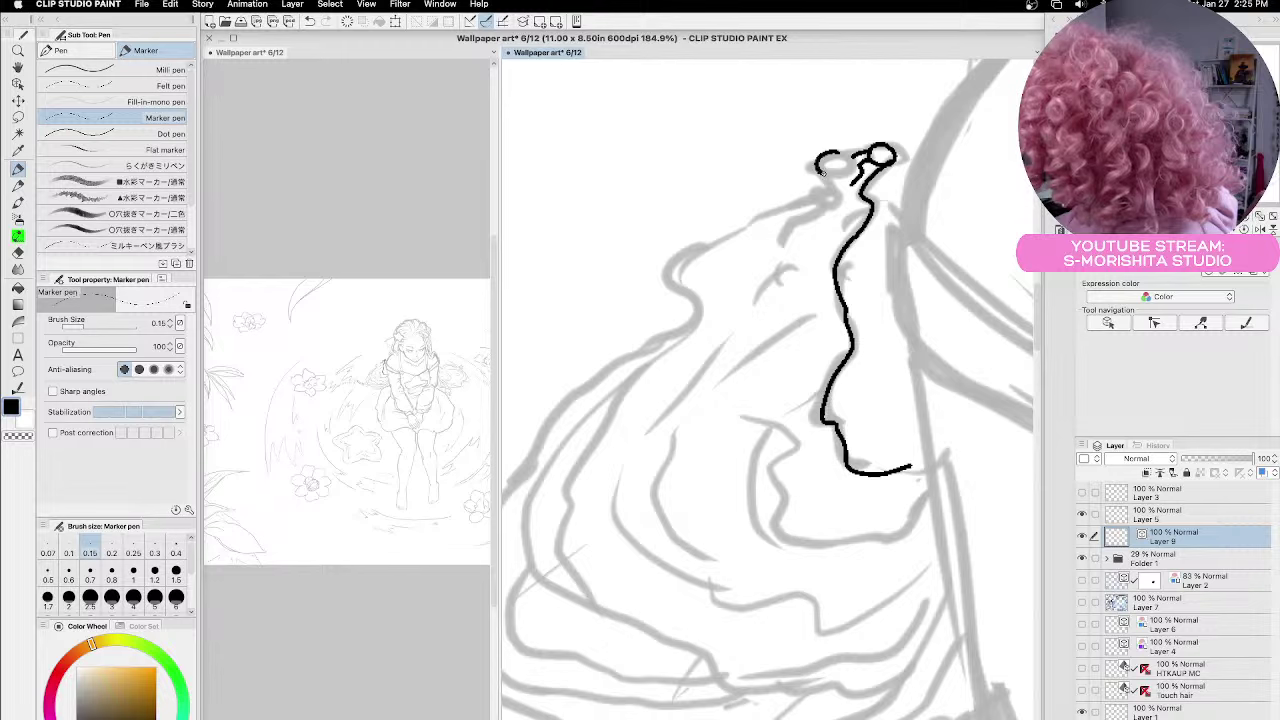
pyautogui.moveTo(845, 170); pyautogui.dragTo(832, 152)
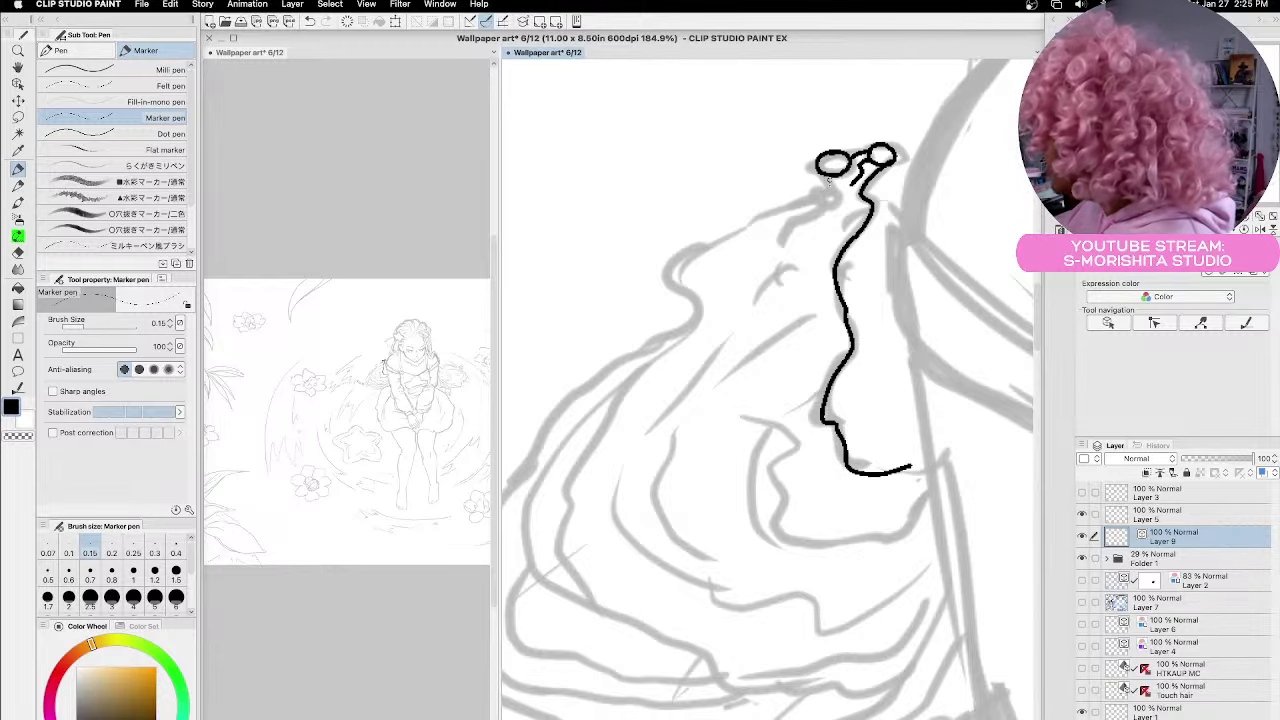
pyautogui.moveTo(816, 195)
pyautogui.mouseDown()
pyautogui.moveTo(769, 201)
pyautogui.moveTo(750, 222)
pyautogui.moveTo(761, 227)
pyautogui.moveTo(764, 207)
pyautogui.moveTo(691, 243)
pyautogui.moveTo(663, 271)
pyautogui.moveTo(695, 310)
pyautogui.moveTo(588, 378)
pyautogui.mouseUp()
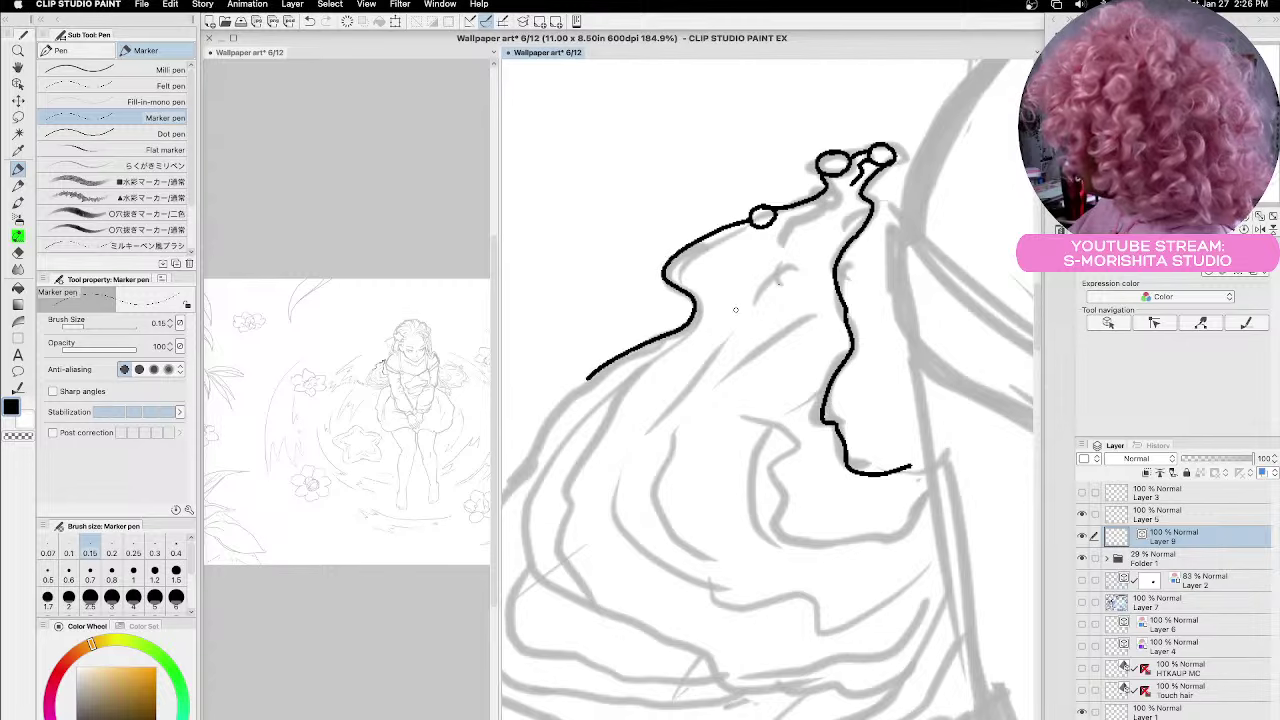
pyautogui.moveTo(832, 193)
pyautogui.mouseDown()
pyautogui.moveTo(777, 242)
pyautogui.moveTo(785, 257)
pyautogui.moveTo(743, 300)
pyautogui.mouseUp()
pyautogui.moveTo(744, 238)
pyautogui.mouseDown()
pyautogui.moveTo(702, 262)
pyautogui.moveTo(703, 285)
pyautogui.mouseUp()
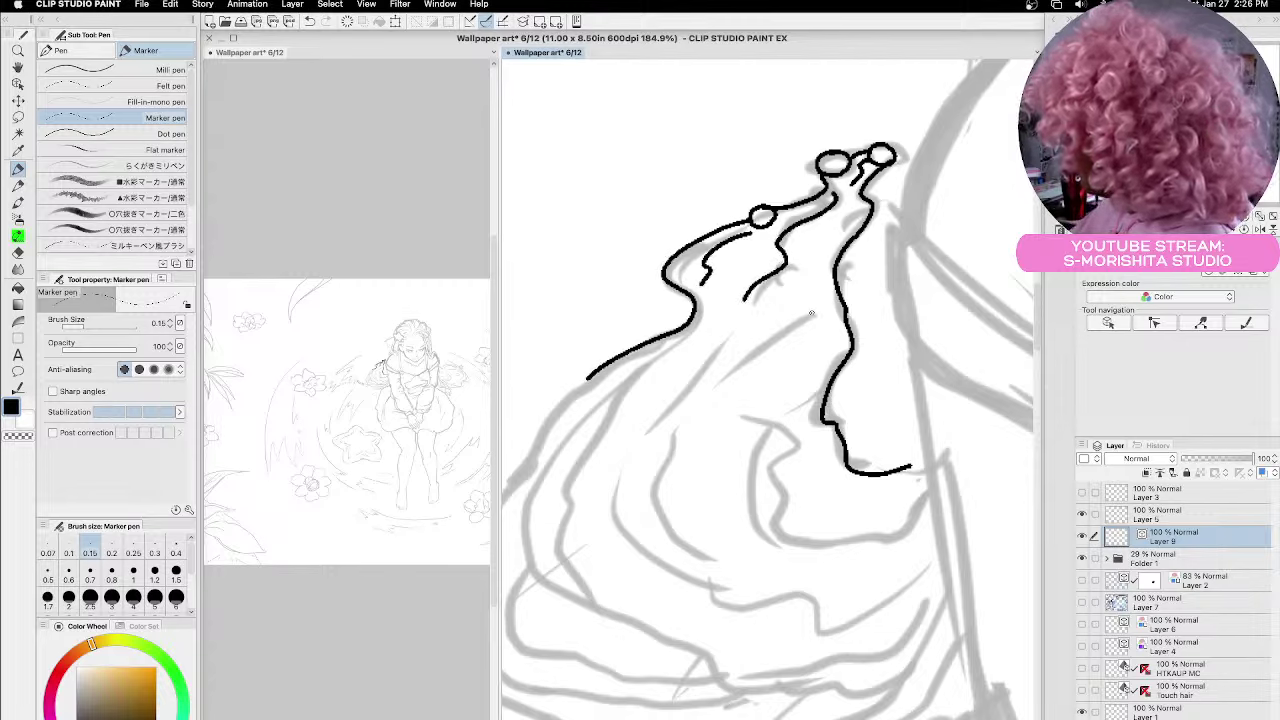
# Ink the long wavy inner strands through the middle of the hair bunch, following the sketched curves
pyautogui.moveTo(811, 314)
pyautogui.mouseDown()
pyautogui.moveTo(720, 381)
pyautogui.moveTo(797, 426)
pyautogui.moveTo(771, 514)
pyautogui.moveTo(834, 532)
pyautogui.moveTo(890, 524)
pyautogui.mouseUp()
pyautogui.moveTo(727, 327)
pyautogui.mouseDown()
pyautogui.moveTo(648, 430)
pyautogui.moveTo(640, 524)
pyautogui.moveTo(722, 576)
pyautogui.mouseUp()
pyautogui.moveTo(657, 357)
pyautogui.mouseDown()
pyautogui.moveTo(588, 416)
pyautogui.moveTo(540, 500)
pyautogui.moveTo(550, 582)
pyautogui.mouseUp()
pyautogui.moveTo(642, 368)
pyautogui.mouseDown()
pyautogui.moveTo(561, 498)
pyautogui.moveTo(571, 549)
pyautogui.moveTo(560, 580)
pyautogui.moveTo(632, 622)
pyautogui.mouseUp()
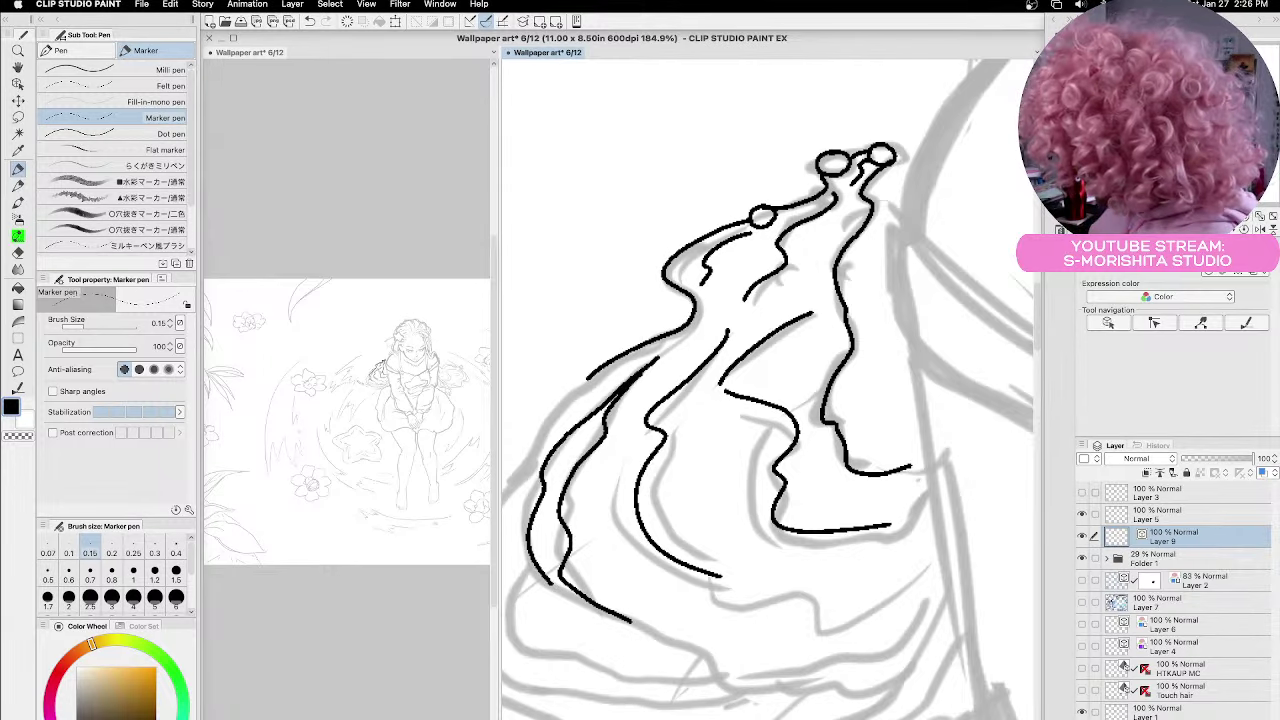
# Continue inking the hair bunch's outer contour down its far side and around the wavy lower edge
pyautogui.hscroll(-10, 768, 389)
pyautogui.hscroll(10, 823, 413)
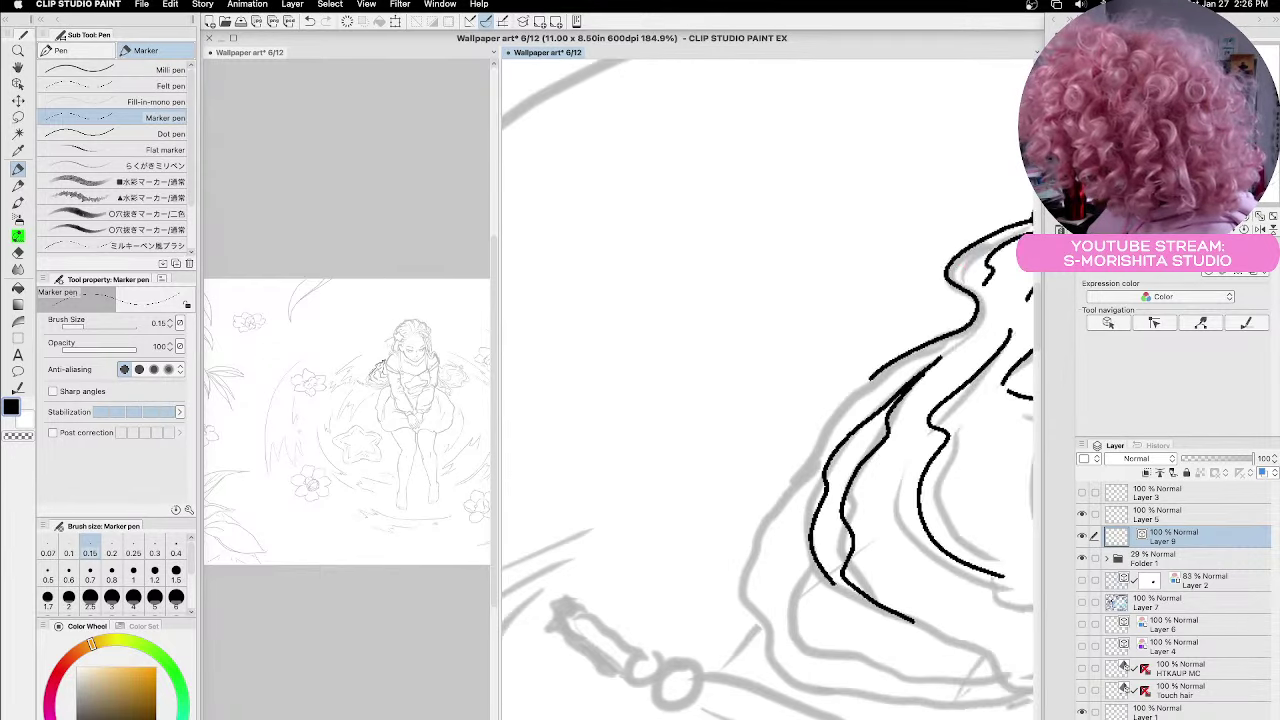
pyautogui.moveTo(792, 377)
pyautogui.mouseDown()
pyautogui.moveTo(750, 416)
pyautogui.moveTo(680, 566)
pyautogui.moveTo(697, 625)
pyautogui.mouseUp()
pyautogui.scroll(-5, 732, 604)
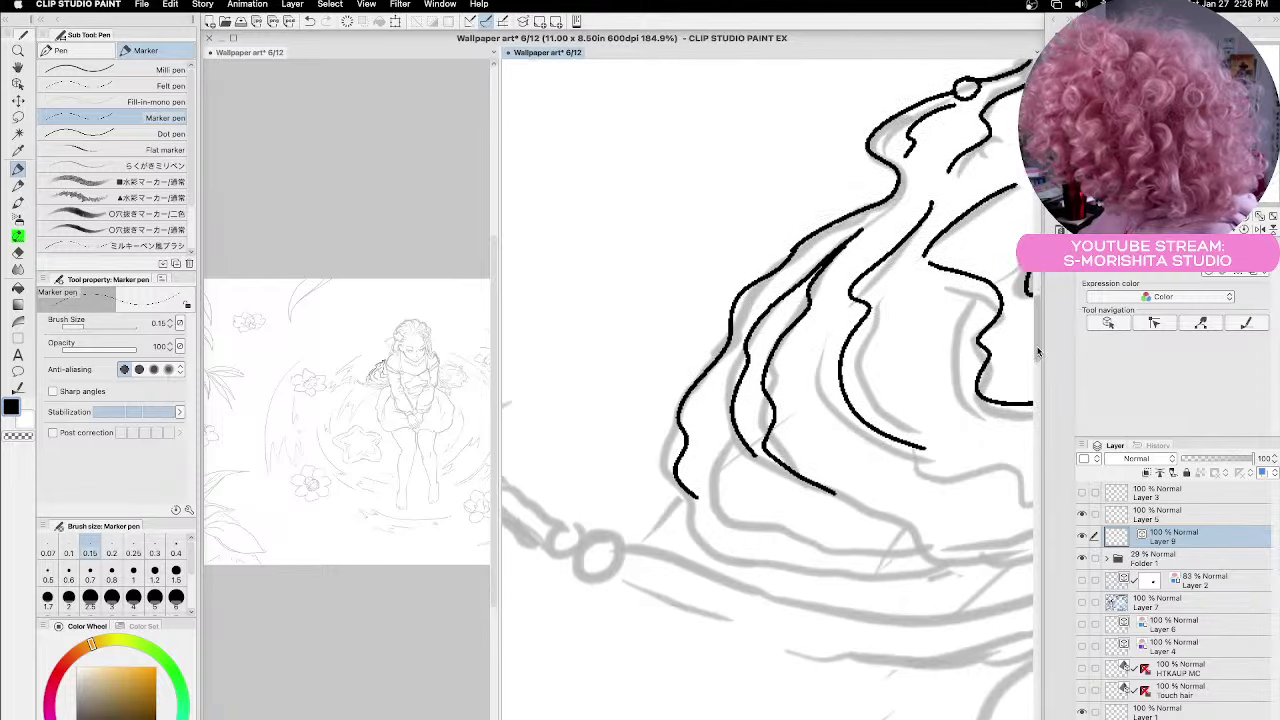
pyautogui.moveTo(695, 427)
pyautogui.mouseDown()
pyautogui.moveTo(694, 467)
pyautogui.moveTo(725, 493)
pyautogui.moveTo(875, 523)
pyautogui.moveTo(997, 503)
pyautogui.mouseUp()
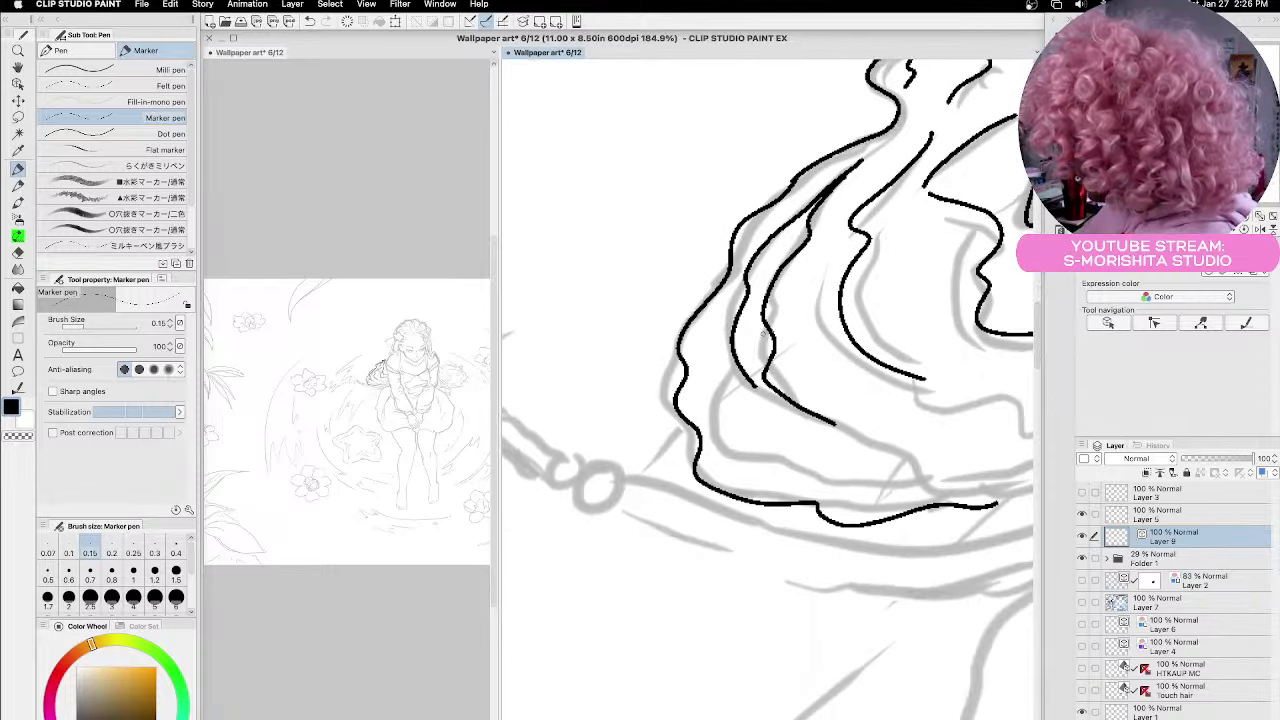
# Ink the lower ends of the inner hair strands and extend the bottom waves up to the arm
pyautogui.moveTo(755, 384)
pyautogui.mouseDown()
pyautogui.moveTo(724, 413)
pyautogui.moveTo(730, 446)
pyautogui.moveTo(933, 485)
pyautogui.mouseUp()
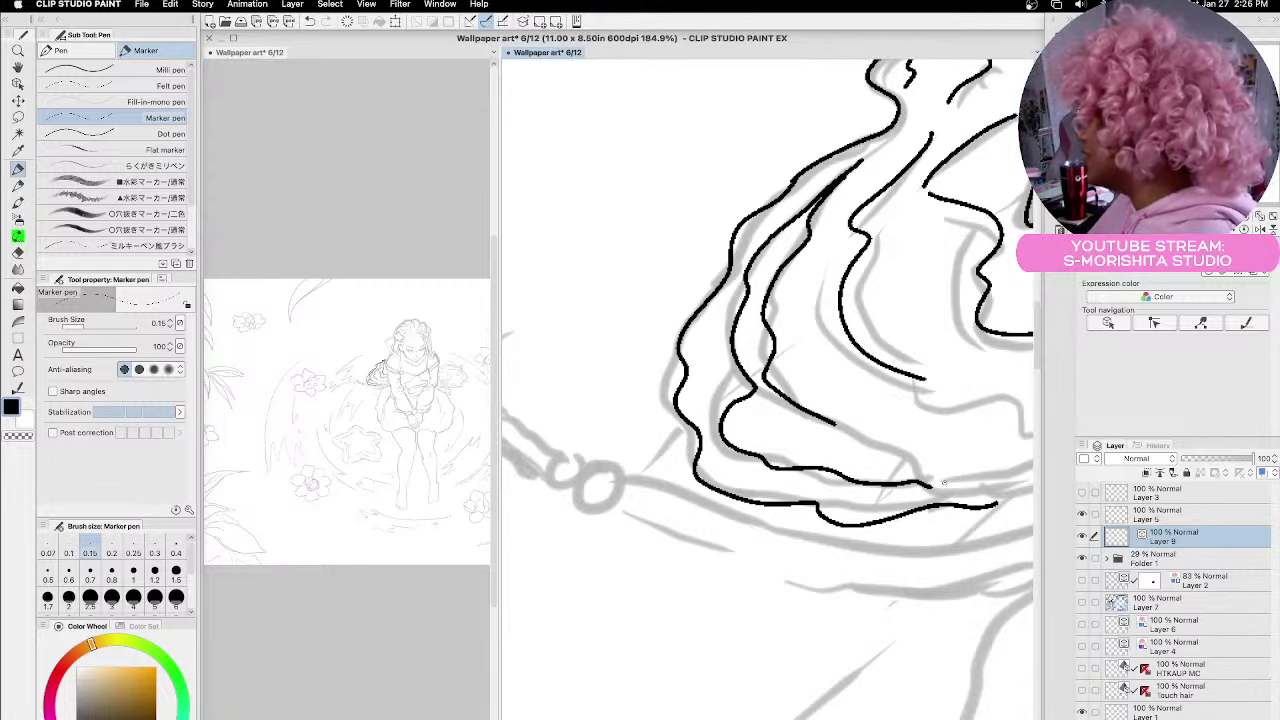
pyautogui.moveTo(859, 430)
pyautogui.mouseDown()
pyautogui.moveTo(928, 466)
pyautogui.moveTo(933, 485)
pyautogui.moveTo(870, 470)
pyautogui.moveTo(760, 485)
pyautogui.mouseUp()
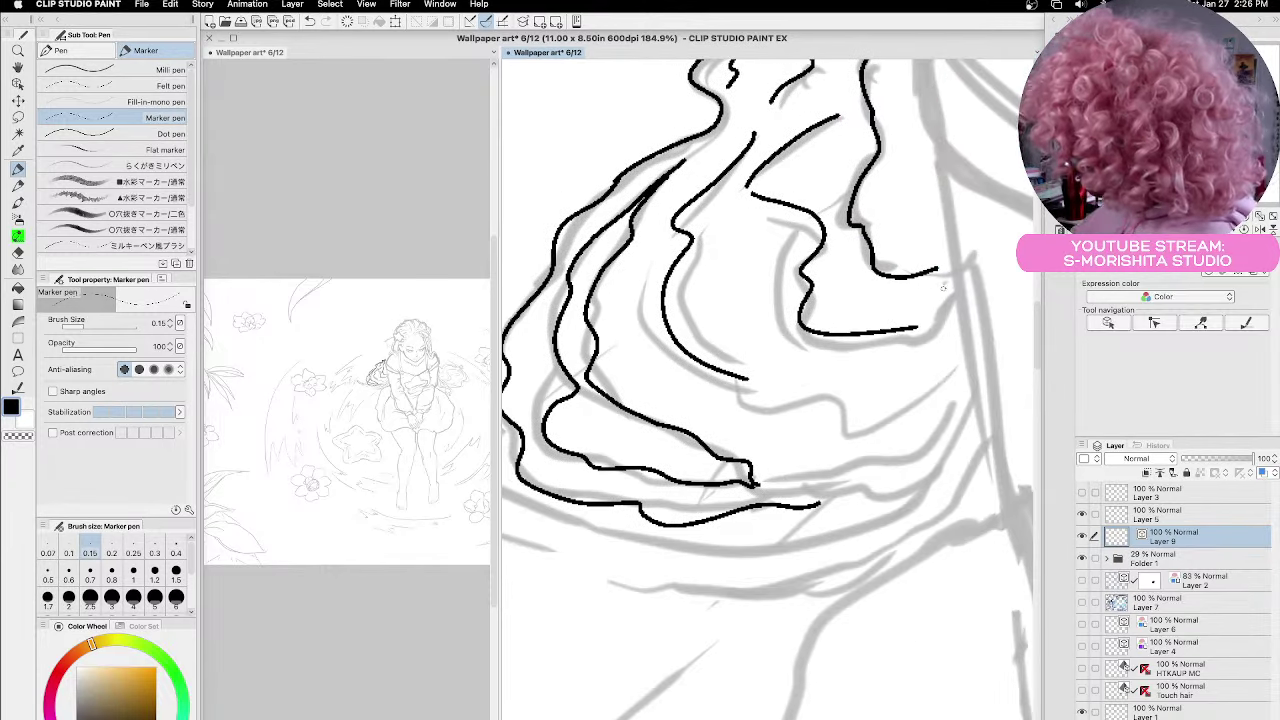
pyautogui.moveTo(951, 296)
pyautogui.mouseDown()
pyautogui.moveTo(928, 326)
pyautogui.moveTo(900, 331)
pyautogui.mouseUp()
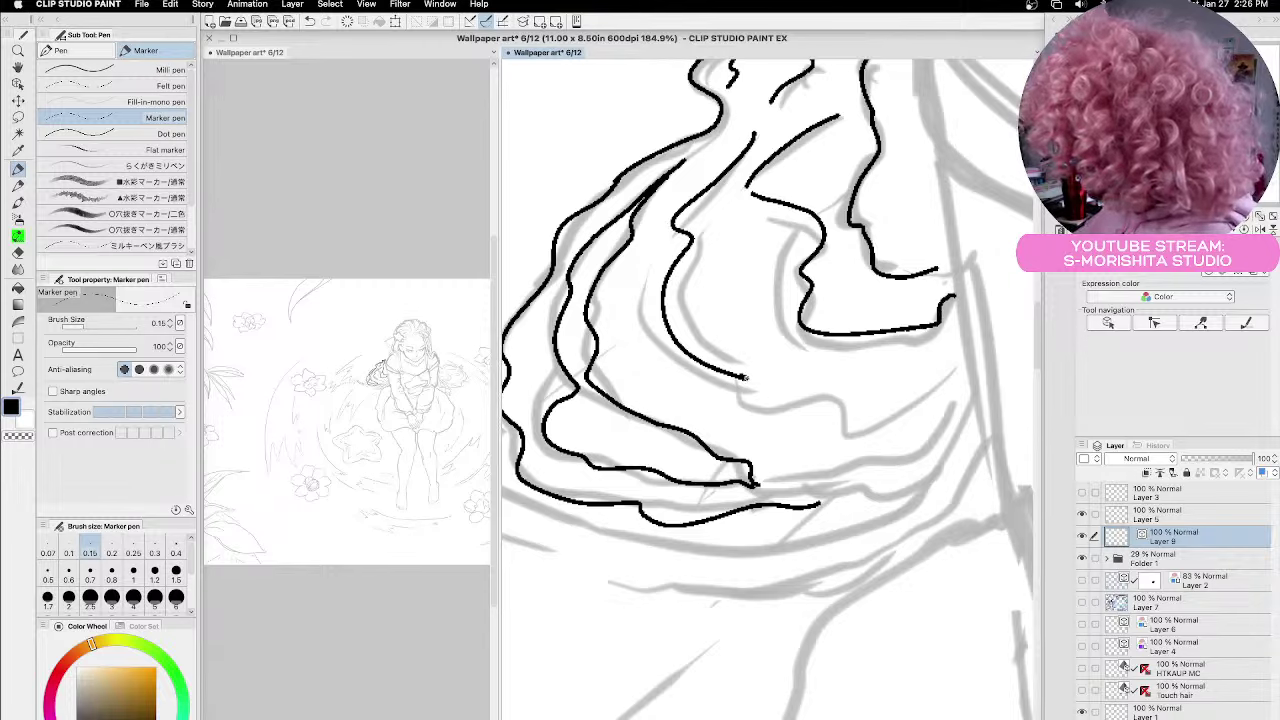
pyautogui.moveTo(744, 377)
pyautogui.mouseDown()
pyautogui.moveTo(753, 407)
pyautogui.moveTo(841, 404)
pyautogui.moveTo(884, 423)
pyautogui.moveTo(952, 370)
pyautogui.moveTo(954, 430)
pyautogui.moveTo(890, 460)
pyautogui.moveTo(758, 483)
pyautogui.moveTo(832, 504)
pyautogui.moveTo(916, 495)
pyautogui.moveTo(982, 396)
pyautogui.mouseUp()
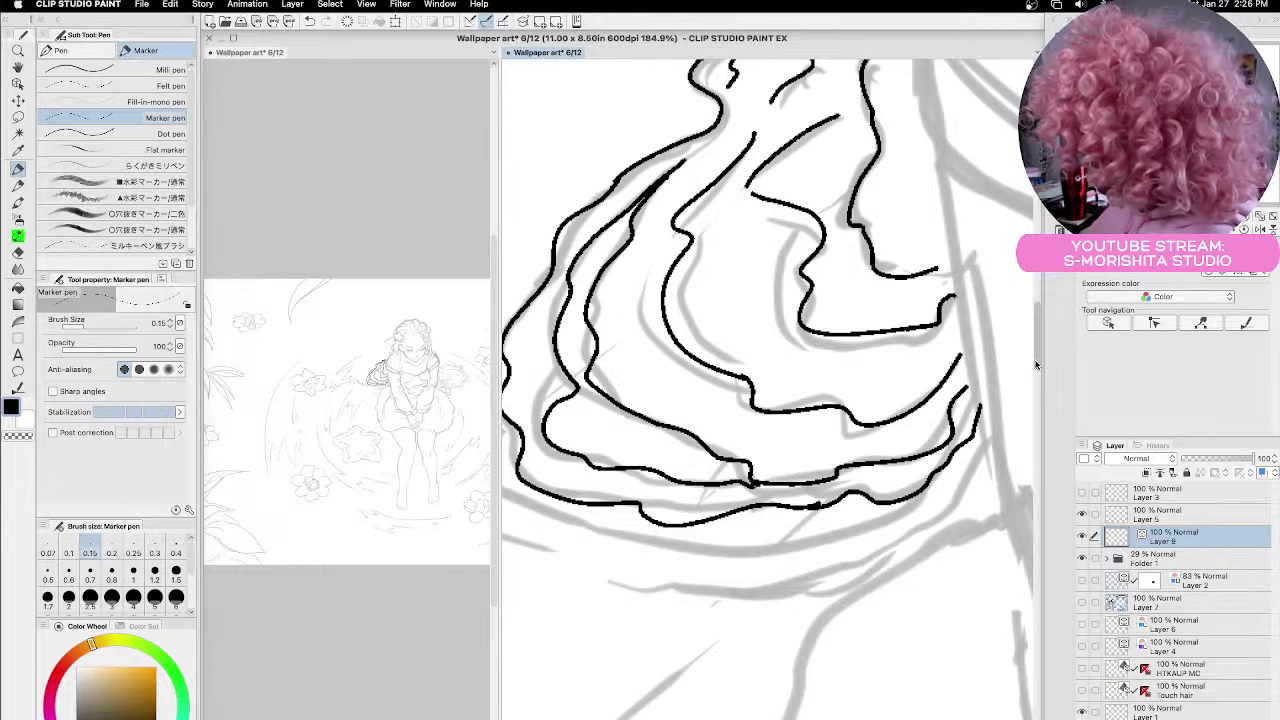
# Ink a short loose strand beneath the topmost bead, between the hair bunch and the shoulder
pyautogui.scroll(10, 1030, 327)
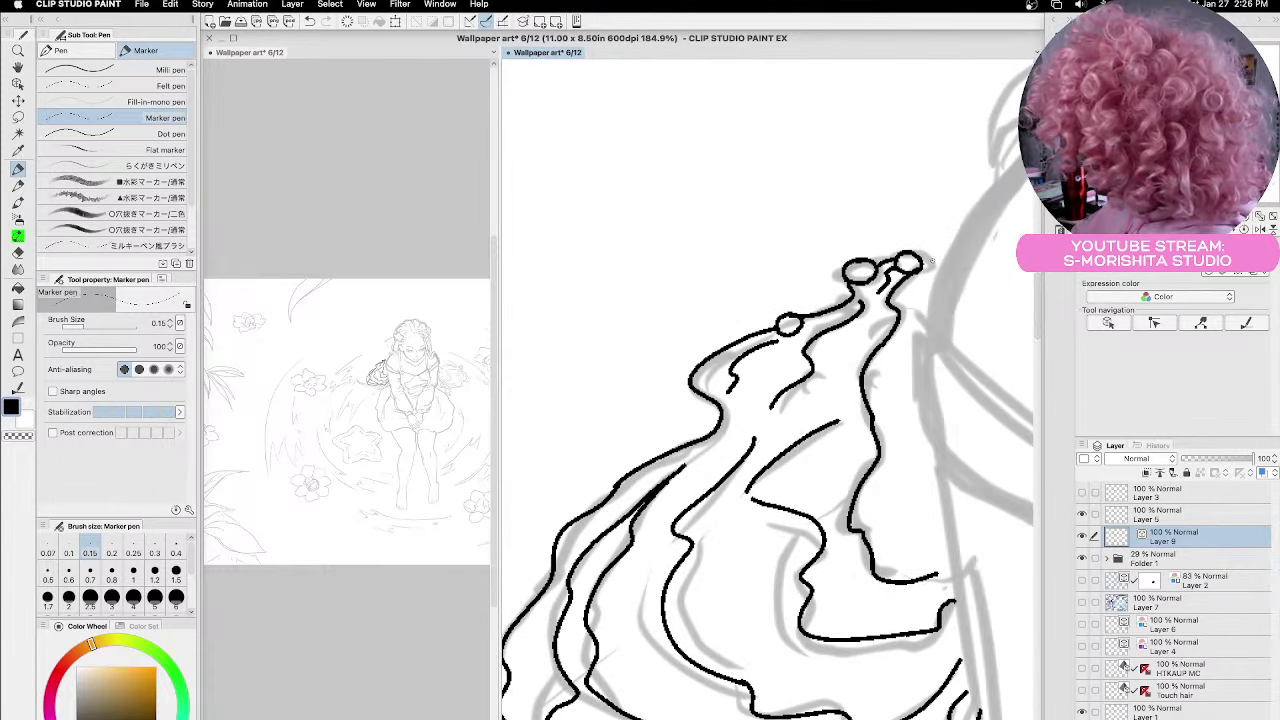
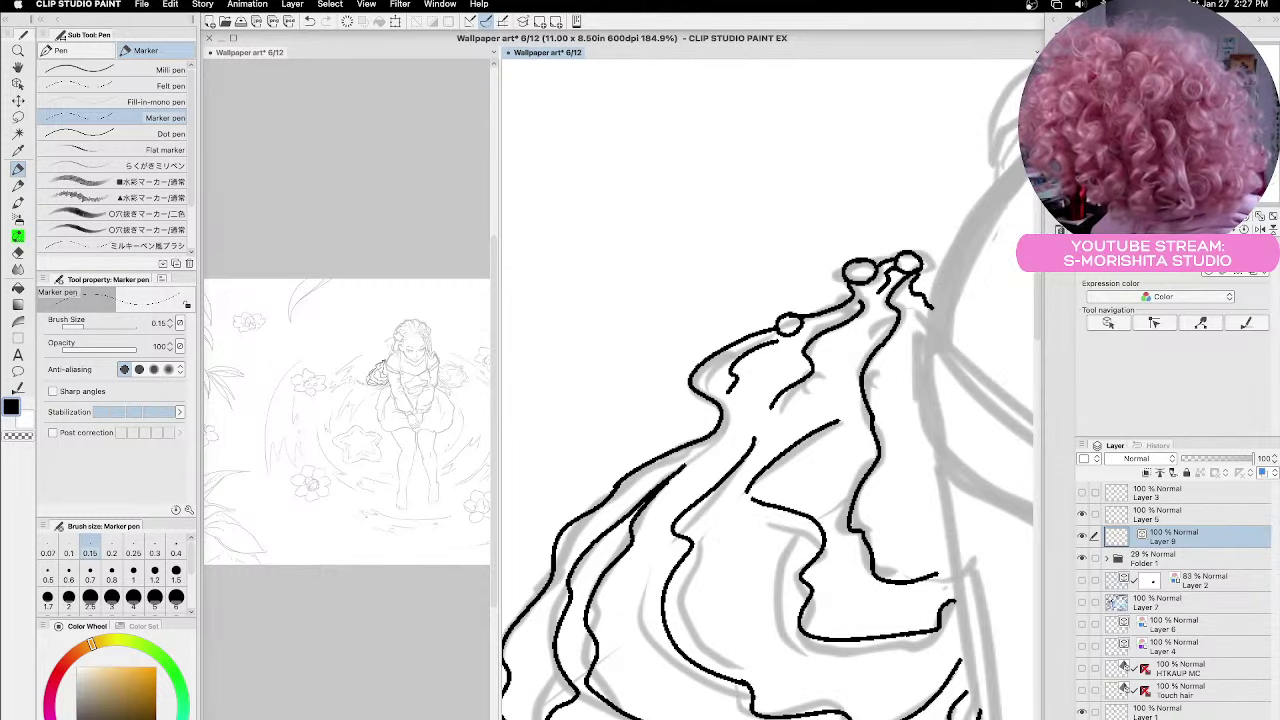
pyautogui.hscroll(5, 1035, 330)
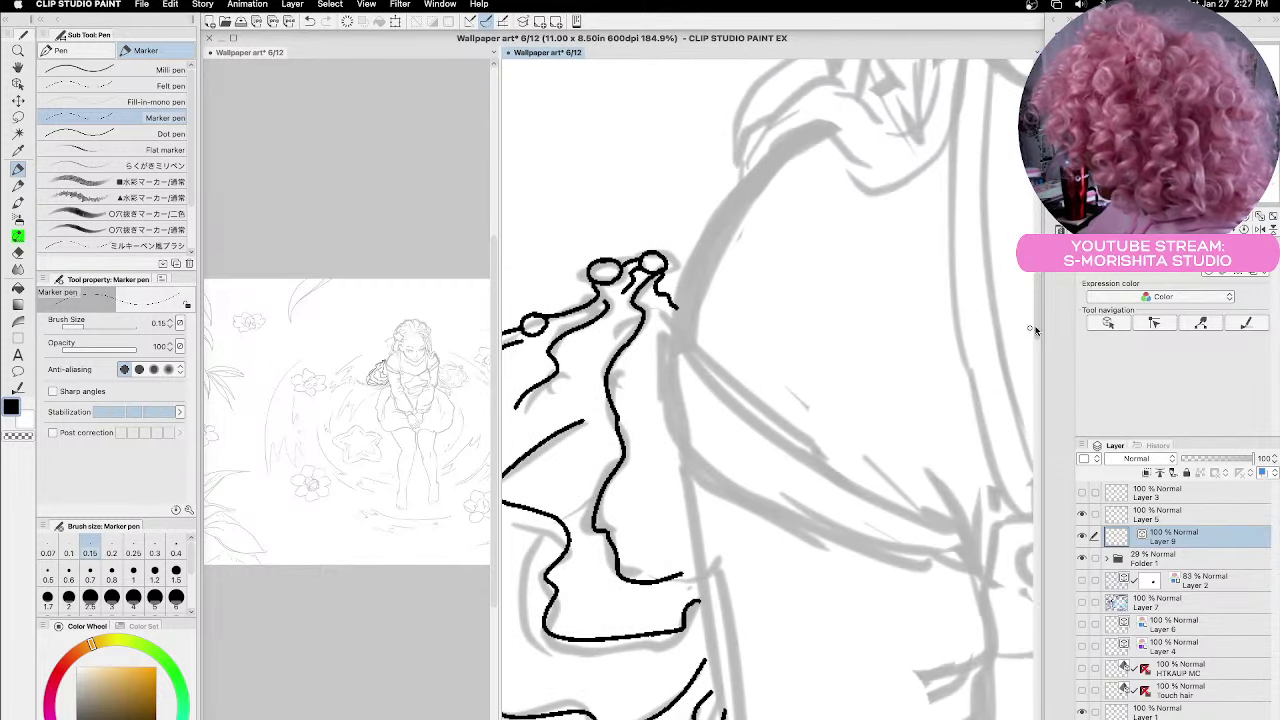
# Ink the bare shoulder's curve and the folded off-shoulder sleeve band beneath it, closing the band at its narrow end
pyautogui.scroll(3, 1035, 330)
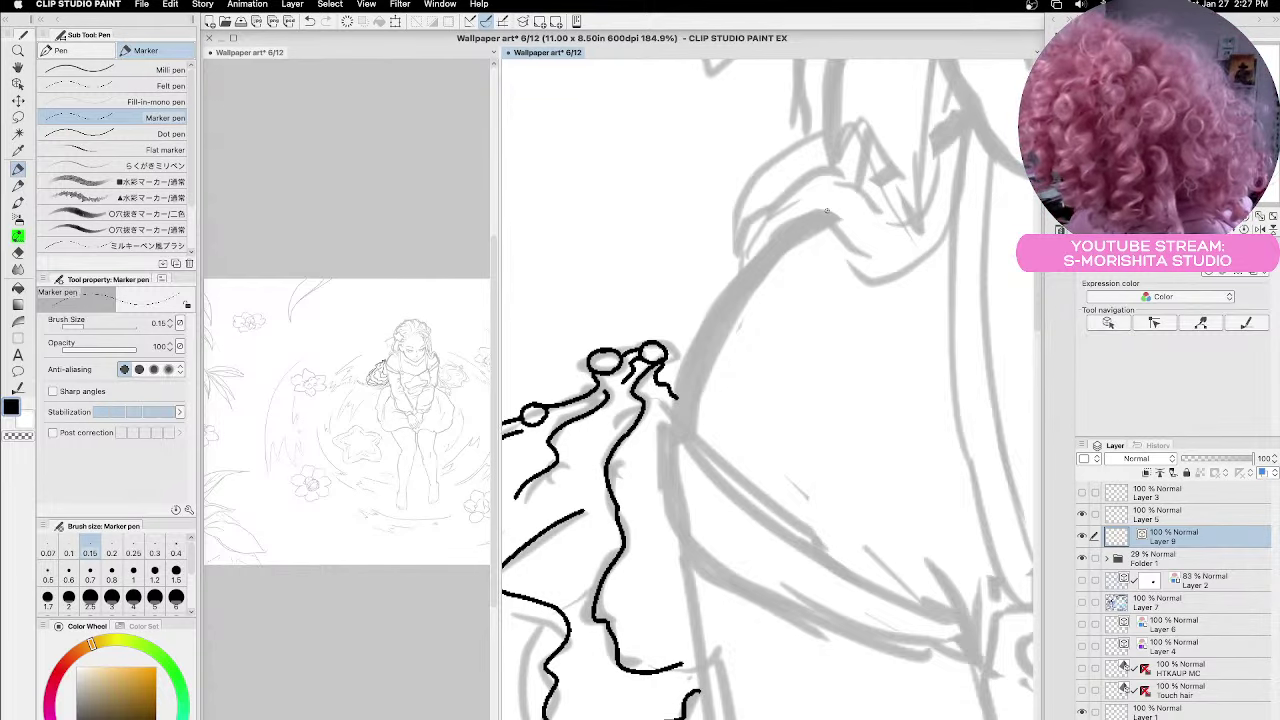
pyautogui.moveTo(827, 211)
pyautogui.mouseDown()
pyautogui.moveTo(760, 250)
pyautogui.moveTo(698, 352)
pyautogui.moveTo(686, 425)
pyautogui.mouseUp()
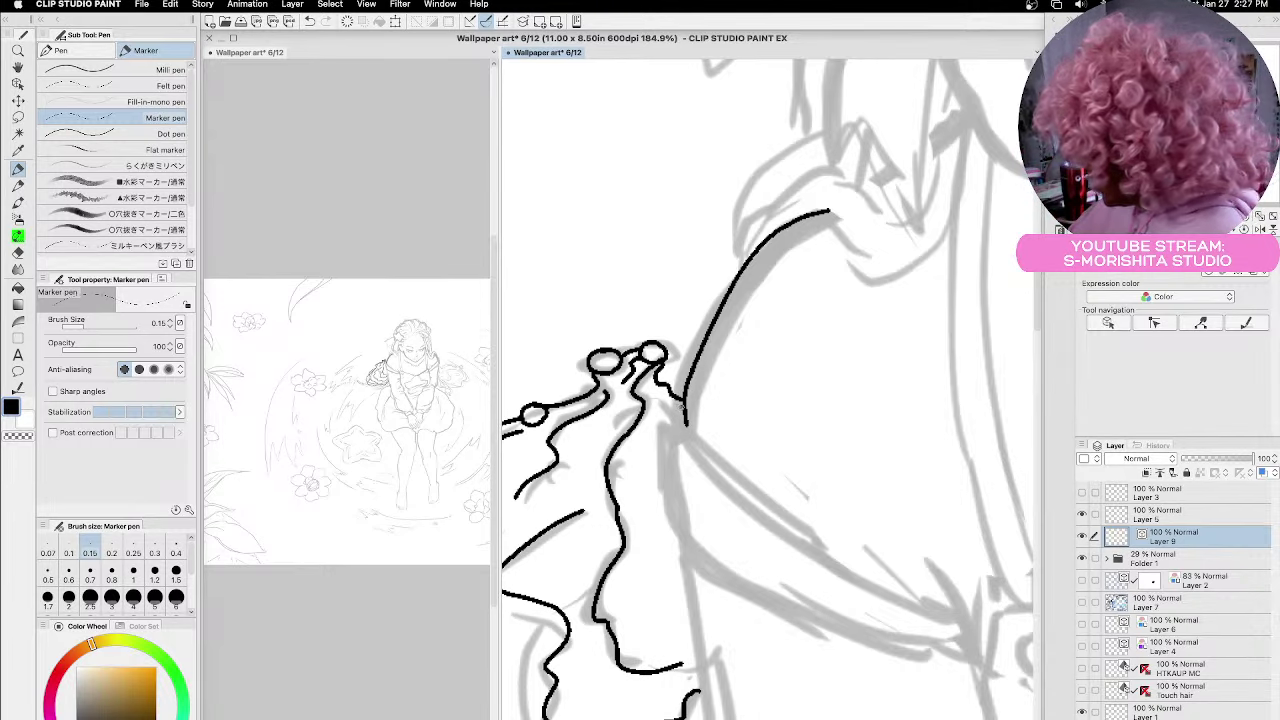
pyautogui.moveTo(668, 408)
pyautogui.mouseDown()
pyautogui.moveTo(677, 540)
pyautogui.moveTo(700, 572)
pyautogui.moveTo(752, 596)
pyautogui.mouseUp()
pyautogui.moveTo(680, 416); pyautogui.dragTo(853, 578)
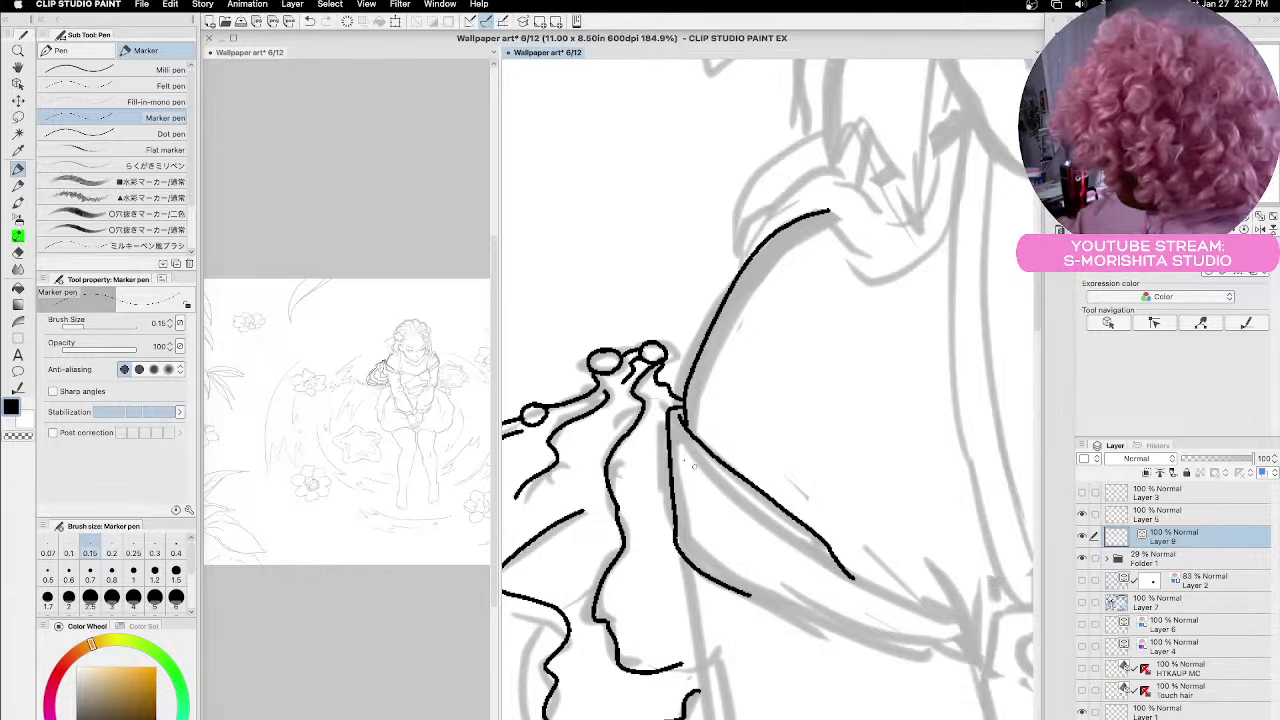
pyautogui.moveTo(716, 481)
pyautogui.mouseDown()
pyautogui.moveTo(798, 551)
pyautogui.moveTo(910, 604)
pyautogui.mouseUp()
pyautogui.moveTo(834, 555); pyautogui.dragTo(947, 619)
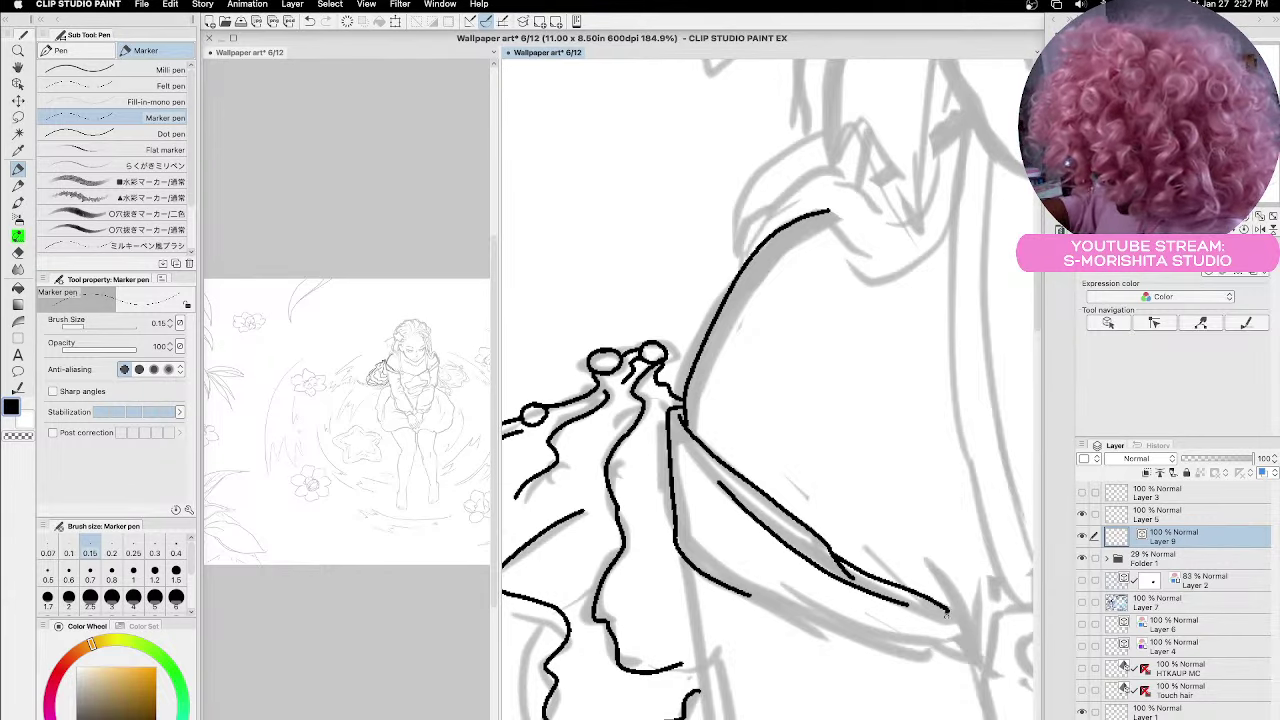
pyautogui.moveTo(755, 601)
pyautogui.mouseDown()
pyautogui.moveTo(883, 642)
pyautogui.moveTo(942, 641)
pyautogui.mouseUp()
pyautogui.moveTo(822, 632)
pyautogui.mouseDown()
pyautogui.moveTo(906, 659)
pyautogui.moveTo(963, 654)
pyautogui.mouseUp()
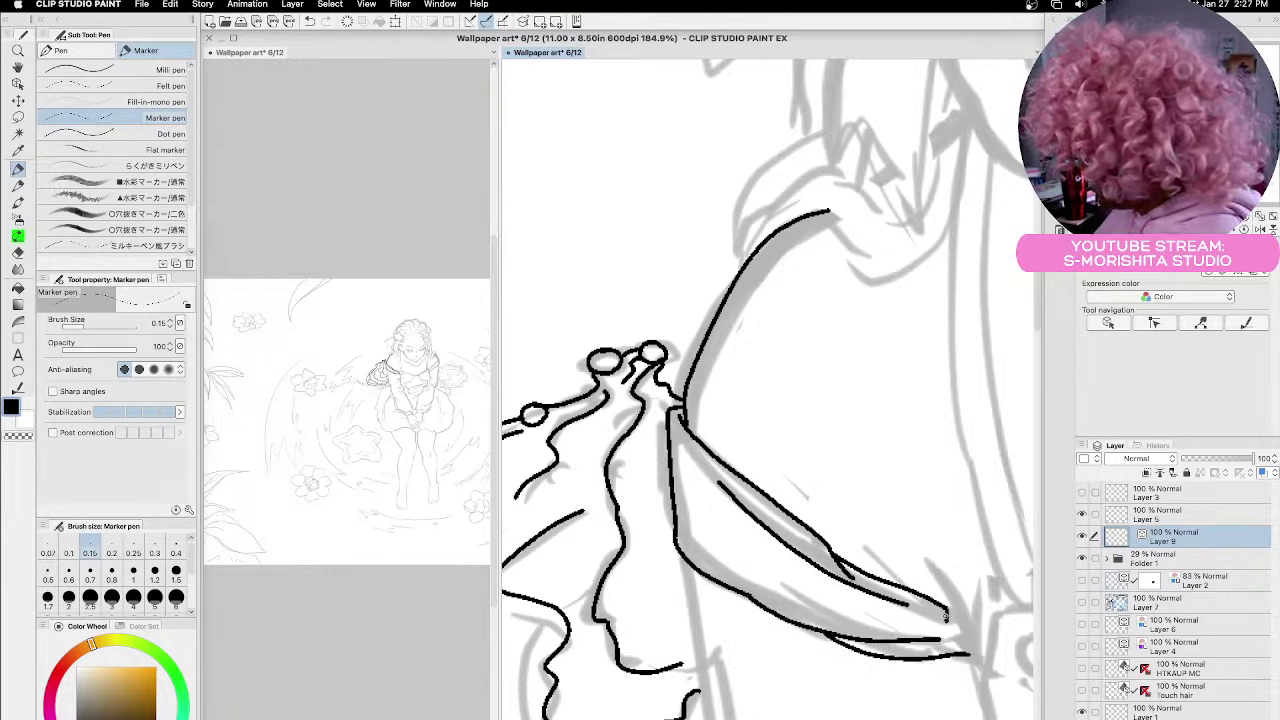
pyautogui.moveTo(921, 614); pyautogui.dragTo(963, 628)
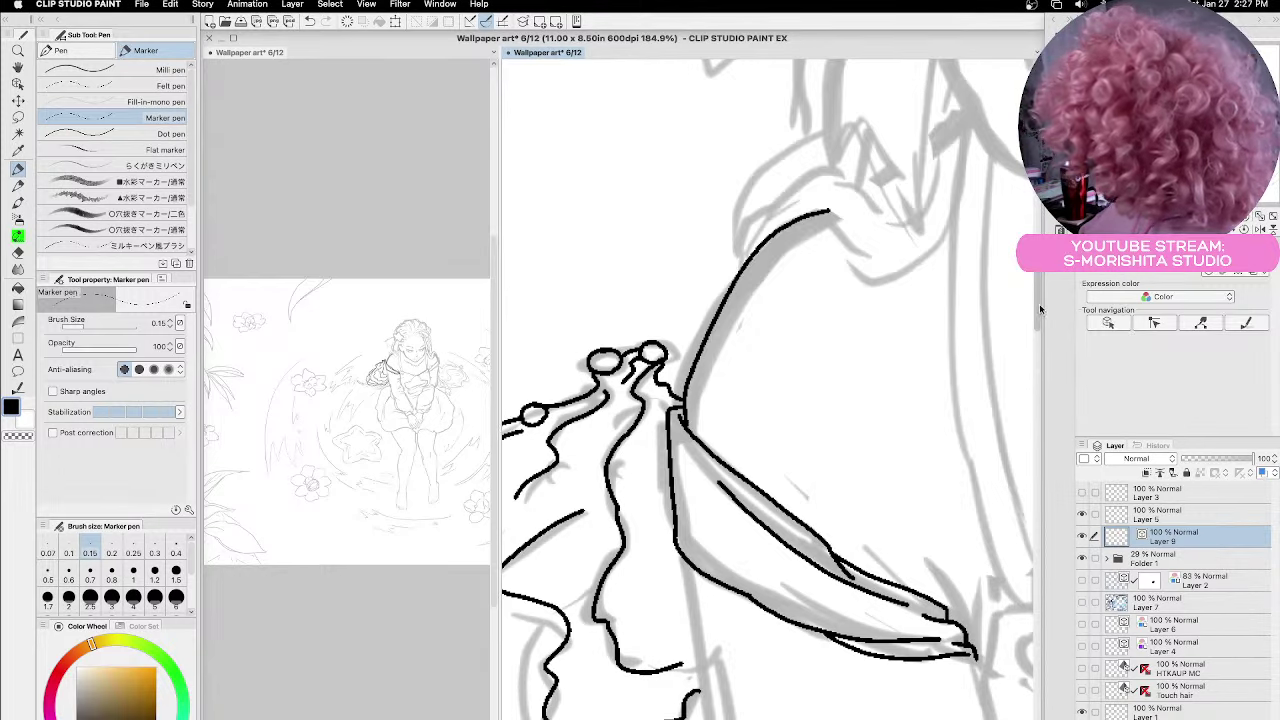
# Ink the upper sleeve's long outer edge, its inner edge and the curved folds along the inner side
pyautogui.scroll(-8, 1039, 303)
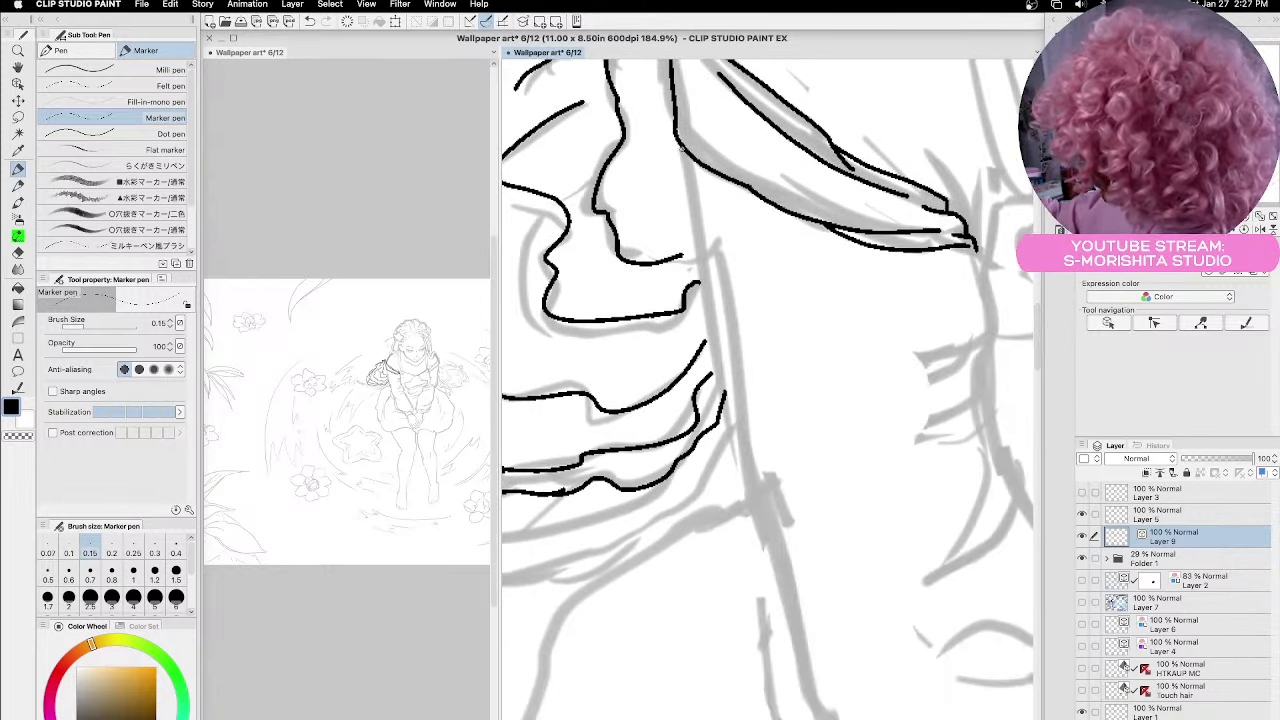
pyautogui.moveTo(678, 148)
pyautogui.mouseDown()
pyautogui.moveTo(720, 378)
pyautogui.moveTo(782, 578)
pyautogui.mouseUp()
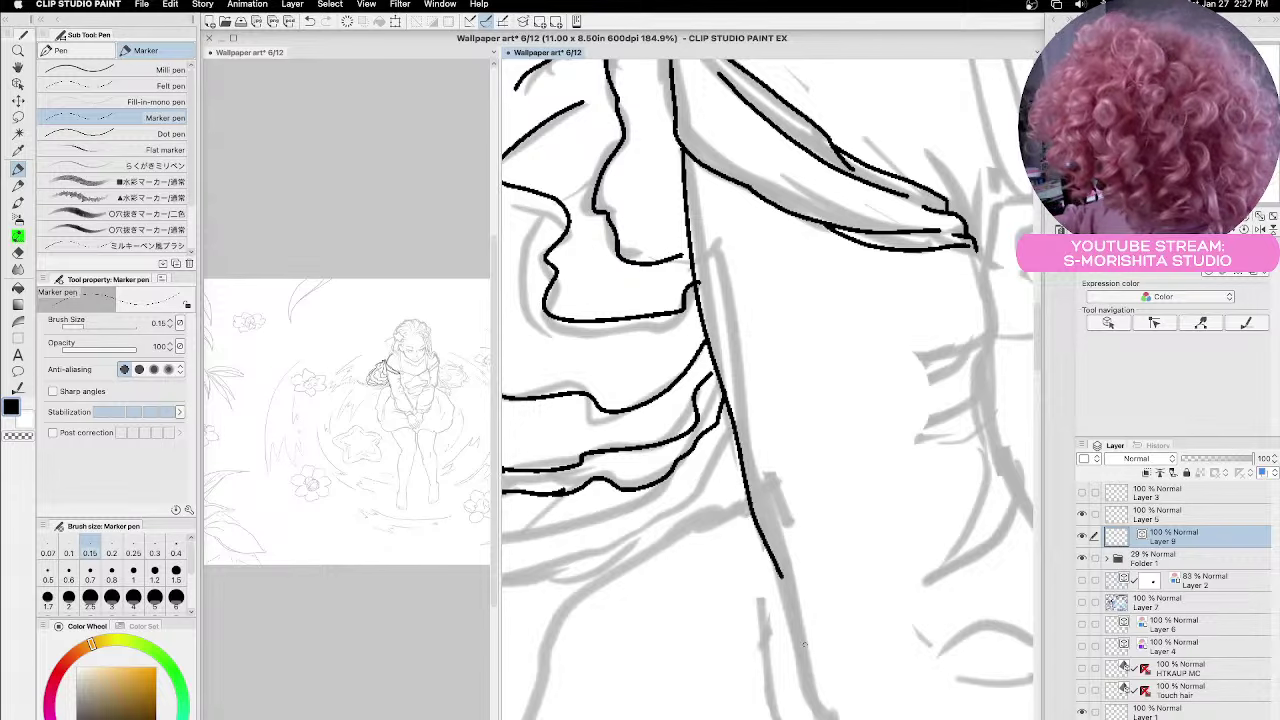
pyautogui.scroll(-1, 1039, 360)
pyautogui.moveTo(975, 205)
pyautogui.mouseDown()
pyautogui.moveTo(992, 298)
pyautogui.moveTo(938, 360)
pyautogui.mouseUp()
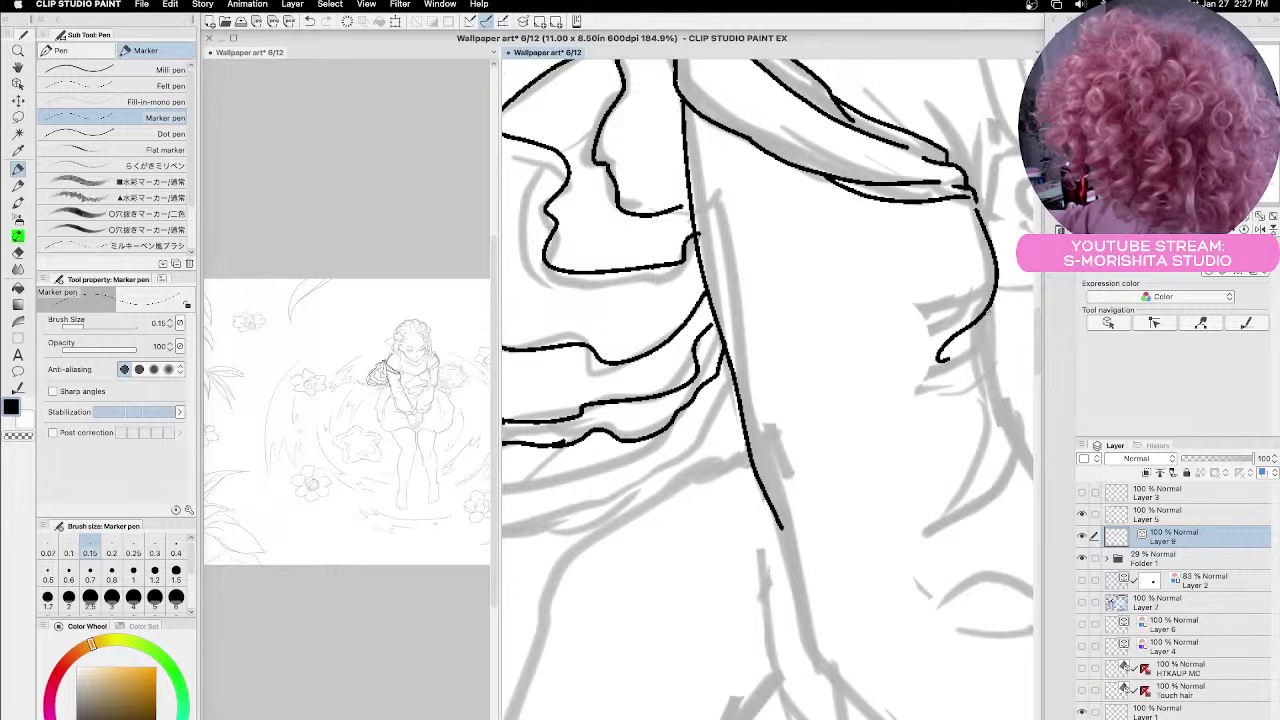
pyautogui.moveTo(988, 308)
pyautogui.mouseDown()
pyautogui.moveTo(968, 369)
pyautogui.moveTo(853, 411)
pyautogui.mouseUp()
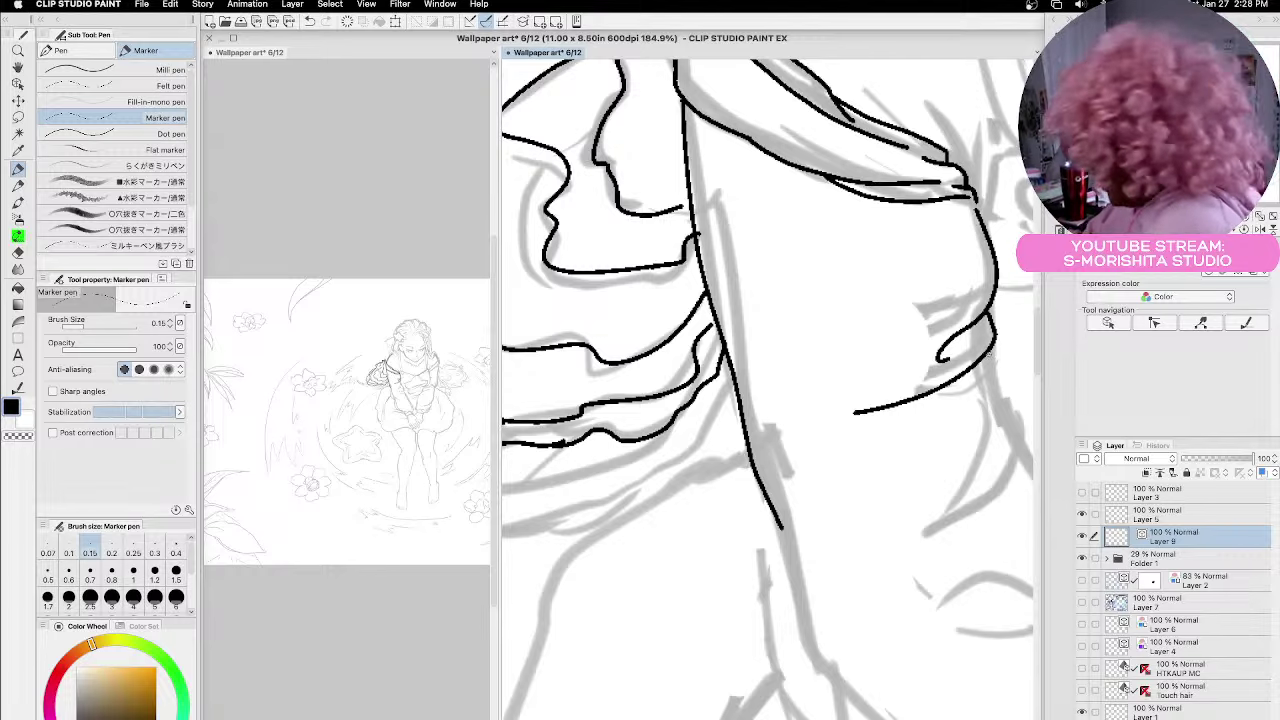
pyautogui.moveTo(990, 351)
pyautogui.mouseDown()
pyautogui.moveTo(1018, 412)
pyautogui.moveTo(926, 535)
pyautogui.mouseUp()
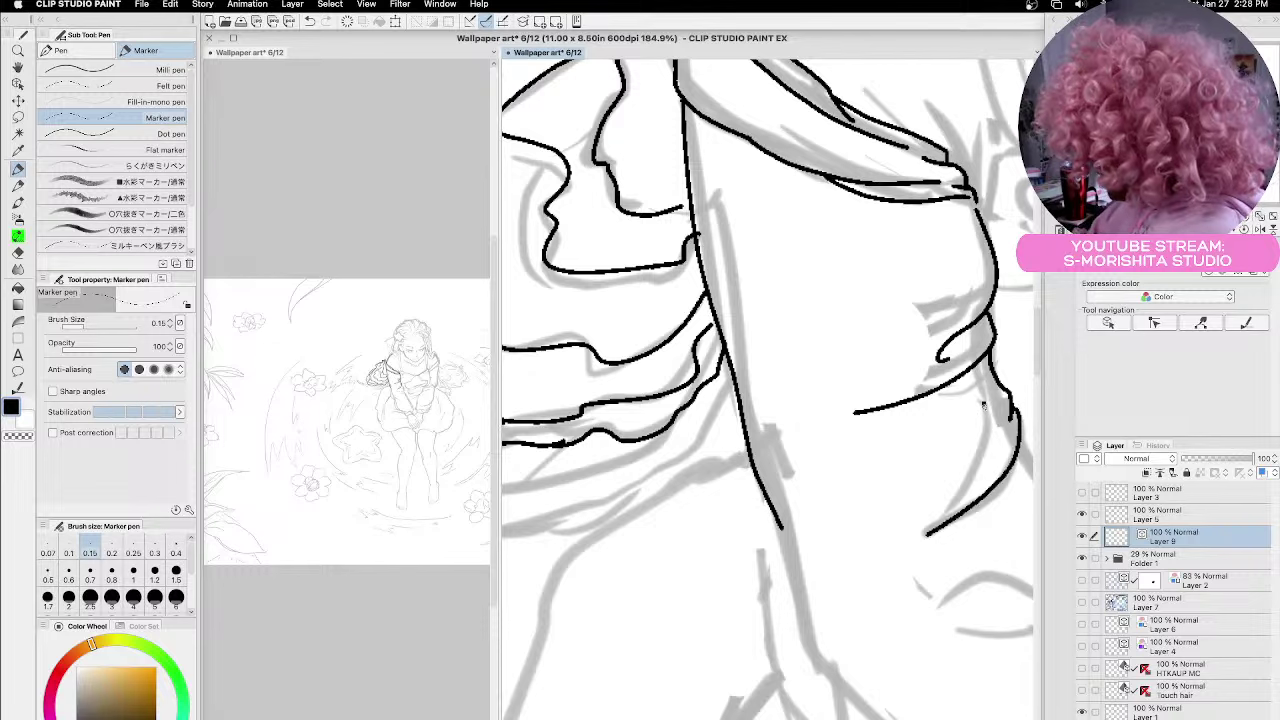
pyautogui.moveTo(983, 405); pyautogui.dragTo(928, 522)
pyautogui.scroll(-5, 1036, 340)
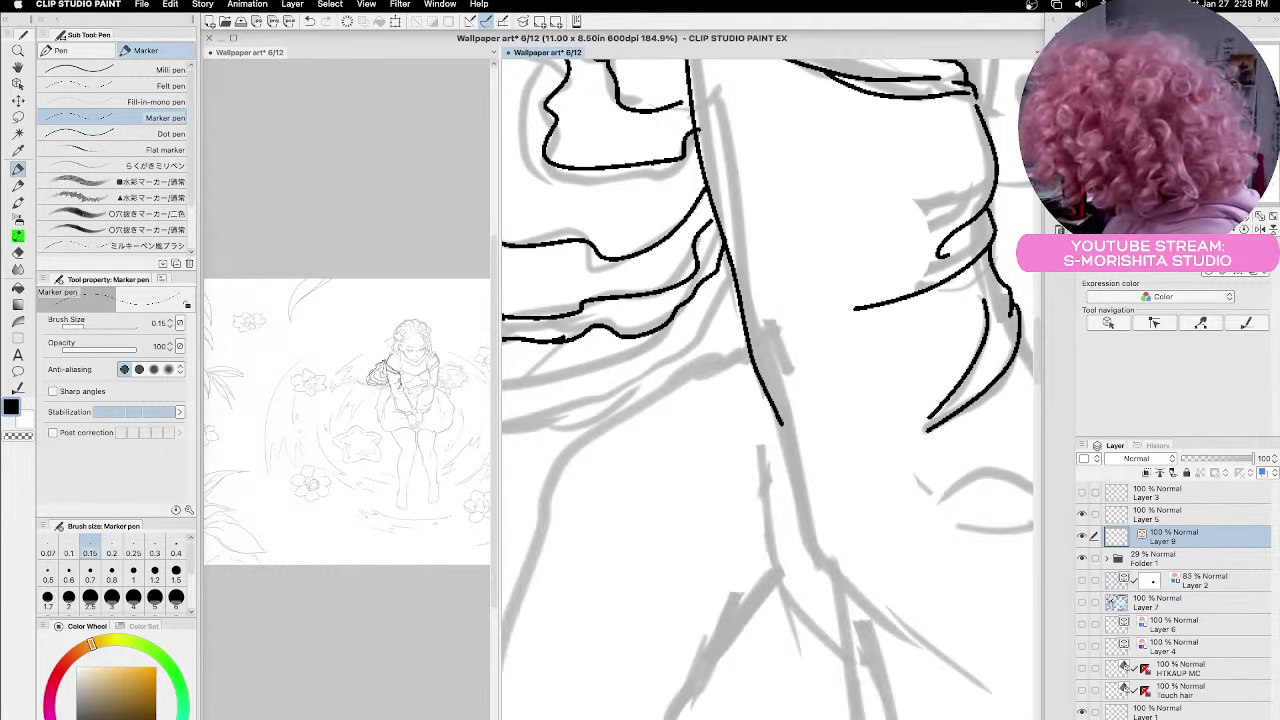
# Continue the sleeve's outer edge past the elbow to the forearm and ink the elbow folds on both sides
pyautogui.hscroll(4, 767, 388)
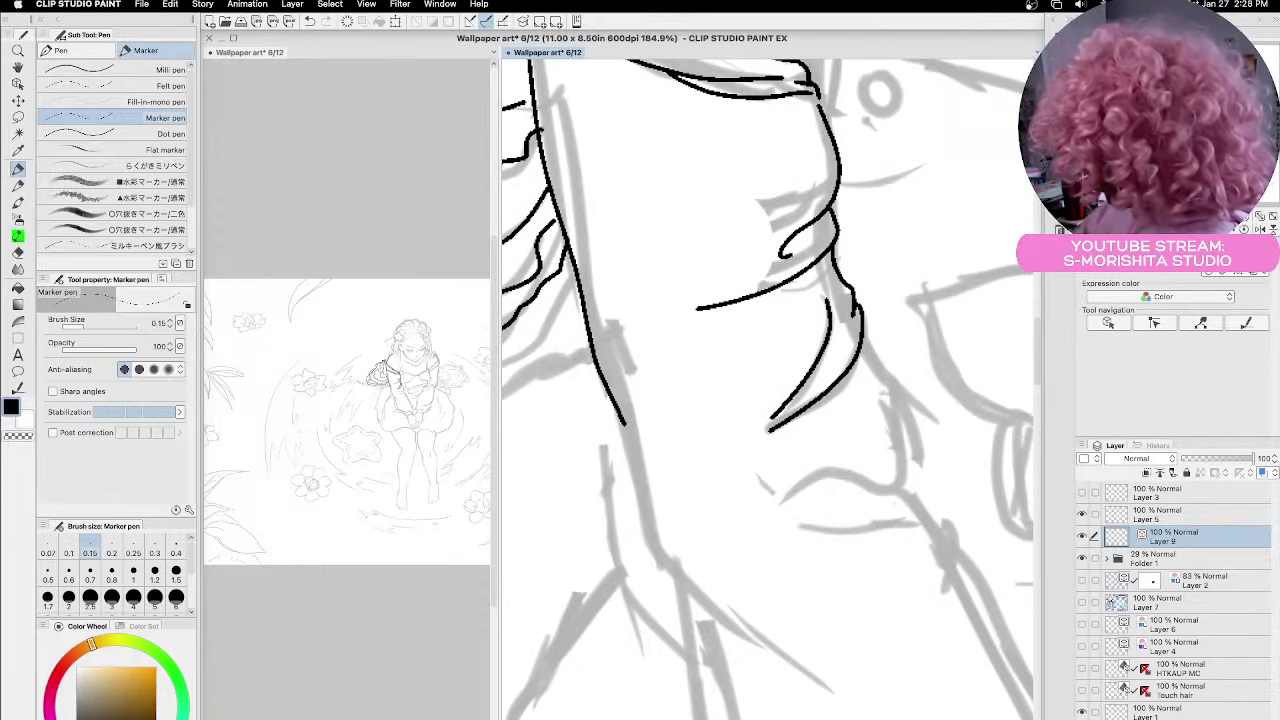
pyautogui.moveTo(620, 416)
pyautogui.mouseDown()
pyautogui.moveTo(698, 594)
pyautogui.moveTo(775, 656)
pyautogui.mouseUp()
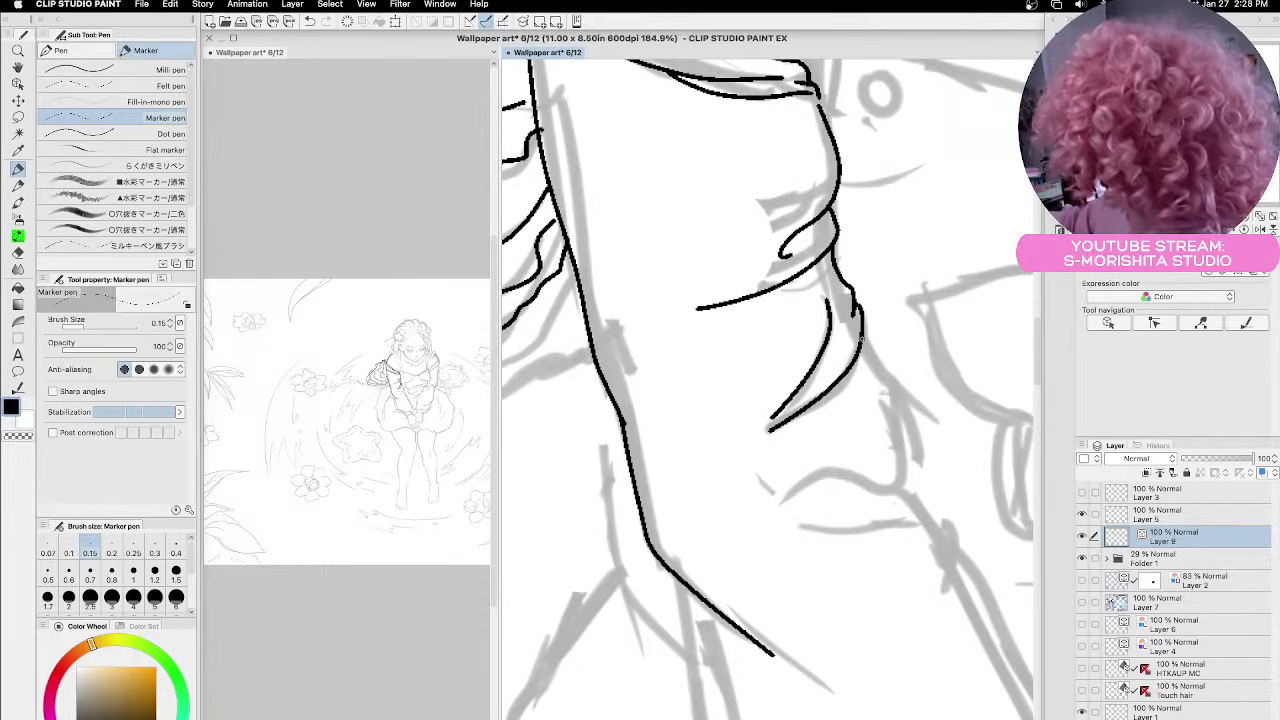
pyautogui.moveTo(868, 354)
pyautogui.mouseDown()
pyautogui.moveTo(898, 392)
pyautogui.moveTo(907, 472)
pyautogui.mouseUp()
pyautogui.moveTo(778, 504)
pyautogui.mouseDown()
pyautogui.moveTo(840, 471)
pyautogui.moveTo(900, 486)
pyautogui.mouseUp()
pyautogui.scroll(-5, 1037, 380)
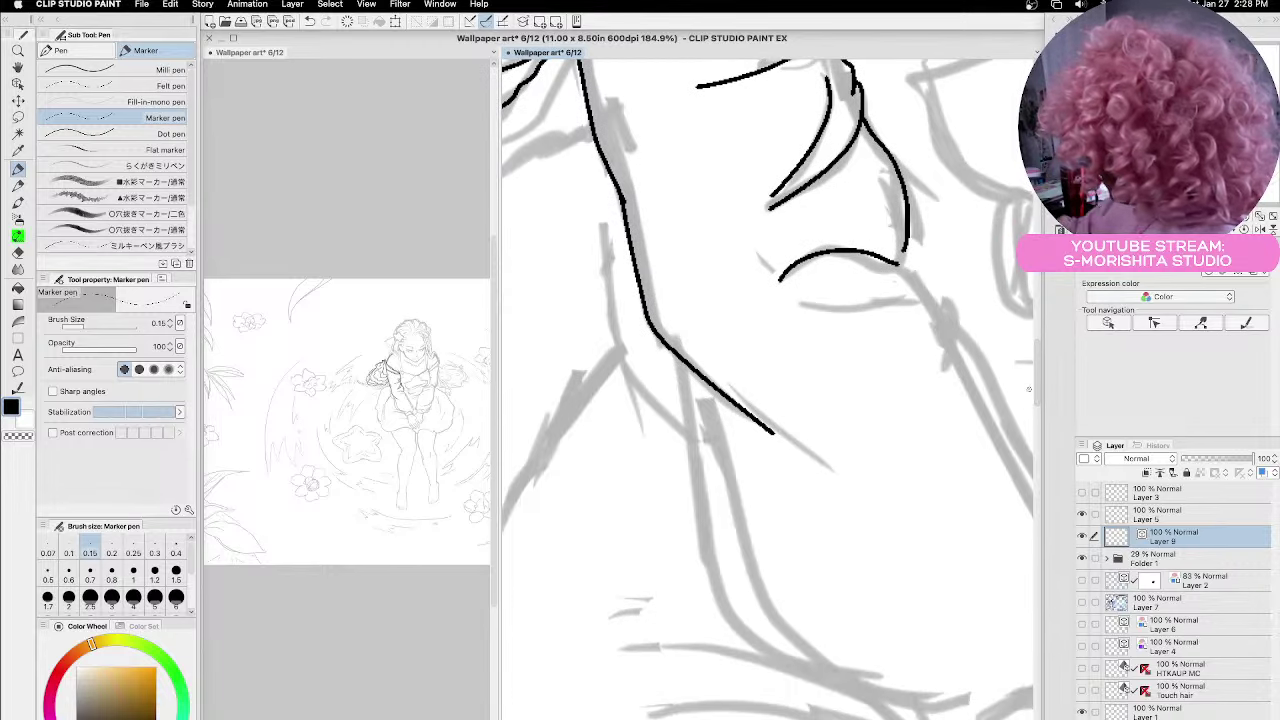
pyautogui.moveTo(678, 364)
pyautogui.mouseDown()
pyautogui.moveTo(708, 584)
pyautogui.moveTo(756, 659)
pyautogui.moveTo(890, 691)
pyautogui.mouseUp()
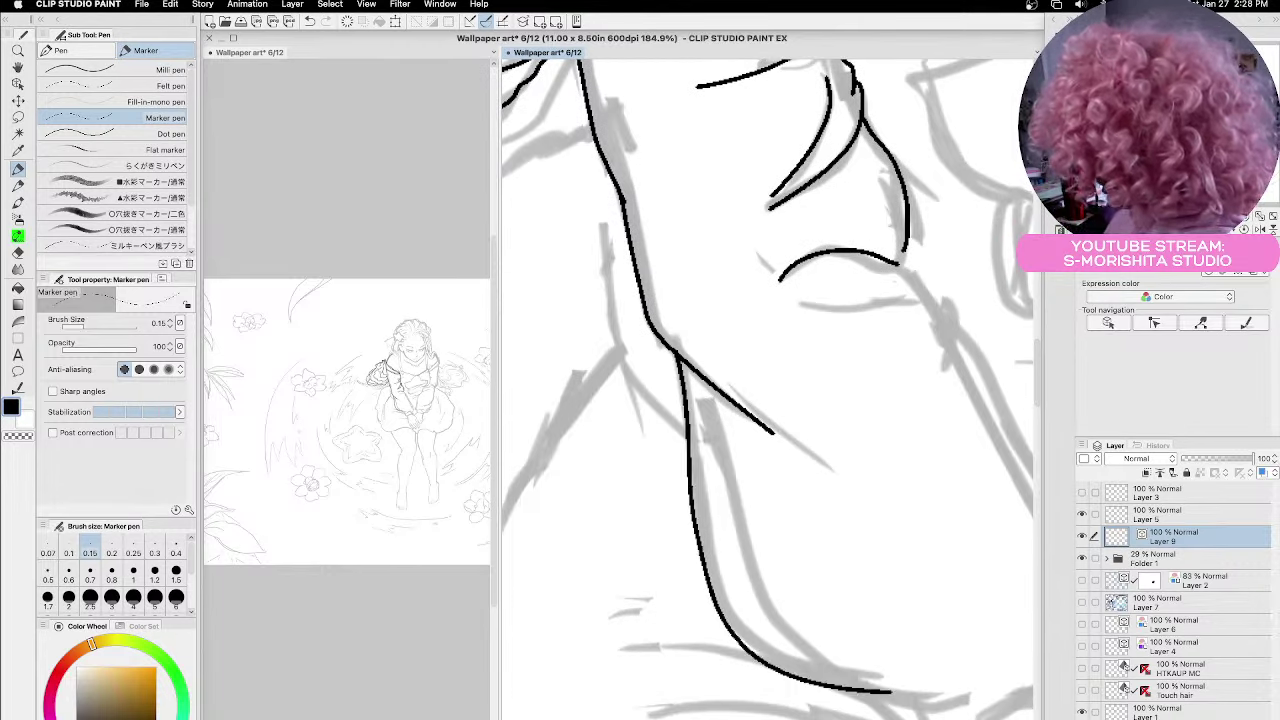
# Ink the forearm sleeve's inner edge, its rounded lower opening and the cuff band at the wrist
pyautogui.hscroll(5, 1037, 398)
pyautogui.scroll(-2, 1037, 398)
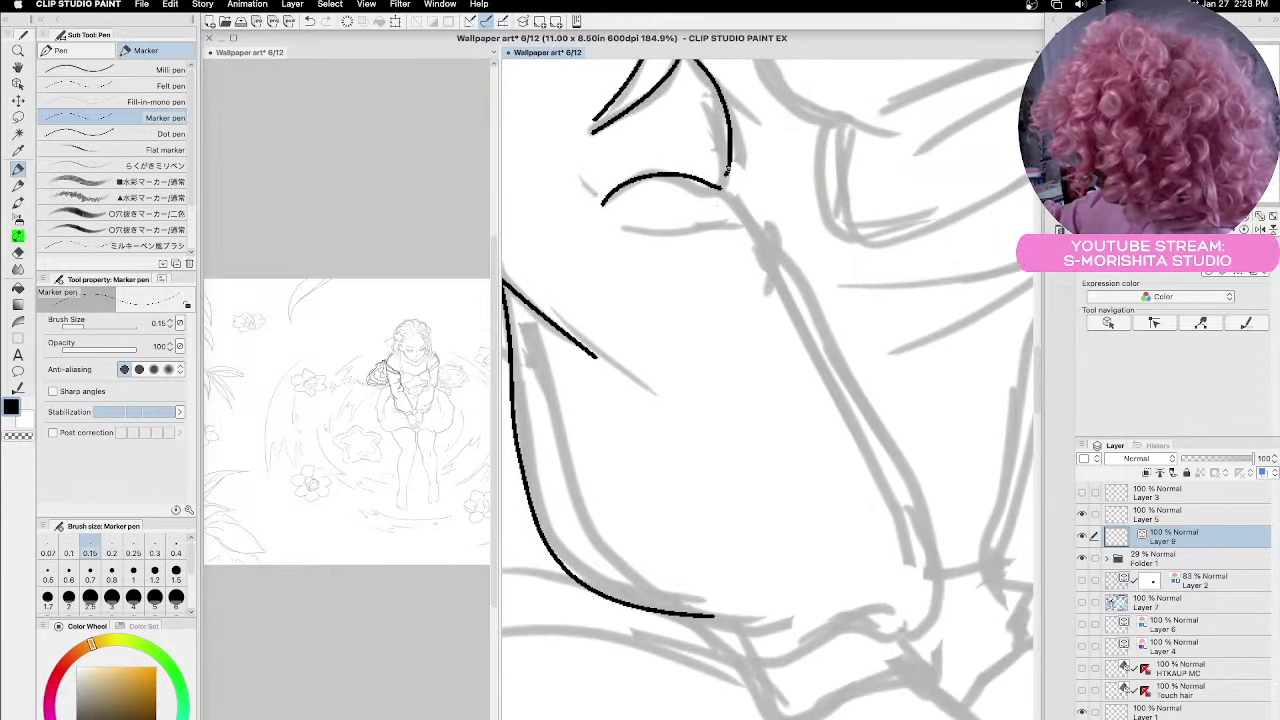
pyautogui.moveTo(727, 166)
pyautogui.mouseDown()
pyautogui.moveTo(934, 538)
pyautogui.moveTo(932, 611)
pyautogui.moveTo(908, 640)
pyautogui.moveTo(870, 636)
pyautogui.mouseUp()
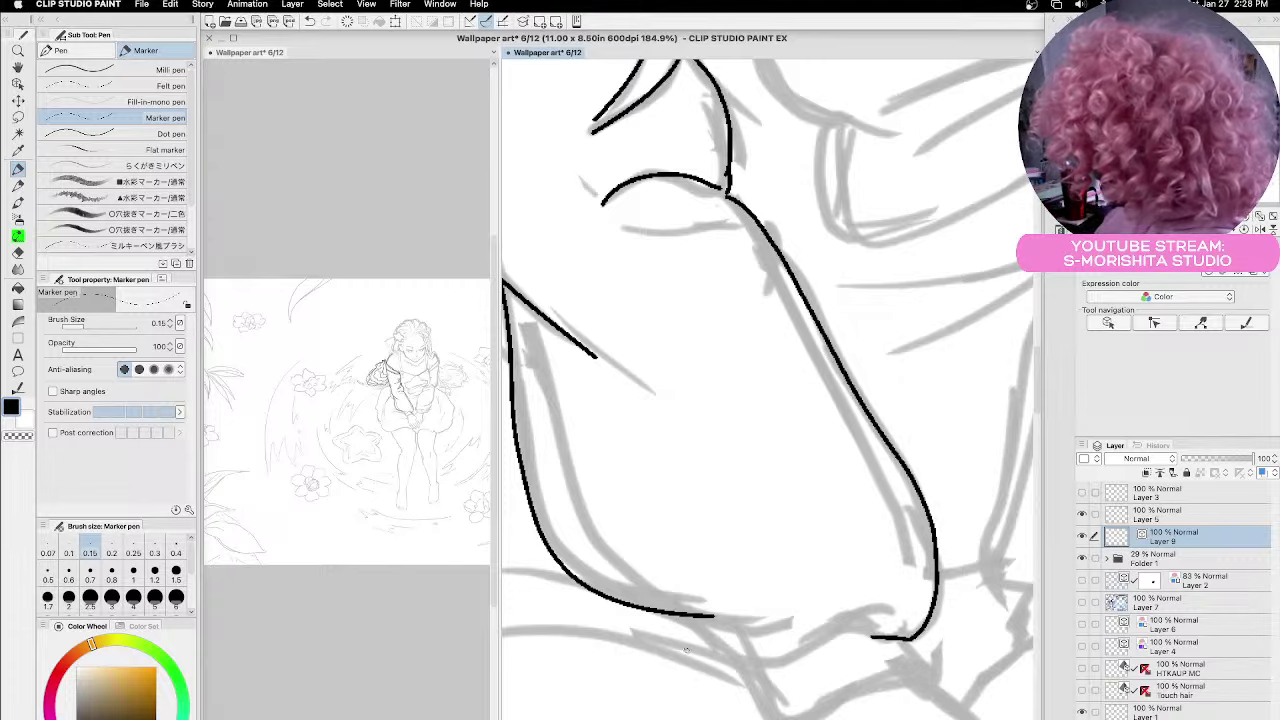
pyautogui.moveTo(657, 612)
pyautogui.mouseDown()
pyautogui.moveTo(702, 660)
pyautogui.moveTo(882, 608)
pyautogui.moveTo(902, 614)
pyautogui.mouseUp()
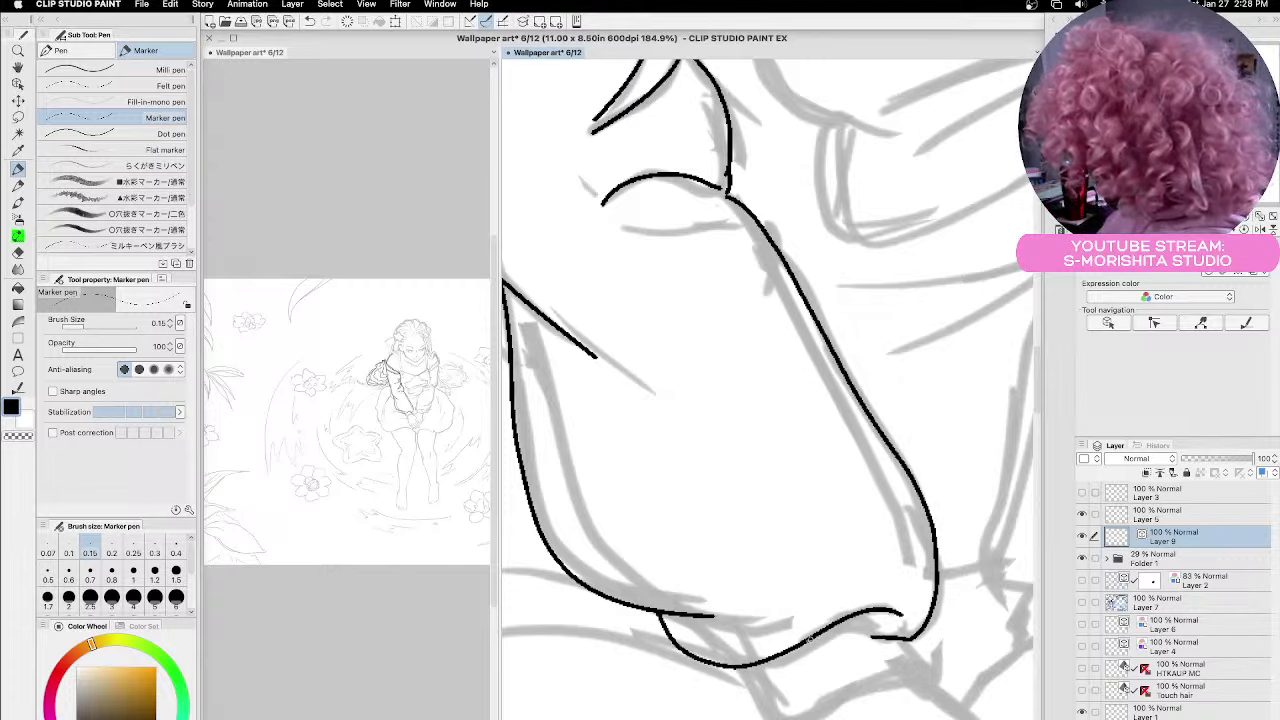
pyautogui.moveTo(816, 636); pyautogui.dragTo(884, 633)
pyautogui.scroll(-3, 1031, 399)
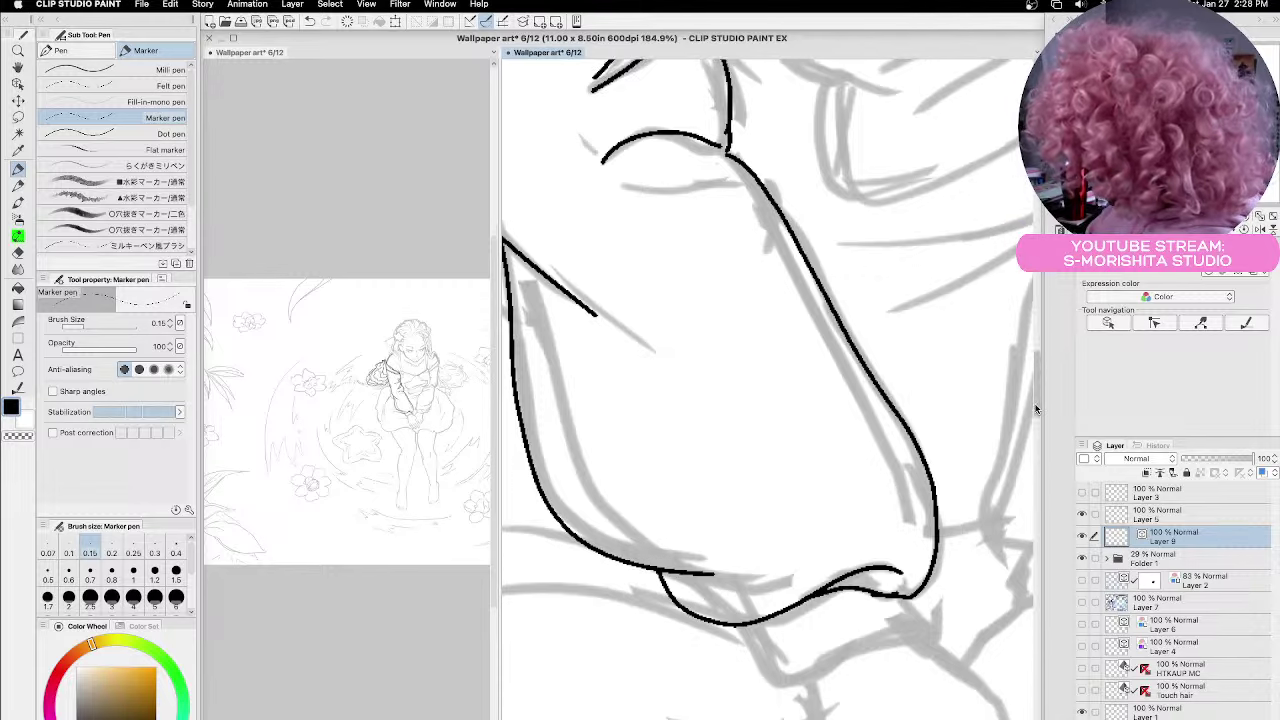
pyautogui.moveTo(743, 548)
pyautogui.mouseDown()
pyautogui.moveTo(772, 598)
pyautogui.moveTo(798, 612)
pyautogui.moveTo(924, 553)
pyautogui.moveTo(938, 565)
pyautogui.mouseUp()
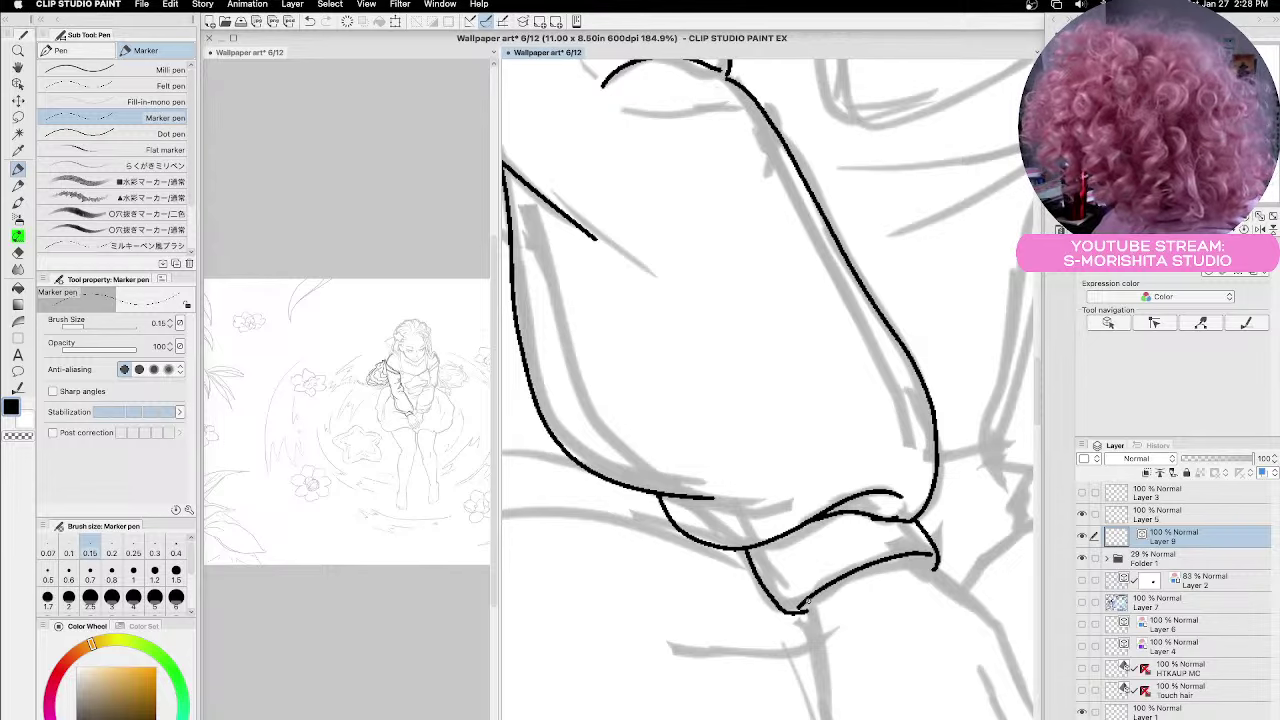
# Ink a short crease line below the curved fold at the inner elbow
pyautogui.moveTo(1038, 414); pyautogui.dragTo(1025, 376)
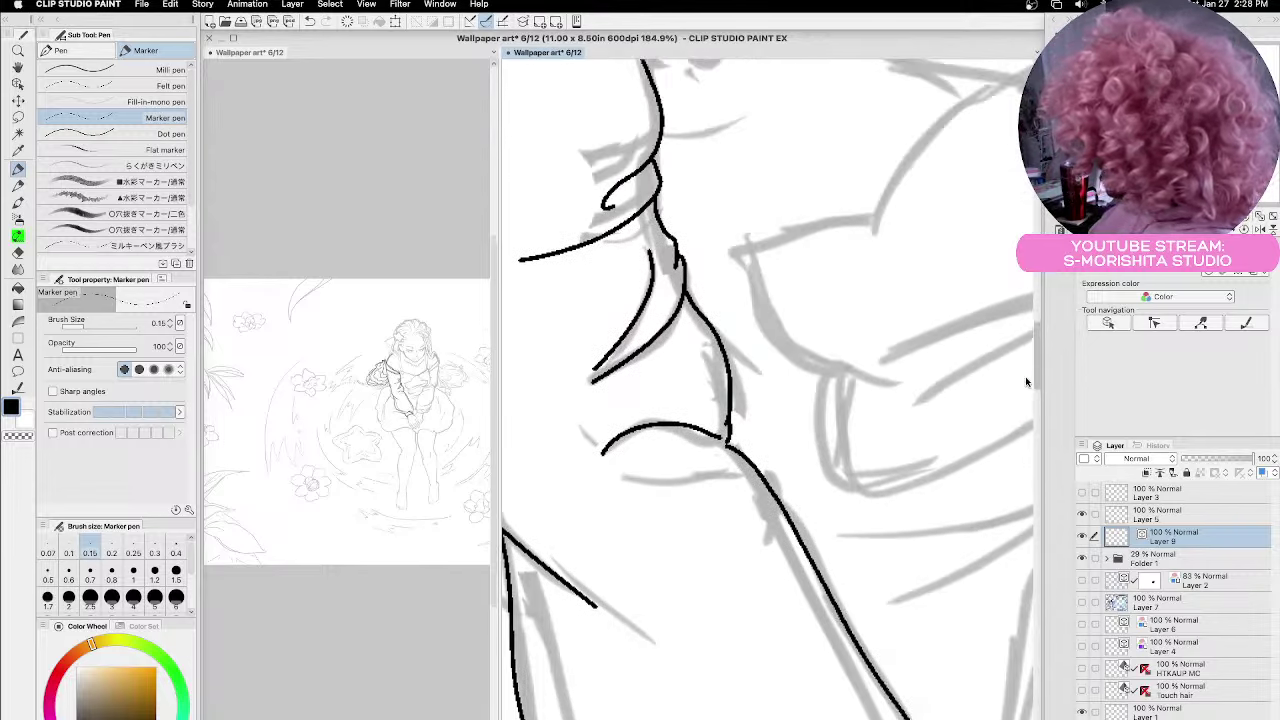
pyautogui.scroll(3, 1020, 377)
pyautogui.moveTo(590, 586)
pyautogui.mouseDown()
pyautogui.moveTo(716, 588)
pyautogui.moveTo(746, 561)
pyautogui.mouseUp()
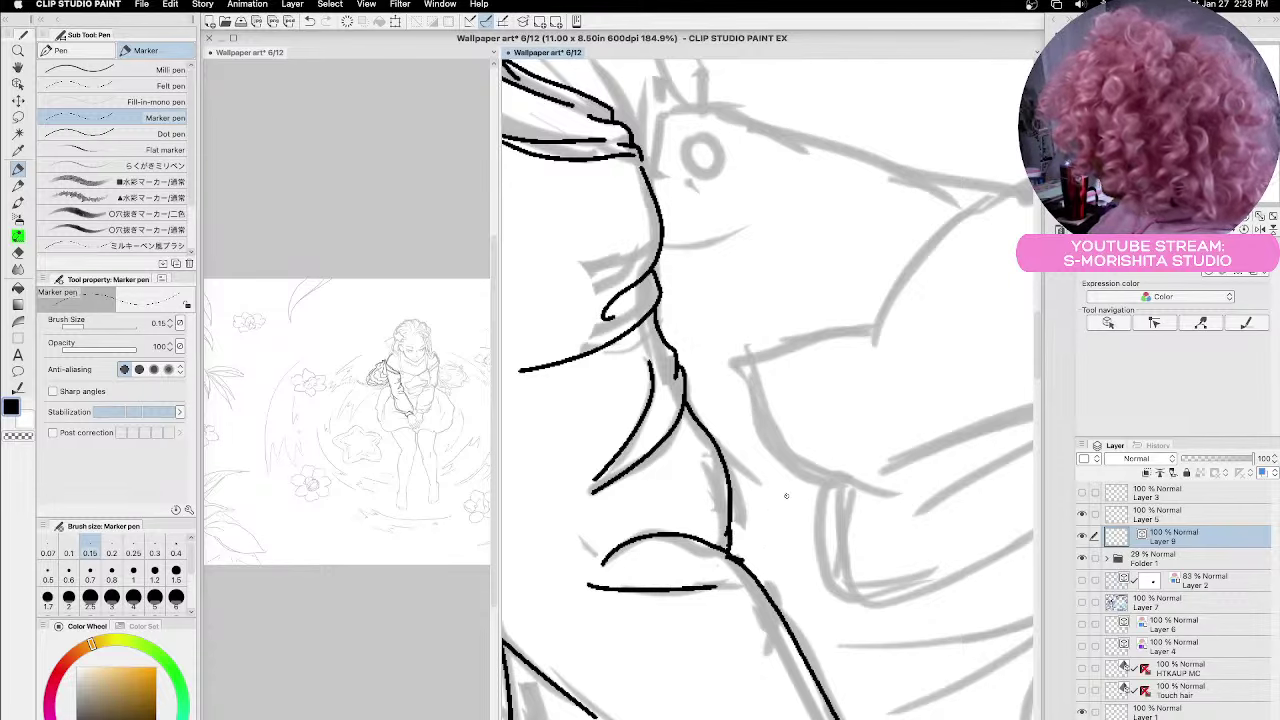
# Ink the gathered crease lines where the sleeve band meets the bodice, including the bodice's curved top corner
pyautogui.scroll(8, 1034, 334)
pyautogui.scroll(-2, 1034, 322)
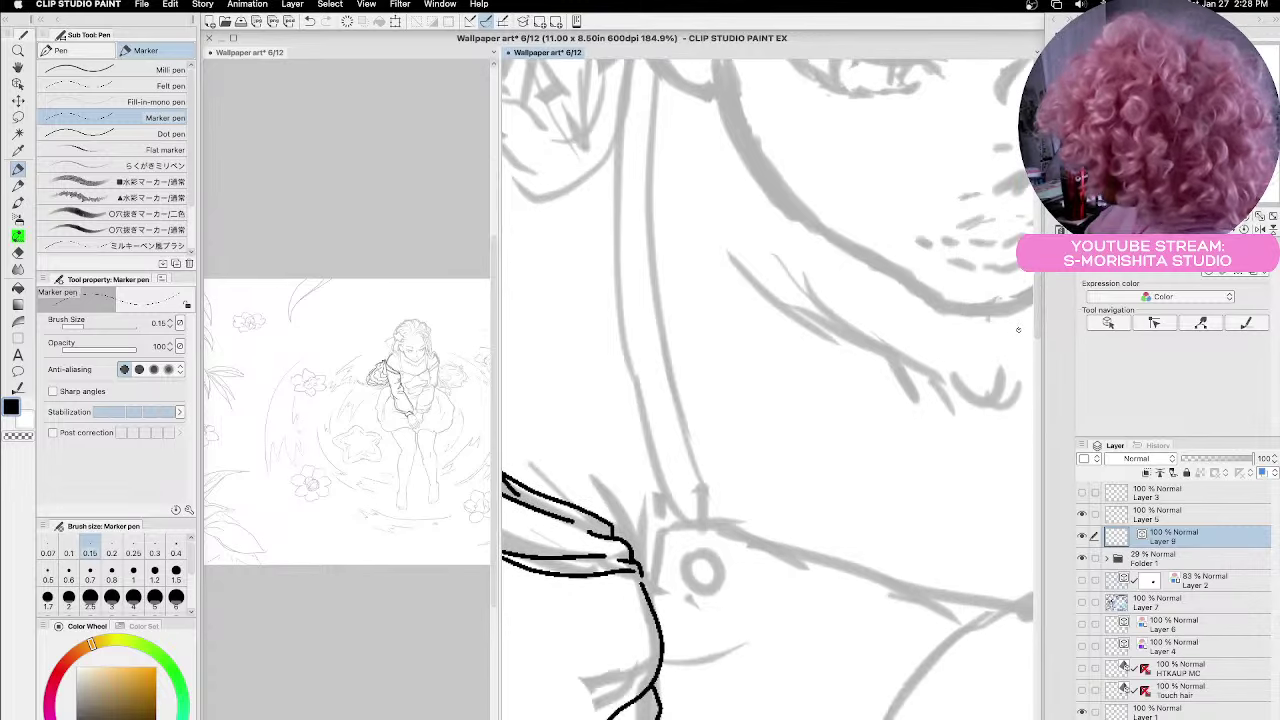
pyautogui.moveTo(566, 453)
pyautogui.mouseDown()
pyautogui.moveTo(631, 534)
pyautogui.moveTo(646, 572)
pyautogui.mouseUp()
pyautogui.moveTo(645, 492); pyautogui.dragTo(645, 572)
pyautogui.moveTo(689, 527)
pyautogui.mouseDown()
pyautogui.moveTo(674, 525)
pyautogui.moveTo(646, 590)
pyautogui.mouseUp()
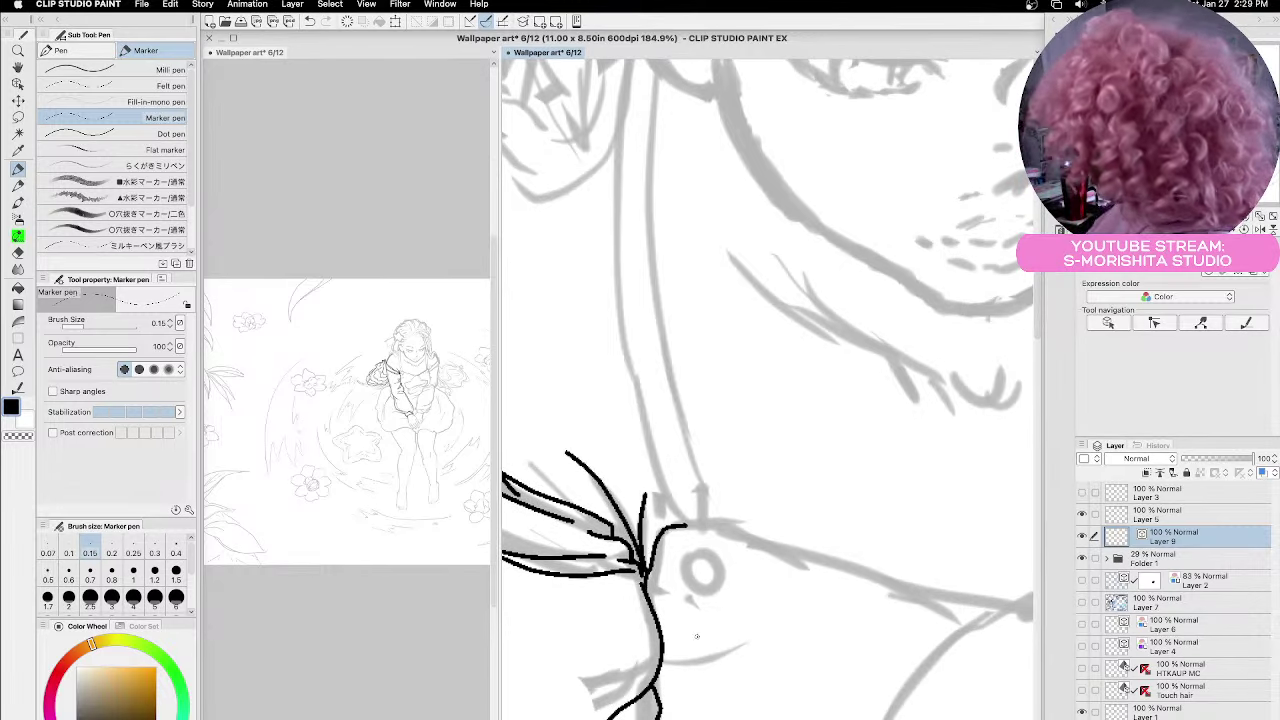
# Ink the round button and the two strap edges above it, extending the neckline toward the bodice centre
pyautogui.scroll(2, 1038, 320)
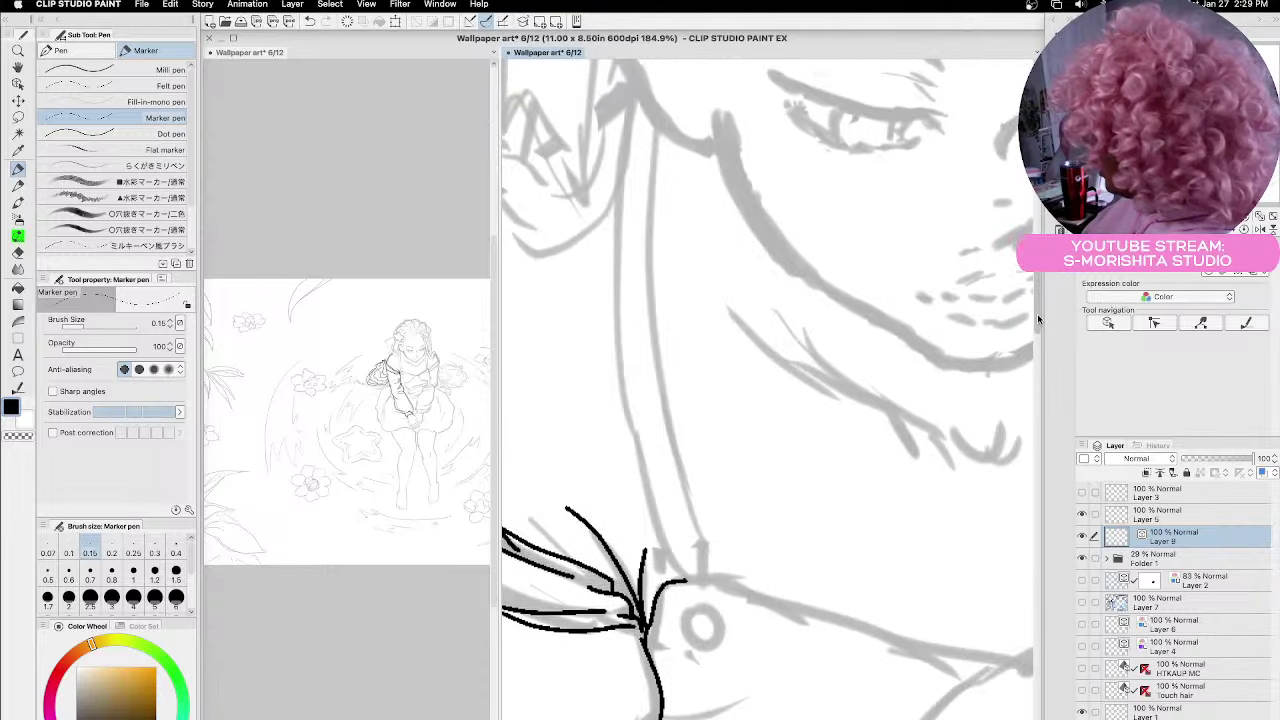
pyautogui.moveTo(704, 599)
pyautogui.mouseDown()
pyautogui.moveTo(684, 608)
pyautogui.moveTo(712, 634)
pyautogui.moveTo(701, 598)
pyautogui.mouseUp()
pyautogui.moveTo(631, 92)
pyautogui.mouseDown()
pyautogui.moveTo(608, 270)
pyautogui.moveTo(616, 358)
pyautogui.moveTo(659, 554)
pyautogui.moveTo(680, 576)
pyautogui.mouseUp()
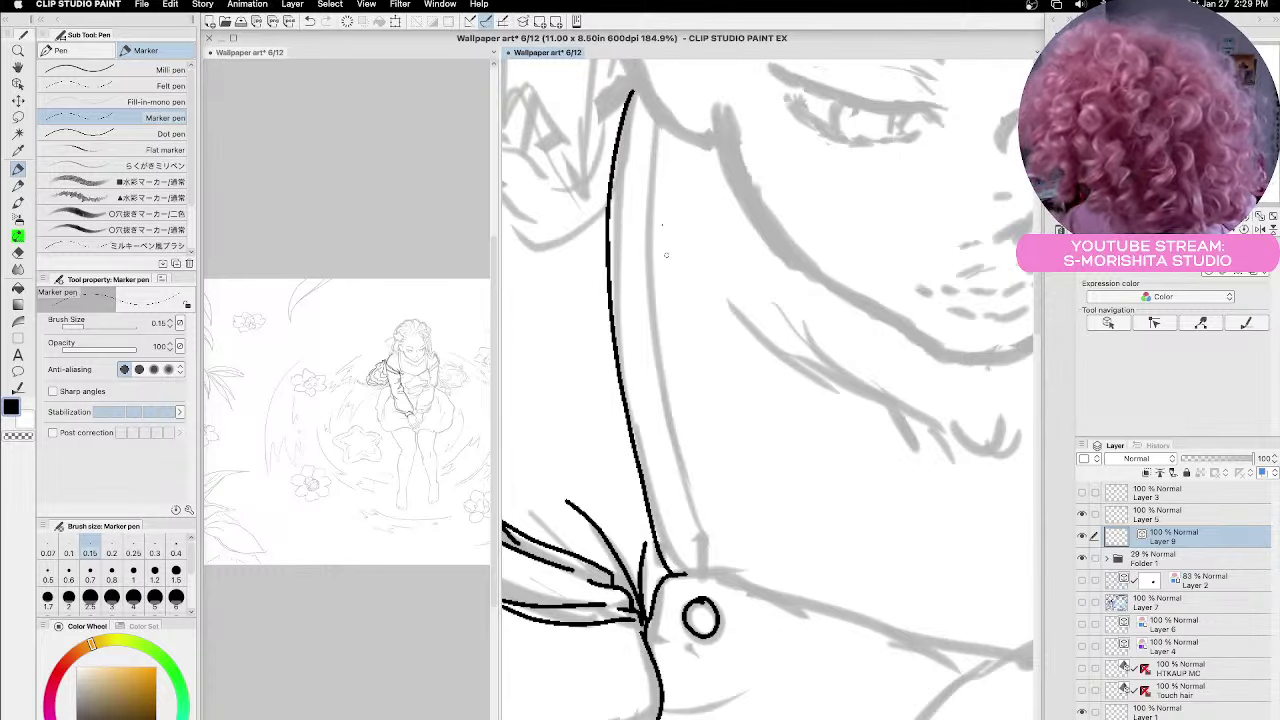
pyautogui.moveTo(658, 118)
pyautogui.mouseDown()
pyautogui.moveTo(645, 265)
pyautogui.moveTo(656, 388)
pyautogui.moveTo(703, 578)
pyautogui.moveTo(985, 657)
pyautogui.mouseUp()
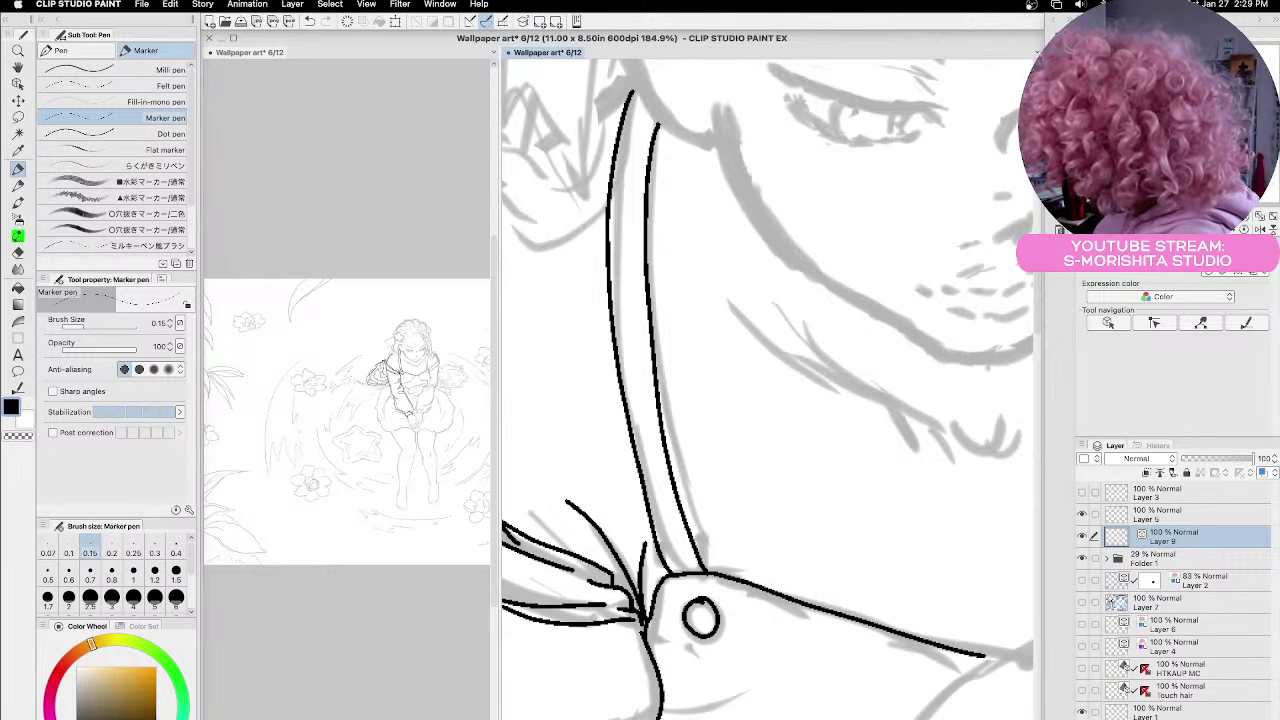
# Ink the neckline's other half from the centre point up to the second strap, erasing and redrawing the first attempt
pyautogui.hscroll(6, 767, 389)
pyautogui.moveTo(922, 540)
pyautogui.mouseDown()
pyautogui.moveTo(852, 560)
pyautogui.moveTo(728, 658)
pyautogui.moveTo(700, 656)
pyautogui.moveTo(725, 658)
pyautogui.mouseUp()
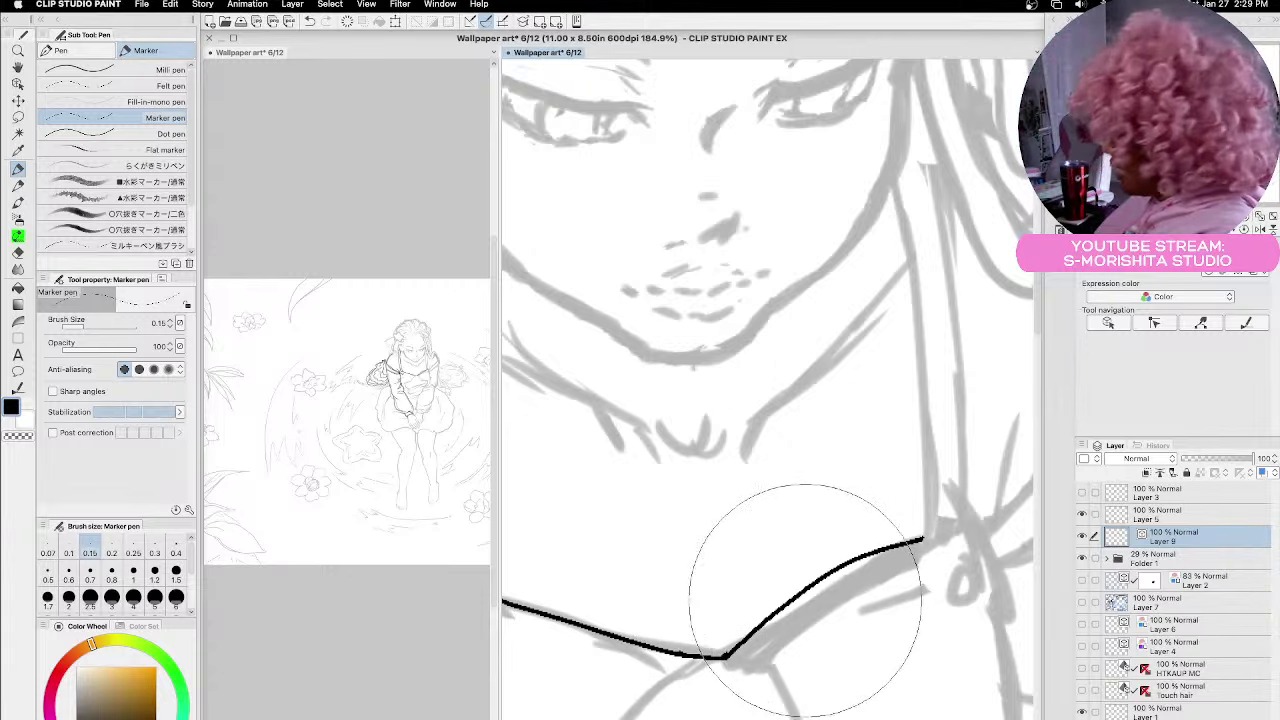
pyautogui.moveTo(757, 609)
pyautogui.mouseDown()
pyautogui.moveTo(746, 648)
pyautogui.moveTo(805, 586)
pyautogui.moveTo(928, 515)
pyautogui.mouseUp()
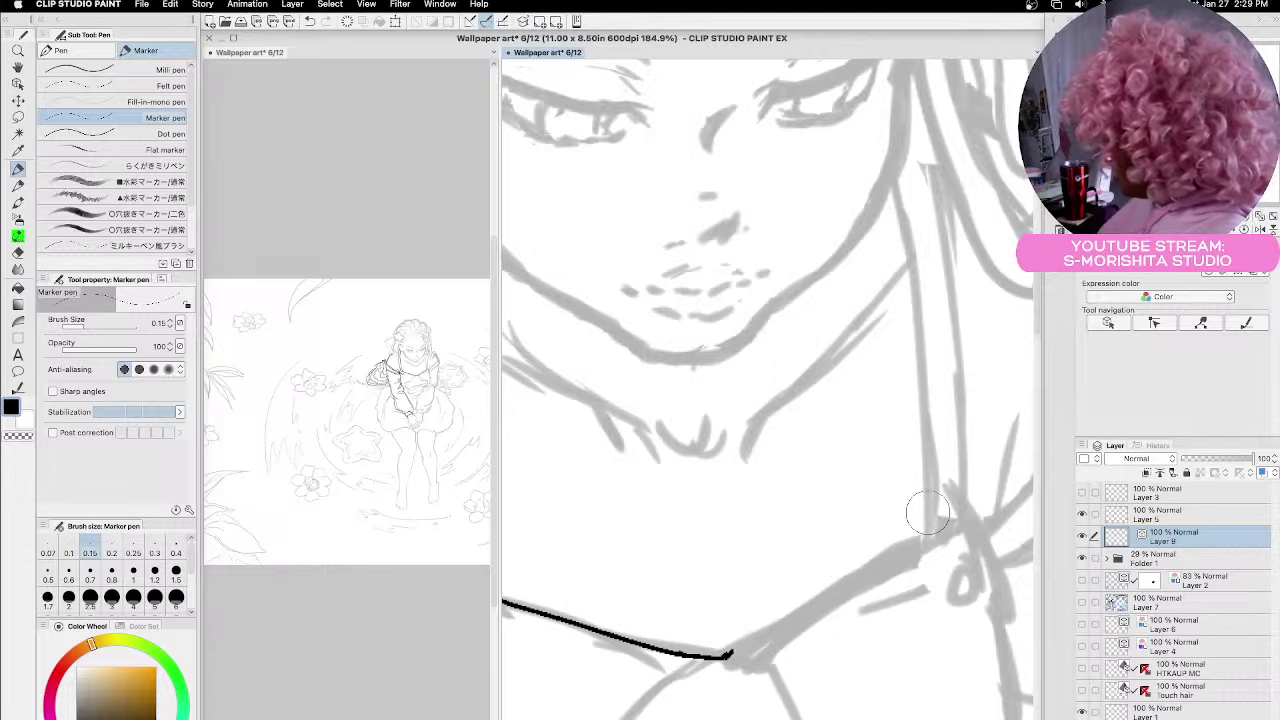
pyautogui.moveTo(729, 654)
pyautogui.mouseDown()
pyautogui.moveTo(811, 598)
pyautogui.moveTo(938, 541)
pyautogui.mouseUp()
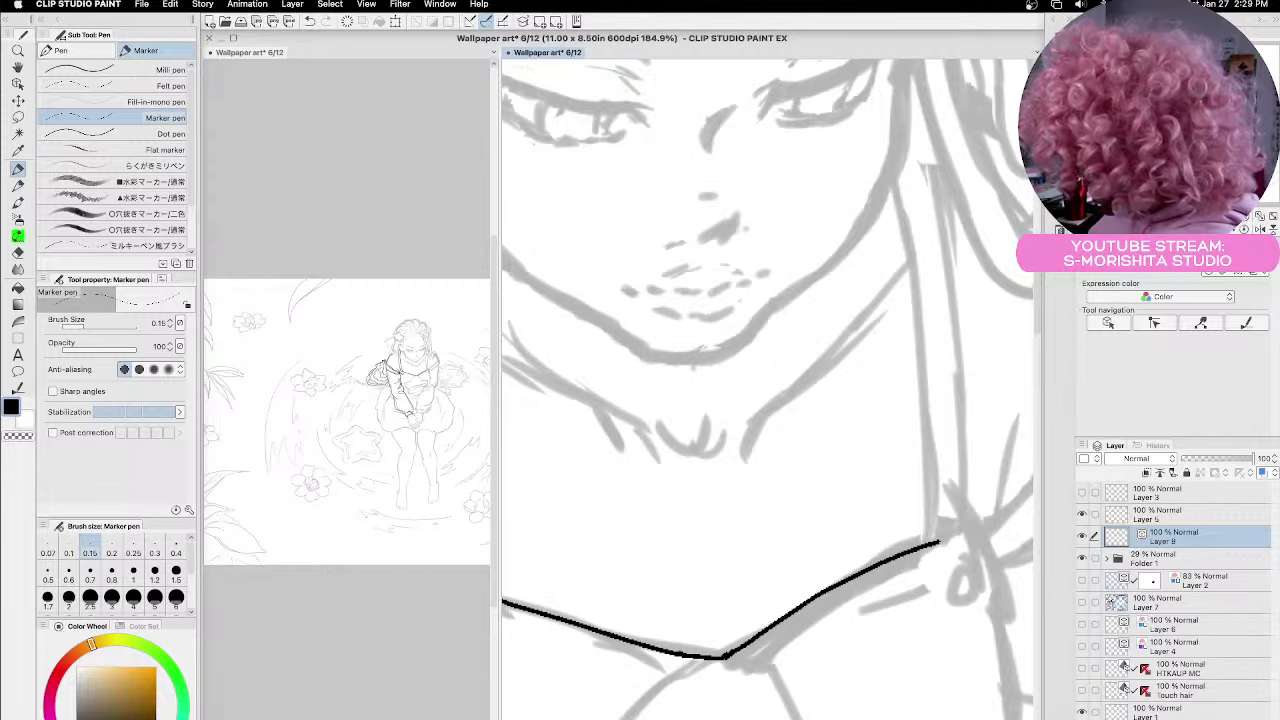
# Ink the bodice's second top corner with its round button and side edge
pyautogui.hscroll(5, 767, 389)
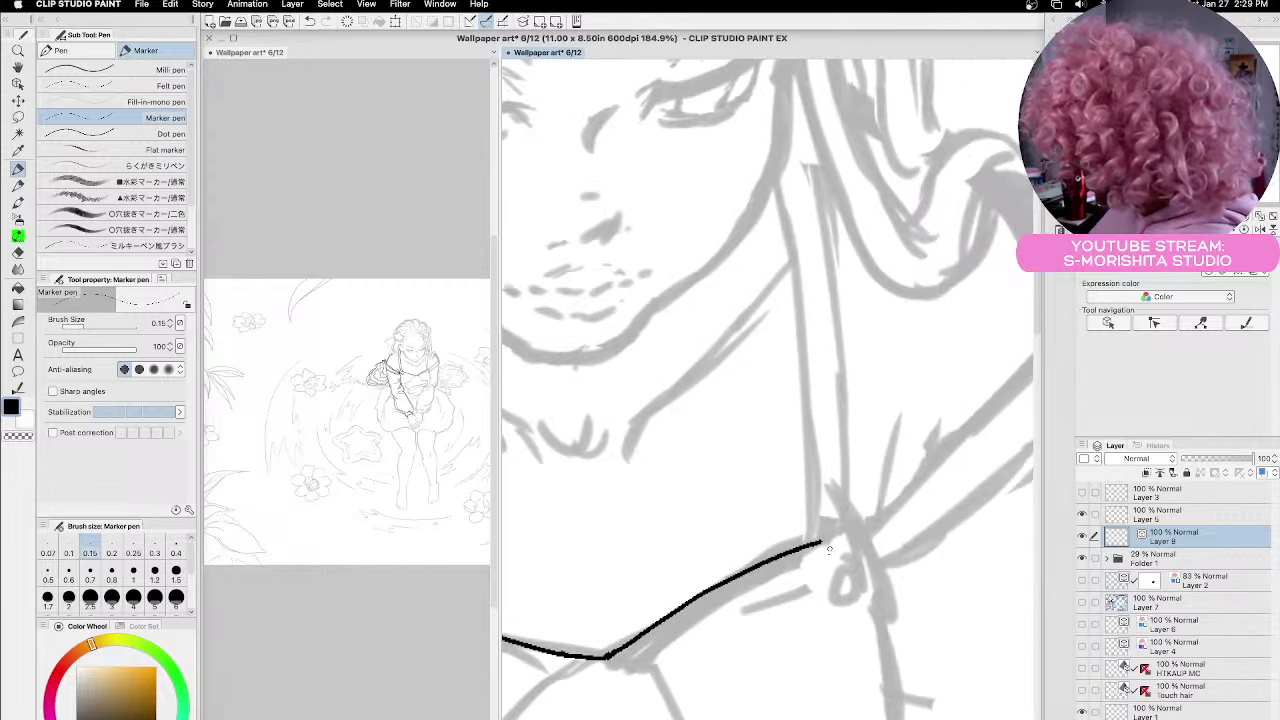
pyautogui.moveTo(850, 566)
pyautogui.mouseDown()
pyautogui.moveTo(830, 568)
pyautogui.moveTo(836, 594)
pyautogui.moveTo(862, 578)
pyautogui.moveTo(846, 555)
pyautogui.moveTo(857, 536)
pyautogui.moveTo(884, 582)
pyautogui.moveTo(900, 694)
pyautogui.mouseUp()
pyautogui.hscroll(10, 767, 389)
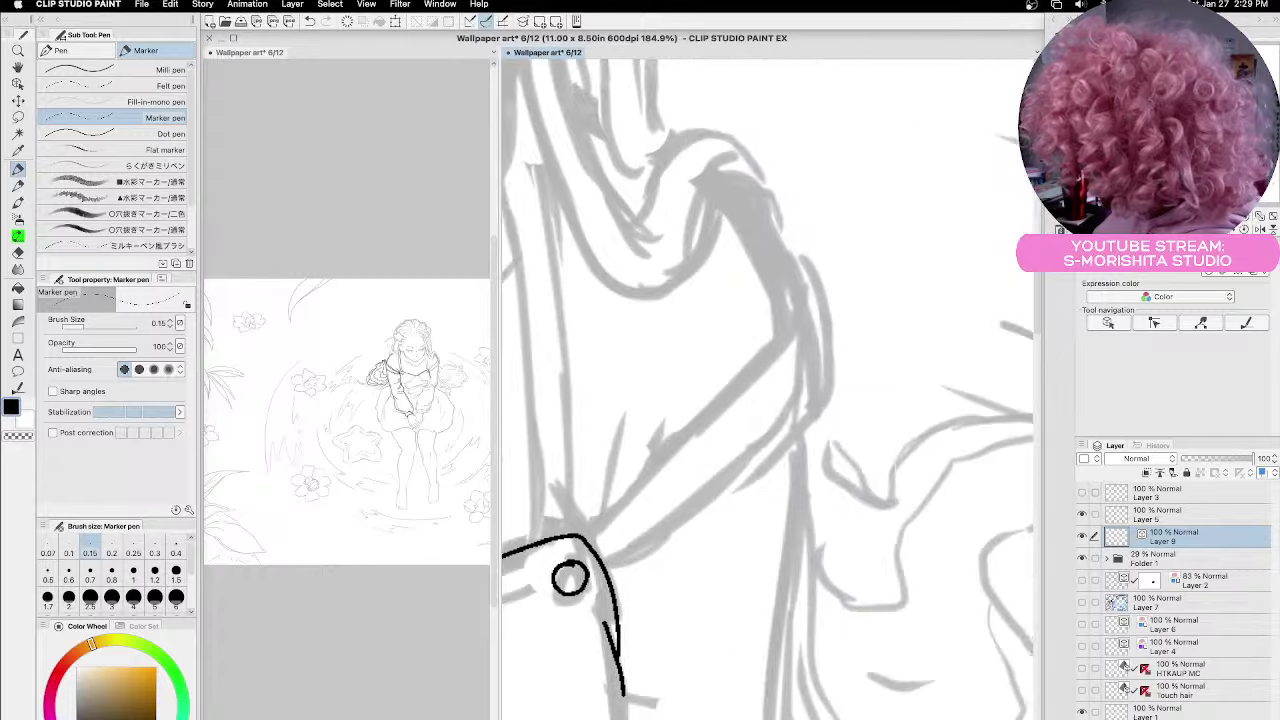
# Ink the second strap's two edges and the gathered crease lines fanning out from the bodice corner beside it
pyautogui.hscroll(-6, 767, 389)
pyautogui.hscroll(1, 767, 389)
pyautogui.hscroll(-5, 767, 389)
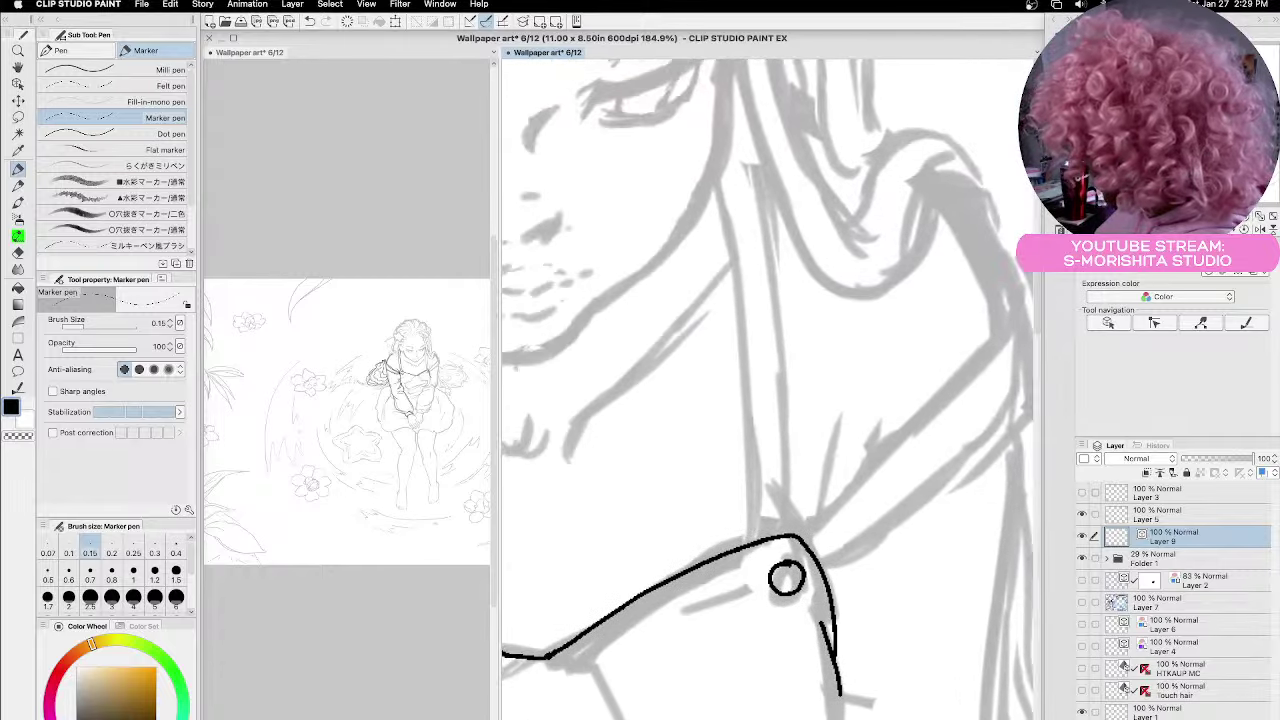
pyautogui.moveTo(734, 181); pyautogui.dragTo(776, 538)
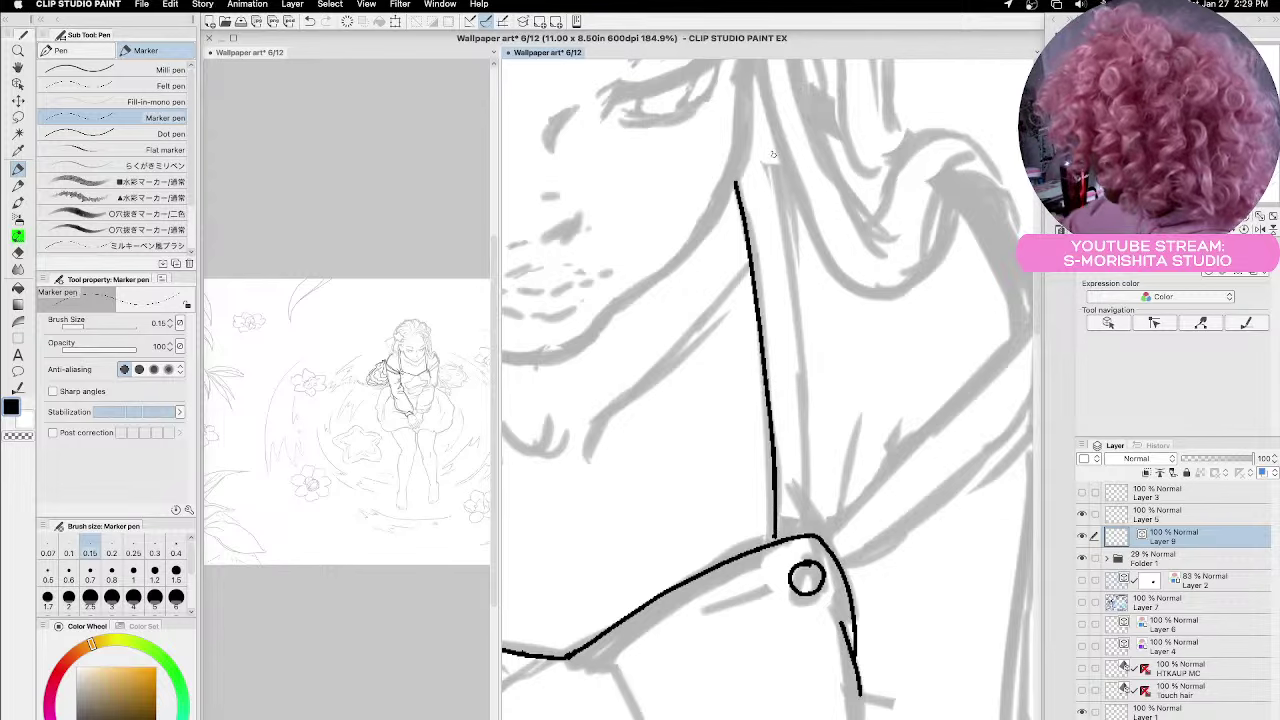
pyautogui.moveTo(775, 166)
pyautogui.mouseDown()
pyautogui.moveTo(809, 404)
pyautogui.moveTo(805, 540)
pyautogui.moveTo(821, 526)
pyautogui.moveTo(828, 543)
pyautogui.moveTo(853, 410)
pyautogui.mouseUp()
pyautogui.moveTo(940, 411); pyautogui.dragTo(833, 532)
pyautogui.moveTo(893, 502)
pyautogui.mouseDown()
pyautogui.moveTo(836, 548)
pyautogui.moveTo(920, 524)
pyautogui.moveTo(975, 458)
pyautogui.mouseUp()
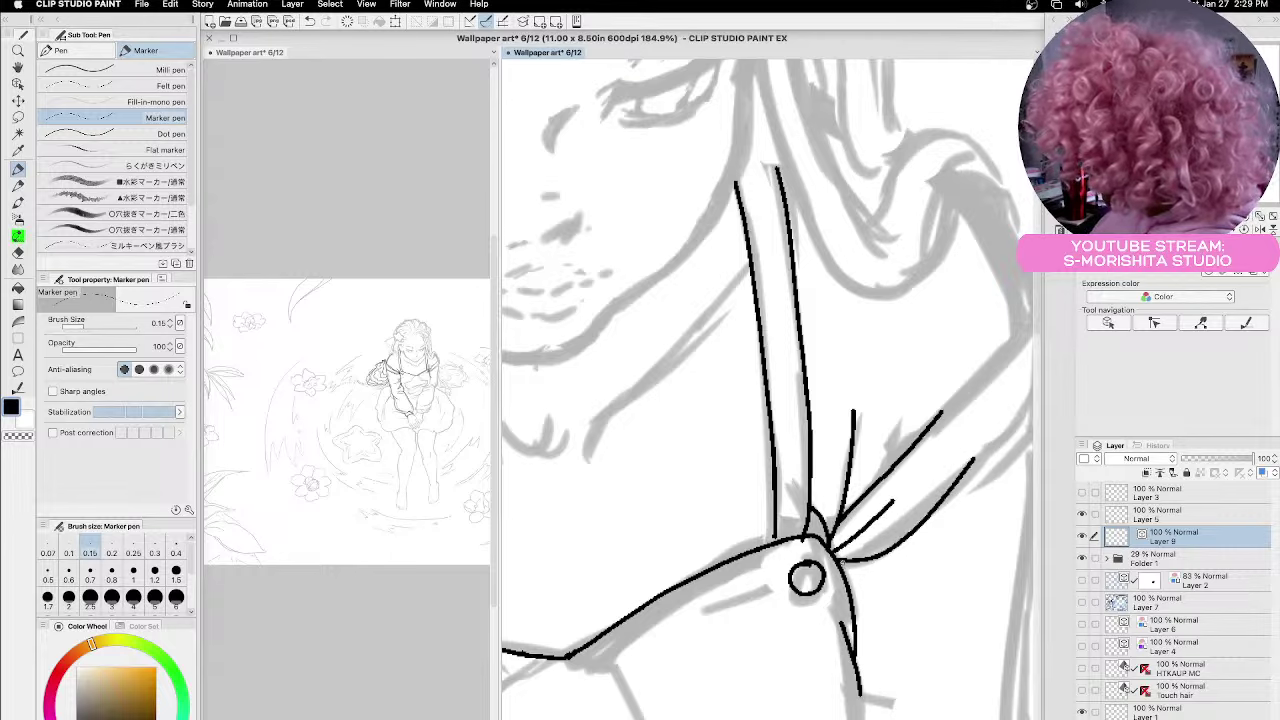
# Ink the second sleeve band's upper and lower edges from the gathers up to its shoulder tip, and save the illustration
pyautogui.hscroll(5, 767, 388)
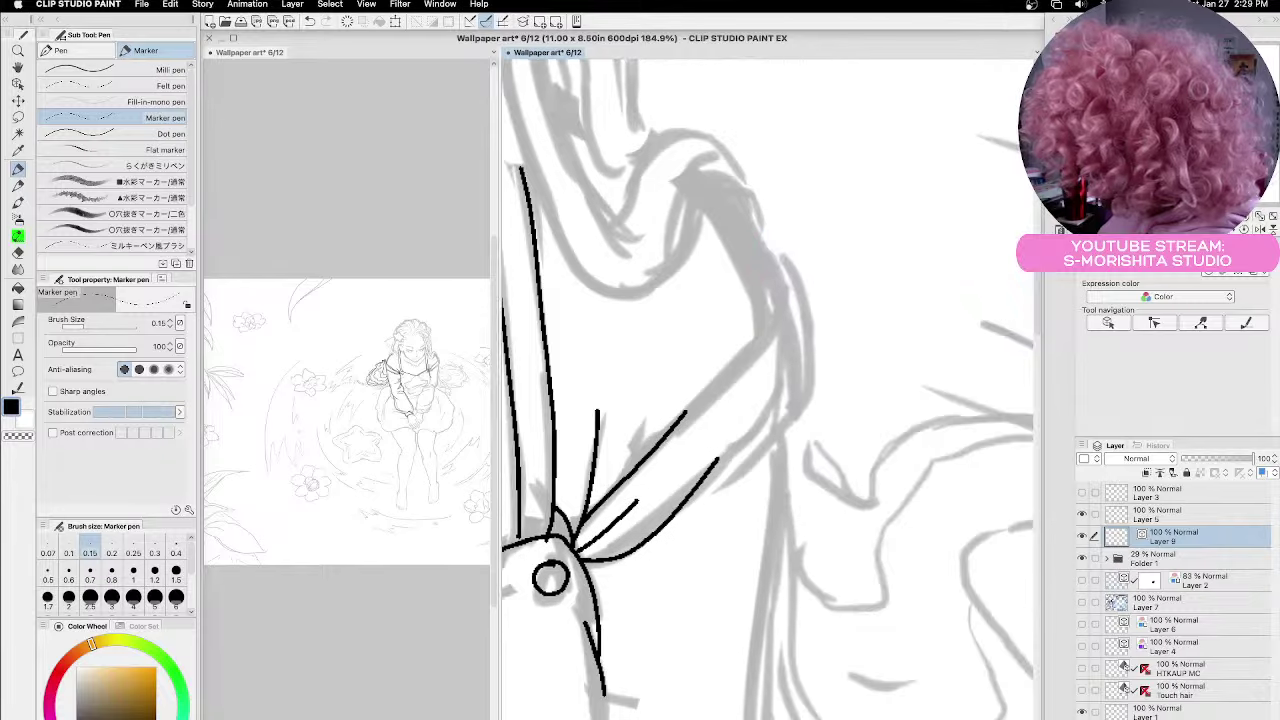
pyautogui.moveTo(957, 272)
pyautogui.mouseDown()
pyautogui.moveTo(944, 328)
pyautogui.moveTo(861, 410)
pyautogui.moveTo(959, 266)
pyautogui.moveTo(971, 398)
pyautogui.moveTo(911, 474)
pyautogui.moveTo(852, 515)
pyautogui.mouseUp()
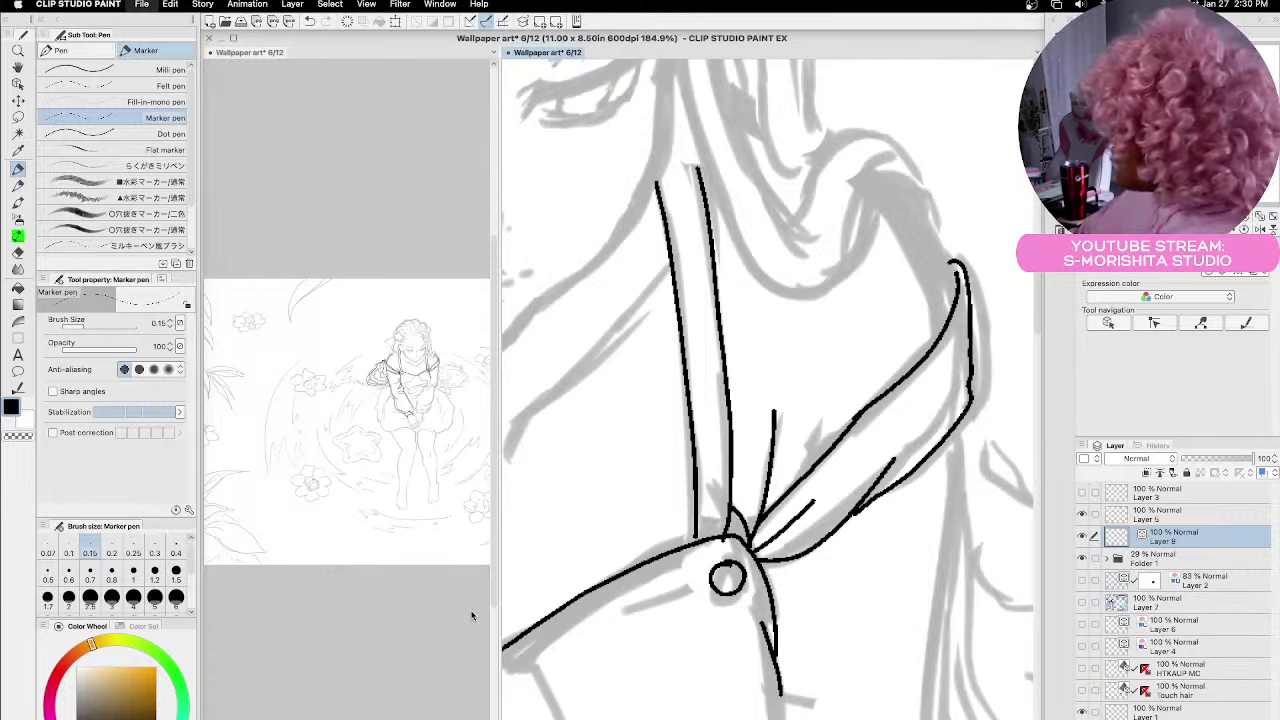
pyautogui.press('super+s')
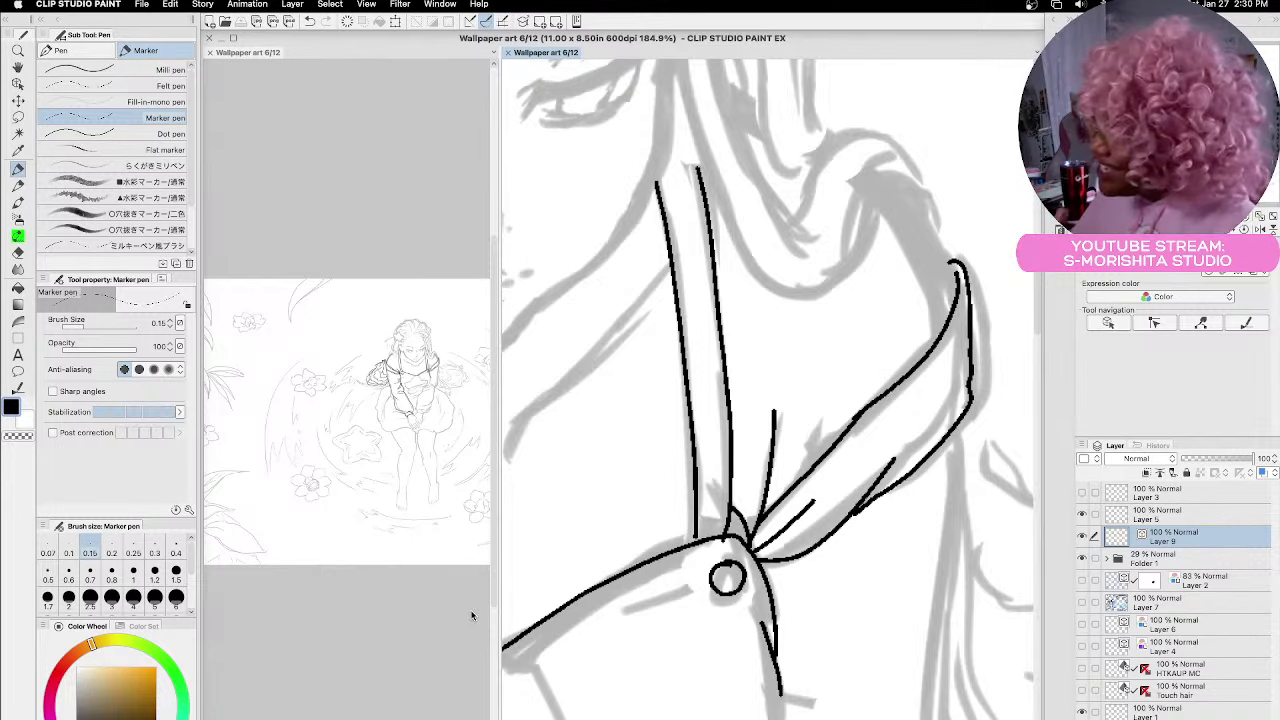
# Close the extra overview window of the illustration and bring the whole figure into view in the remaining canvas
pyautogui.click(209, 52)
pyautogui.scroll(-8, 447, 489)
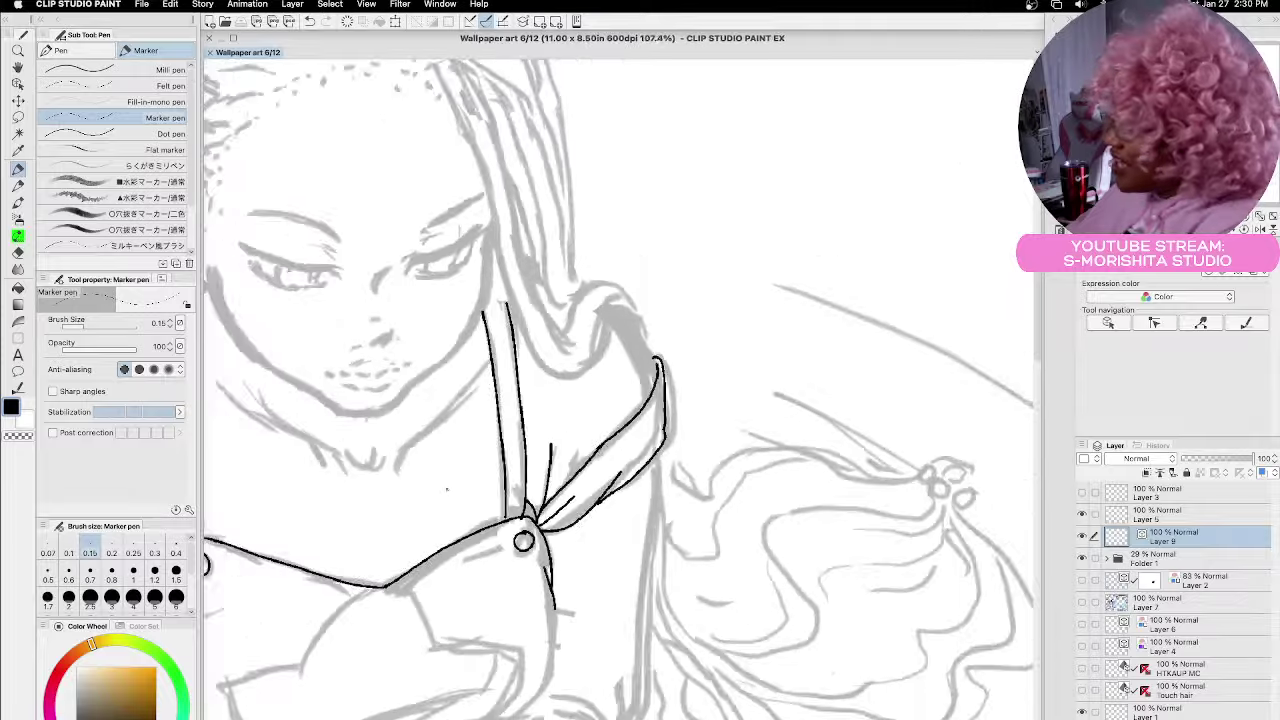
pyautogui.moveTo(447, 489)
pyautogui.mouseDown()
pyautogui.moveTo(707, 442)
pyautogui.moveTo(878, 440)
pyautogui.mouseUp()
pyautogui.scroll(-10, 878, 438)
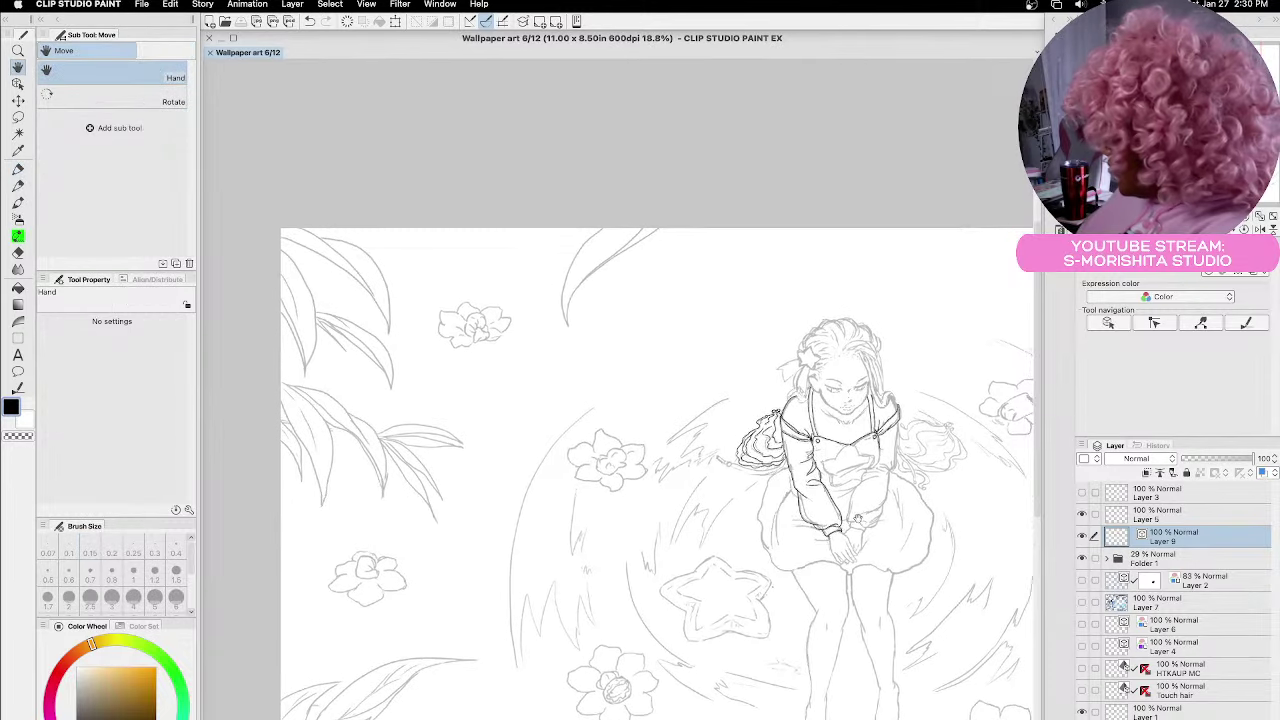
pyautogui.moveTo(861, 522)
pyautogui.mouseDown()
pyautogui.moveTo(803, 380)
pyautogui.moveTo(791, 390)
pyautogui.mouseUp()
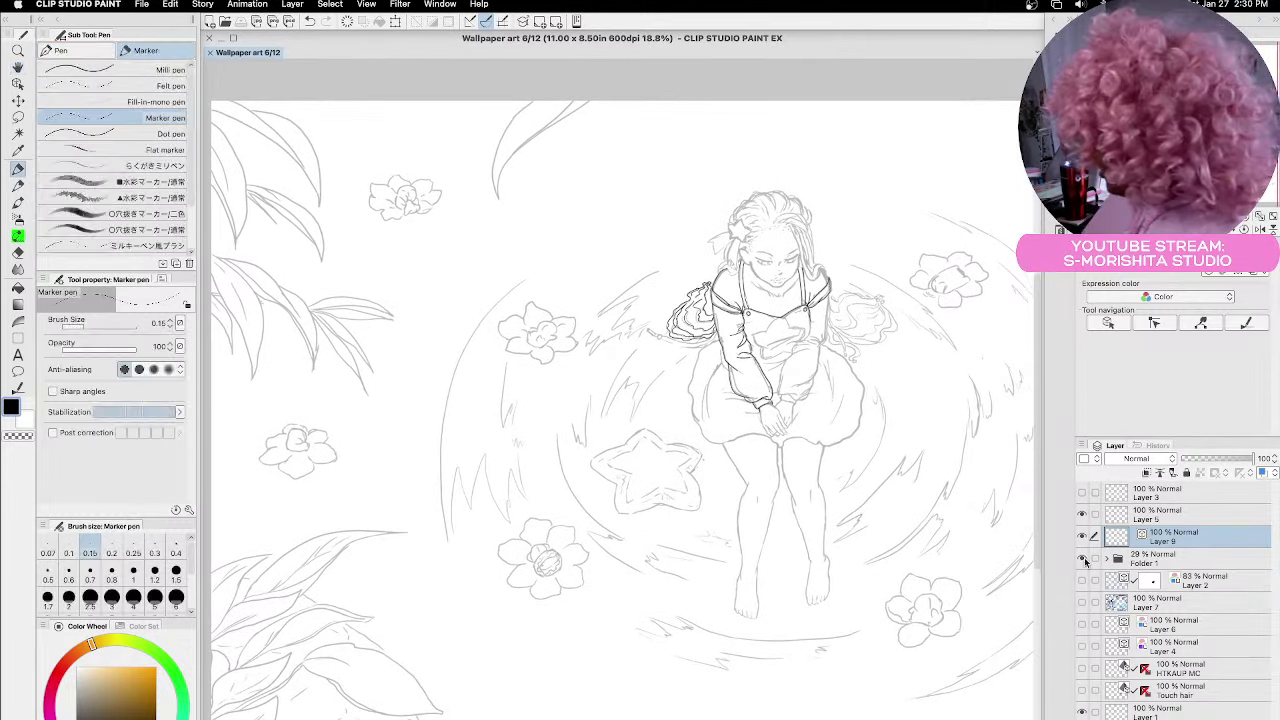
# Hide the Folder 1 sketch to check the inked lines alone, show it again, and save the illustration
pyautogui.click(1082, 557)
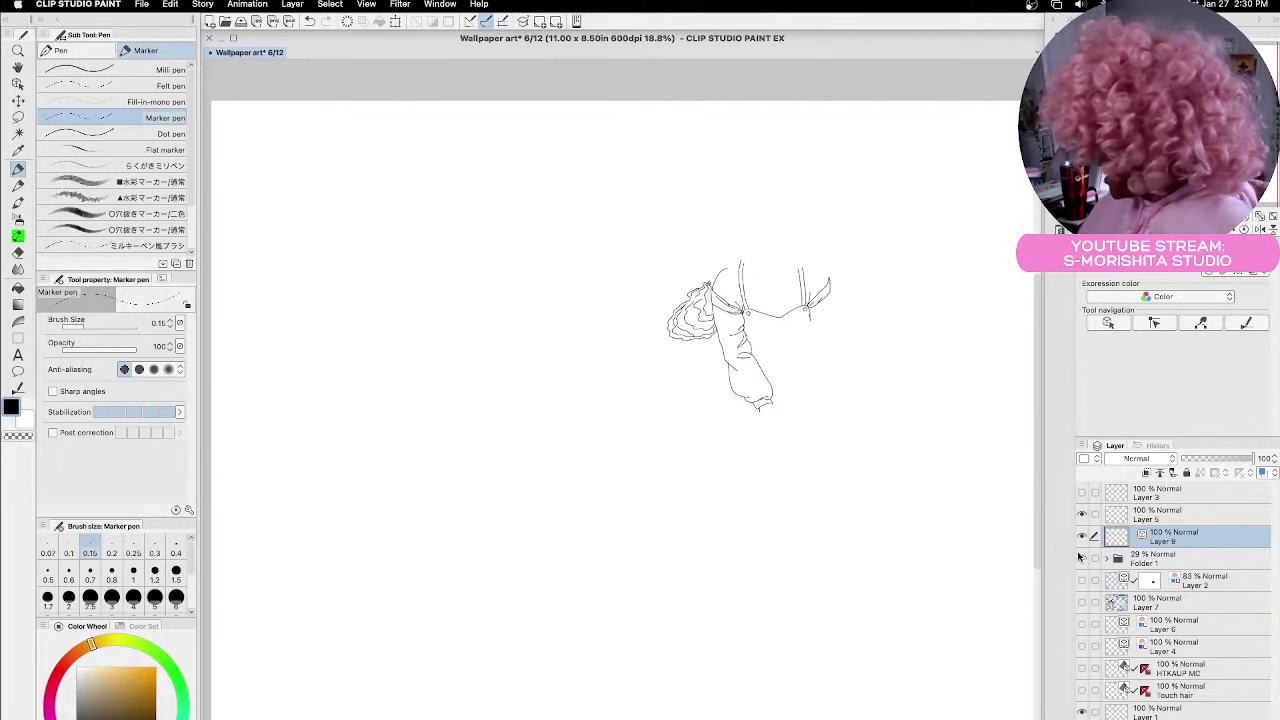
pyautogui.click(1082, 557)
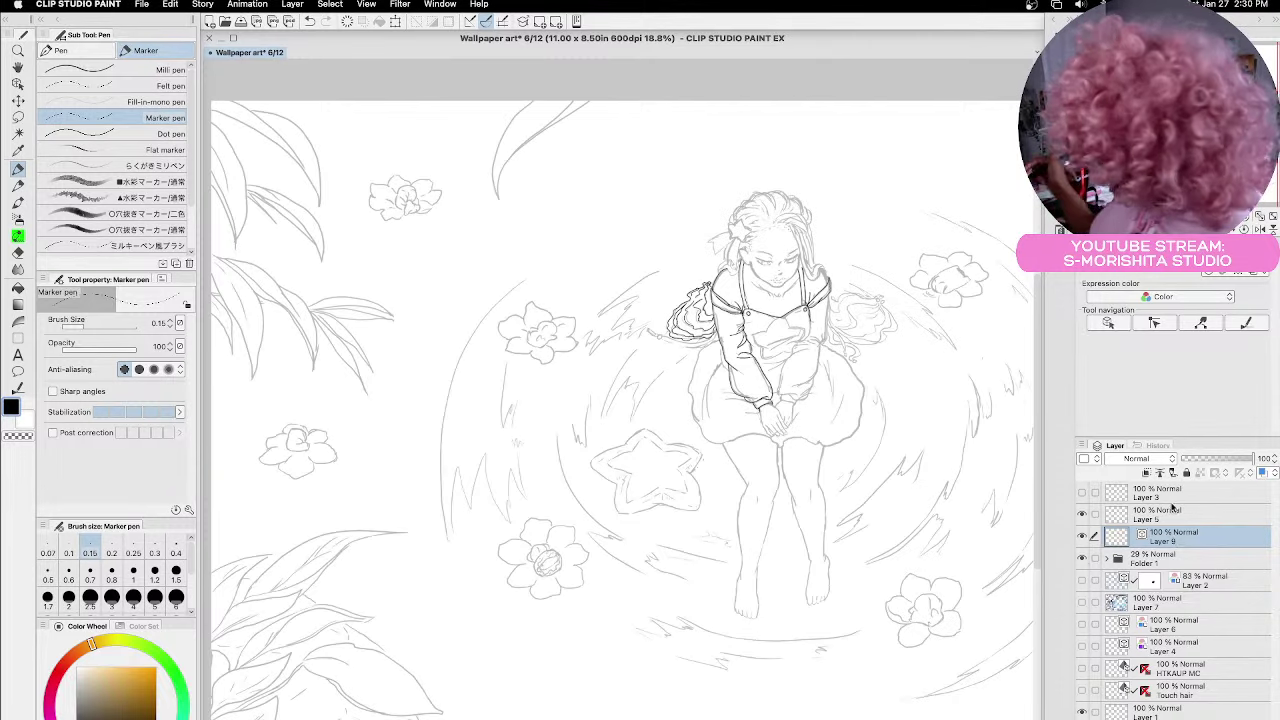
pyautogui.press('super+s')
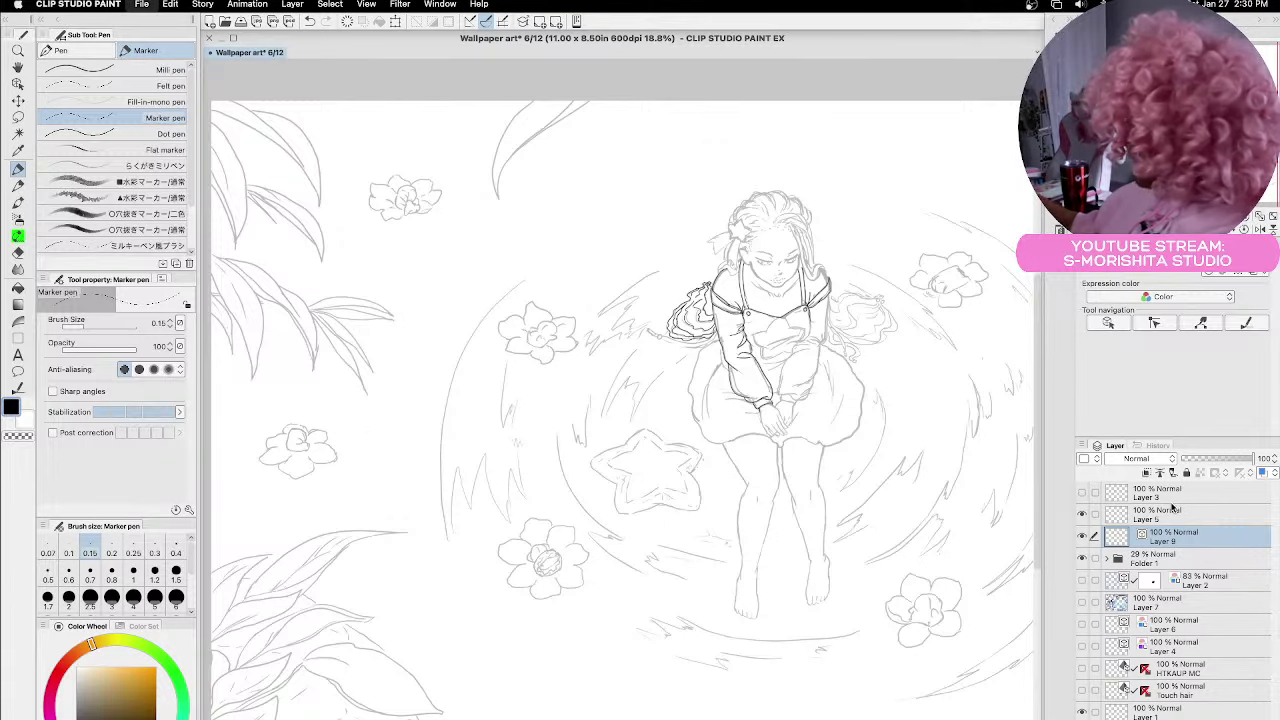